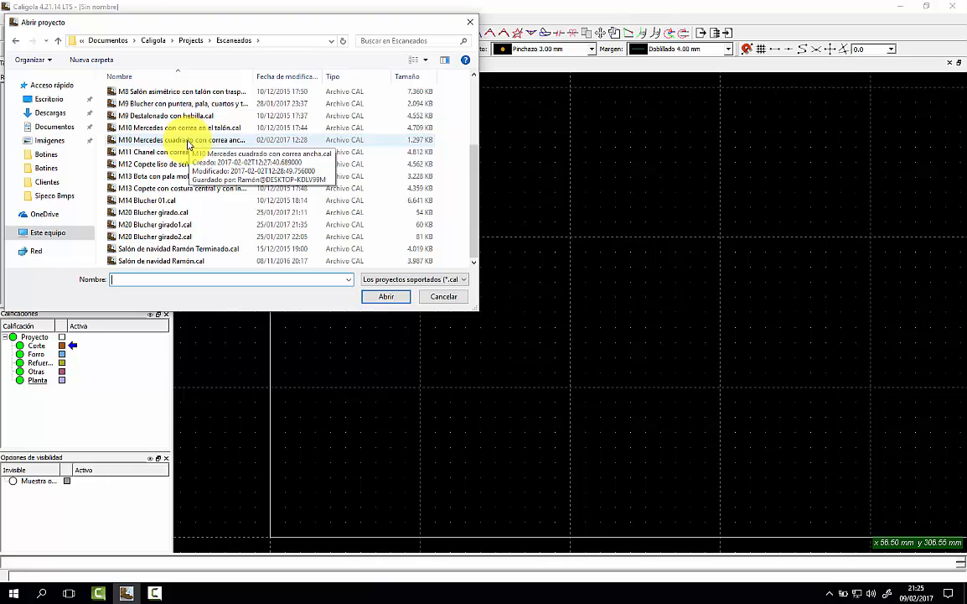
# Open the project 'M10 Mercedes cuadrado con correa ancha.cal' from the Escaneados folder.
pyautogui.click(189, 141)
pyautogui.click(385, 295)
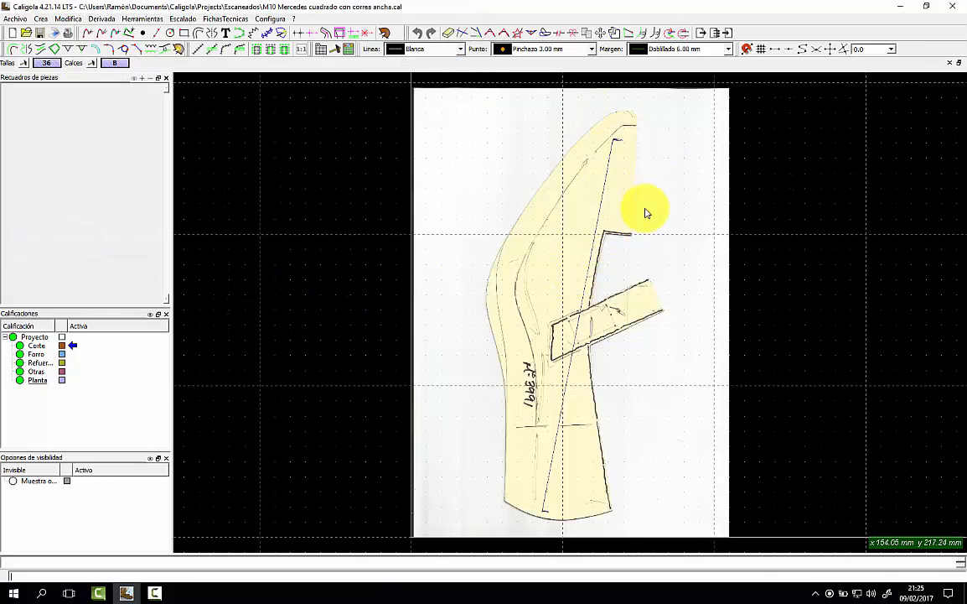
# Align the scanned pattern using two pattern points and two horizontal reference points, then deselect the sheet.
pyautogui.click(627, 34)
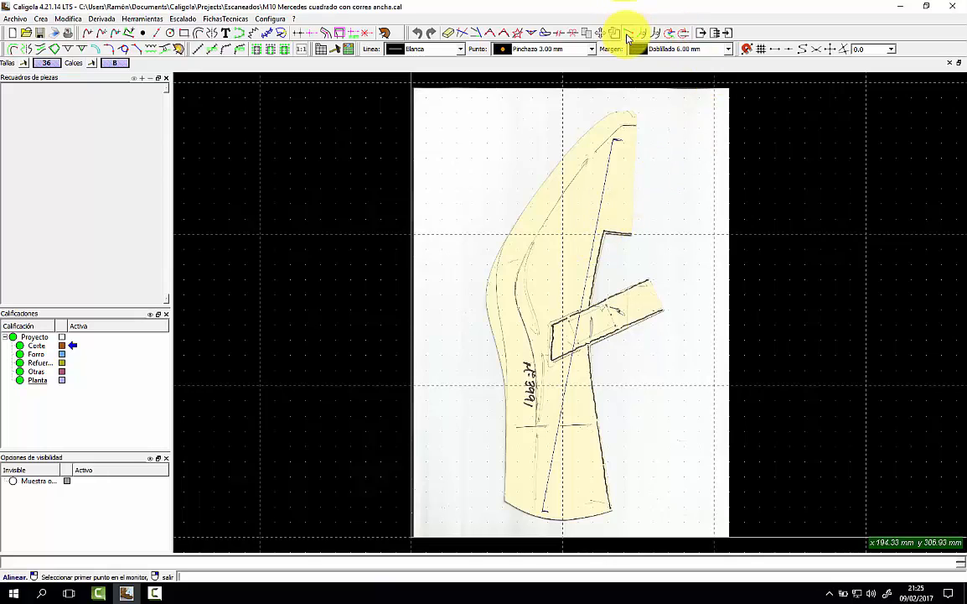
pyautogui.click(636, 116)
pyautogui.click(631, 241)
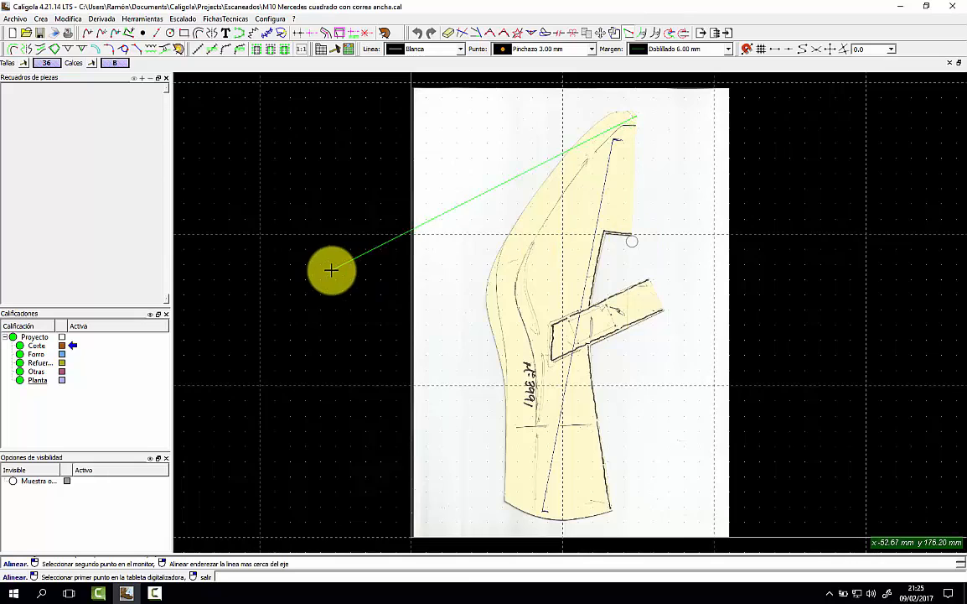
pyautogui.click(261, 291)
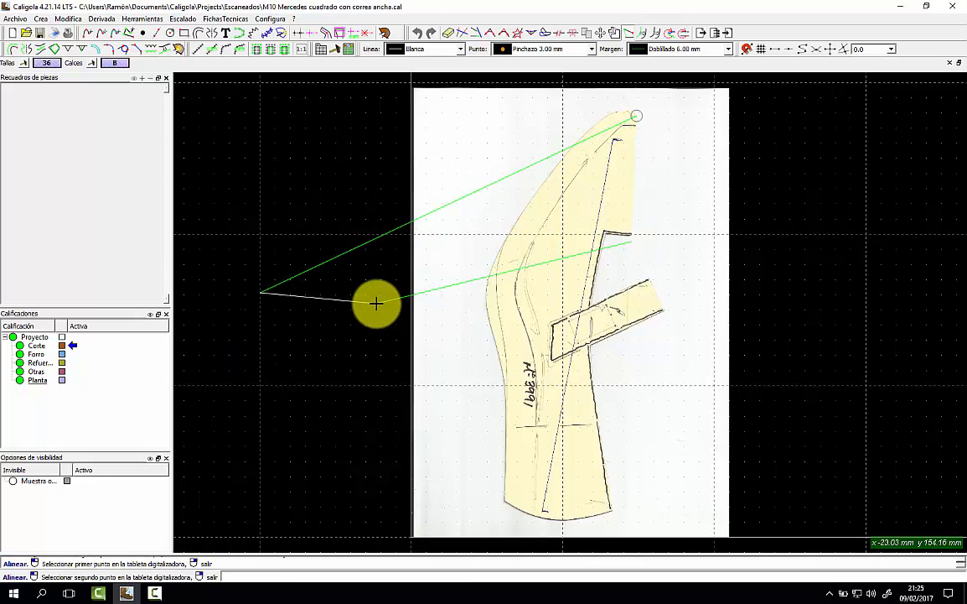
pyautogui.click(421, 292)
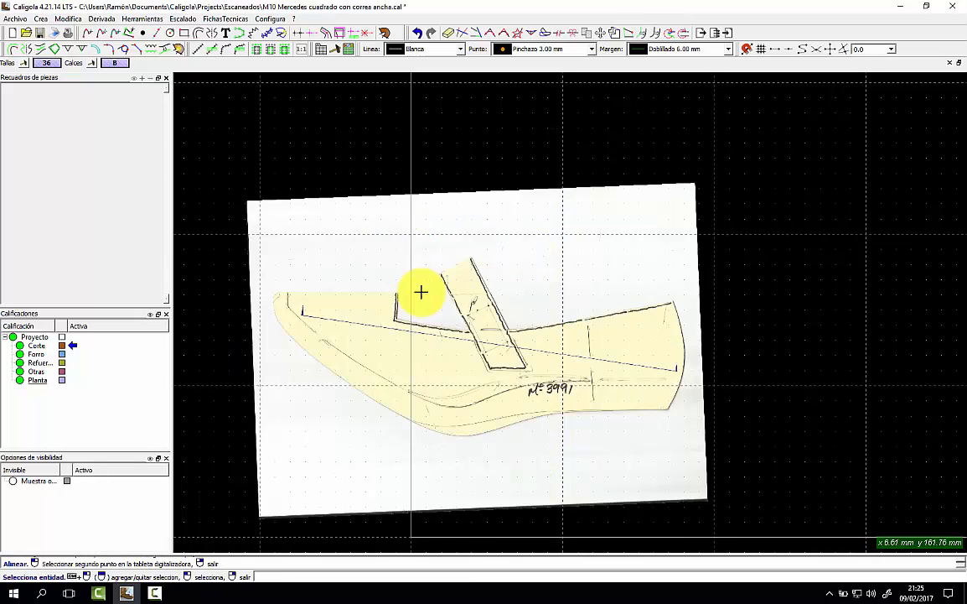
pyautogui.scroll(1, 438, 295)
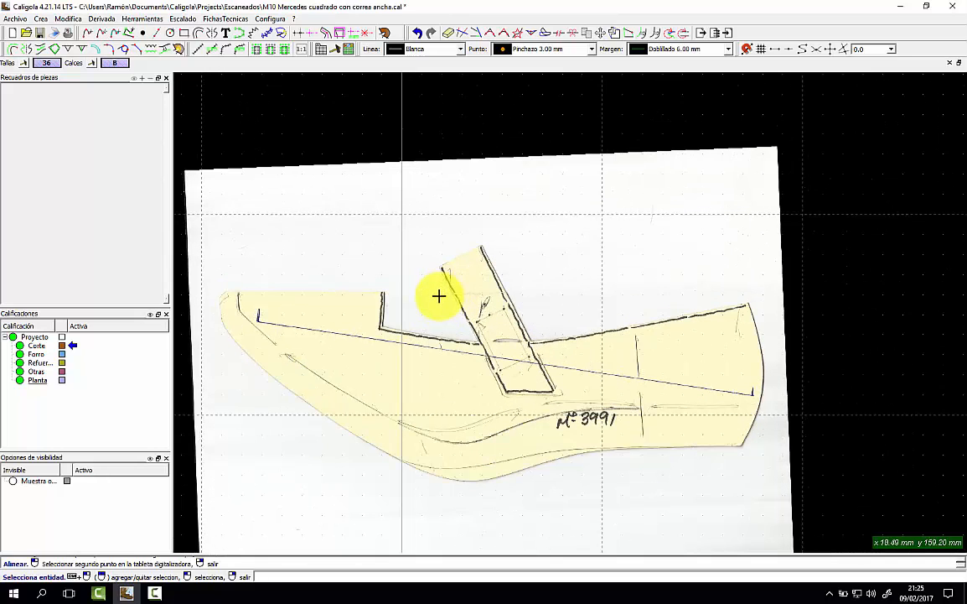
pyautogui.scroll(2, 438, 294)
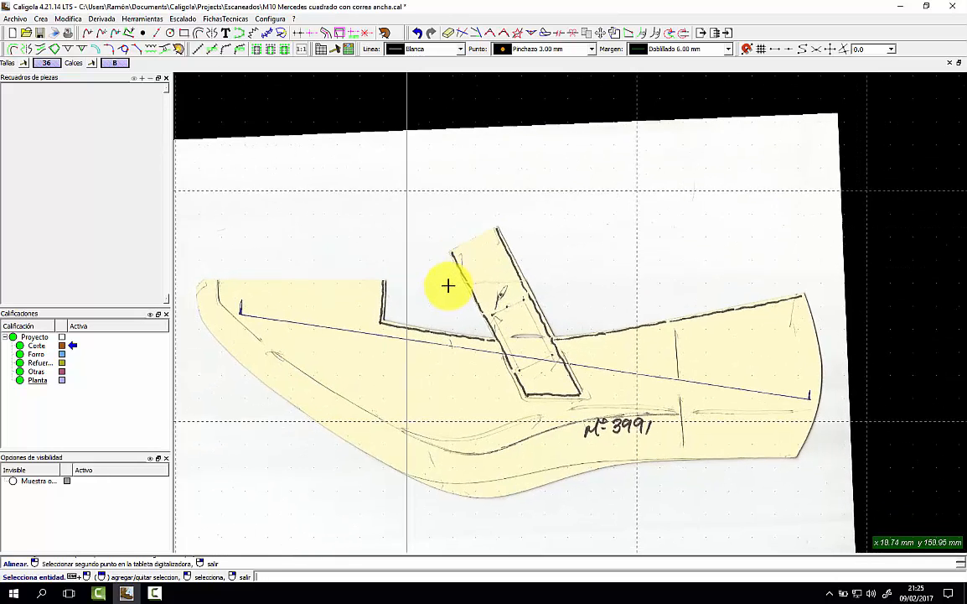
pyautogui.click(869, 232)
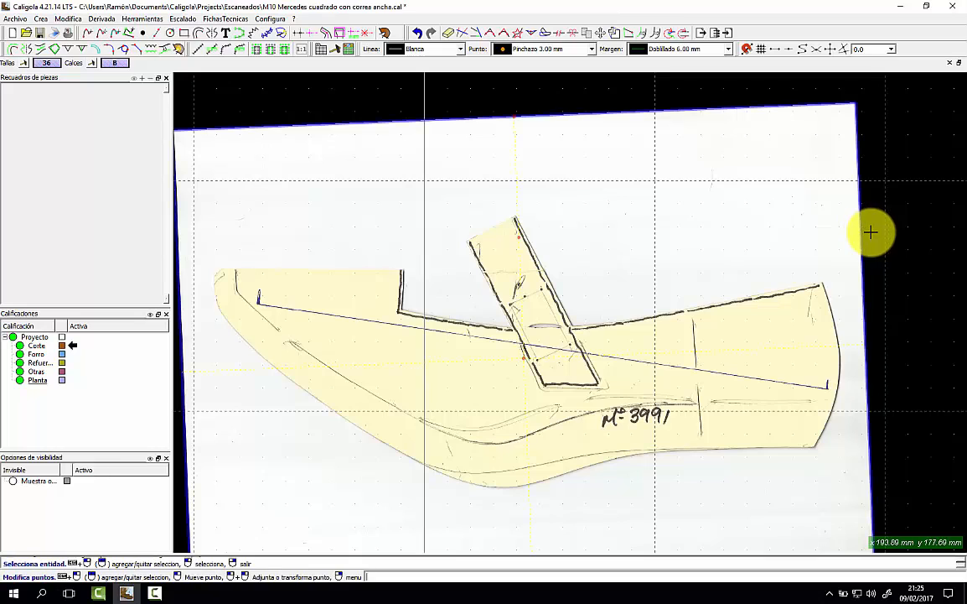
pyautogui.press('Escape')
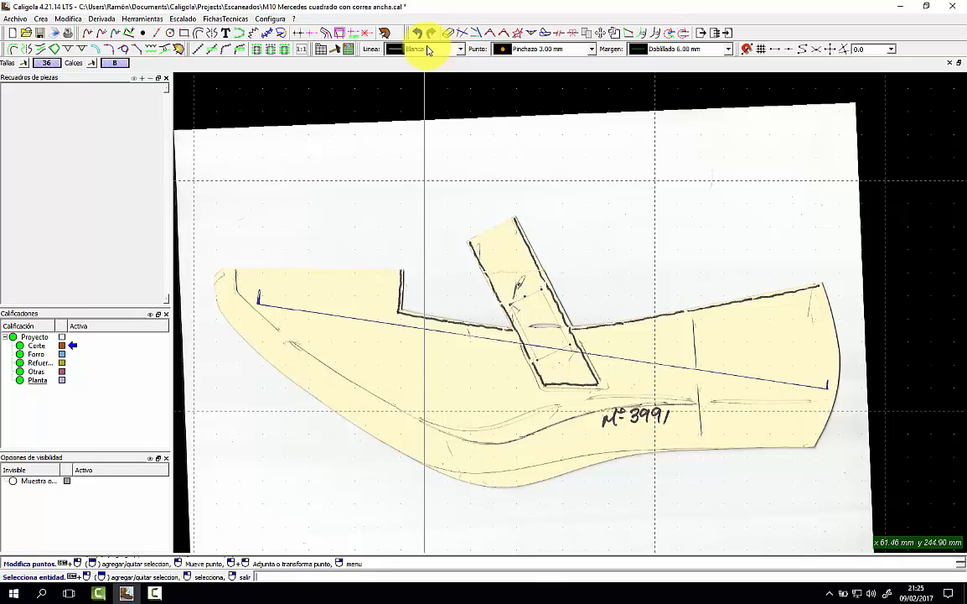
# Draw the main axis from the toe end to the heel side and pick the Scanner line style.
pyautogui.click(299, 35)
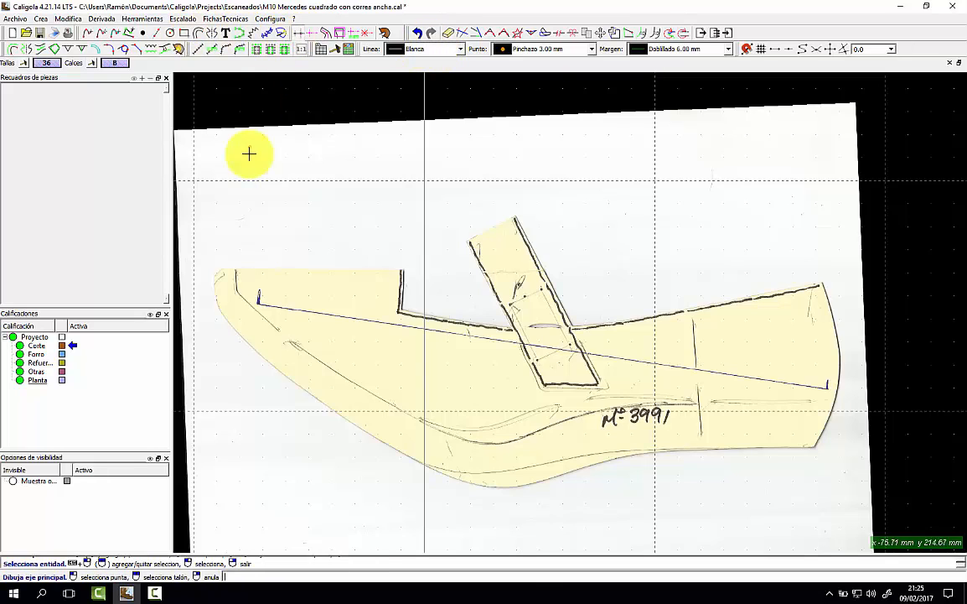
pyautogui.click(209, 268)
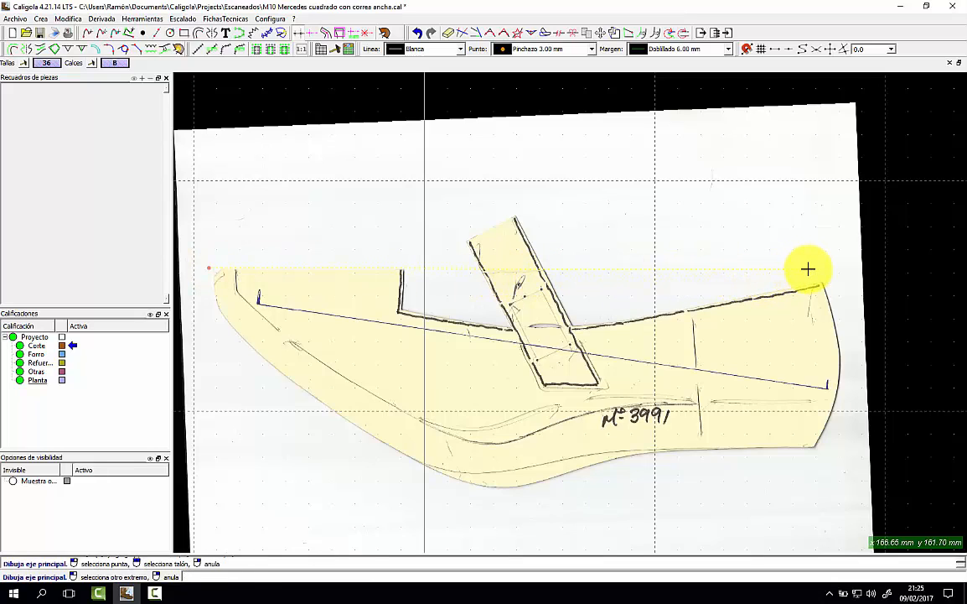
pyautogui.click(808, 268)
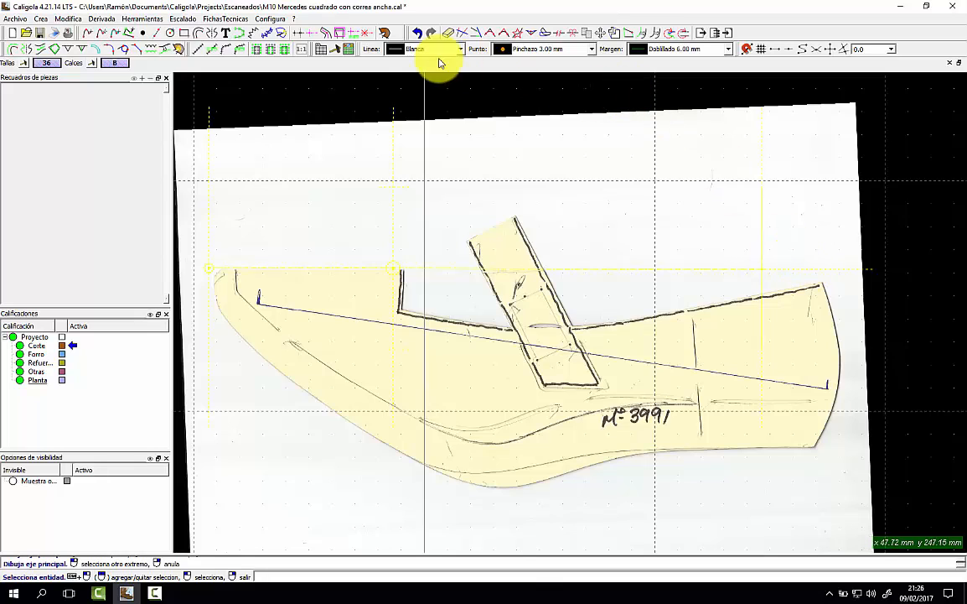
pyautogui.click(438, 48)
# Trace Scanner base lines along the notch, the upper edge to its right end, and the curved right edge.
pyautogui.click(418, 106)
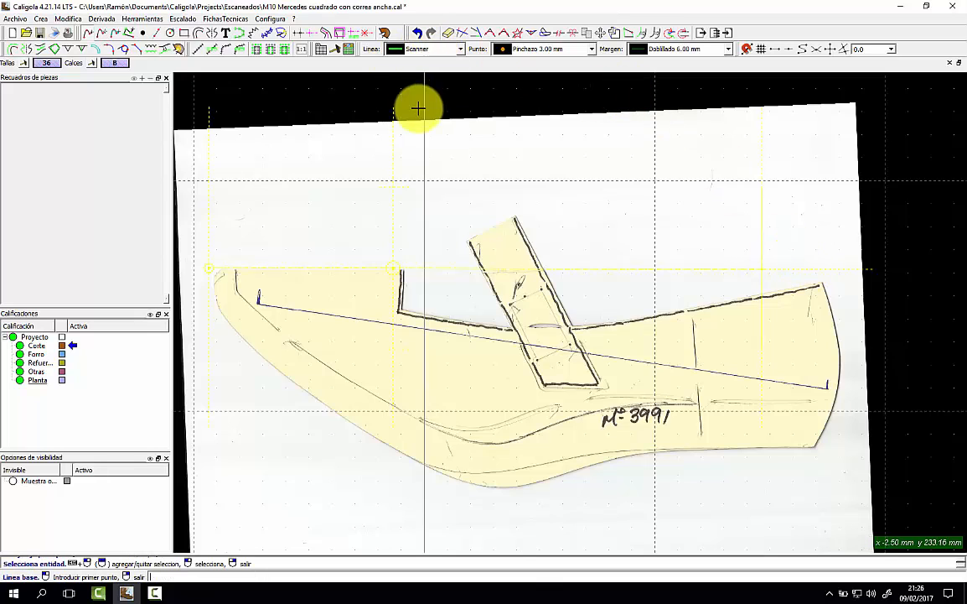
pyautogui.click(404, 268)
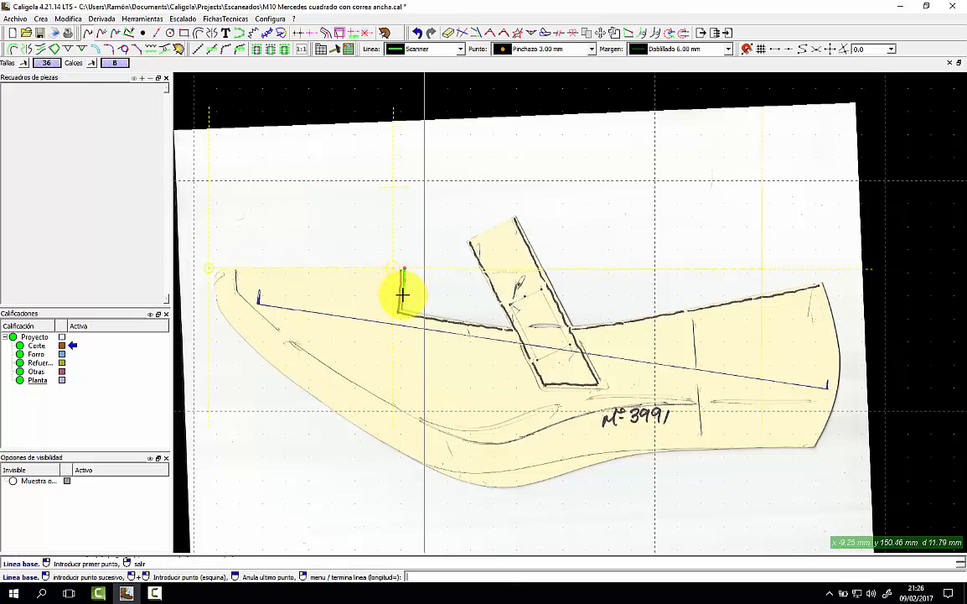
pyautogui.click(401, 310)
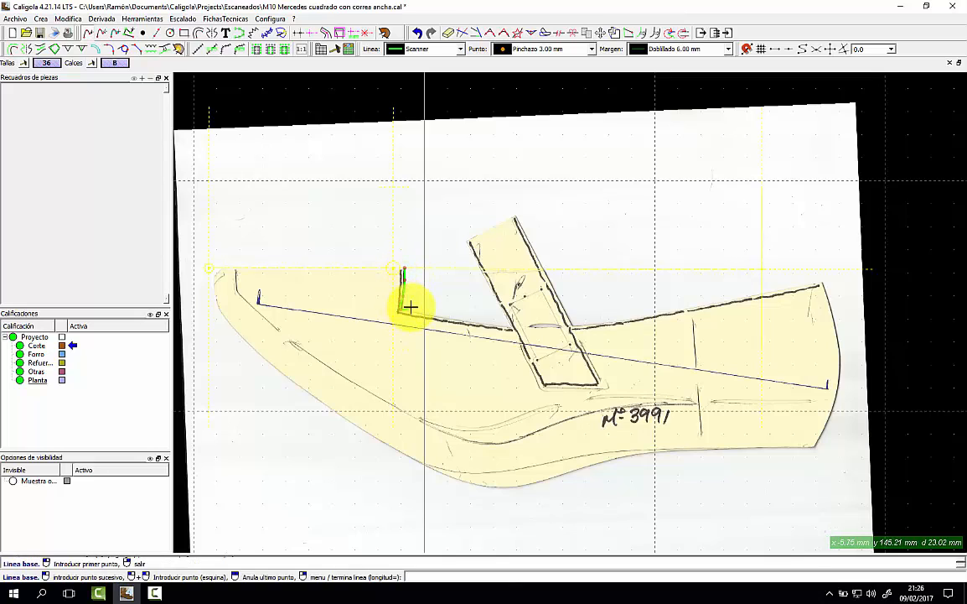
pyautogui.rightClick(417, 305)
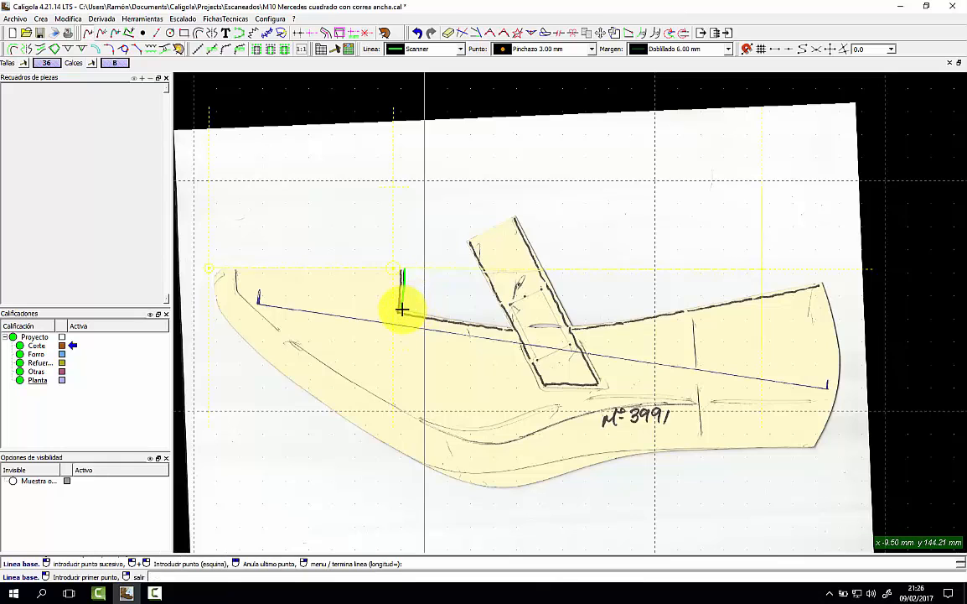
pyautogui.click(401, 310)
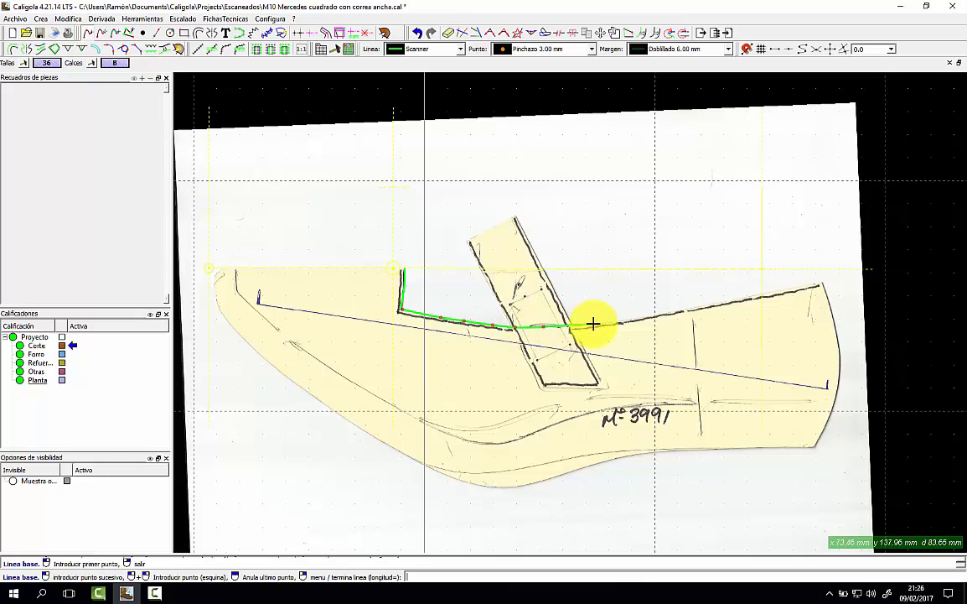
pyautogui.click(733, 299)
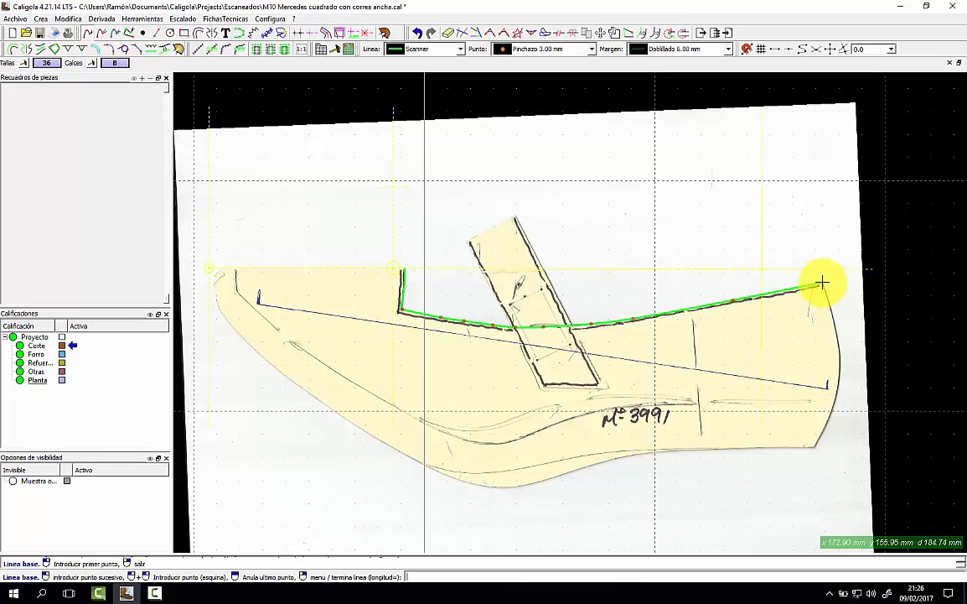
pyautogui.rightClick(822, 280)
pyautogui.click(826, 281)
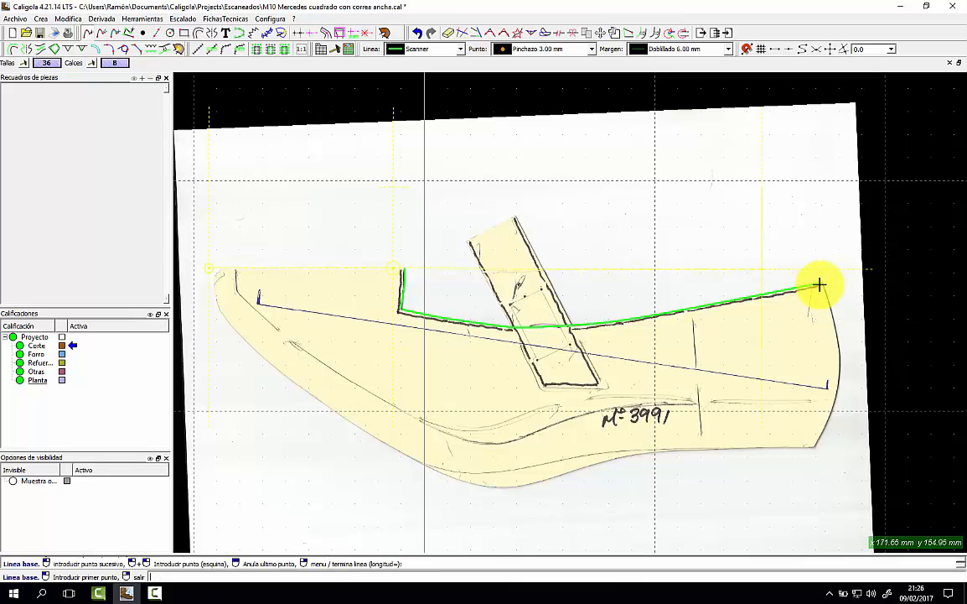
pyautogui.click(822, 281)
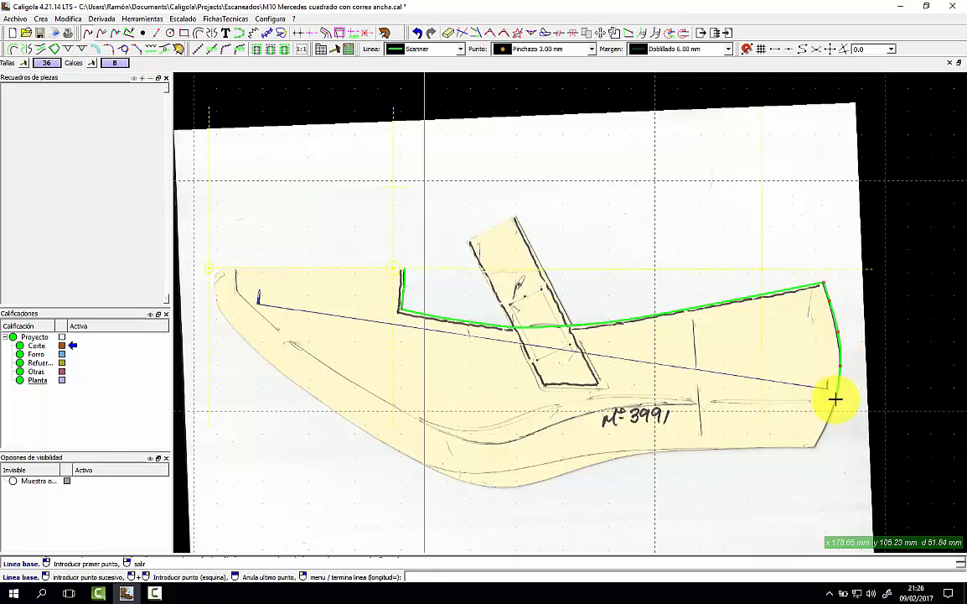
pyautogui.rightClick(823, 446)
pyautogui.click(832, 447)
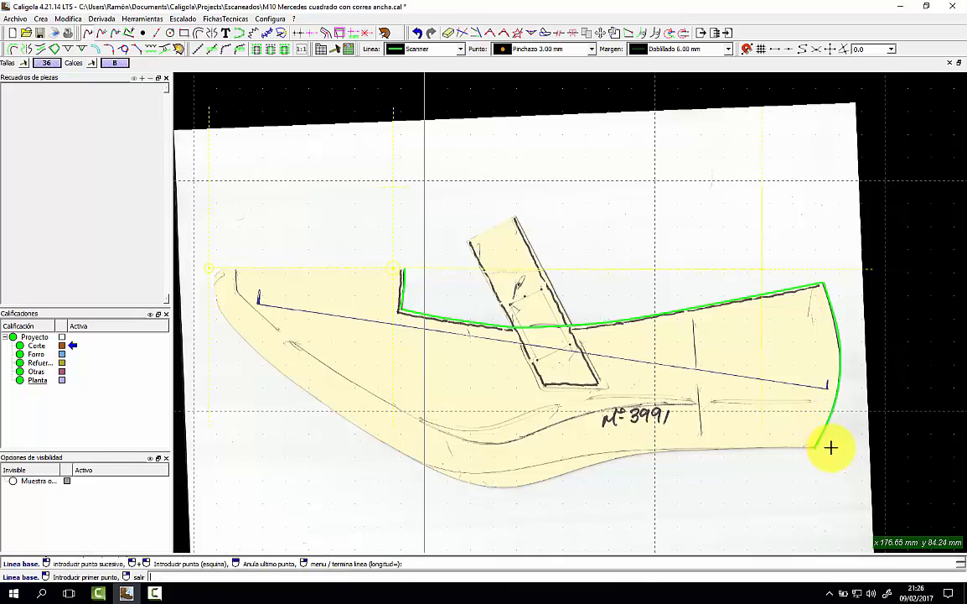
# Trace the lower edge from the toe round its curve down to the lowest point.
pyautogui.click(236, 268)
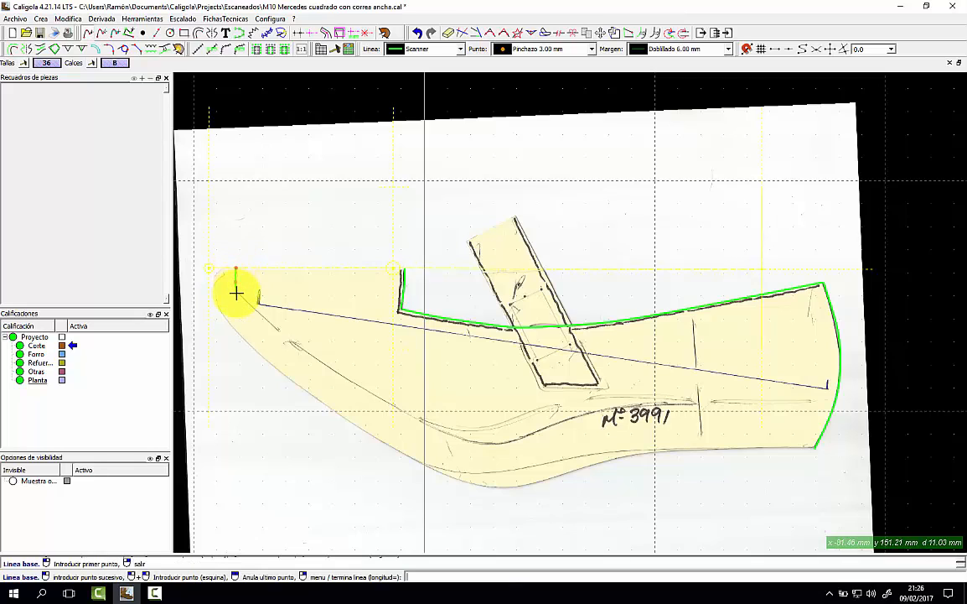
pyautogui.click(268, 319)
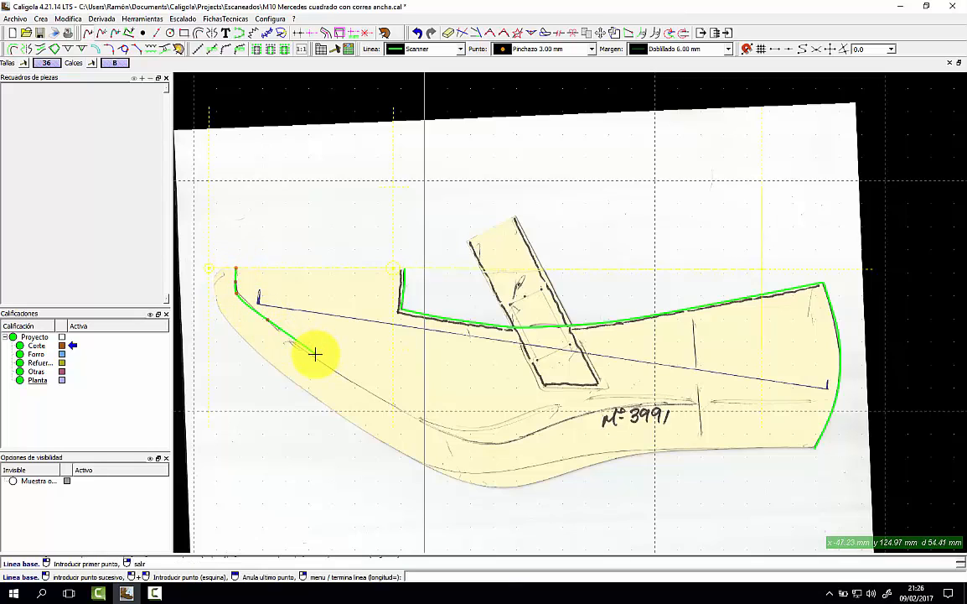
pyautogui.click(314, 358)
pyautogui.click(370, 392)
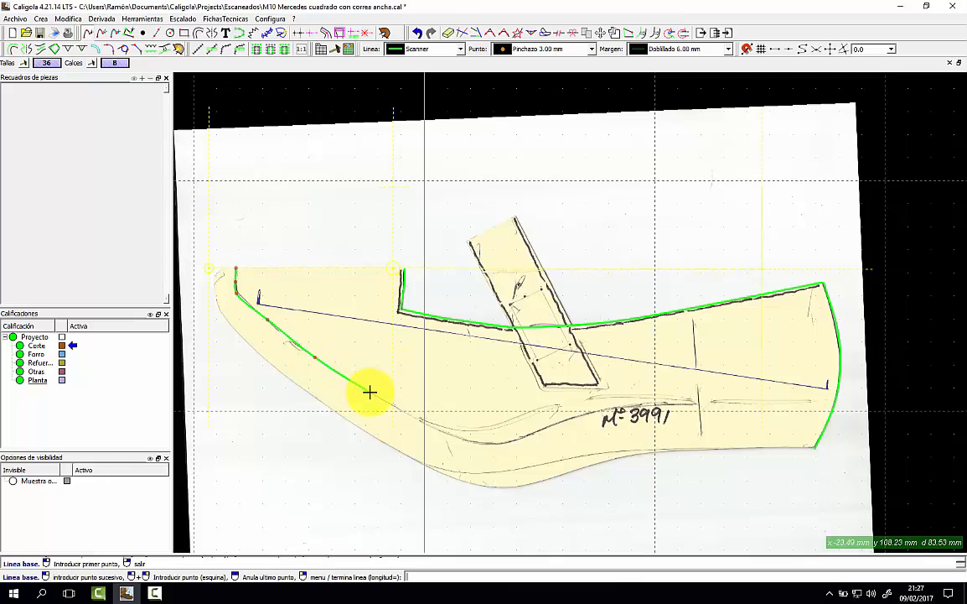
pyautogui.click(433, 422)
pyautogui.click(461, 429)
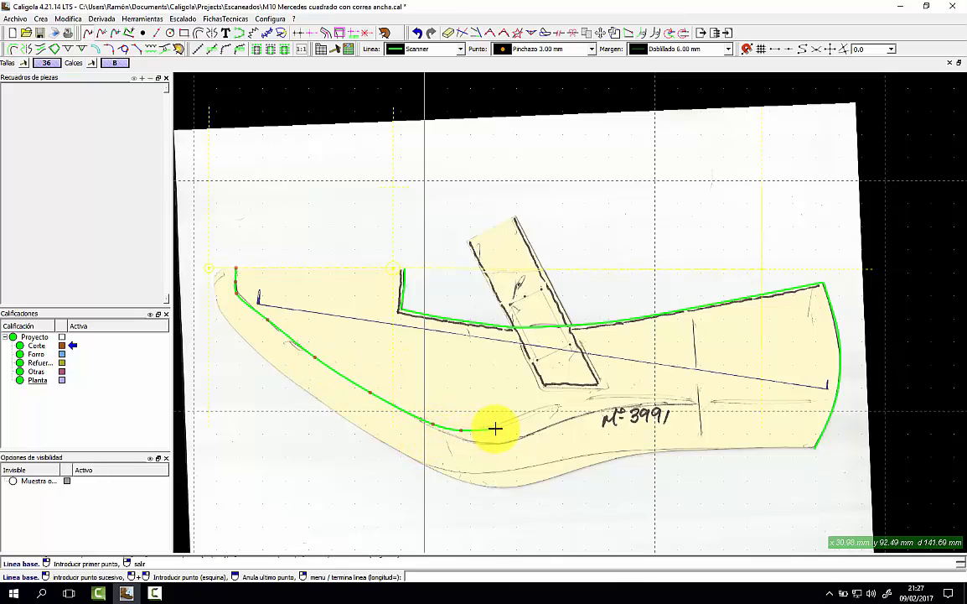
pyautogui.click(496, 428)
# Continue the lower-edge trace up toward the right edge and finish the line.
pyautogui.click(544, 410)
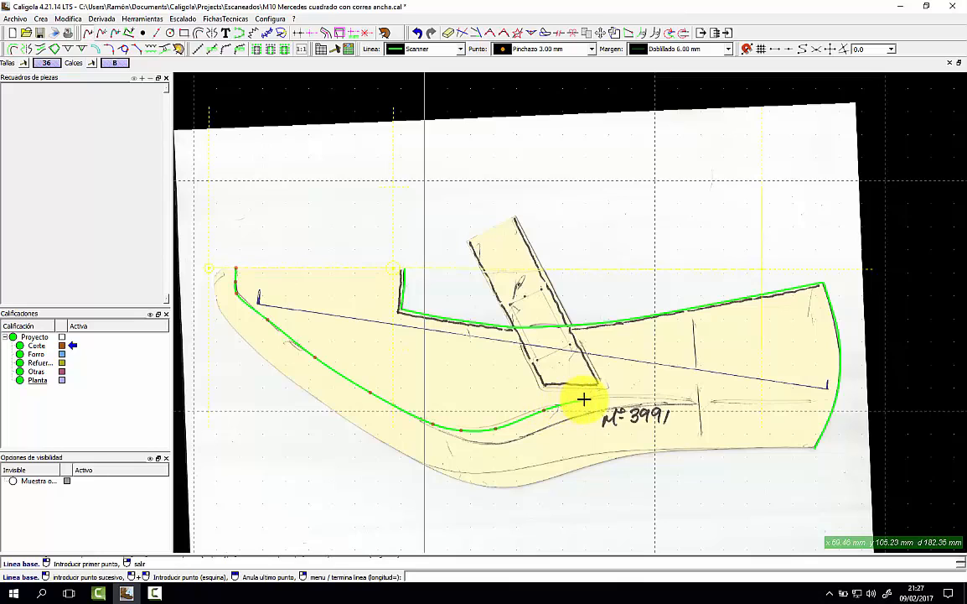
pyautogui.click(584, 399)
pyautogui.click(627, 396)
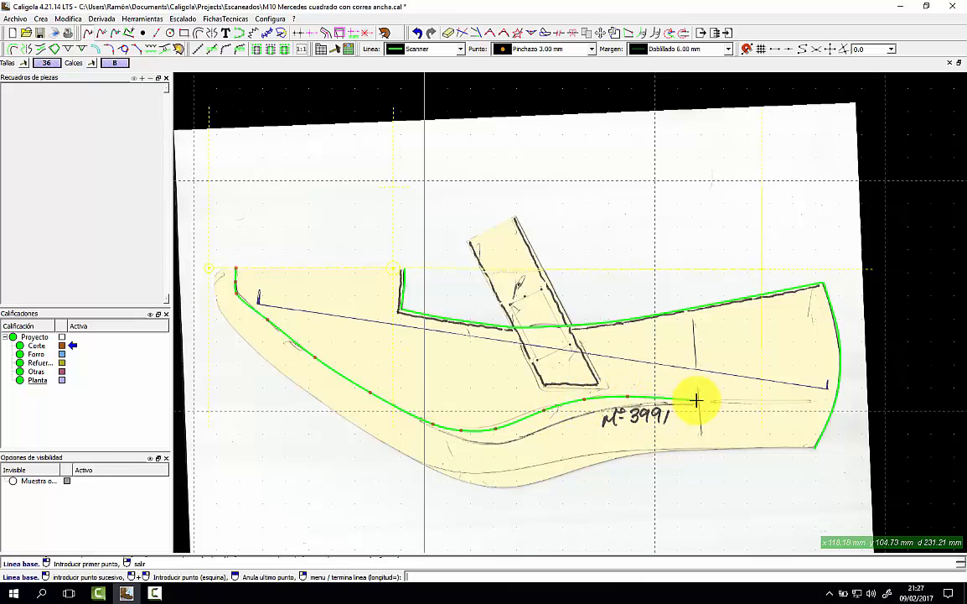
pyautogui.click(697, 401)
pyautogui.click(727, 402)
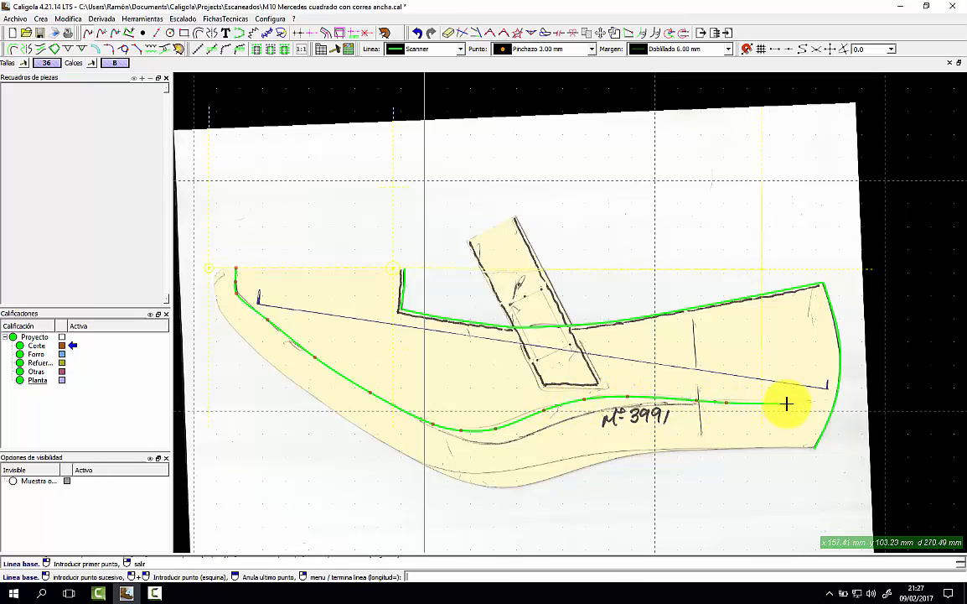
pyautogui.click(786, 403)
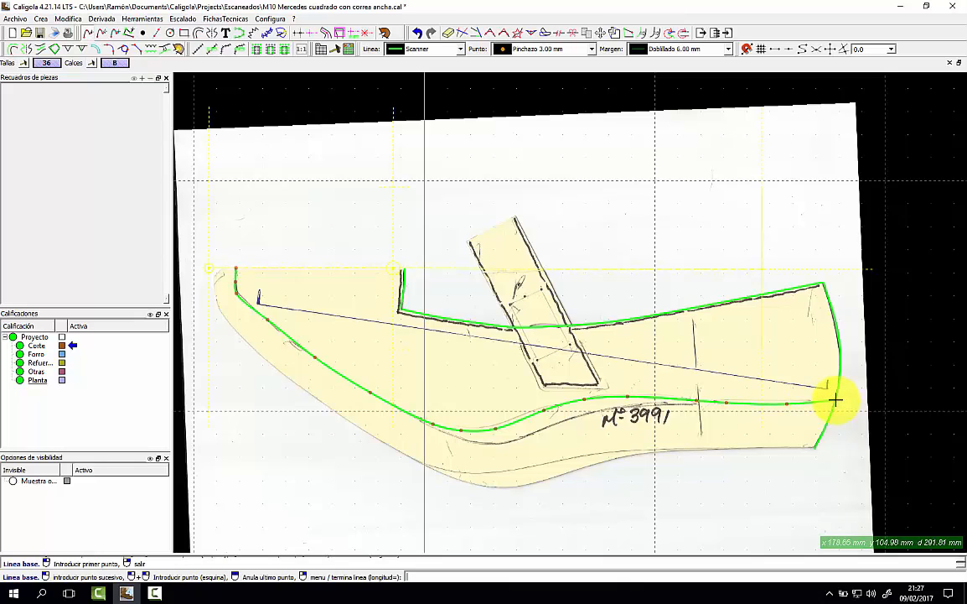
pyautogui.rightClick(835, 400)
pyautogui.click(838, 400)
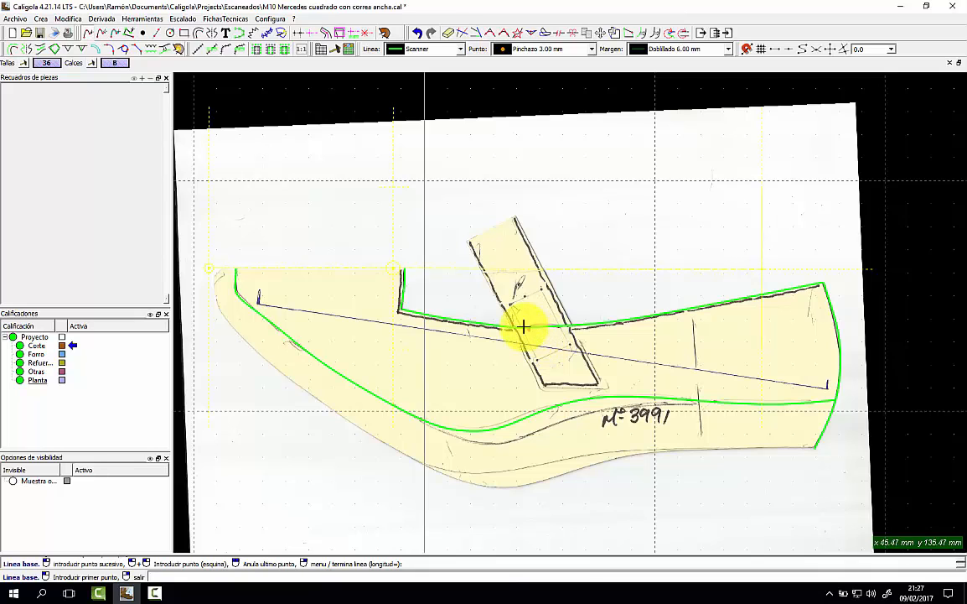
# Draw a construction axis along the strap top and a perpendicular axis down through the strap.
pyautogui.click(144, 32)
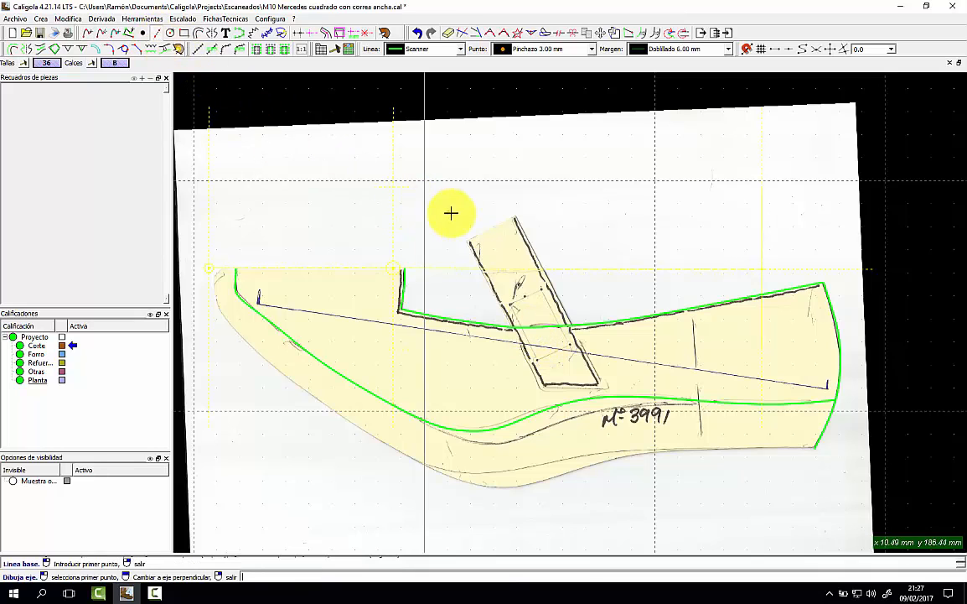
pyautogui.click(515, 218)
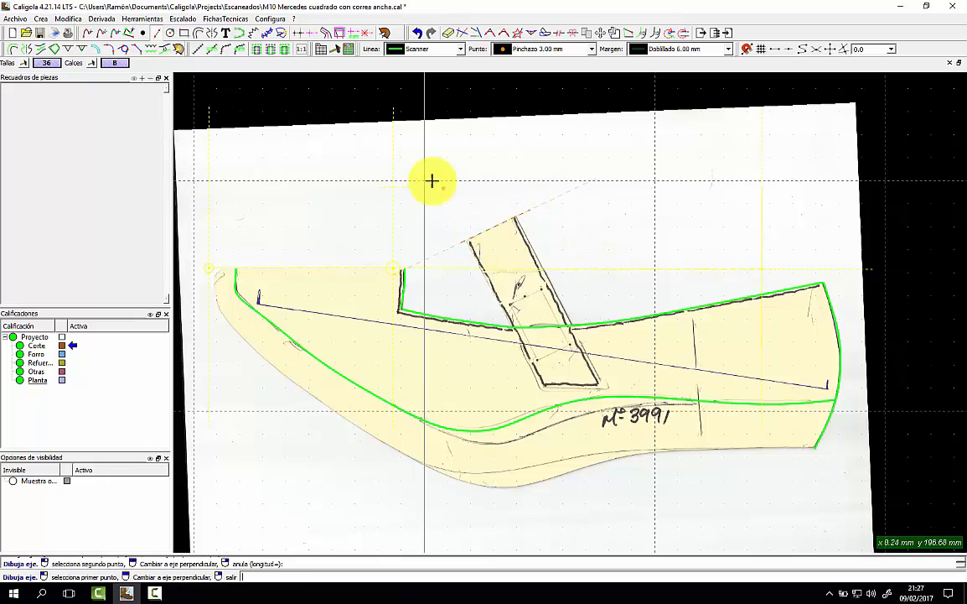
pyautogui.click(40, 18)
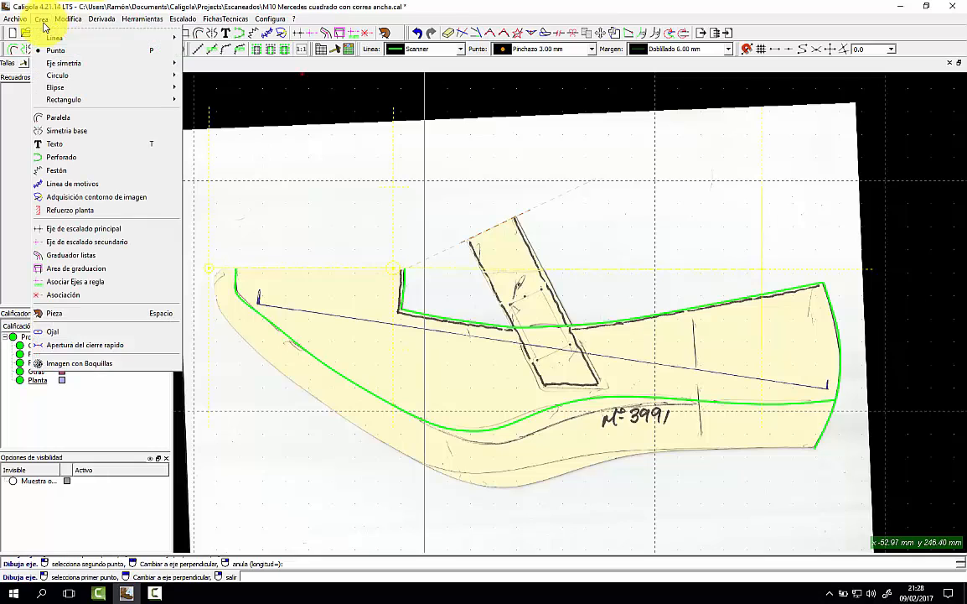
pyautogui.moveTo(112, 73)
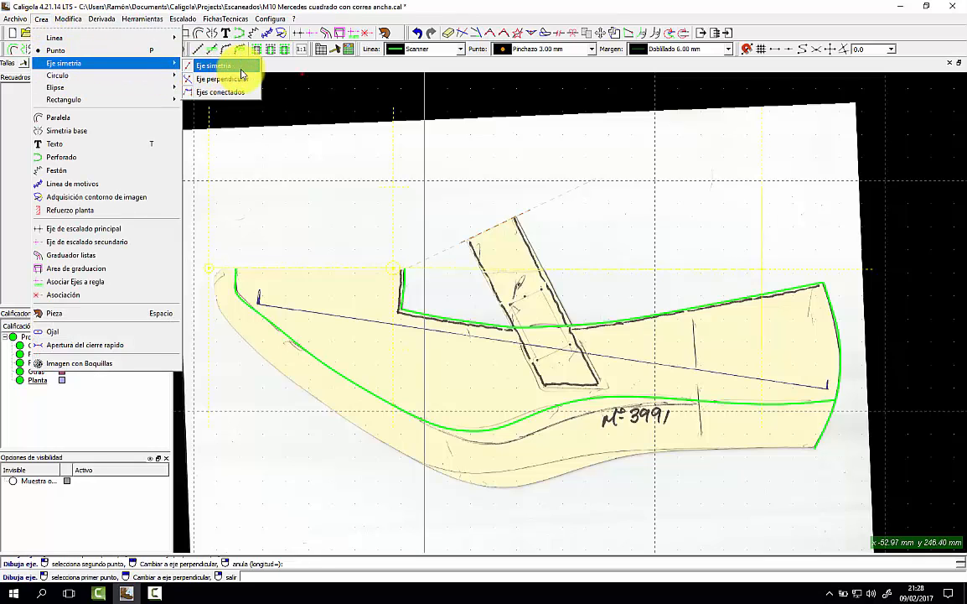
pyautogui.click(241, 79)
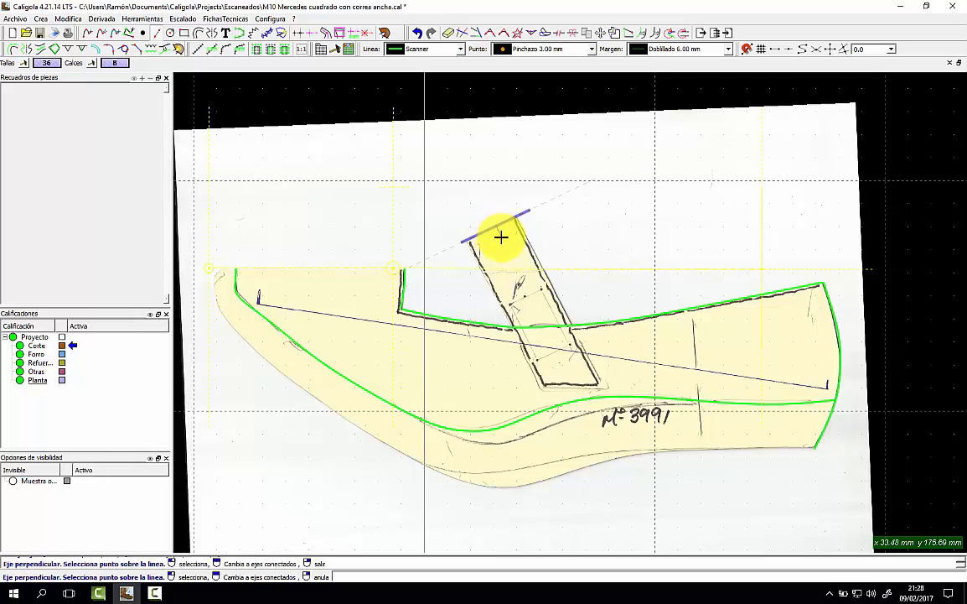
pyautogui.click(500, 232)
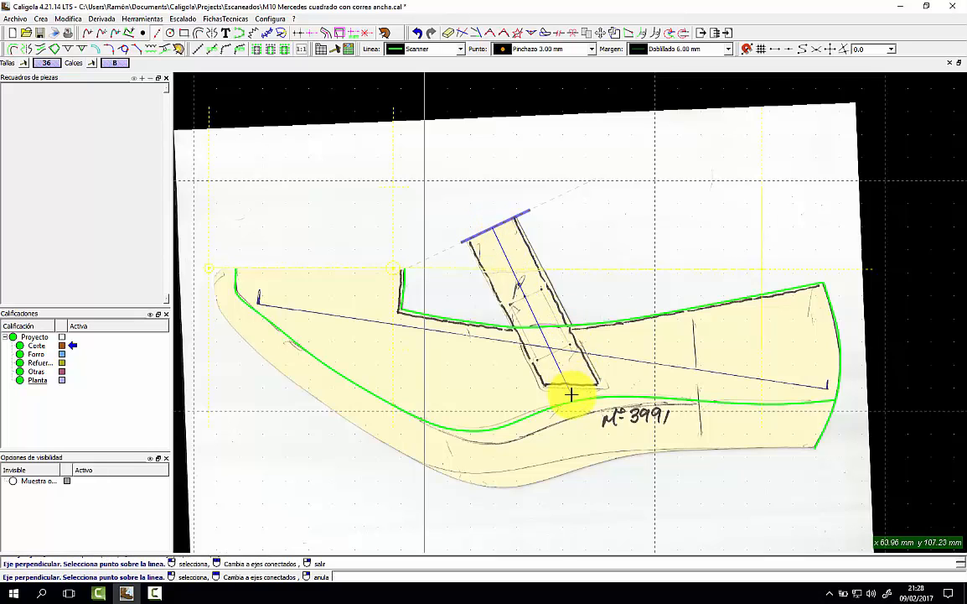
pyautogui.click(570, 394)
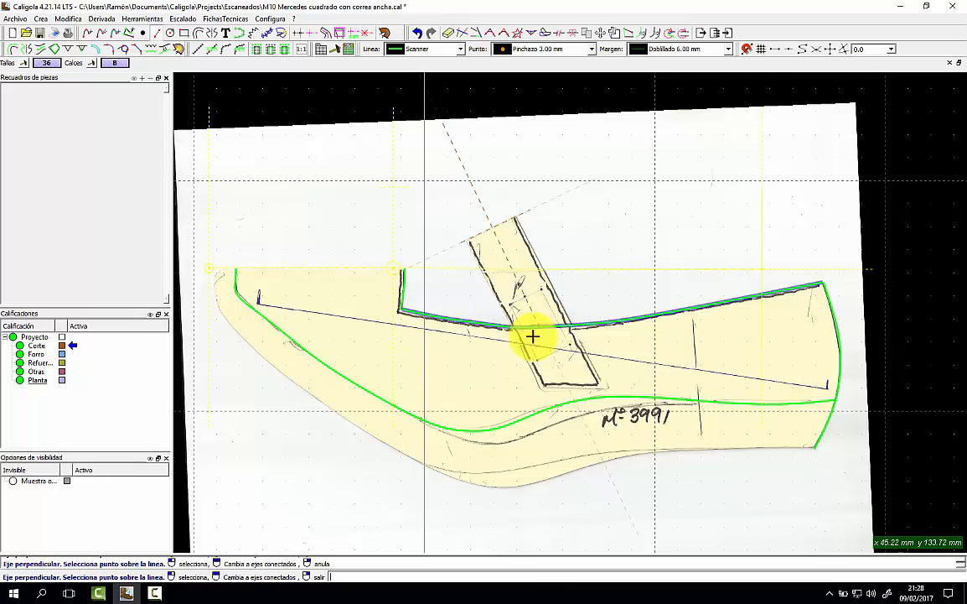
pyautogui.click(43, 19)
# Add a perpendicular axis crossing the strap axis at right angles.
pyautogui.moveTo(143, 63)
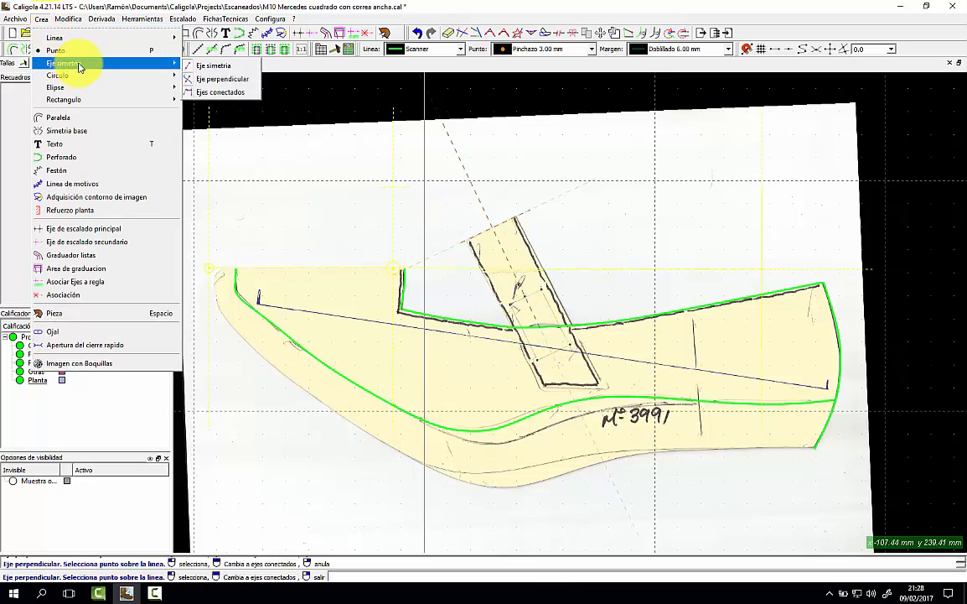
pyautogui.click(220, 79)
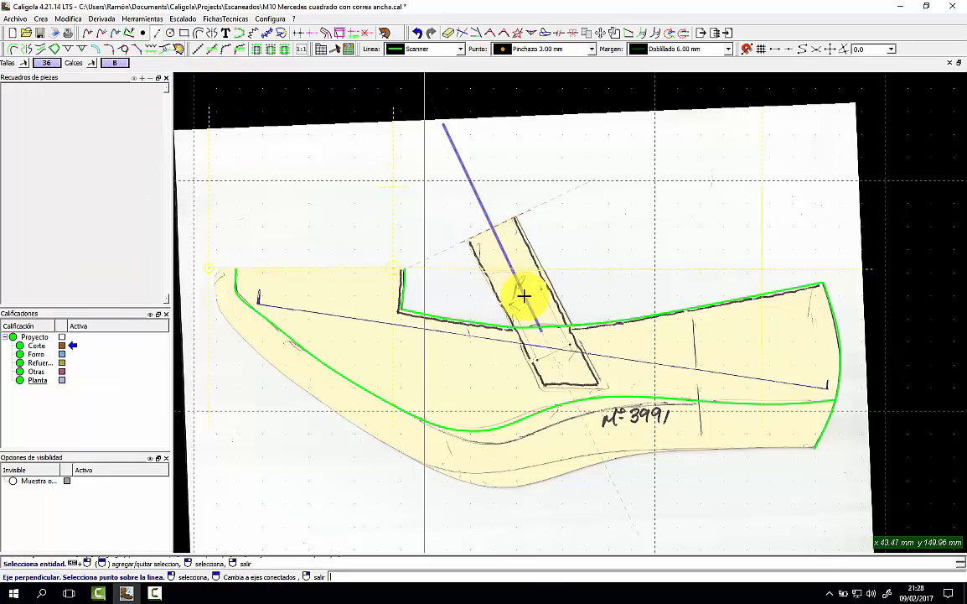
pyautogui.click(524, 295)
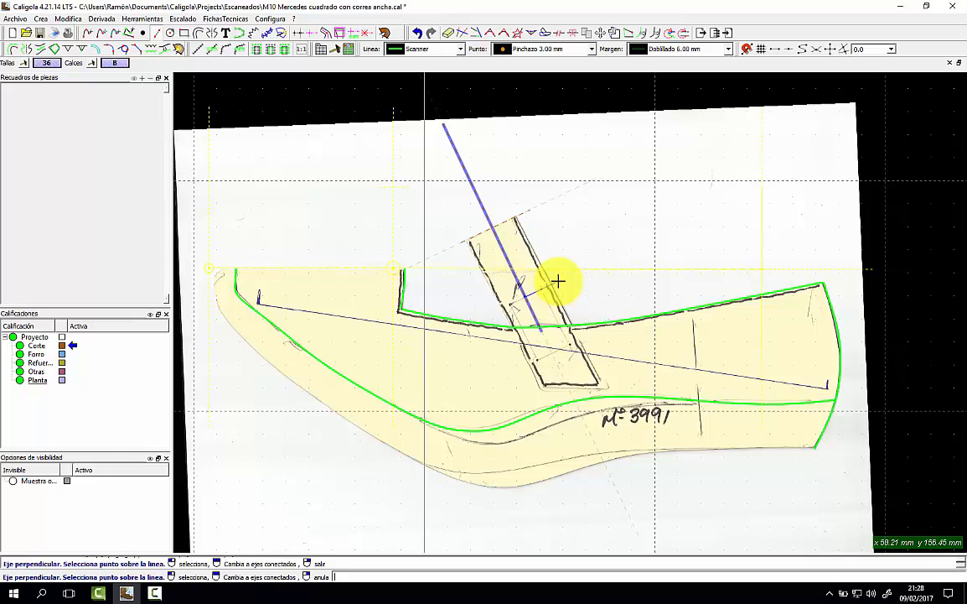
pyautogui.click(519, 296)
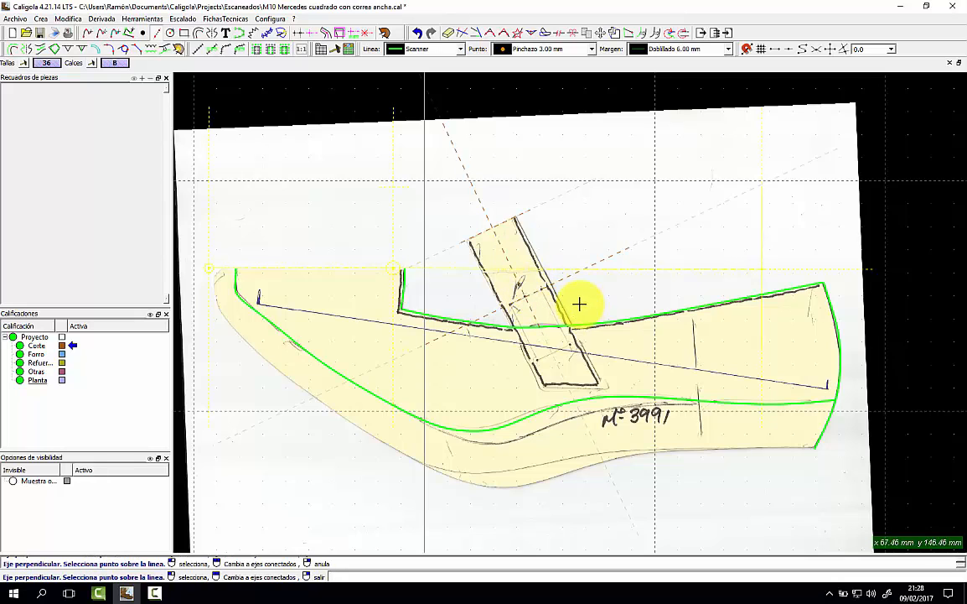
pyautogui.press('p')
# Lengthen the strap axis's lower end with Alargar.
pyautogui.click(462, 164)
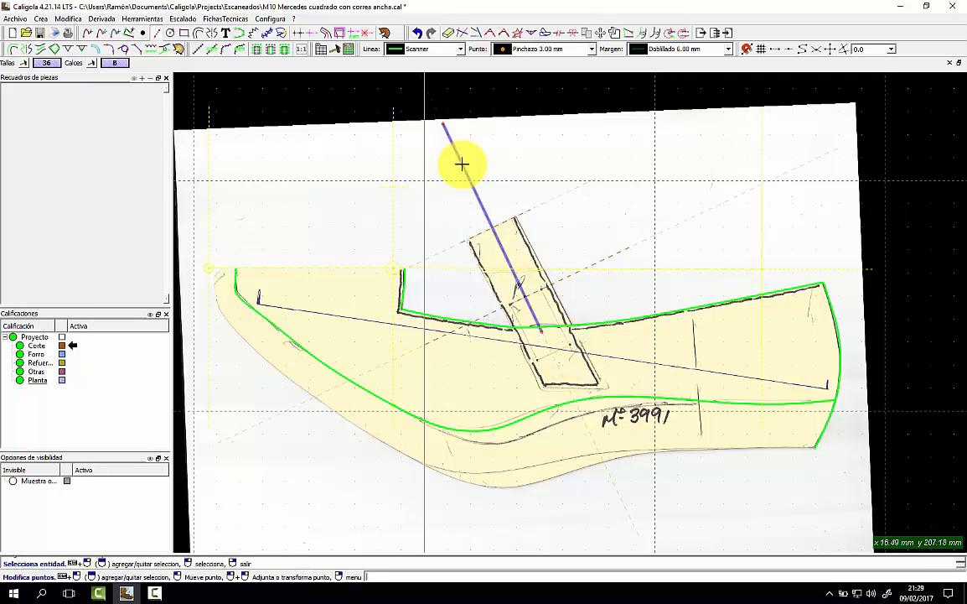
pyautogui.click(476, 36)
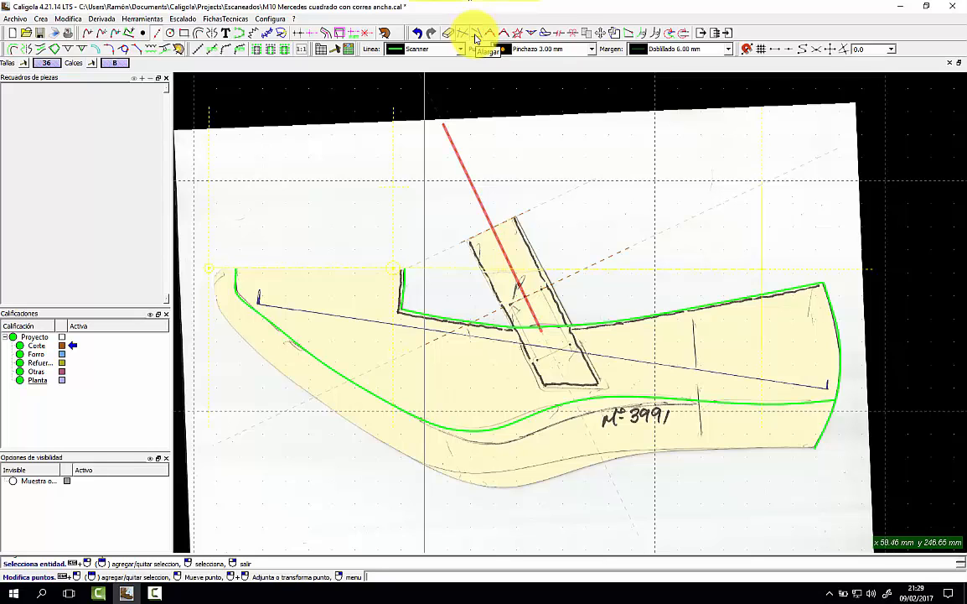
pyautogui.click(542, 331)
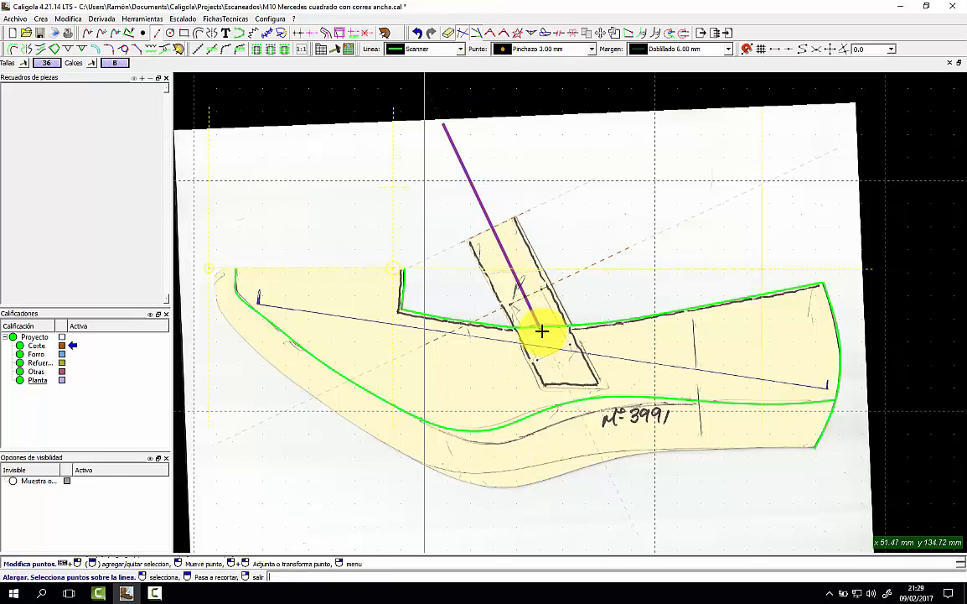
pyautogui.click(540, 332)
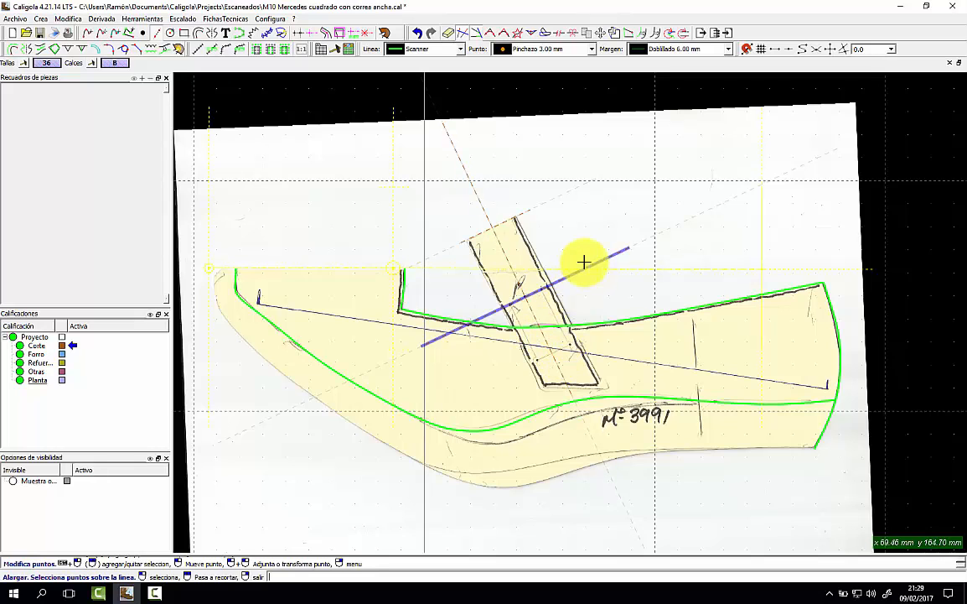
# Add a second perpendicular axis crossing lower on the strap axis.
pyautogui.click(41, 18)
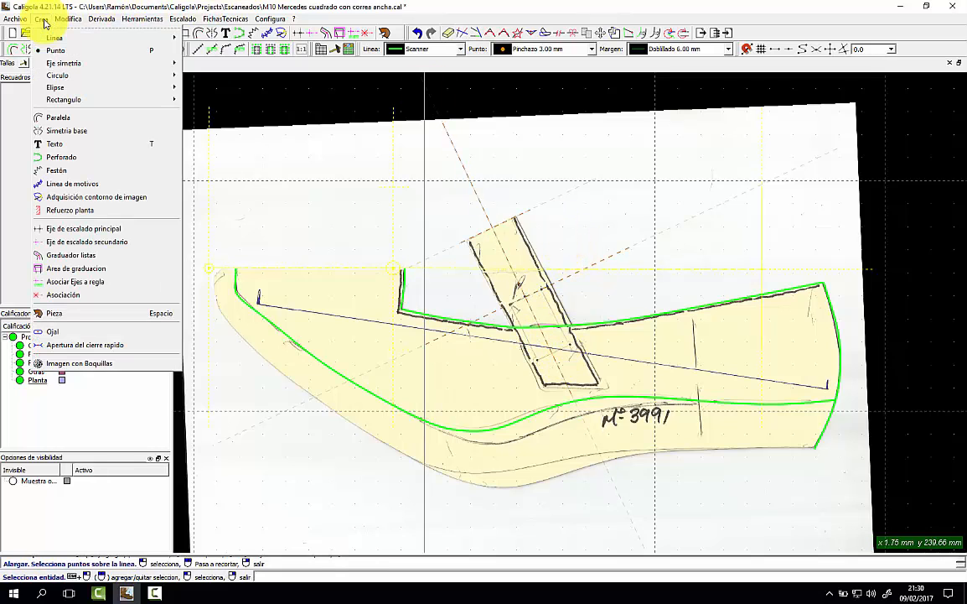
pyautogui.moveTo(160, 63)
pyautogui.click(223, 75)
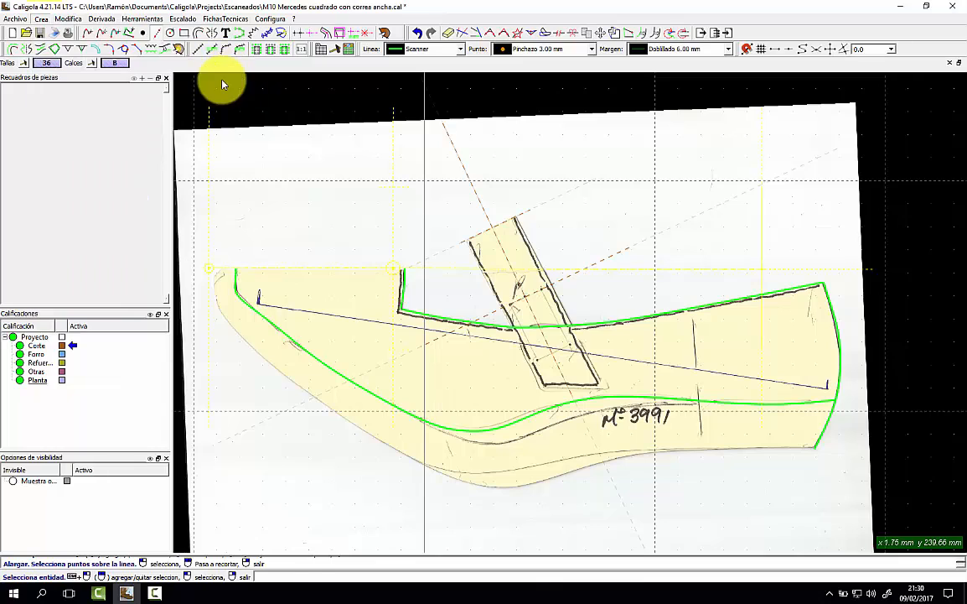
pyautogui.click(550, 346)
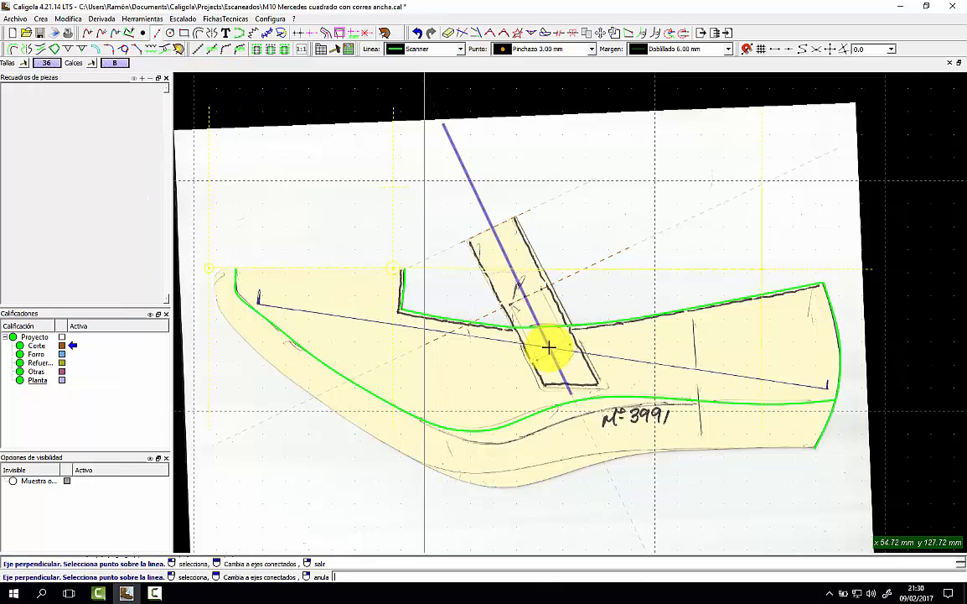
pyautogui.click(594, 333)
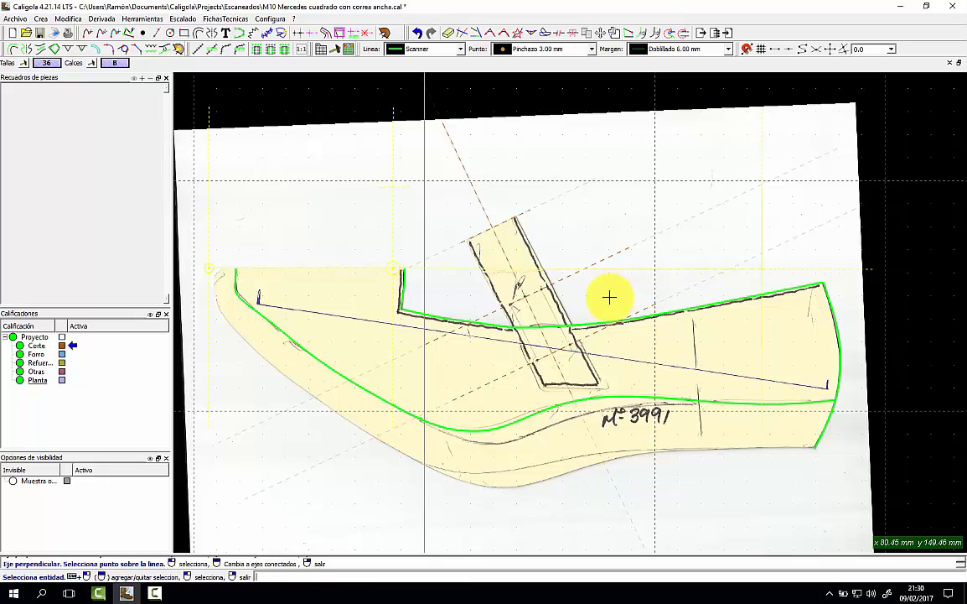
# Draw a short Scanner base line across the strap's bottom edge from its lower corner.
pyautogui.click(449, 32)
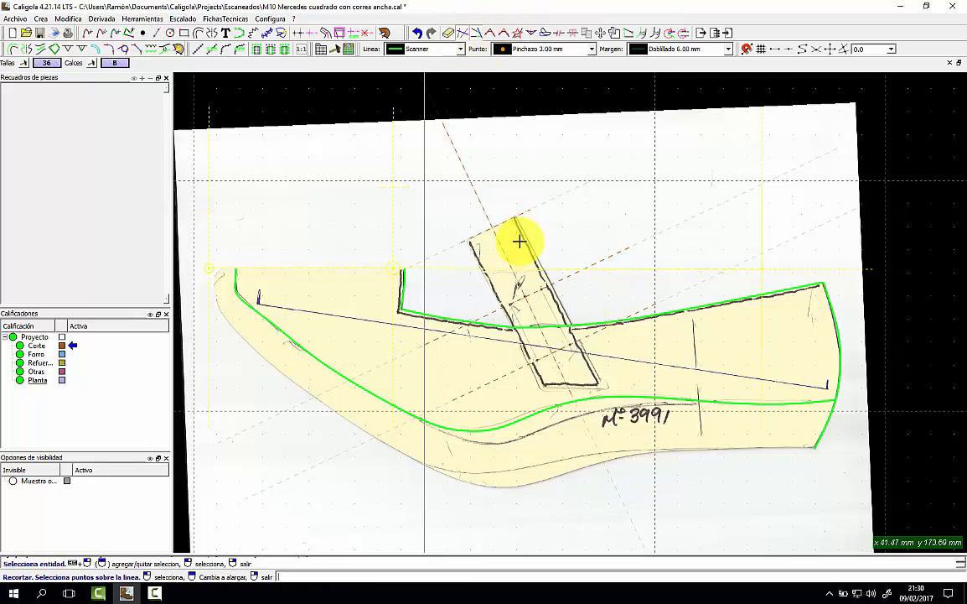
pyautogui.rightClick(623, 284)
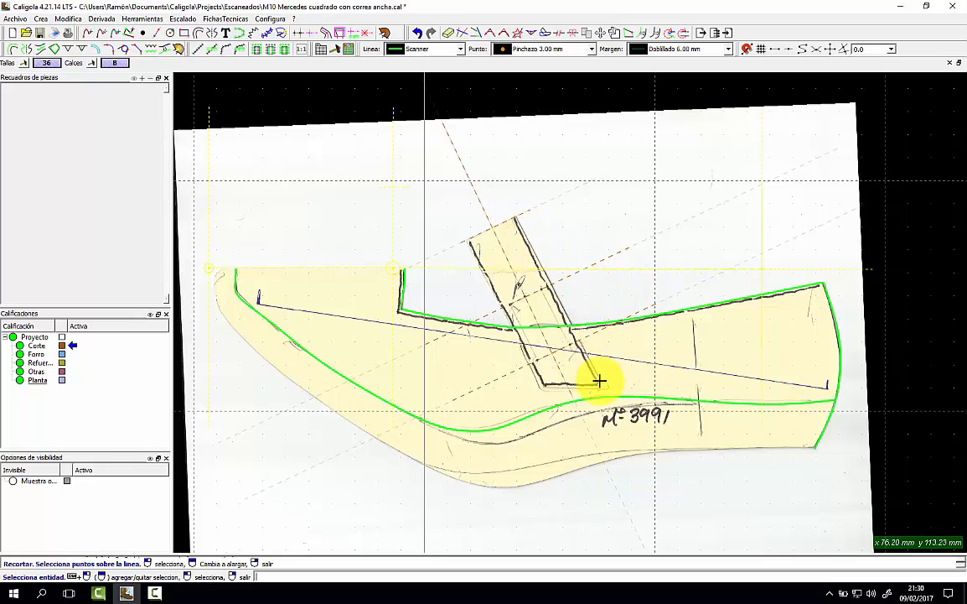
pyautogui.click(424, 49)
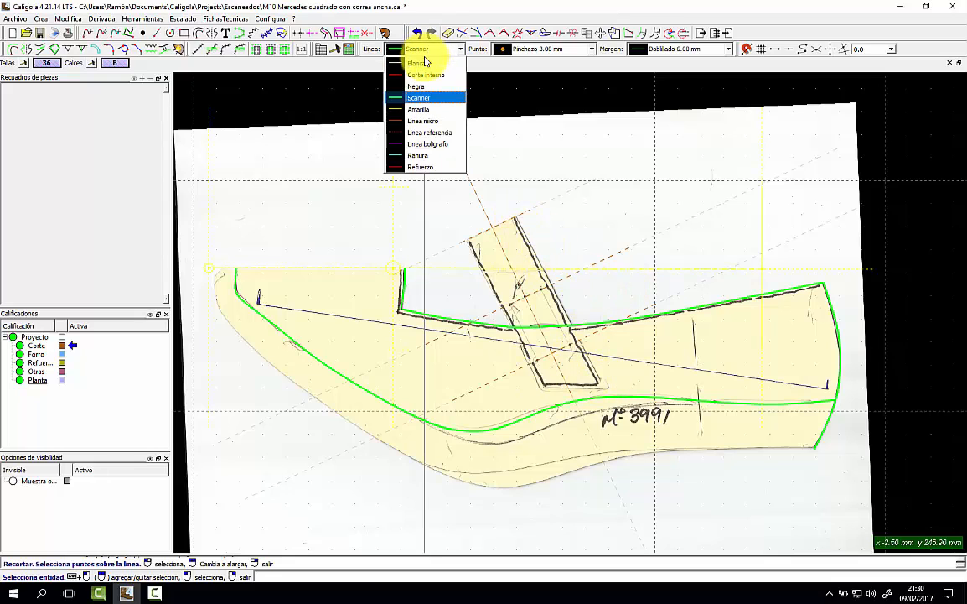
pyautogui.click(423, 97)
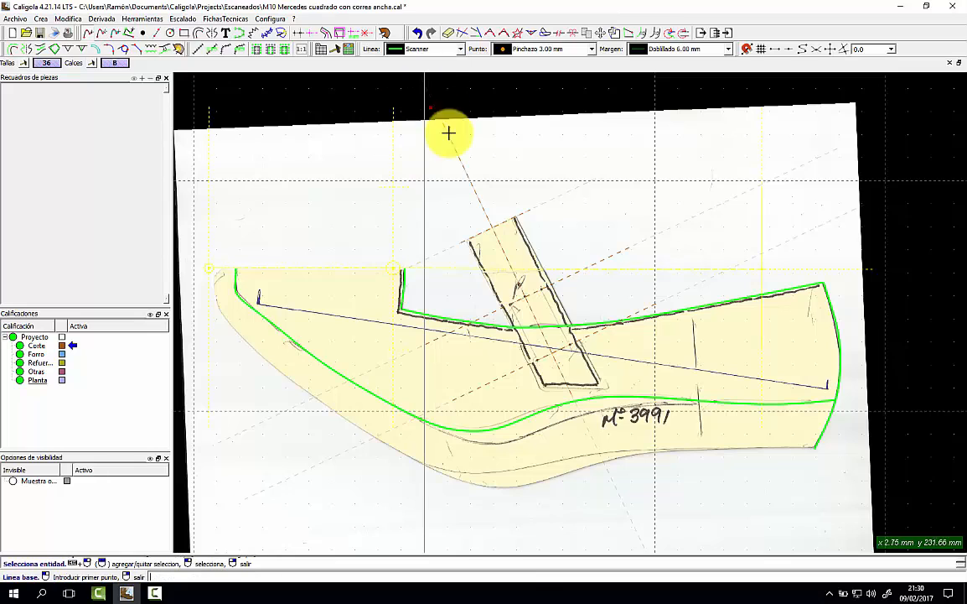
pyautogui.click(544, 388)
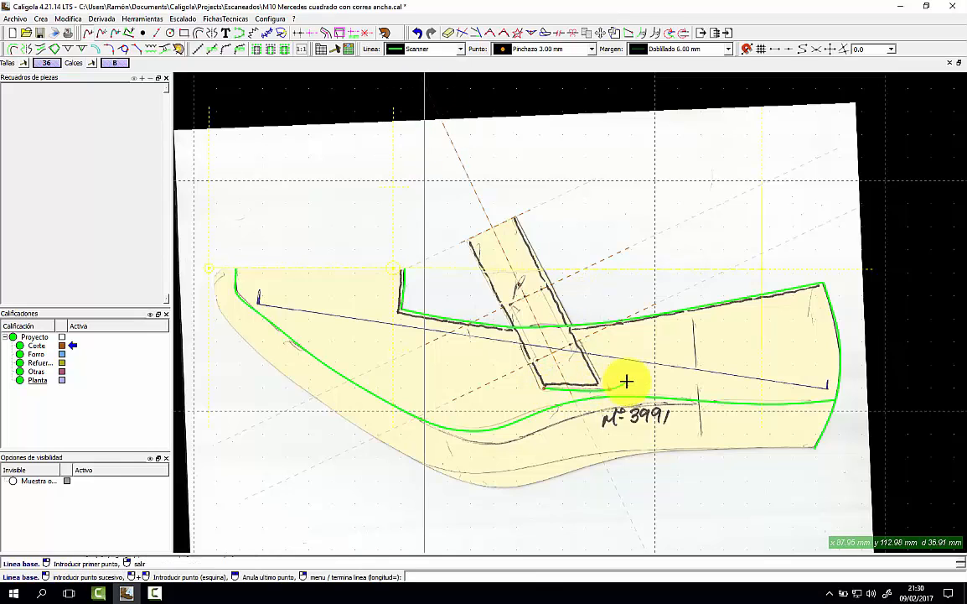
pyautogui.rightClick(626, 382)
pyautogui.click(639, 383)
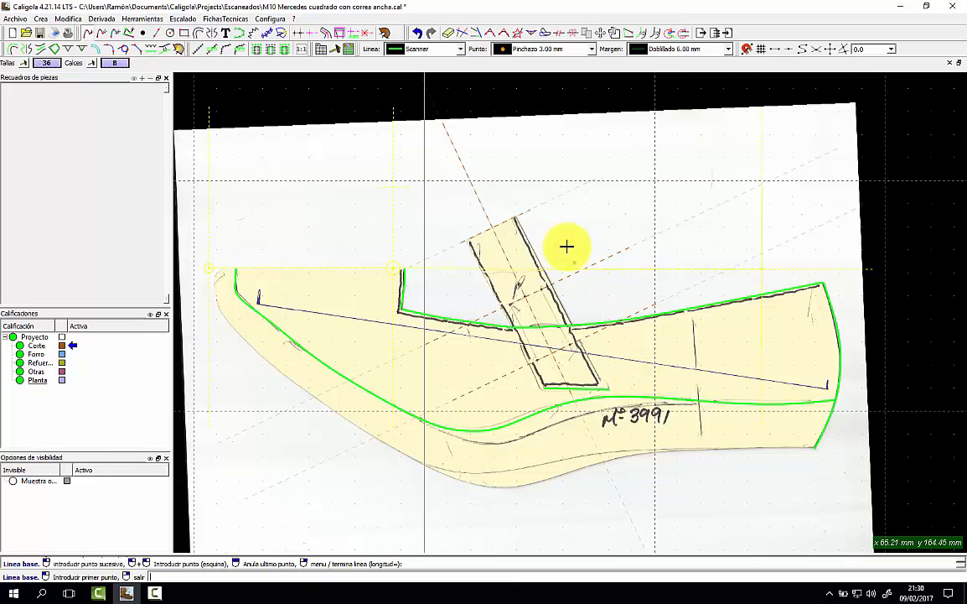
# Add a Libre margin line offset 12 along one long side of the strap.
pyautogui.click(692, 47)
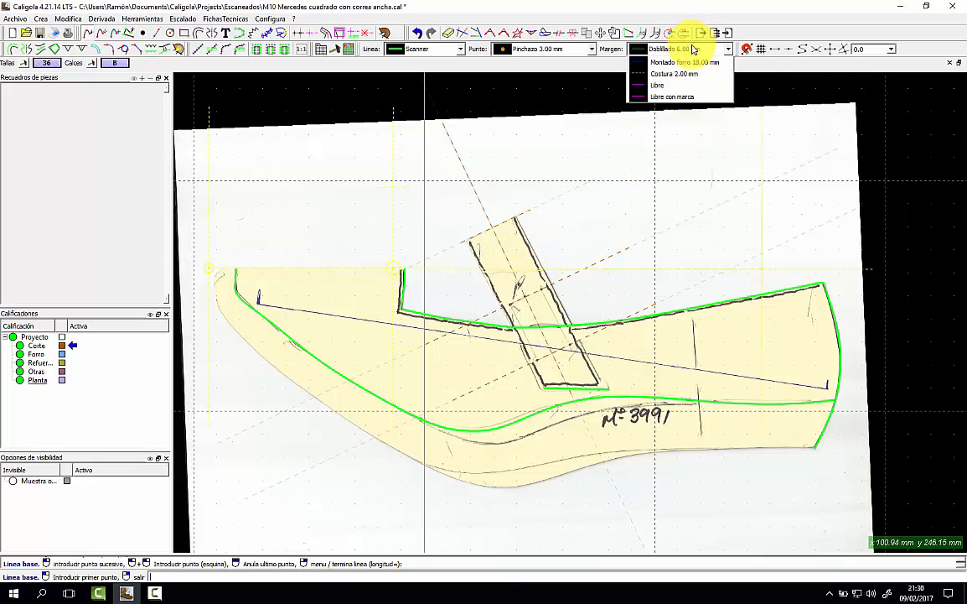
pyautogui.click(671, 165)
pyautogui.click(508, 241)
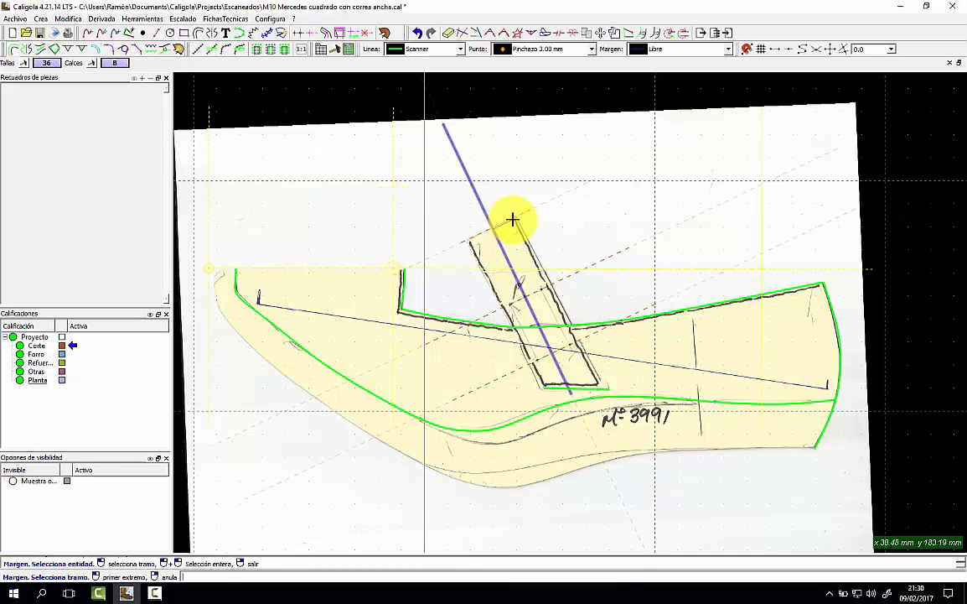
pyautogui.click(514, 219)
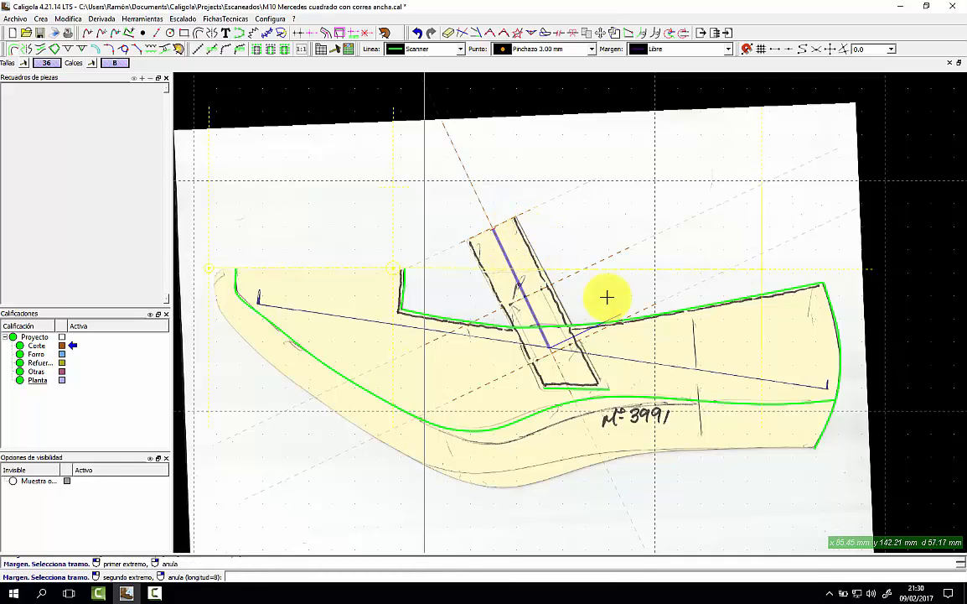
pyautogui.click(648, 371)
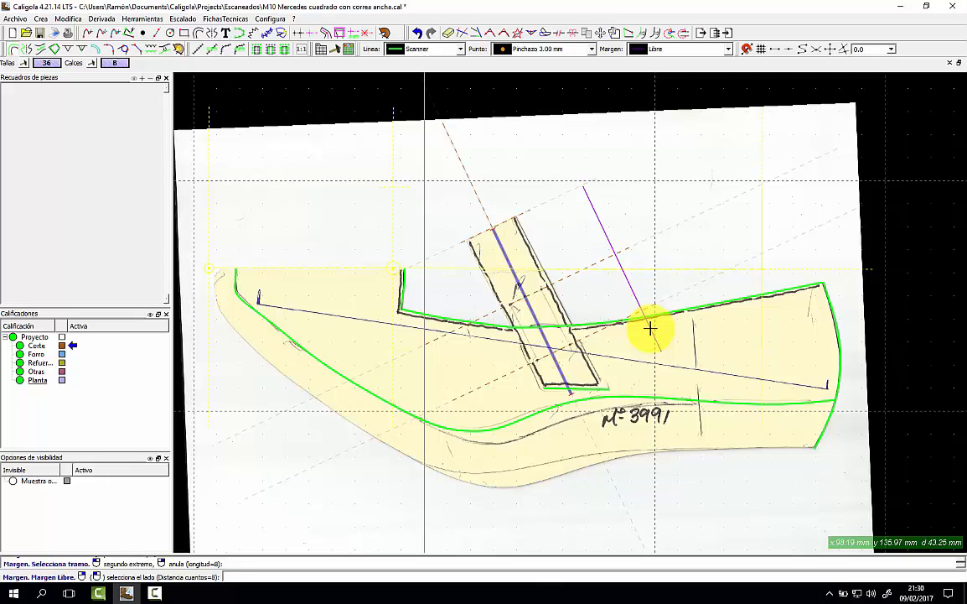
pyautogui.write('12')
pyautogui.press('Return')
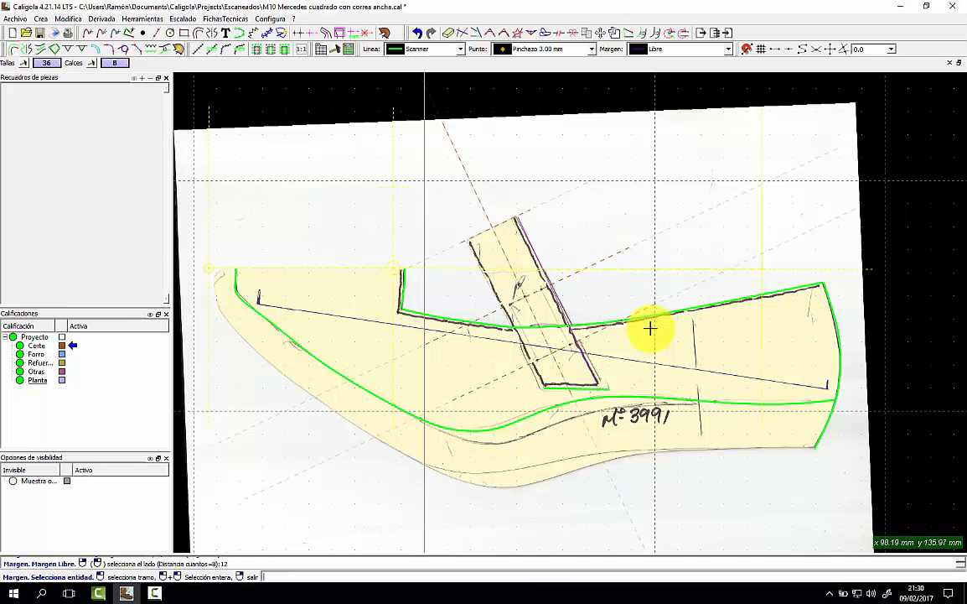
# Offset the strap line by 12 on the other side as well, then exit the tool.
pyautogui.click(504, 254)
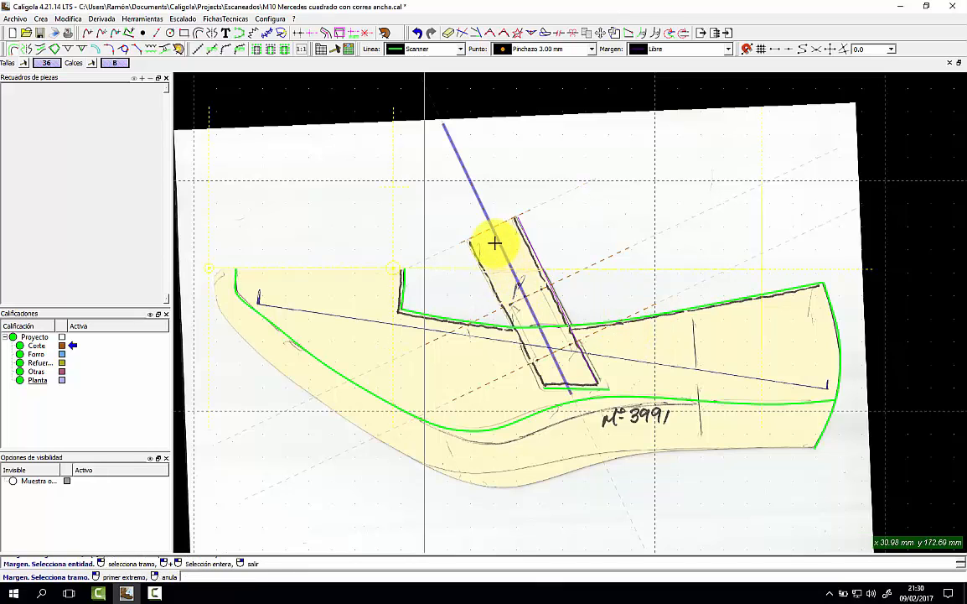
pyautogui.click(466, 239)
pyautogui.click(546, 397)
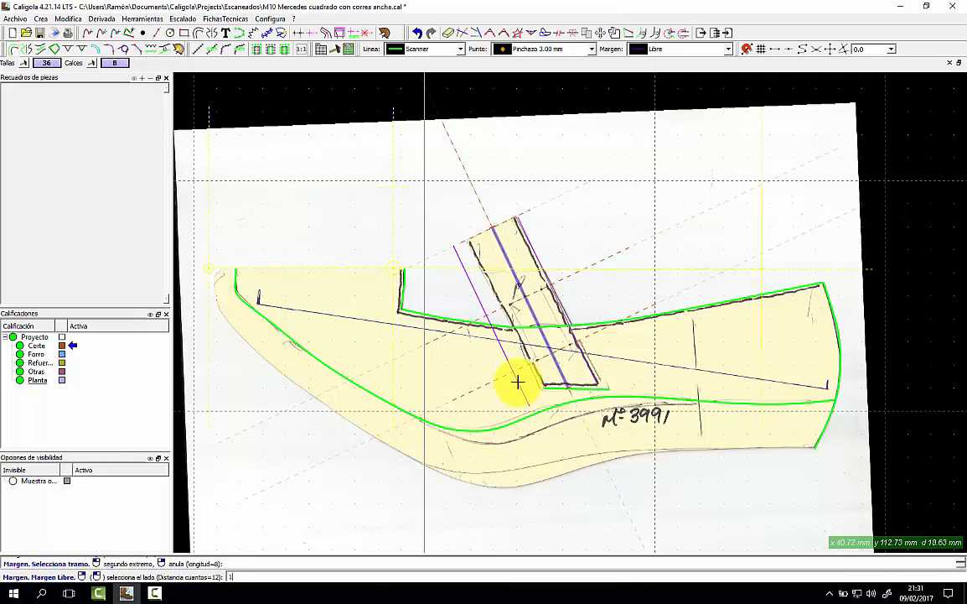
pyautogui.click(517, 381)
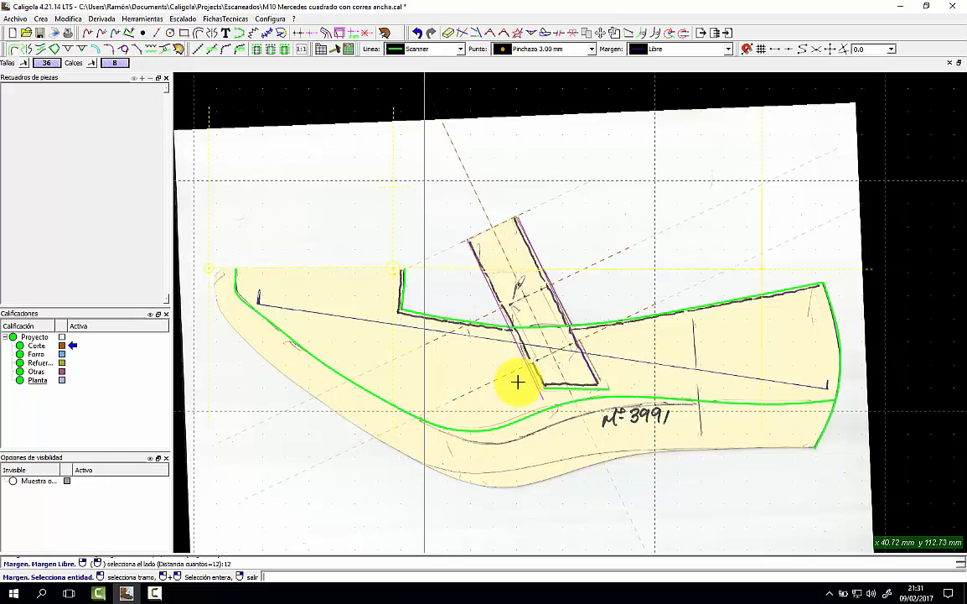
pyautogui.rightClick(561, 249)
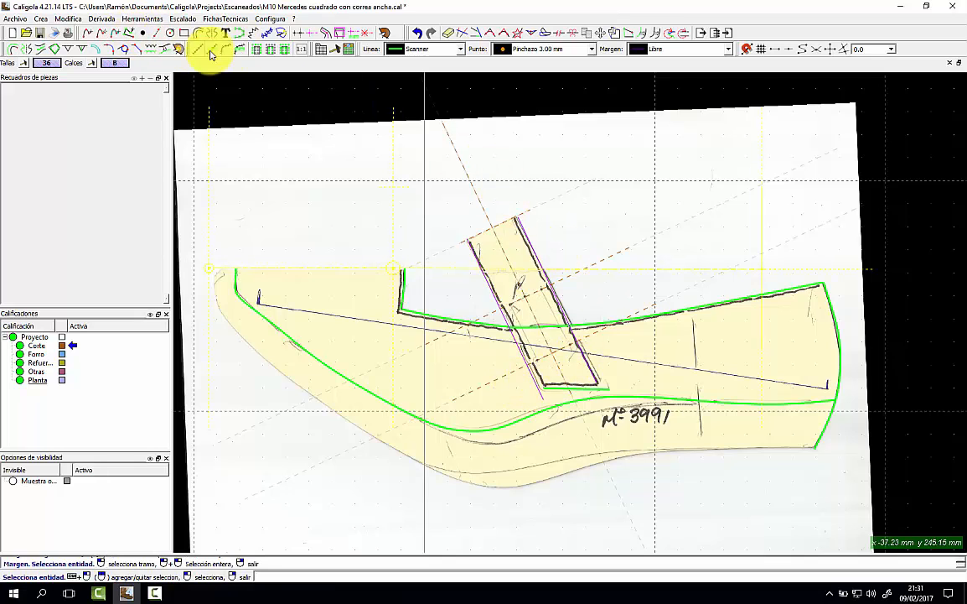
# Choose the Pinchazo micro 1.00 mm point type and place two punch points inside the strap.
pyautogui.scroll(5, 525, 315)
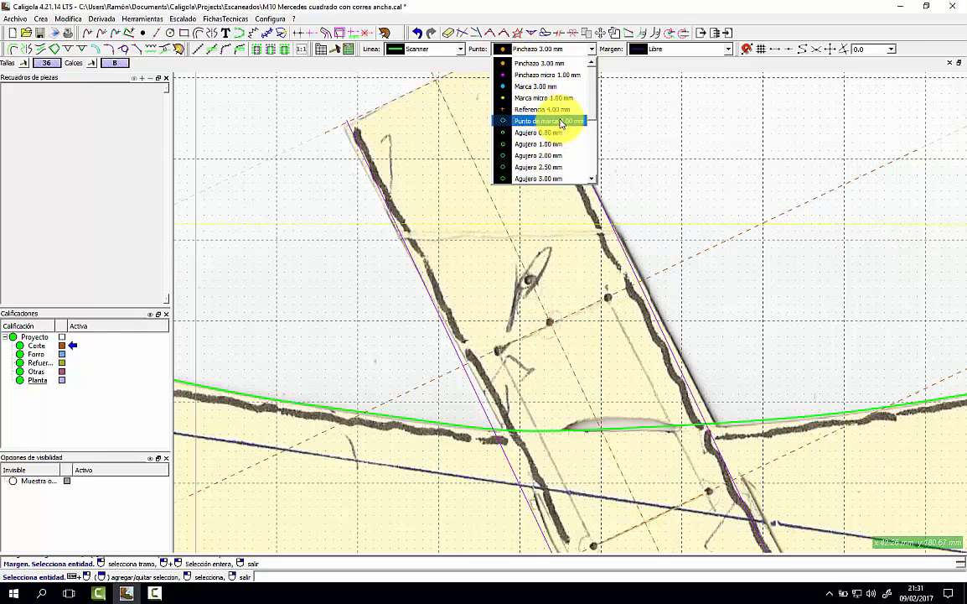
pyautogui.click(579, 76)
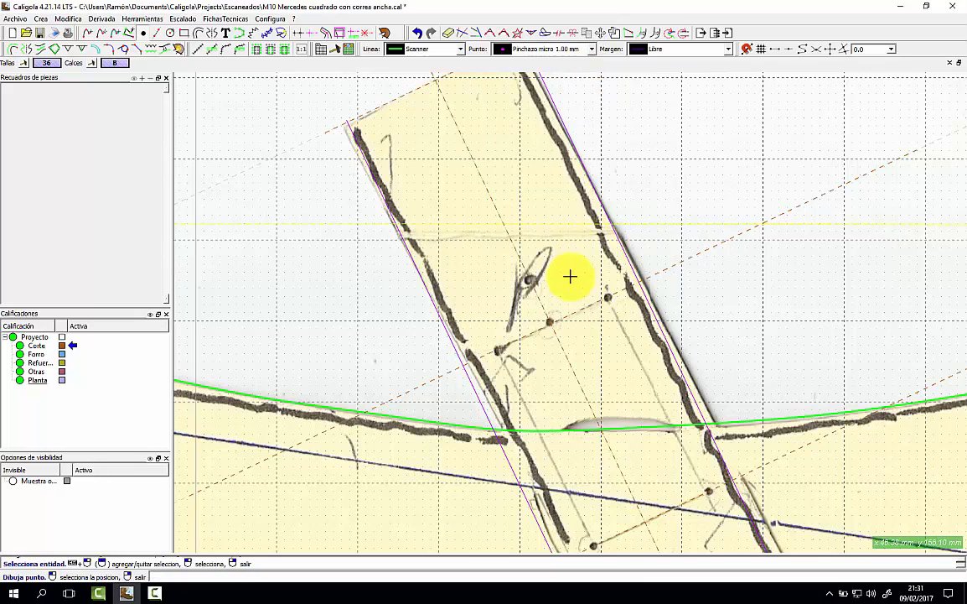
pyautogui.scroll(-4, 554, 335)
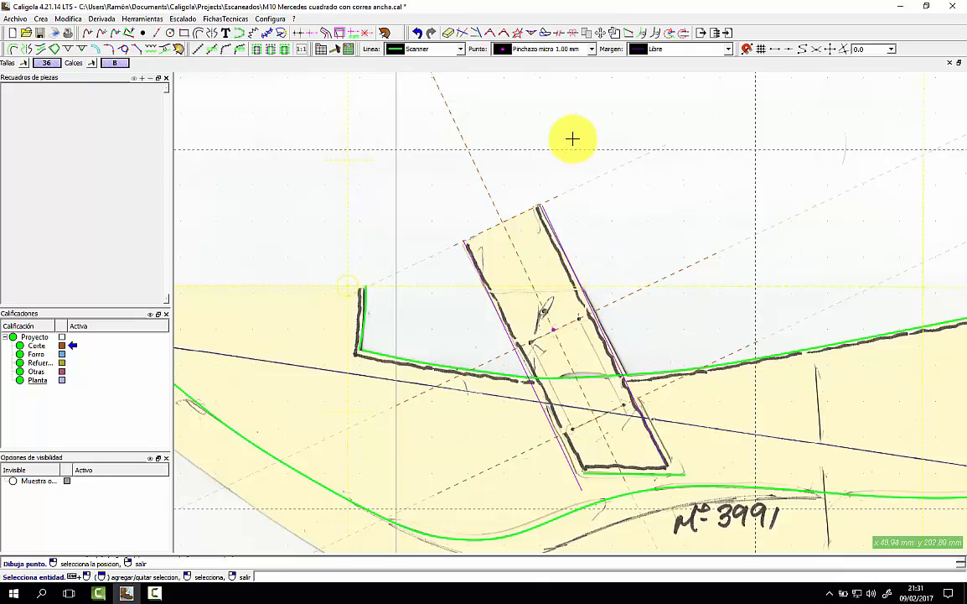
pyautogui.click(547, 52)
pyautogui.click(549, 50)
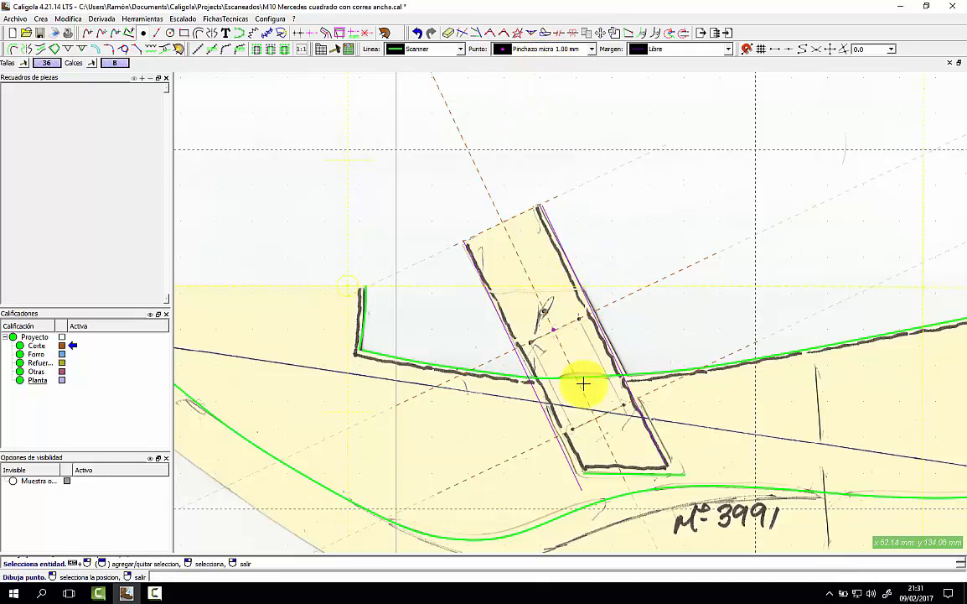
pyautogui.click(571, 429)
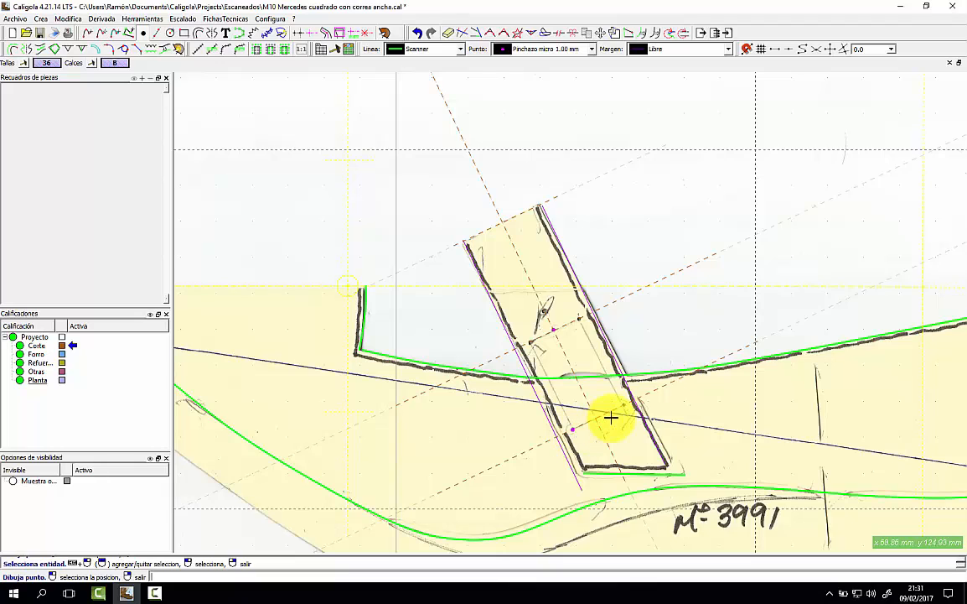
pyautogui.click(624, 405)
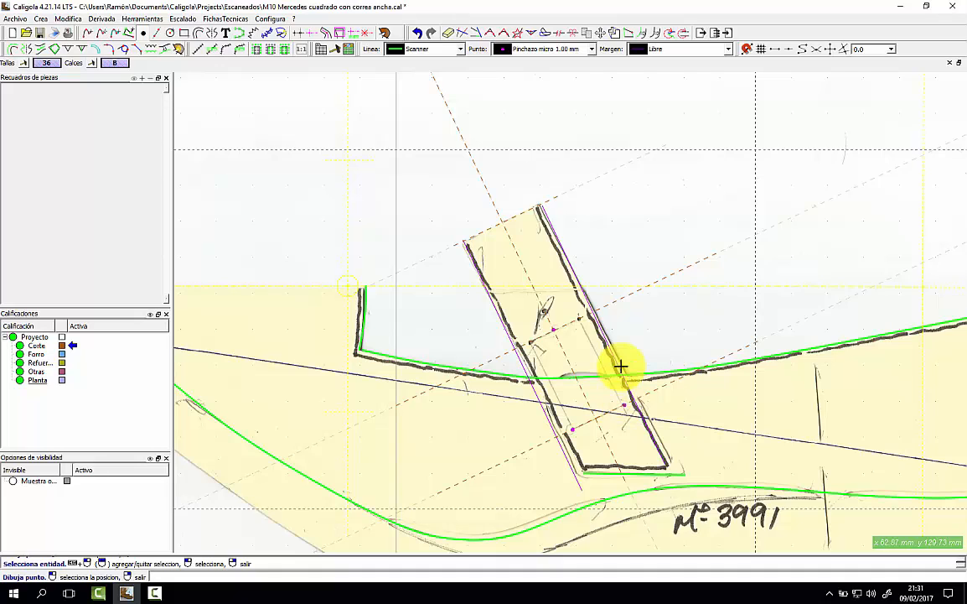
pyautogui.scroll(-2, 646, 274)
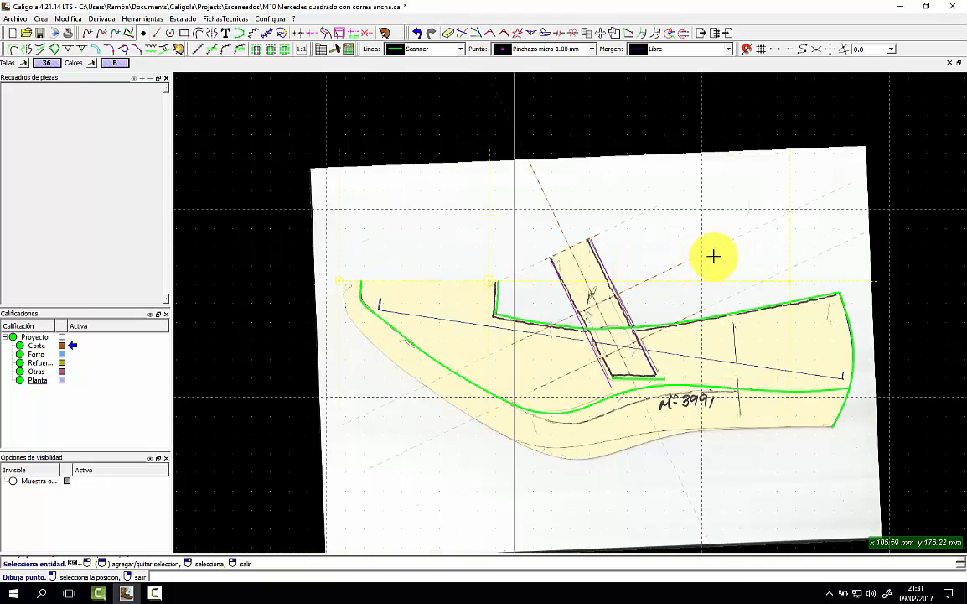
# Draw a new Scanner line across the vamp beside Nº 3991, top edge to bottom.
pyautogui.click(453, 50)
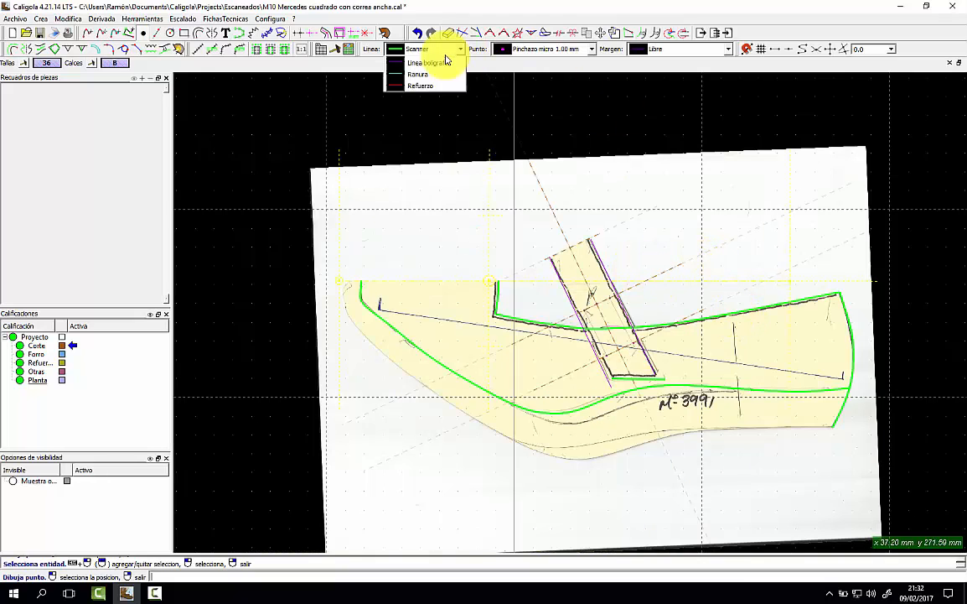
pyautogui.click(423, 97)
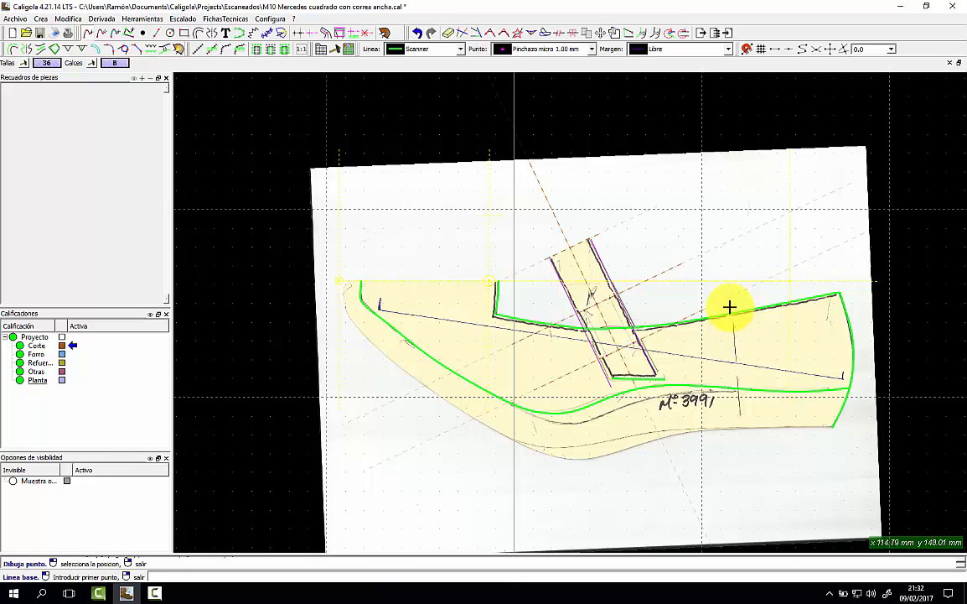
pyautogui.click(730, 307)
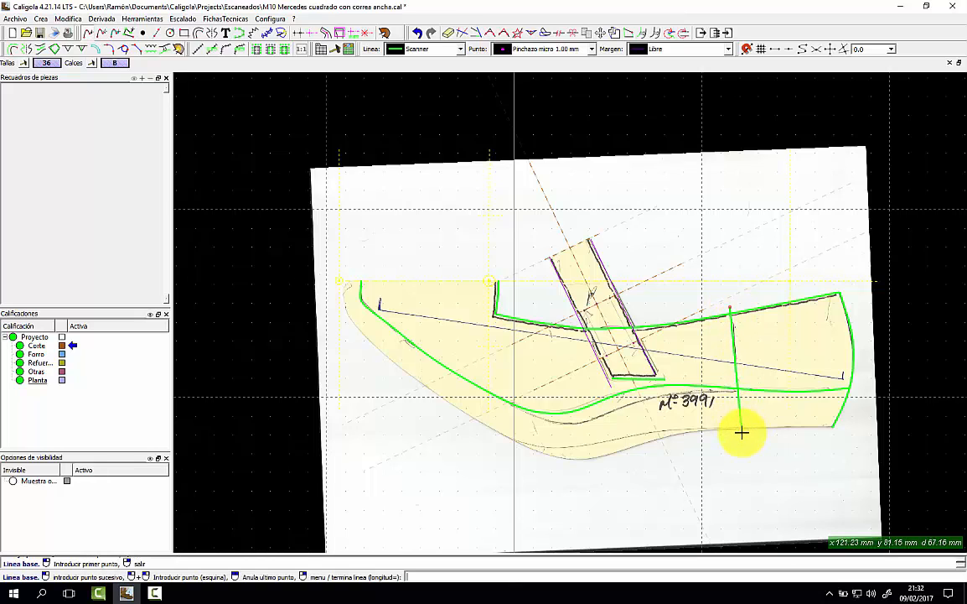
pyautogui.click(741, 432)
pyautogui.rightClick(754, 442)
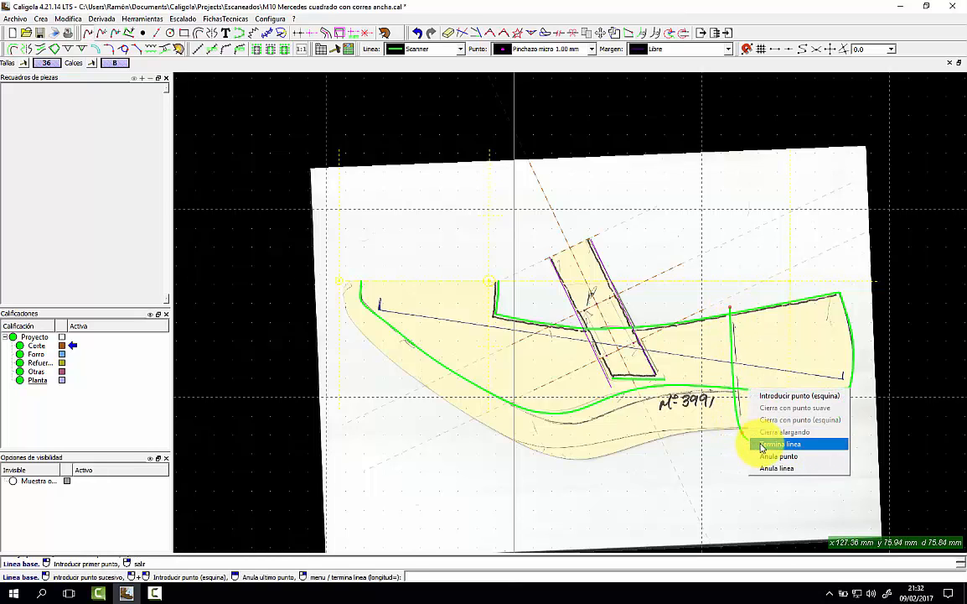
pyautogui.click(780, 443)
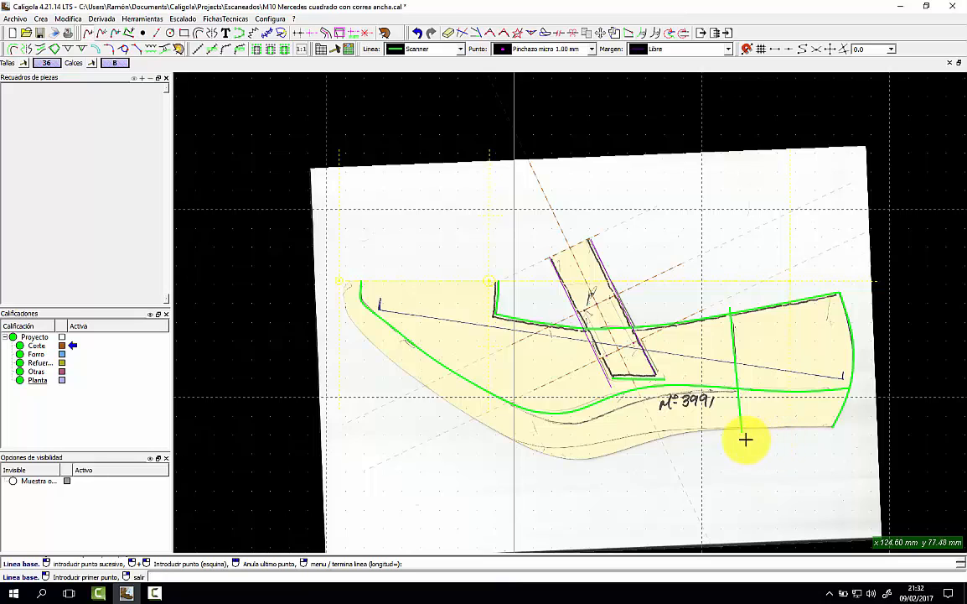
# Move the left outline curve's upper points so its top end meets the top line.
pyautogui.scroll(3, 363, 315)
pyautogui.scroll(2, 367, 316)
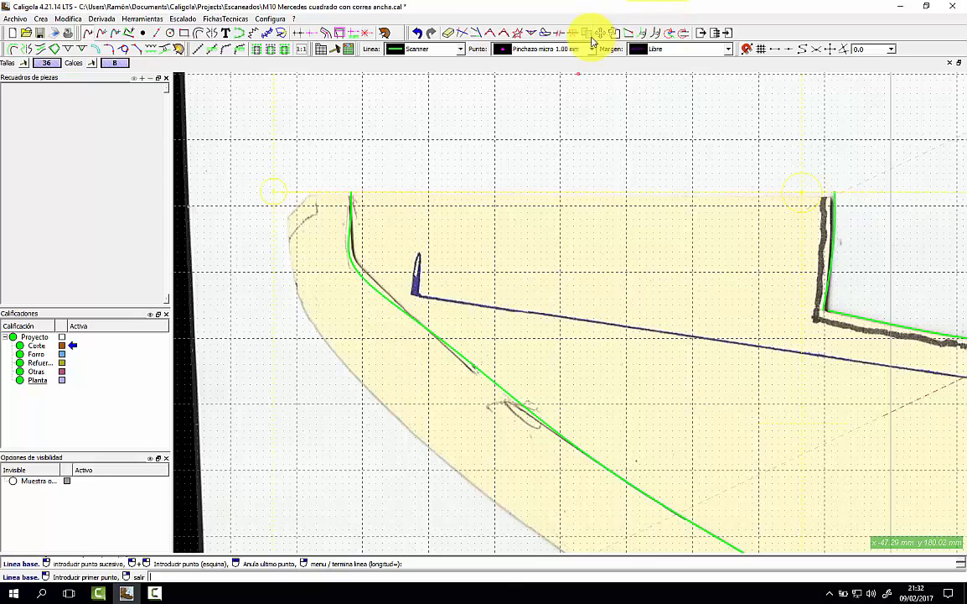
pyautogui.click(612, 33)
pyautogui.click(358, 272)
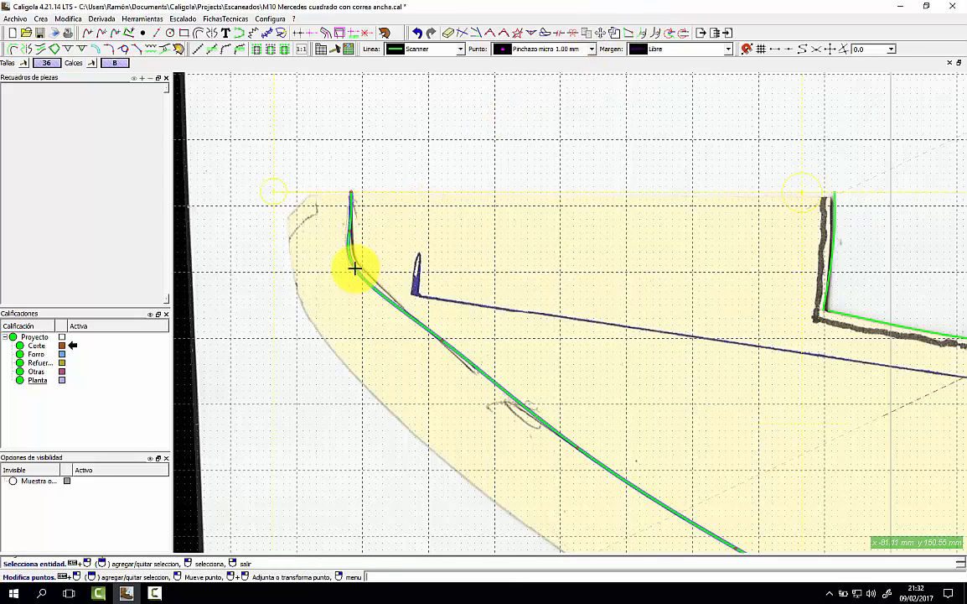
pyautogui.click(353, 264)
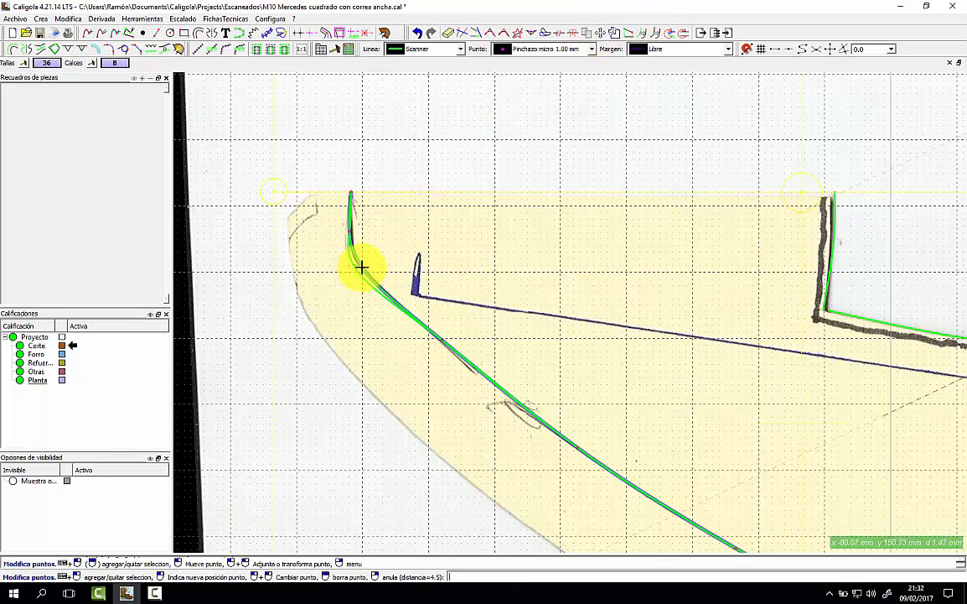
pyautogui.click(365, 271)
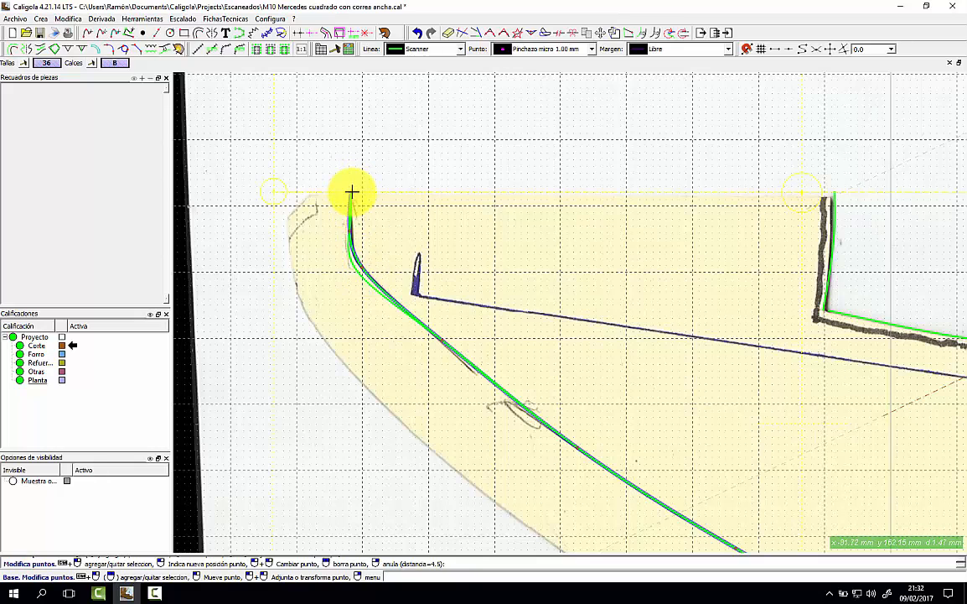
pyautogui.click(349, 192)
pyautogui.click(348, 194)
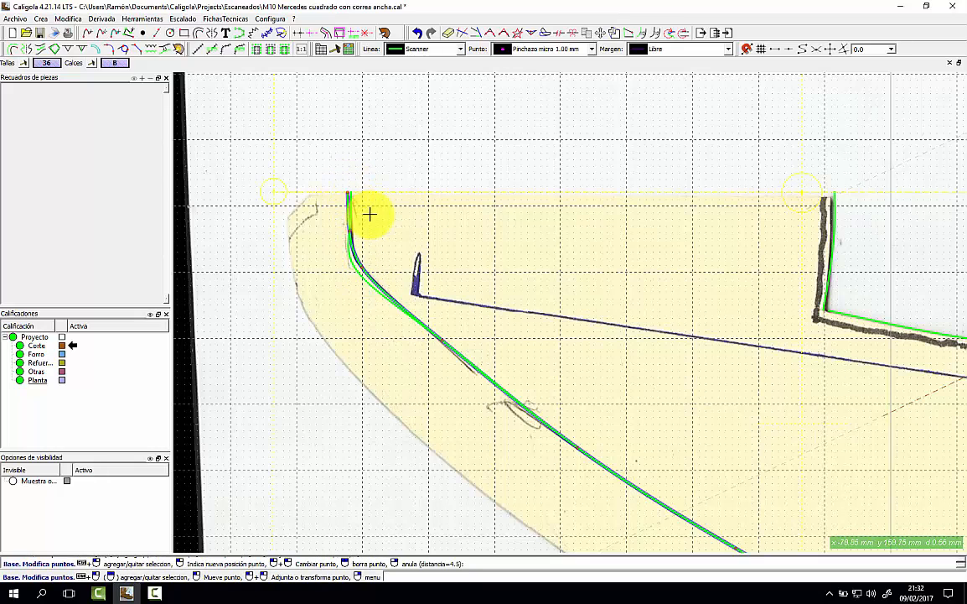
pyautogui.scroll(-3, 370, 215)
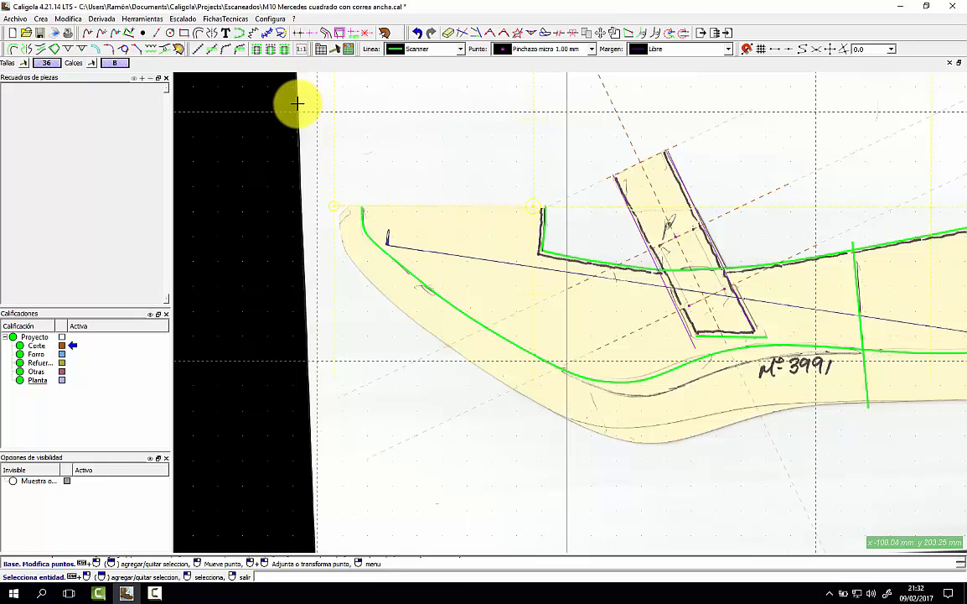
# Hide the scanned sheet image and centre the view on the traced outlines.
pyautogui.click(296, 103)
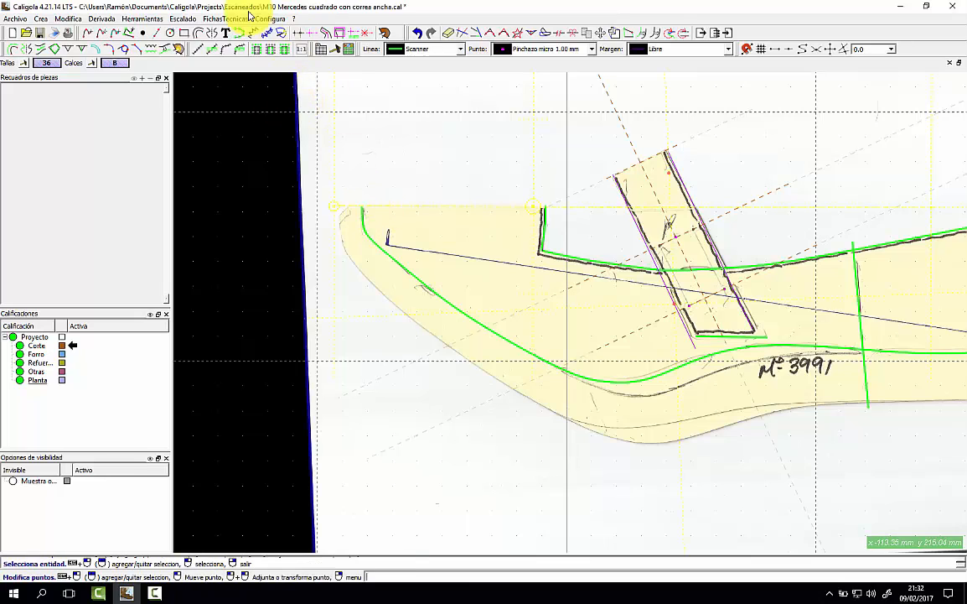
pyautogui.click(143, 18)
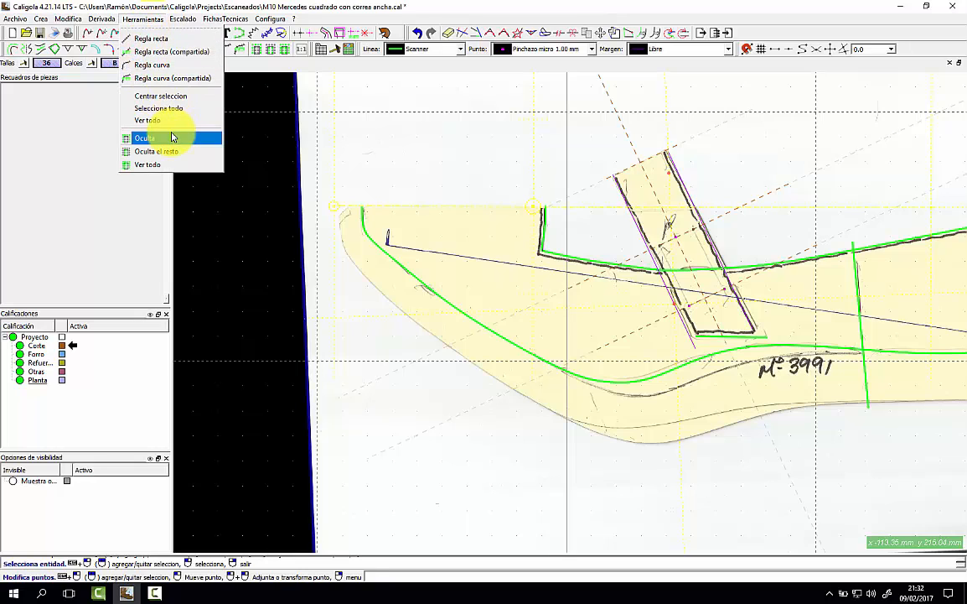
pyautogui.click(159, 137)
pyautogui.scroll(2, 669, 235)
pyautogui.scroll(-1, 669, 234)
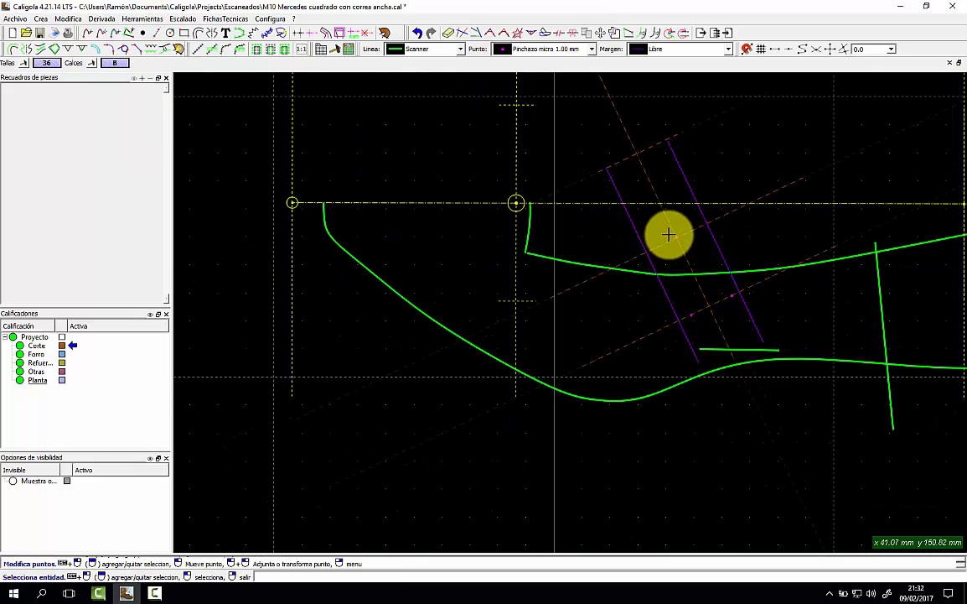
pyautogui.scroll(1, 669, 235)
pyautogui.moveTo(669, 235); pyautogui.dragTo(602, 246, button='middle')
pyautogui.scroll(-2, 602, 247)
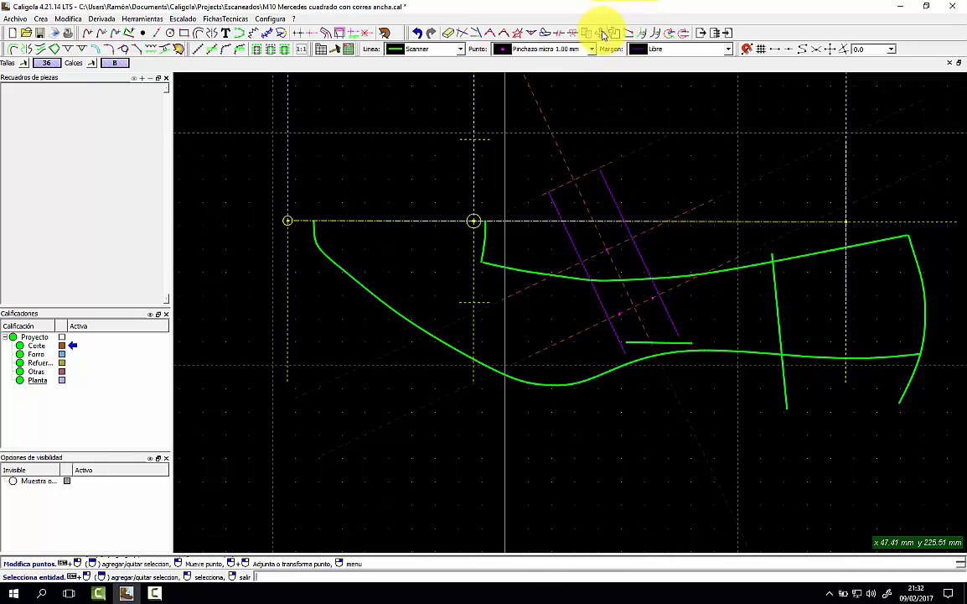
# Abandon the pending copy and bend picks, then show all hidden items including the scan.
pyautogui.click(616, 32)
pyautogui.click(608, 369)
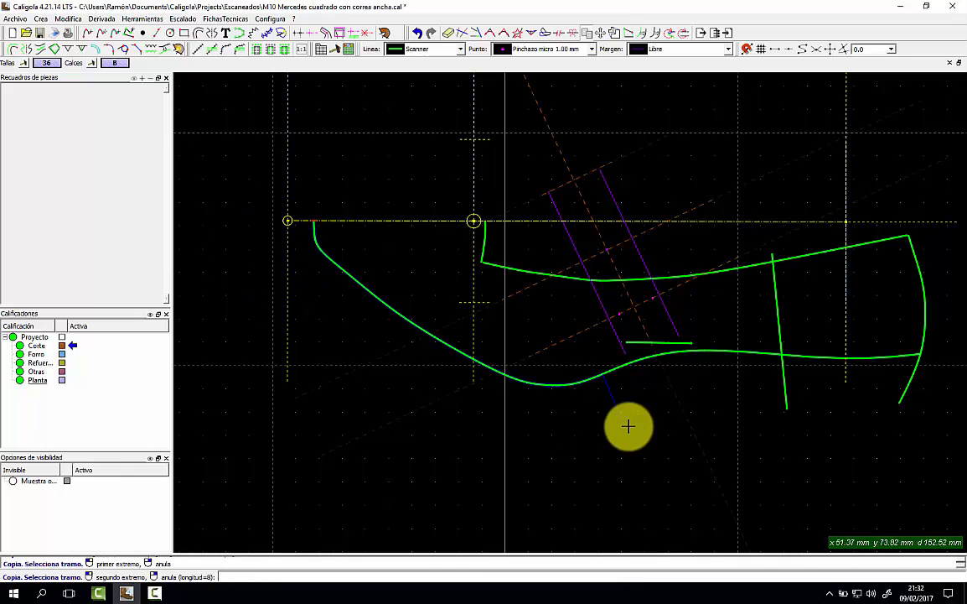
pyautogui.click(845, 370)
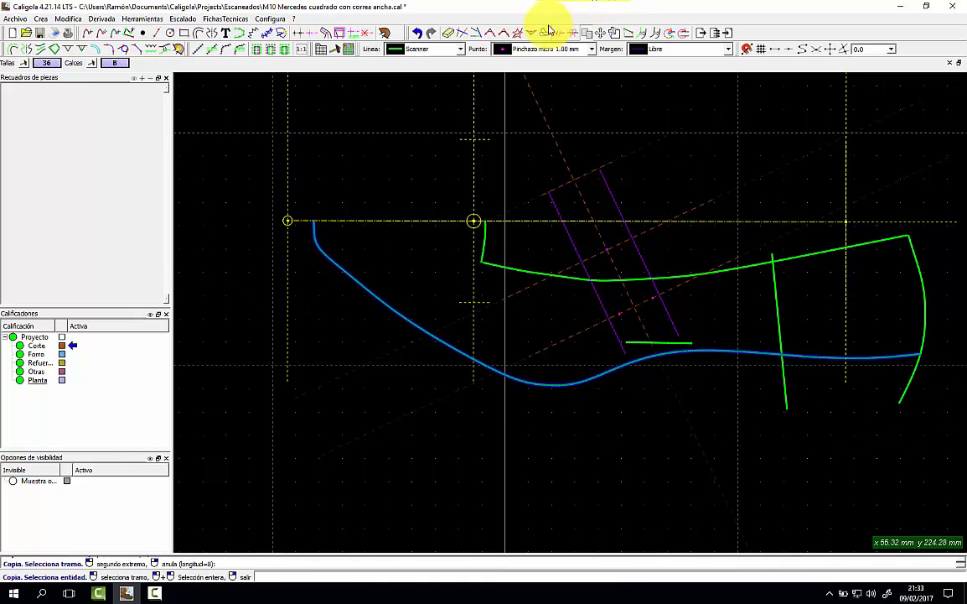
pyautogui.click(481, 33)
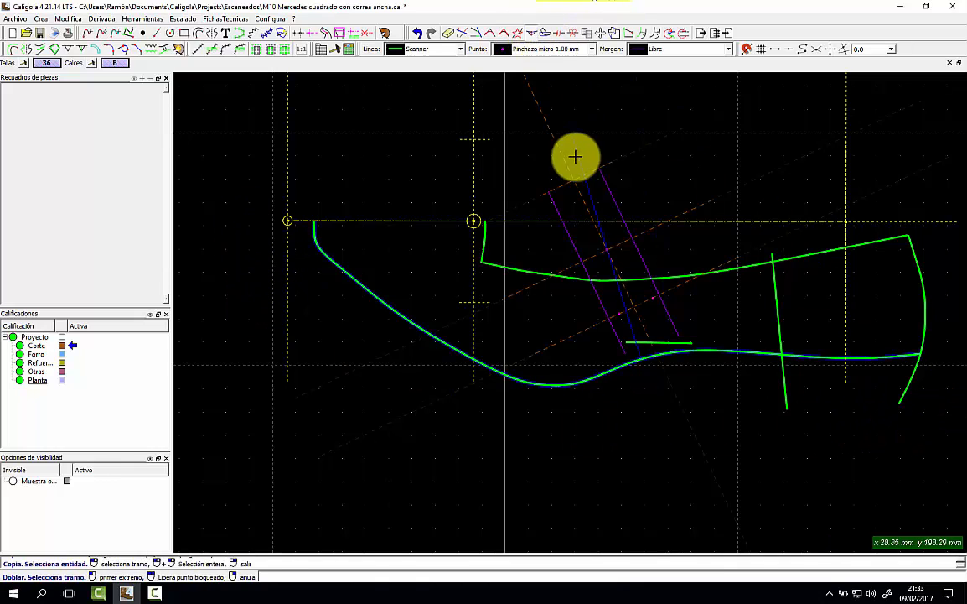
pyautogui.rightClick(530, 324)
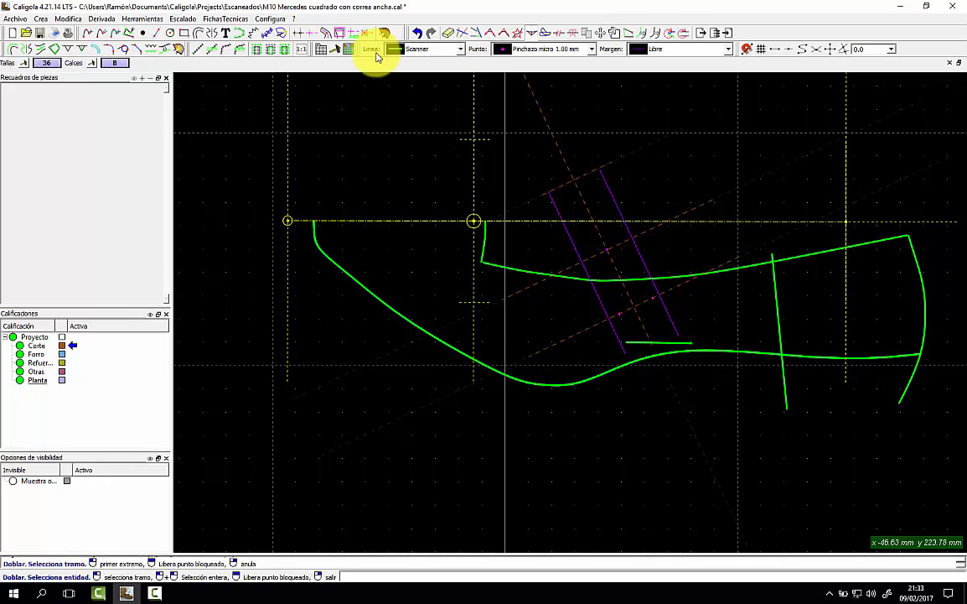
pyautogui.click(144, 18)
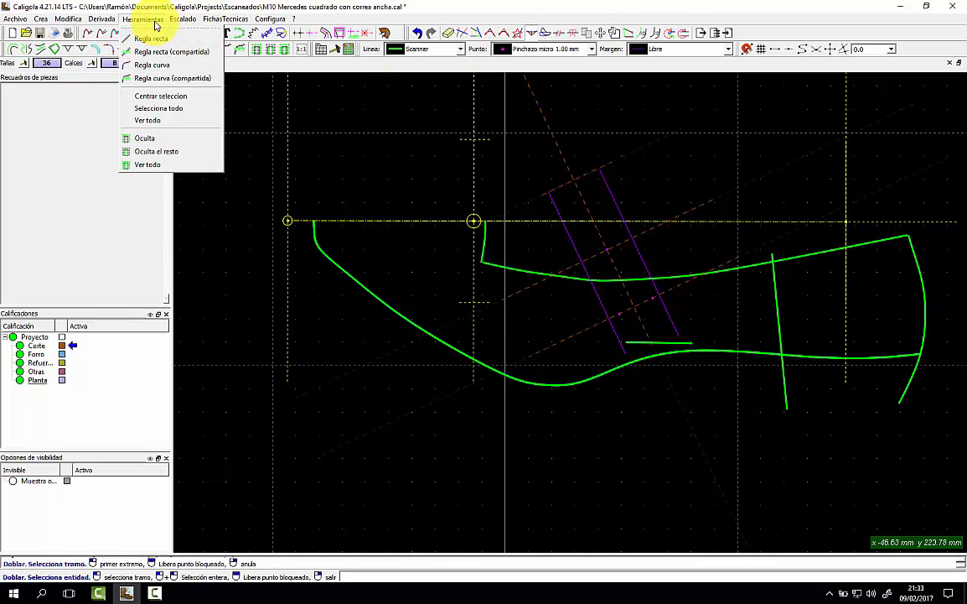
pyautogui.click(190, 163)
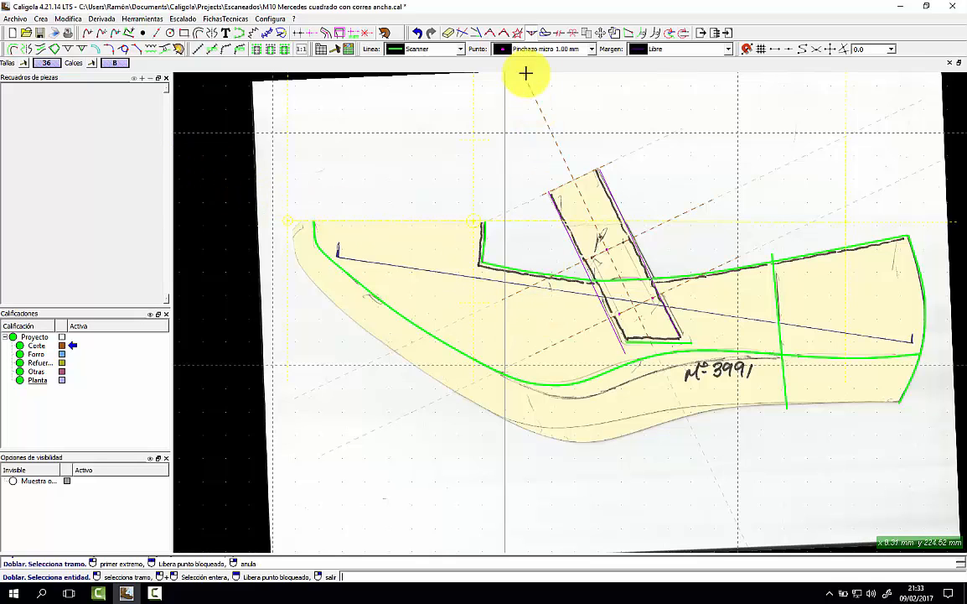
# Bend a stretch of the lower curve, moving three points onto the pencil line toward Nº 3991.
pyautogui.click(549, 390)
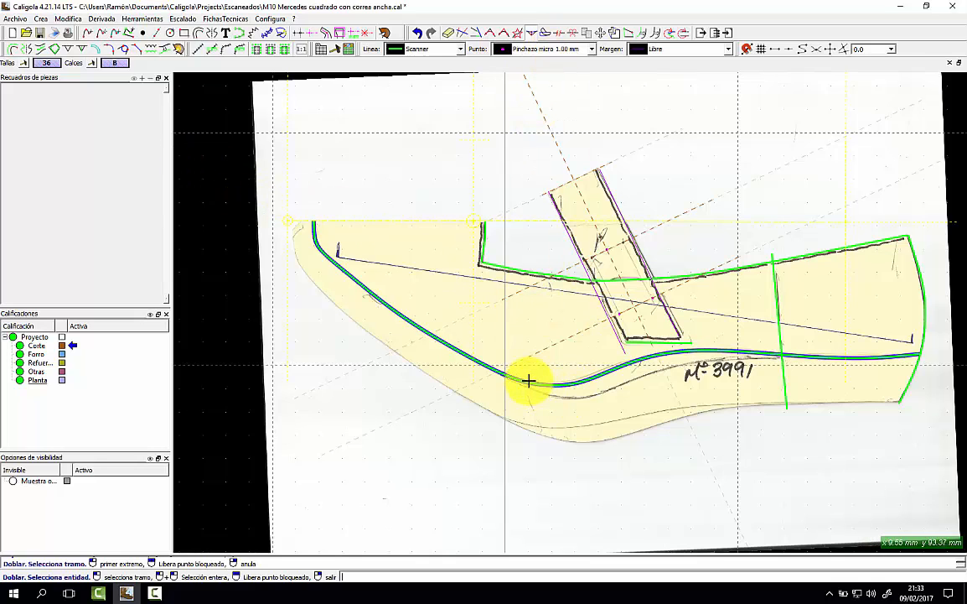
pyautogui.click(529, 380)
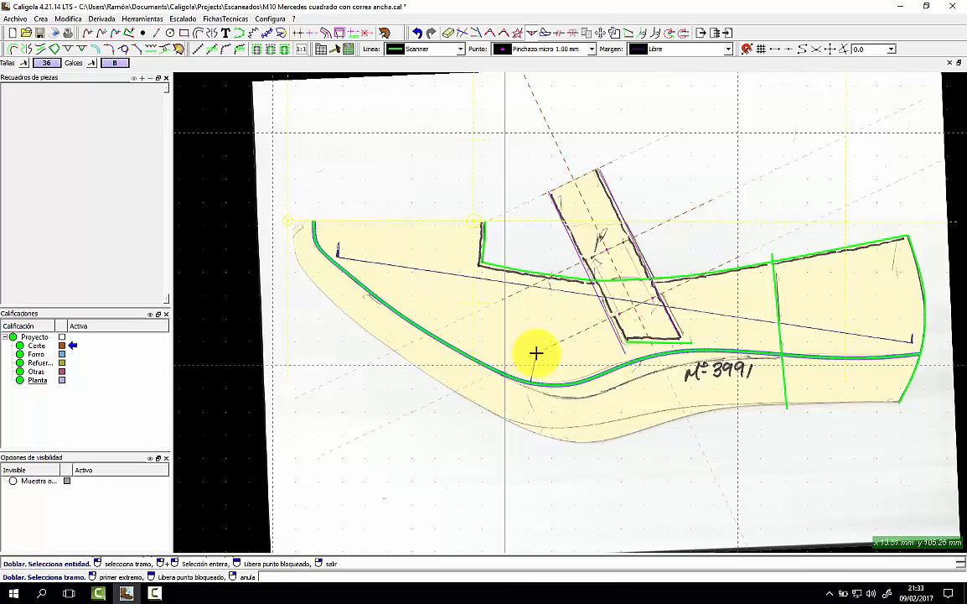
pyautogui.click(536, 353)
pyautogui.click(763, 330)
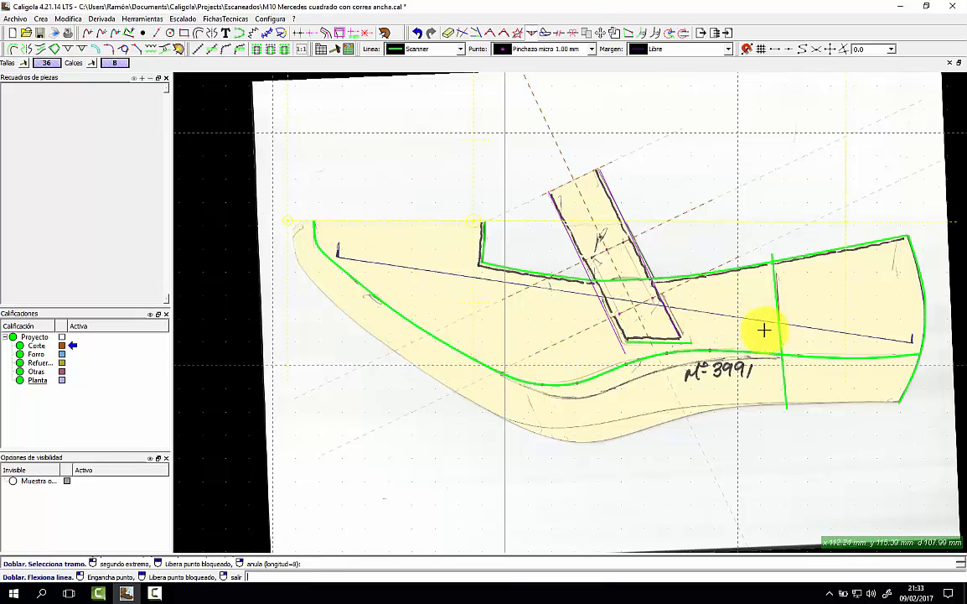
pyautogui.click(576, 383)
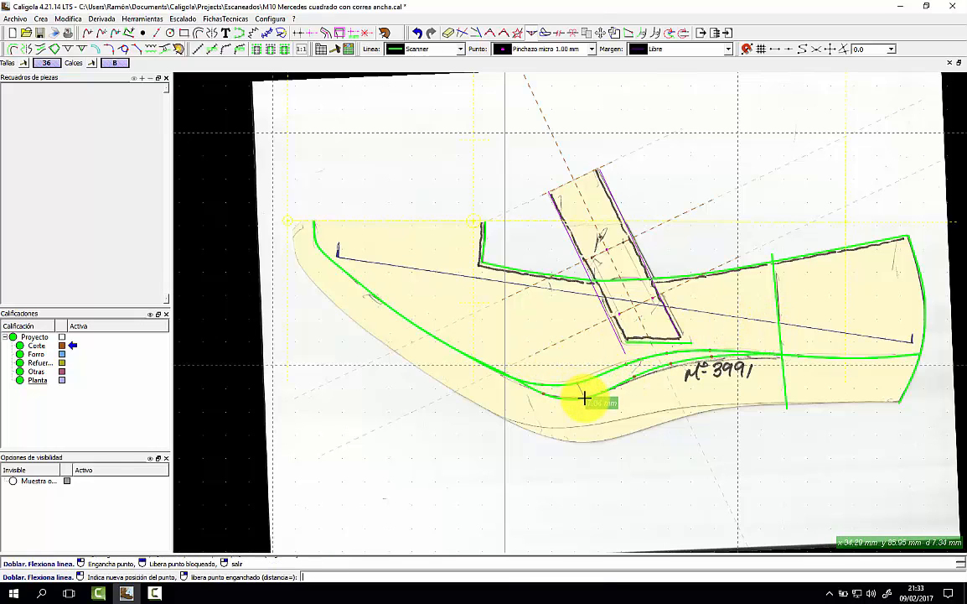
pyautogui.click(588, 395)
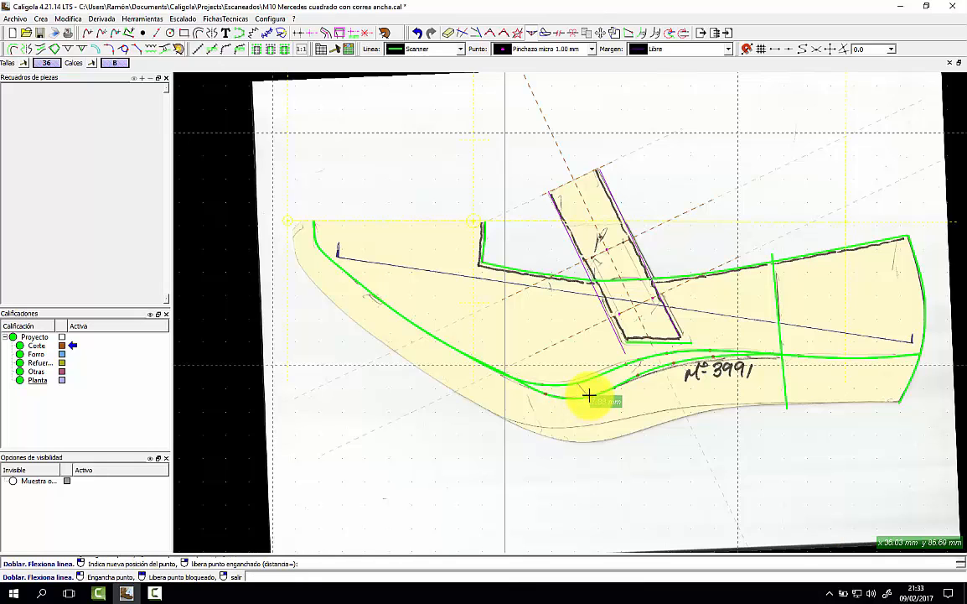
pyautogui.click(634, 379)
pyautogui.click(637, 379)
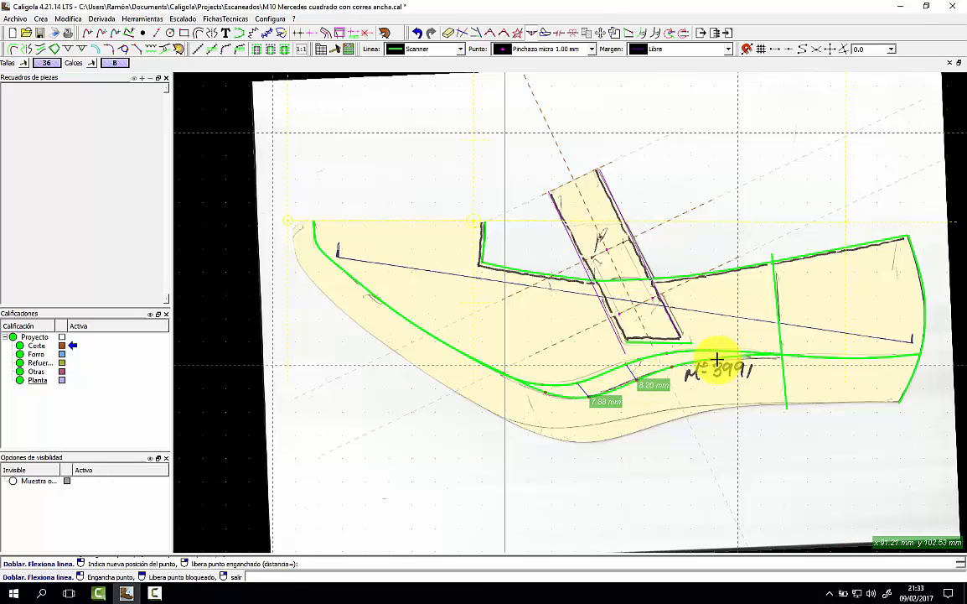
pyautogui.click(721, 360)
pyautogui.click(734, 359)
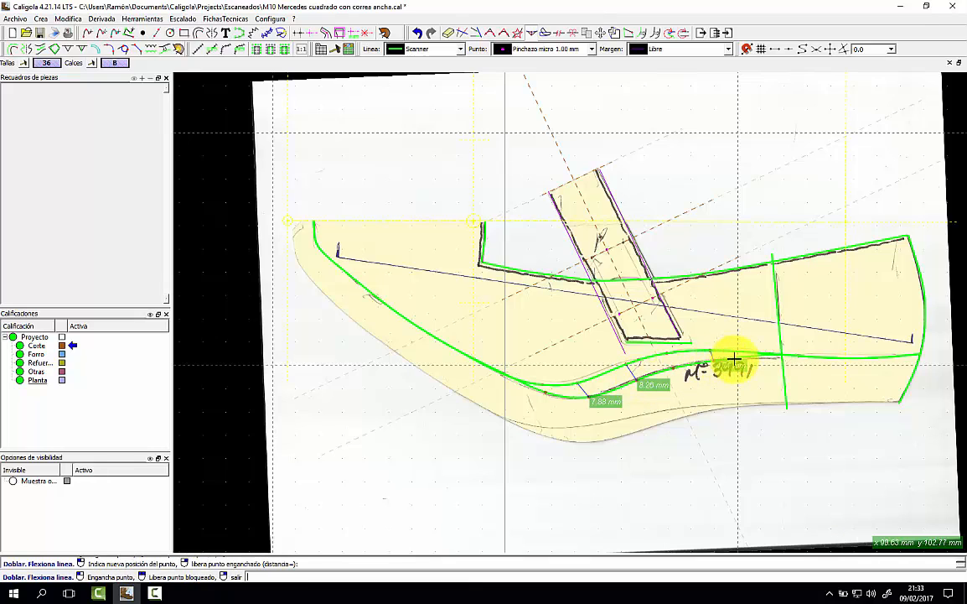
pyautogui.rightClick(727, 381)
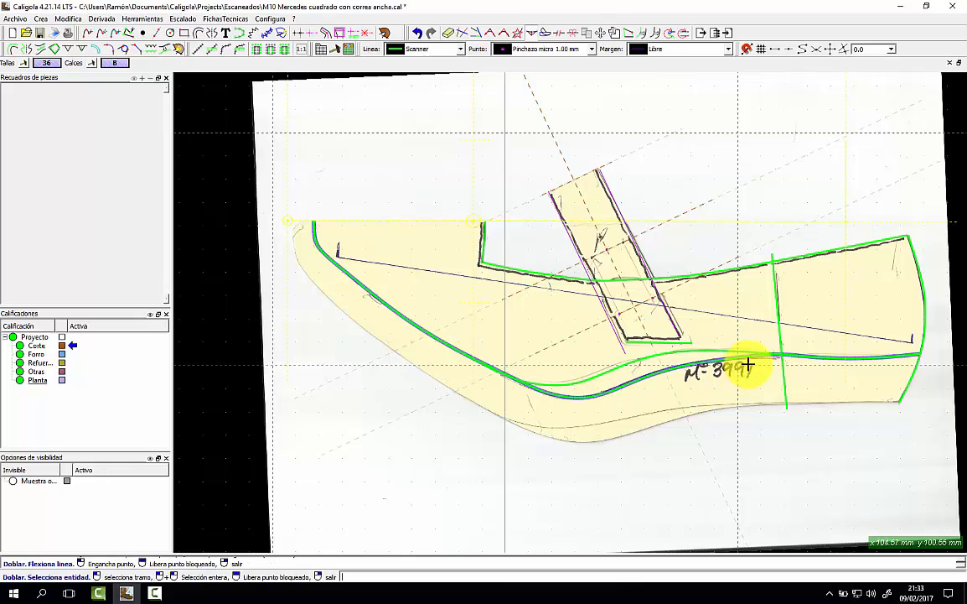
# Begin selecting another stretch of the lower curve near Nº 3991.
pyautogui.click(745, 360)
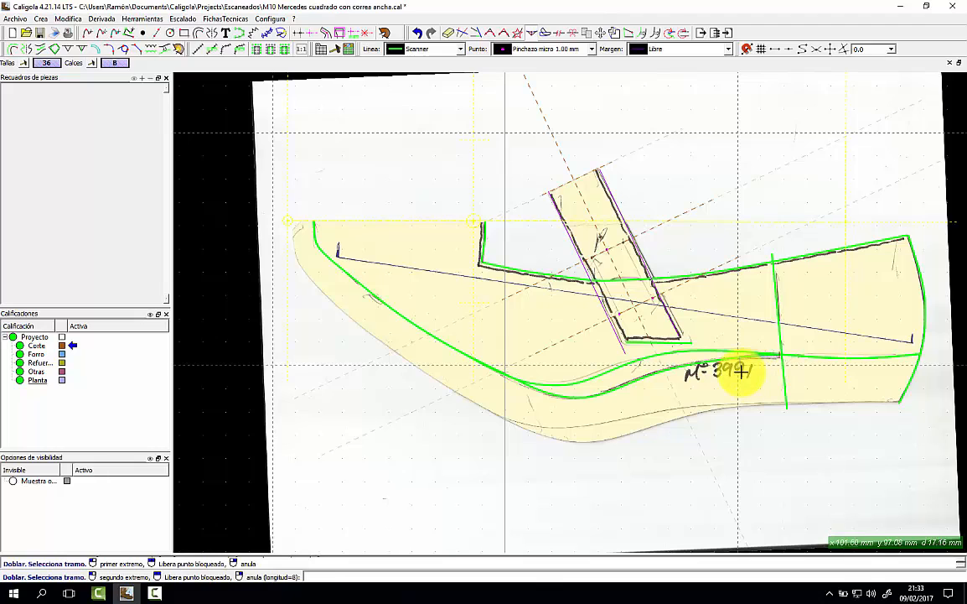
pyautogui.click(759, 364)
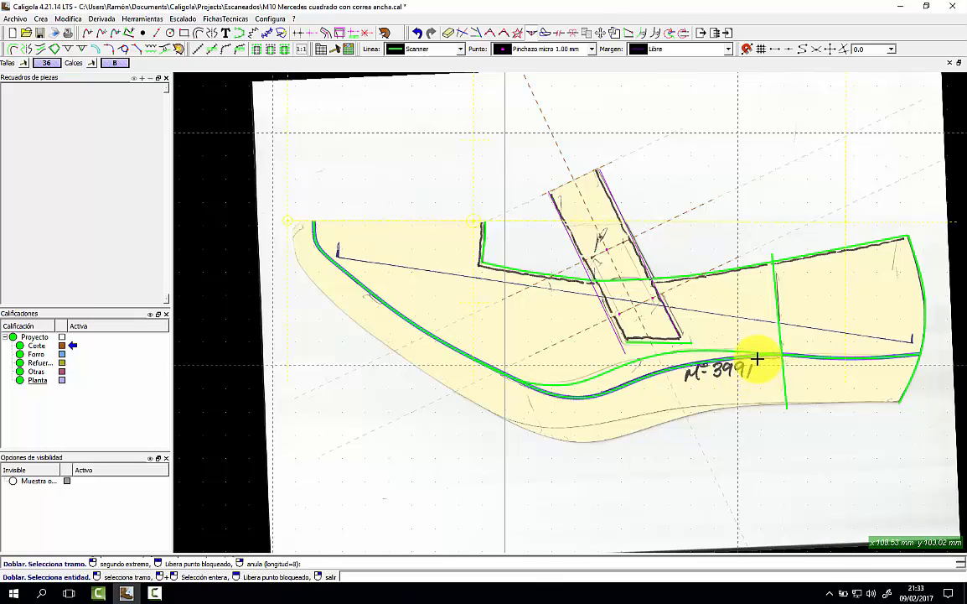
pyautogui.scroll(1, 747, 366)
# Nudge two points of the original lower curve, one near Nº 3991 and one at the left.
pyautogui.click(747, 366)
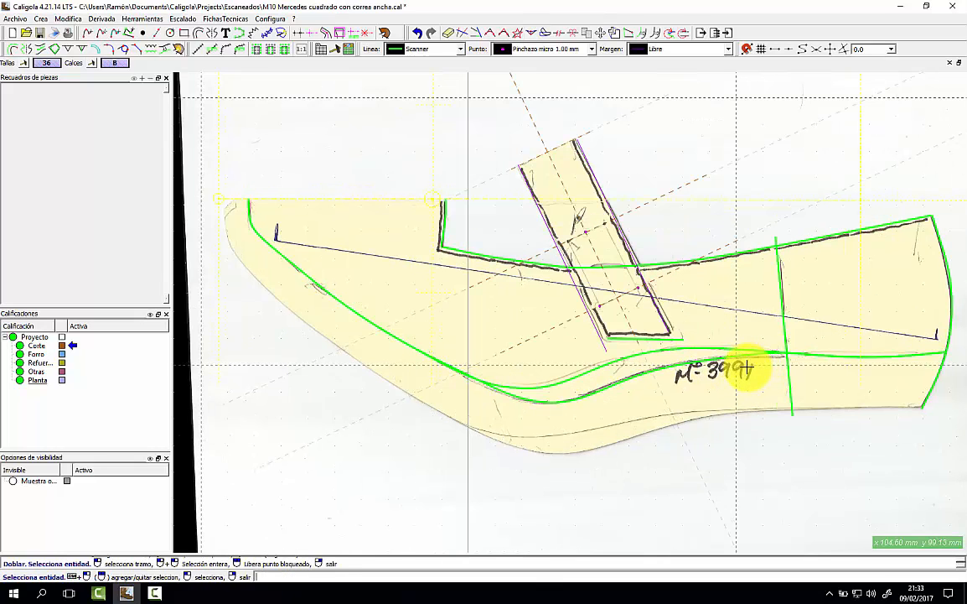
pyautogui.click(606, 32)
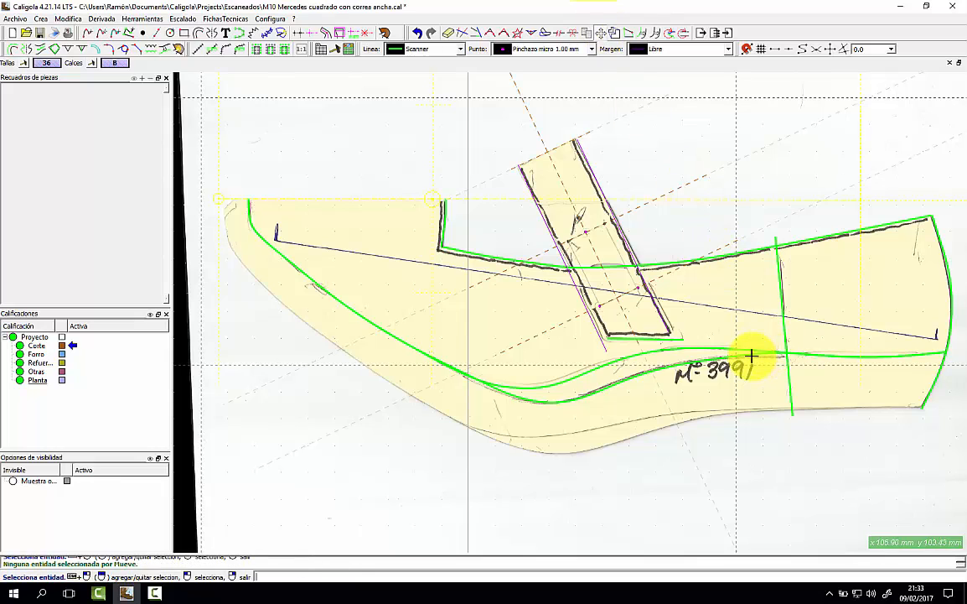
pyautogui.click(778, 355)
pyautogui.click(784, 355)
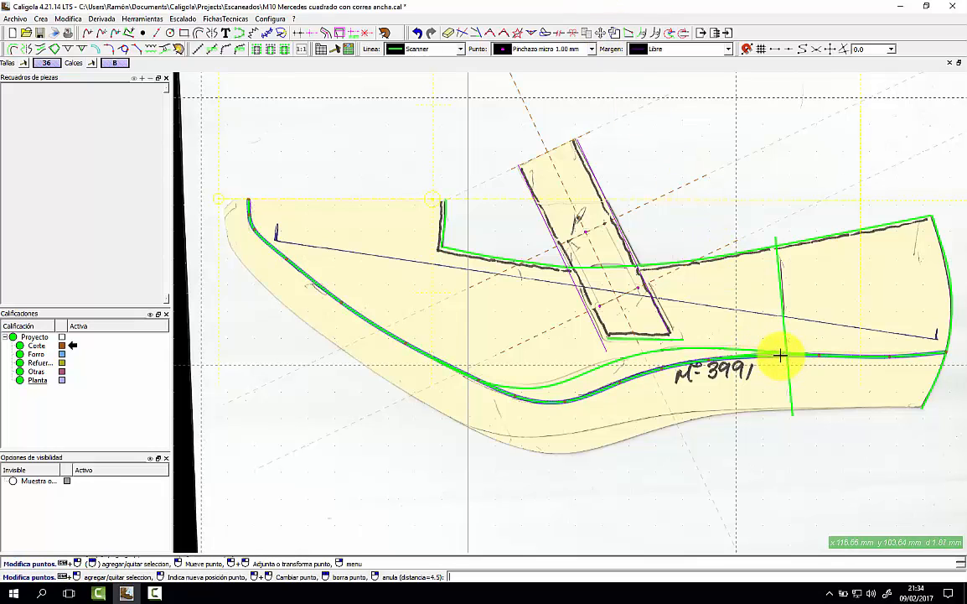
pyautogui.click(774, 356)
pyautogui.click(477, 382)
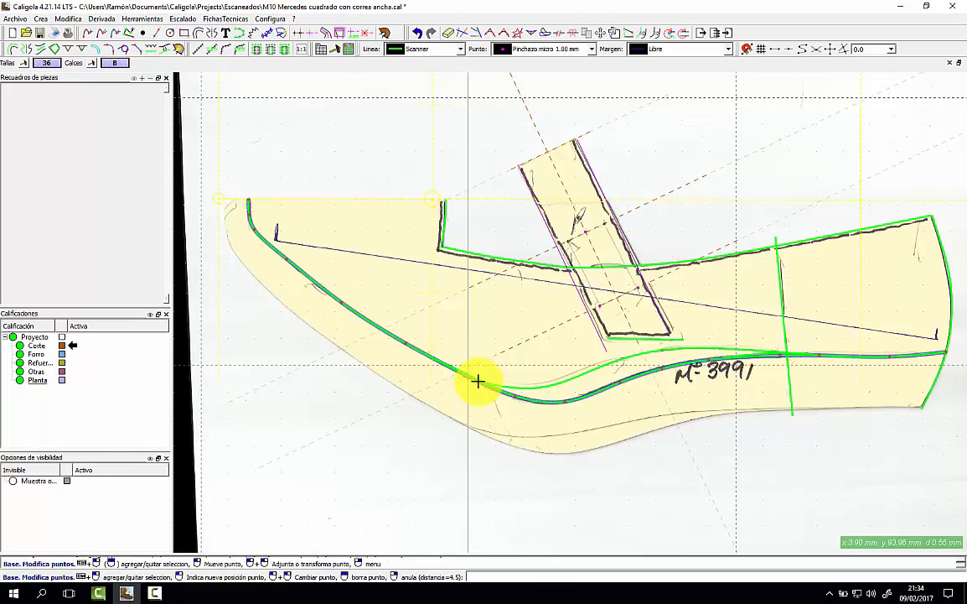
pyautogui.click(477, 381)
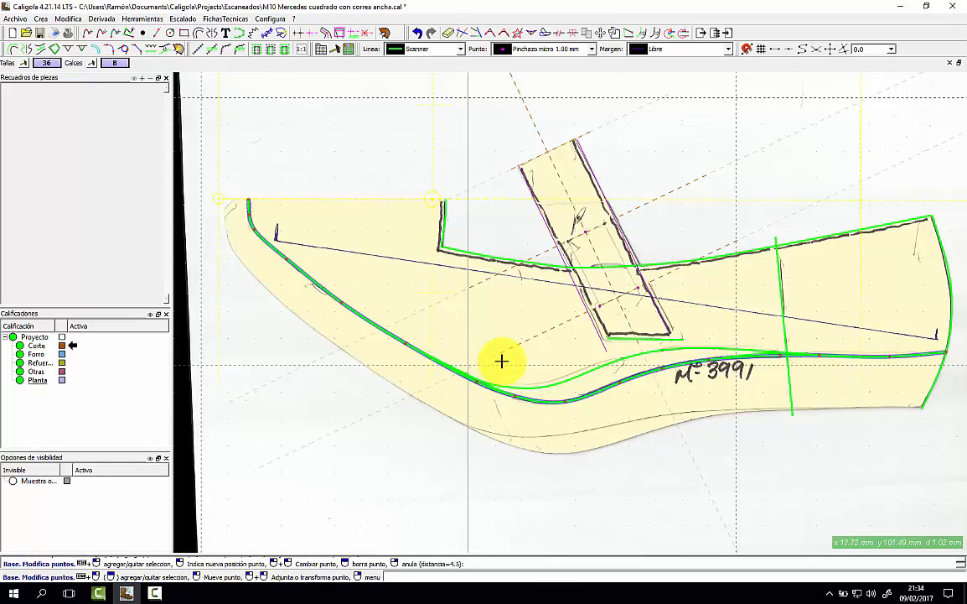
pyautogui.rightClick(501, 361)
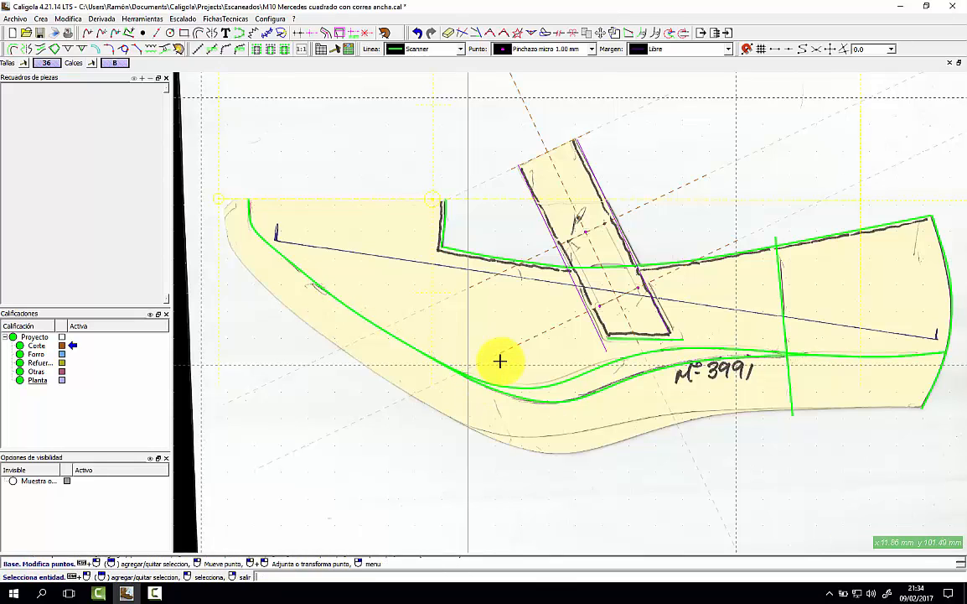
pyautogui.click(184, 130)
# Hide the scan again and smooth the upper topline curve between two chosen points.
pyautogui.click(142, 19)
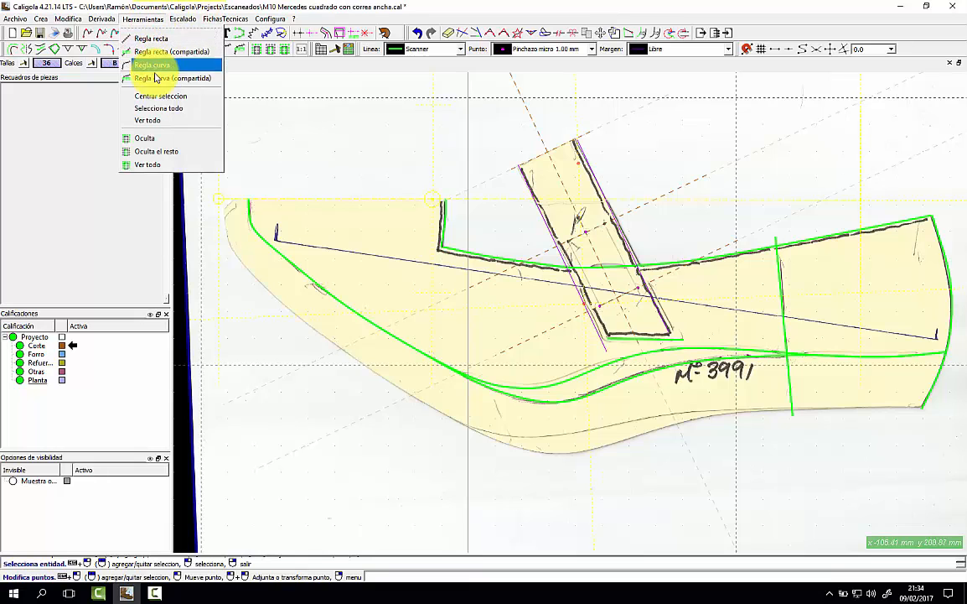
pyautogui.click(173, 143)
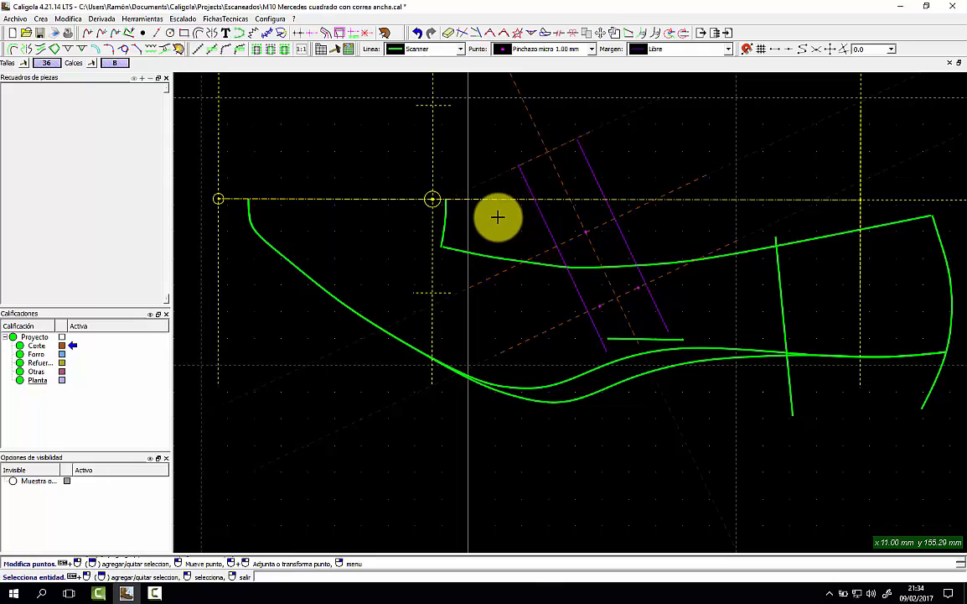
pyautogui.click(465, 33)
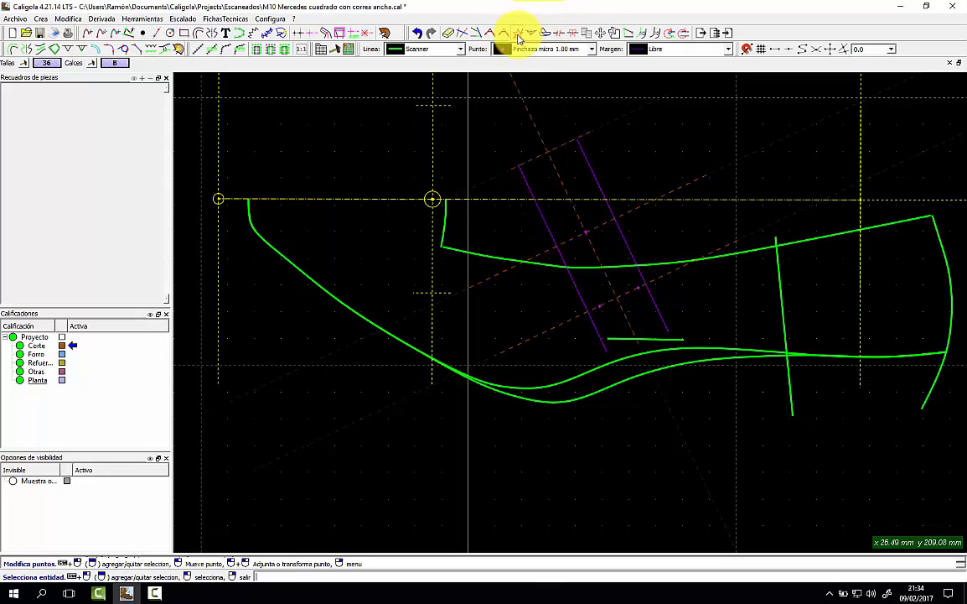
pyautogui.click(464, 250)
pyautogui.click(482, 233)
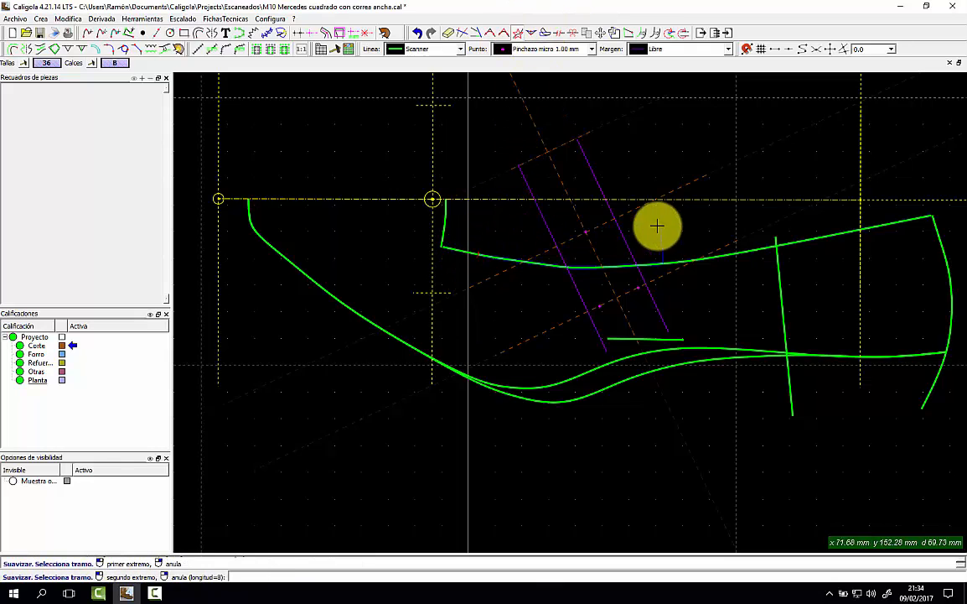
pyautogui.click(755, 210)
pyautogui.rightClick(708, 222)
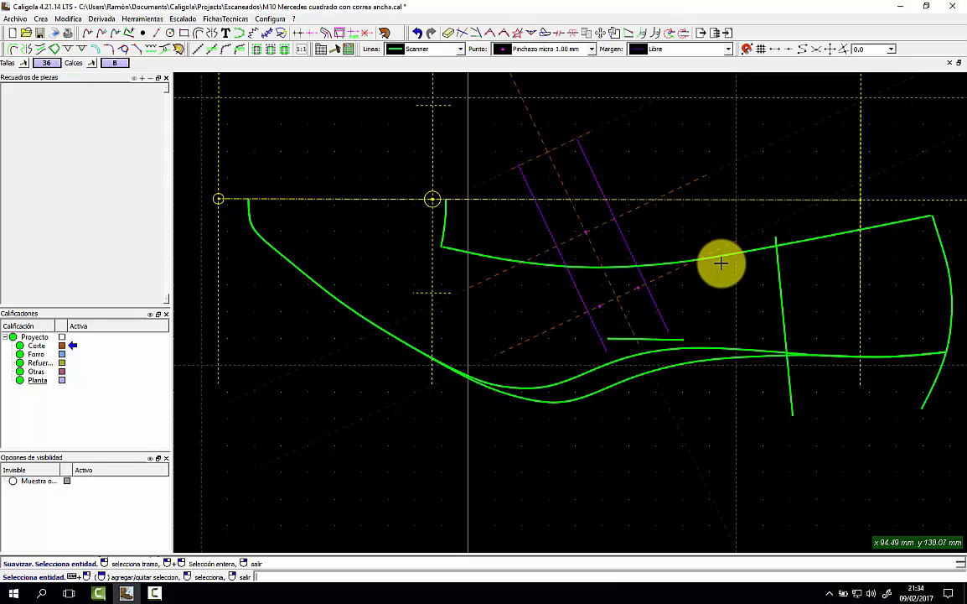
# Leave the seam allowance type at Libre and go to the Configura menu.
pyautogui.click(709, 49)
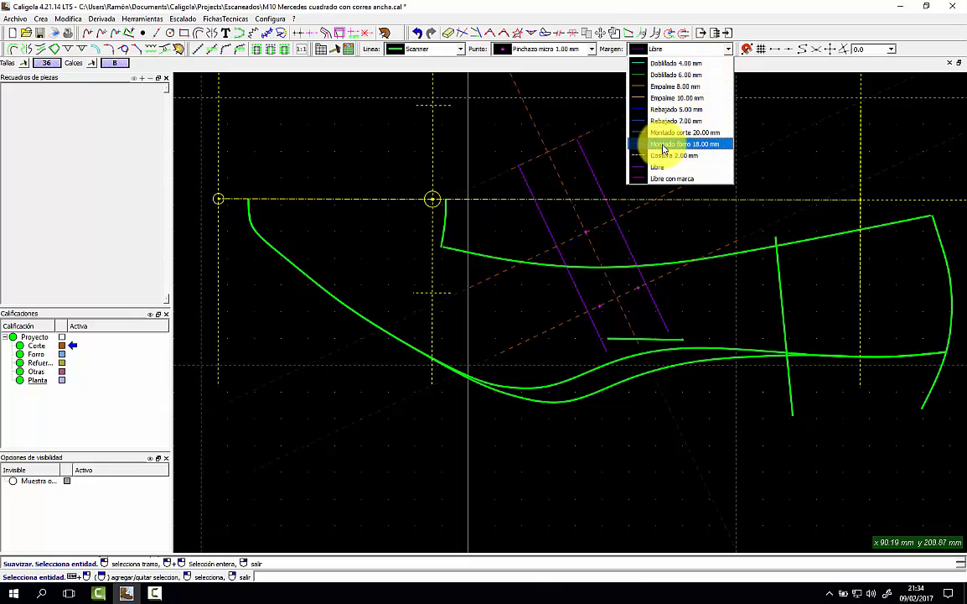
pyautogui.click(650, 11)
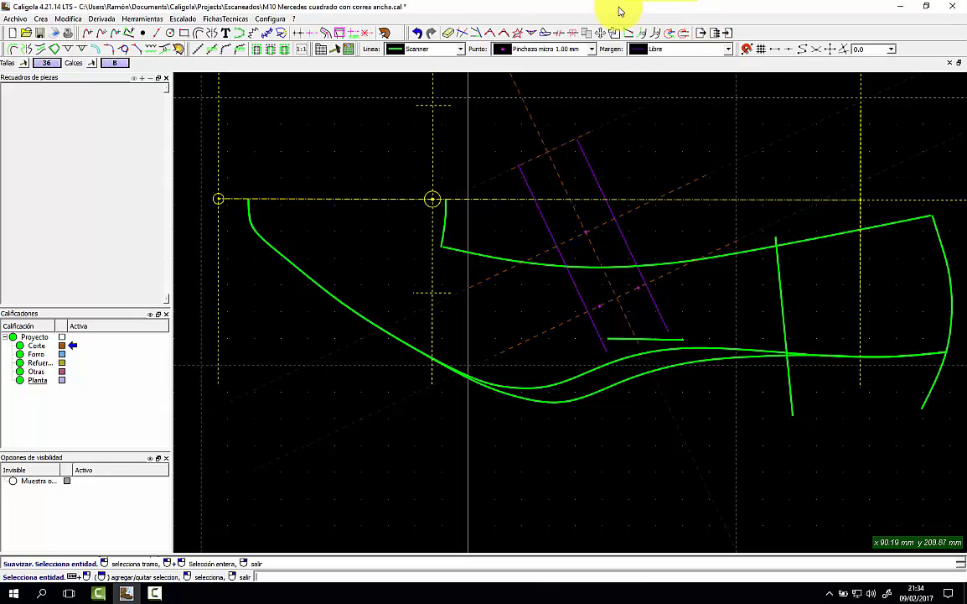
pyautogui.click(271, 18)
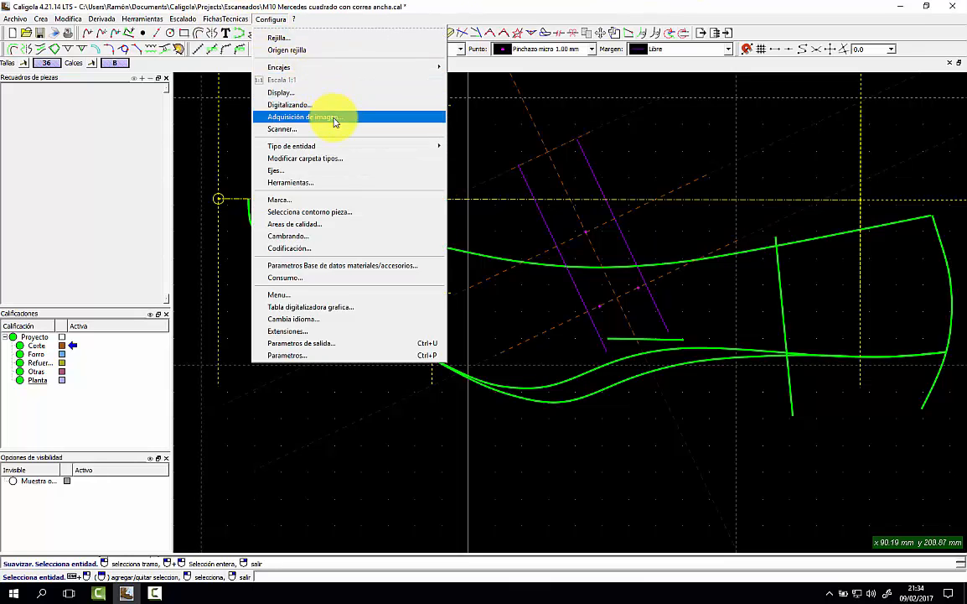
# Open the margin types settings and review the Doblillado distances without changing them.
pyautogui.moveTo(346, 145)
pyautogui.click(476, 173)
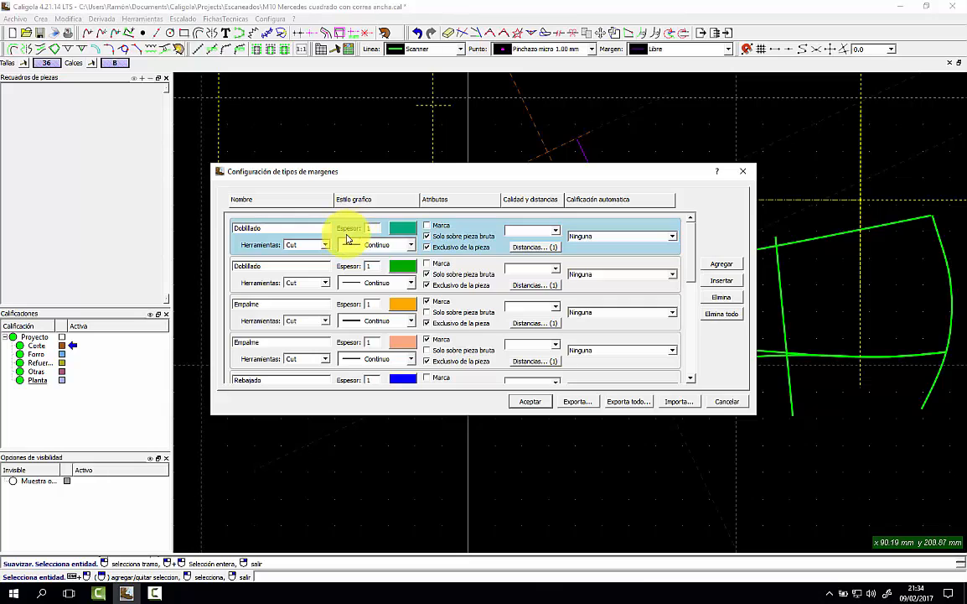
pyautogui.click(518, 246)
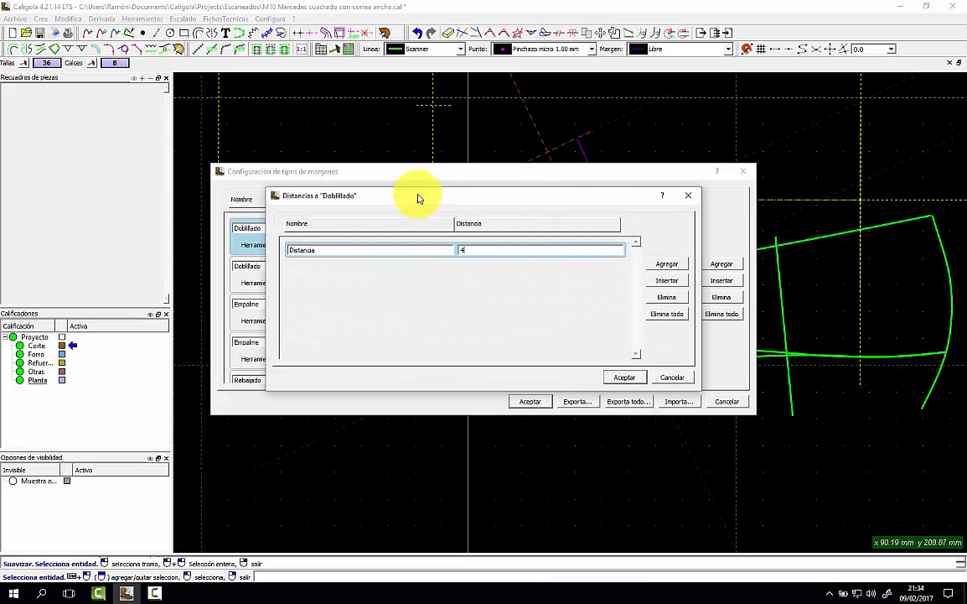
pyautogui.press('Return')
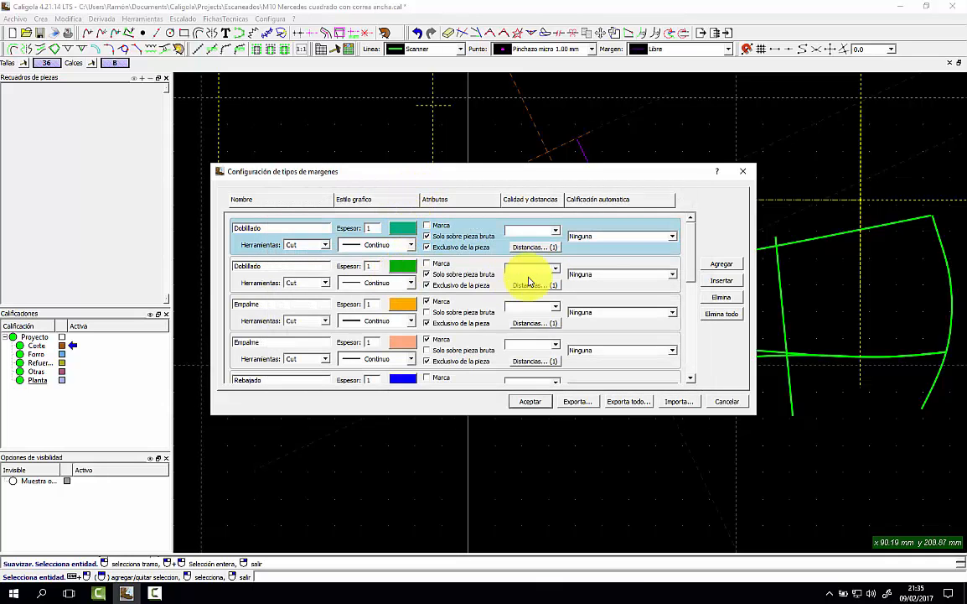
pyautogui.scroll(-1, 691, 250)
pyautogui.moveTo(691, 250); pyautogui.dragTo(685, 300)
# Set the Montado corte margin distances to 12 mm.
pyautogui.click(524, 307)
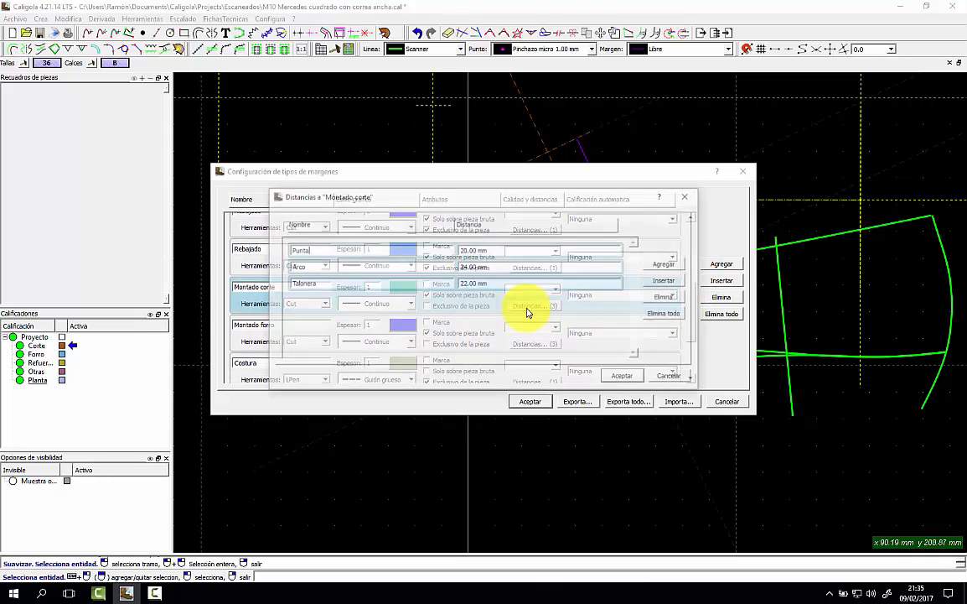
pyautogui.click(490, 249)
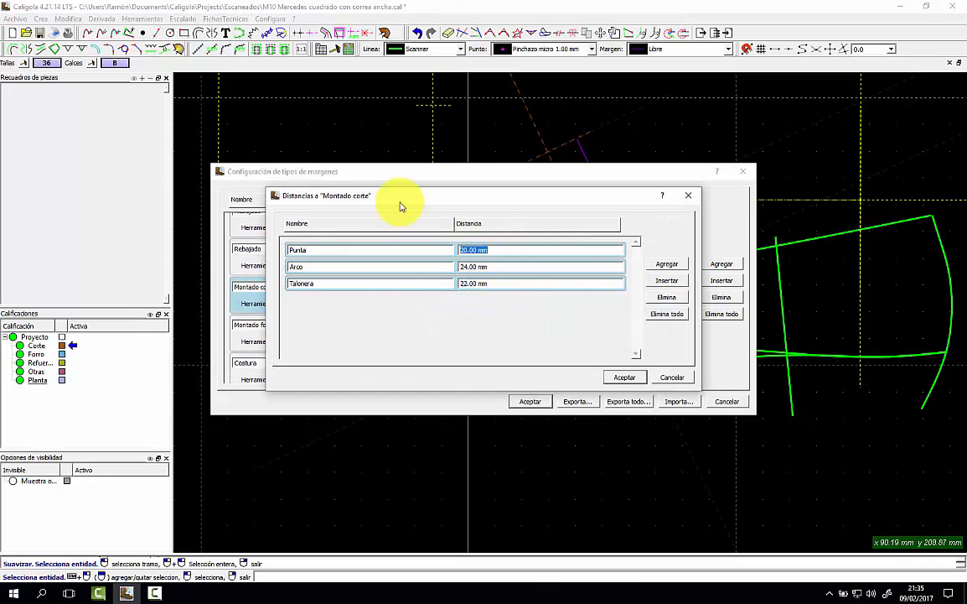
pyautogui.write('12')
pyautogui.write('20')
pyautogui.click(624, 378)
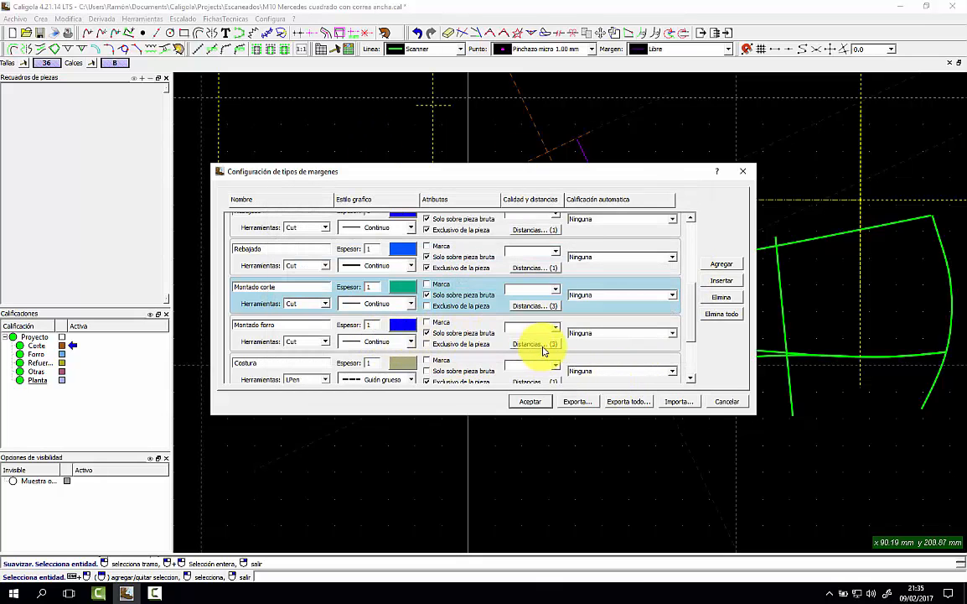
# Set Montado forro distances to Punta 12, Arco 12 and Talonera 15.
pyautogui.click(542, 347)
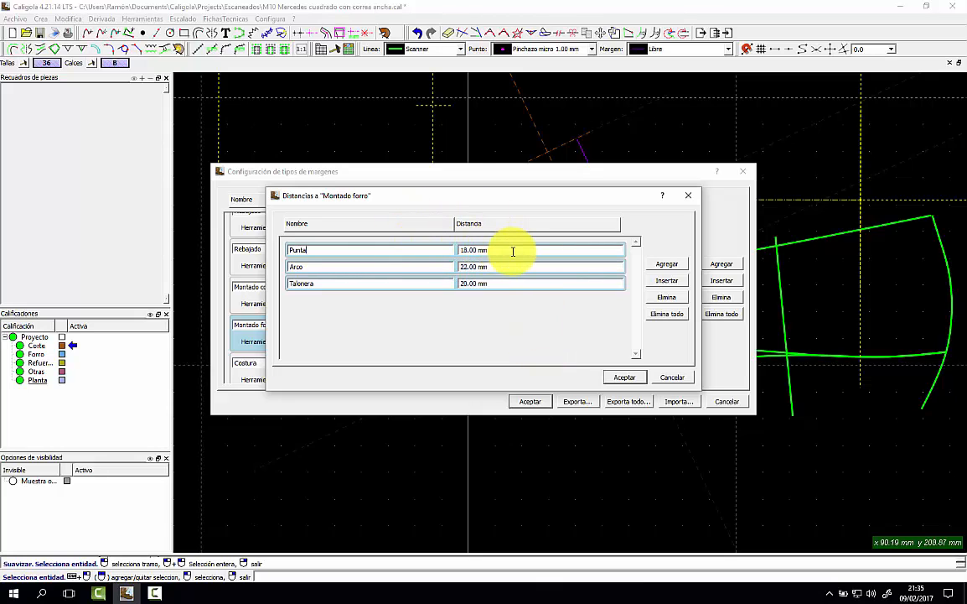
pyautogui.press('Tab')
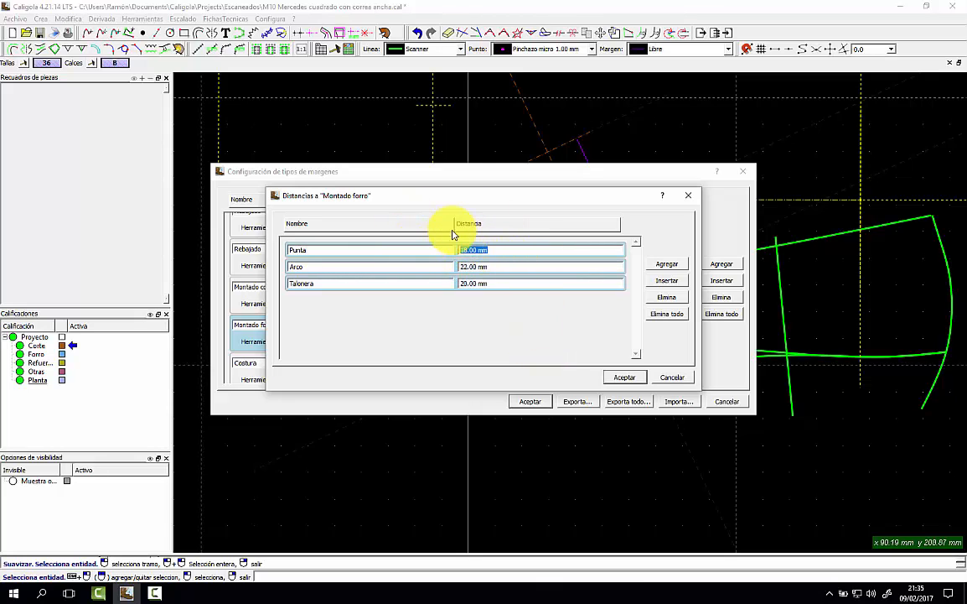
pyautogui.press('Tab')
pyautogui.click(627, 378)
# Accept the margin types and add Montado corte 12.00 mm margins along the lower curve.
pyautogui.click(543, 402)
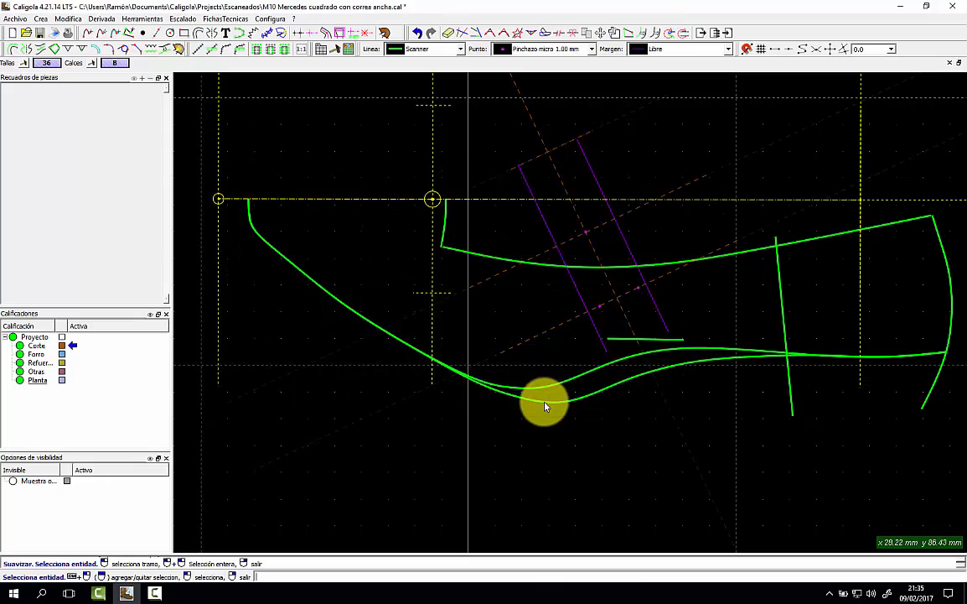
pyautogui.click(729, 49)
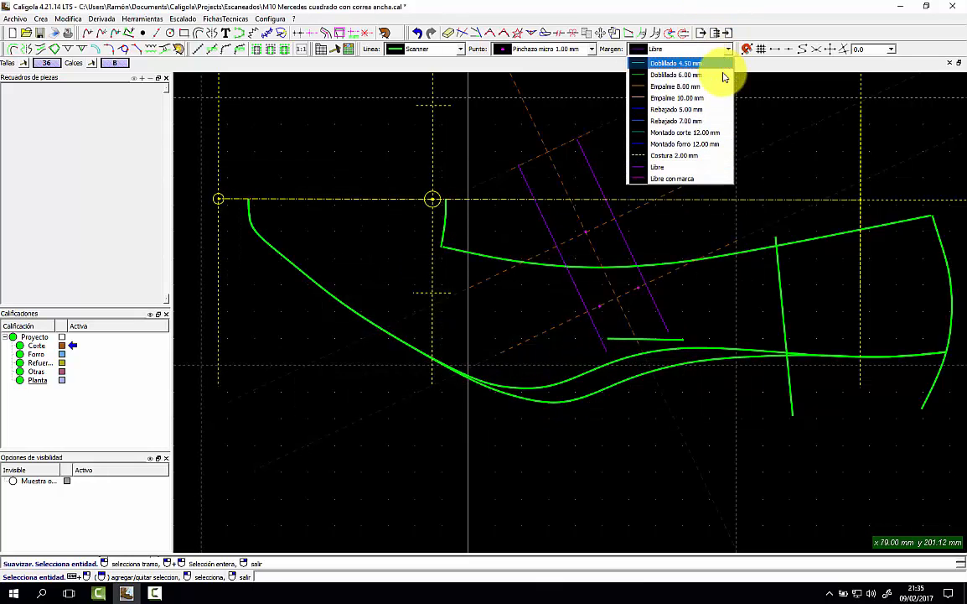
pyautogui.click(685, 132)
pyautogui.click(597, 369)
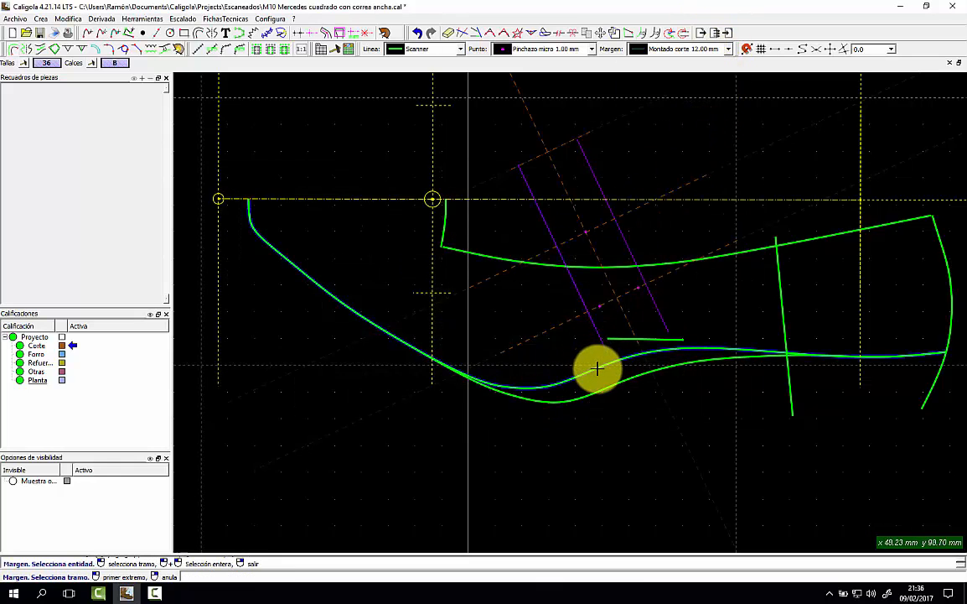
pyautogui.click(187, 197)
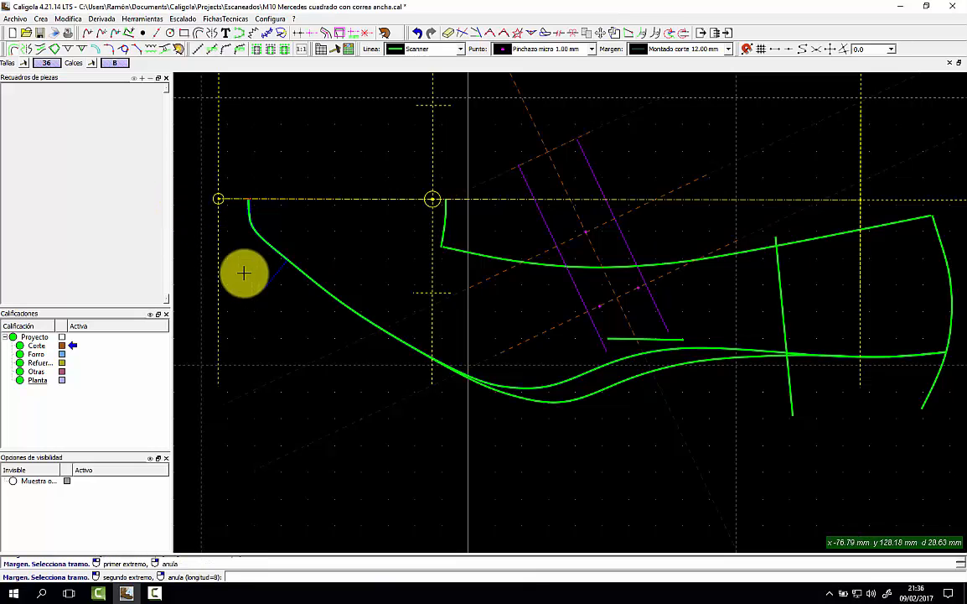
pyautogui.click(943, 390)
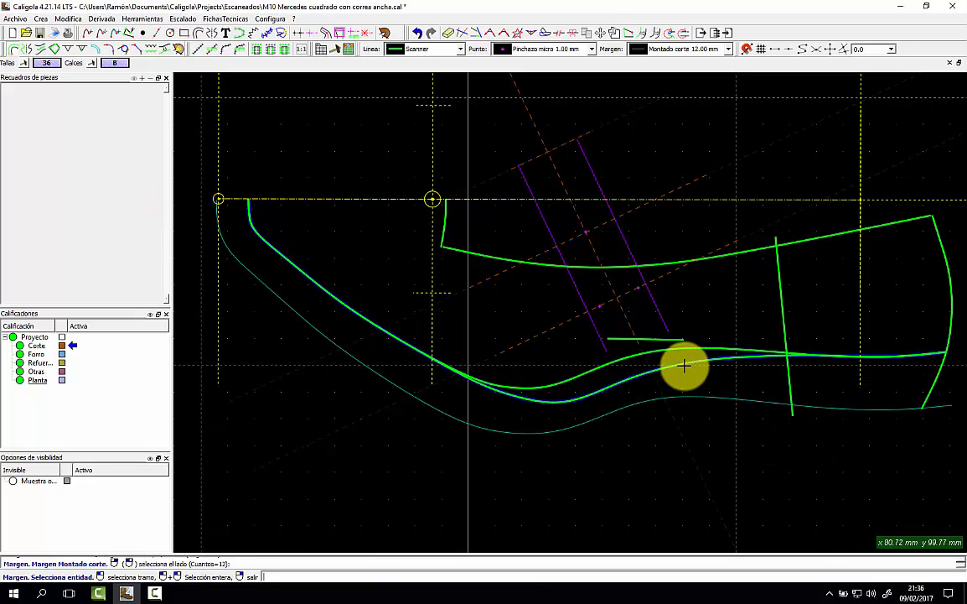
pyautogui.click(589, 389)
pyautogui.click(199, 194)
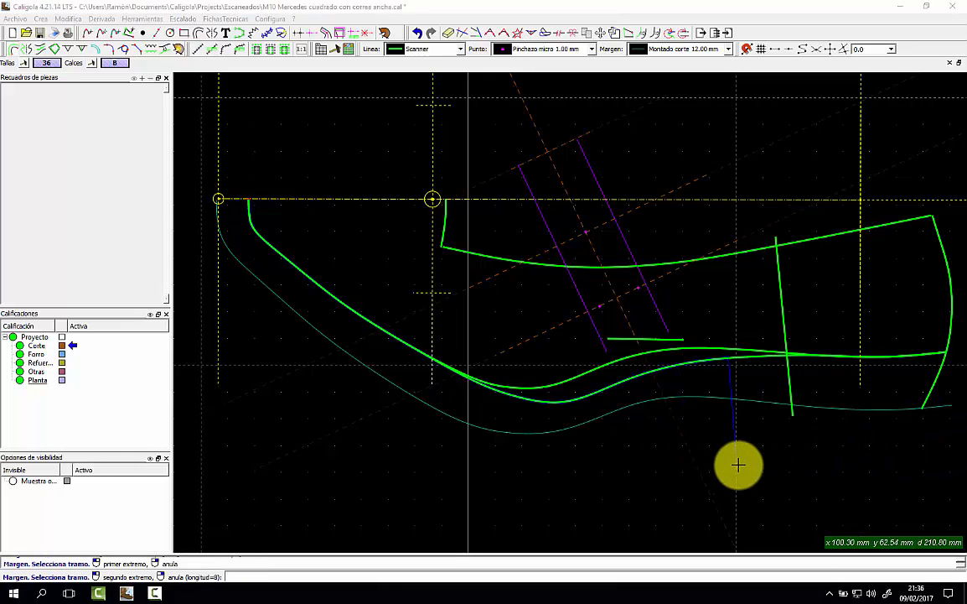
pyautogui.click(953, 435)
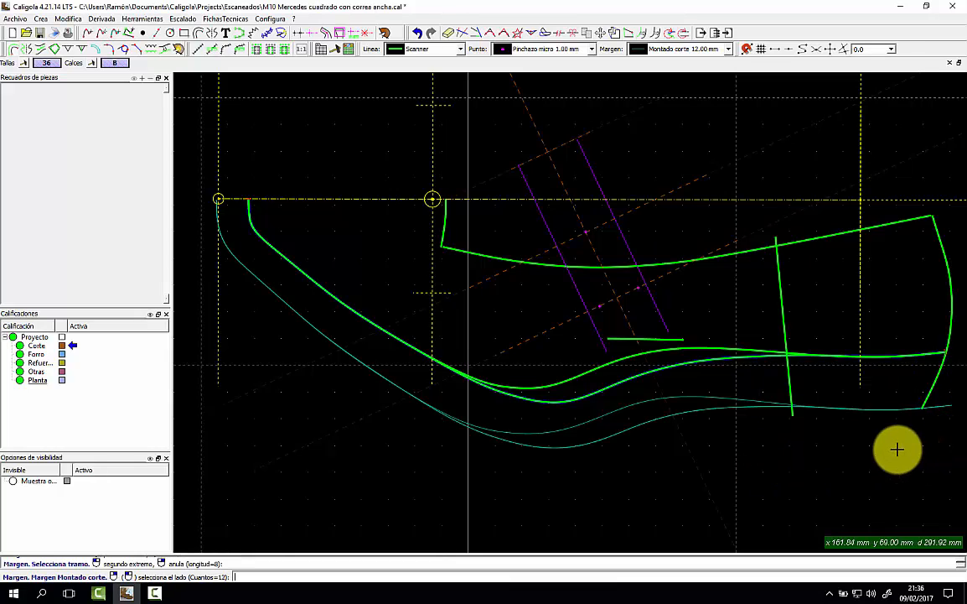
# Add Montado forro 12.00 mm lining margins beneath both lower curves.
pyautogui.click(728, 49)
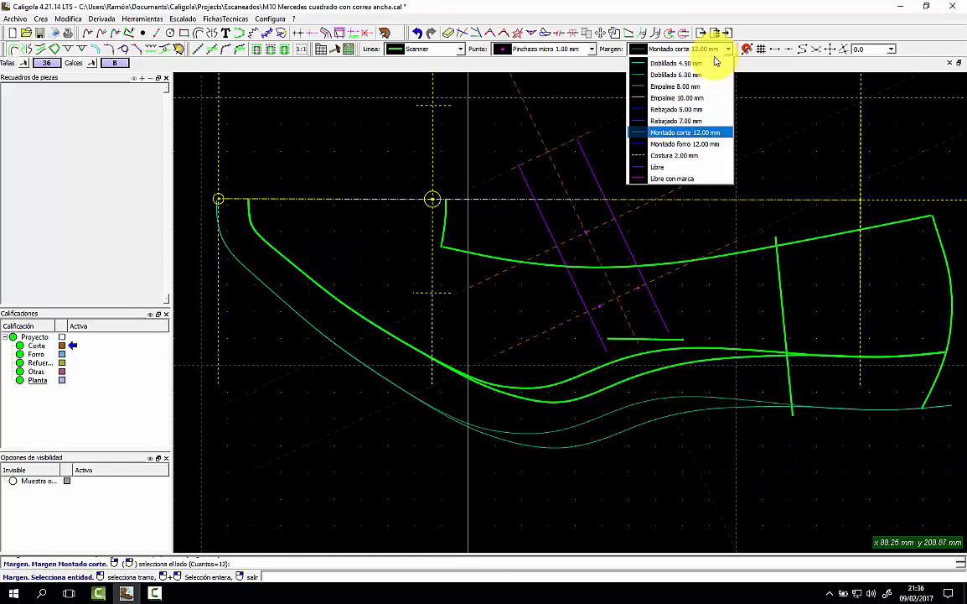
pyautogui.click(686, 130)
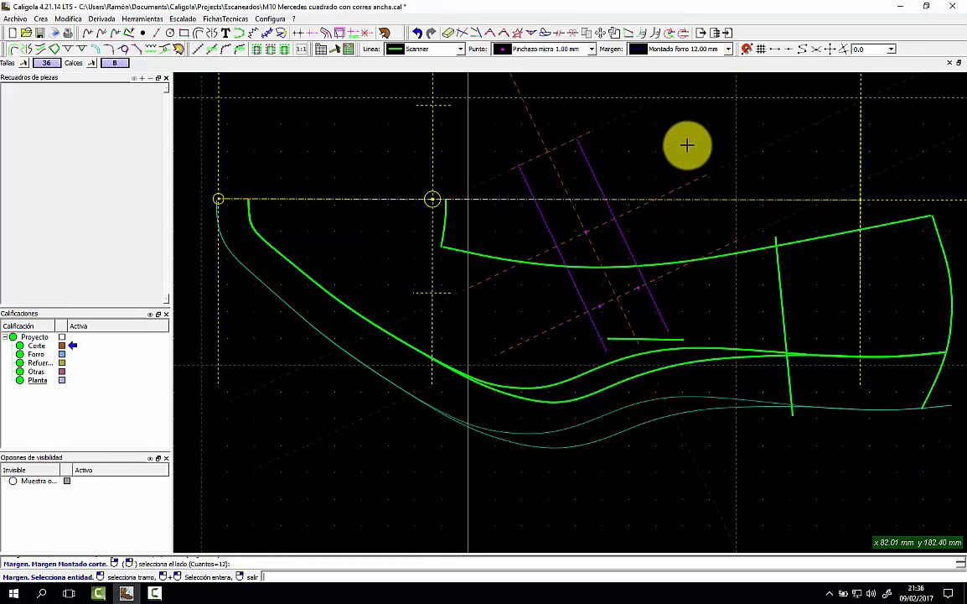
pyautogui.click(542, 379)
pyautogui.click(208, 198)
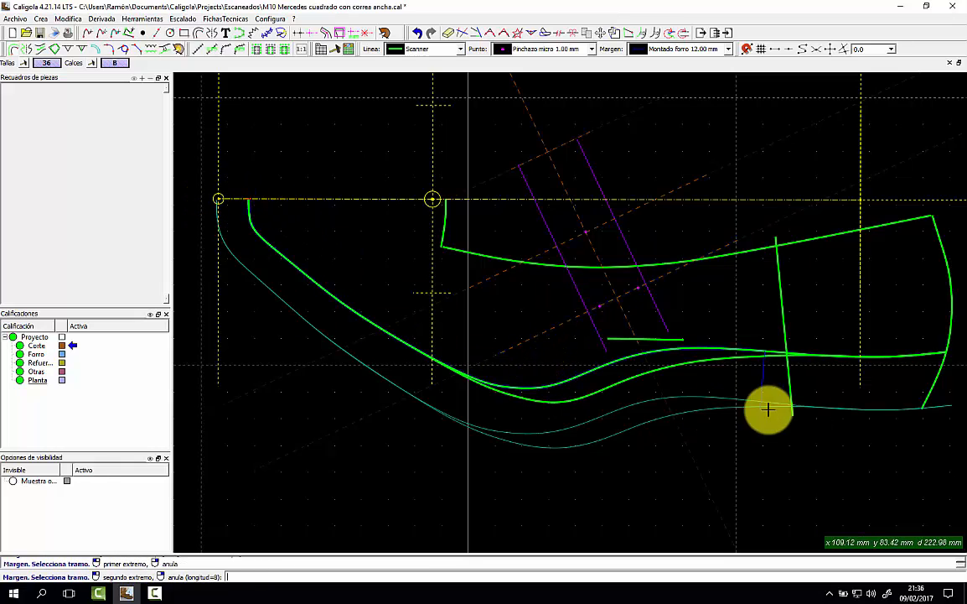
pyautogui.click(956, 394)
pyautogui.click(809, 467)
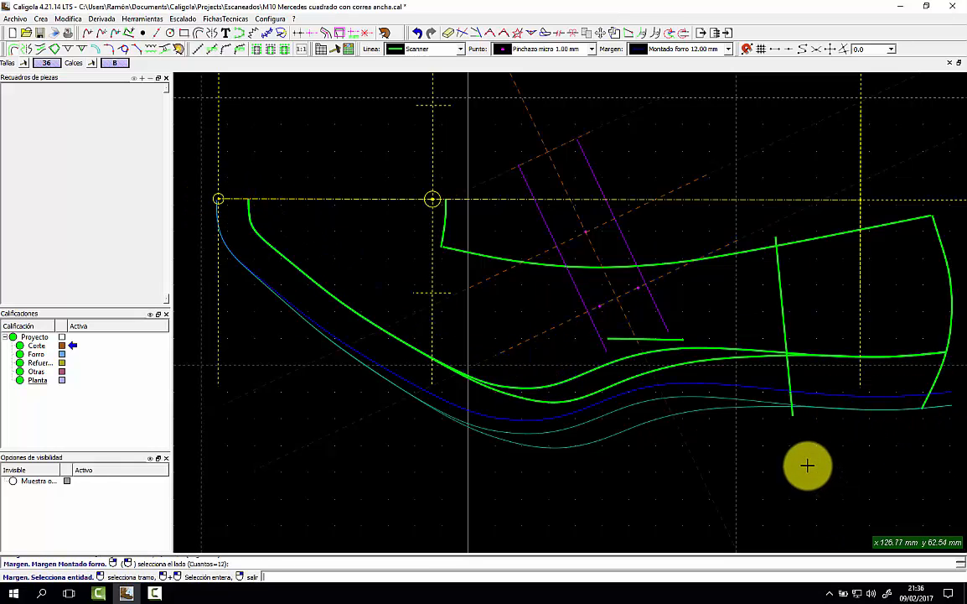
pyautogui.click(696, 362)
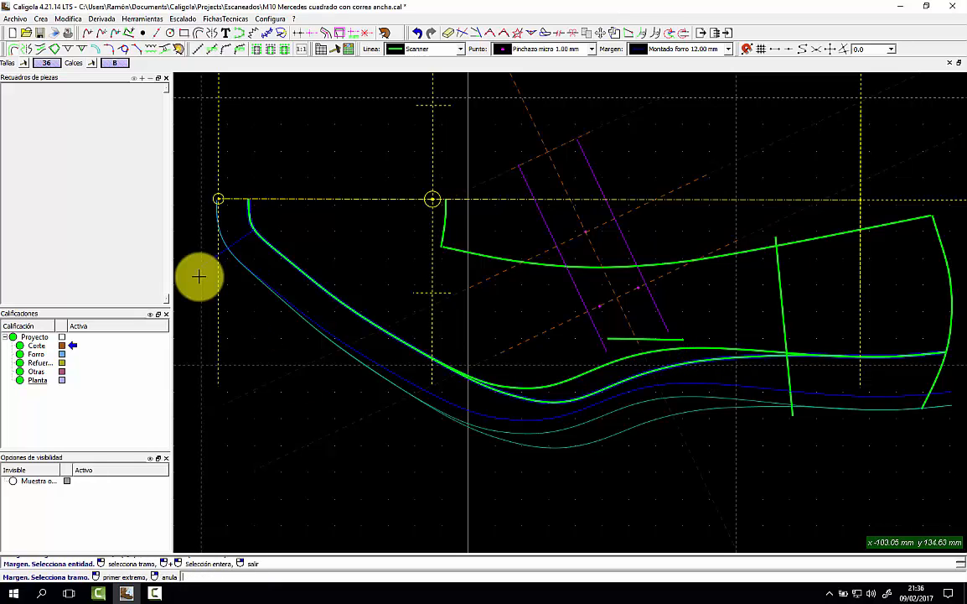
pyautogui.click(193, 199)
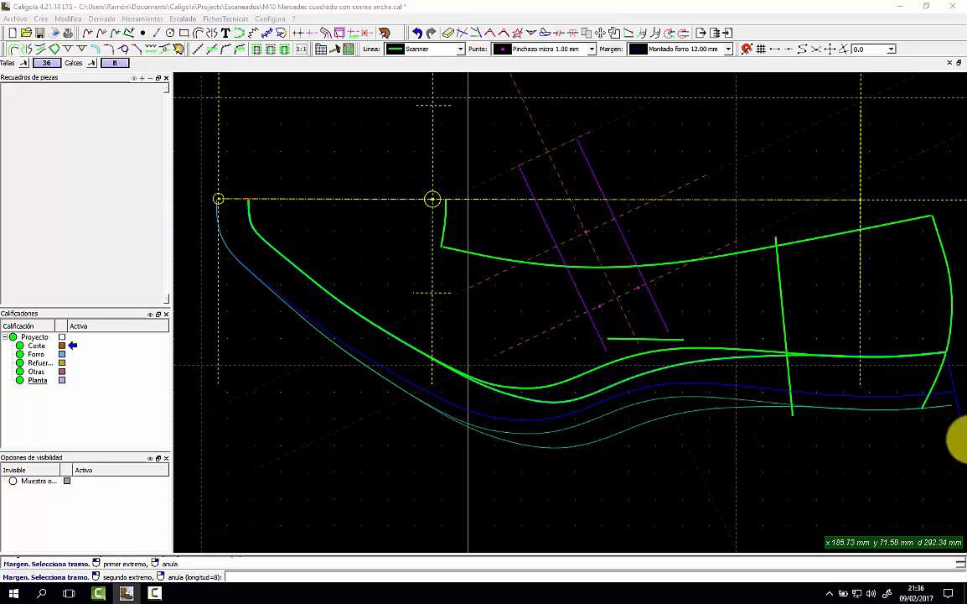
pyautogui.click(956, 429)
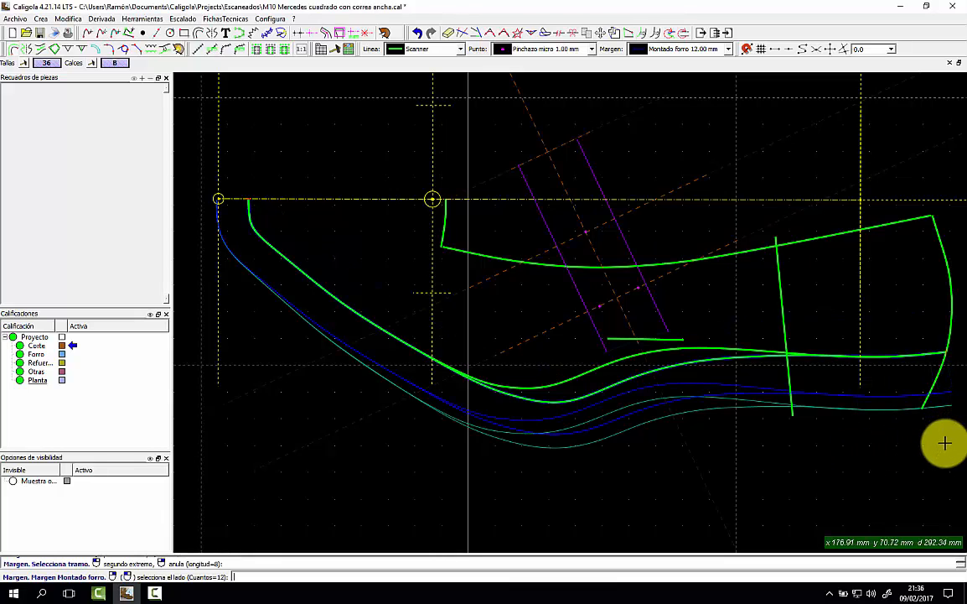
pyautogui.click(862, 461)
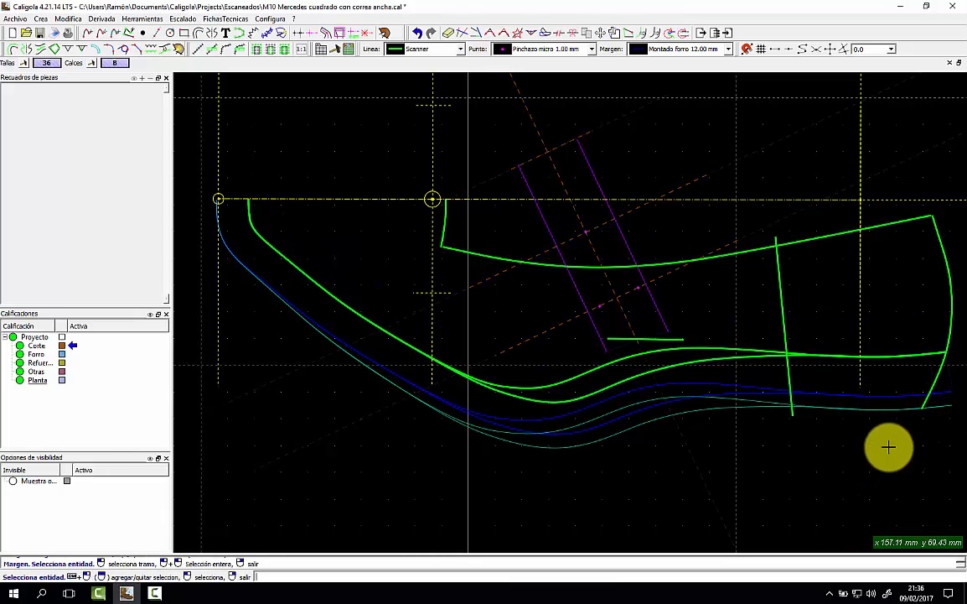
# Try a Doblillado 4.50 mm margin on the short curve by the toe axis, then cancel it.
pyautogui.click(704, 48)
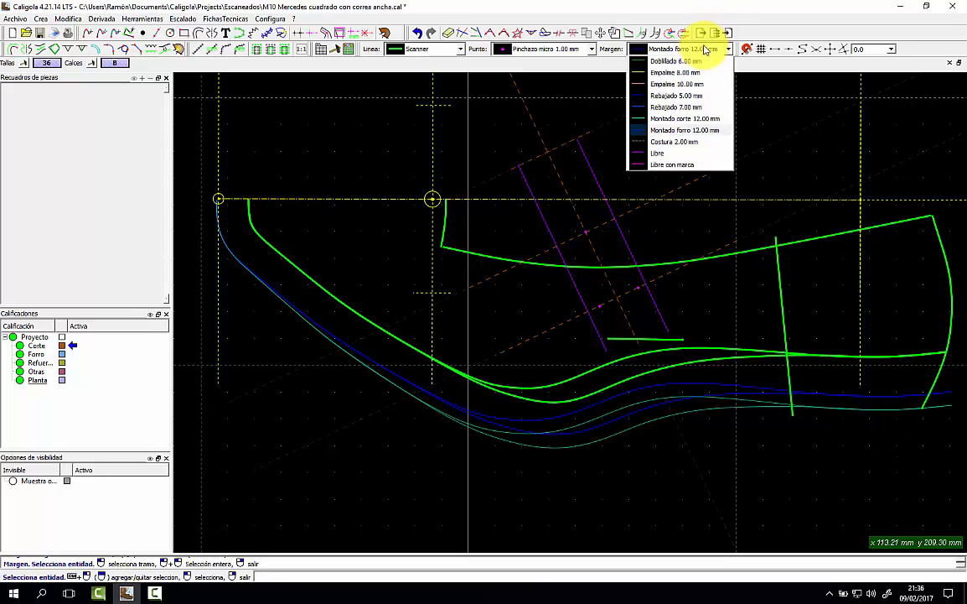
pyautogui.click(683, 65)
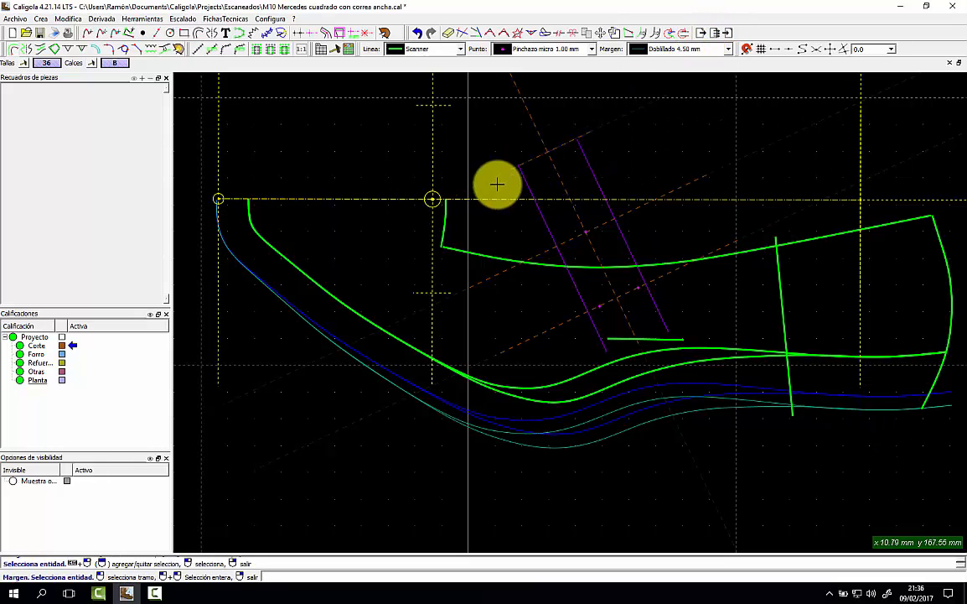
pyautogui.click(445, 204)
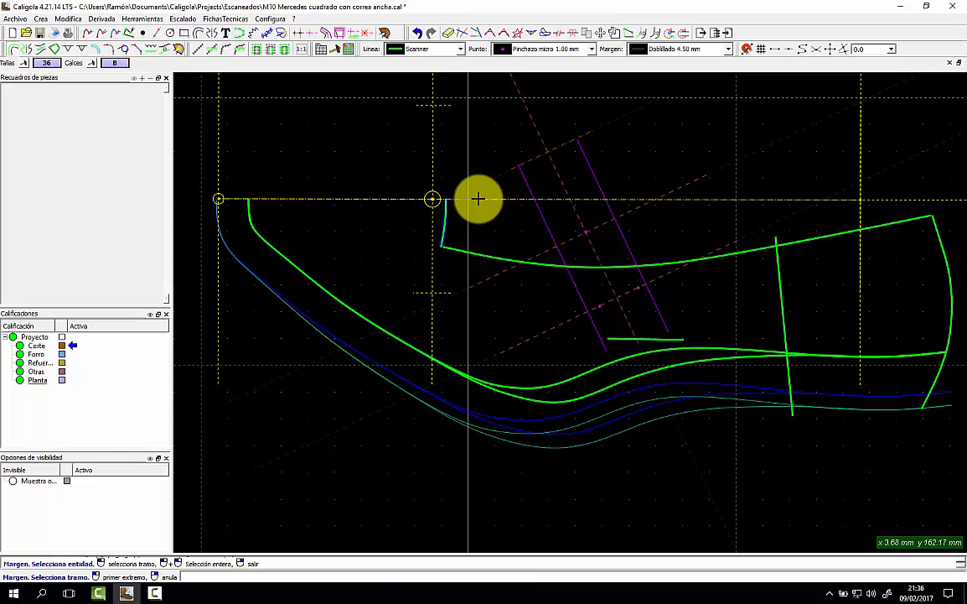
pyautogui.rightClick(479, 205)
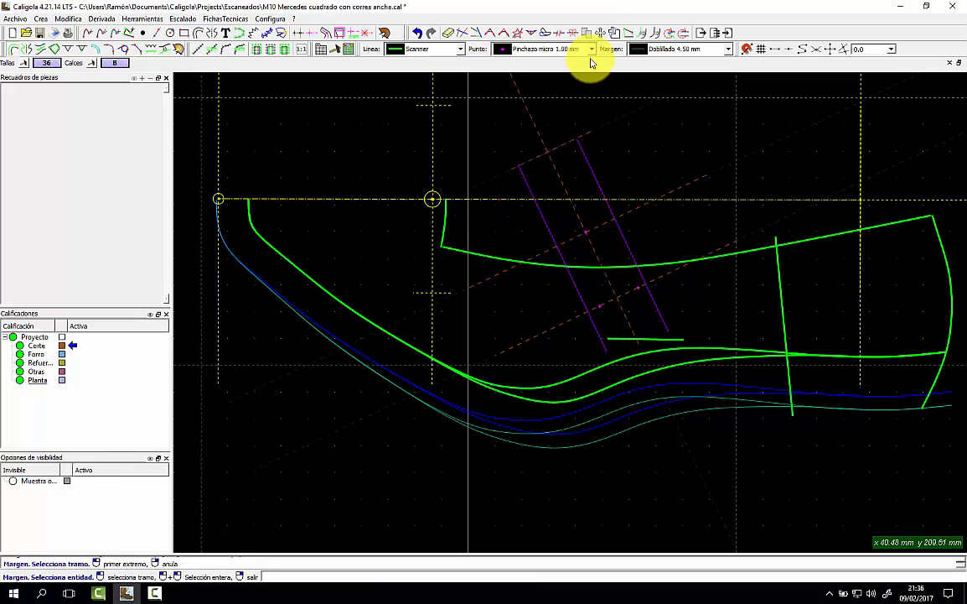
pyautogui.click(446, 222)
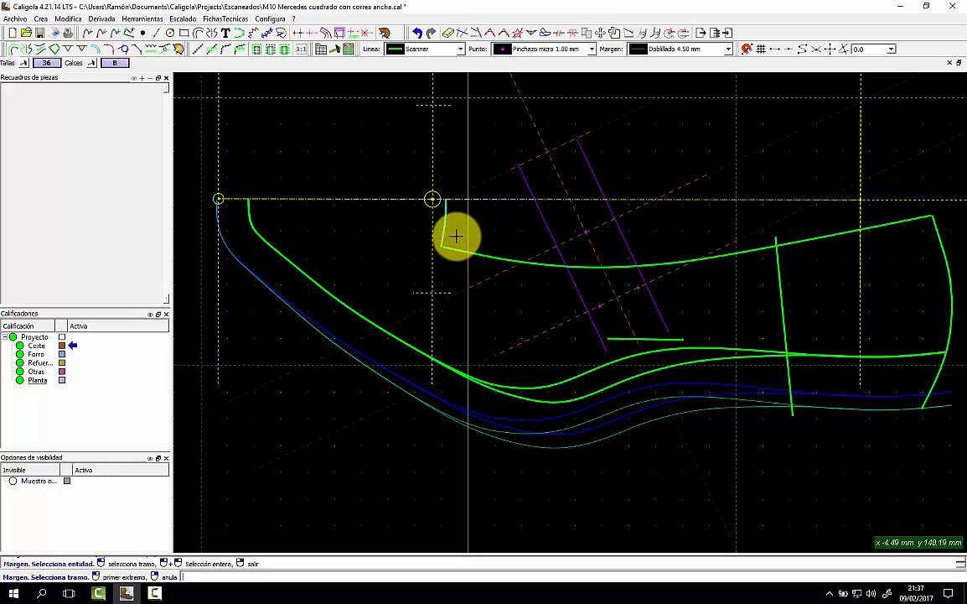
pyautogui.rightClick(468, 222)
pyautogui.rightClick(447, 210)
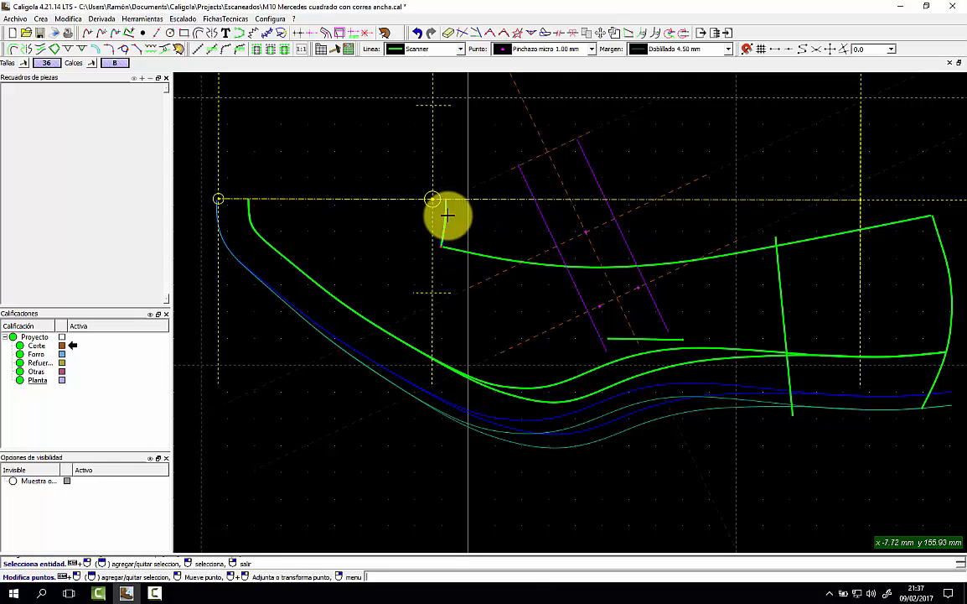
# Add a Doblillado 4.50 mm margin outside the upper edge, from the notch to the upper-right end.
pyautogui.click(458, 245)
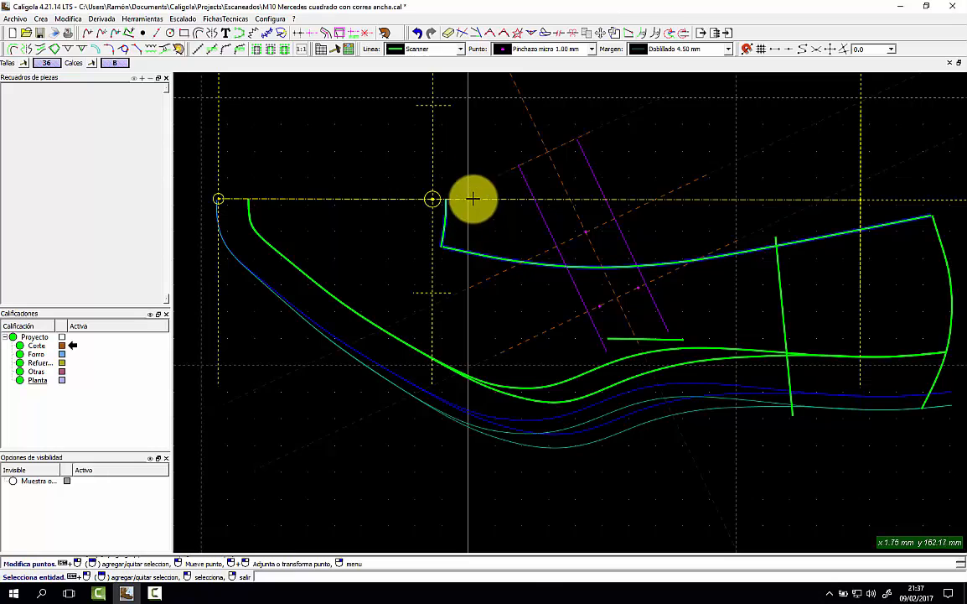
pyautogui.click(569, 35)
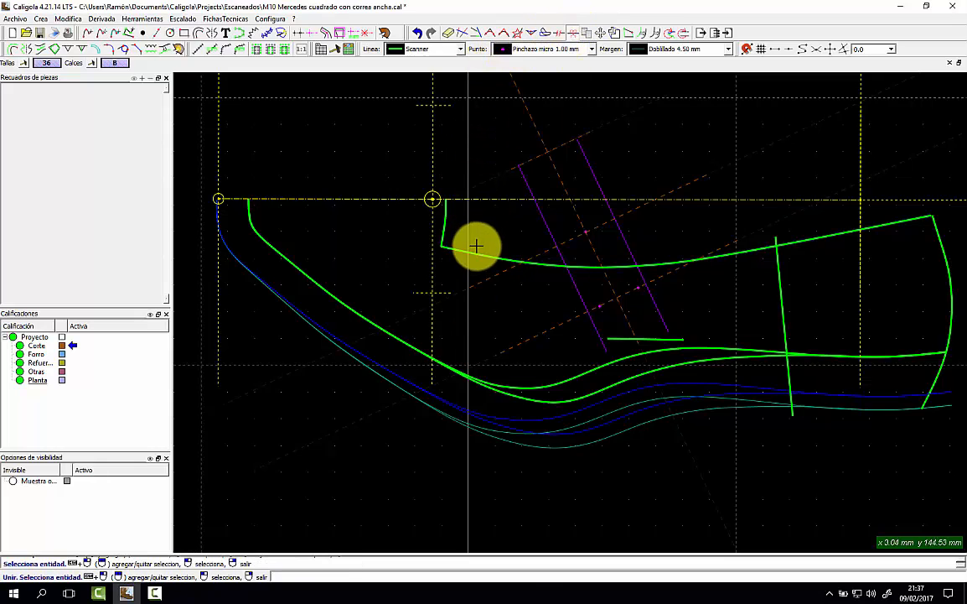
pyautogui.click(686, 50)
pyautogui.click(685, 63)
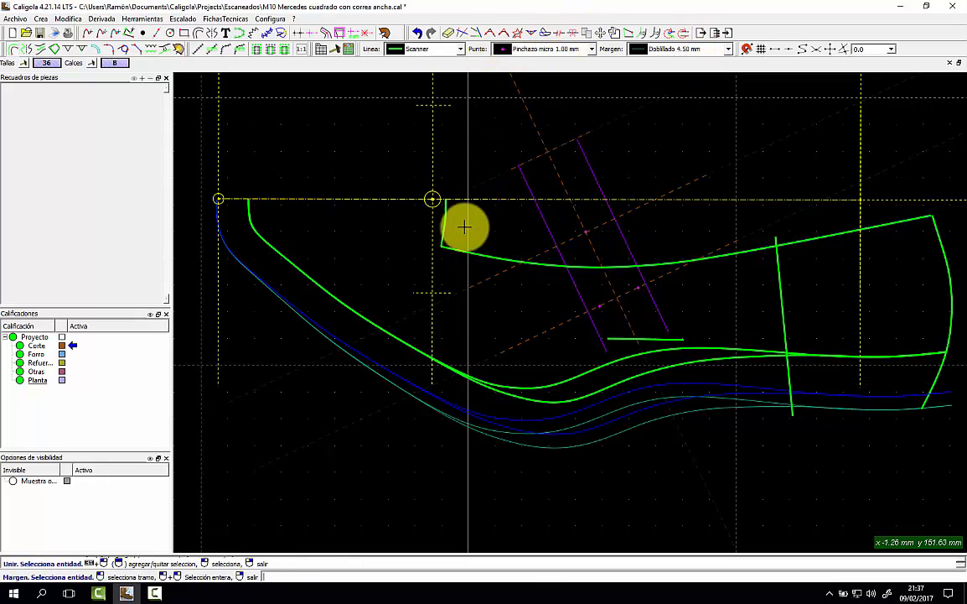
pyautogui.click(473, 224)
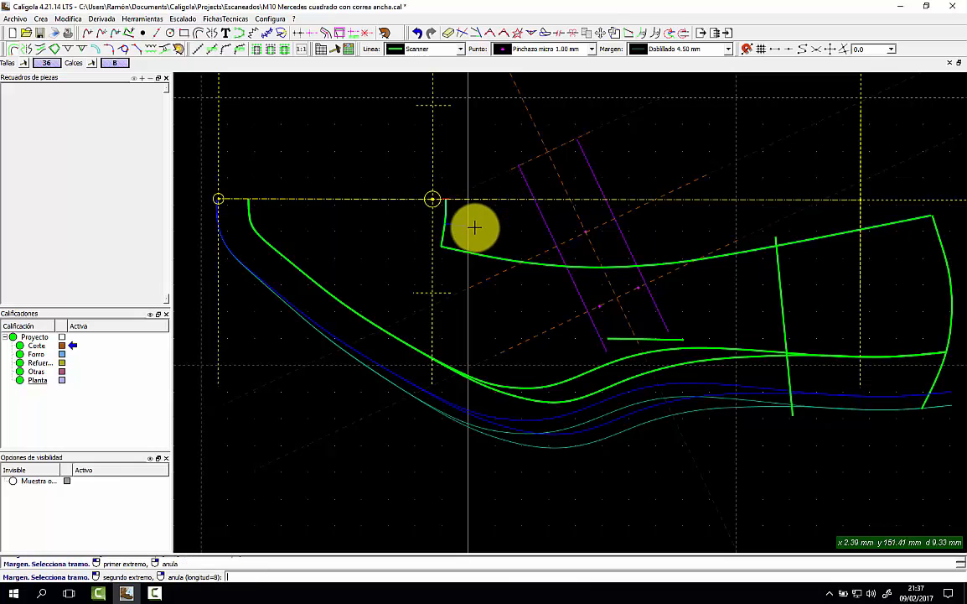
pyautogui.click(932, 187)
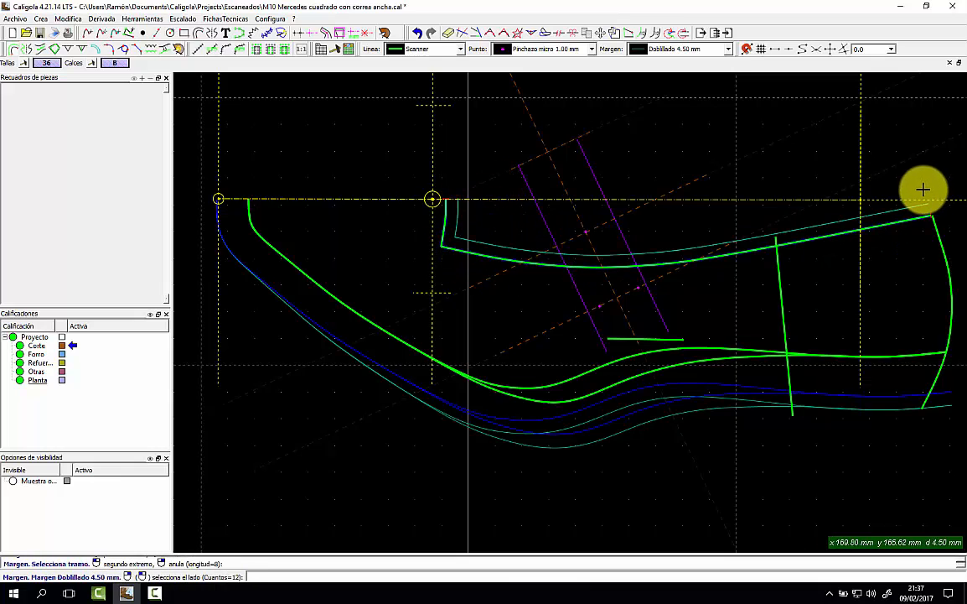
pyautogui.click(812, 216)
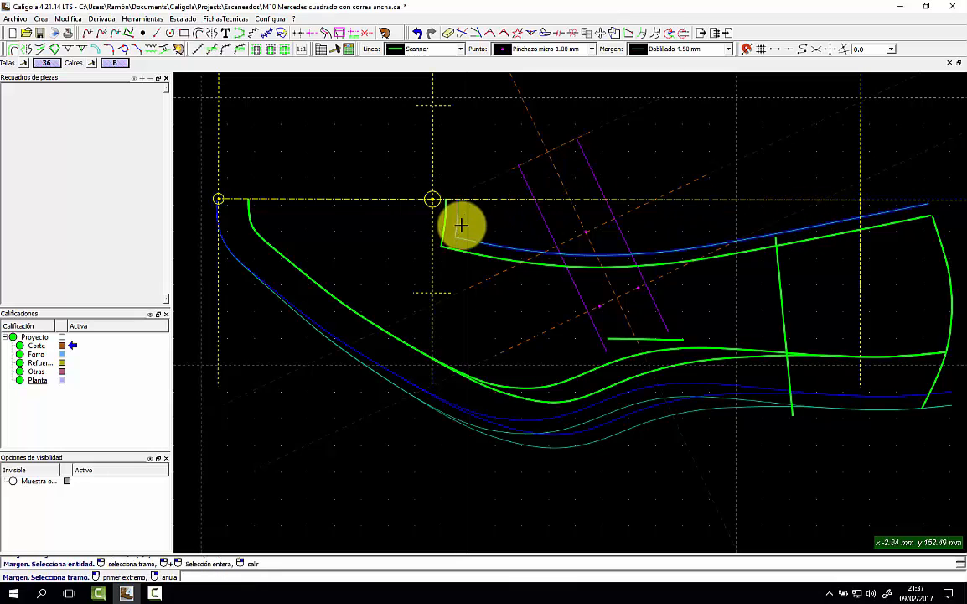
pyautogui.rightClick(488, 221)
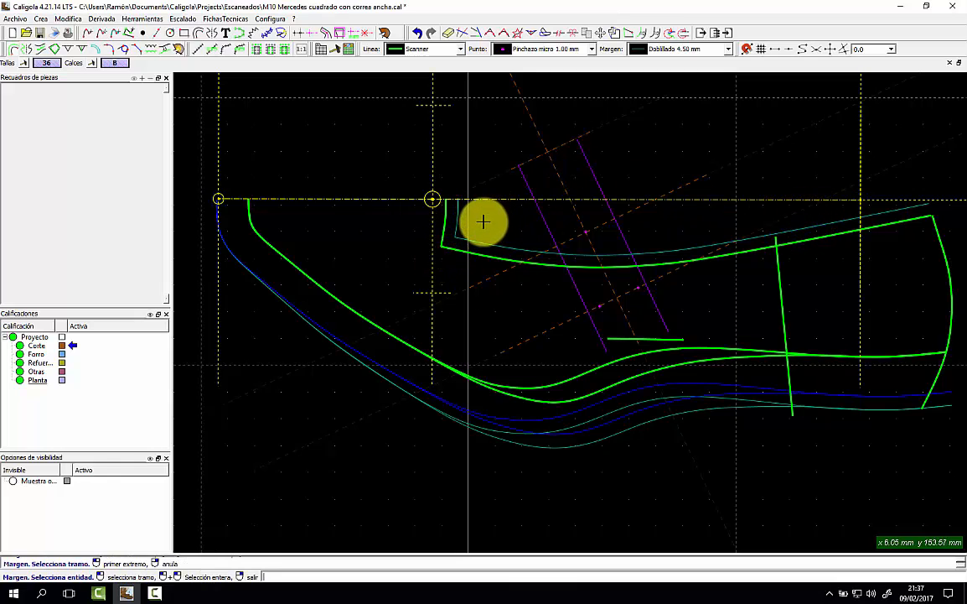
# Set the point style to Pinchazo micro 1.00 mm and keep Scanner as the line type.
pyautogui.click(577, 51)
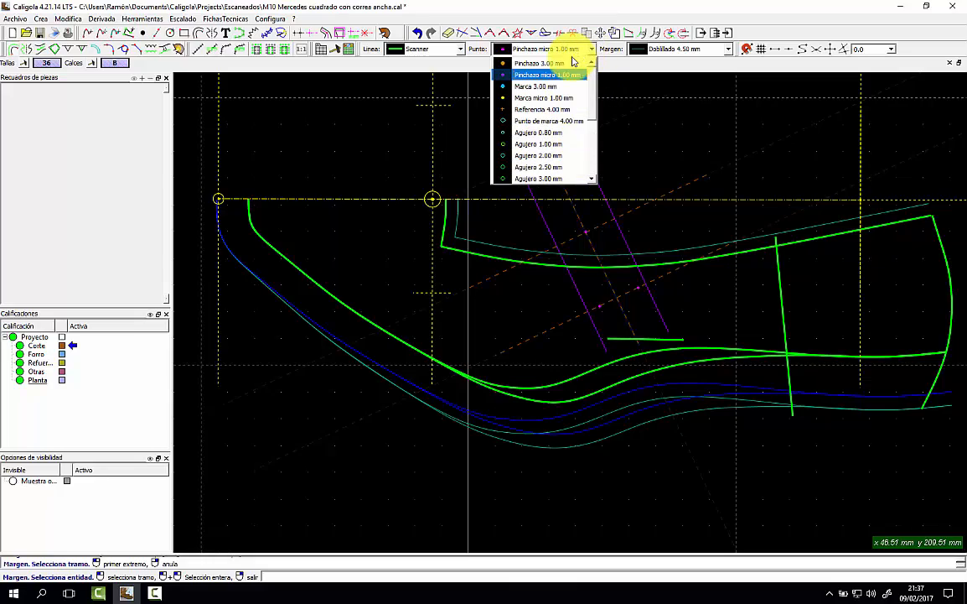
pyautogui.click(546, 75)
pyautogui.scroll(2, 439, 245)
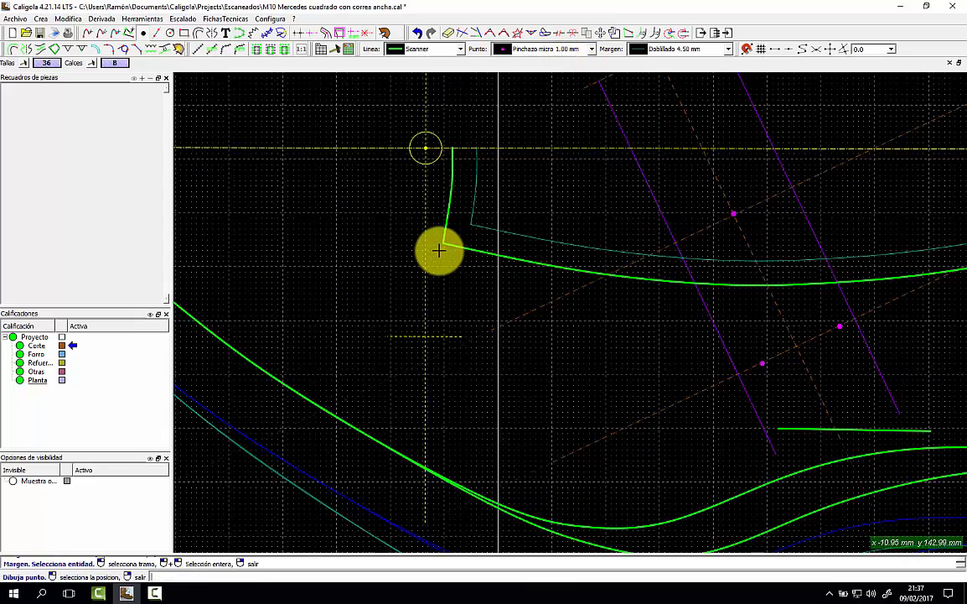
pyautogui.scroll(2, 440, 249)
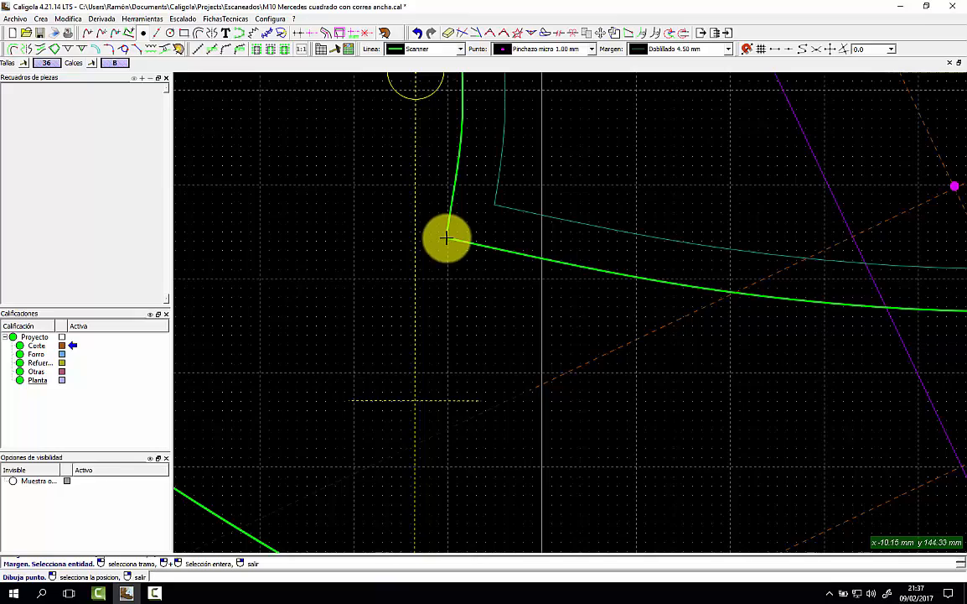
pyautogui.scroll(-5, 447, 248)
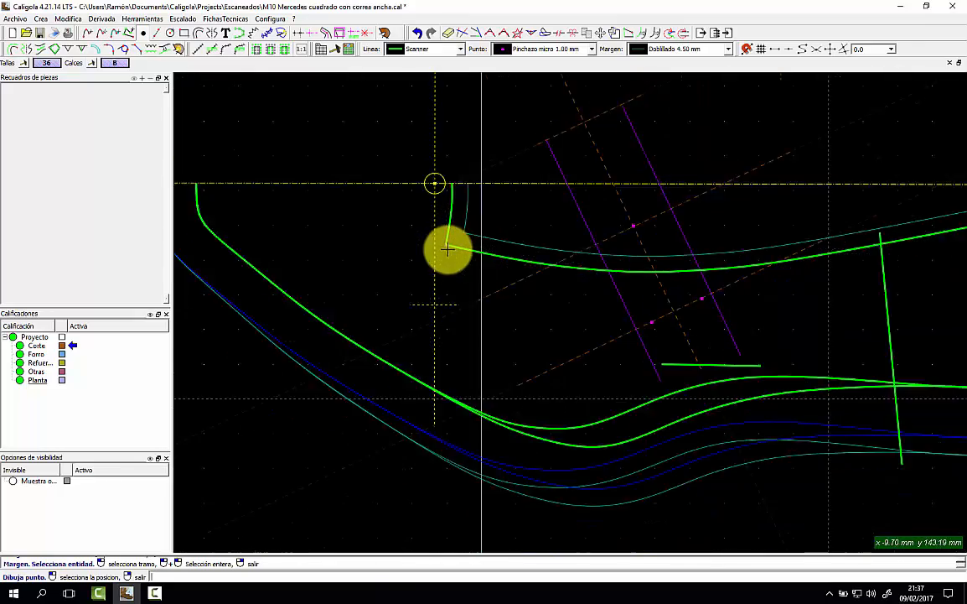
pyautogui.scroll(5, 835, 225)
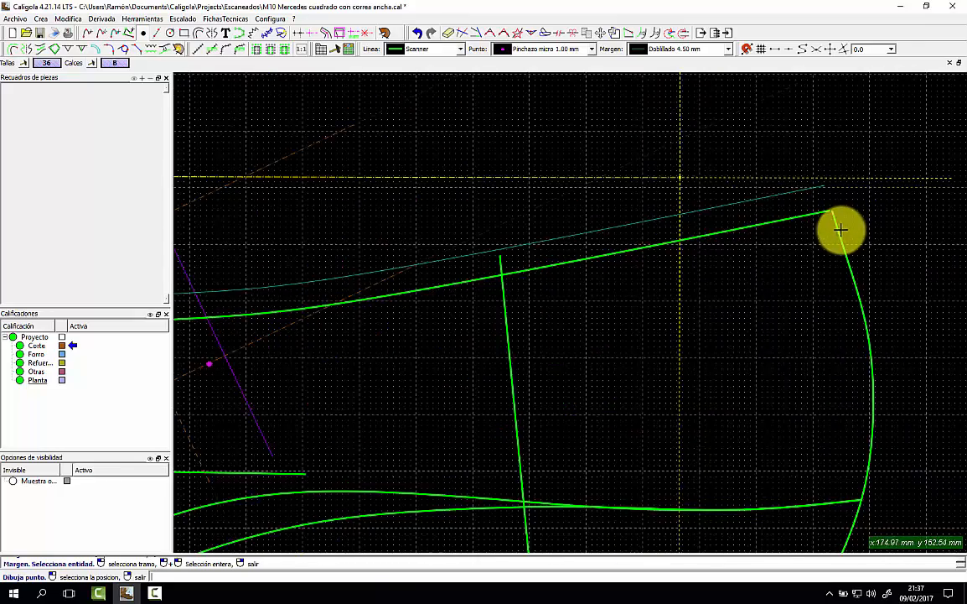
pyautogui.click(442, 49)
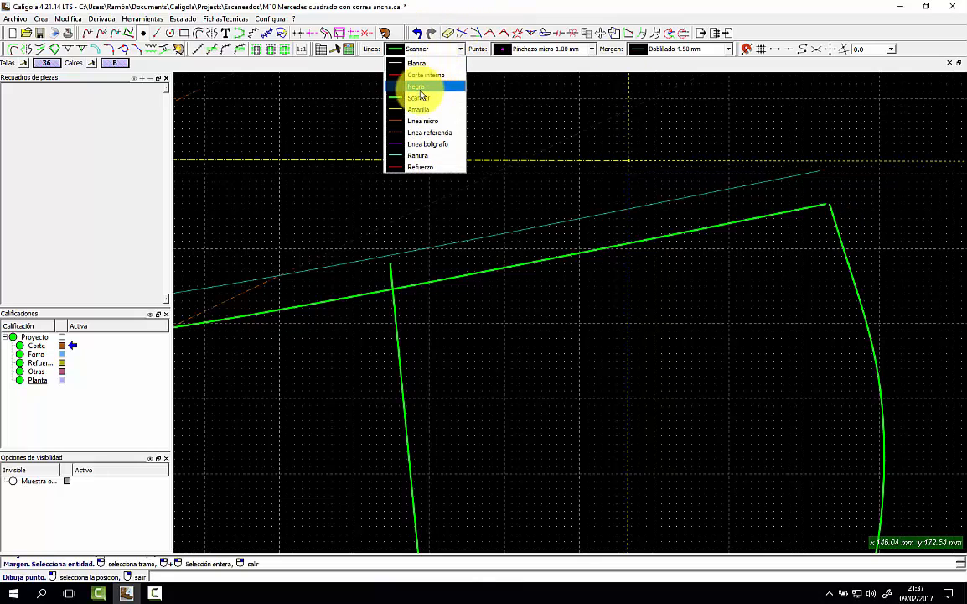
pyautogui.click(416, 94)
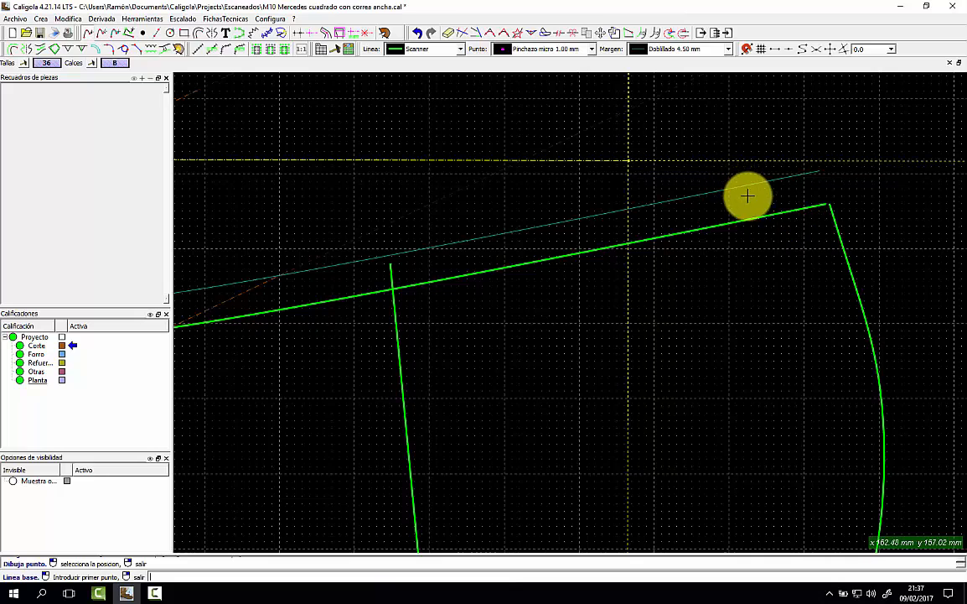
# Add a 14 mm Libre margin inside the vamp's upper-right corner.
pyautogui.click(667, 48)
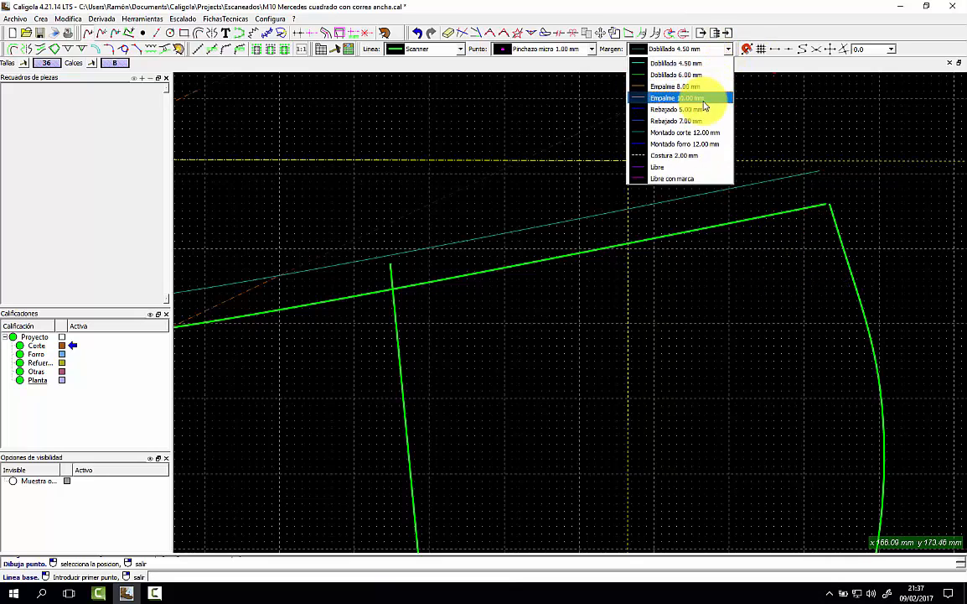
pyautogui.click(669, 167)
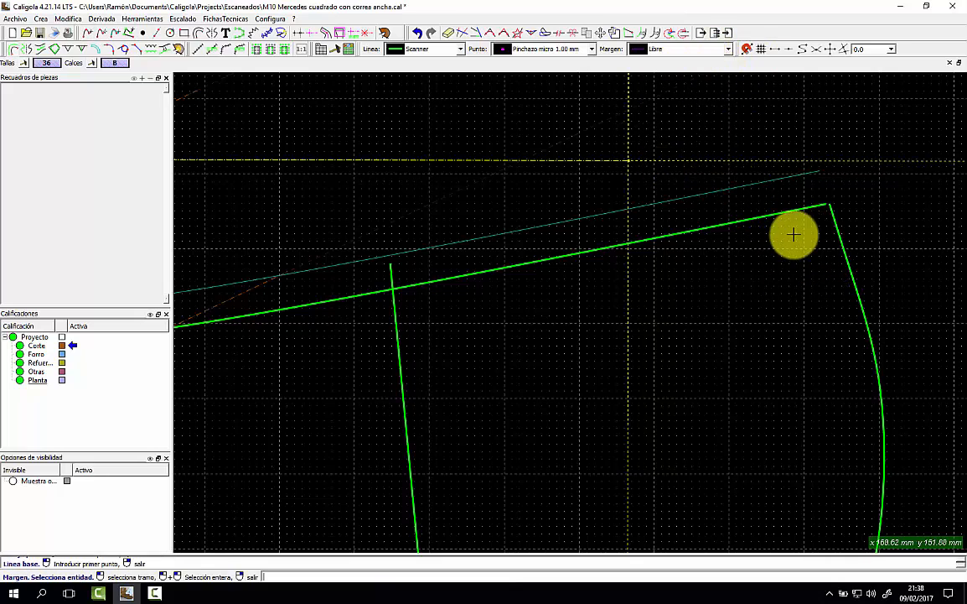
pyautogui.click(817, 206)
pyautogui.click(762, 203)
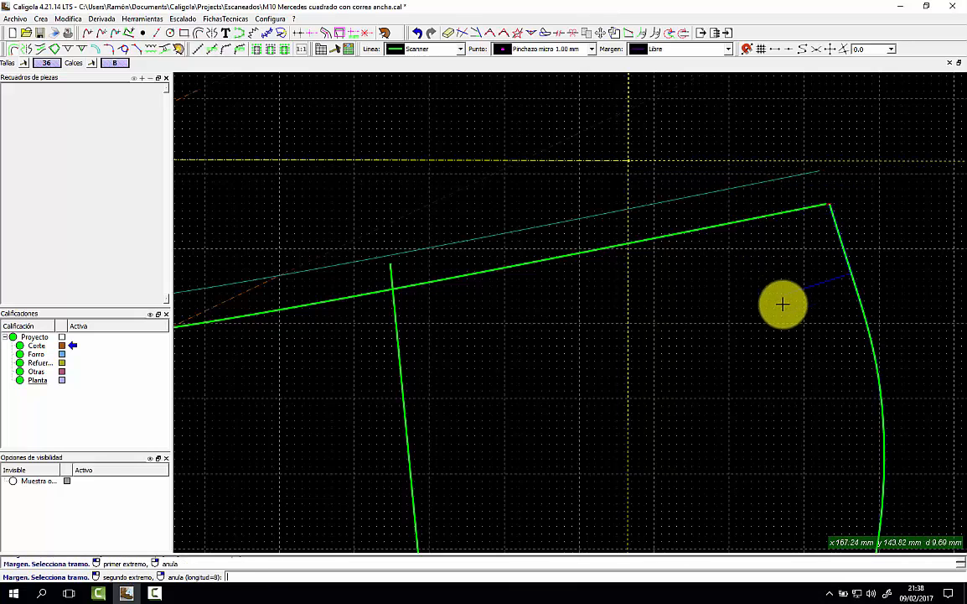
pyautogui.click(801, 338)
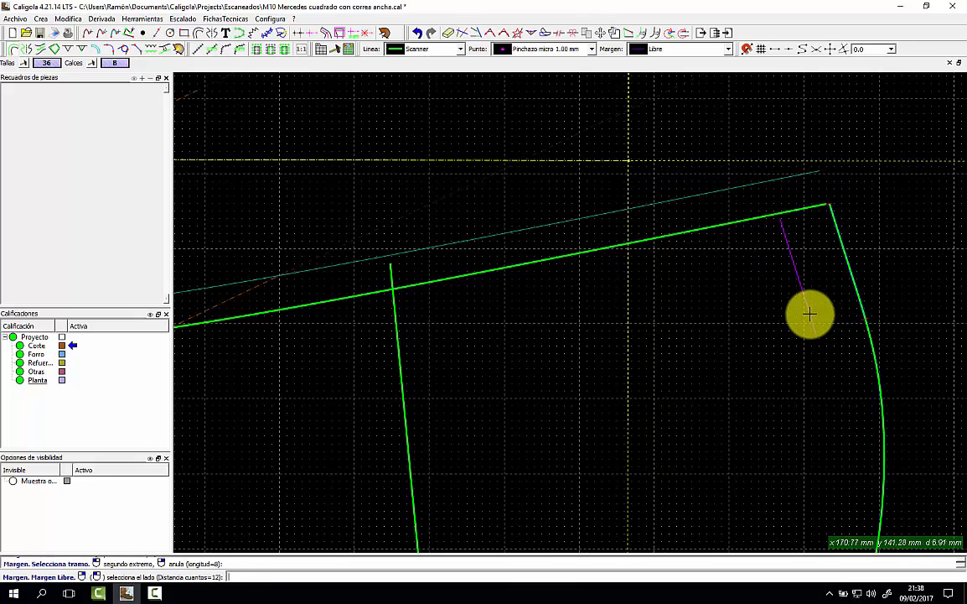
pyautogui.click(810, 314)
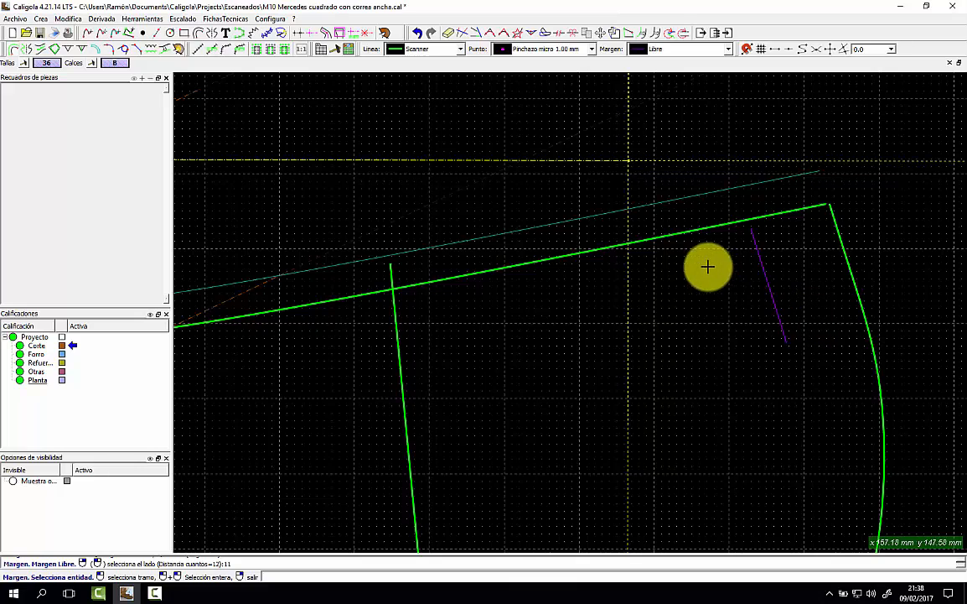
pyautogui.click(820, 171)
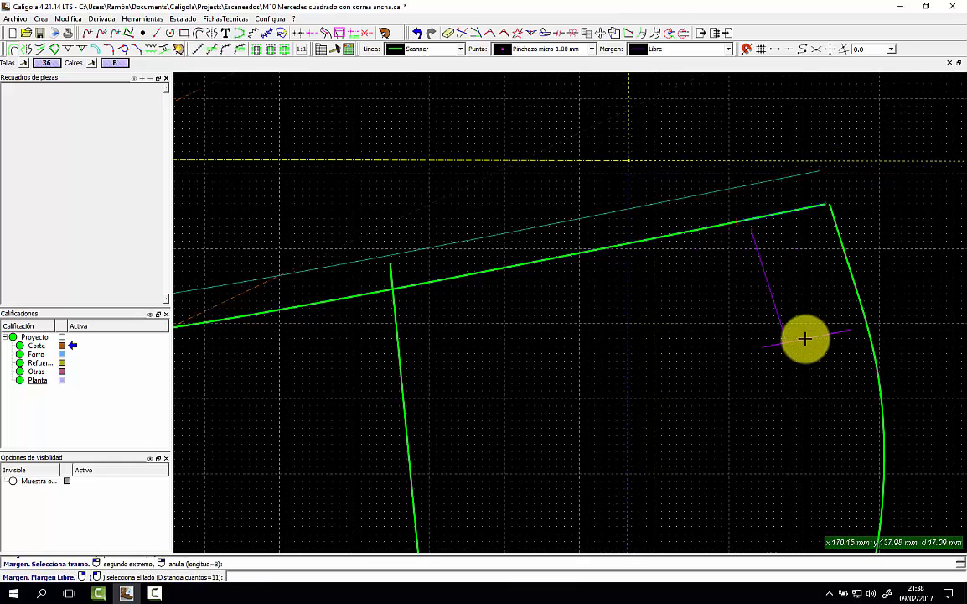
pyautogui.press('Return')
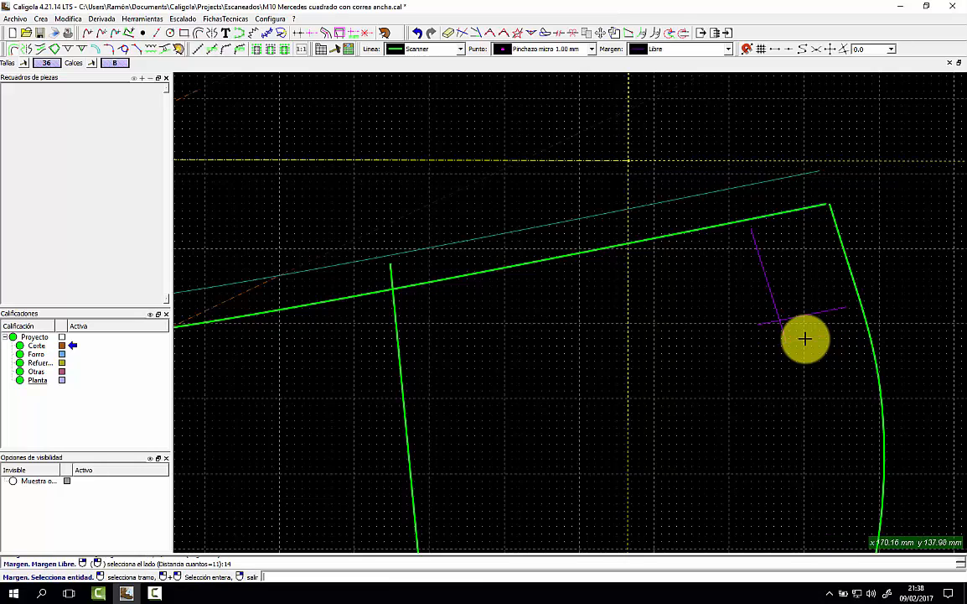
pyautogui.click(419, 49)
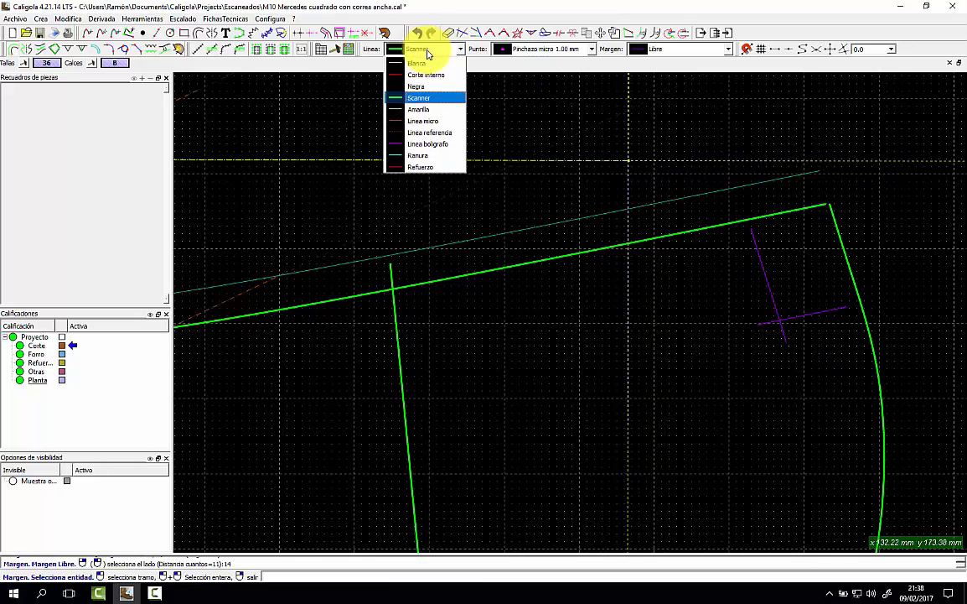
# Draw a Scanner line rounding the vamp's upper-right corner down onto the right edge.
pyautogui.click(419, 99)
pyautogui.click(738, 188)
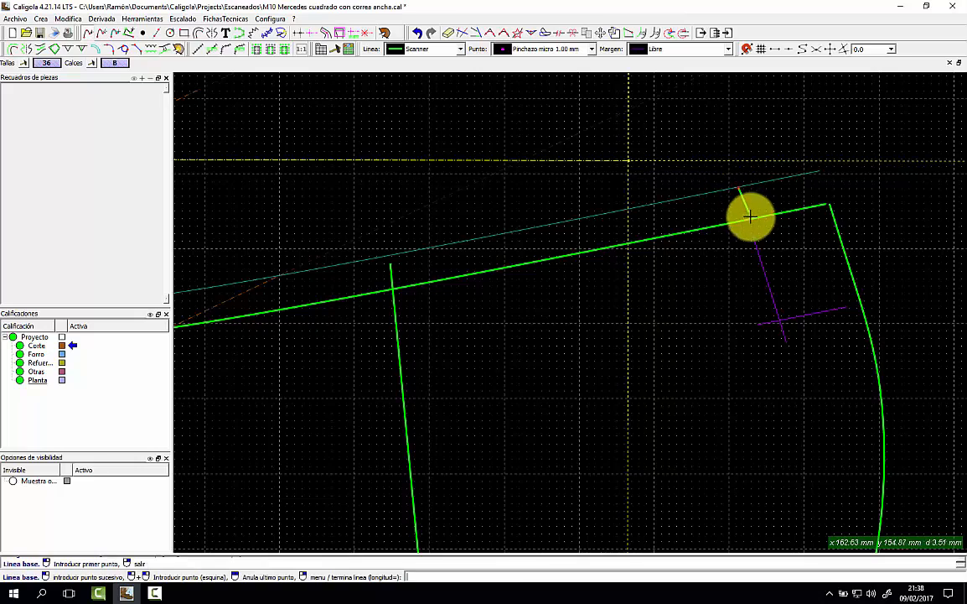
pyautogui.click(770, 286)
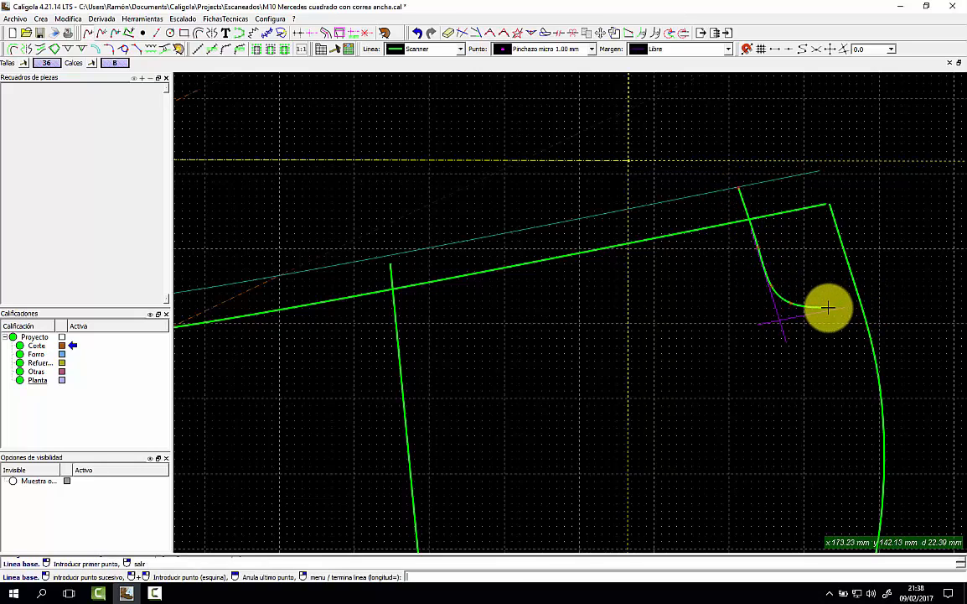
pyautogui.rightClick(876, 294)
pyautogui.click(827, 291)
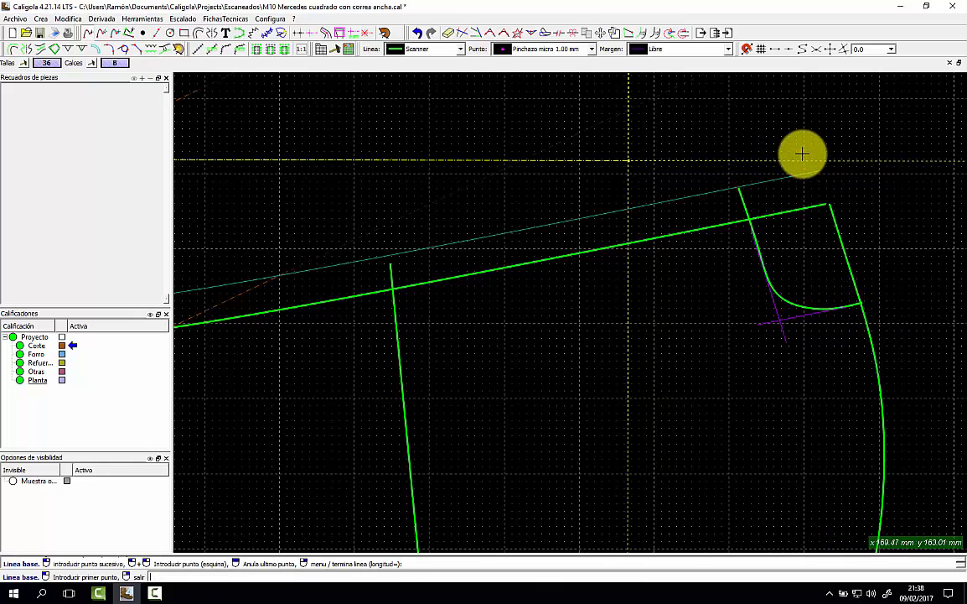
# Place an axis point at the upper-right corner and move the margin line's corner point to meet it.
pyautogui.click(142, 32)
pyautogui.click(821, 171)
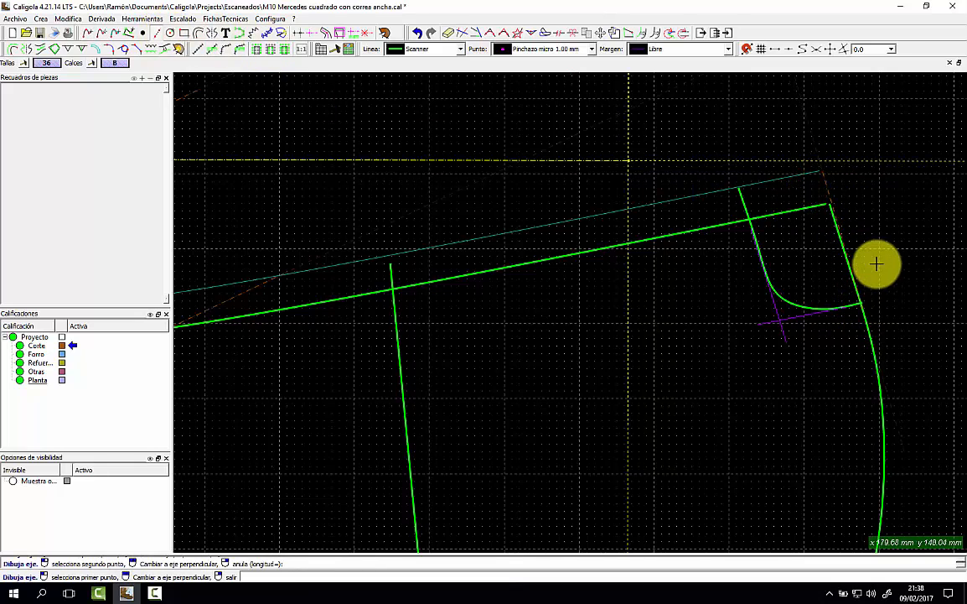
pyautogui.click(611, 32)
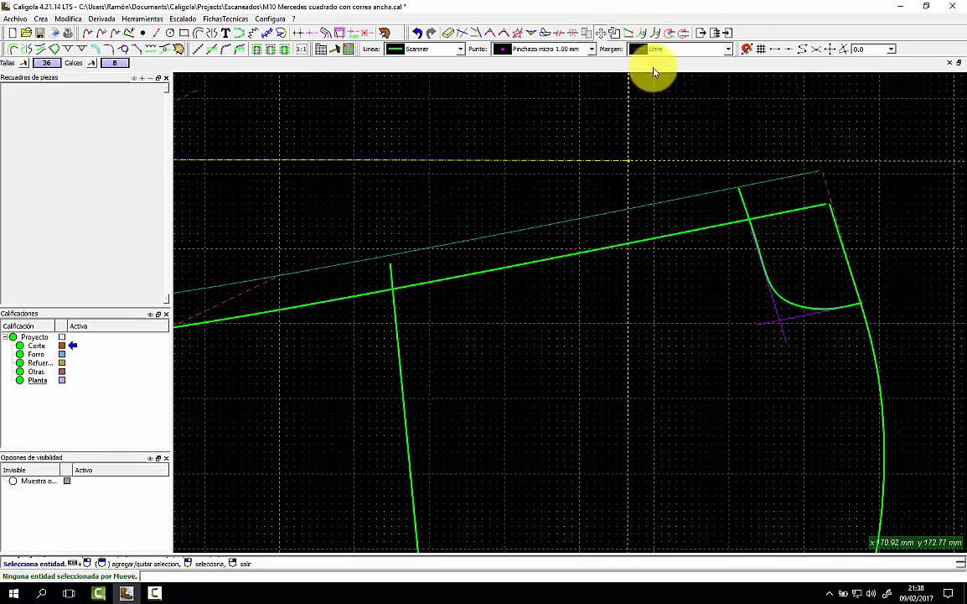
pyautogui.click(821, 171)
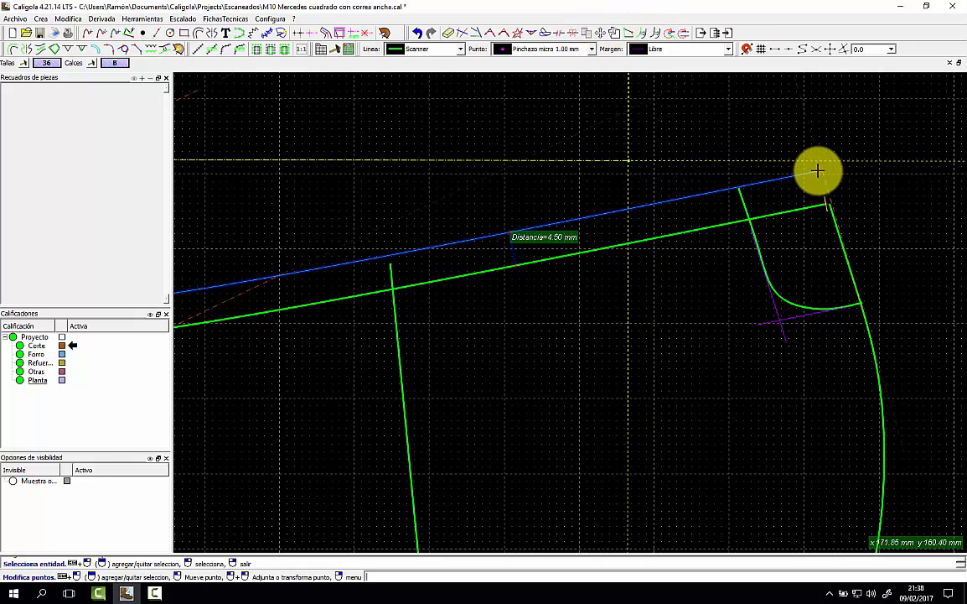
pyautogui.click(822, 177)
pyautogui.click(823, 172)
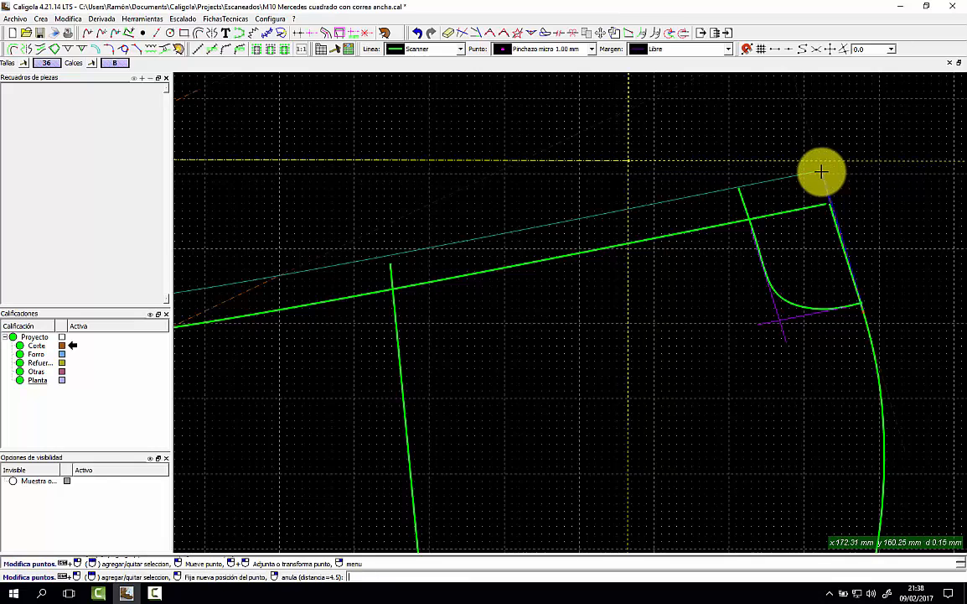
pyautogui.click(839, 184)
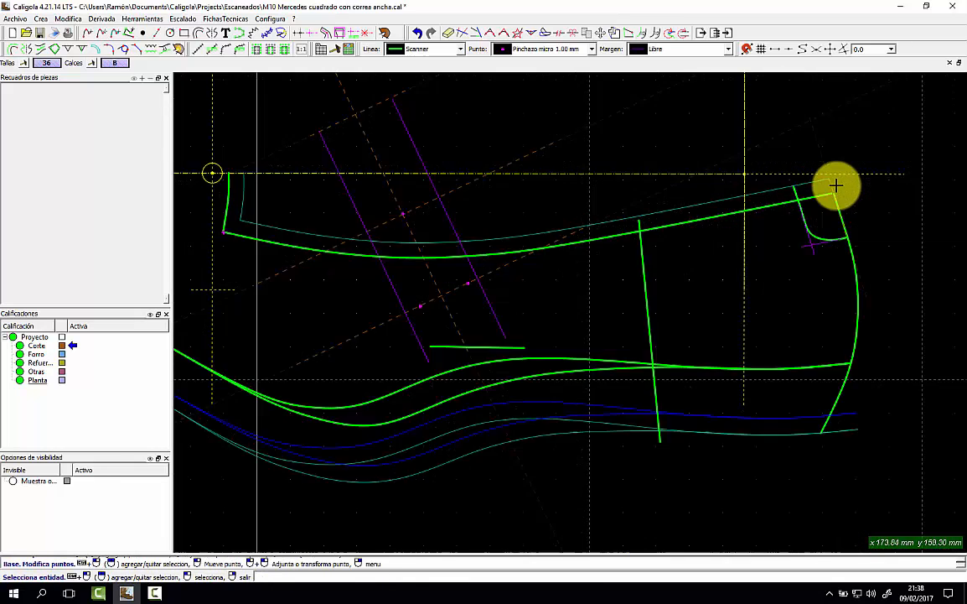
# Mirror the upper curve's margin past the end line with Simetría, forming a rounded loop.
pyautogui.scroll(-3, 834, 185)
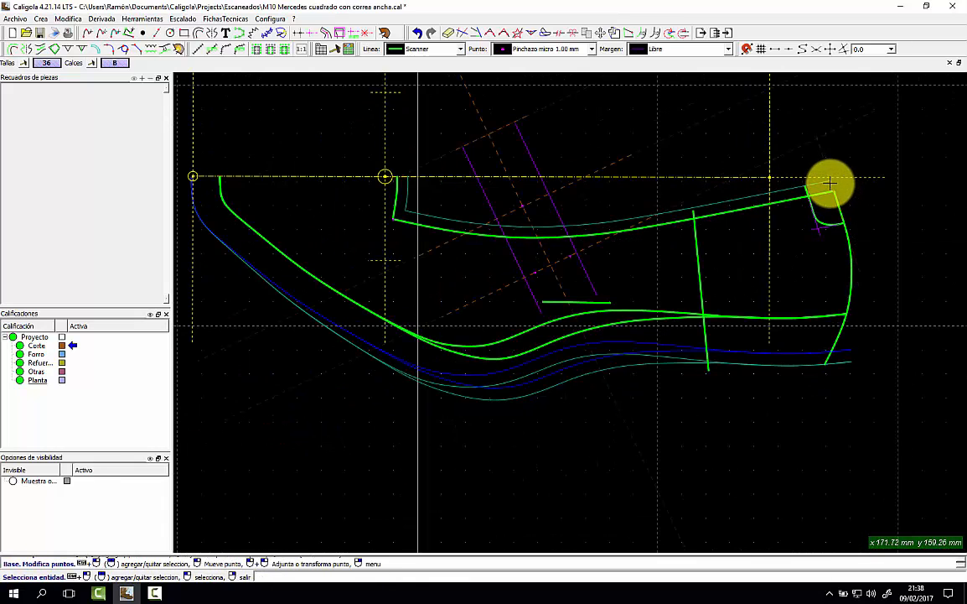
pyautogui.click(26, 52)
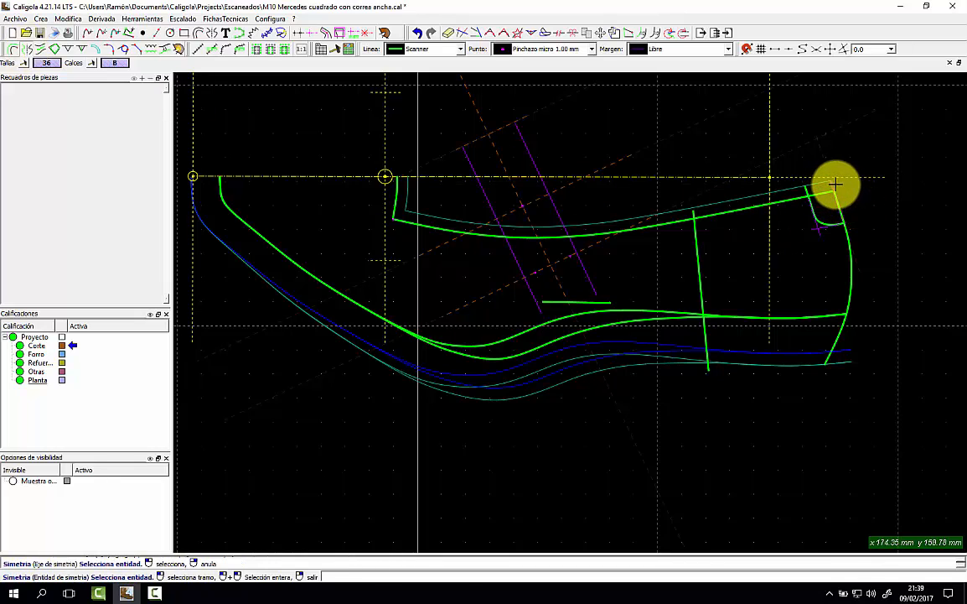
pyautogui.click(825, 180)
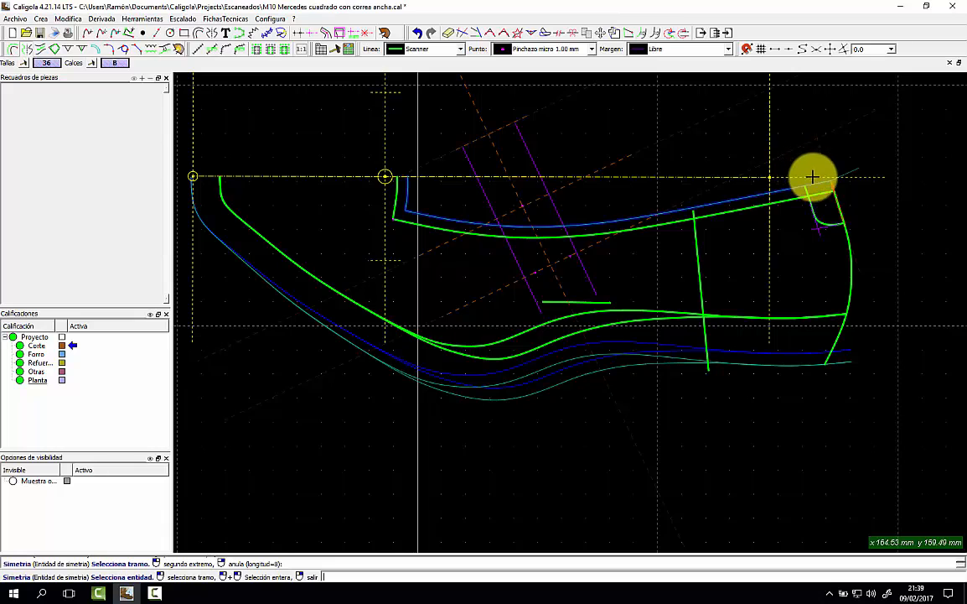
pyautogui.click(813, 206)
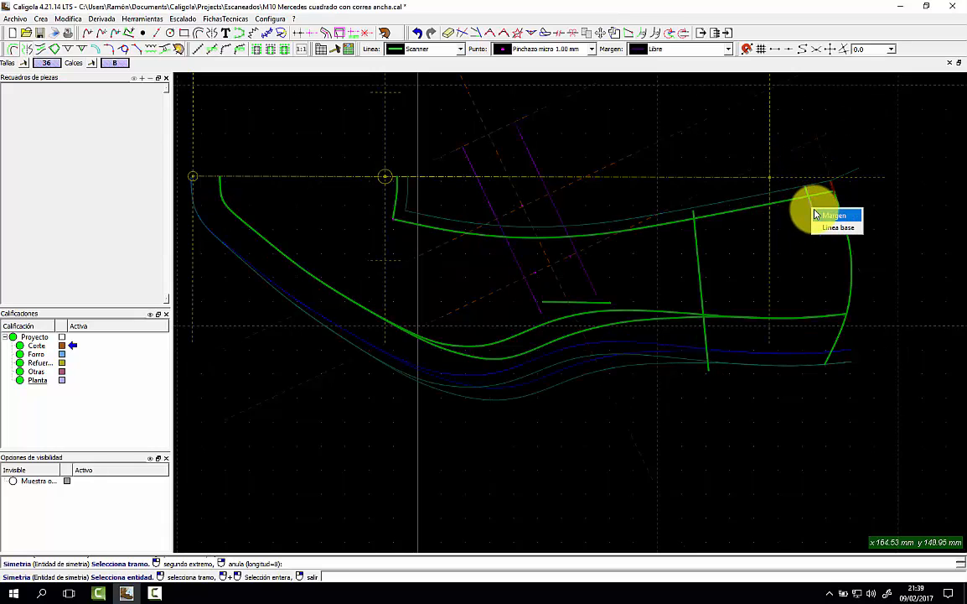
pyautogui.click(818, 217)
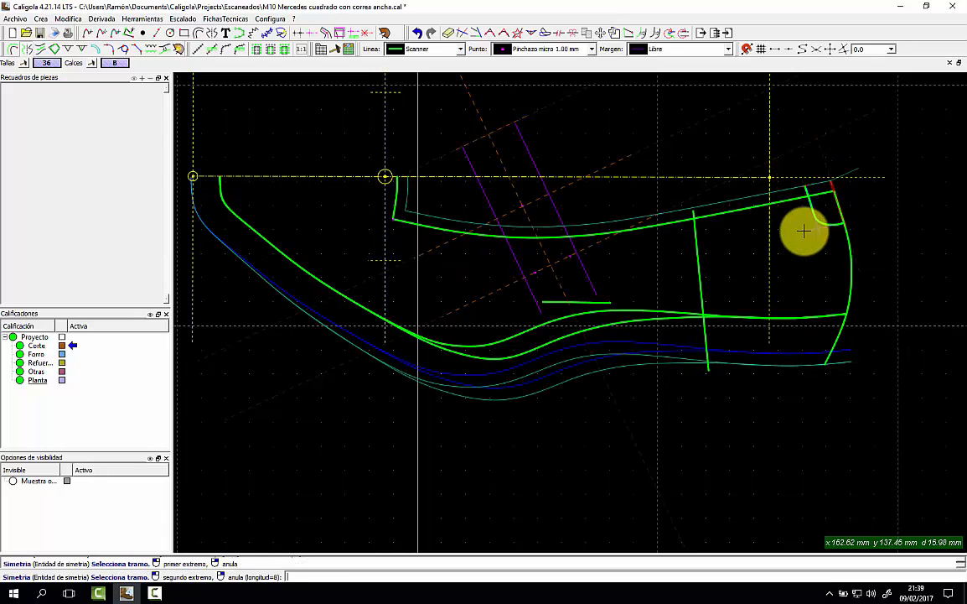
pyautogui.click(852, 241)
pyautogui.rightClick(875, 233)
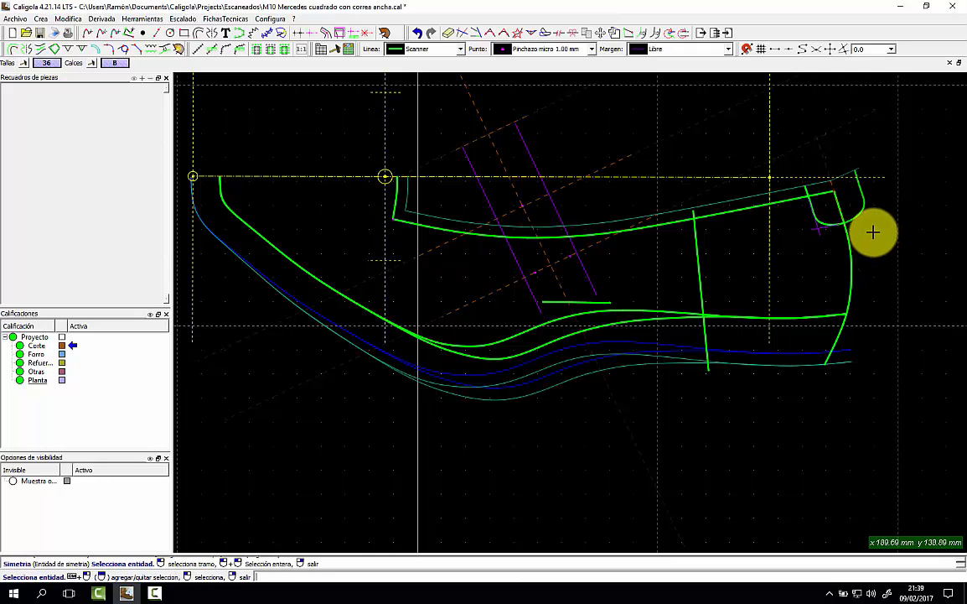
# Nudge the small corner curve's end point slightly to the right.
pyautogui.scroll(3, 872, 230)
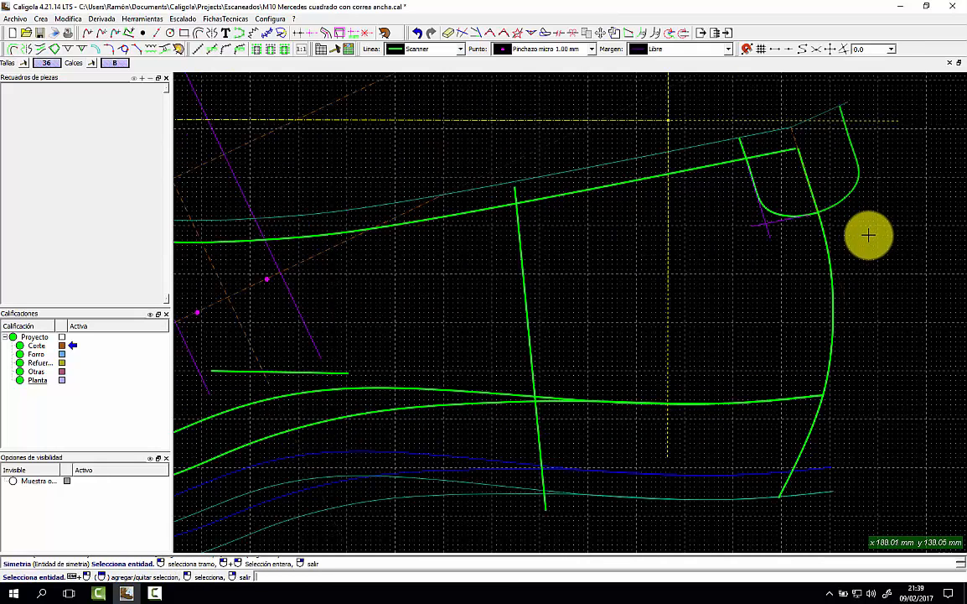
pyautogui.click(605, 32)
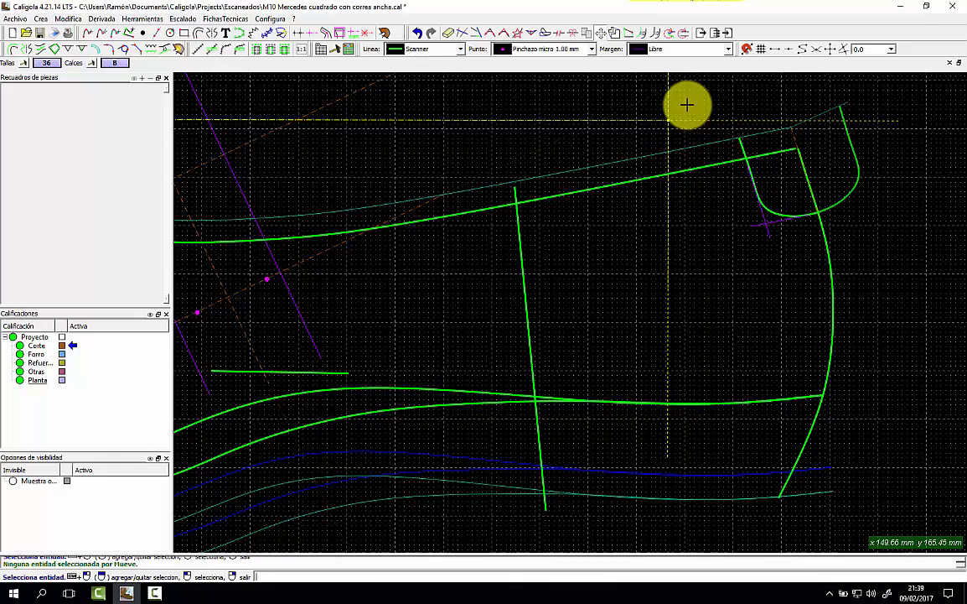
pyautogui.click(753, 172)
pyautogui.click(751, 175)
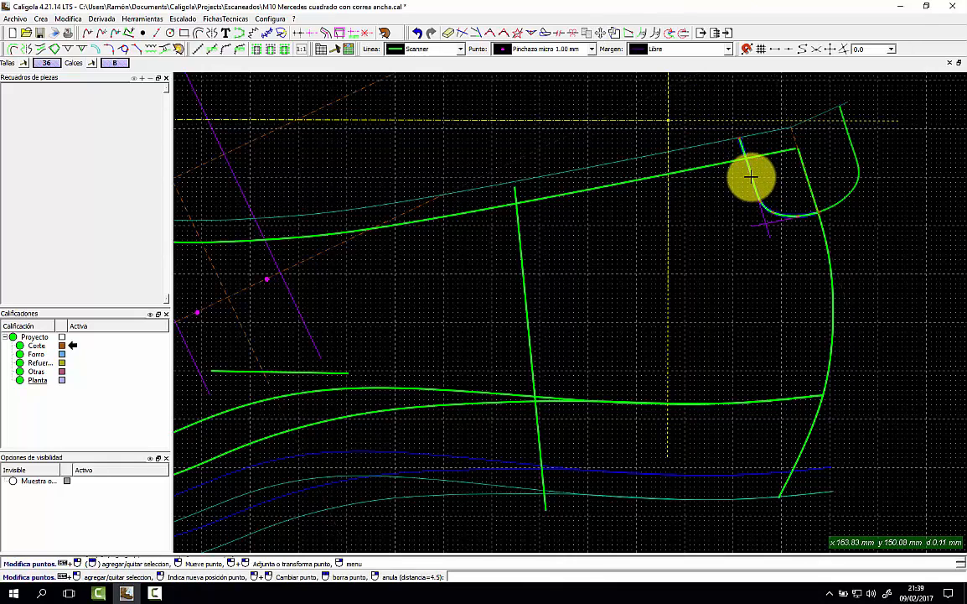
pyautogui.click(764, 175)
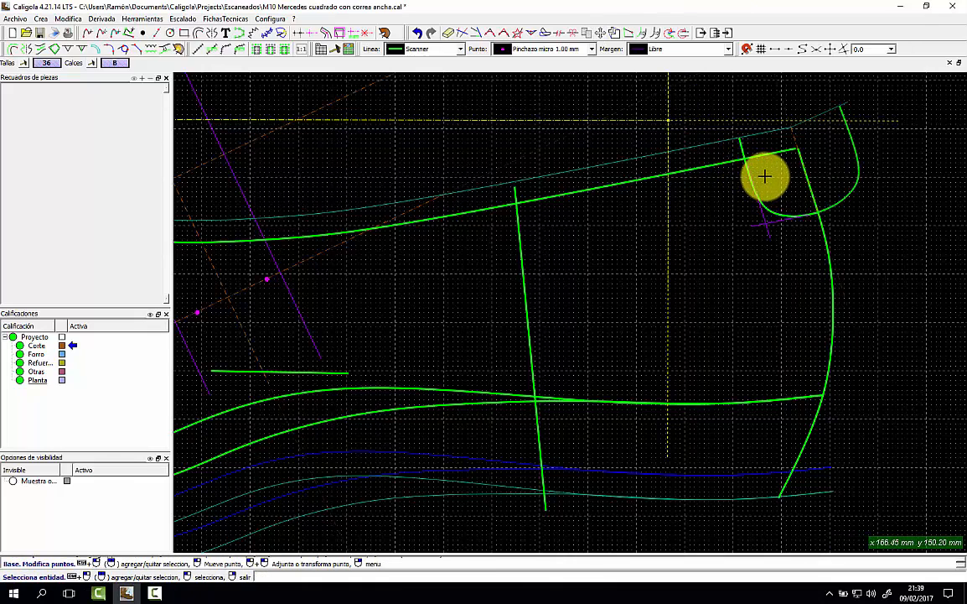
pyautogui.scroll(-3, 769, 173)
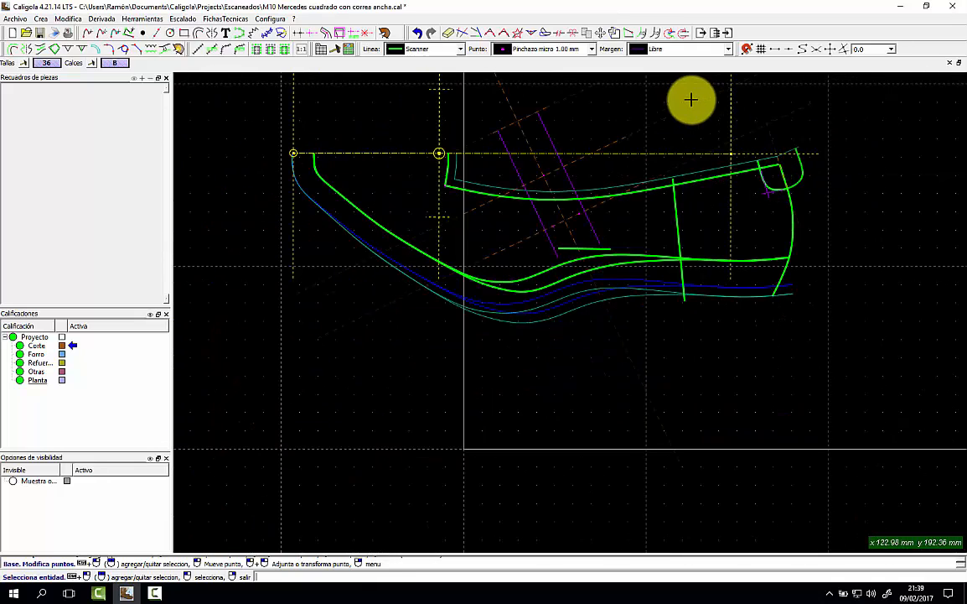
# Mirror the inner top edge above the horizontal toe axis.
pyautogui.click(48, 56)
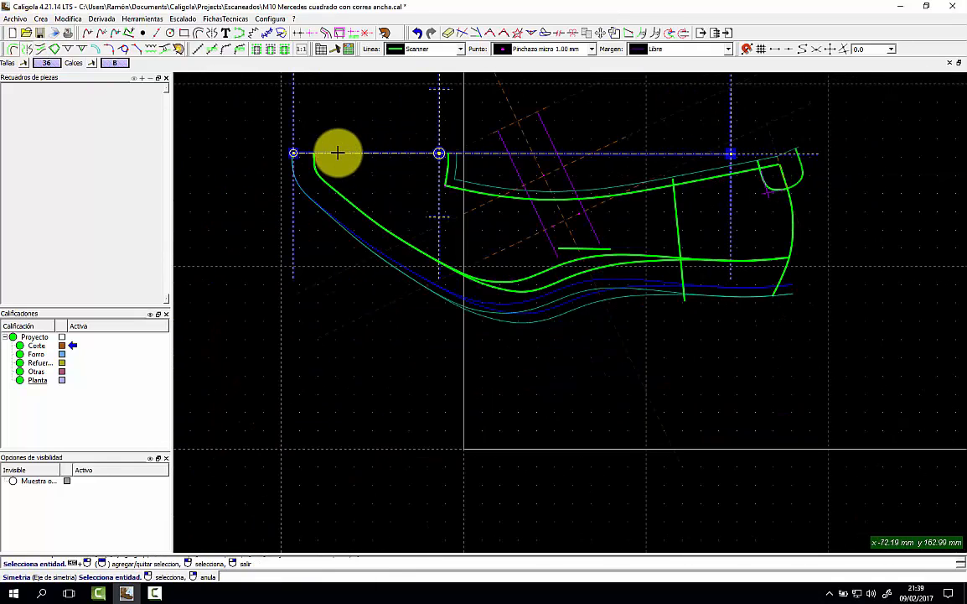
pyautogui.click(292, 152)
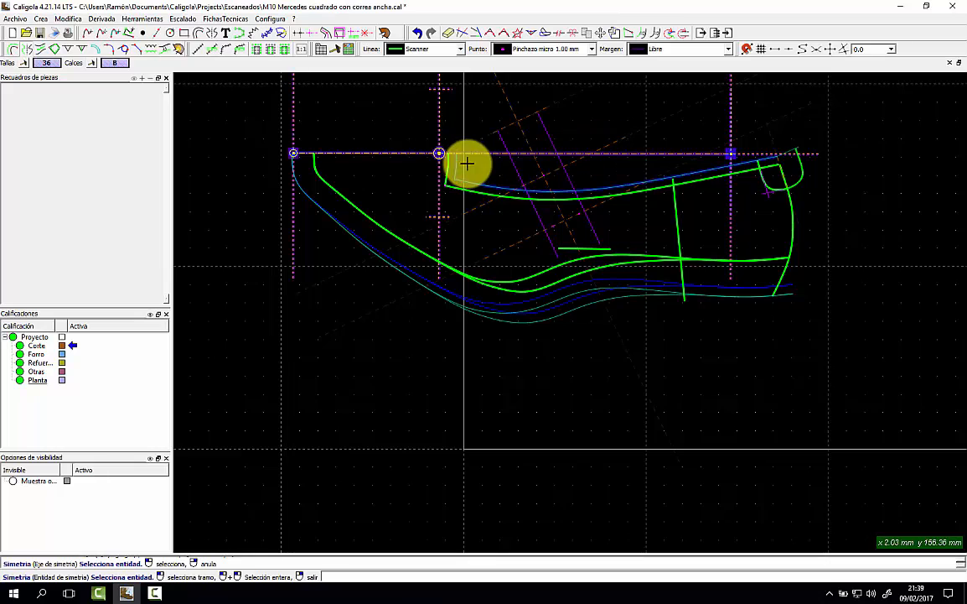
pyautogui.click(457, 156)
pyautogui.click(474, 152)
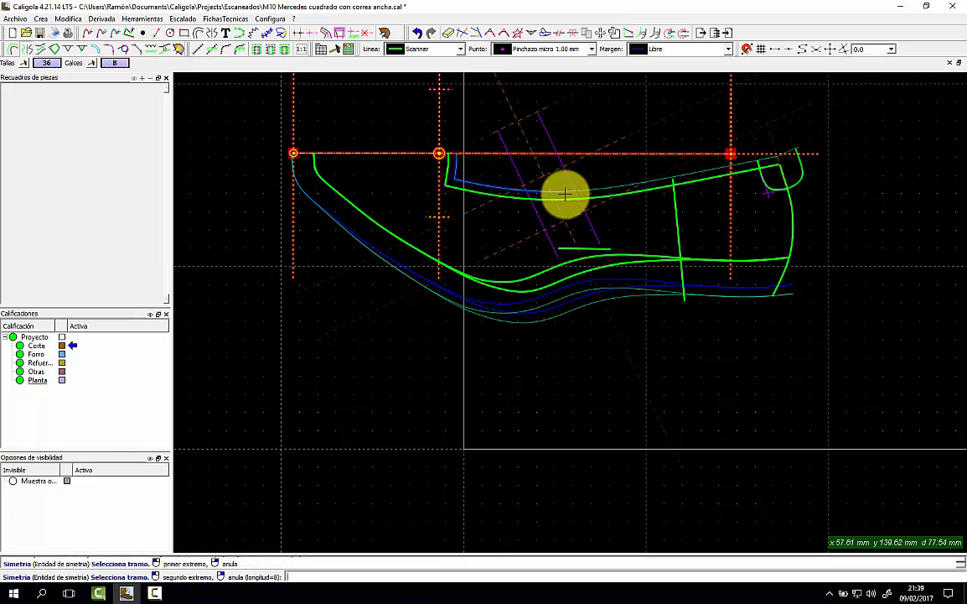
pyautogui.click(772, 138)
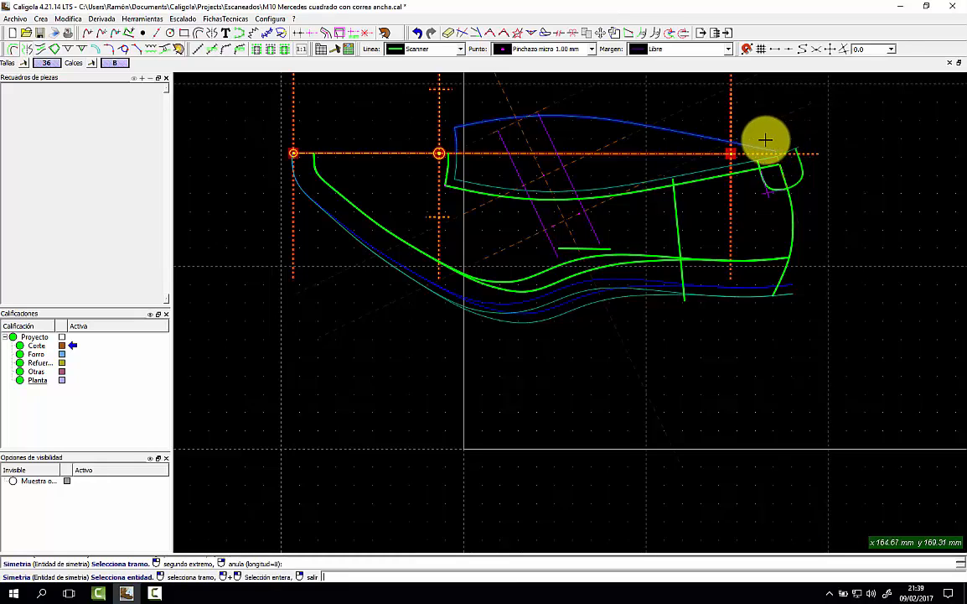
# Mirror the right toe-end curve and the lower contour above the same axis.
pyautogui.click(793, 202)
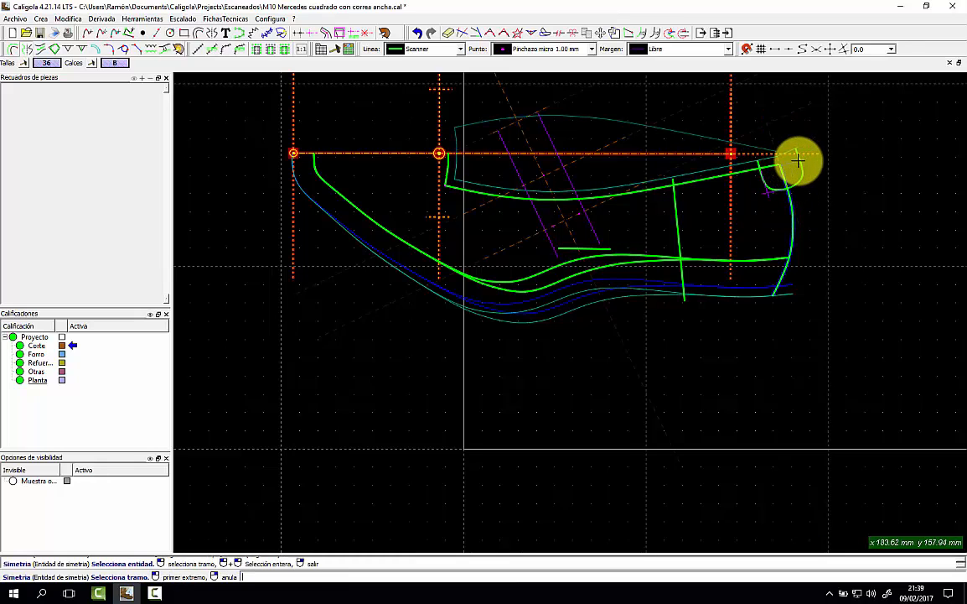
pyautogui.click(799, 157)
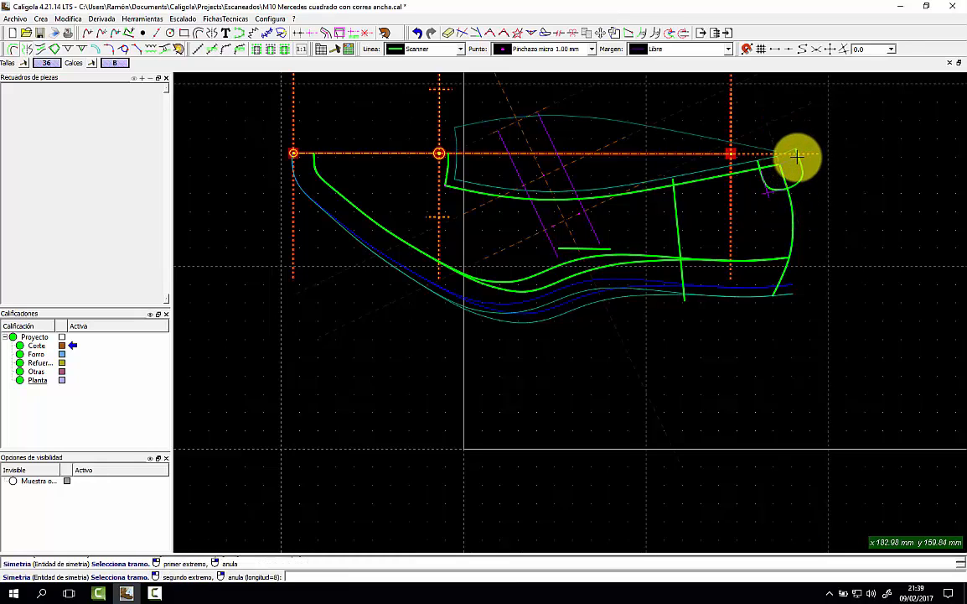
pyautogui.click(822, 325)
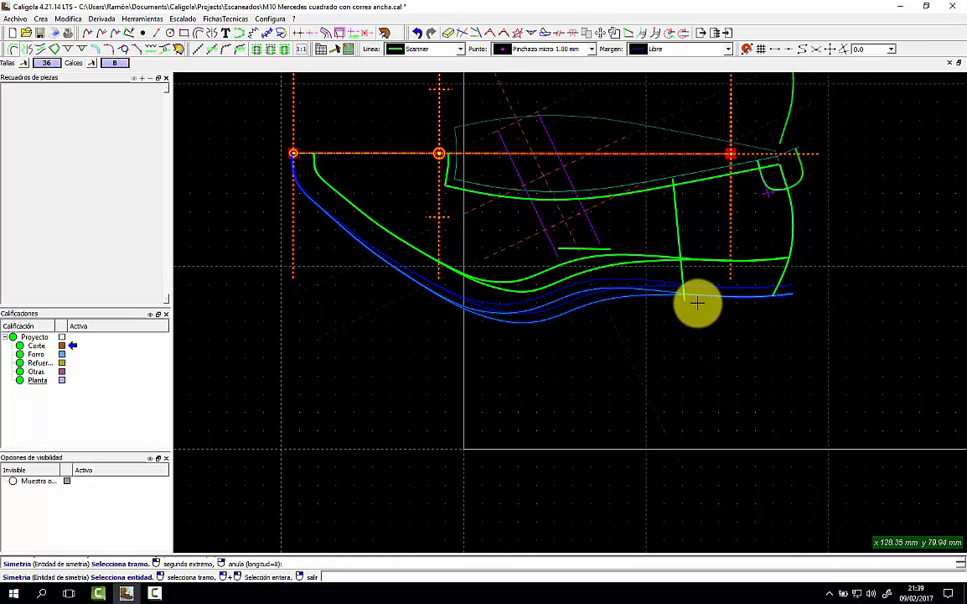
pyautogui.click(624, 299)
pyautogui.click(780, 333)
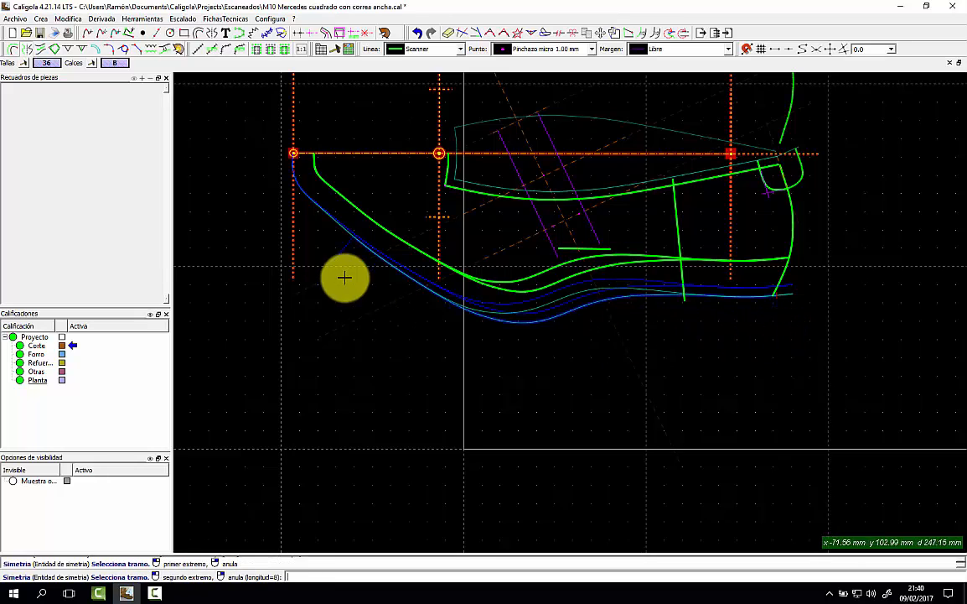
pyautogui.click(262, 154)
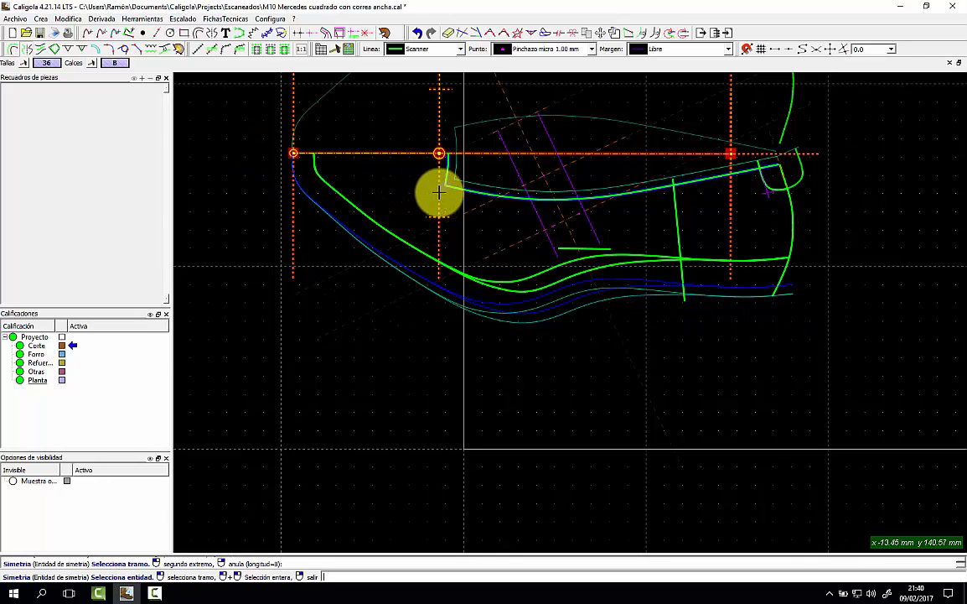
# Bring the whole mirrored outline into view and exit the mirroring command.
pyautogui.scroll(2, 439, 191)
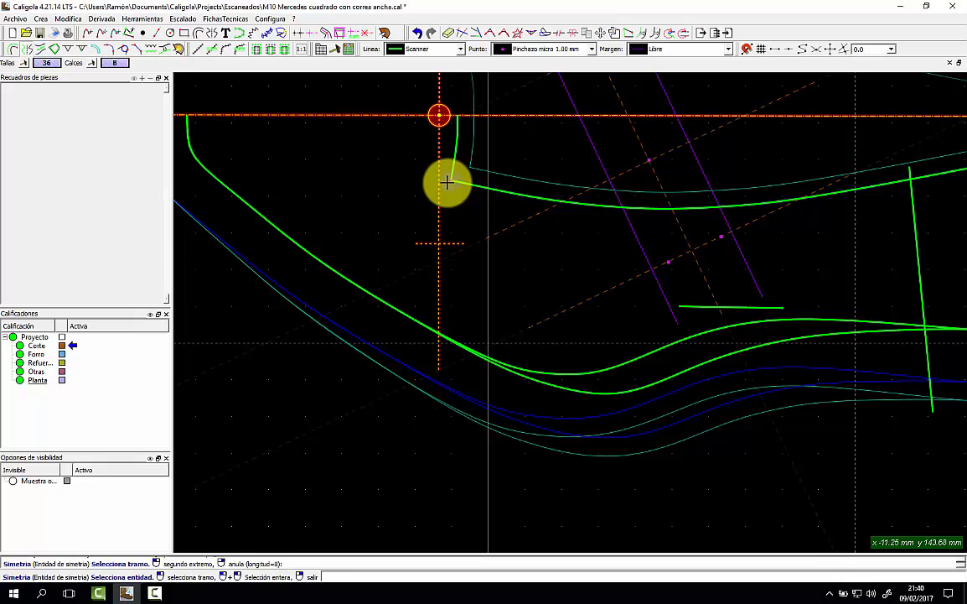
pyautogui.scroll(-2, 447, 183)
pyautogui.scroll(-1, 460, 148)
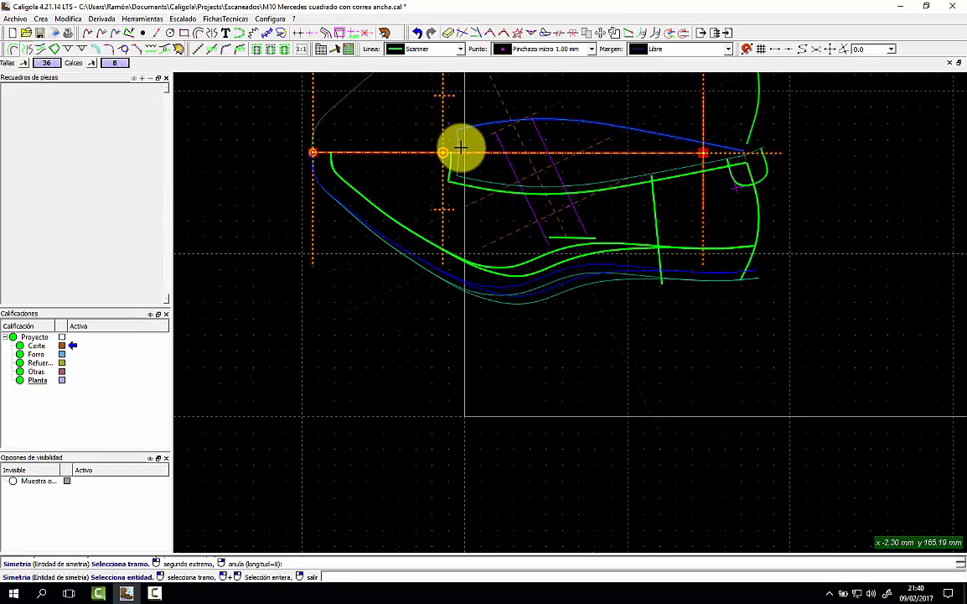
pyautogui.moveTo(466, 145); pyautogui.dragTo(447, 273, button='middle')
pyautogui.click(447, 274)
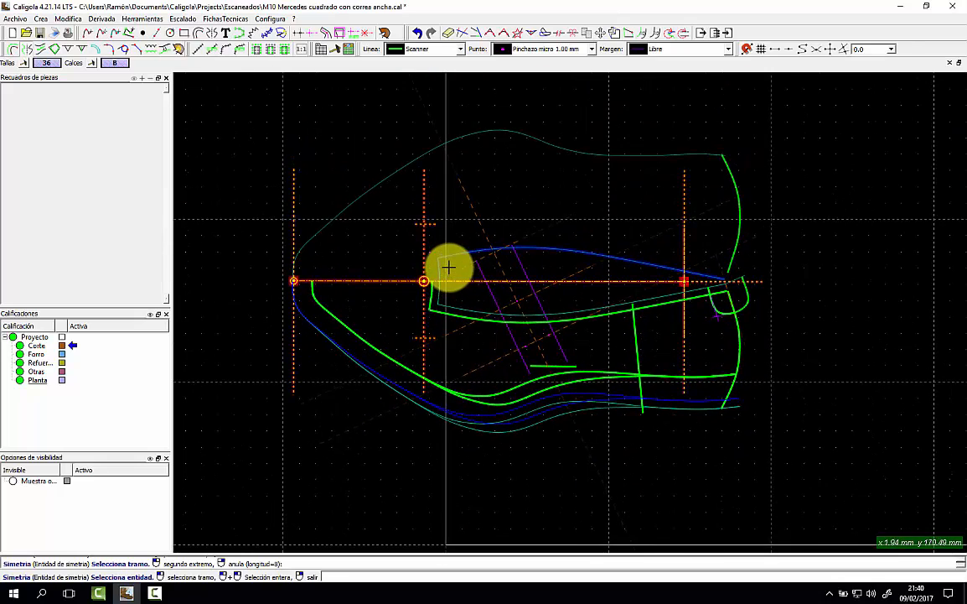
pyautogui.rightClick(399, 232)
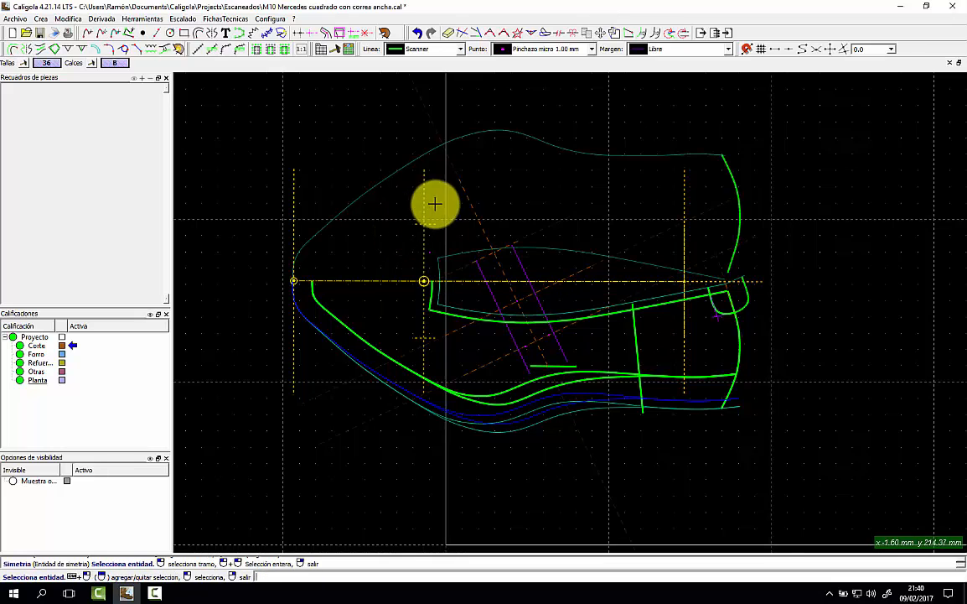
# Place a 6.00 × 5.00 mm V notch where the toe axis crosses the upper outline.
pyautogui.click(69, 50)
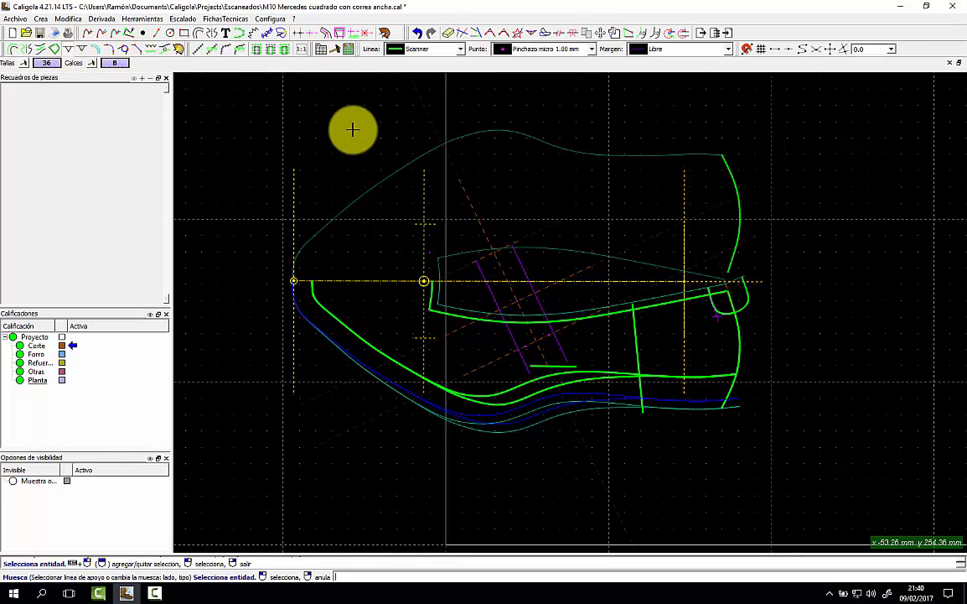
pyautogui.click(426, 156)
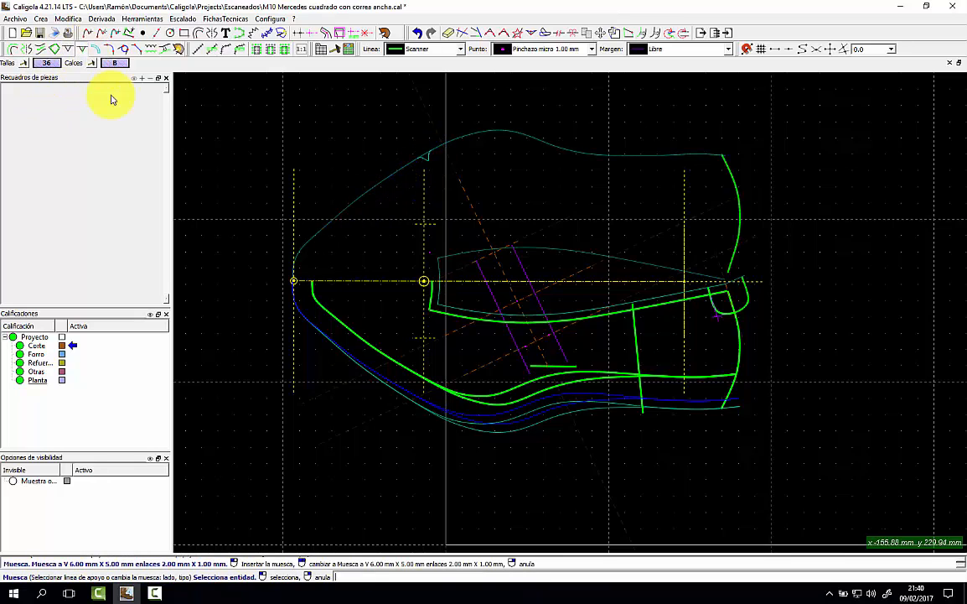
pyautogui.click(327, 281)
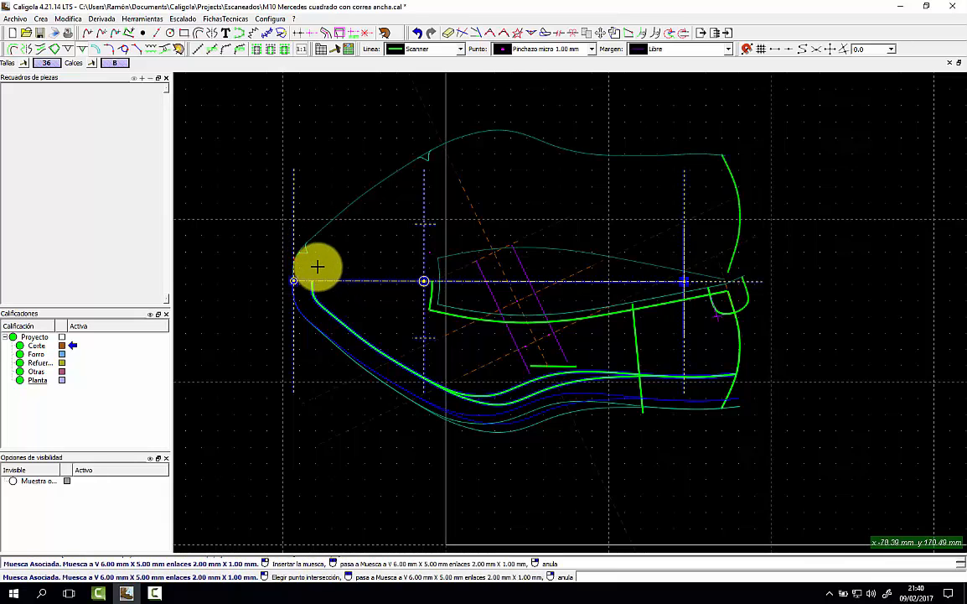
pyautogui.click(329, 280)
pyautogui.scroll(3, 327, 279)
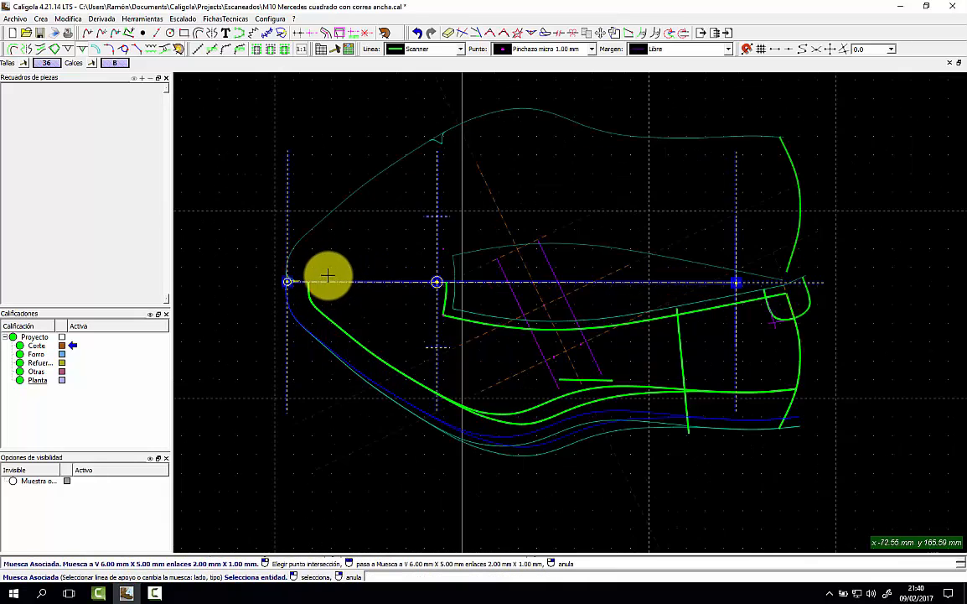
pyautogui.scroll(4, 267, 291)
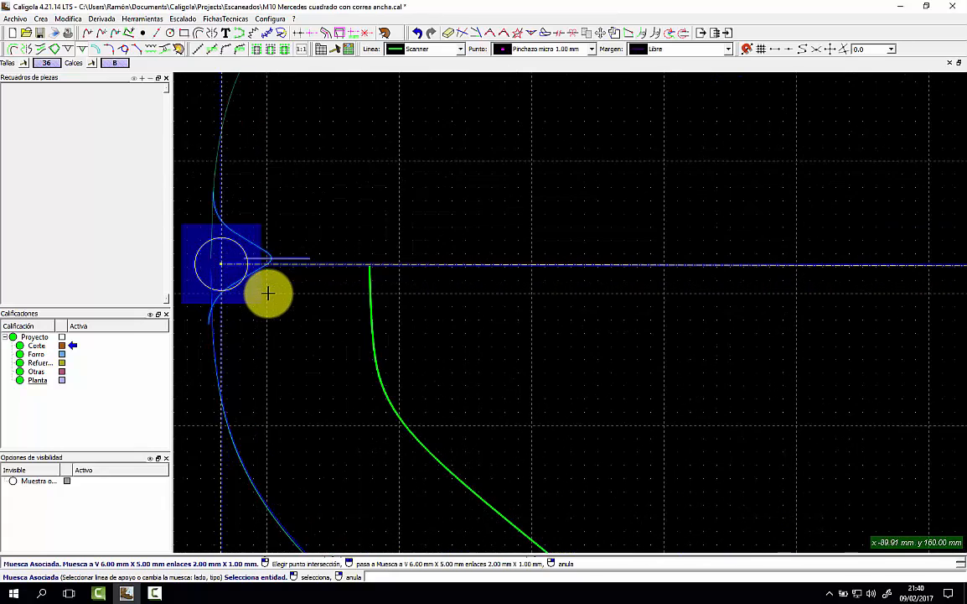
pyautogui.rightClick(294, 287)
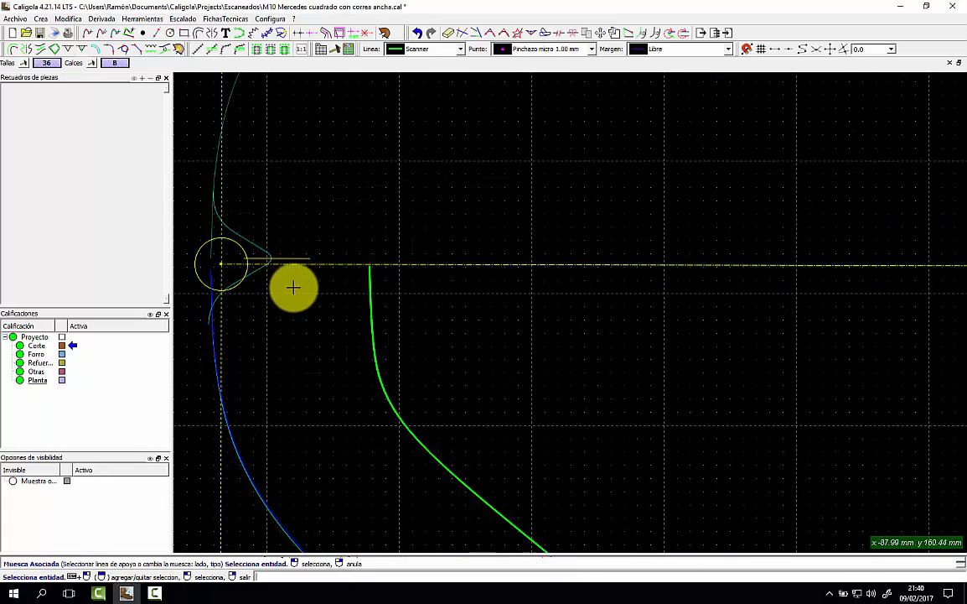
pyautogui.click(599, 35)
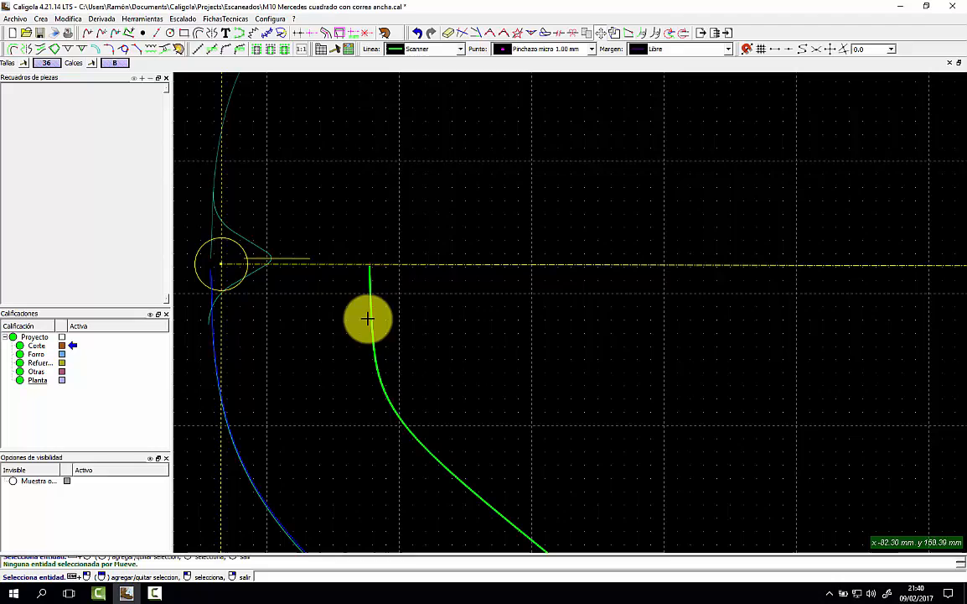
# Move the green Línea base curve's toe end point exactly onto the axis line, then recentre the view.
pyautogui.click(370, 275)
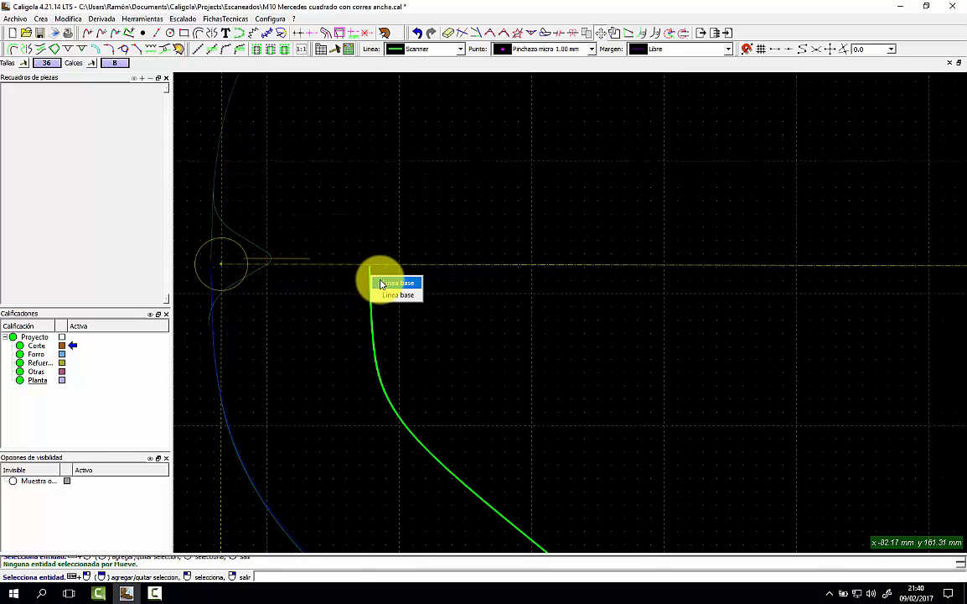
pyautogui.click(379, 285)
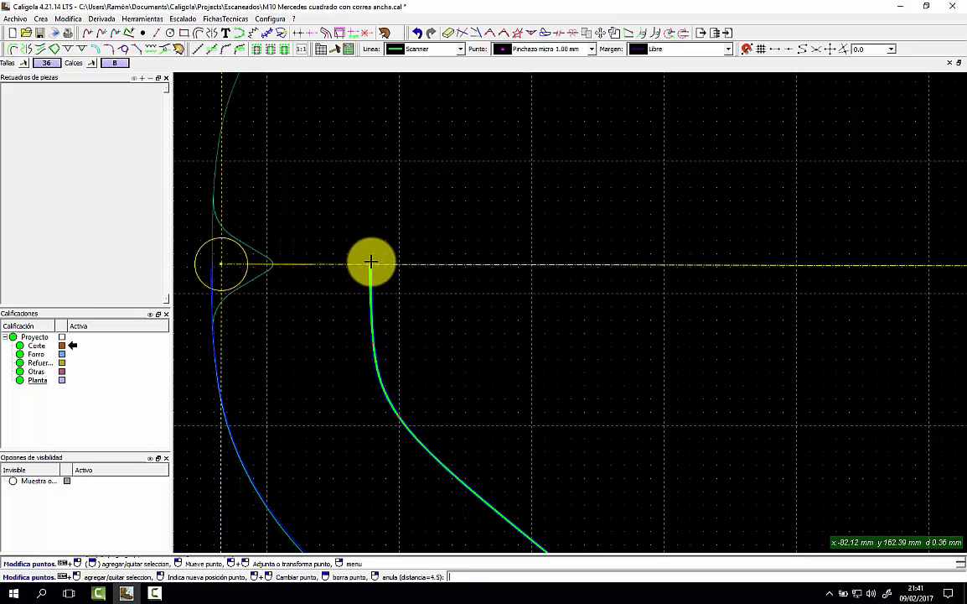
pyautogui.click(371, 261)
pyautogui.rightClick(404, 239)
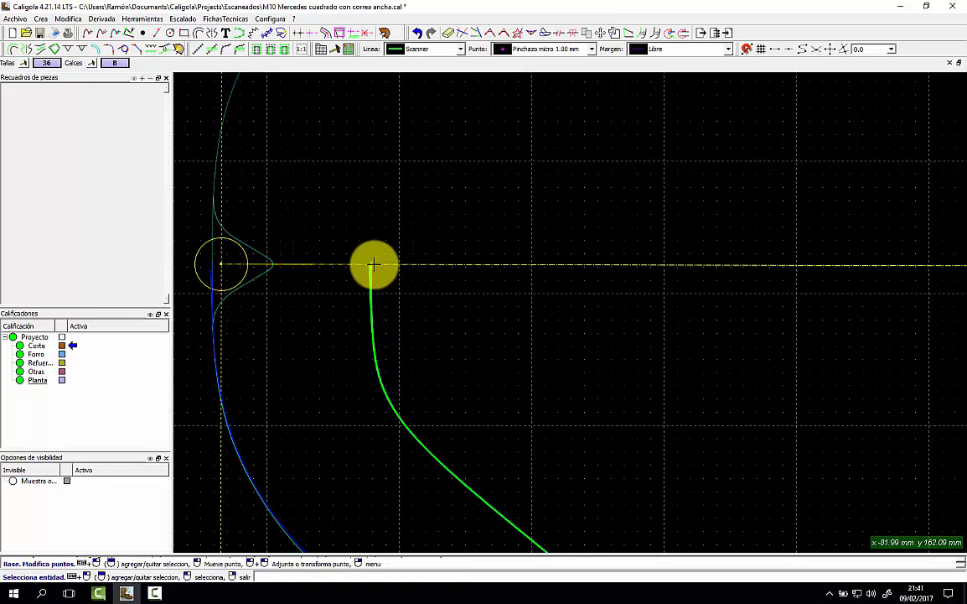
pyautogui.click(370, 270)
pyautogui.click(379, 277)
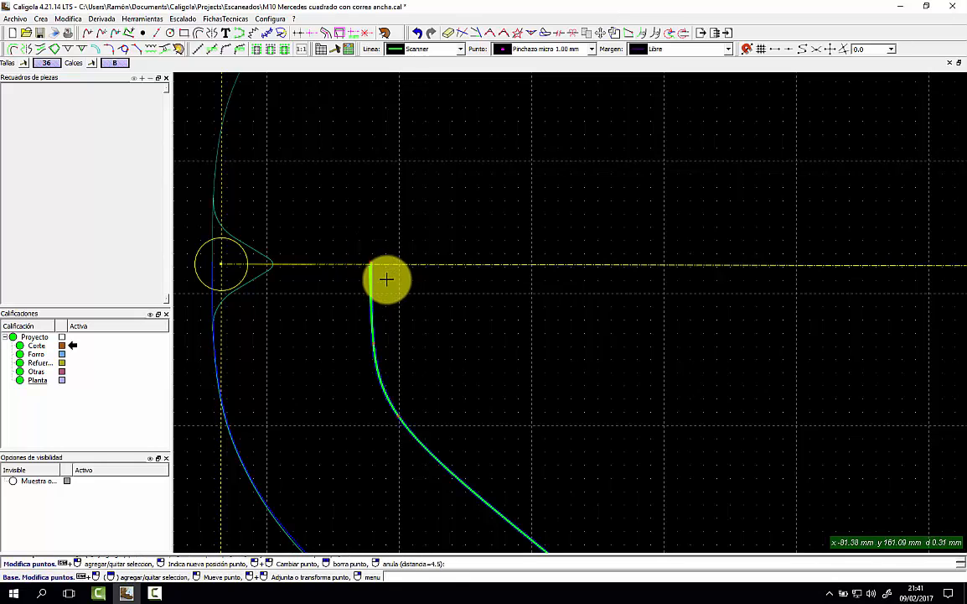
pyautogui.click(369, 267)
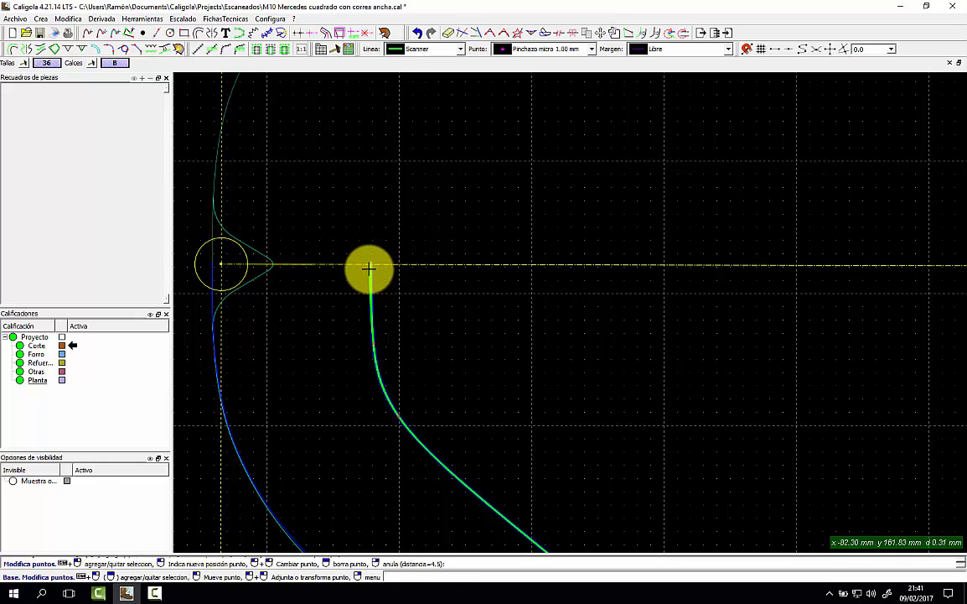
pyautogui.click(370, 267)
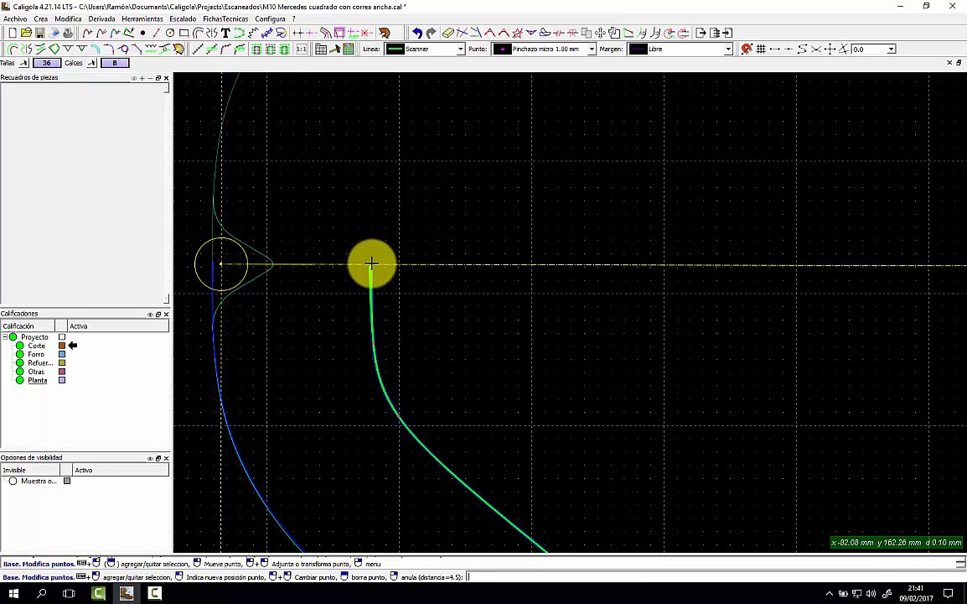
pyautogui.click(371, 264)
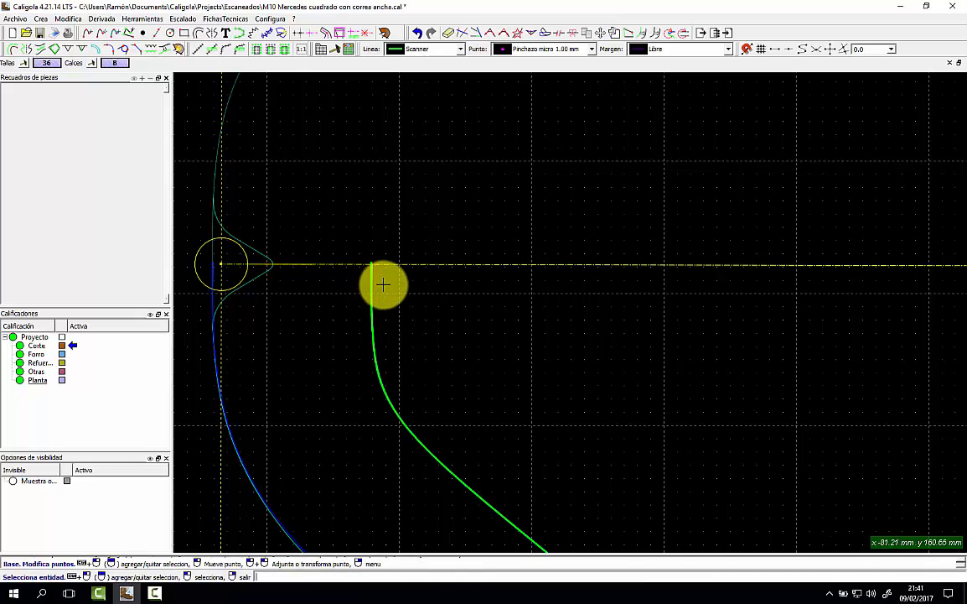
pyautogui.scroll(-3, 383, 284)
pyautogui.moveTo(595, 293)
pyautogui.mouseDown(button='middle')
pyautogui.moveTo(583, 285)
pyautogui.moveTo(501, 318)
pyautogui.mouseUp(button='middle')
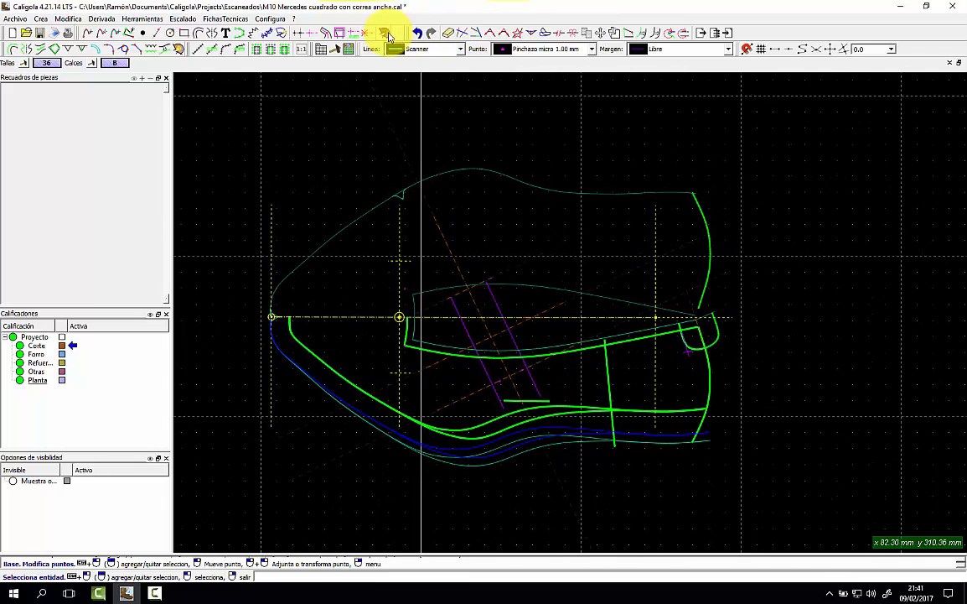
# Build a closed Corte piece from the outline lines, mirrored about the Eje principal.
pyautogui.click(386, 34)
pyautogui.click(365, 44)
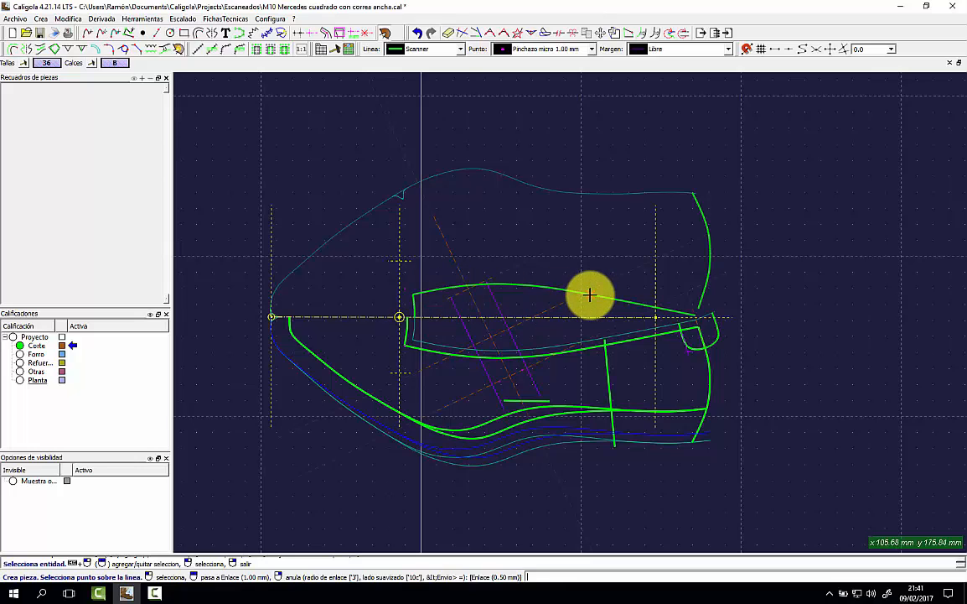
pyautogui.click(590, 295)
pyautogui.click(571, 196)
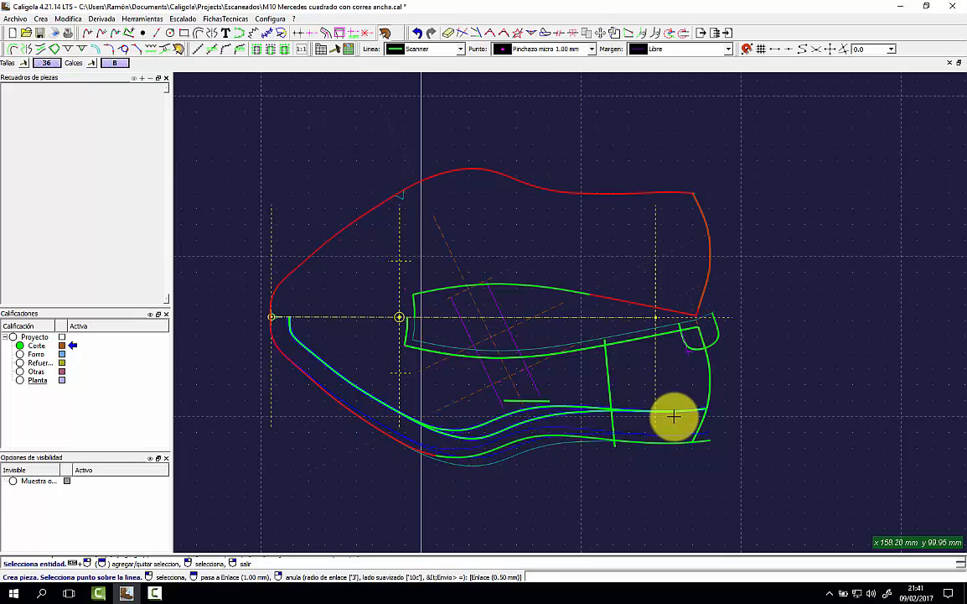
pyautogui.click(712, 321)
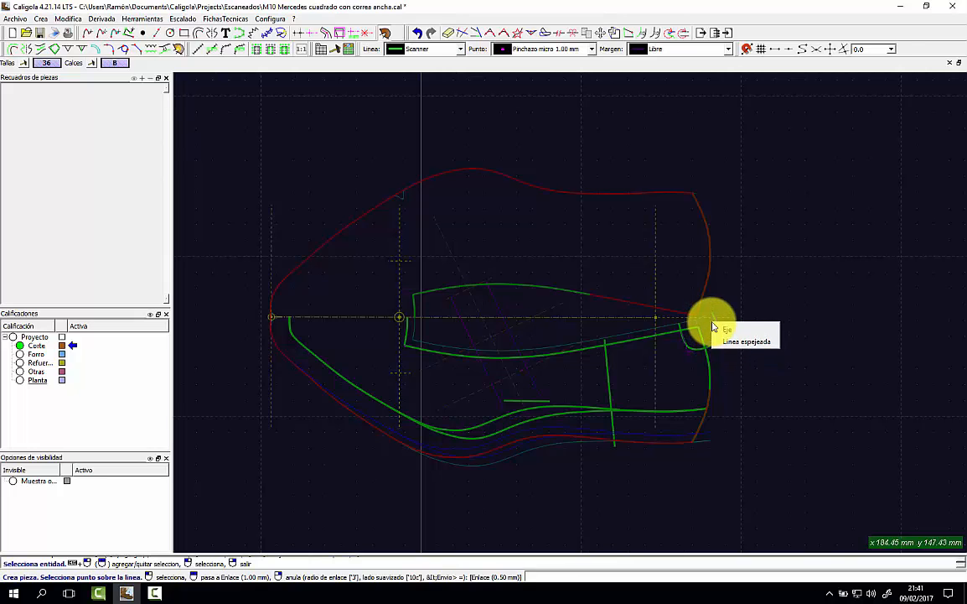
pyautogui.click(723, 340)
pyautogui.click(713, 323)
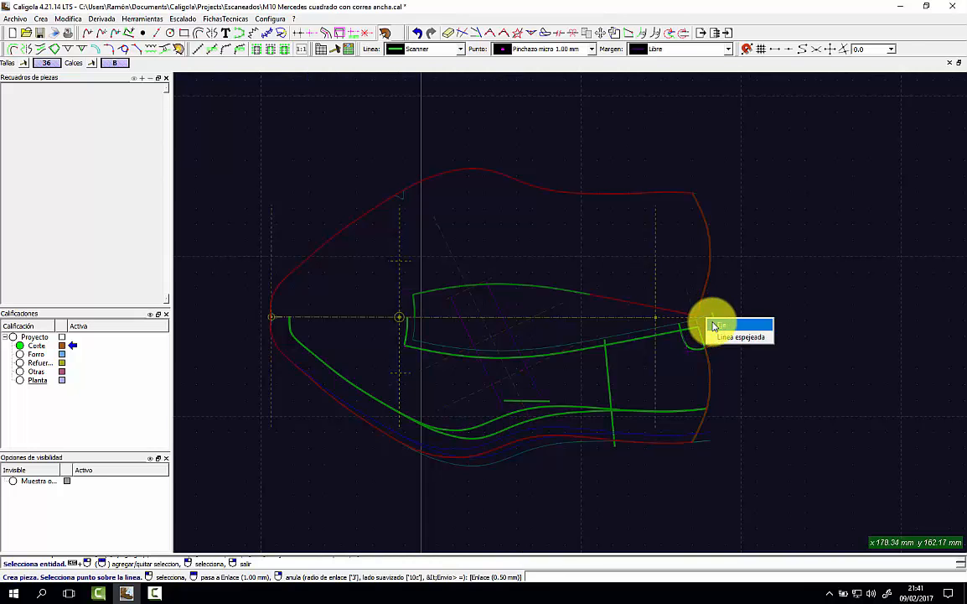
pyautogui.click(723, 335)
pyautogui.click(647, 331)
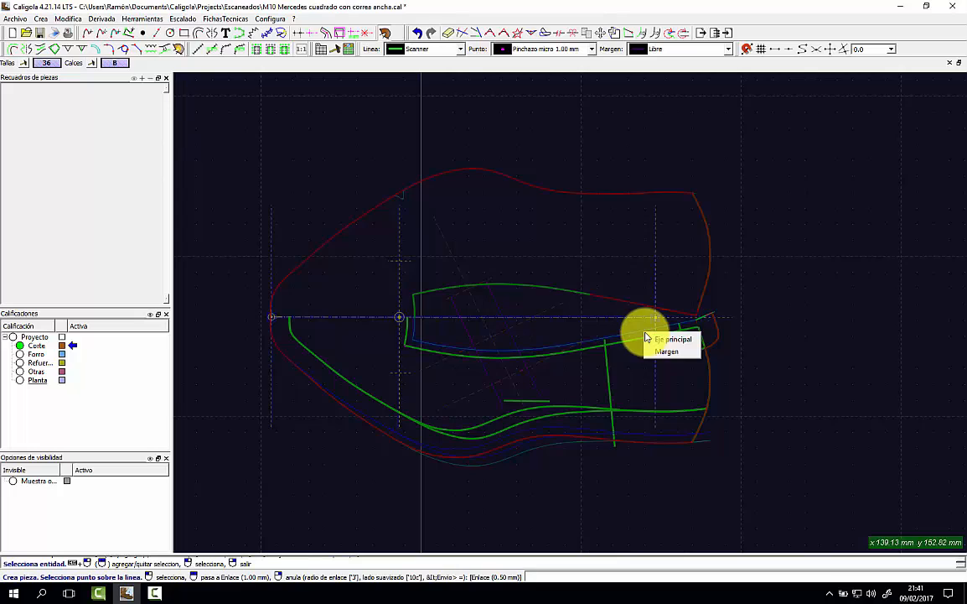
pyautogui.click(662, 339)
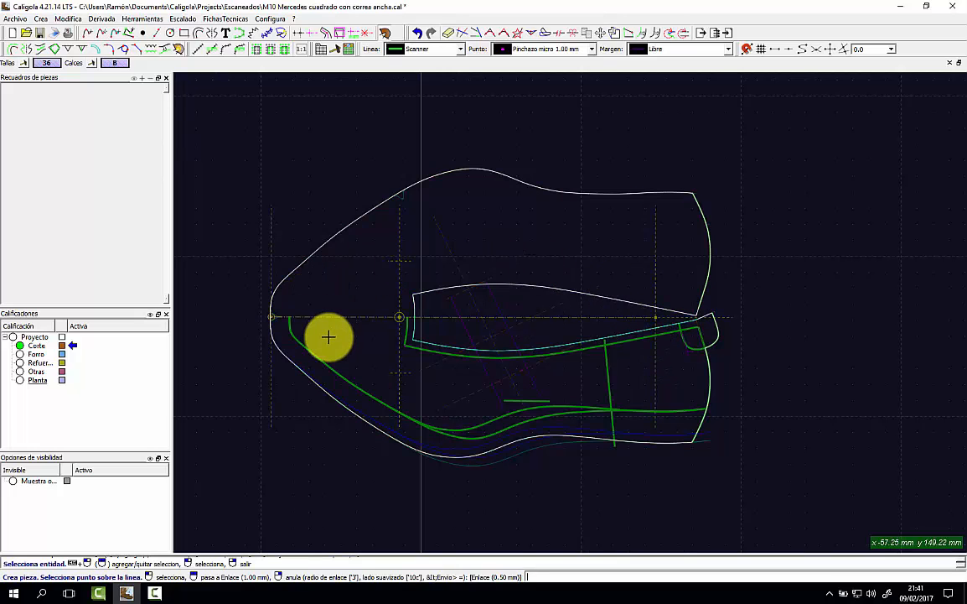
pyautogui.click(345, 300)
# Name the piece Chancla with material Ante rojo in its properties.
pyautogui.click(343, 300)
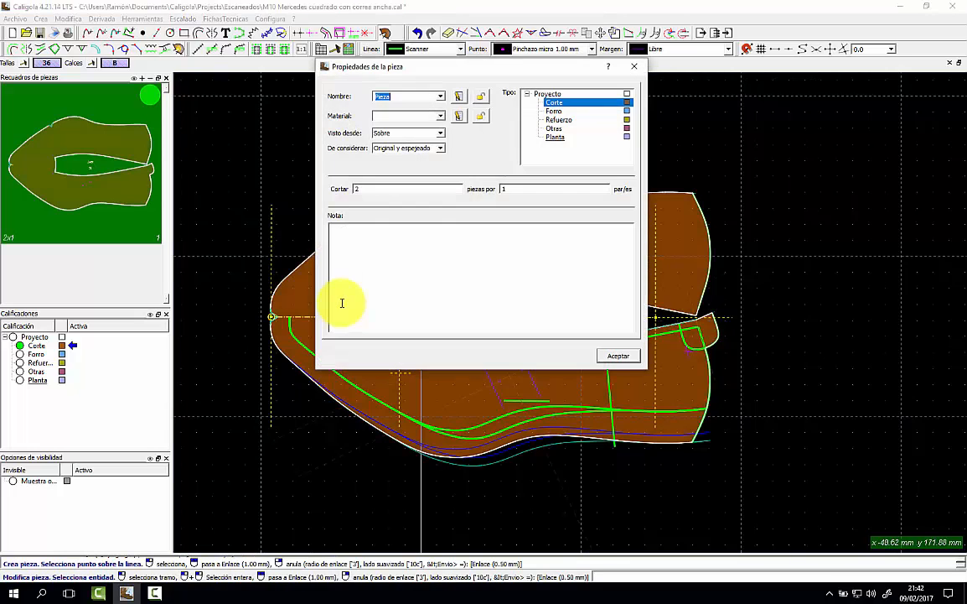
pyautogui.click(439, 96)
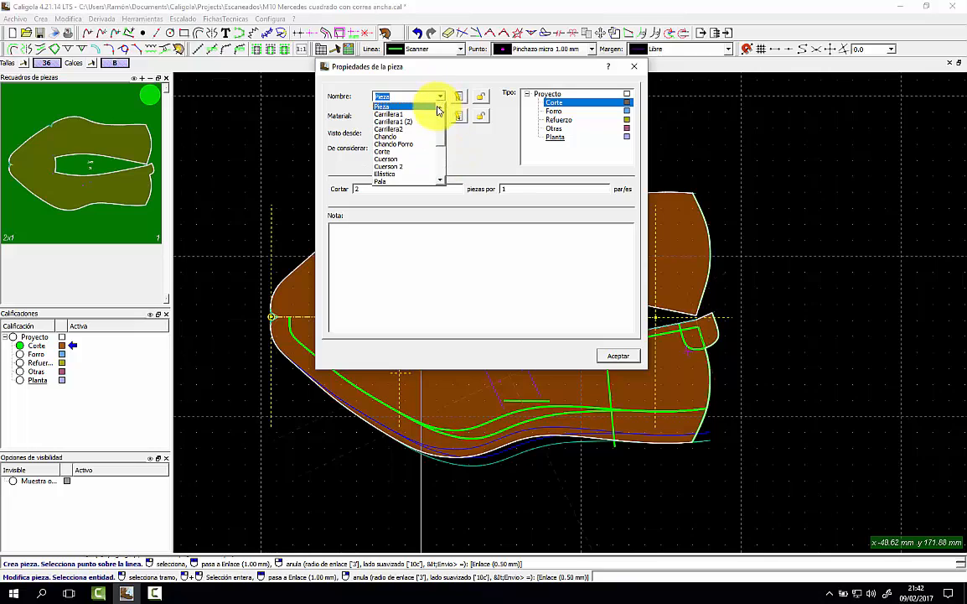
pyautogui.click(414, 137)
pyautogui.click(442, 116)
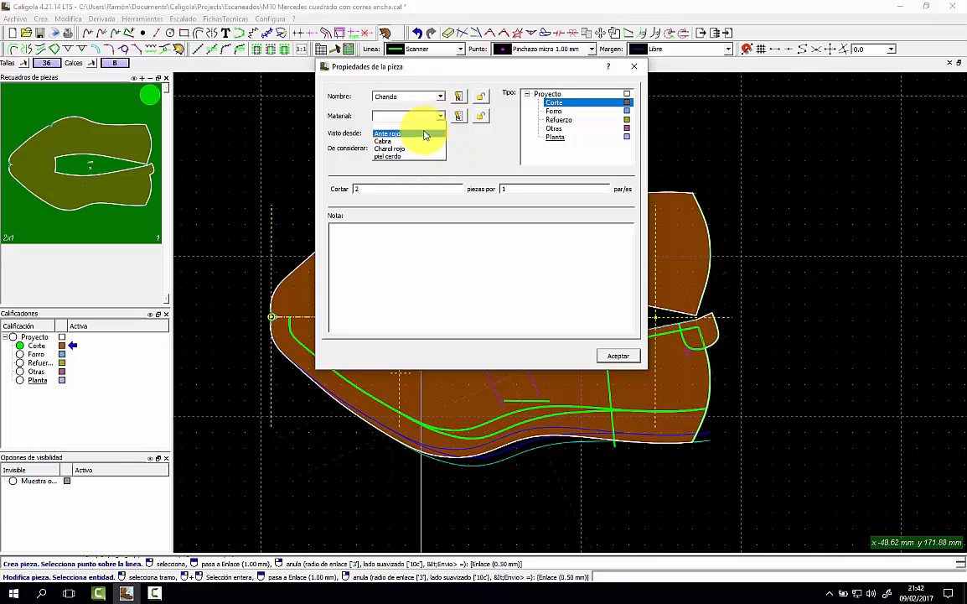
pyautogui.click(421, 130)
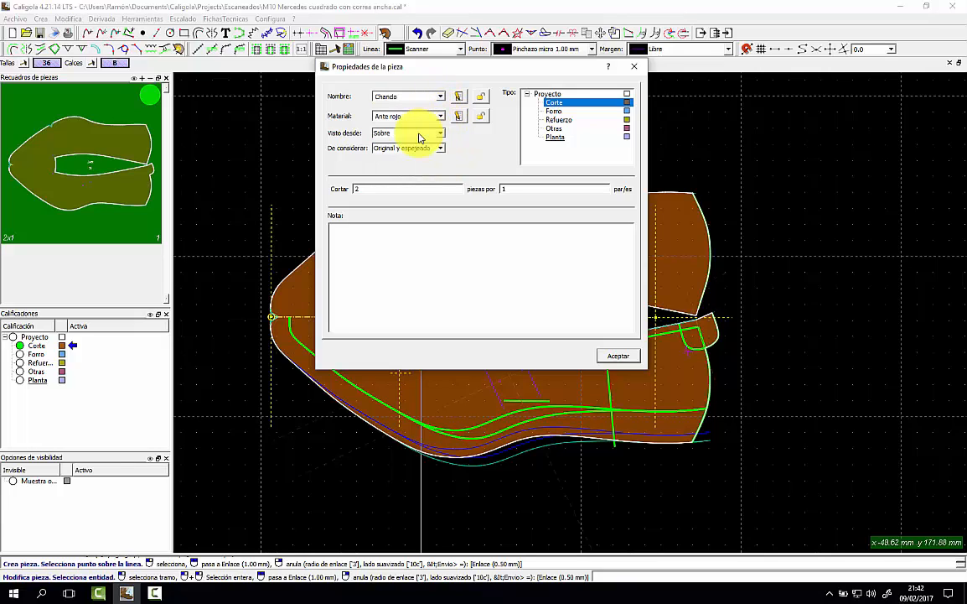
pyautogui.click(618, 356)
# Leave piece editing and toggle the Chancla piece's fill on and off.
pyautogui.rightClick(360, 323)
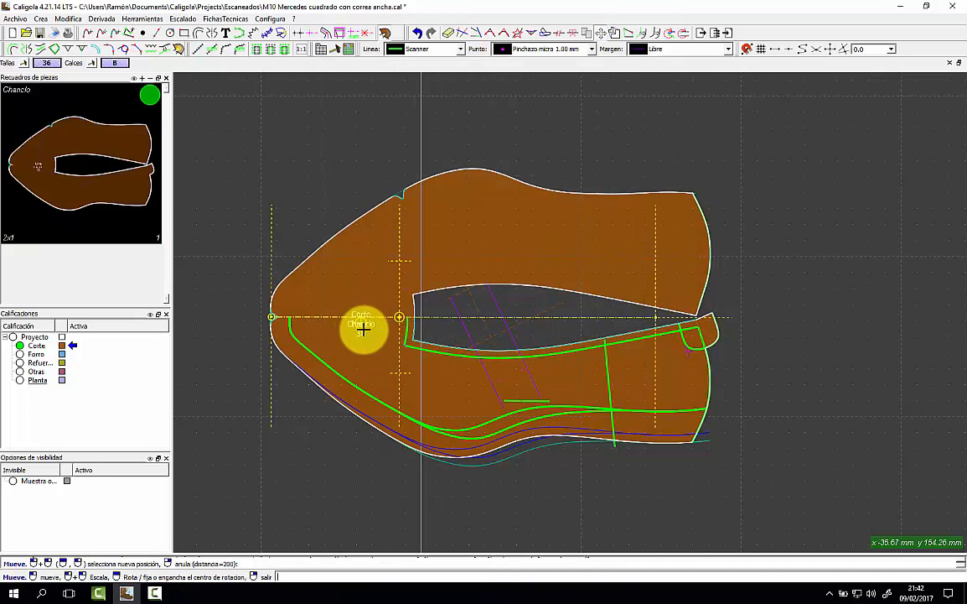
pyautogui.click(112, 157)
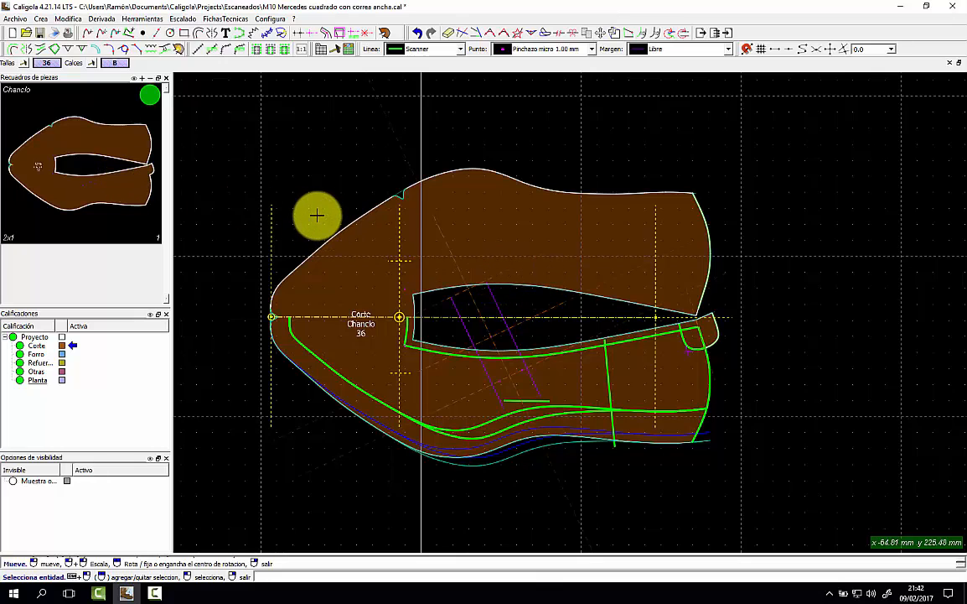
pyautogui.click(156, 95)
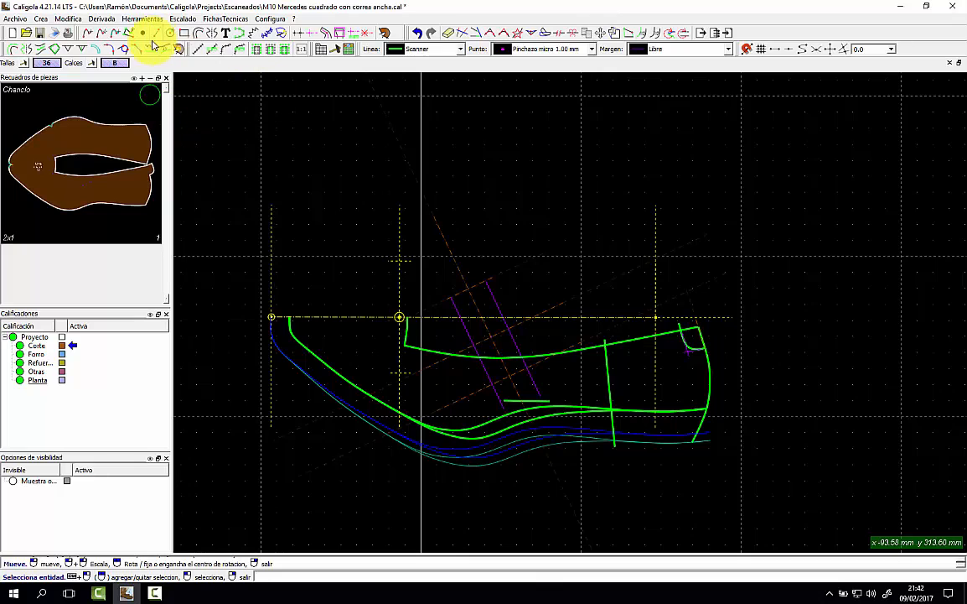
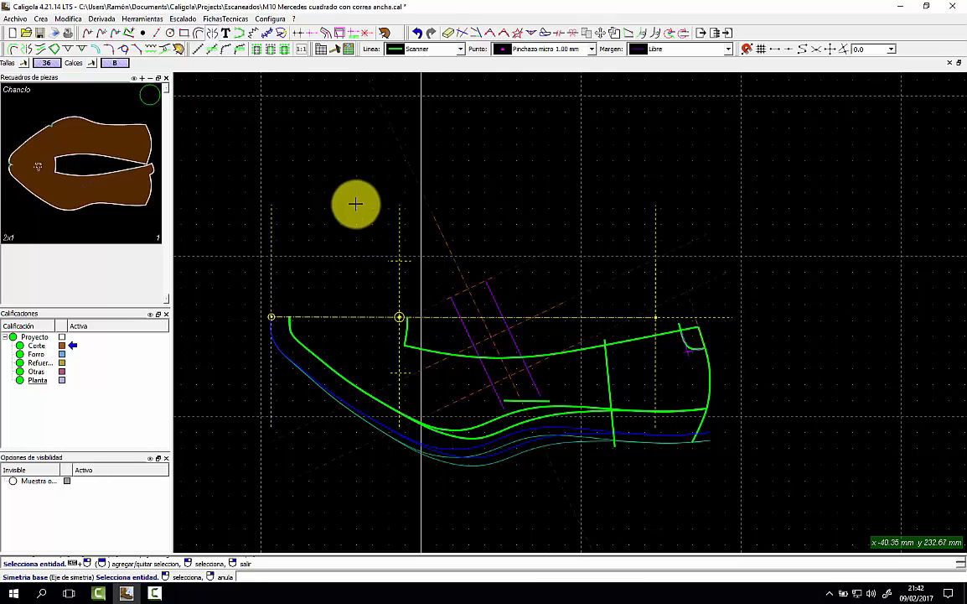
# Place two short marks on the two slanted purple lines of the vamp.
pyautogui.click(127, 46)
pyautogui.click(100, 51)
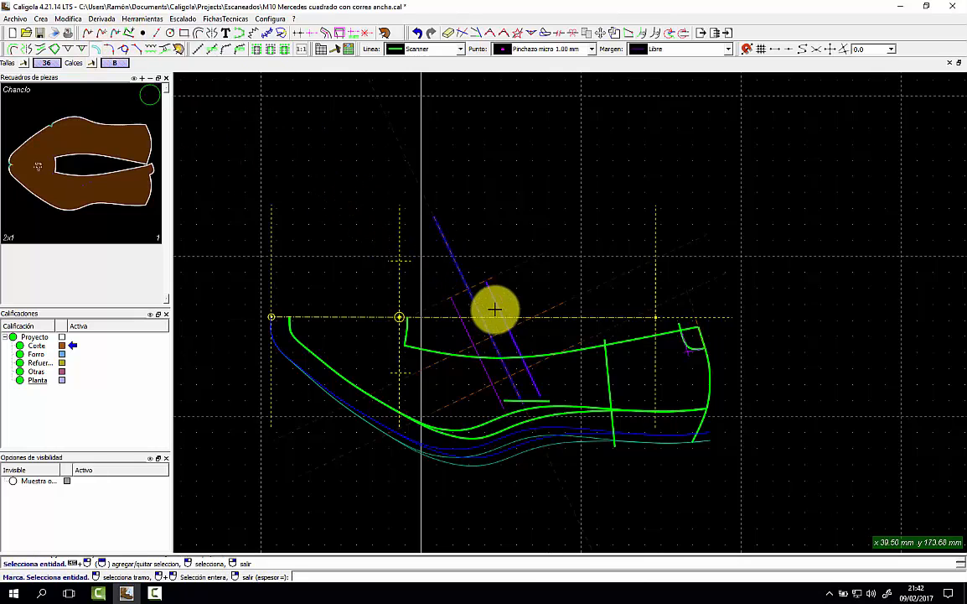
pyautogui.click(524, 363)
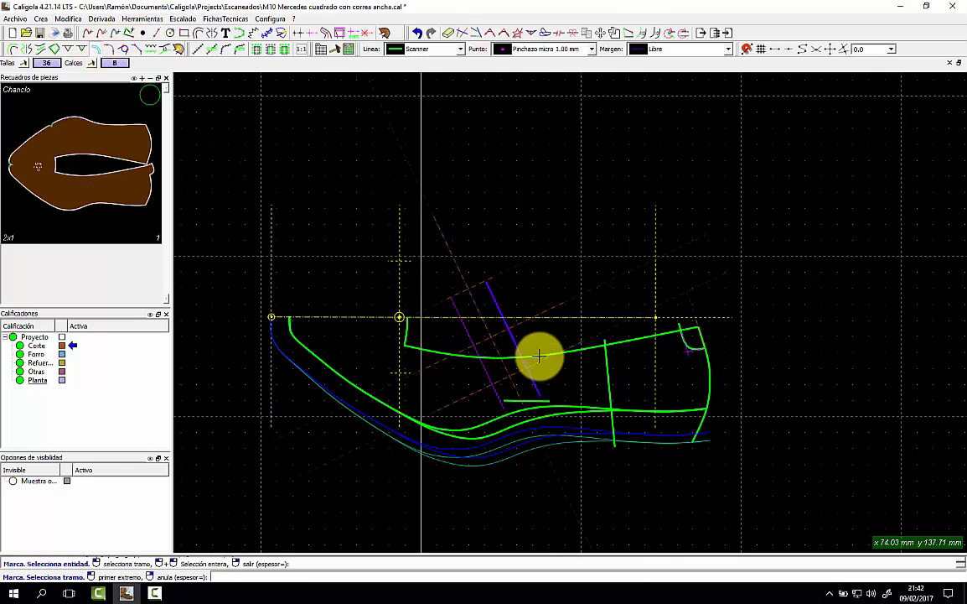
pyautogui.click(538, 358)
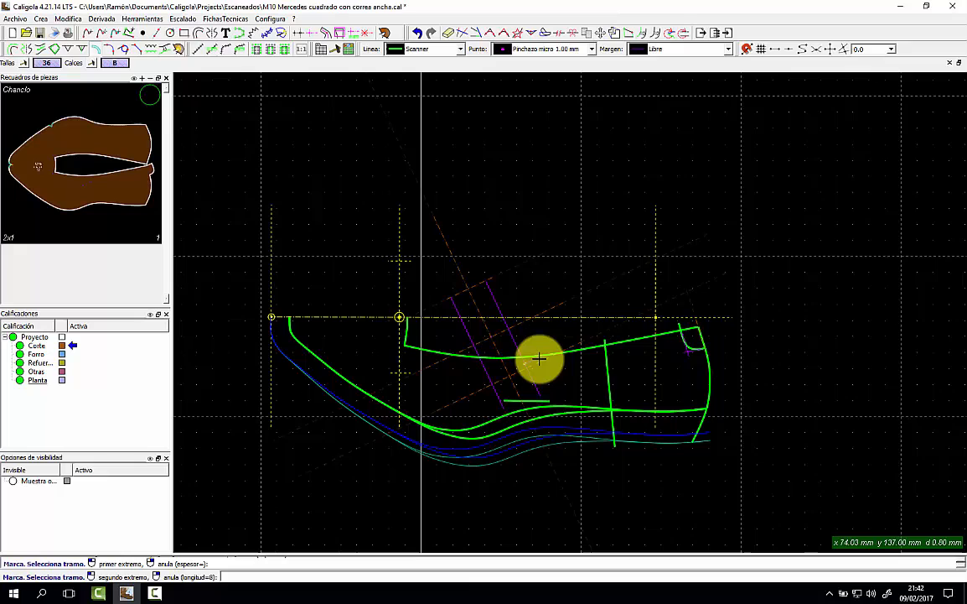
pyautogui.click(487, 364)
pyautogui.click(470, 366)
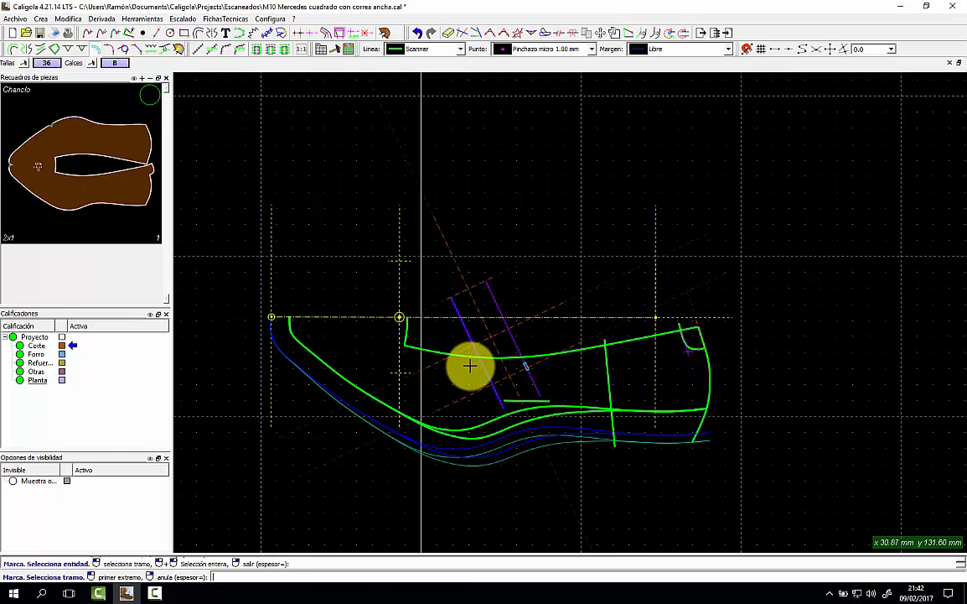
pyautogui.click(471, 371)
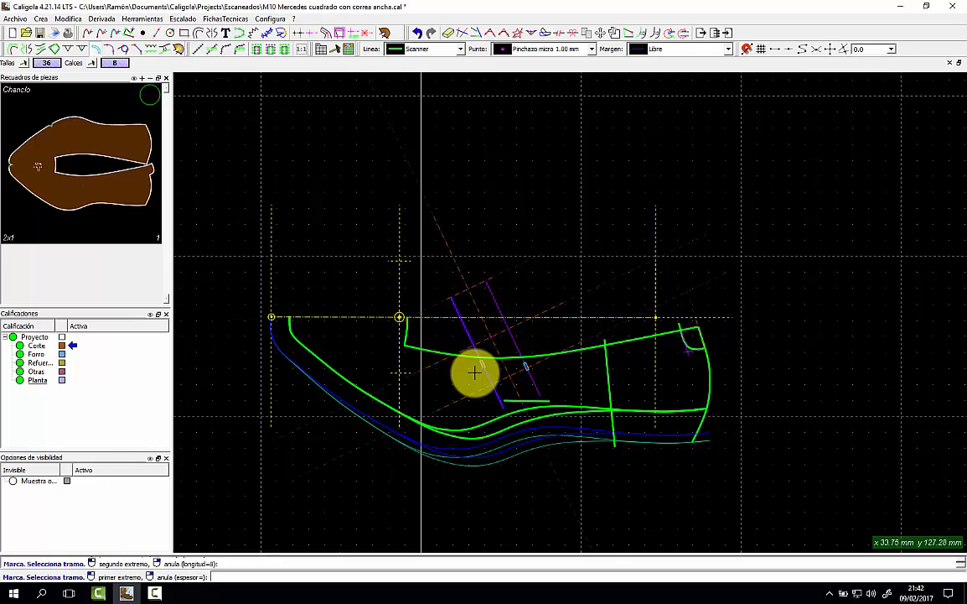
pyautogui.click(458, 374)
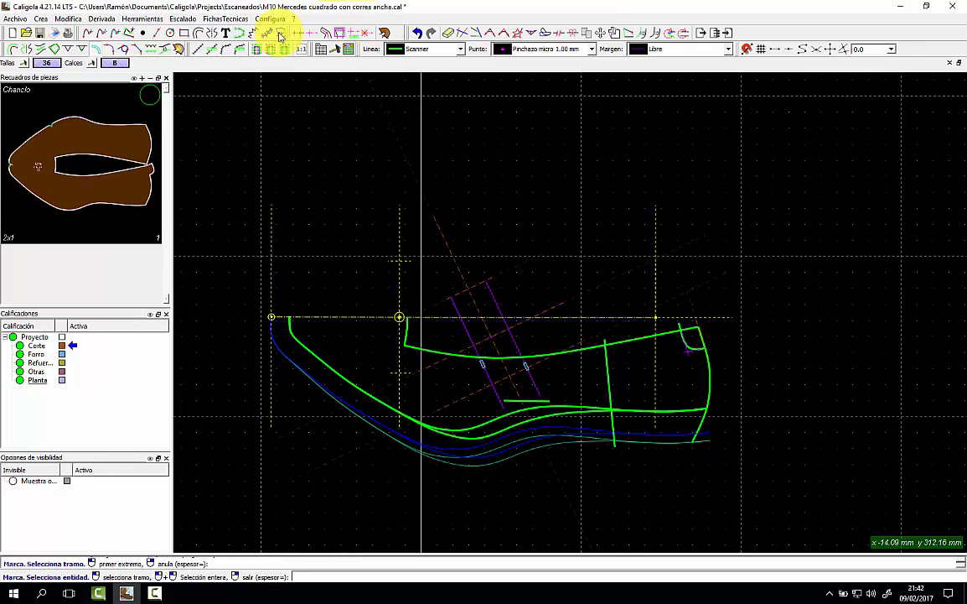
# Mirror both marks across the horizontal dashed symmetry axis and show the Chanclo piece.
pyautogui.click(211, 36)
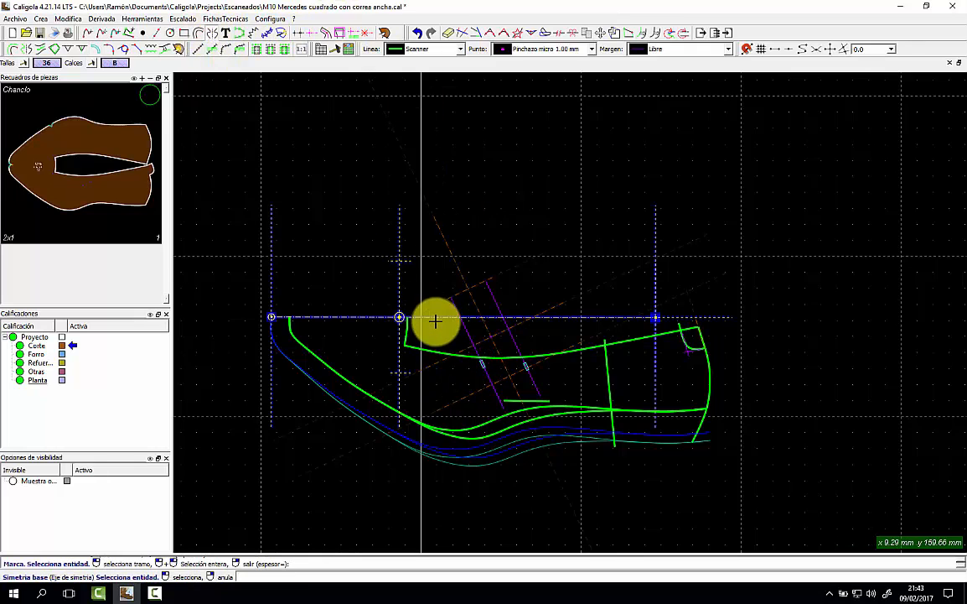
pyautogui.click(315, 317)
pyautogui.click(482, 363)
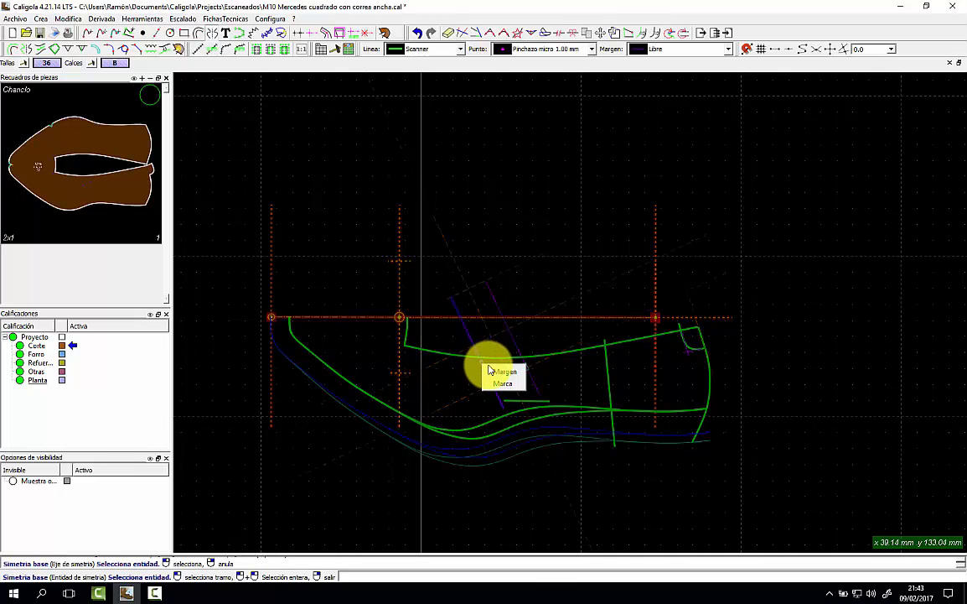
pyautogui.click(491, 379)
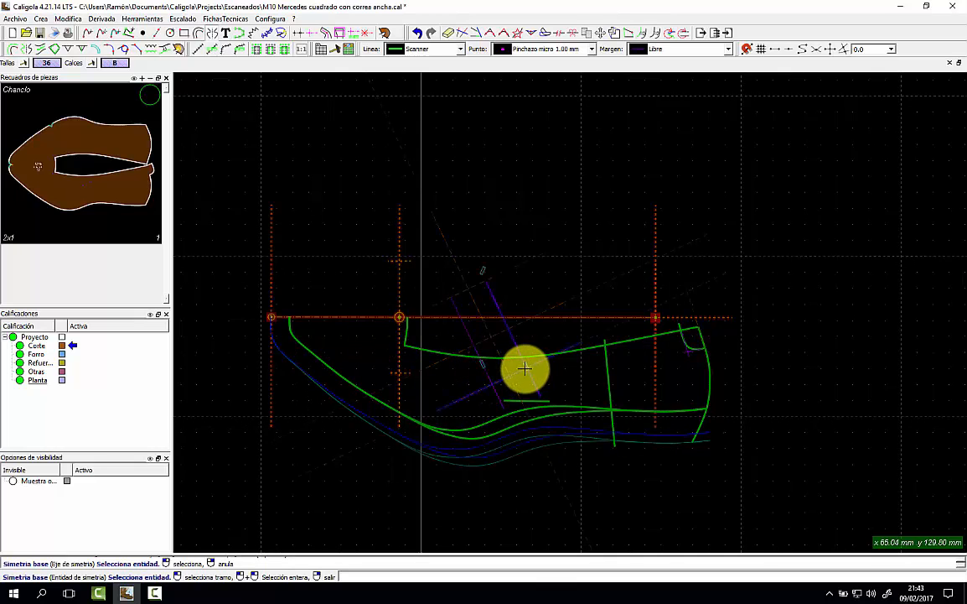
pyautogui.click(527, 369)
pyautogui.click(536, 388)
pyautogui.rightClick(558, 379)
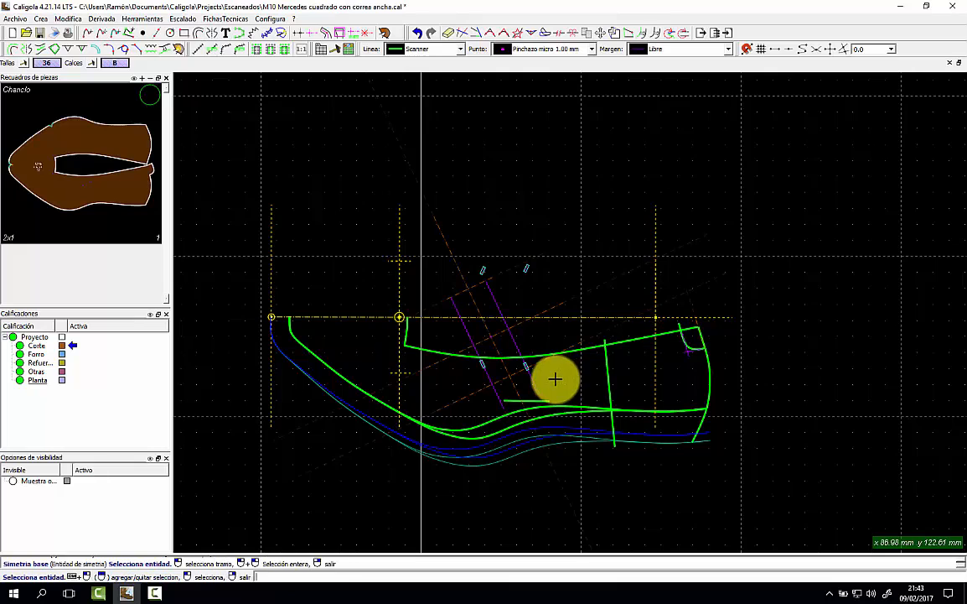
pyautogui.click(145, 98)
# Add the two mirrored marks to the Chanclo piece as Marca entries.
pyautogui.rightClick(118, 108)
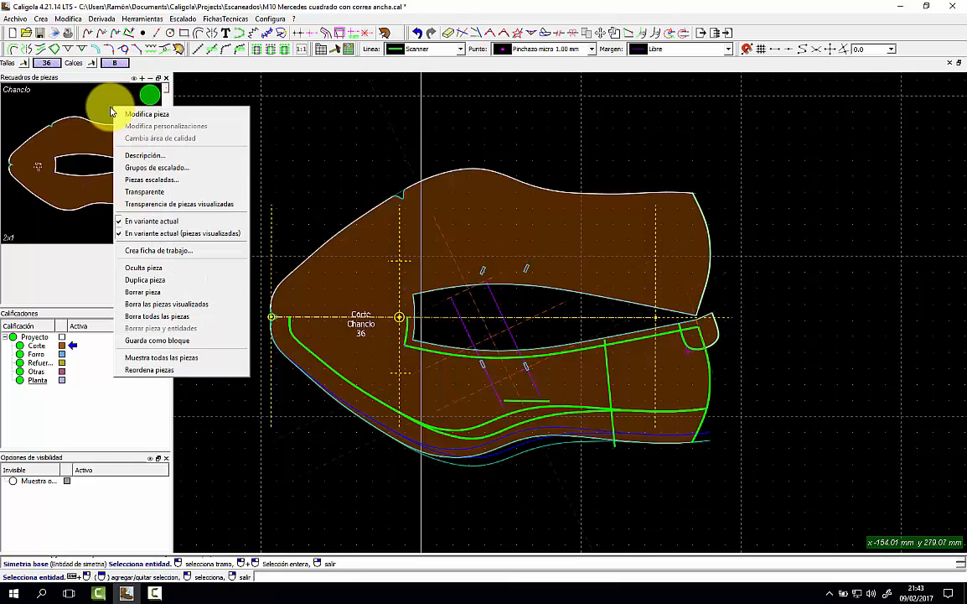
pyautogui.click(140, 105)
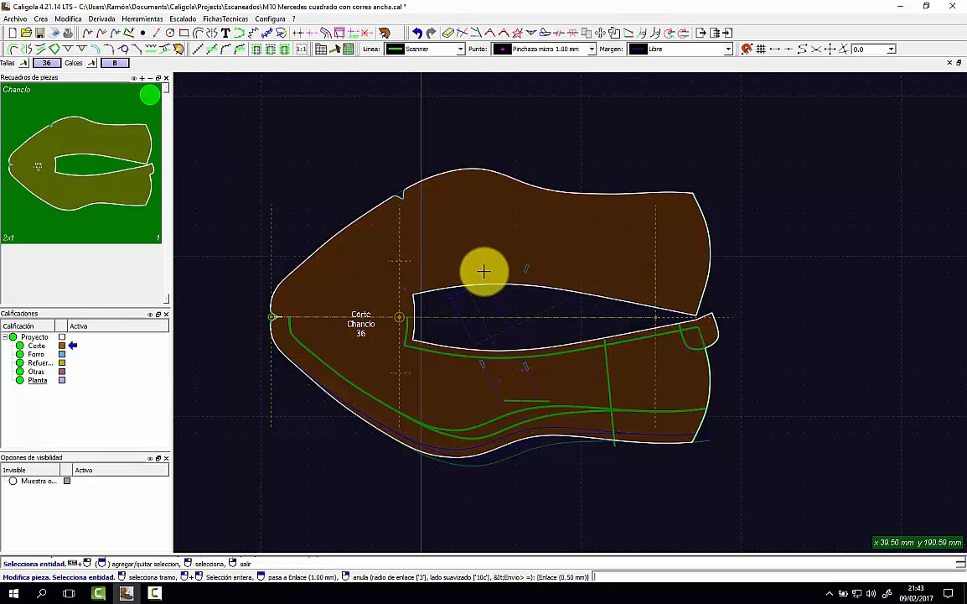
pyautogui.doubleClick(483, 272)
pyautogui.click(503, 305)
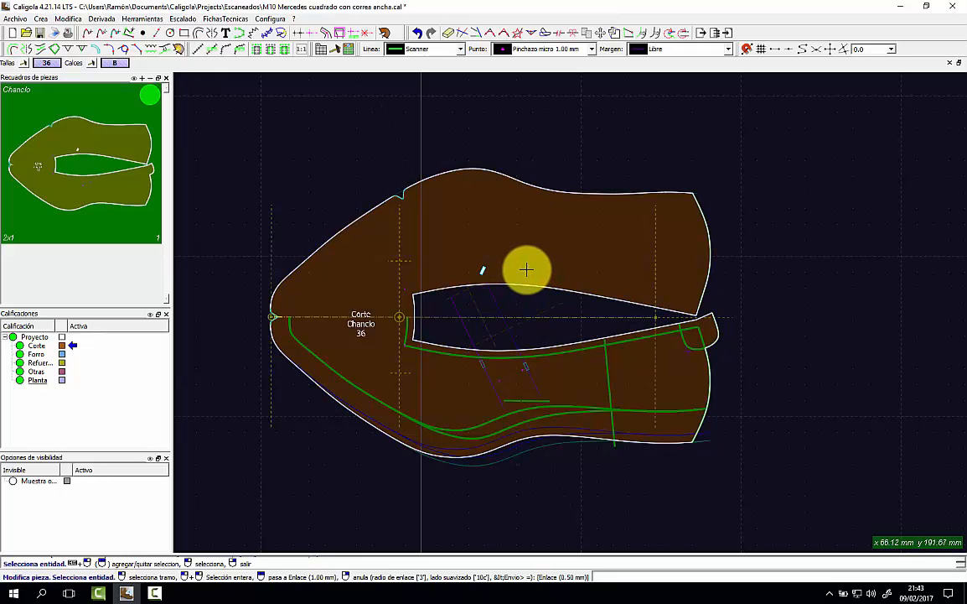
pyautogui.doubleClick(526, 268)
pyautogui.click(541, 282)
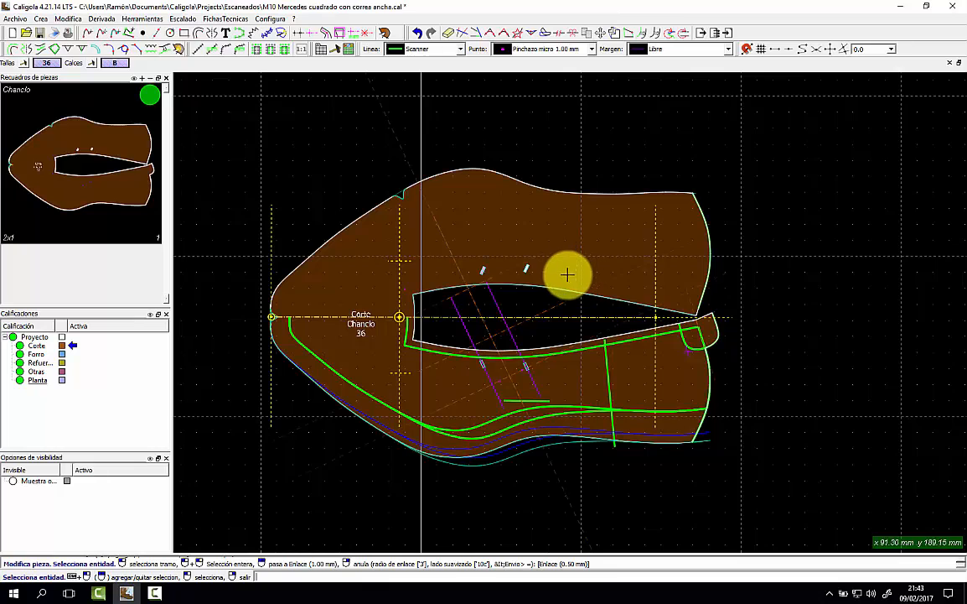
# Hide the Chanclo piece and check the marks' 1.50 mm thickness with Modifica puntos.
pyautogui.click(147, 94)
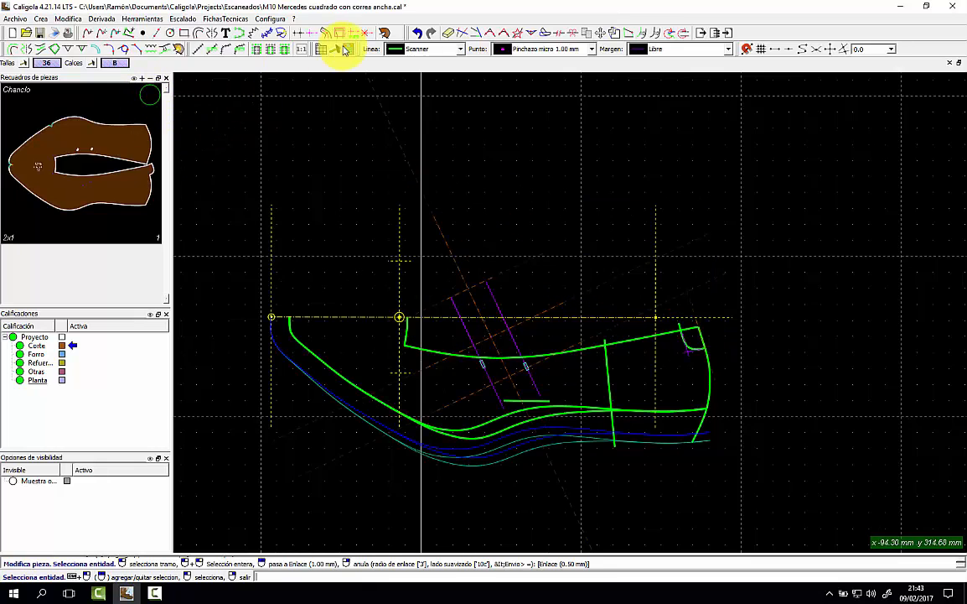
pyautogui.click(600, 33)
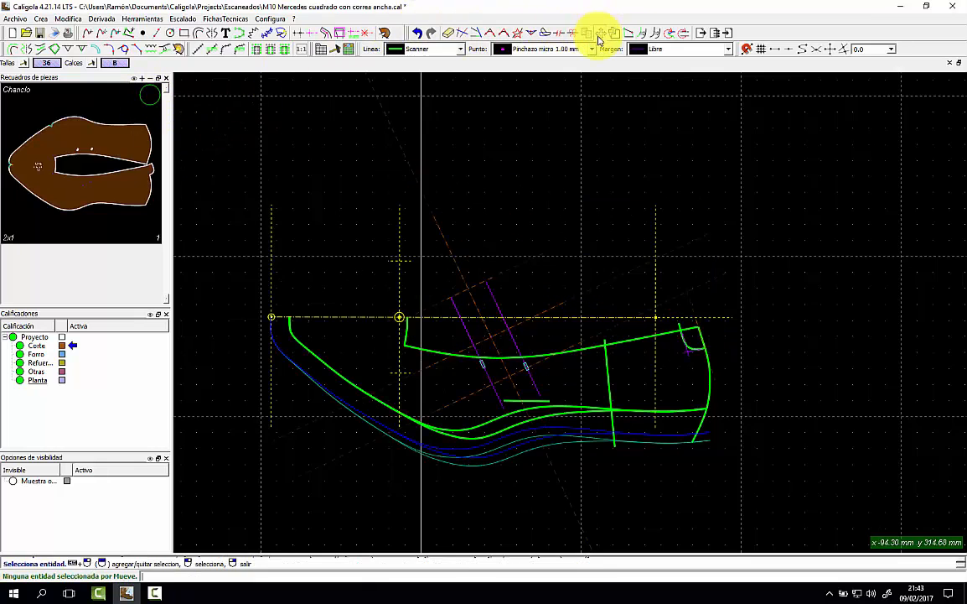
pyautogui.click(531, 374)
pyautogui.click(533, 373)
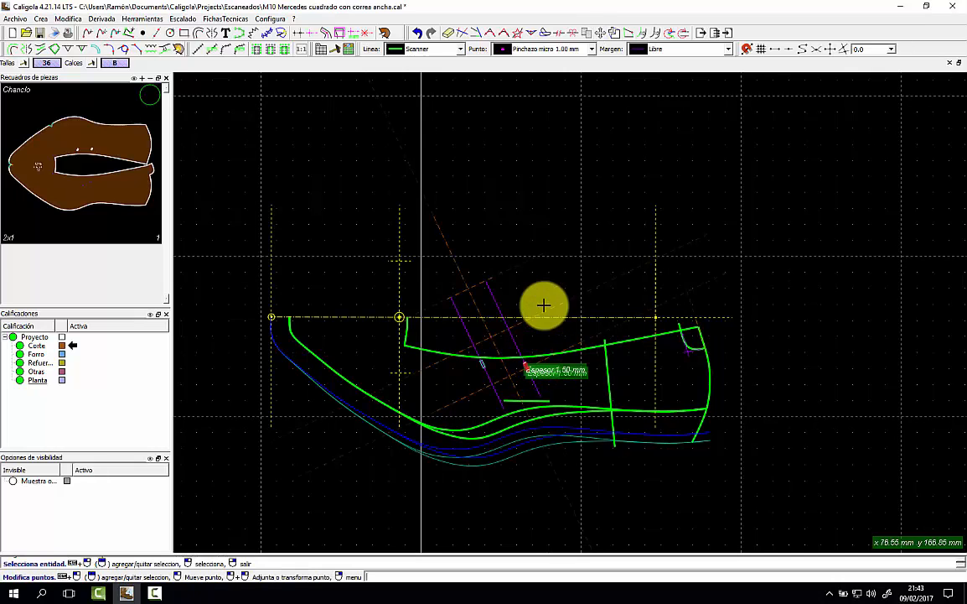
pyautogui.click(447, 38)
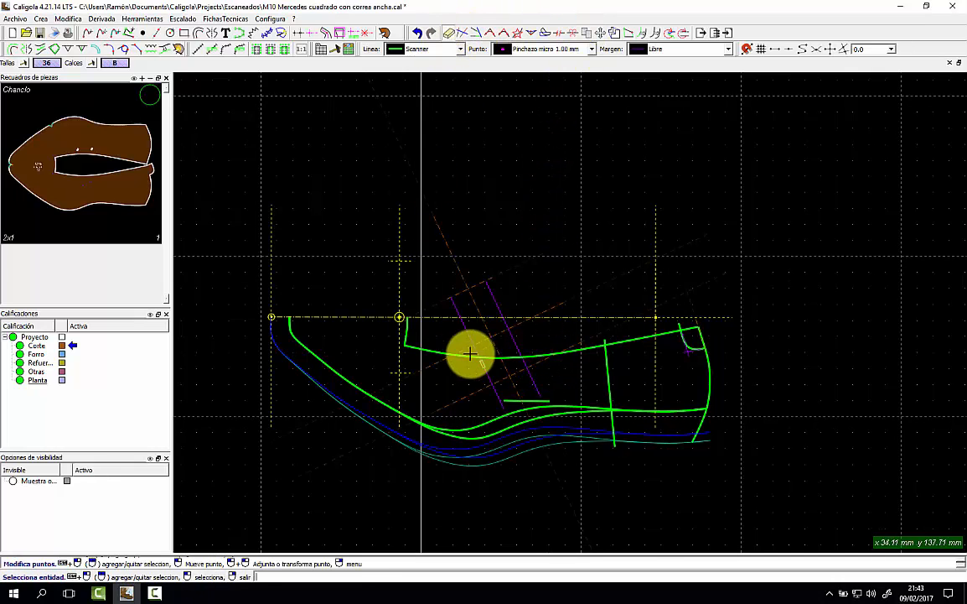
pyautogui.click(483, 366)
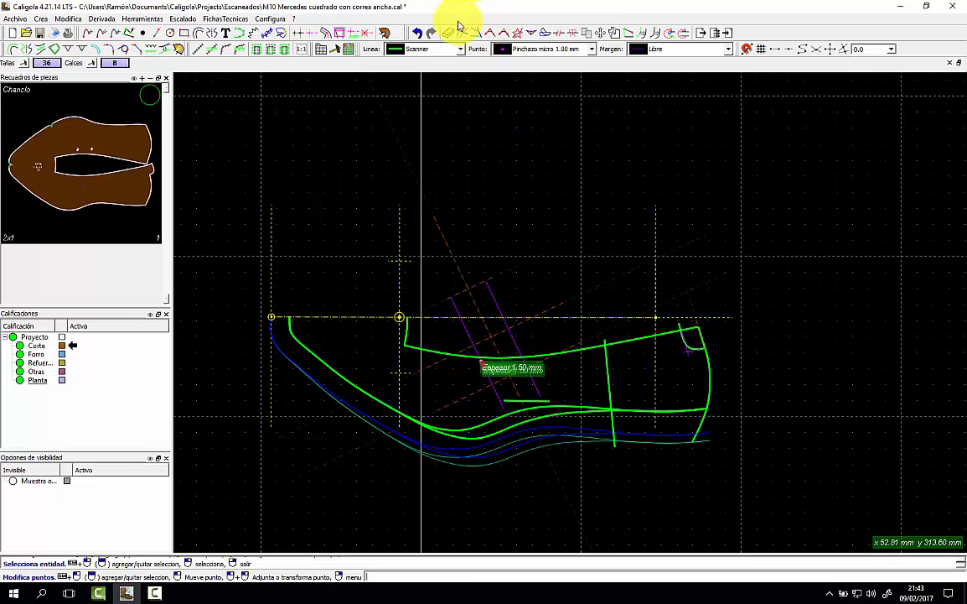
pyautogui.scroll(-1, 525, 169)
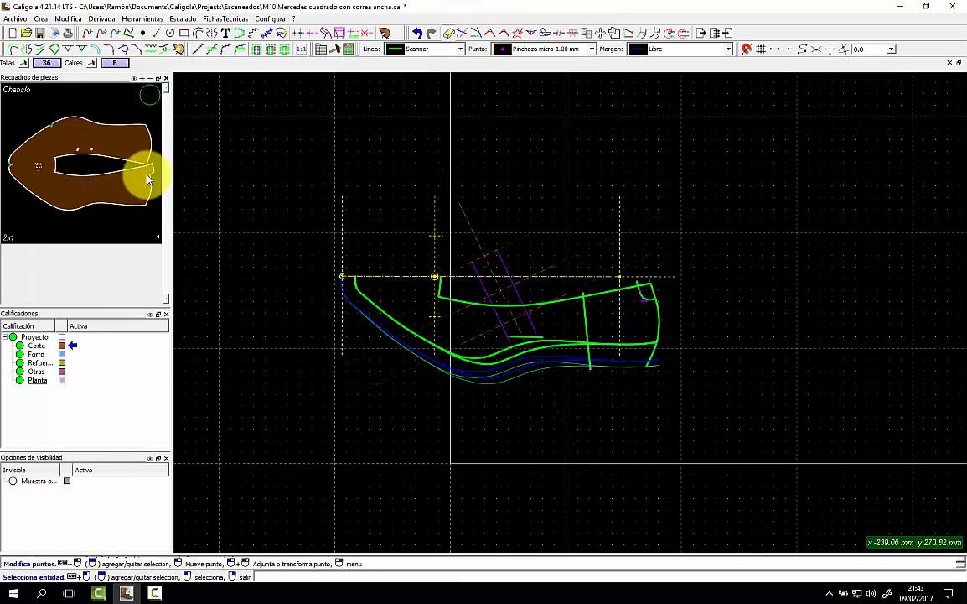
# Show the Chanclo piece again and start modifying it with Modifica pieza.
pyautogui.click(56, 172)
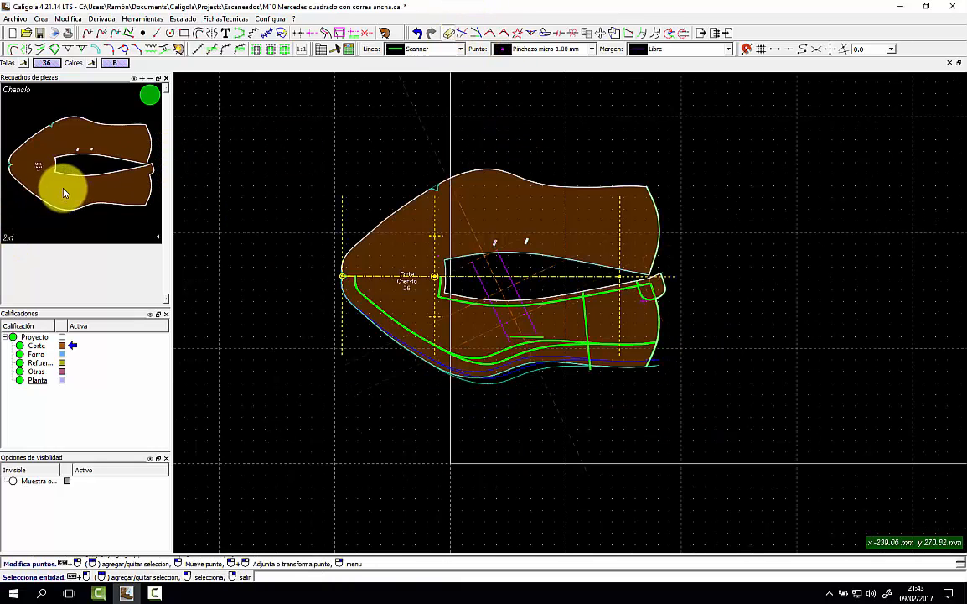
pyautogui.rightClick(114, 138)
pyautogui.click(133, 143)
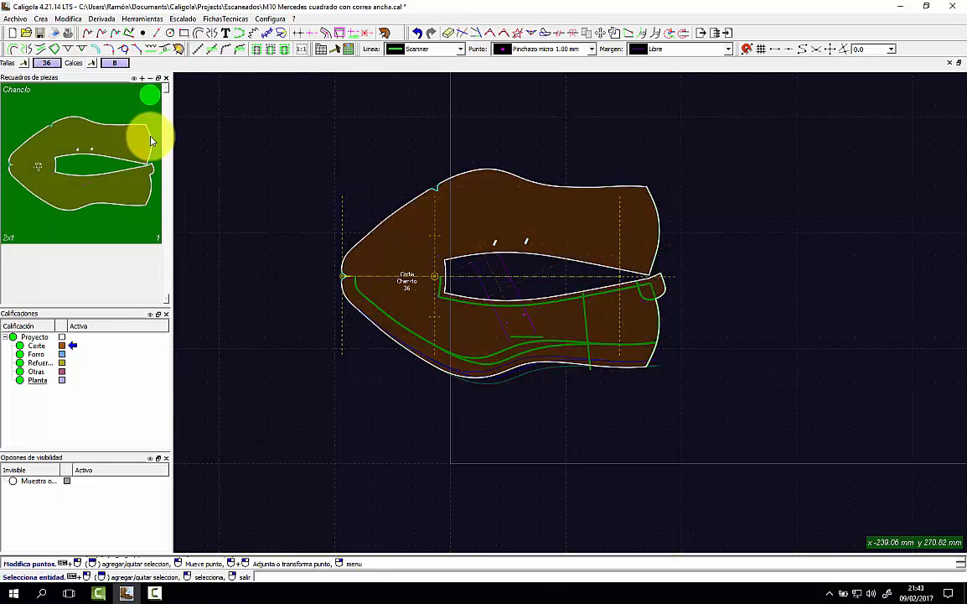
pyautogui.scroll(5, 507, 322)
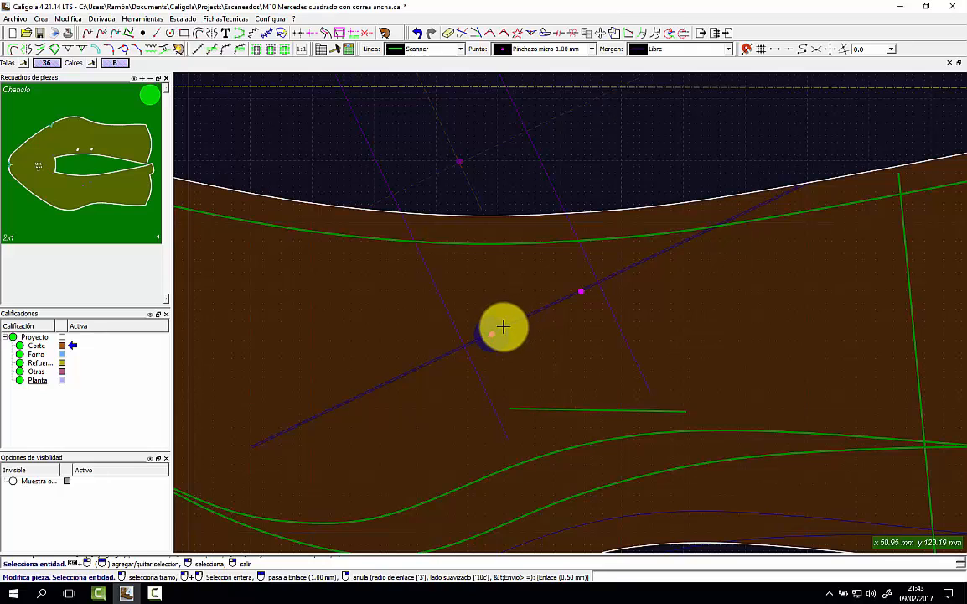
# Delete the long diagonal line, then undo so the line stays in place.
pyautogui.click(511, 323)
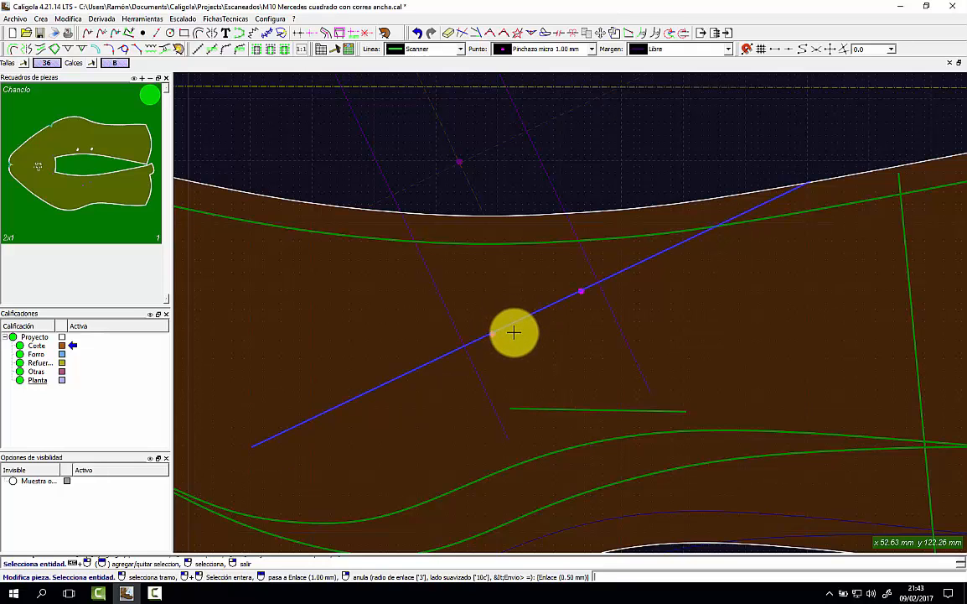
pyautogui.scroll(2, 513, 333)
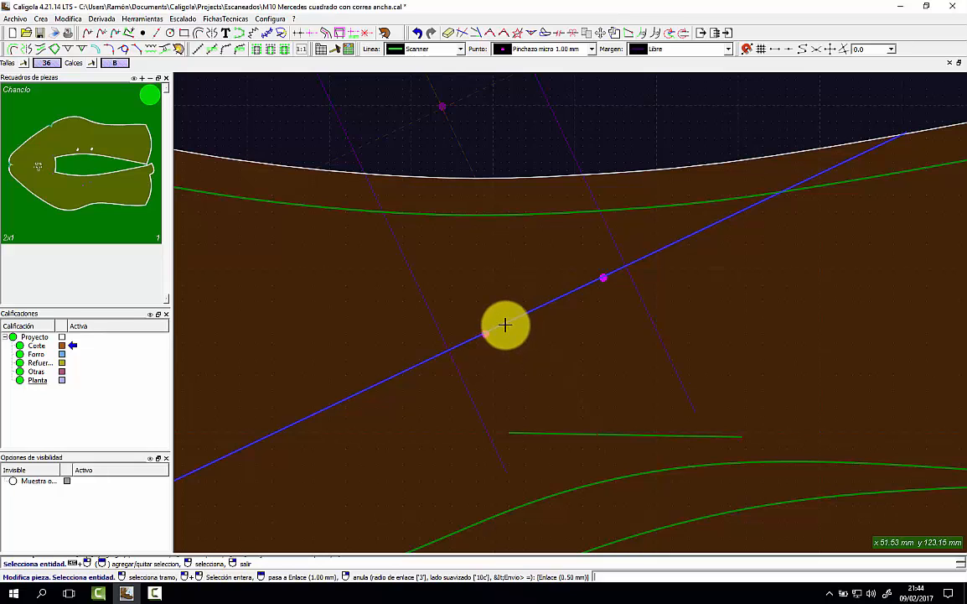
pyautogui.press('Delete')
pyautogui.hotkey('ctrl', 'z')
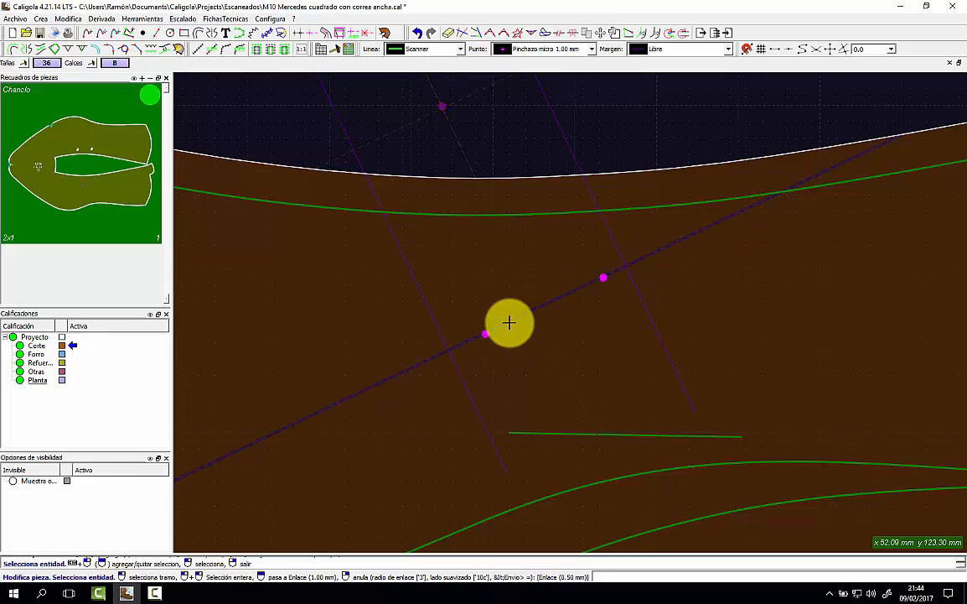
pyautogui.click(510, 324)
pyautogui.press('Delete')
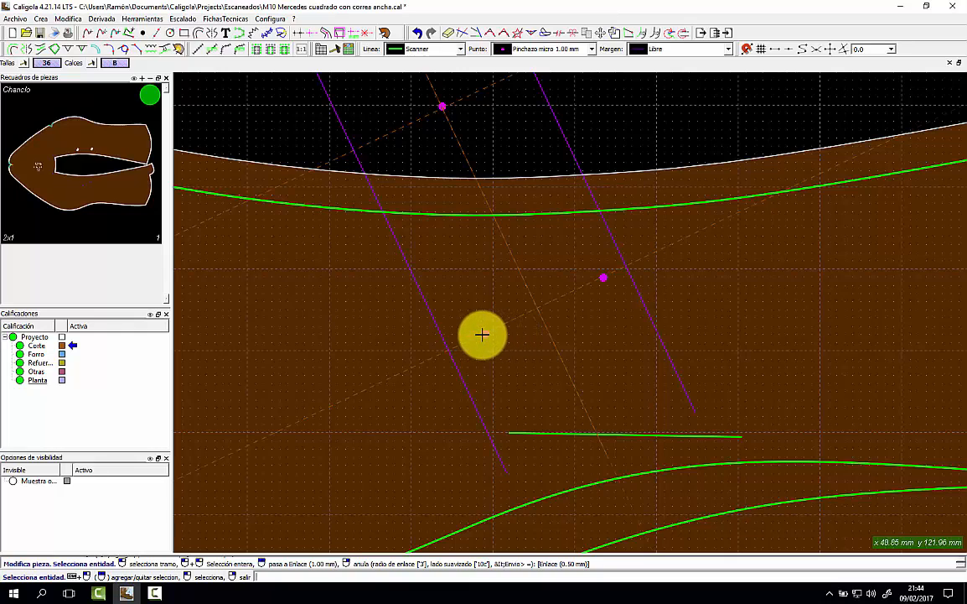
pyautogui.hotkey('ctrl', 'z')
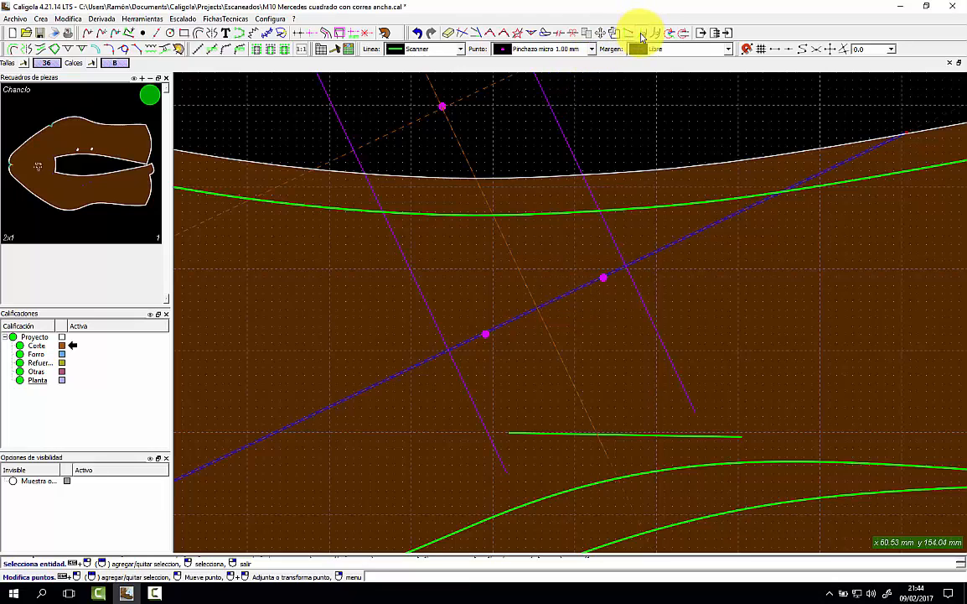
# Apply a Libre margin to the short stretch of blue construction line between the two points.
pyautogui.click(638, 34)
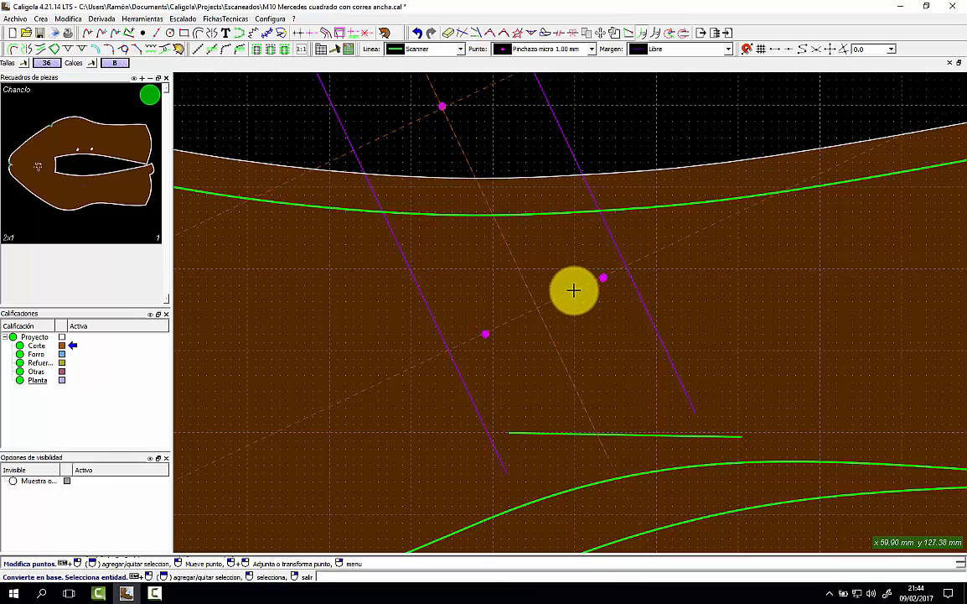
pyautogui.click(574, 285)
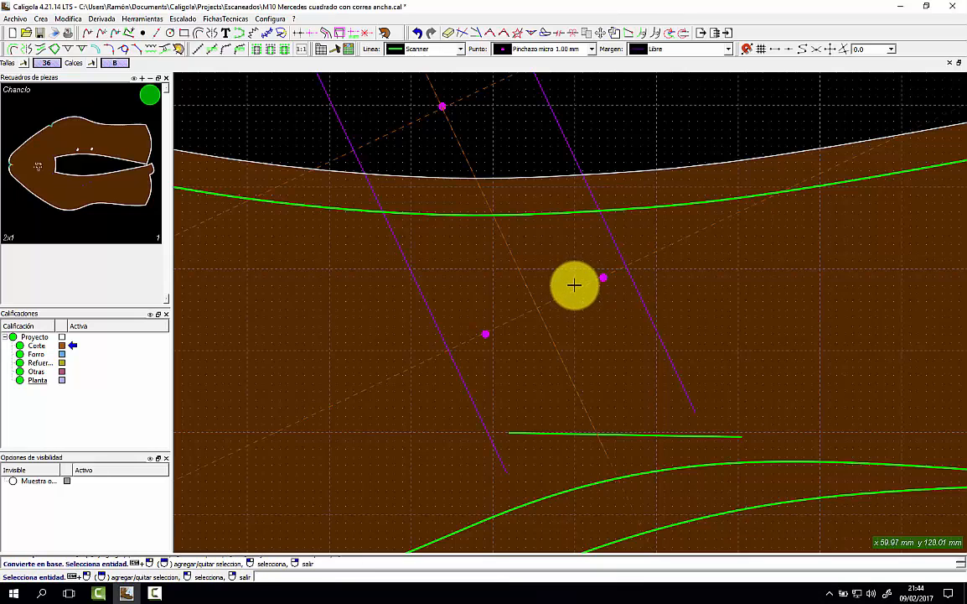
pyautogui.click(676, 50)
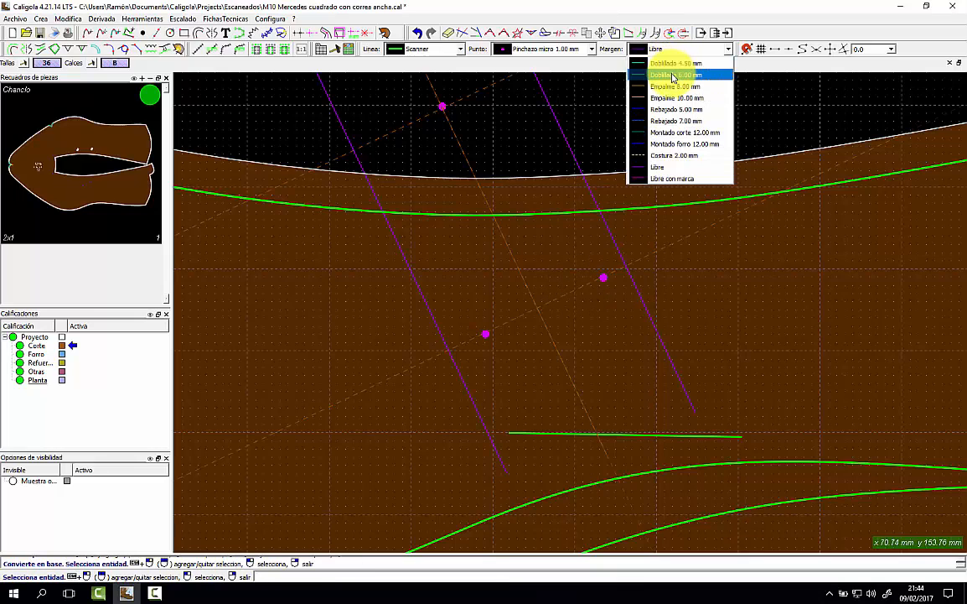
pyautogui.click(661, 167)
pyautogui.click(584, 287)
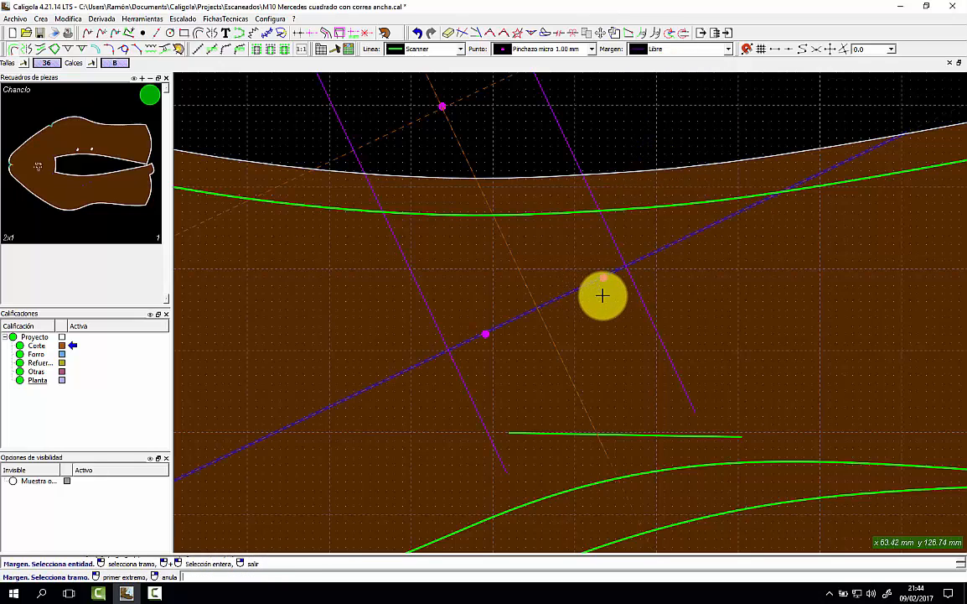
pyautogui.click(613, 294)
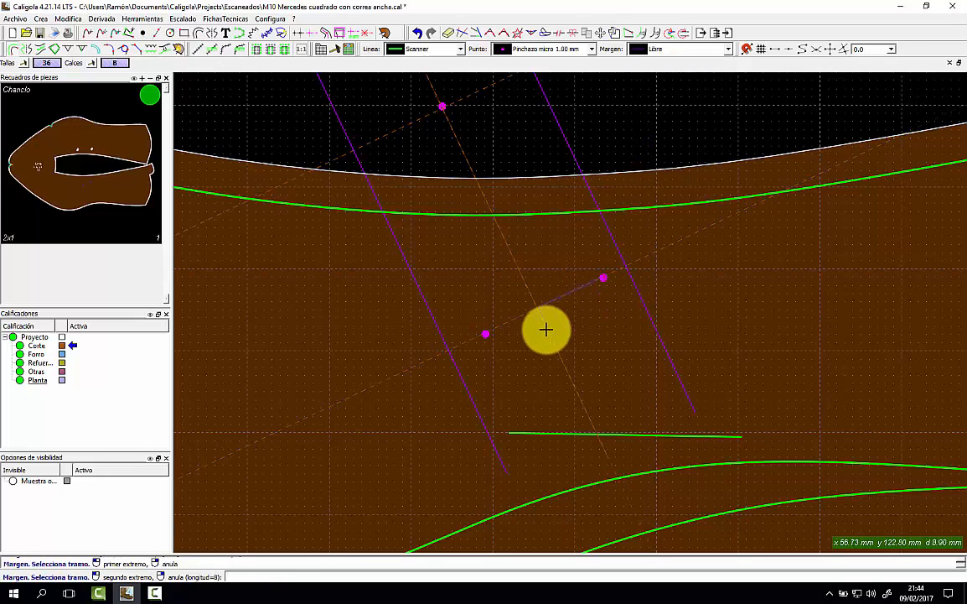
pyautogui.click(494, 353)
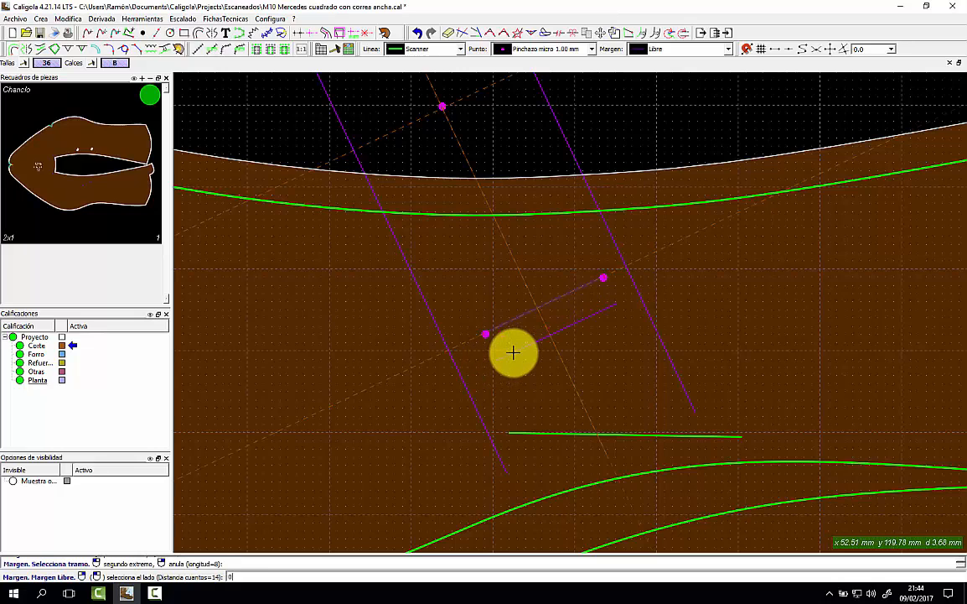
pyautogui.click(513, 352)
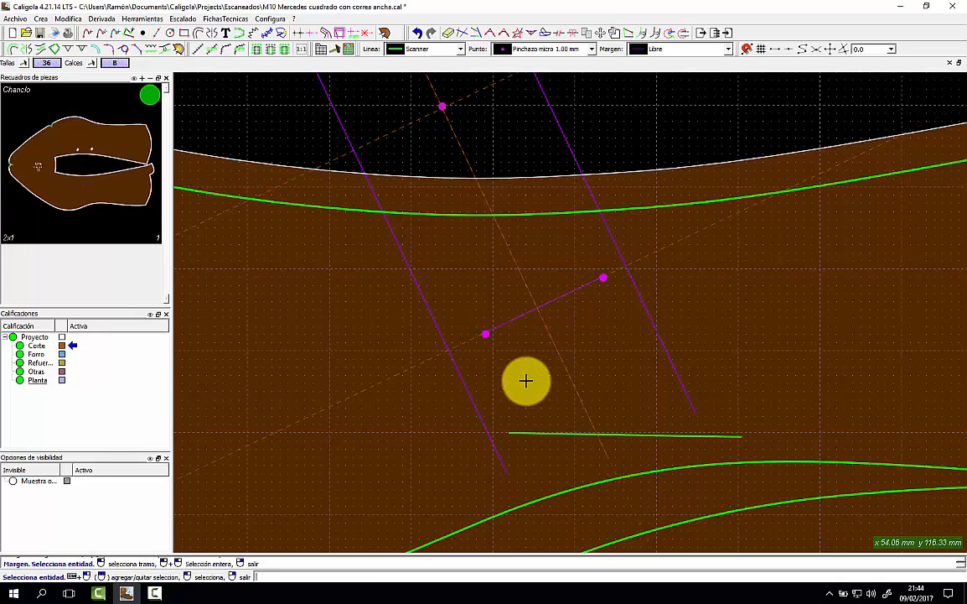
pyautogui.scroll(-2, 408, 361)
pyautogui.click(398, 370)
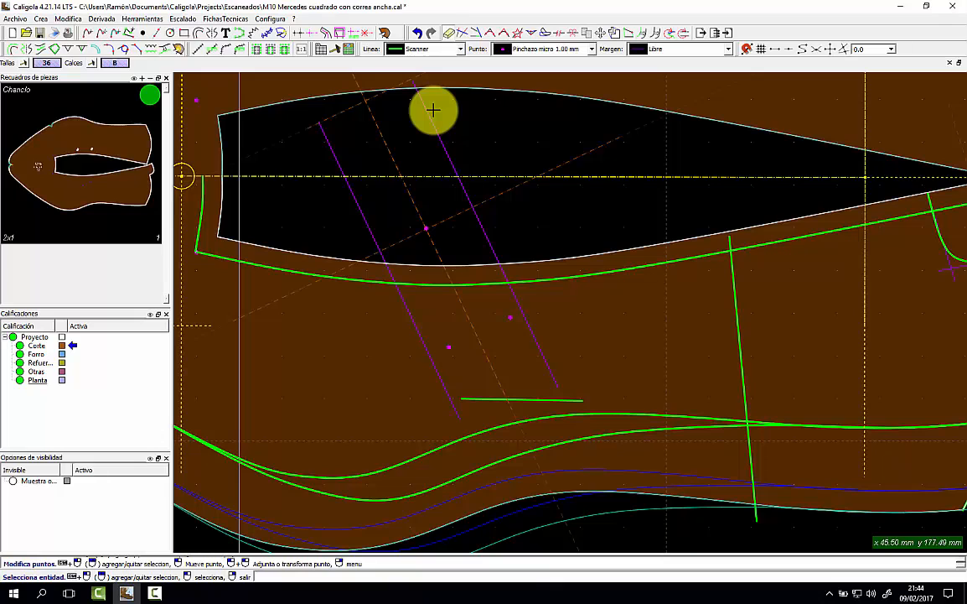
# Restore the deleted short segment and turn it into a green margin line.
pyautogui.click(416, 33)
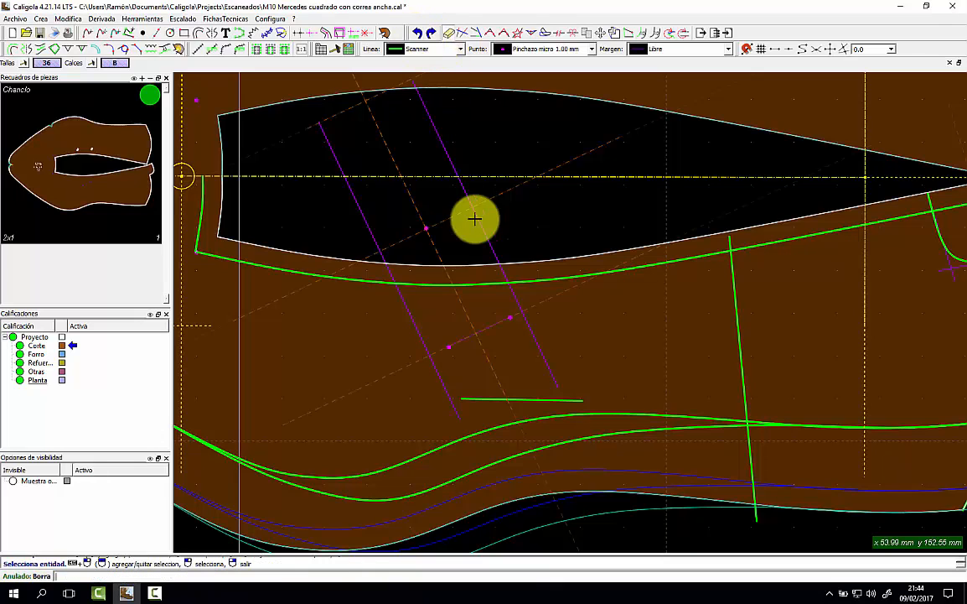
pyautogui.rightClick(496, 324)
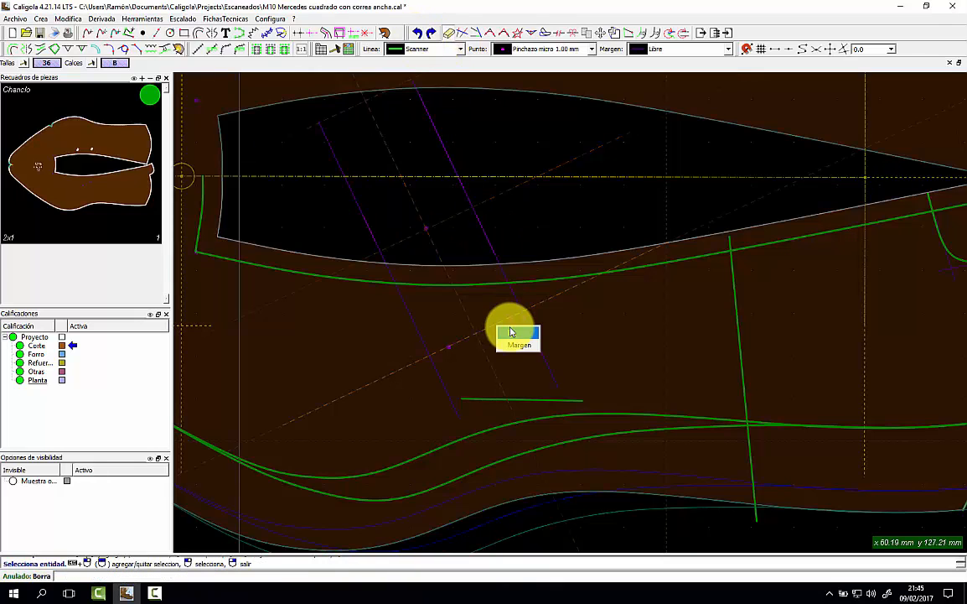
pyautogui.click(513, 337)
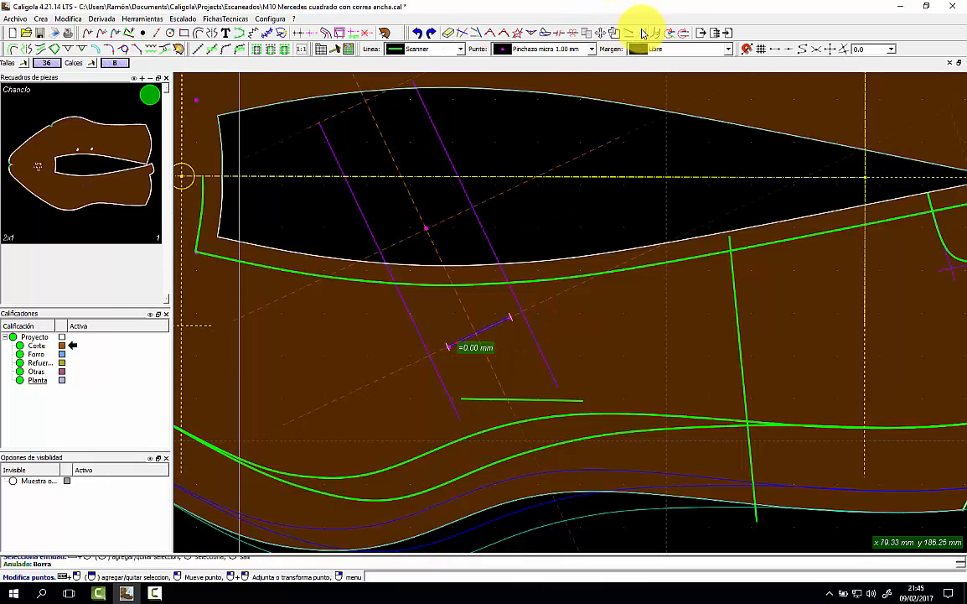
pyautogui.click(642, 34)
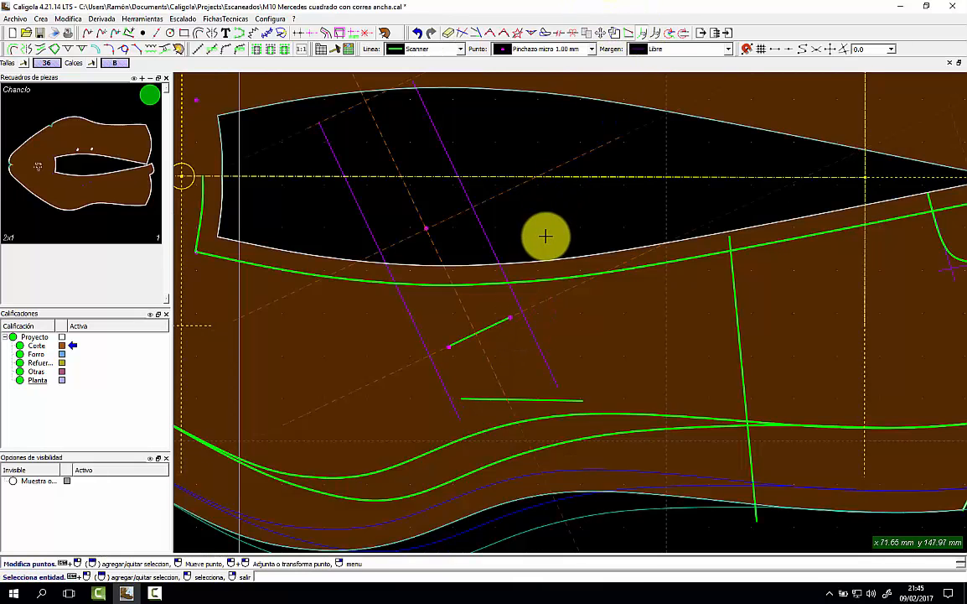
pyautogui.click(409, 365)
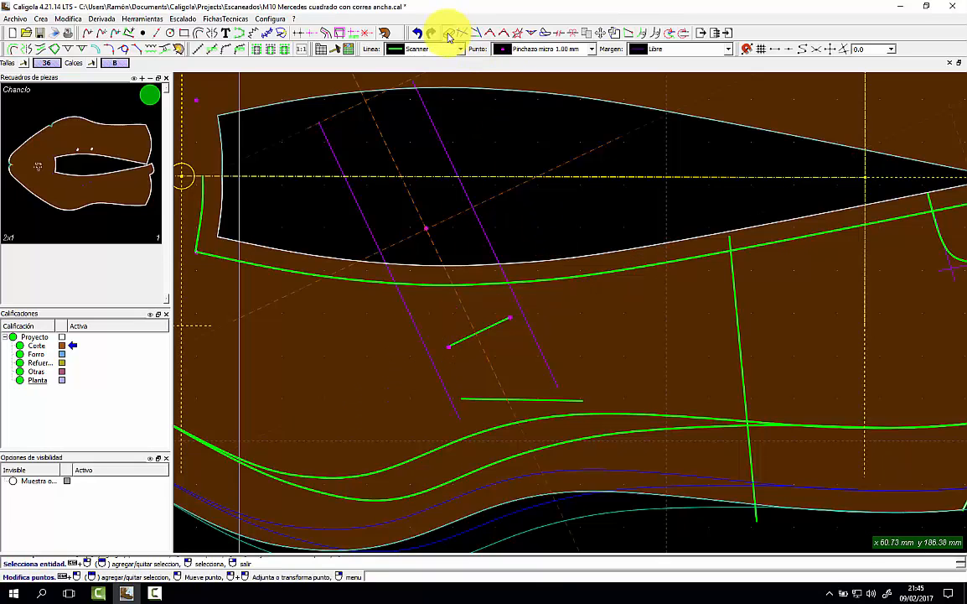
# Add the short green segment to the Chancio piece with Modifica pieza.
pyautogui.rightClick(132, 103)
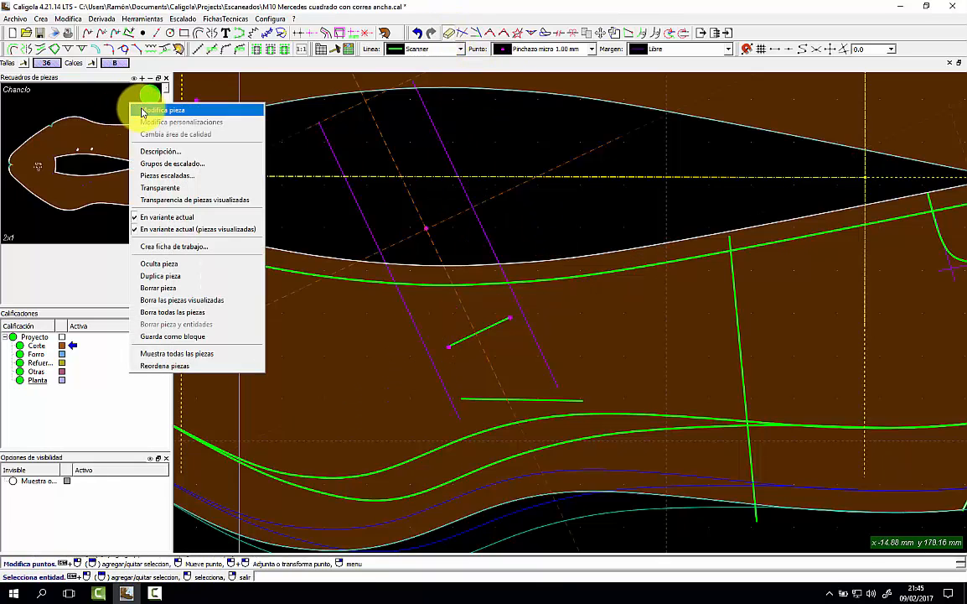
pyautogui.click(142, 111)
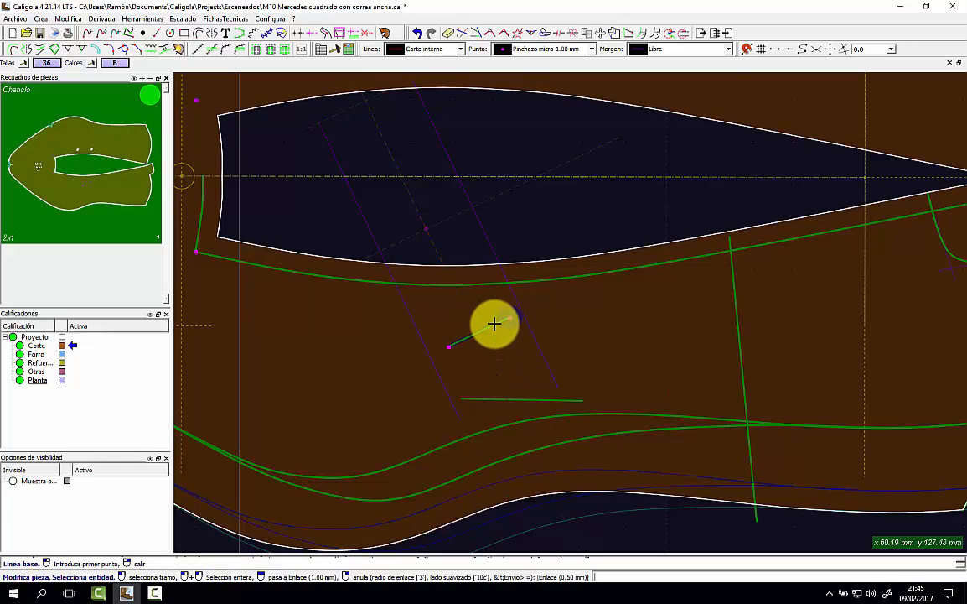
pyautogui.click(491, 326)
pyautogui.click(522, 339)
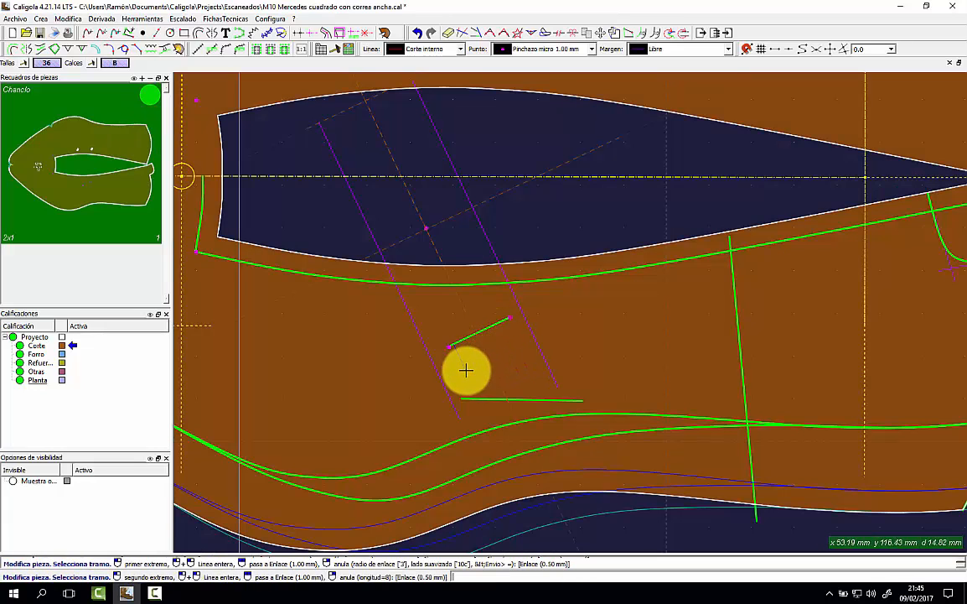
pyautogui.click(462, 372)
pyautogui.rightClick(509, 358)
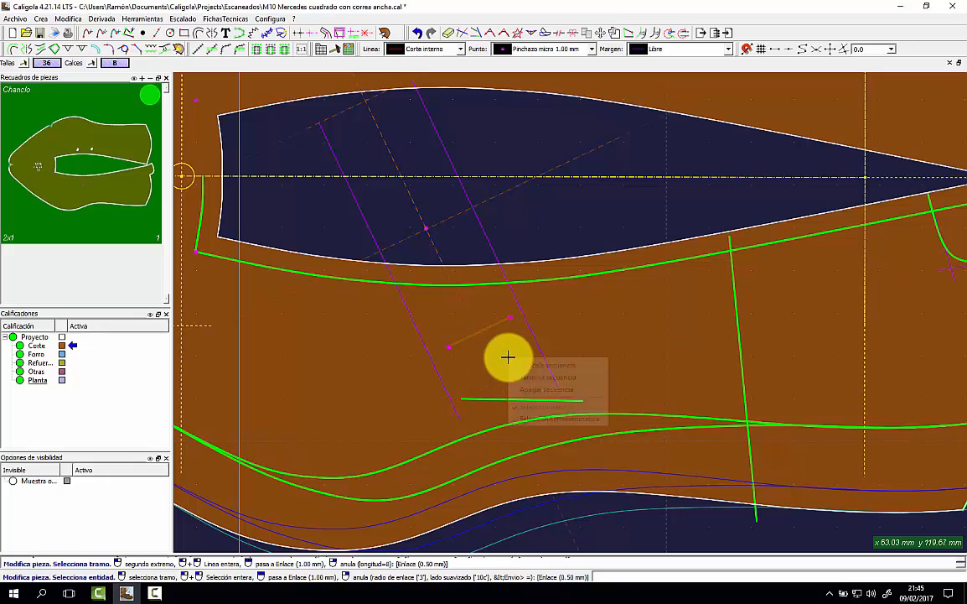
pyautogui.click(535, 377)
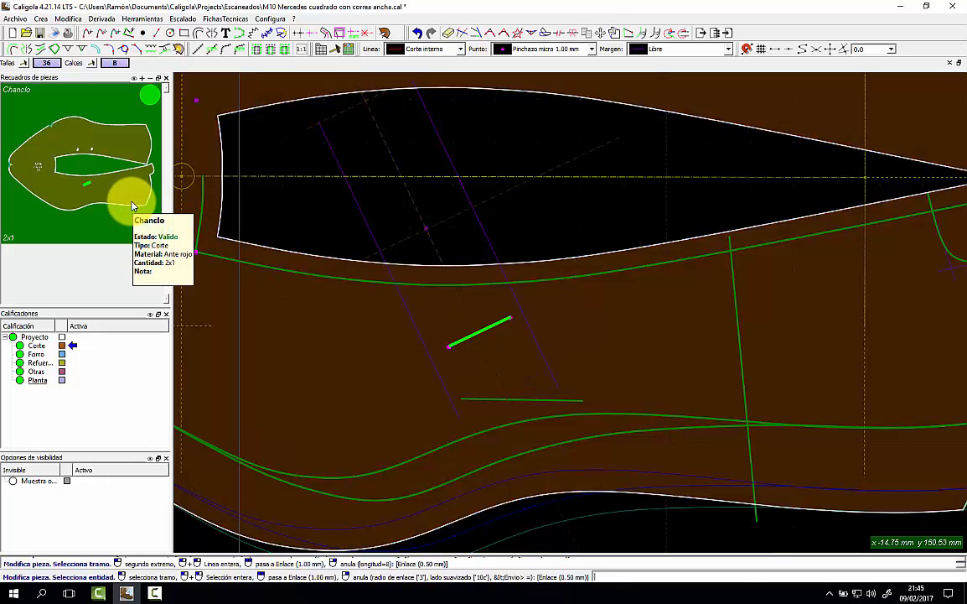
pyautogui.rightClick(286, 201)
# Hide the Chancio fill and set the margin type to Doblillado 4.50 mm.
pyautogui.click(142, 94)
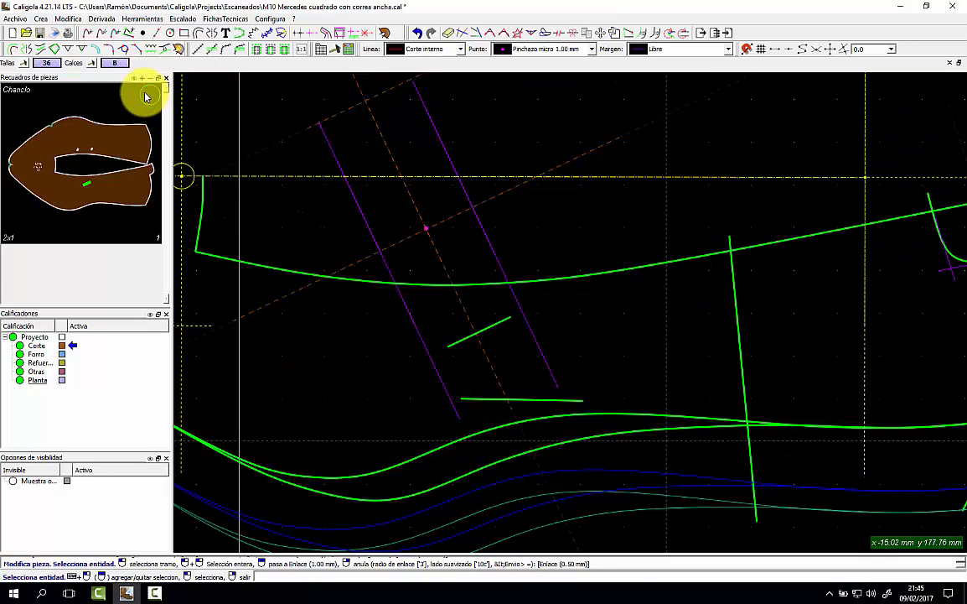
pyautogui.scroll(-4, 307, 171)
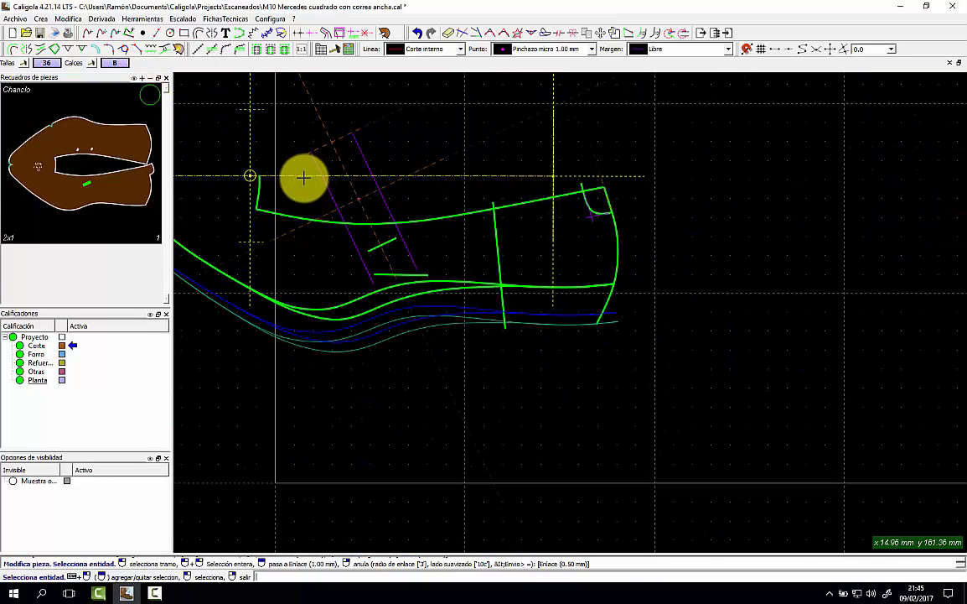
pyautogui.moveTo(304, 176); pyautogui.dragTo(422, 246, button='middle')
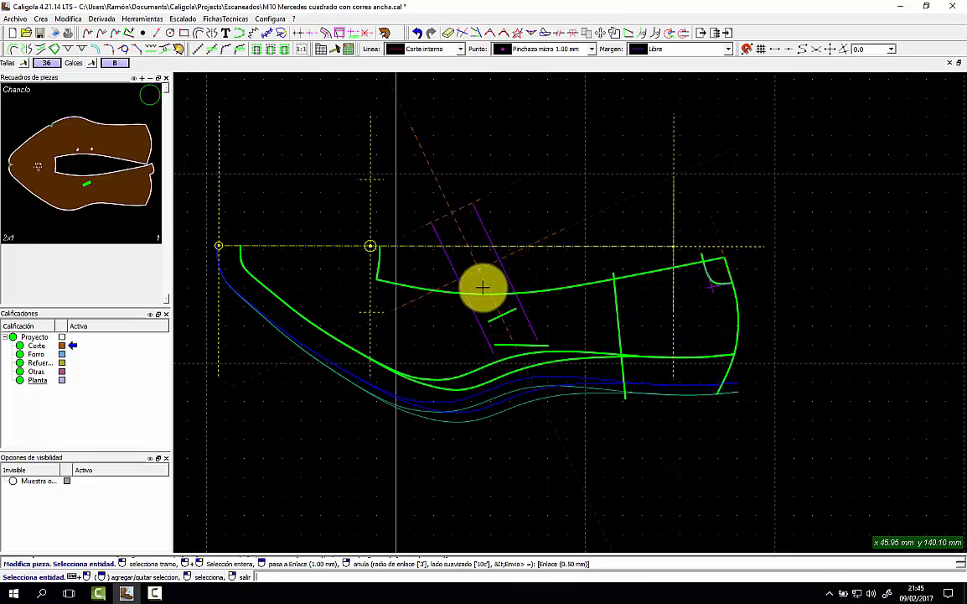
pyautogui.click(694, 52)
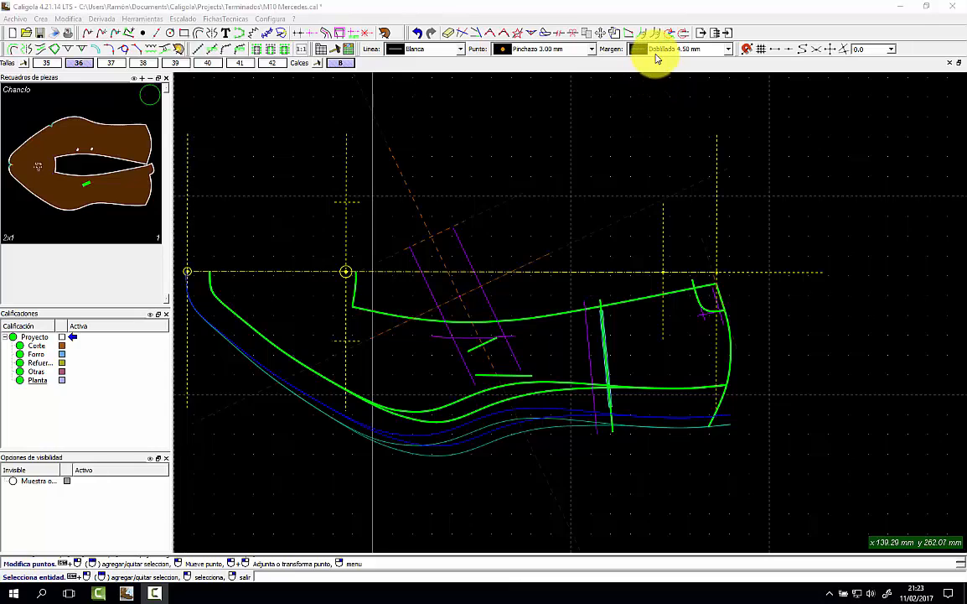
pyautogui.click(656, 55)
pyautogui.click(652, 59)
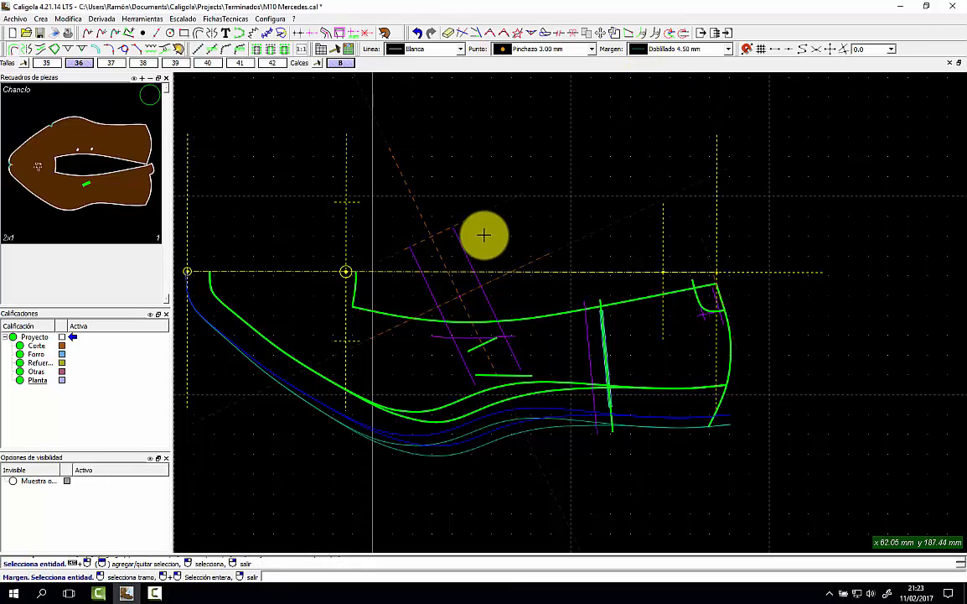
# Add Doblillado 4.50 mm margins along the right diagonal purple line and the short green line.
pyautogui.click(457, 234)
pyautogui.click(490, 208)
pyautogui.click(550, 372)
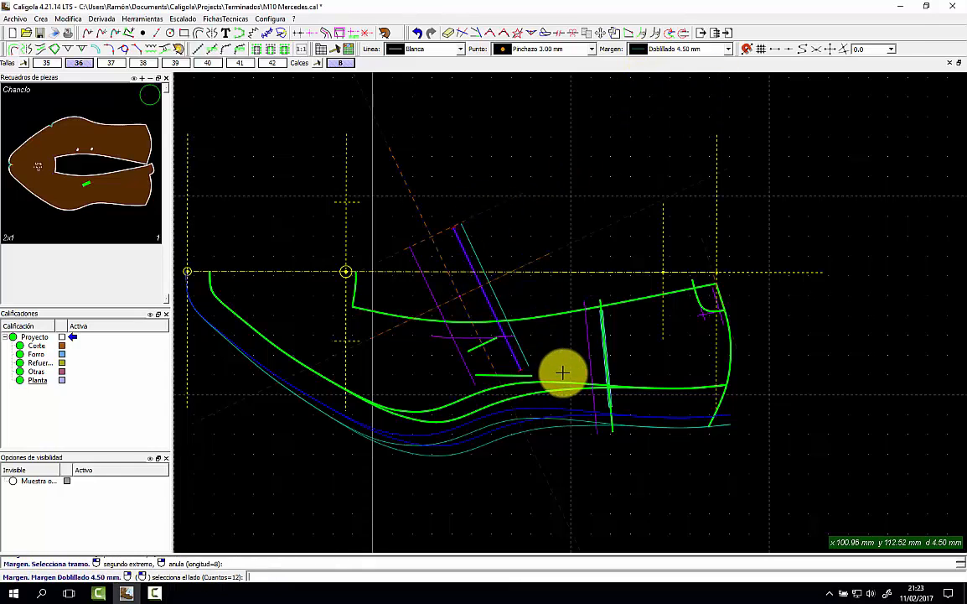
pyautogui.click(542, 367)
pyautogui.click(532, 377)
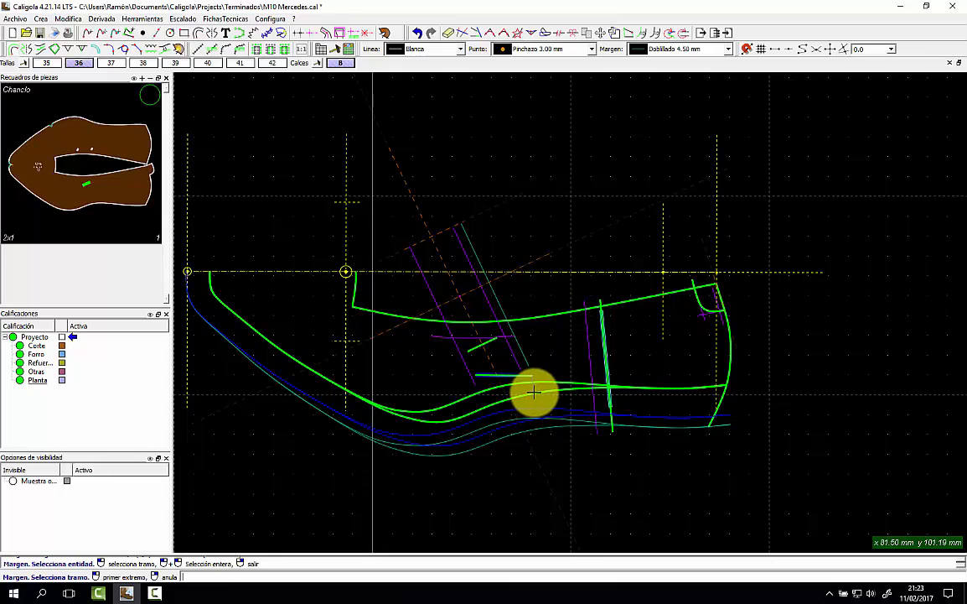
pyautogui.click(534, 392)
pyautogui.click(475, 398)
# Add the matching Doblillado 4.50 mm margin along the left diagonal purple line.
pyautogui.click(434, 379)
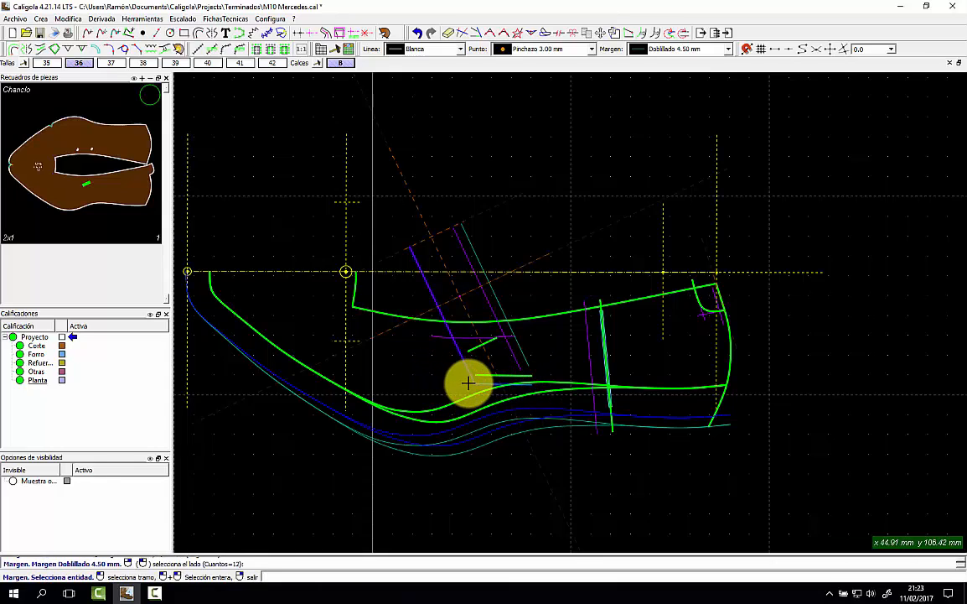
pyautogui.click(475, 383)
pyautogui.click(447, 401)
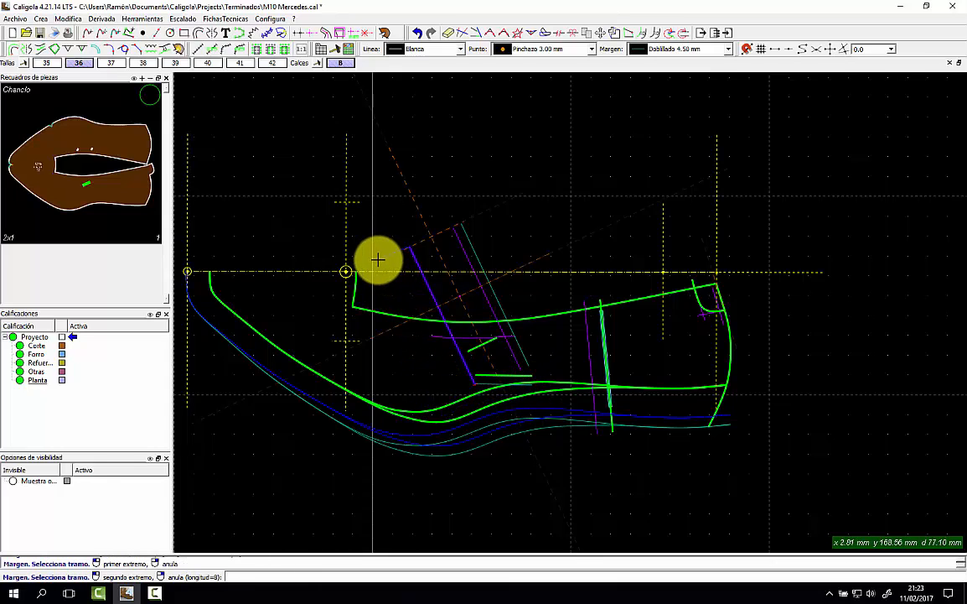
pyautogui.click(404, 283)
pyautogui.click(404, 283)
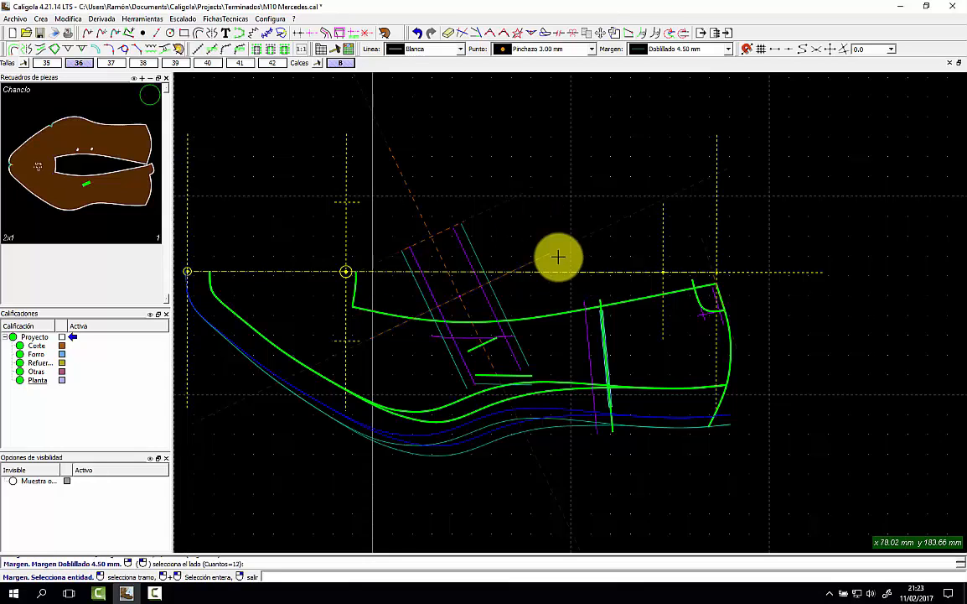
pyautogui.rightClick(468, 328)
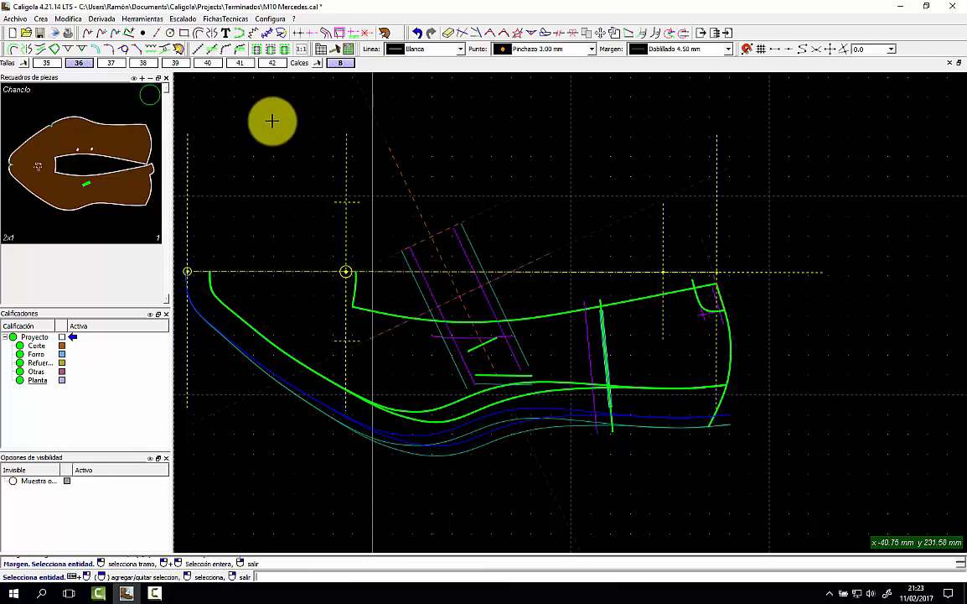
pyautogui.click(98, 52)
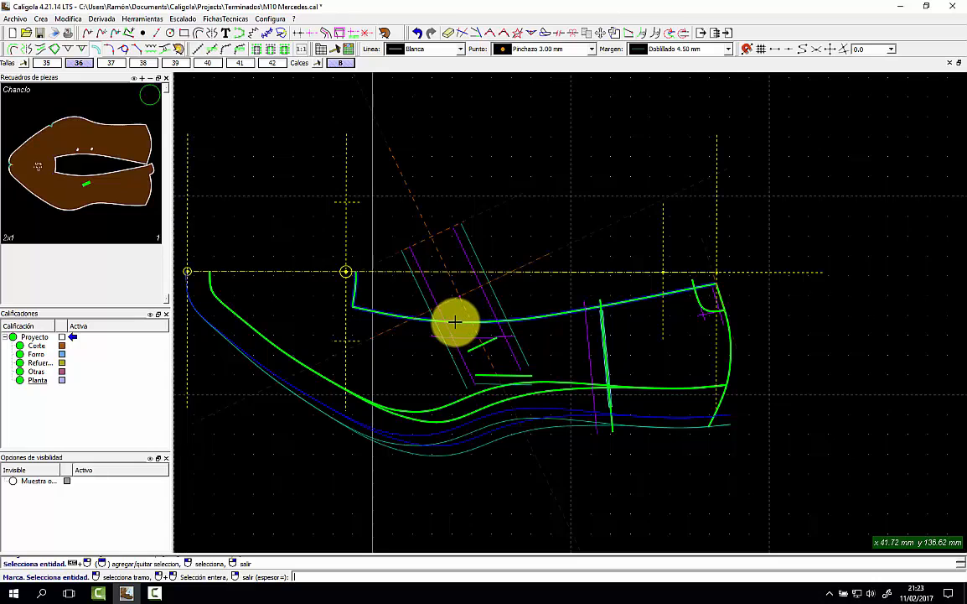
# Place a short mark on the upper green edge where the diagonal strap lines meet it.
pyautogui.click(453, 323)
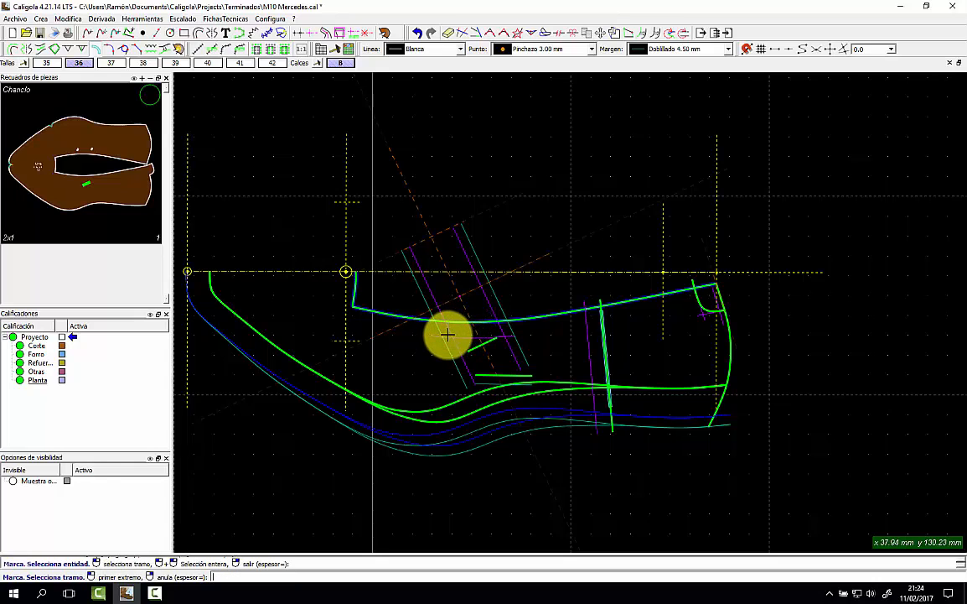
pyautogui.click(490, 333)
pyautogui.click(493, 333)
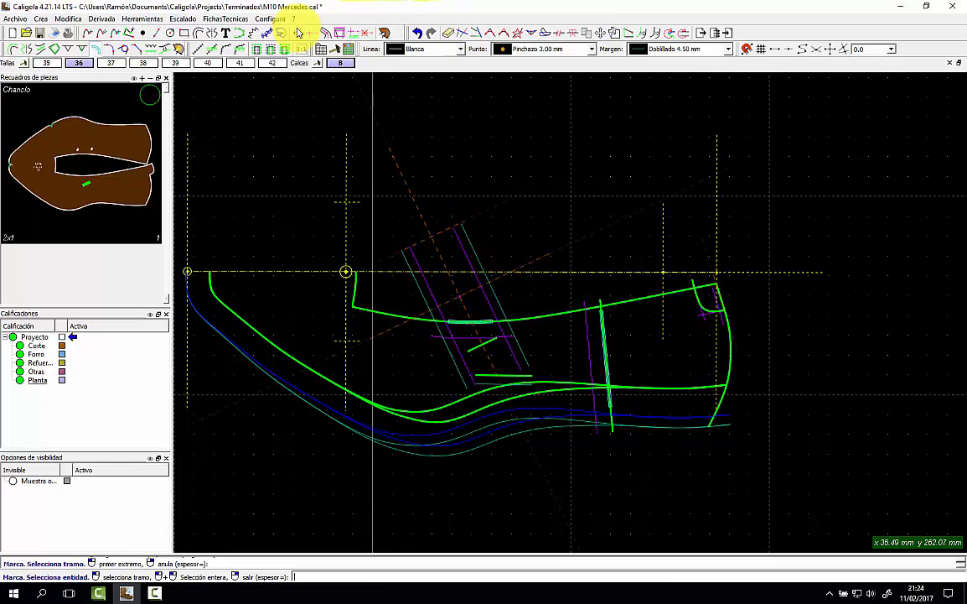
# Mirror the top-edge mark across the axis, then choose the strap's centre line as new mirror axis.
pyautogui.click(27, 50)
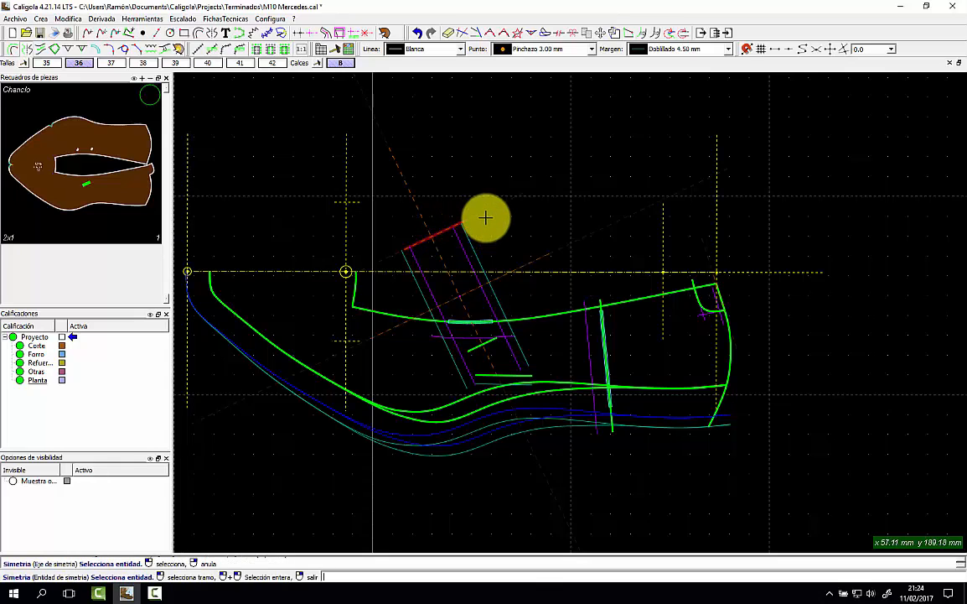
pyautogui.click(466, 223)
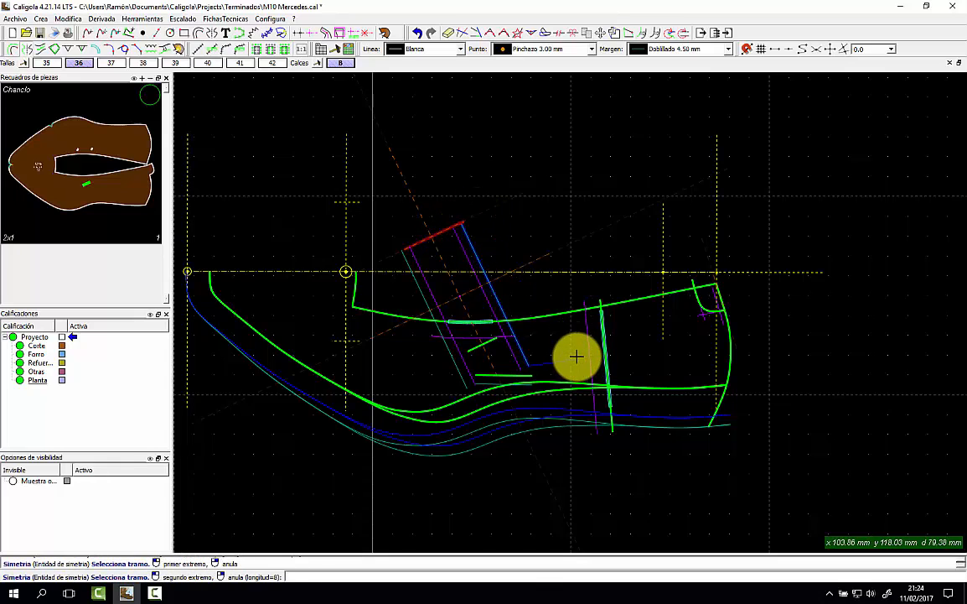
pyautogui.click(526, 391)
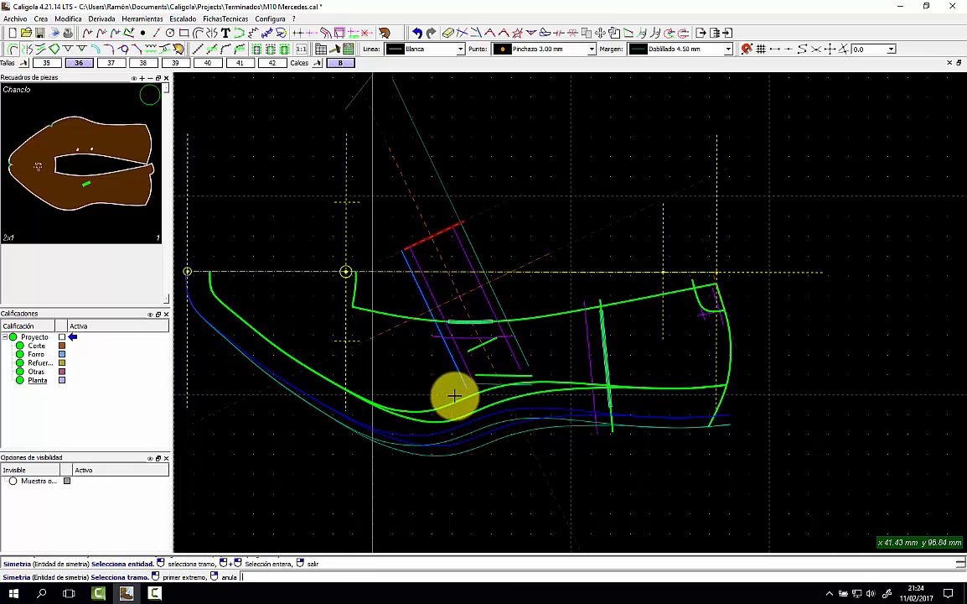
pyautogui.click(413, 272)
pyautogui.click(497, 309)
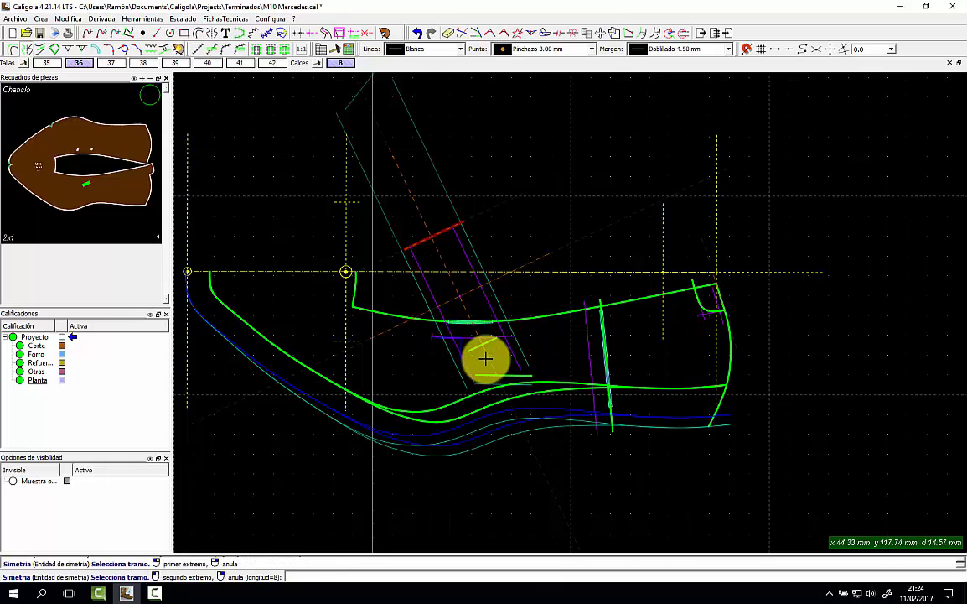
pyautogui.rightClick(538, 311)
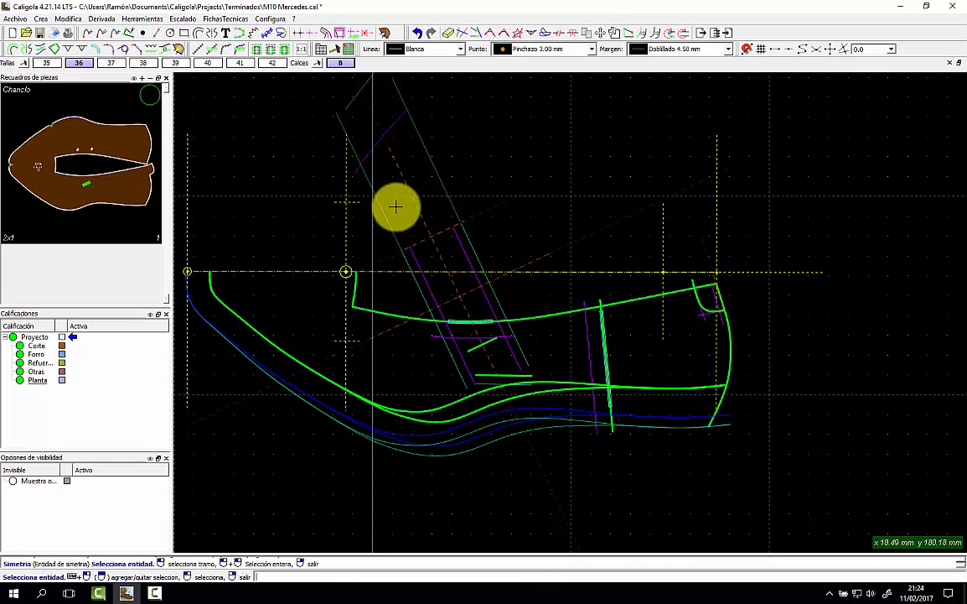
pyautogui.click(212, 34)
pyautogui.click(447, 225)
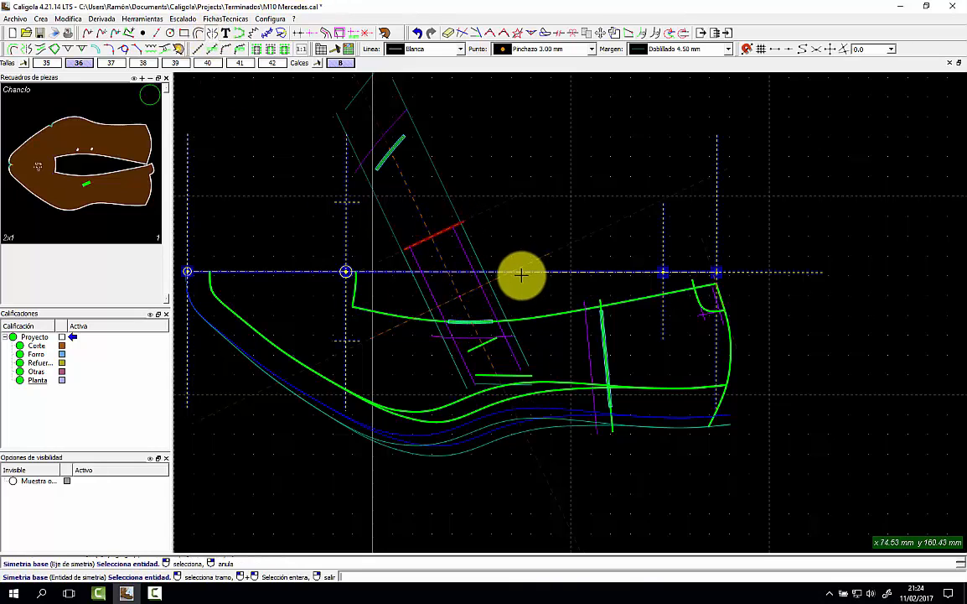
# Mirror the vamp edge as a base line and add a 6.00 × 5.00 mm V notch at the strap's top.
pyautogui.click(478, 319)
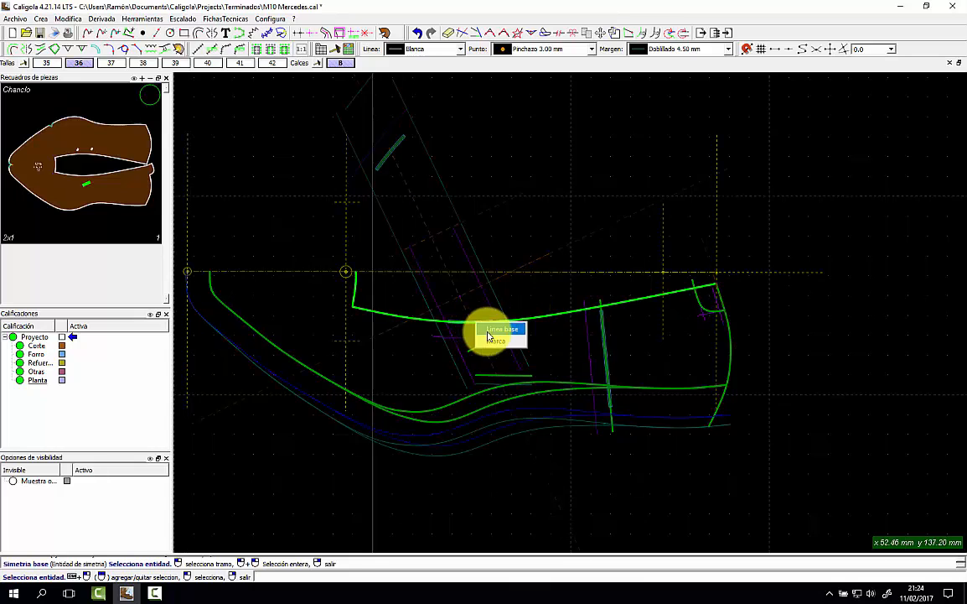
pyautogui.click(497, 330)
pyautogui.click(448, 35)
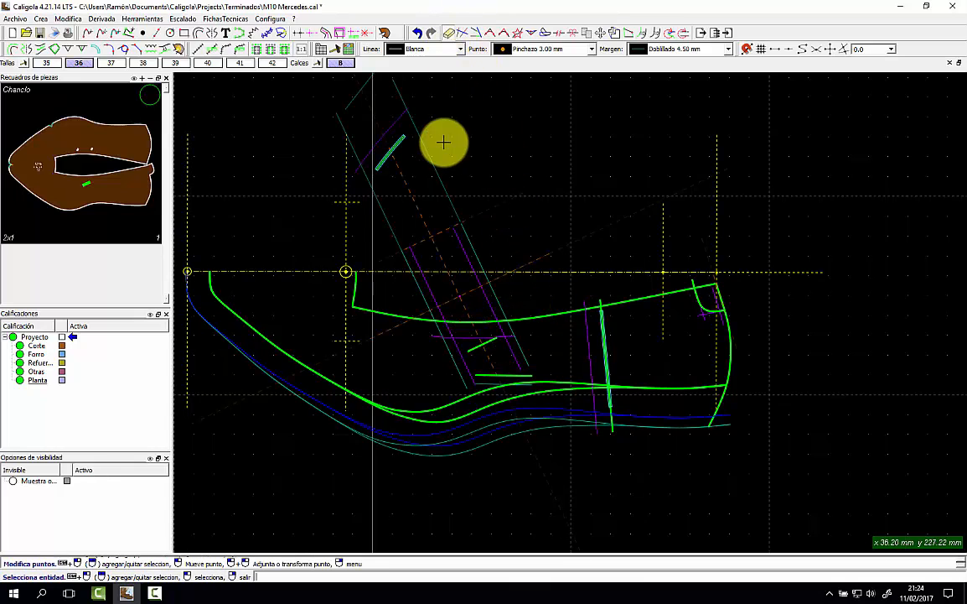
pyautogui.click(57, 49)
pyautogui.click(383, 139)
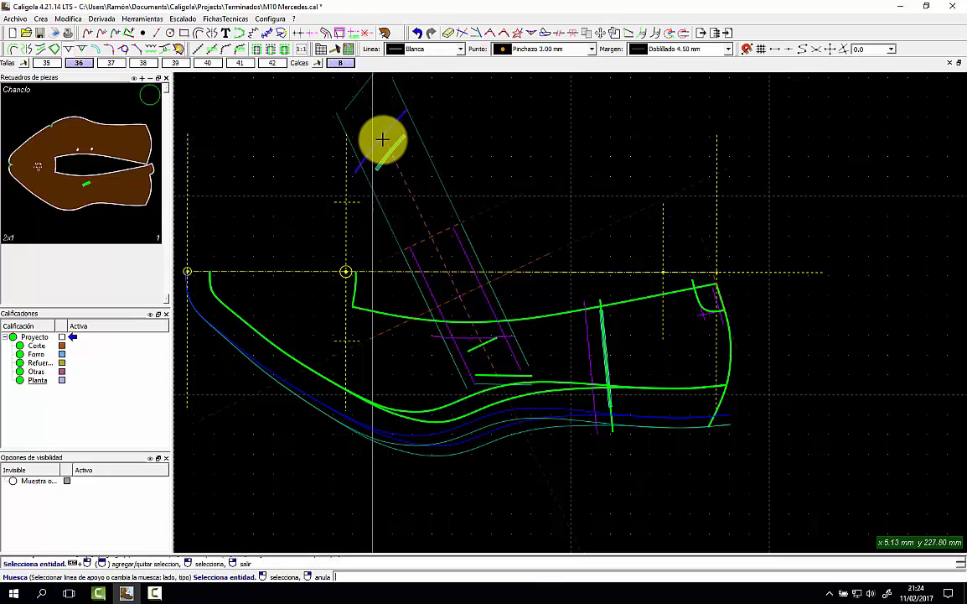
pyautogui.click(381, 138)
pyautogui.click(383, 140)
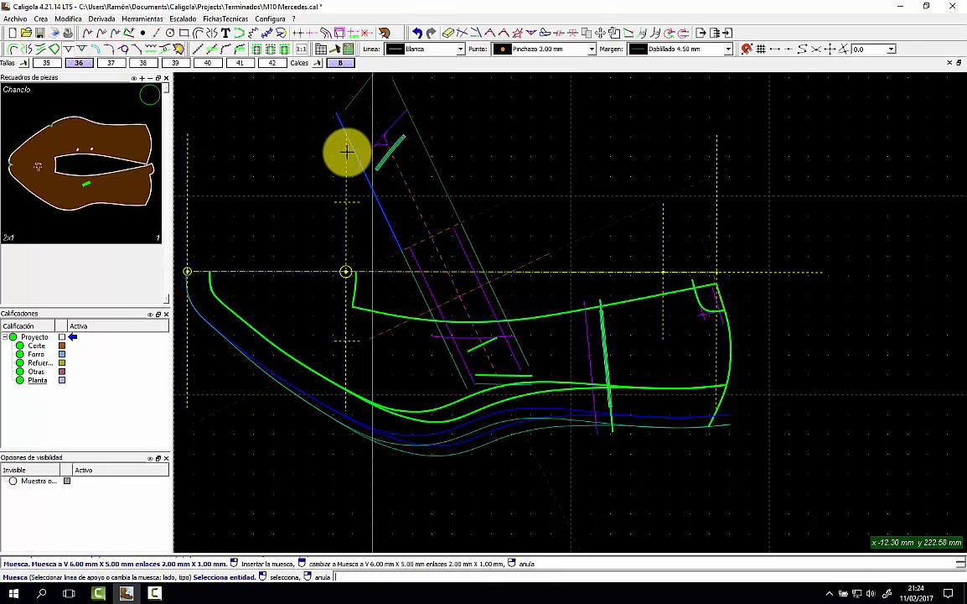
pyautogui.rightClick(460, 150)
# Show the scanned pattern image behind the drawing.
pyautogui.scroll(1, 464, 269)
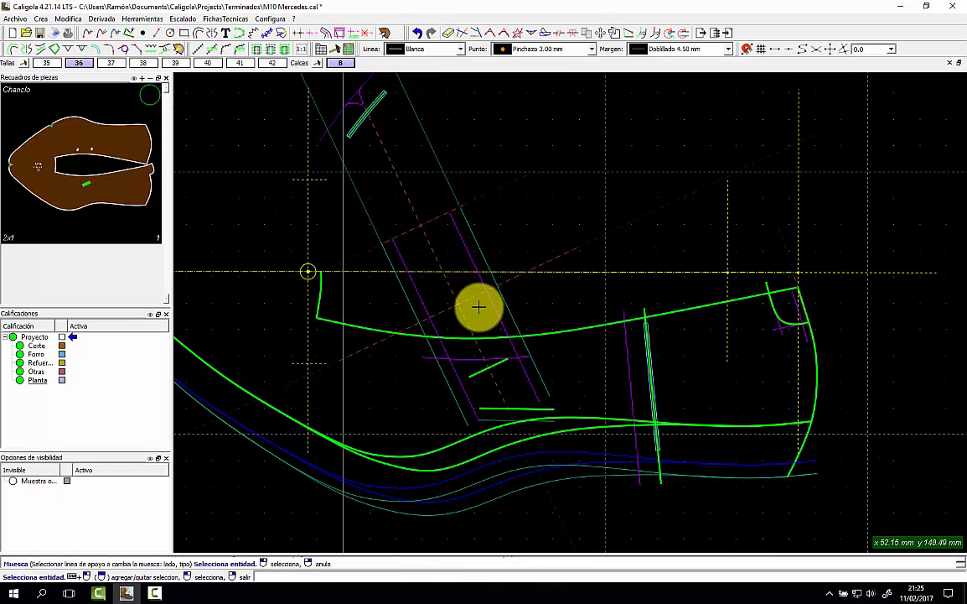
pyautogui.click(138, 18)
pyautogui.click(152, 151)
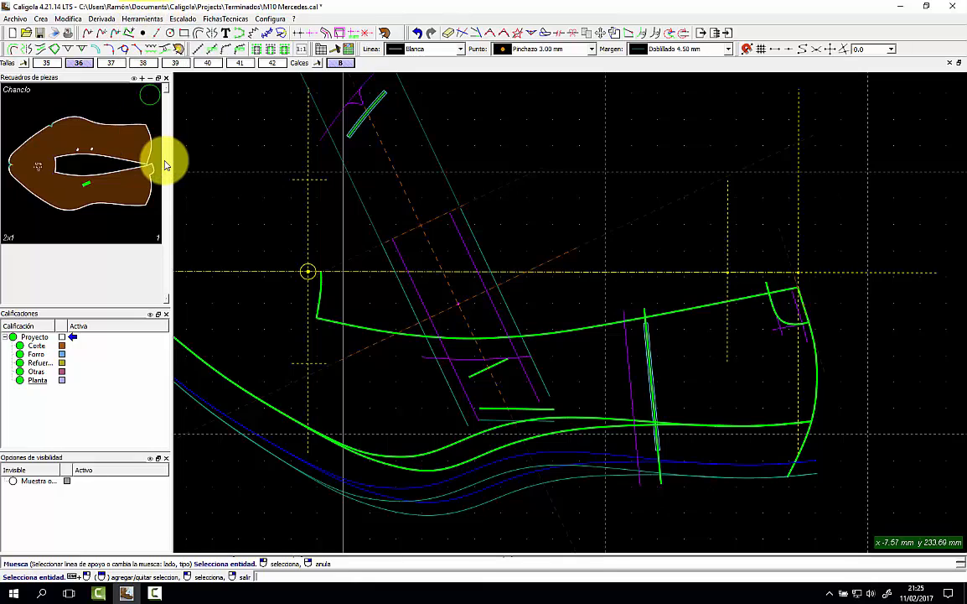
pyautogui.scroll(3, 435, 285)
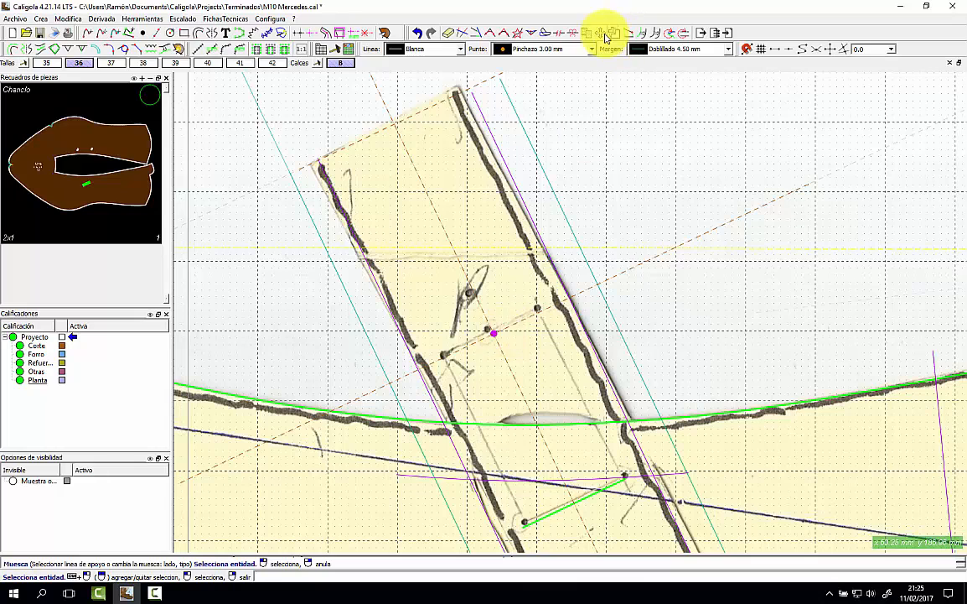
# Place a 1.00 mm micro punch point in the strap and move it onto the scan's hole mark.
pyautogui.click(493, 333)
pyautogui.click(506, 352)
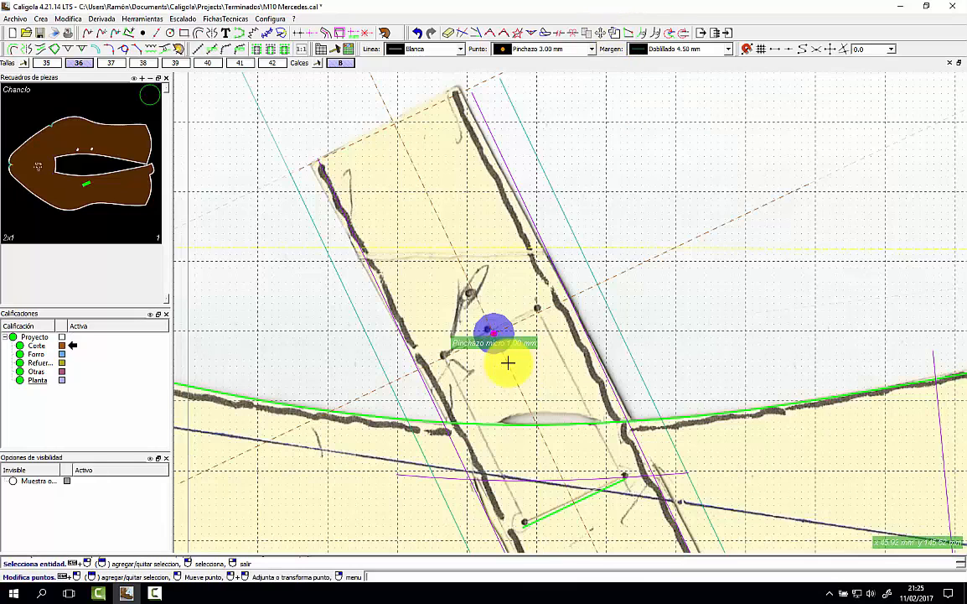
pyautogui.click(600, 32)
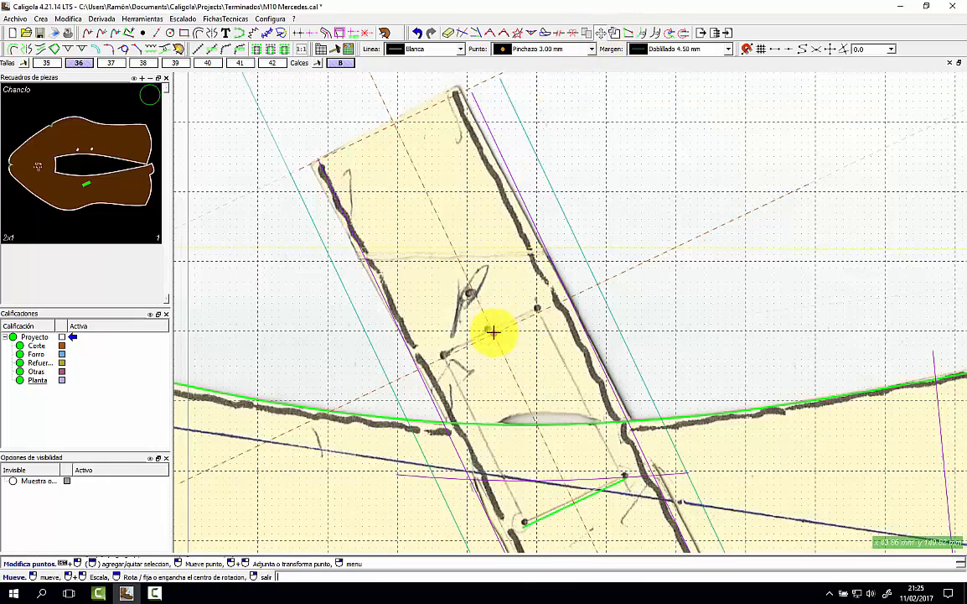
pyautogui.click(493, 333)
pyautogui.click(467, 290)
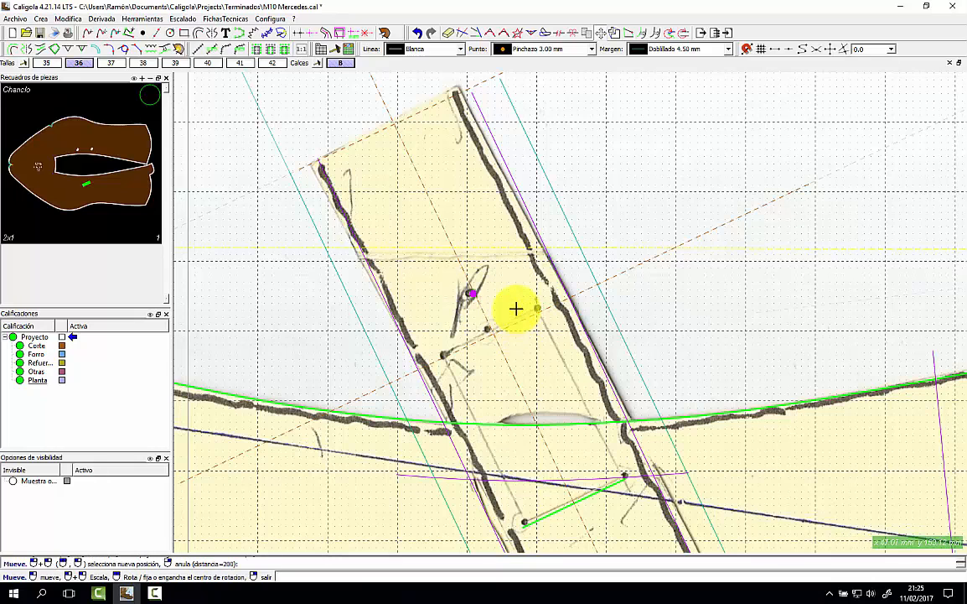
pyautogui.scroll(-3, 513, 309)
pyautogui.click(557, 222)
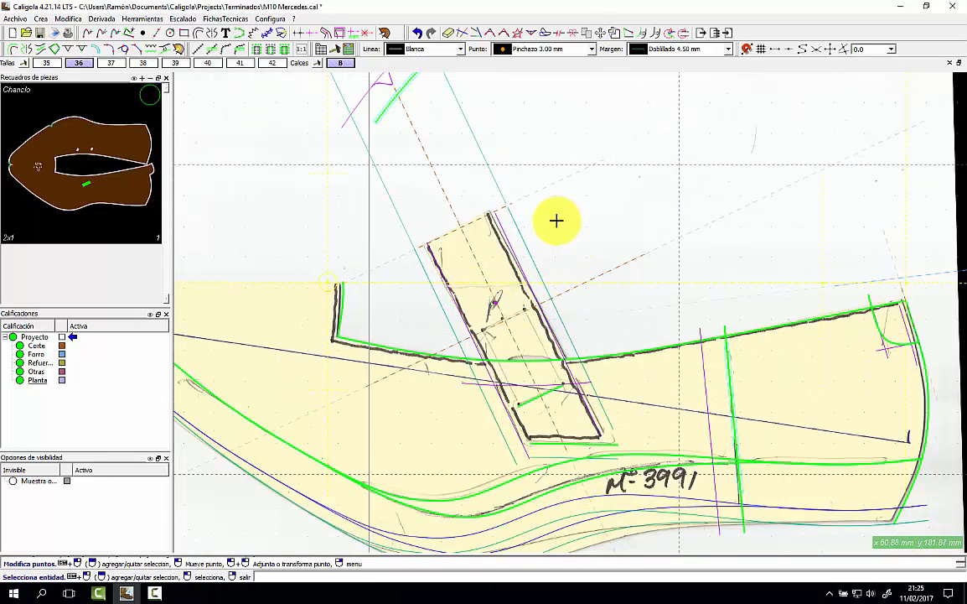
# Hide the scanned background image from the Herramientas menu.
pyautogui.click(952, 110)
pyautogui.click(142, 18)
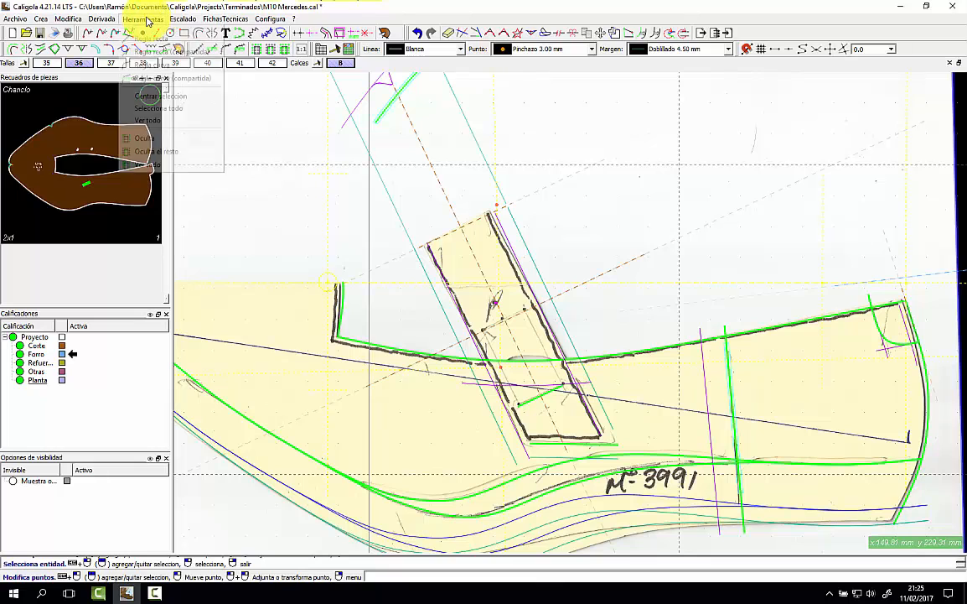
pyautogui.click(170, 162)
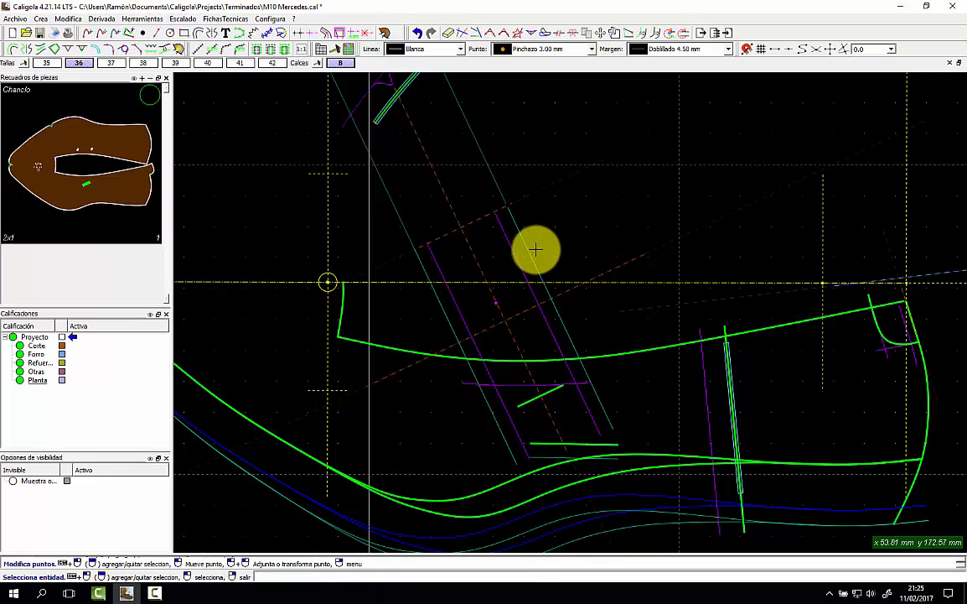
pyautogui.scroll(-1, 536, 250)
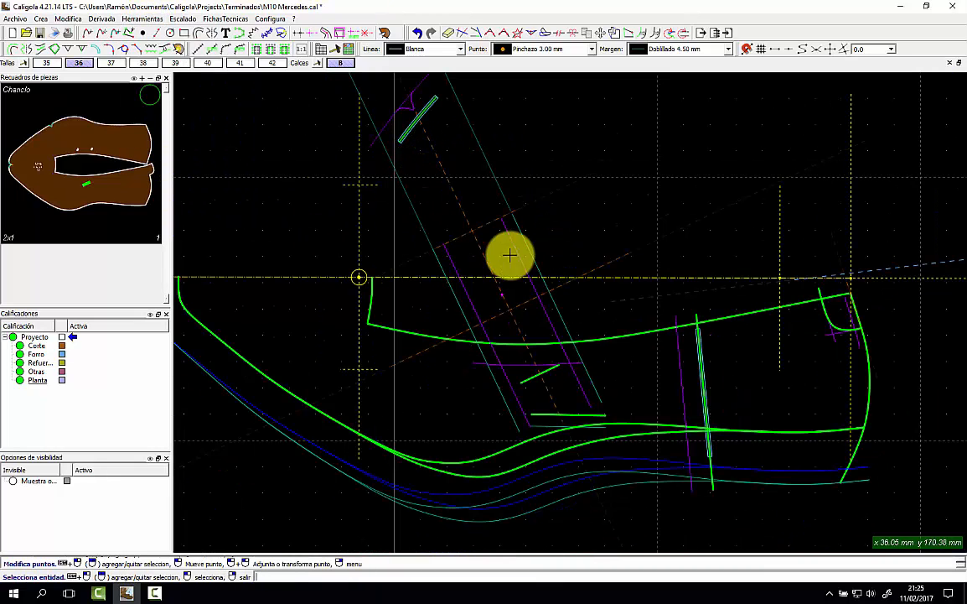
# Build a new piece from the strap's slanted lines with Crea pieza, closing its outline.
pyautogui.click(385, 34)
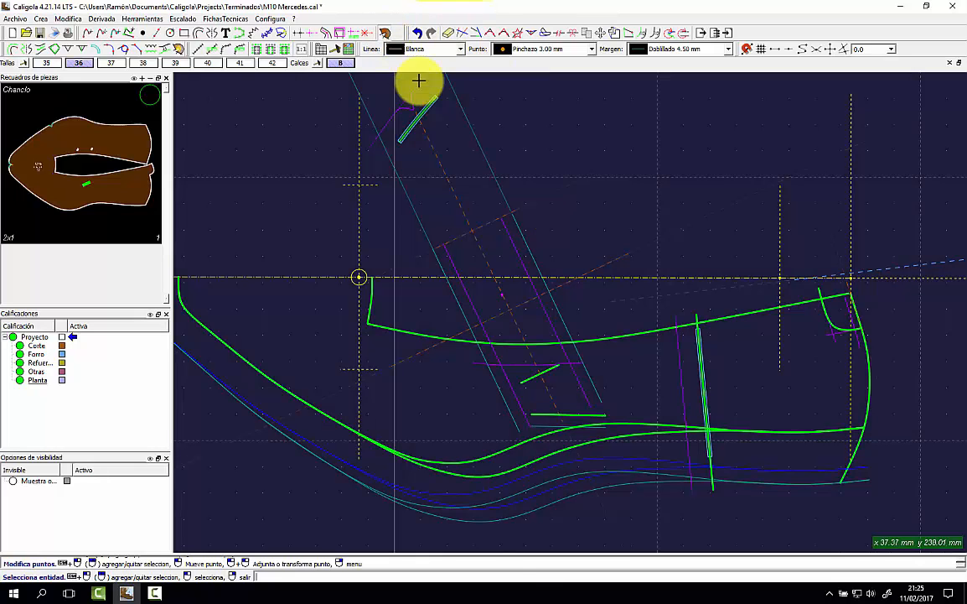
pyautogui.click(411, 200)
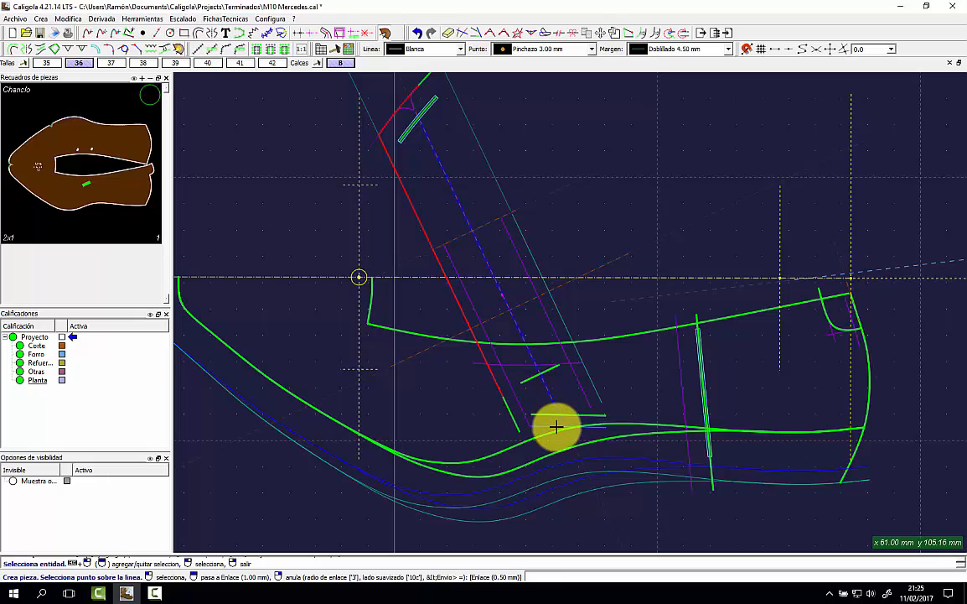
pyautogui.click(594, 387)
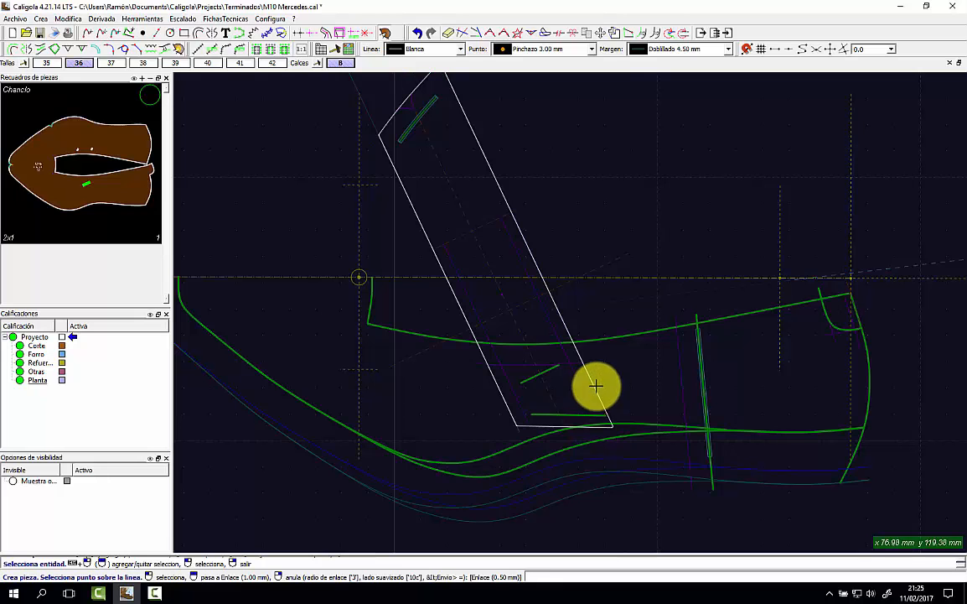
pyautogui.click(495, 273)
# Set the new piece to type Corte, name Correa and material Ante rojo, then drop it.
pyautogui.doubleClick(486, 288)
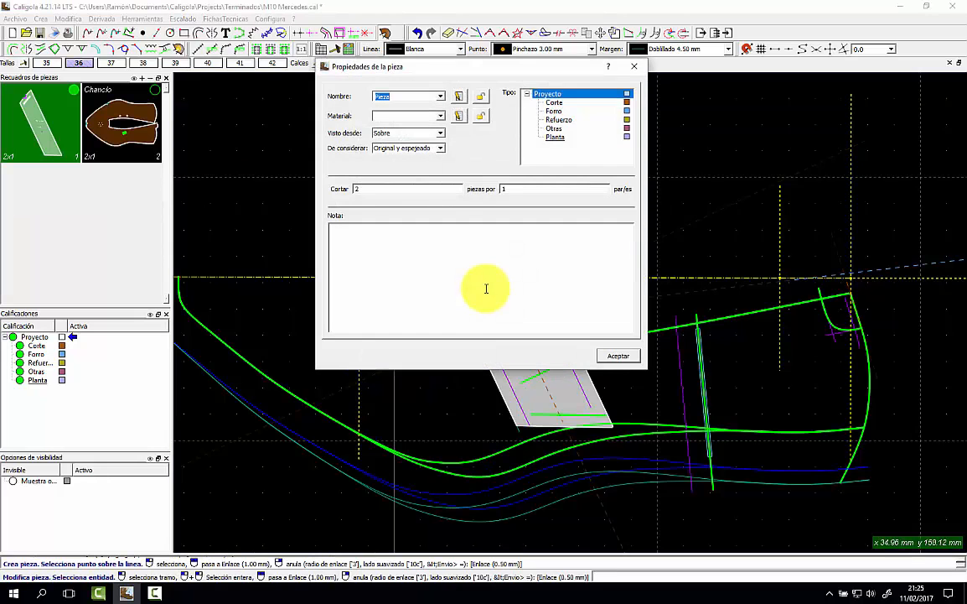
pyautogui.click(569, 103)
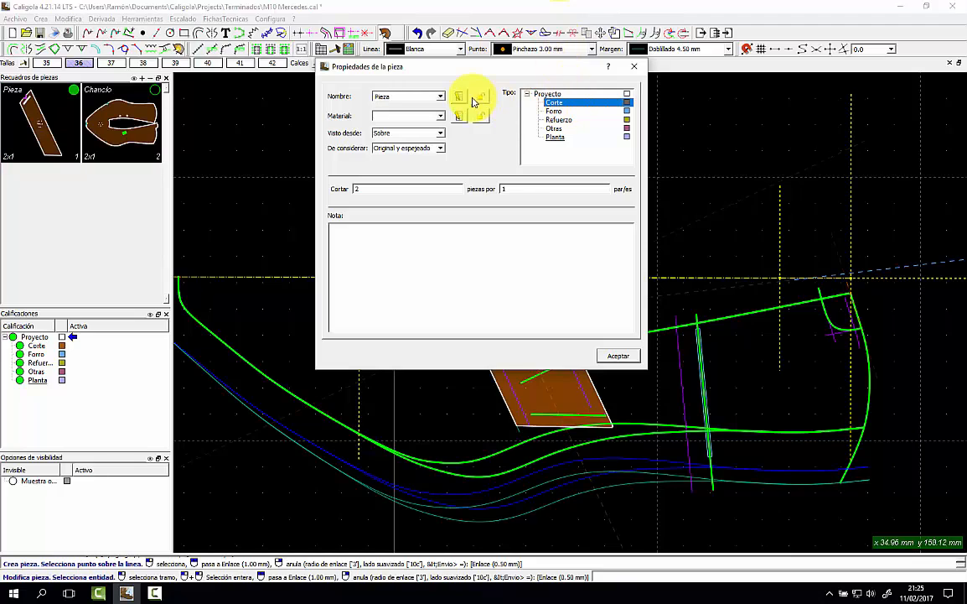
pyautogui.click(445, 100)
pyautogui.click(408, 151)
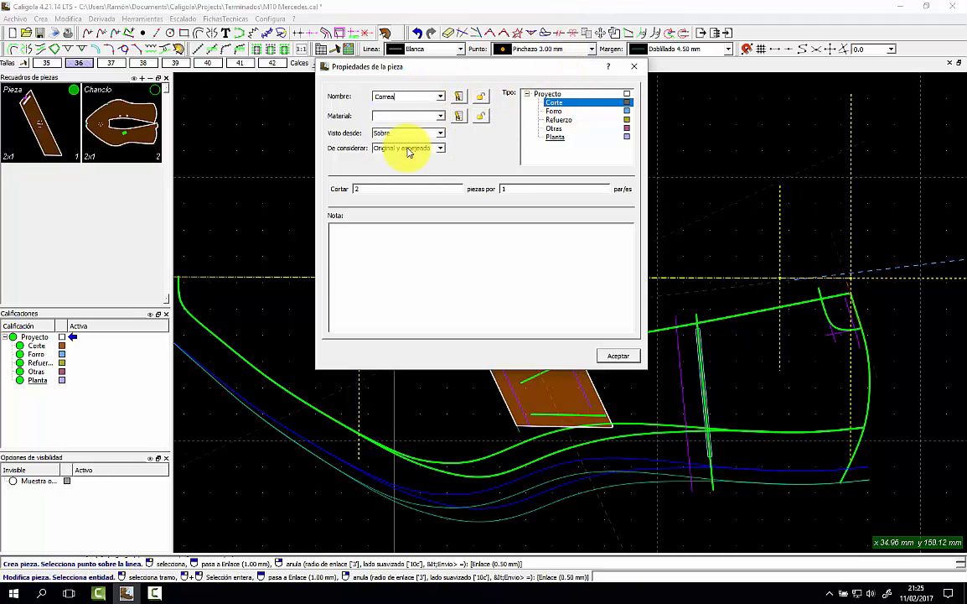
pyautogui.click(442, 116)
pyautogui.click(410, 133)
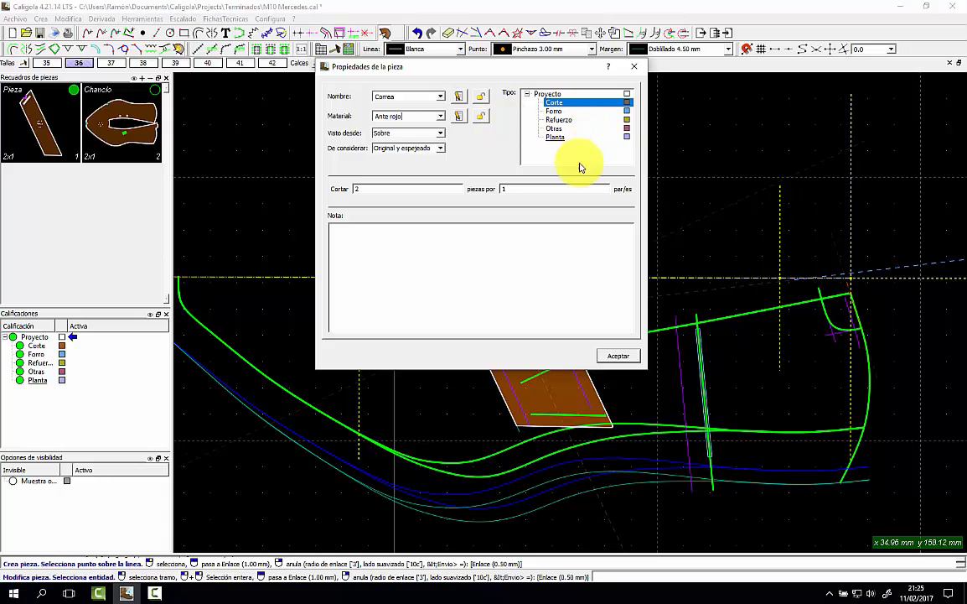
pyautogui.click(617, 356)
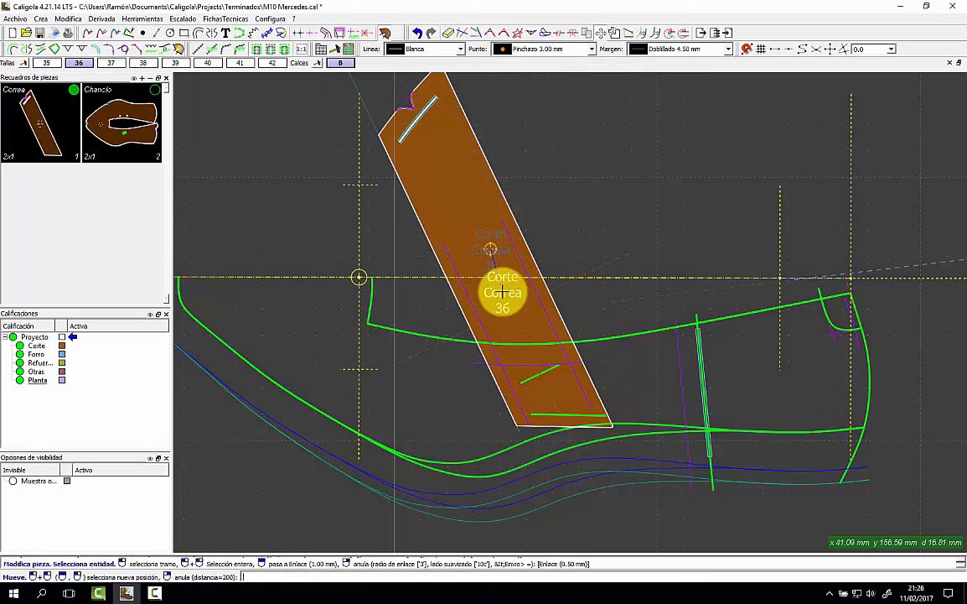
pyautogui.click(503, 259)
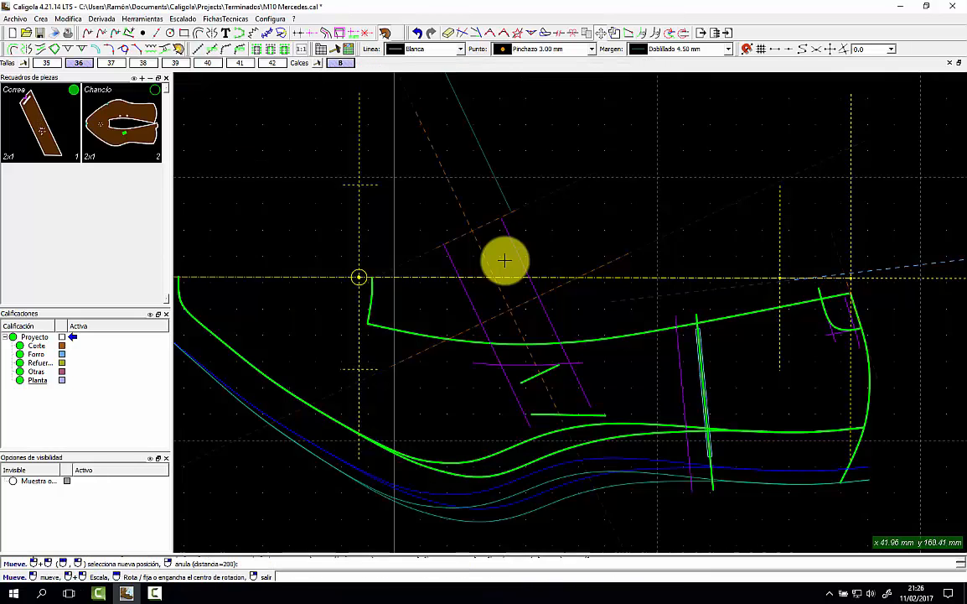
# Switch to the Correa piece and set the margin type to Libre.
pyautogui.click(131, 99)
pyautogui.click(73, 106)
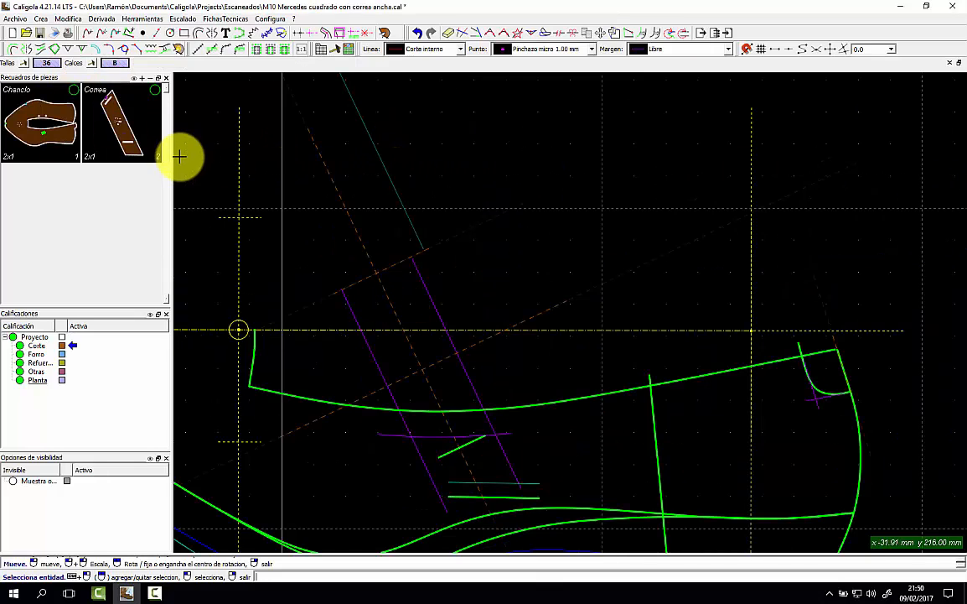
pyautogui.scroll(-2, 426, 225)
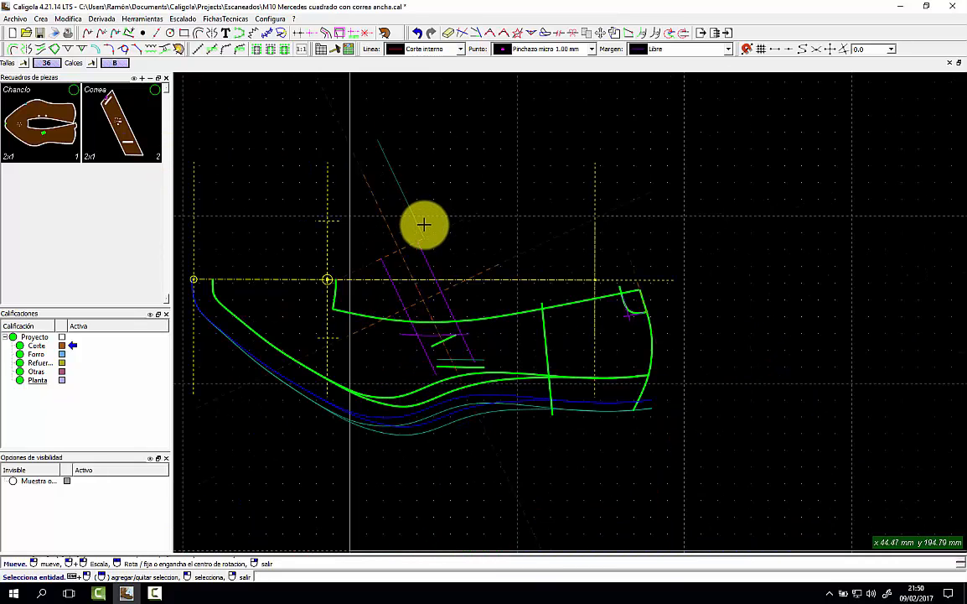
pyautogui.scroll(1, 457, 249)
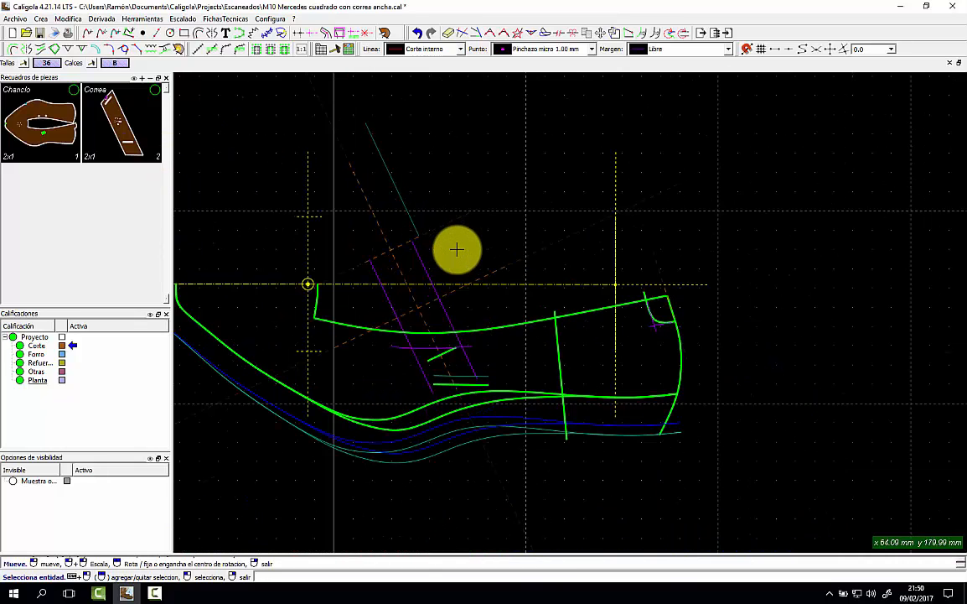
pyautogui.click(686, 52)
pyautogui.click(669, 166)
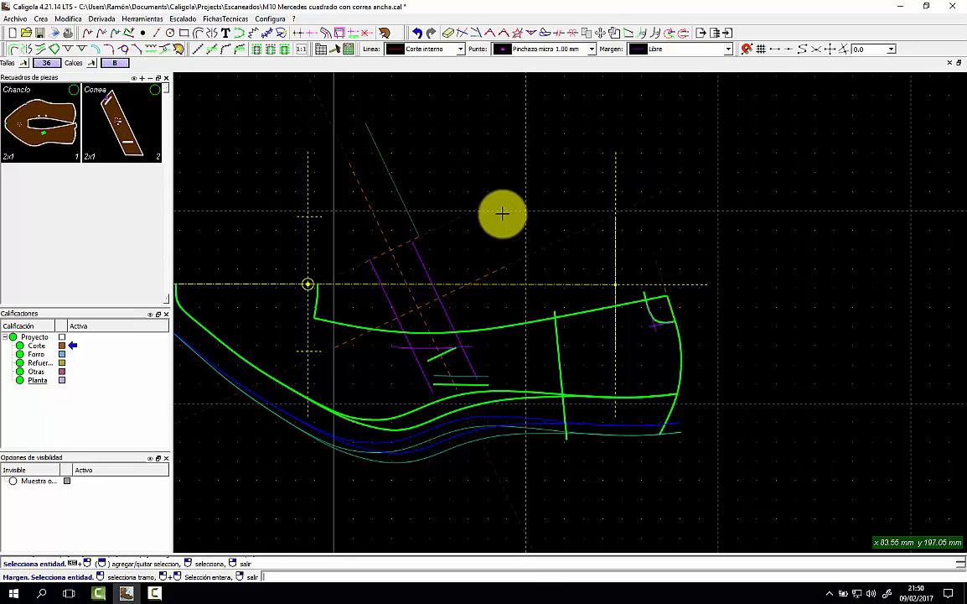
# Add a 6 mm free margin beside the first slanted strap line.
pyautogui.click(326, 298)
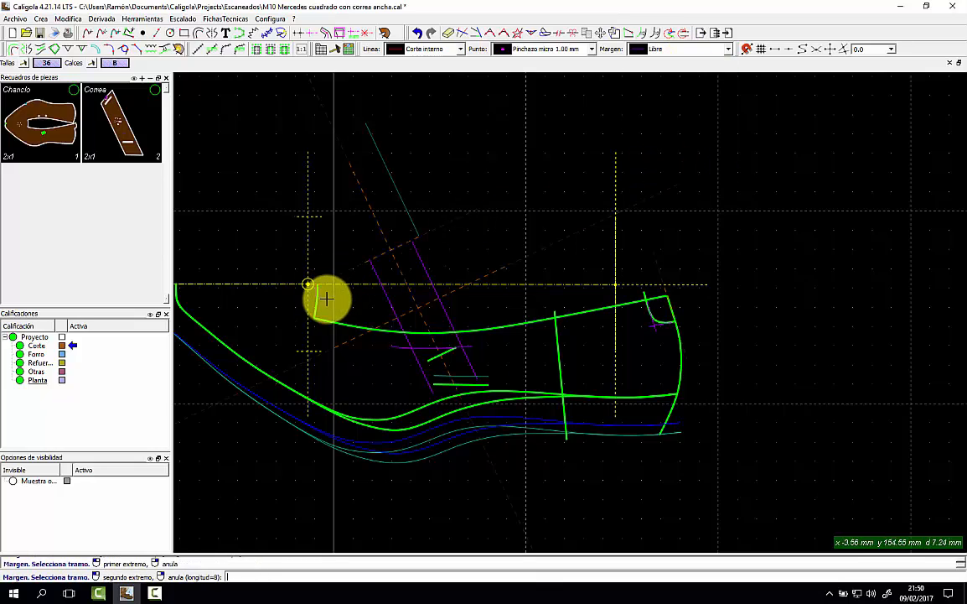
pyautogui.click(671, 274)
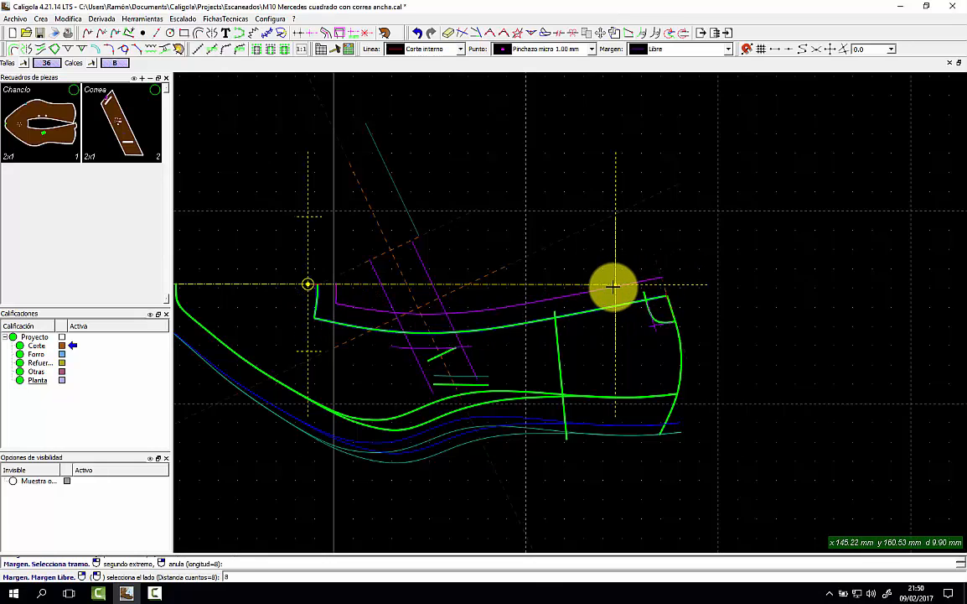
pyautogui.click(615, 286)
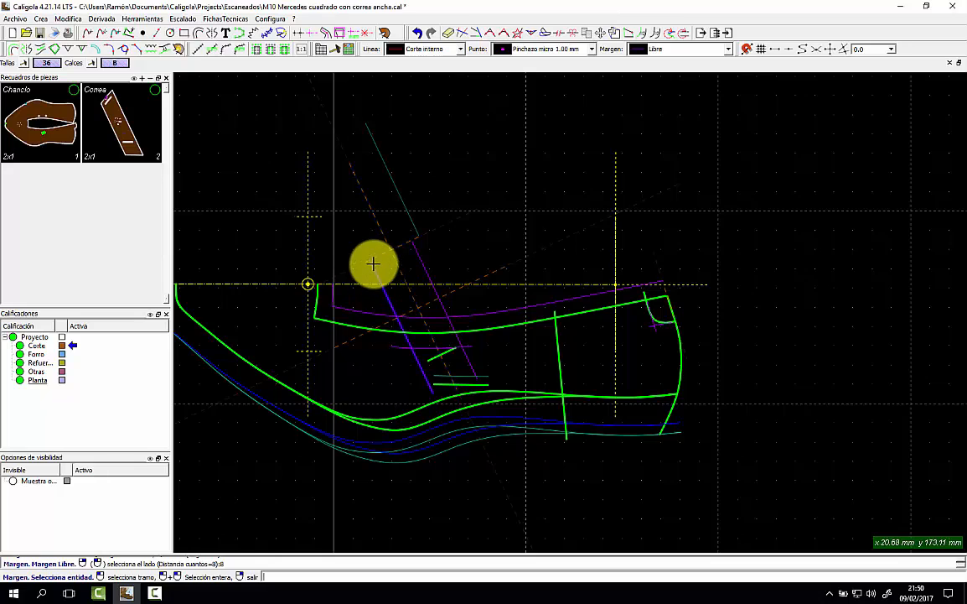
pyautogui.click(345, 263)
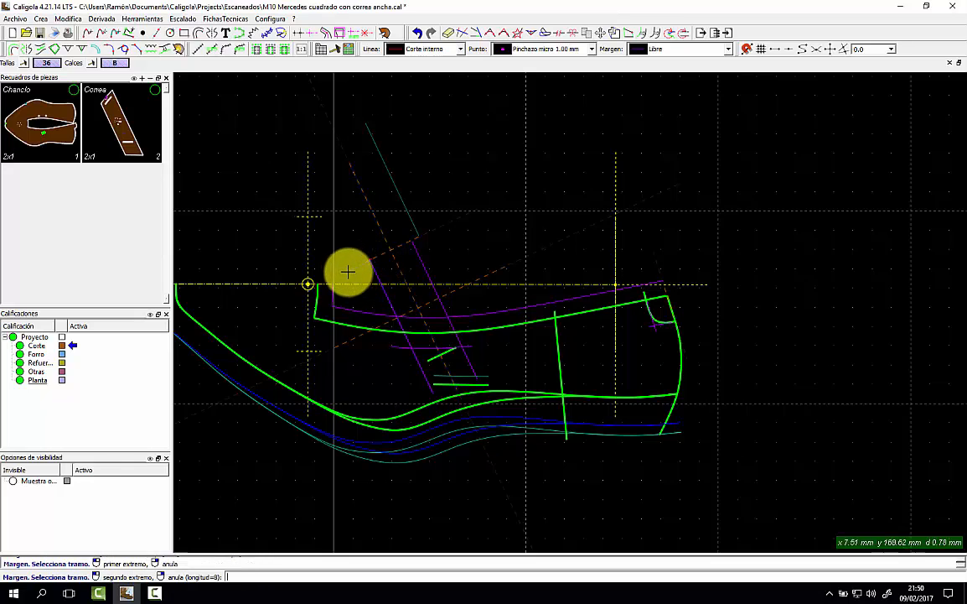
pyautogui.click(405, 404)
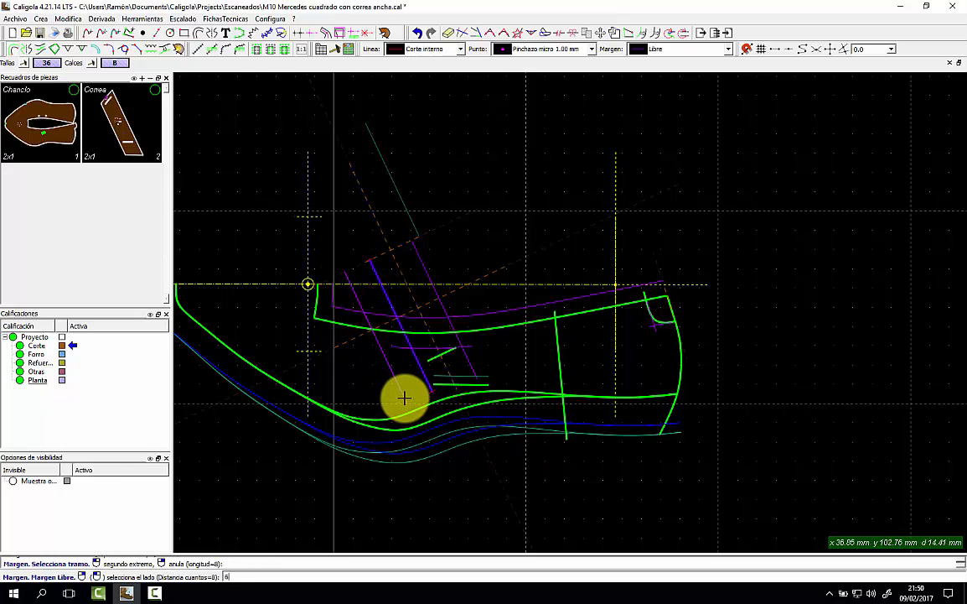
pyautogui.press('Return')
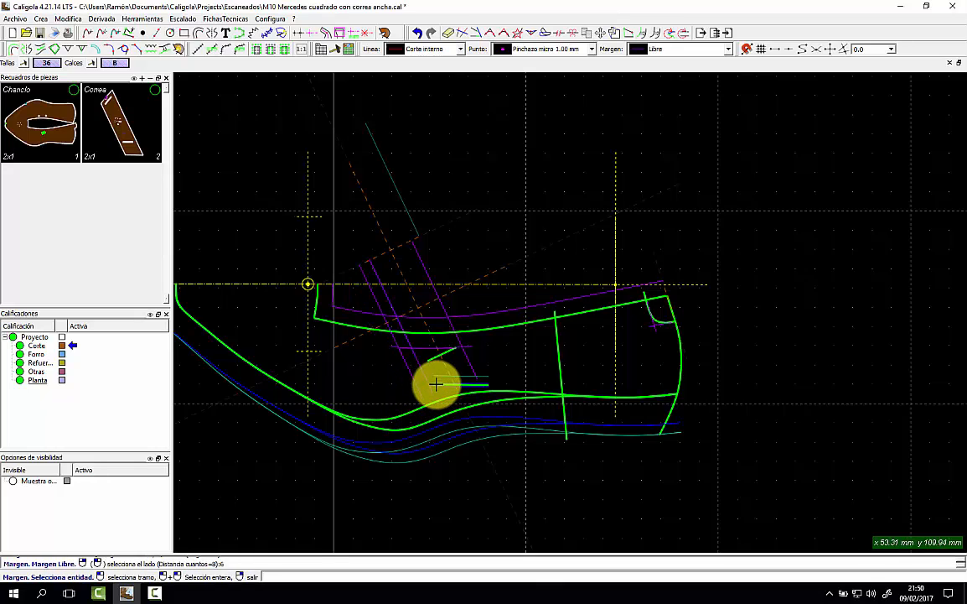
# Add 6 mm free margins beside the short horizontal line and the next slanted line.
pyautogui.click(437, 384)
pyautogui.click(416, 409)
pyautogui.click(503, 412)
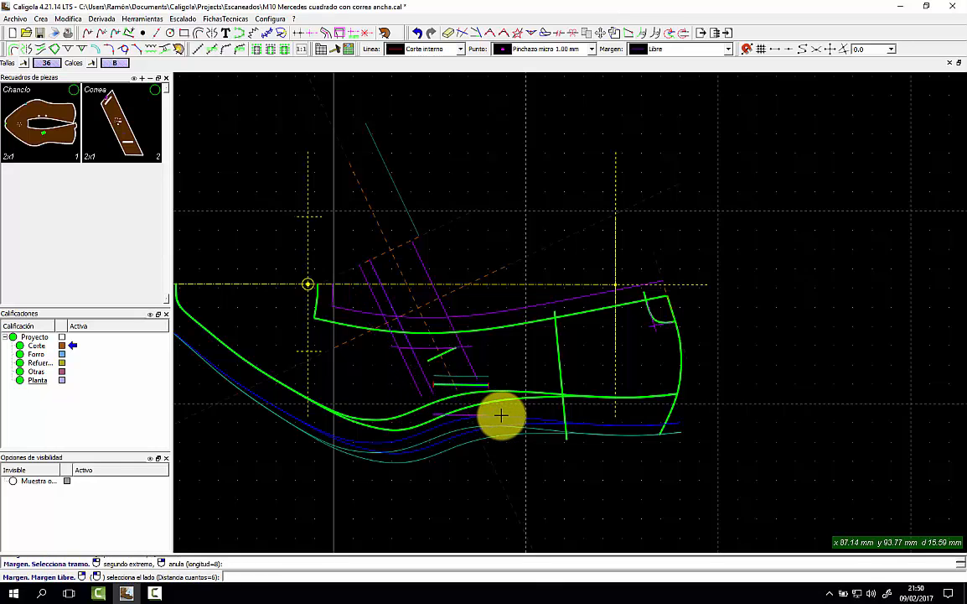
pyautogui.press('Return')
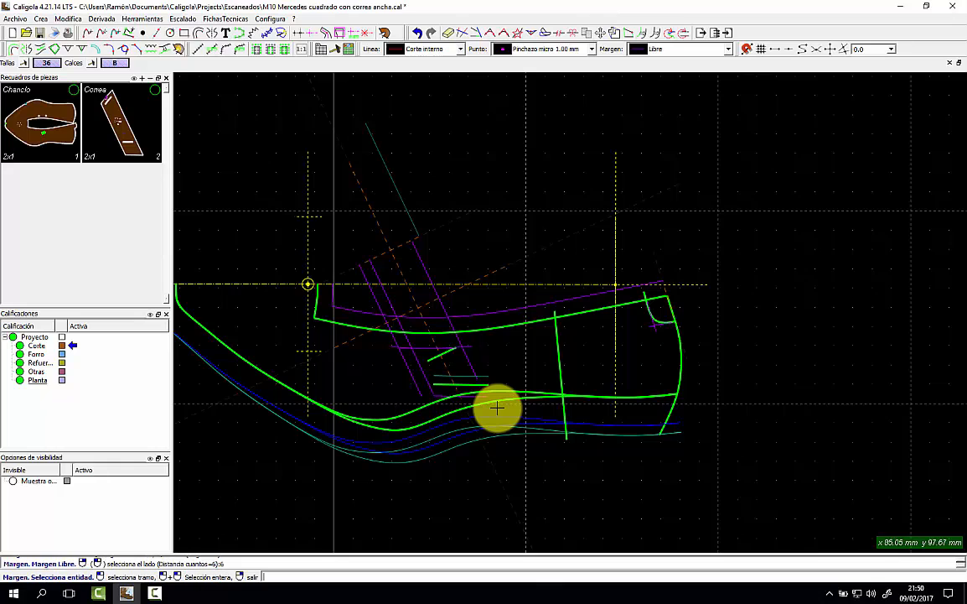
pyautogui.click(428, 277)
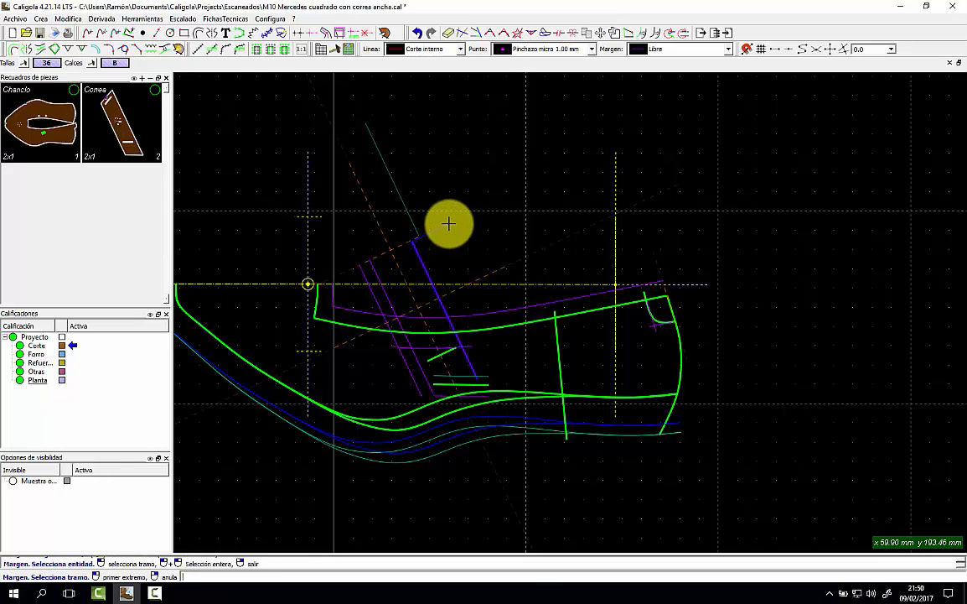
pyautogui.click(448, 227)
pyautogui.click(528, 364)
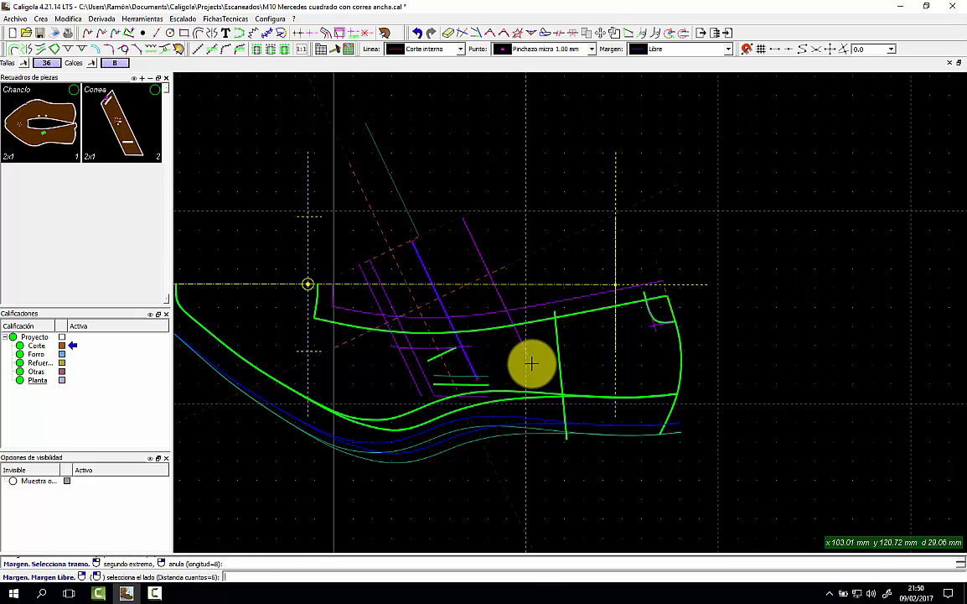
pyautogui.press('Return')
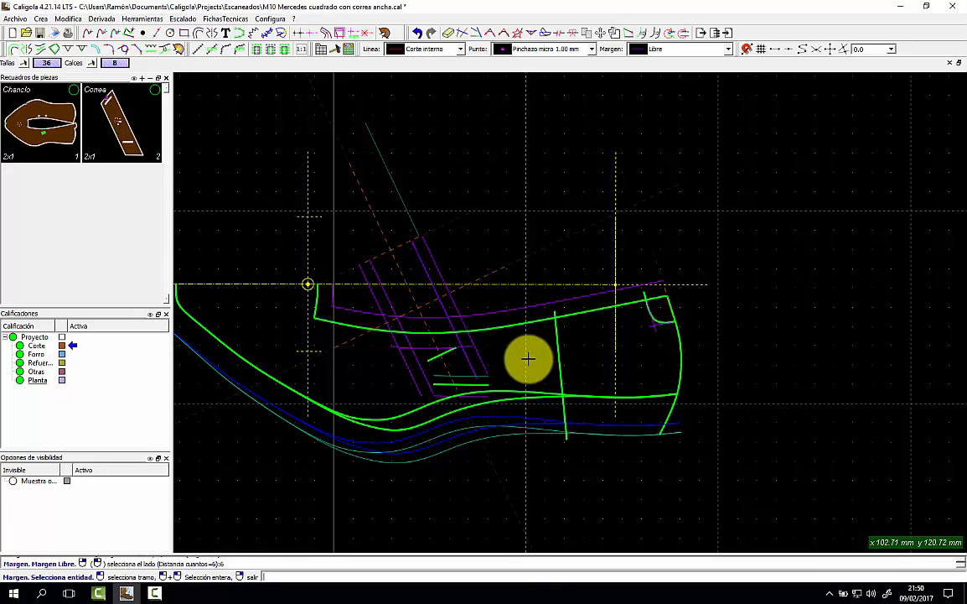
pyautogui.rightClick(544, 261)
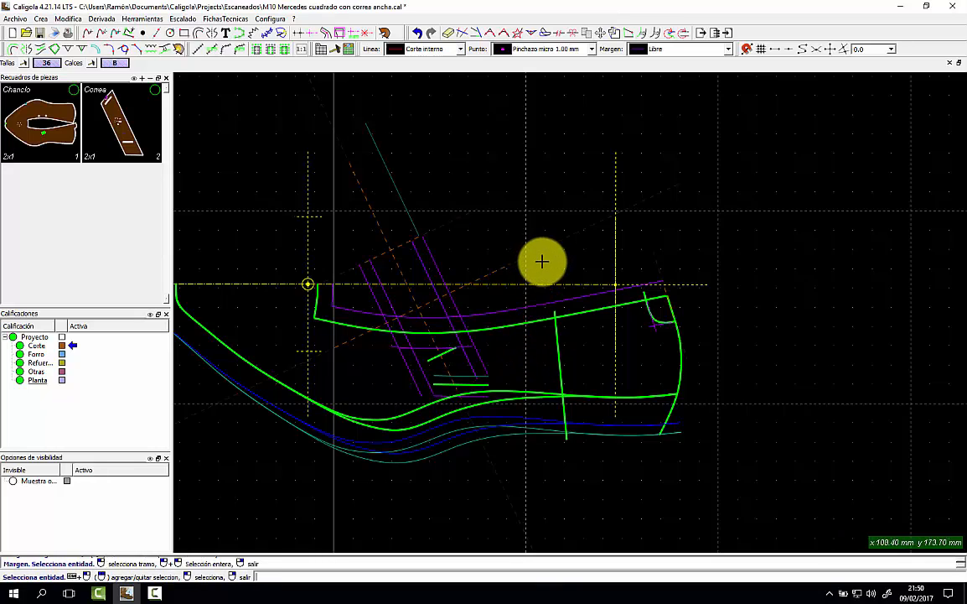
# Add an 8 mm Libre margin parallel to the vertical green line.
pyautogui.click(557, 334)
pyautogui.click(676, 50)
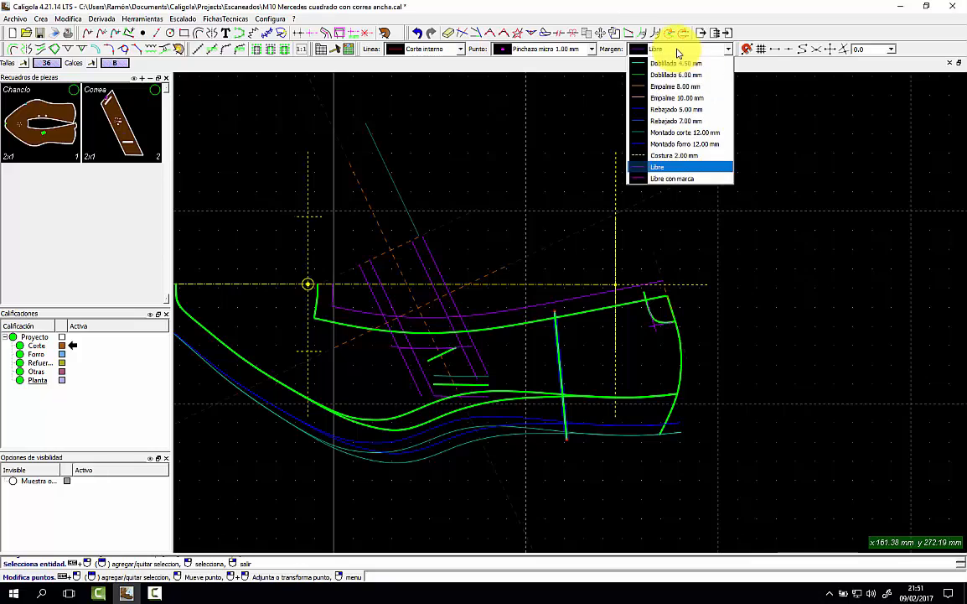
pyautogui.click(658, 167)
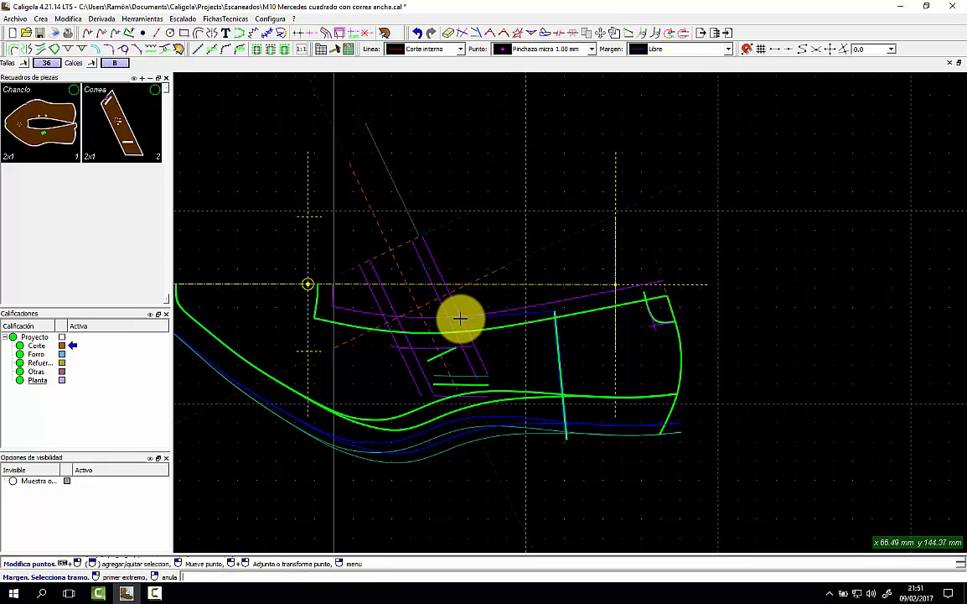
pyautogui.click(518, 438)
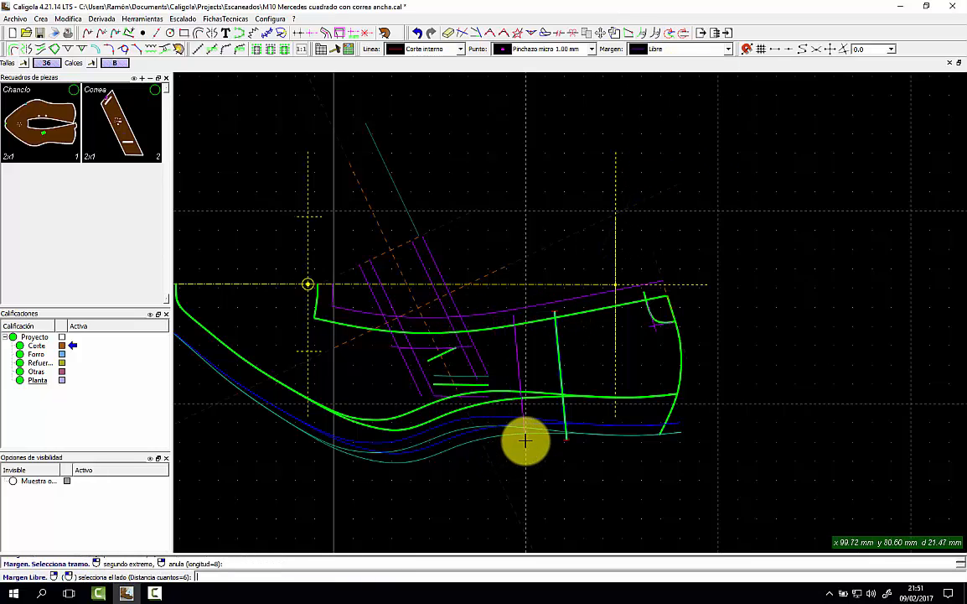
pyautogui.write('8')
pyautogui.press('Return')
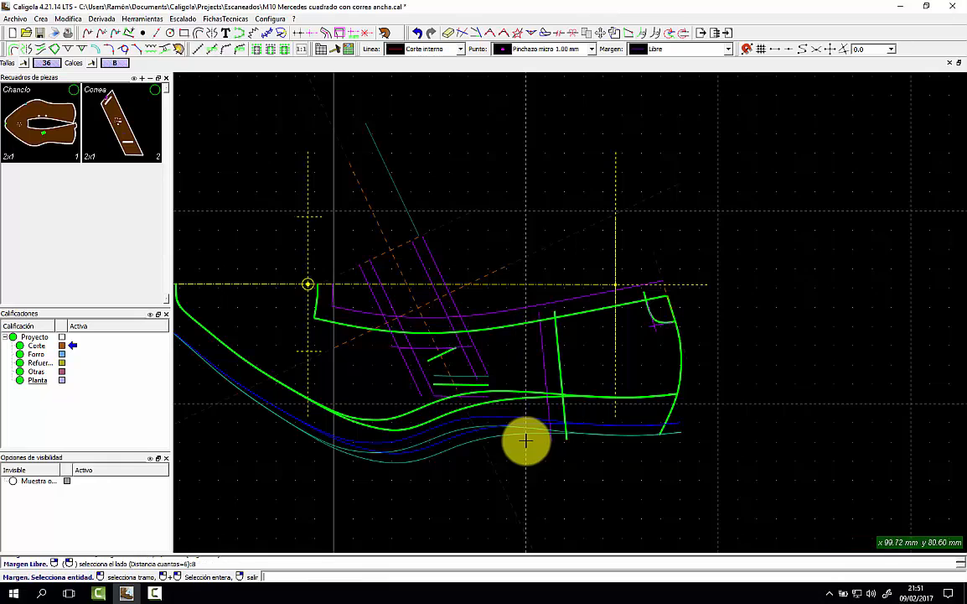
pyautogui.rightClick(724, 377)
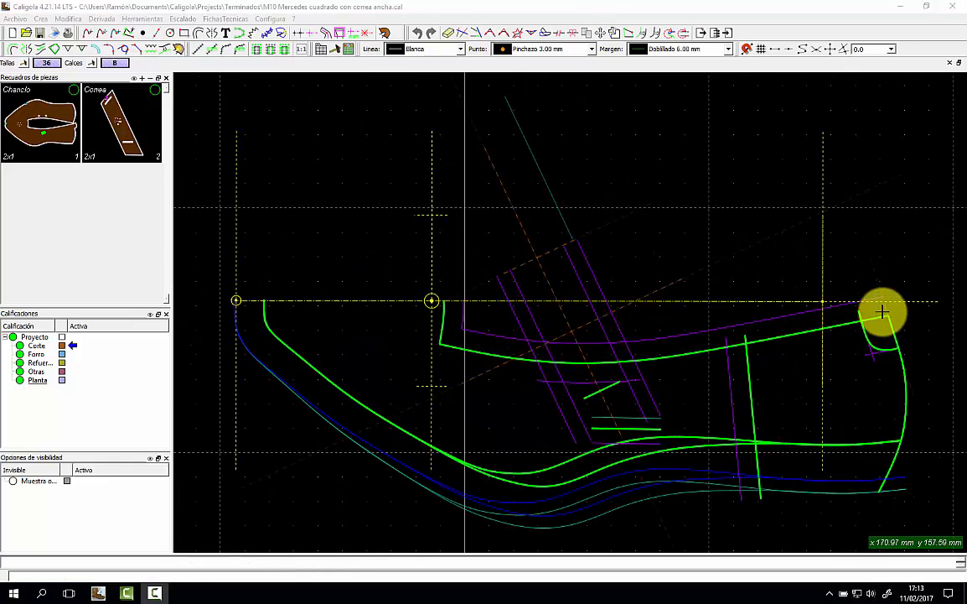
# Add a 2.5 mm Libre margin inside the vamp's right corner curve.
pyautogui.click(721, 48)
pyautogui.click(688, 172)
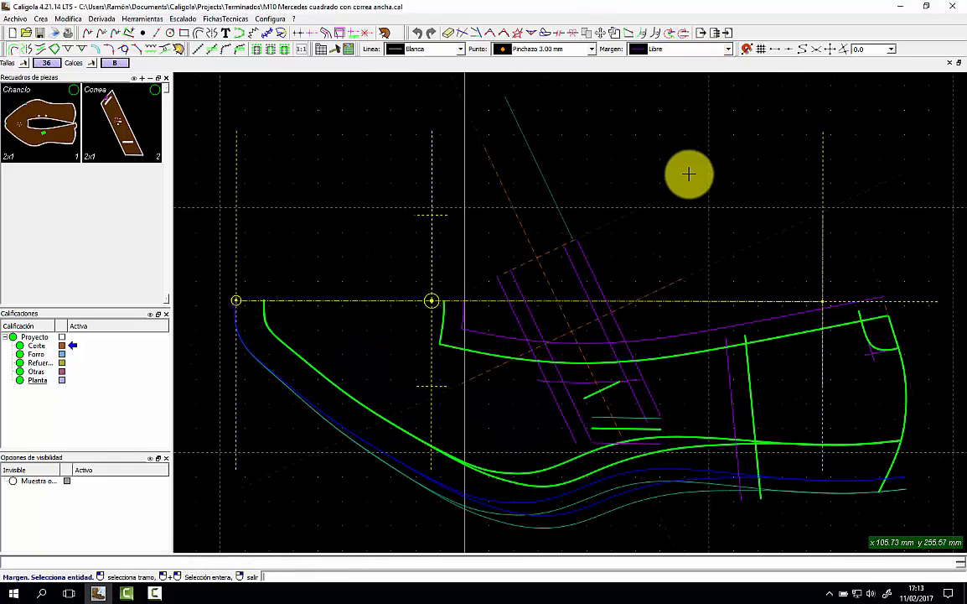
pyautogui.click(888, 319)
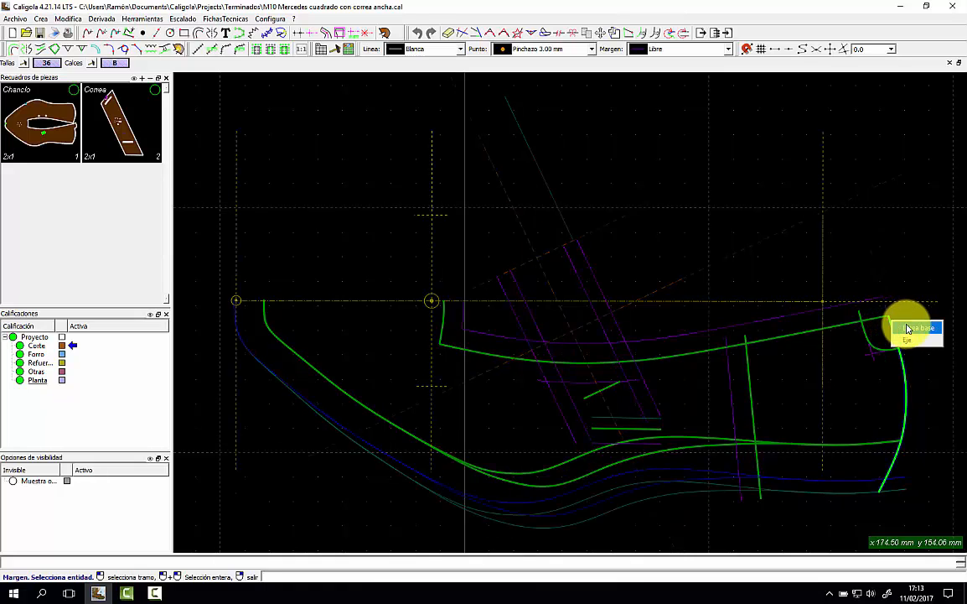
pyautogui.click(910, 328)
pyautogui.click(875, 321)
pyautogui.click(886, 366)
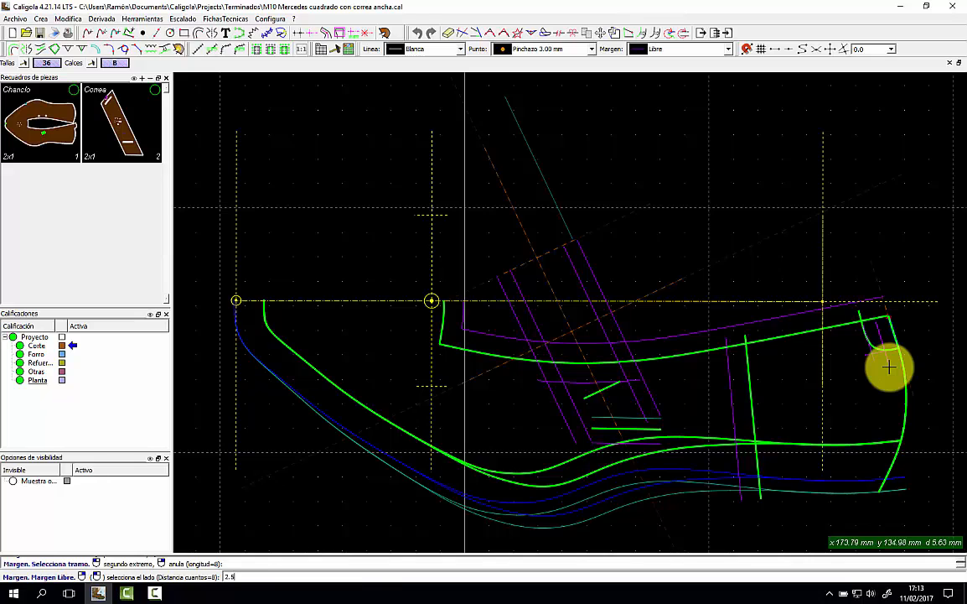
pyautogui.click(888, 366)
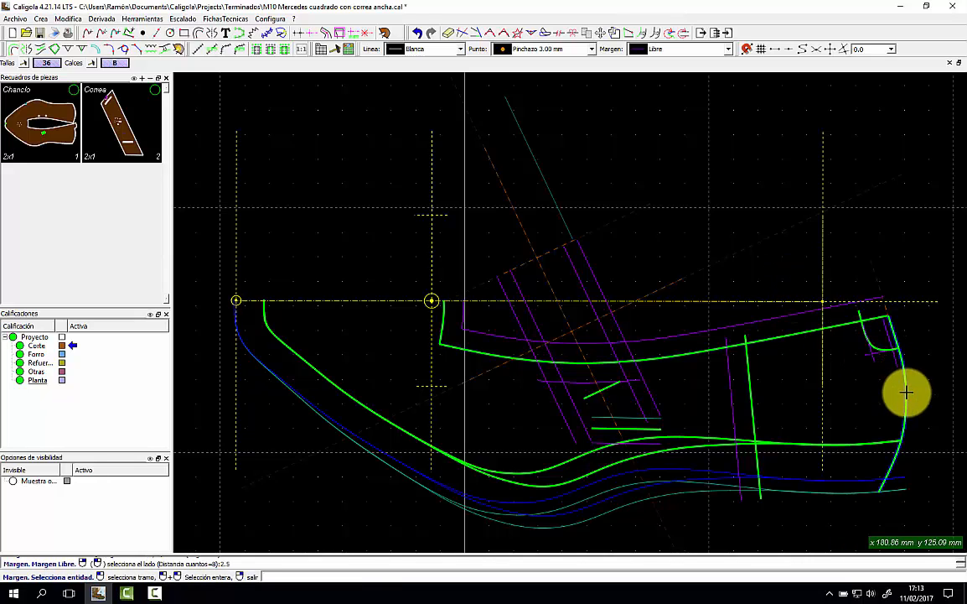
# Add a 5.5 mm margin along the vamp's curved right edge.
pyautogui.click(904, 395)
pyautogui.click(883, 398)
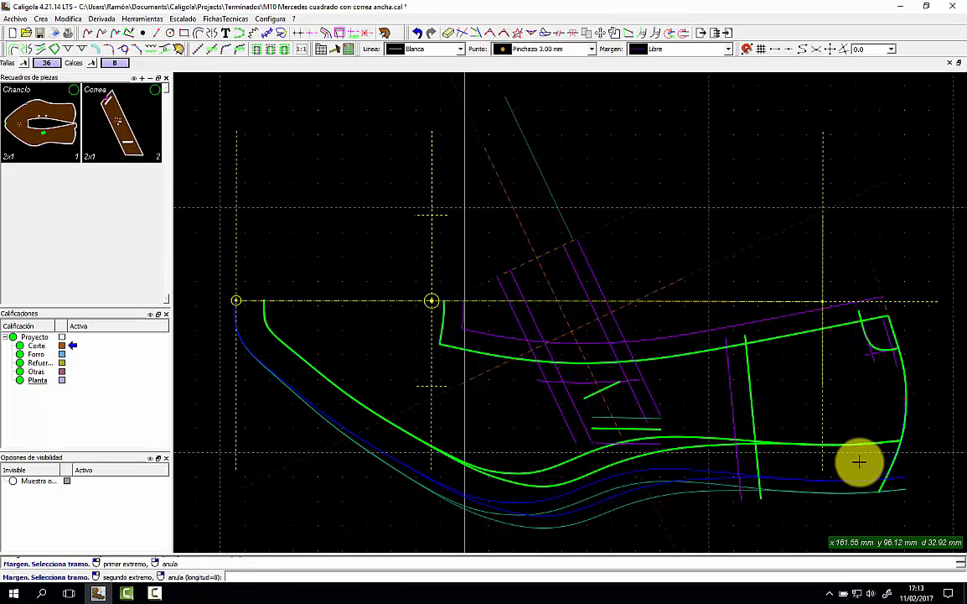
pyautogui.click(863, 461)
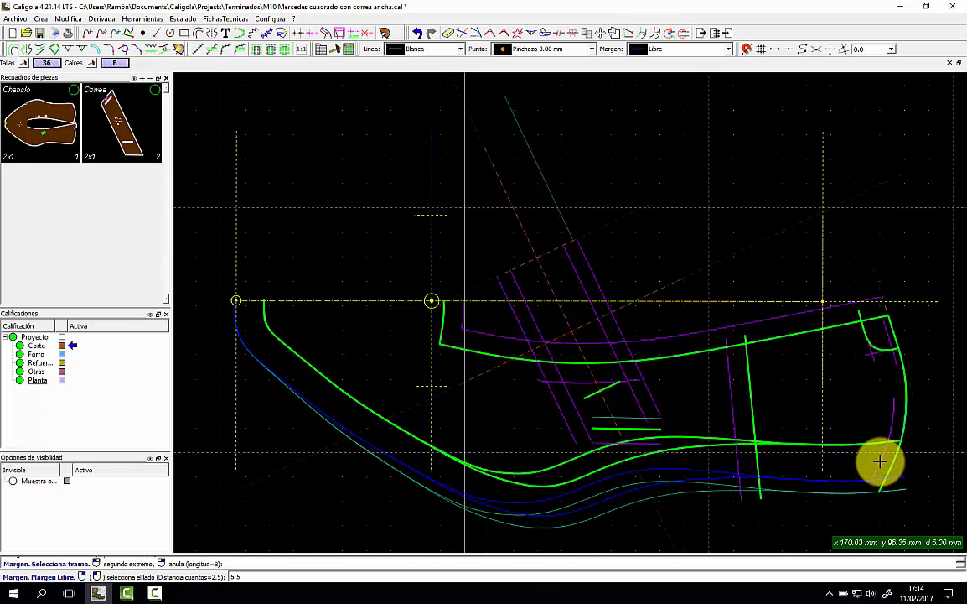
pyautogui.press('Return')
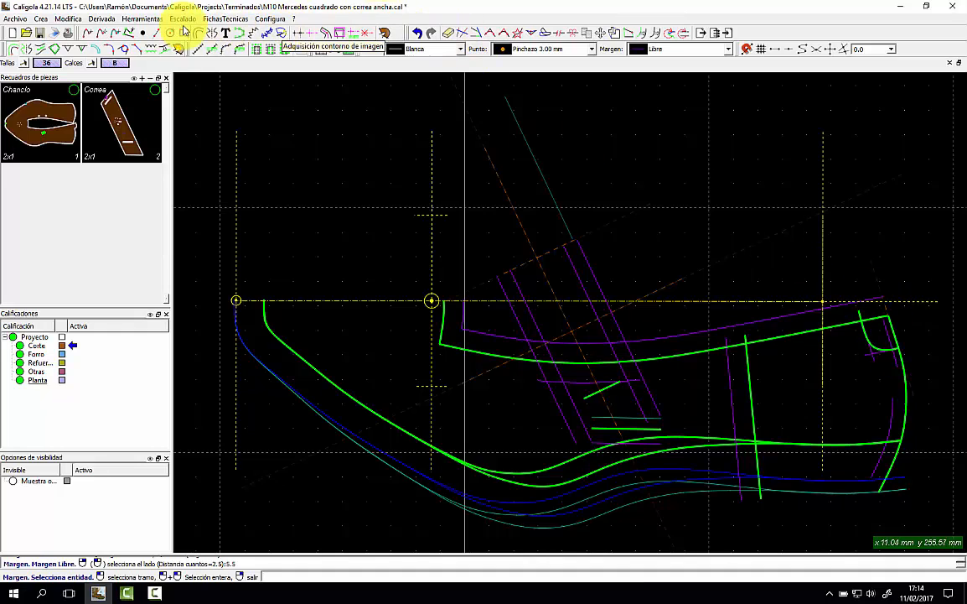
# Draw a dashed axis down beside the vamp's curved right edge and reposition its lower end.
pyautogui.click(154, 33)
pyautogui.scroll(3, 906, 383)
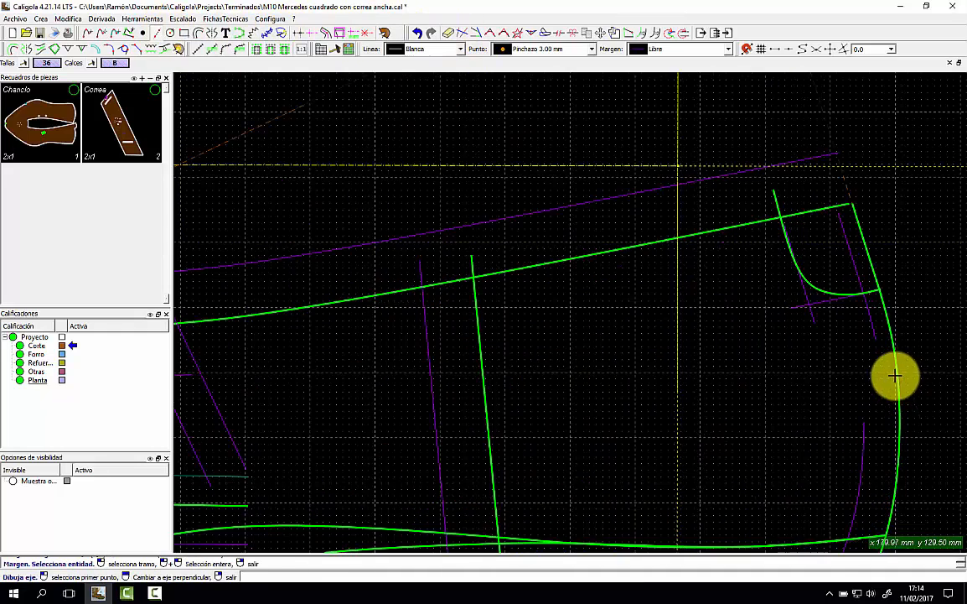
pyautogui.click(829, 168)
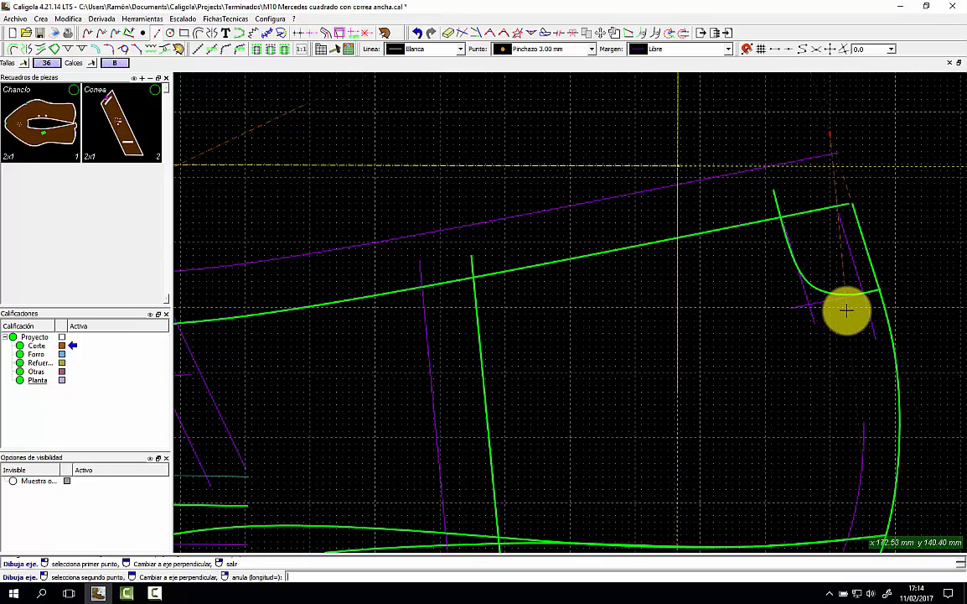
pyautogui.scroll(-2, 885, 544)
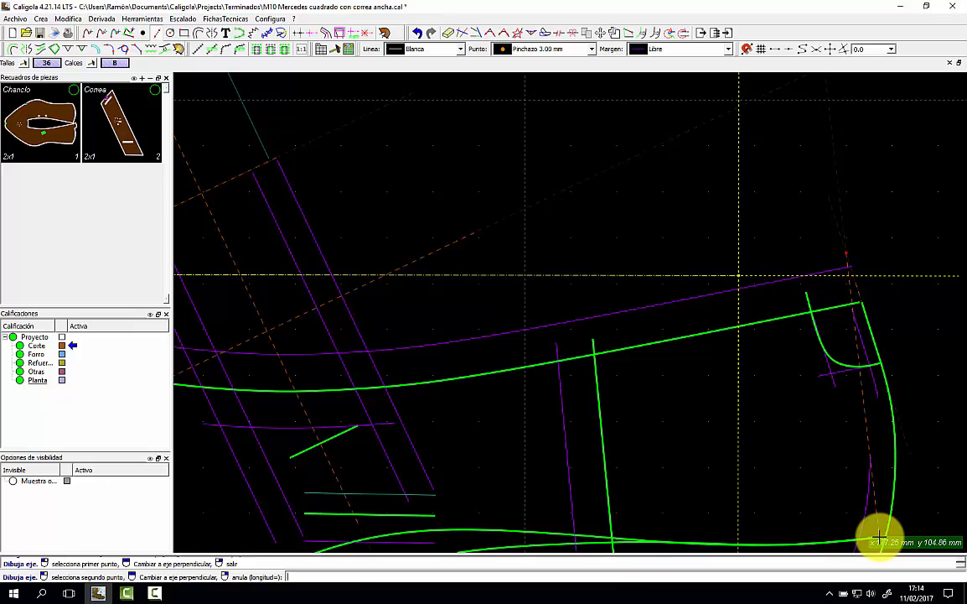
pyautogui.click(879, 537)
pyautogui.moveTo(908, 489); pyautogui.dragTo(892, 396, button='middle')
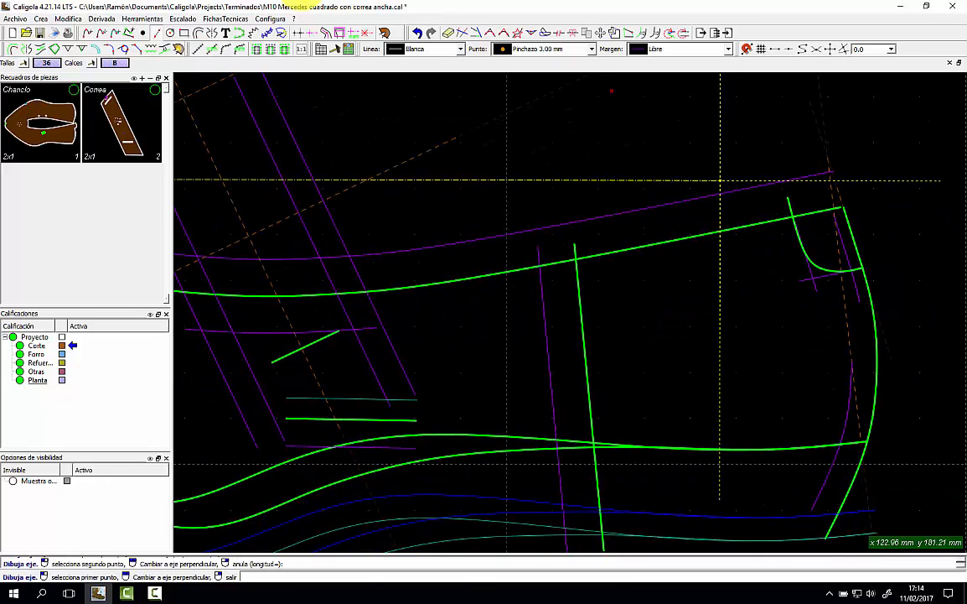
pyautogui.click(600, 33)
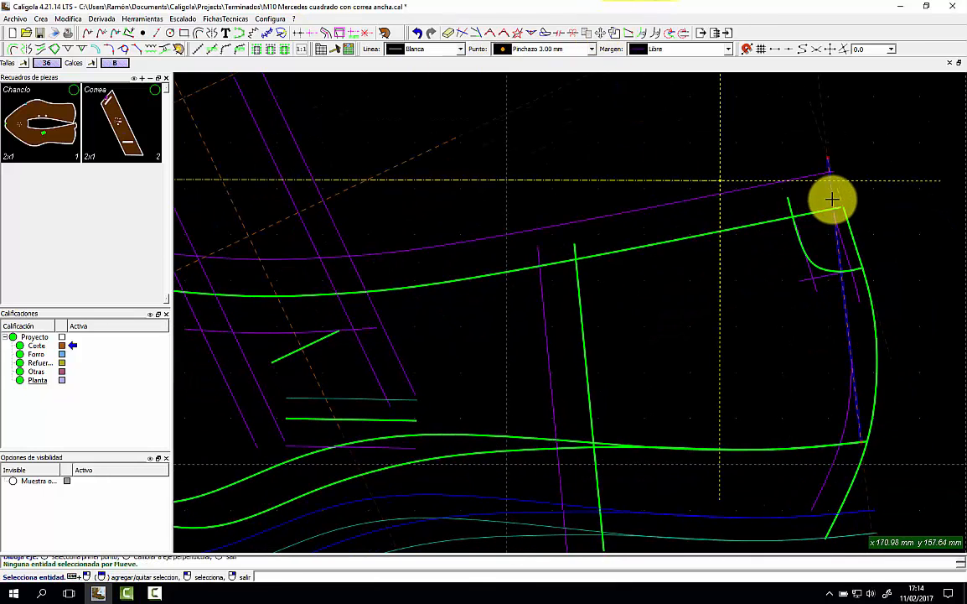
pyautogui.click(832, 199)
pyautogui.click(863, 441)
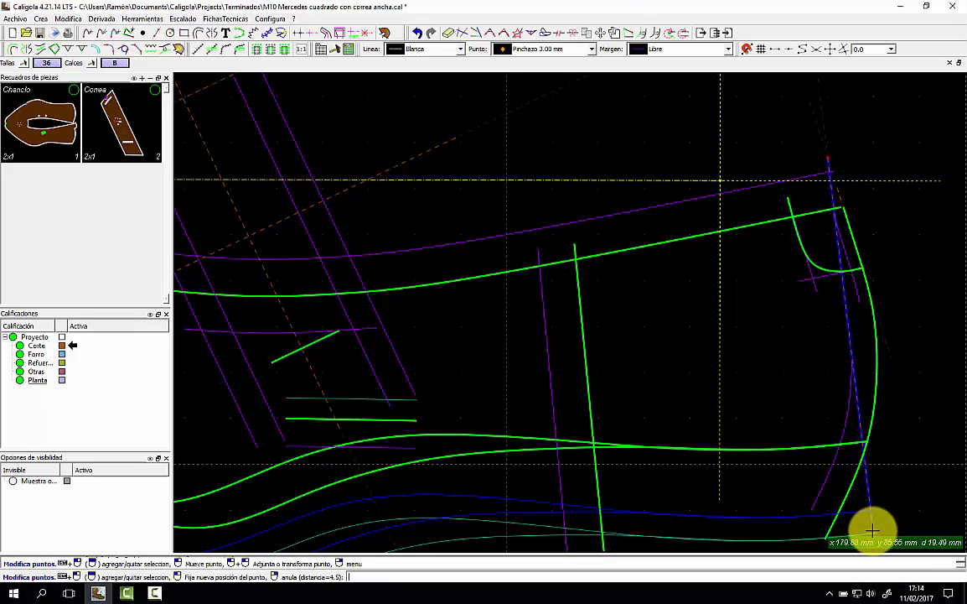
pyautogui.scroll(3, 838, 410)
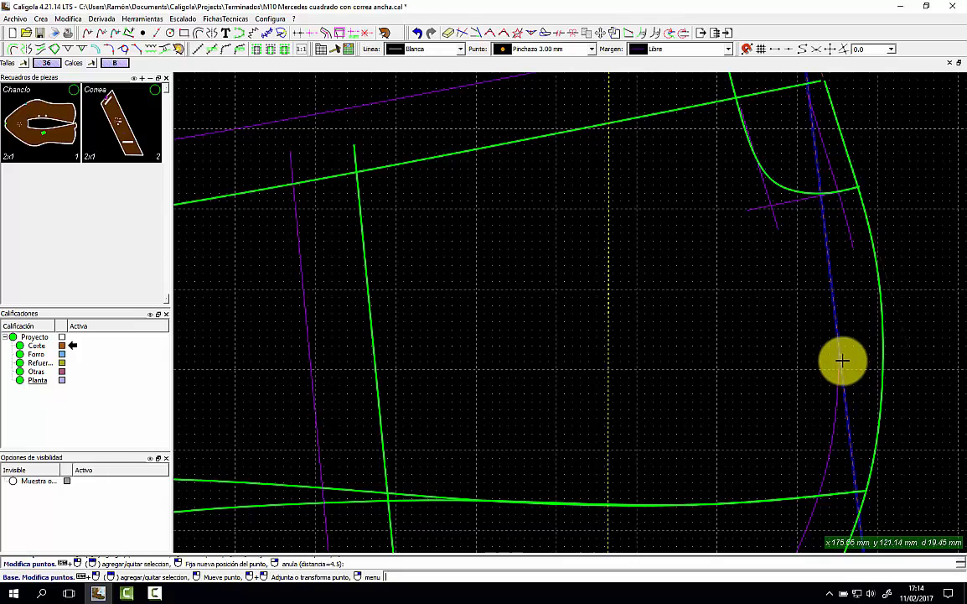
pyautogui.click(842, 363)
# Place a Marca micro 1.00 mm point on the vamp's curved right edge.
pyautogui.click(539, 48)
pyautogui.click(535, 98)
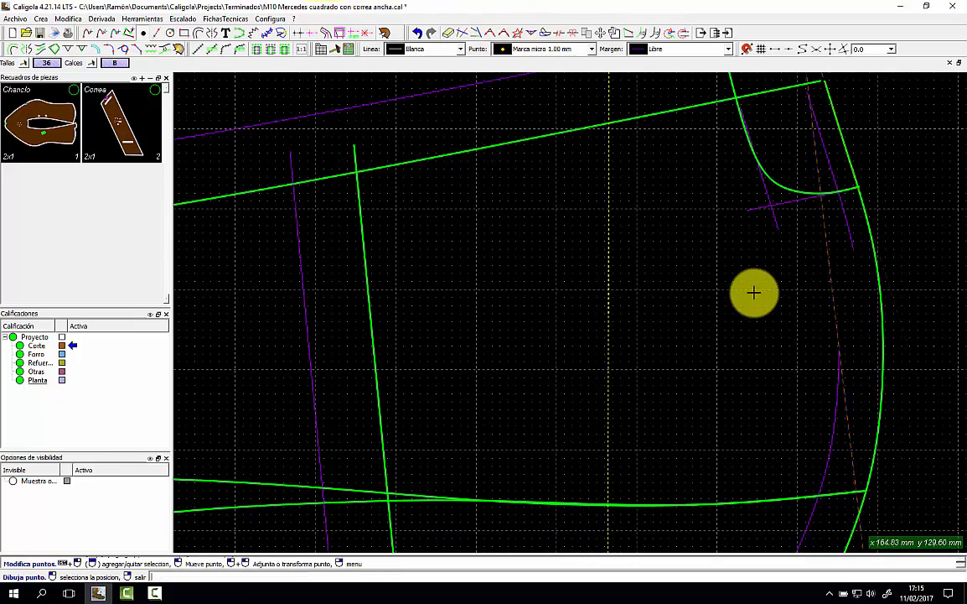
pyautogui.click(841, 353)
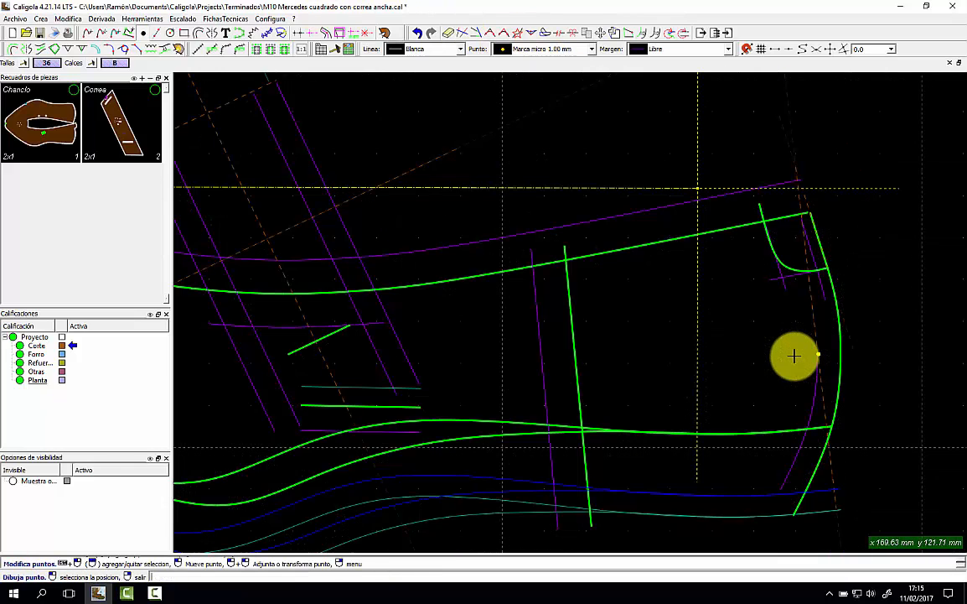
pyautogui.scroll(-3, 796, 354)
pyautogui.scroll(-1, 789, 351)
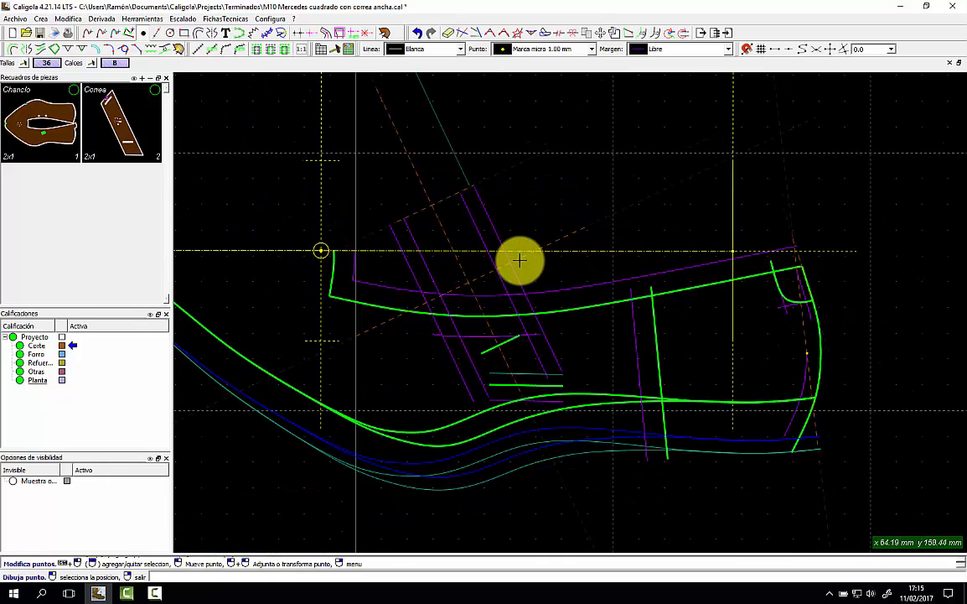
pyautogui.click(675, 51)
# Draw a three-point white base line just below the horizontal guide.
pyautogui.click(675, 52)
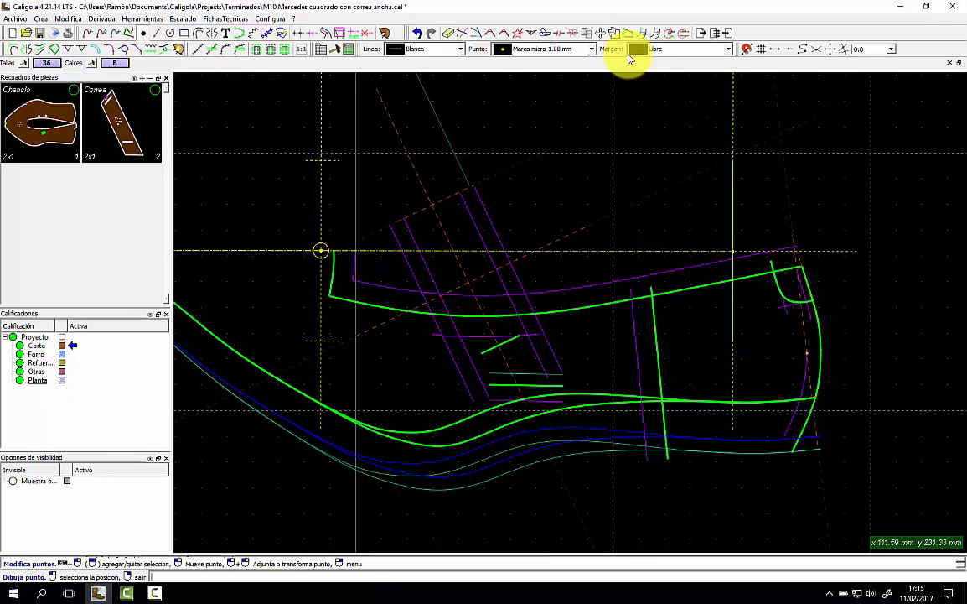
pyautogui.click(449, 50)
pyautogui.click(436, 67)
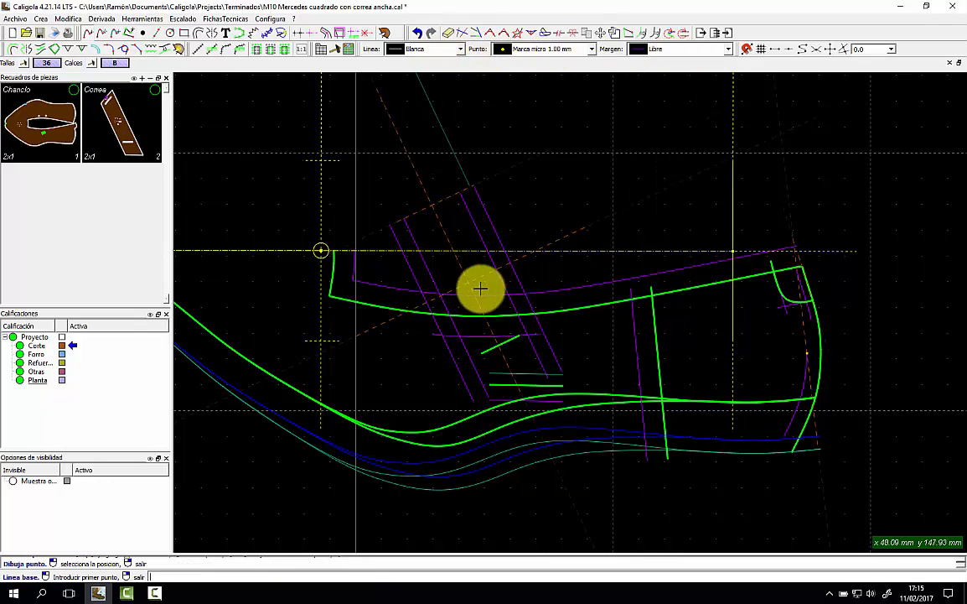
pyautogui.click(399, 263)
pyautogui.click(437, 260)
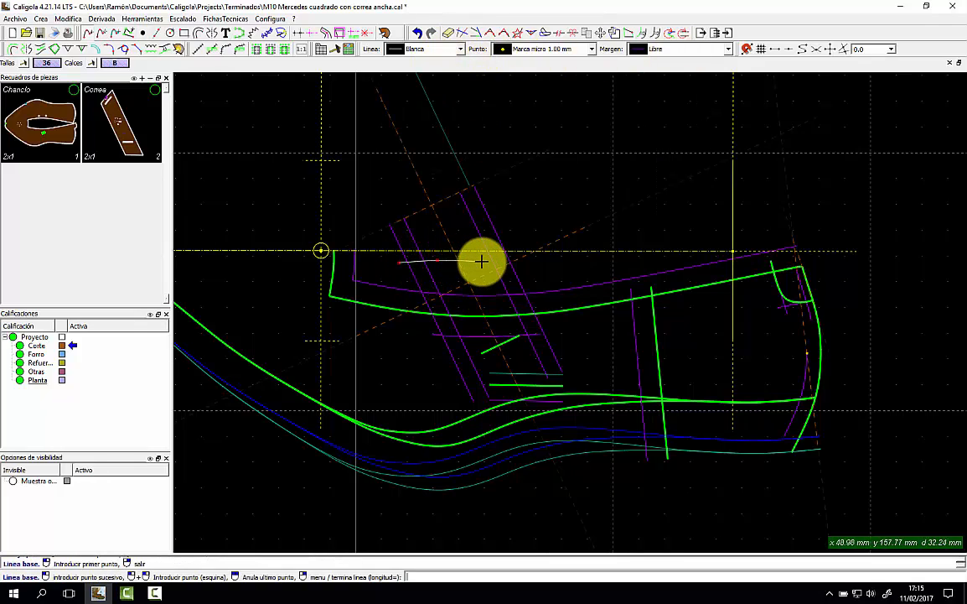
pyautogui.click(482, 261)
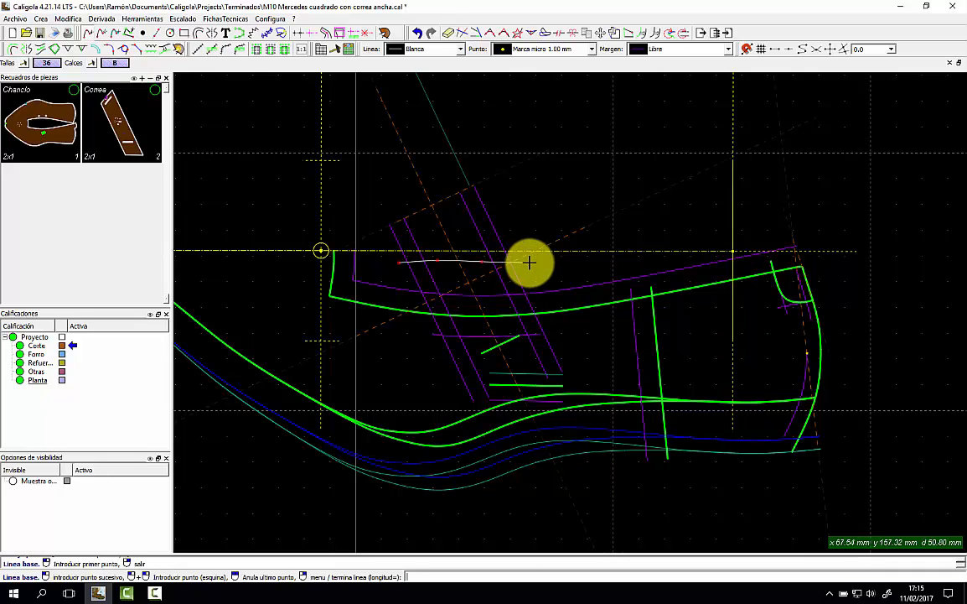
pyautogui.rightClick(537, 266)
pyautogui.click(561, 271)
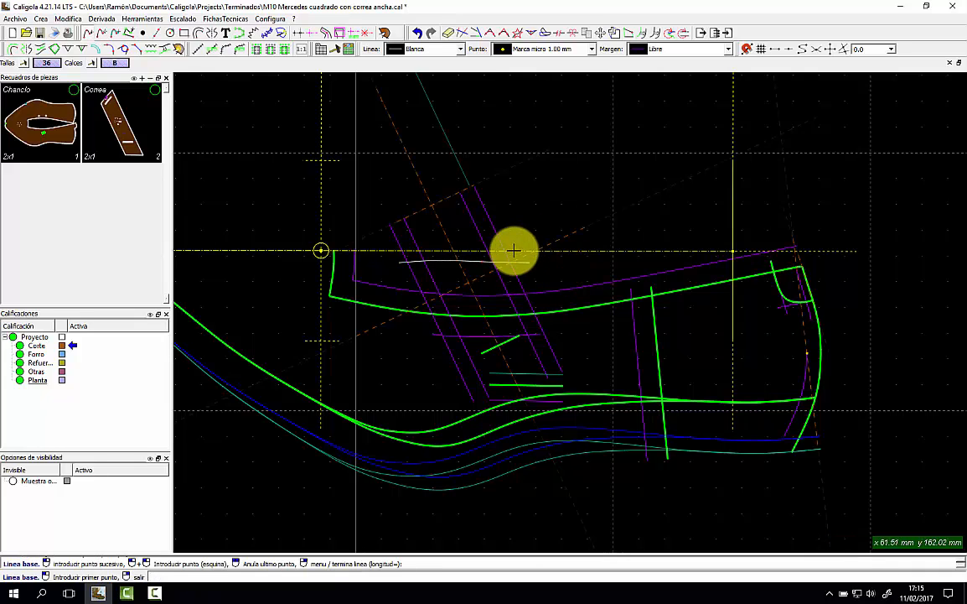
# Move the white line's points to bend it into a gentle curve.
pyautogui.click(607, 32)
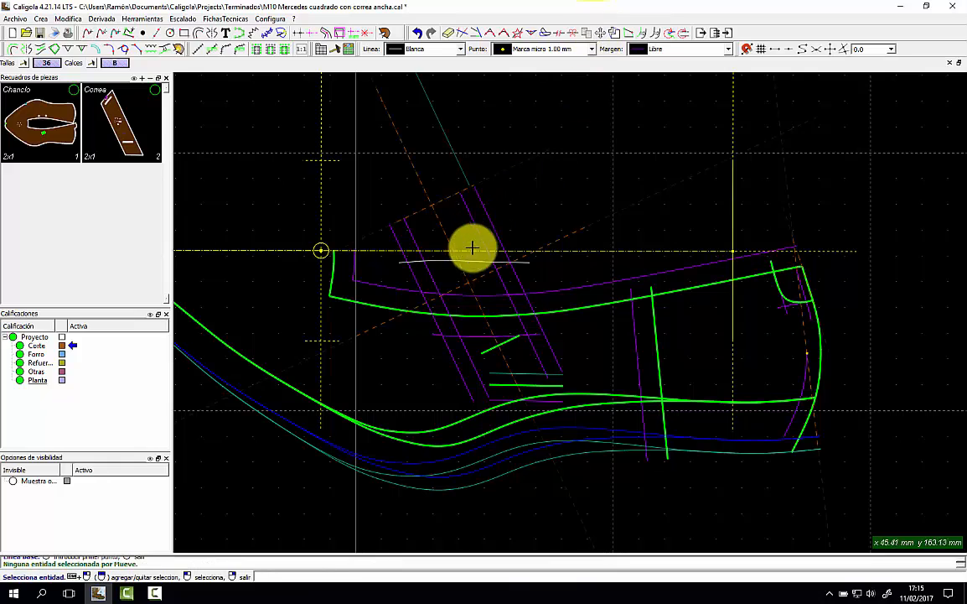
pyautogui.click(461, 263)
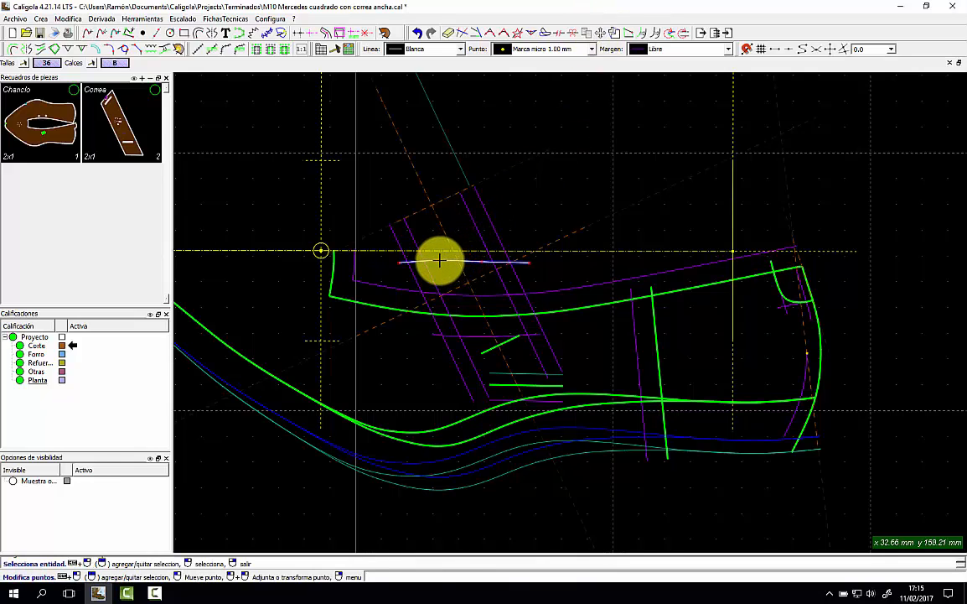
pyautogui.click(440, 260)
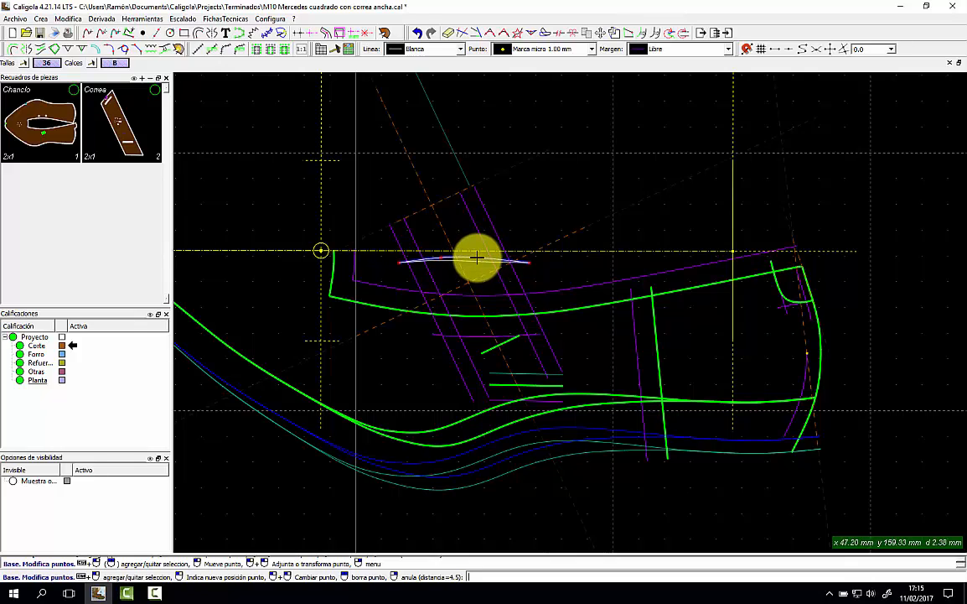
pyautogui.click(476, 258)
pyautogui.press('Escape')
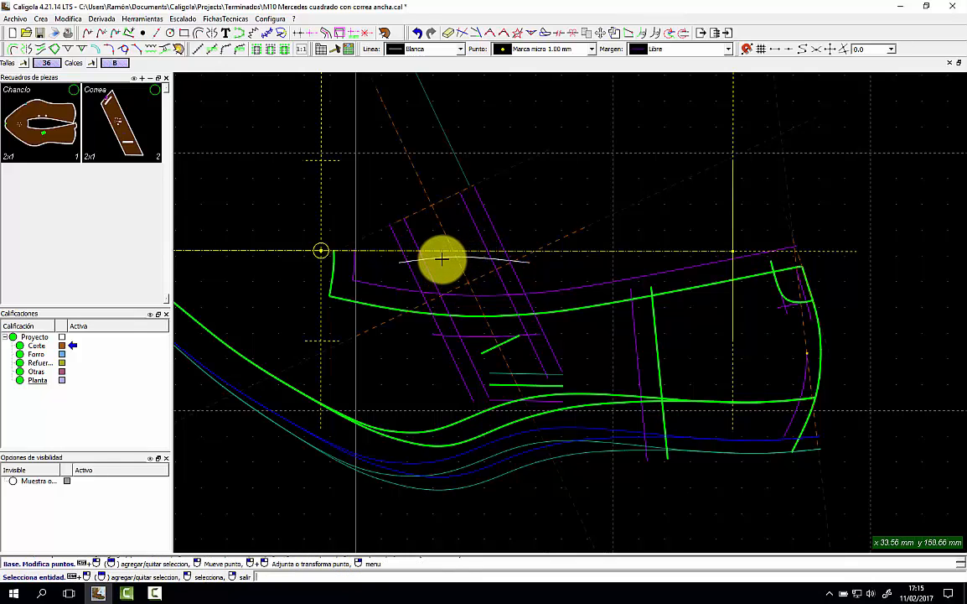
pyautogui.click(441, 259)
pyautogui.moveTo(440, 259); pyautogui.dragTo(535, 264)
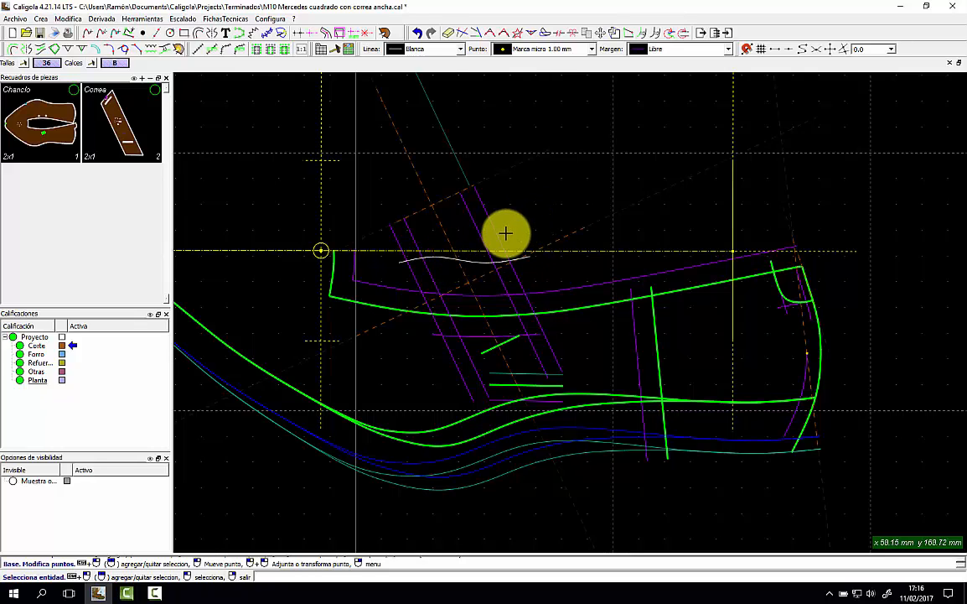
pyautogui.scroll(-2, 415, 274)
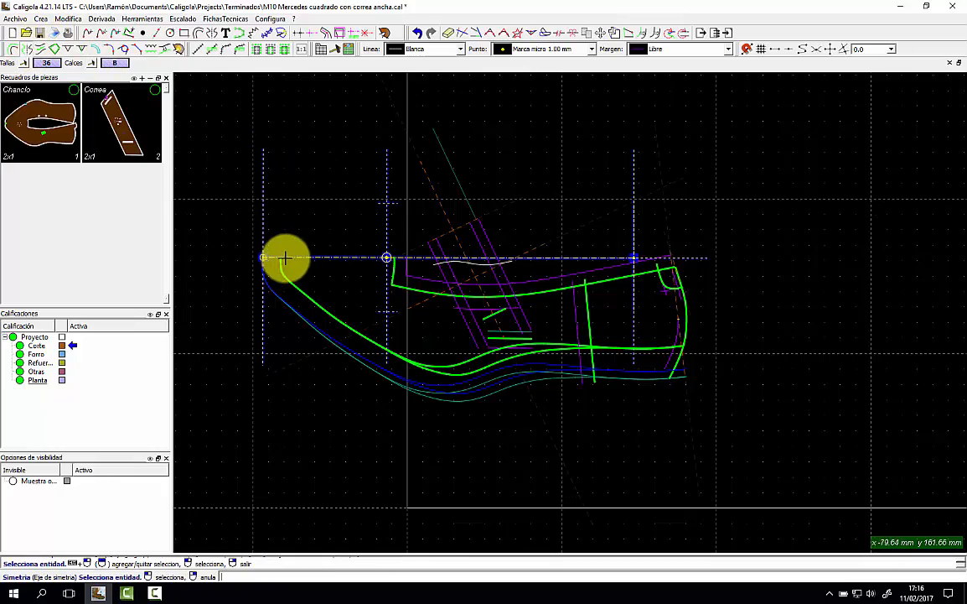
# Mirror the white wavy line and the blue outer curve across the horizontal guide axis.
pyautogui.click(314, 257)
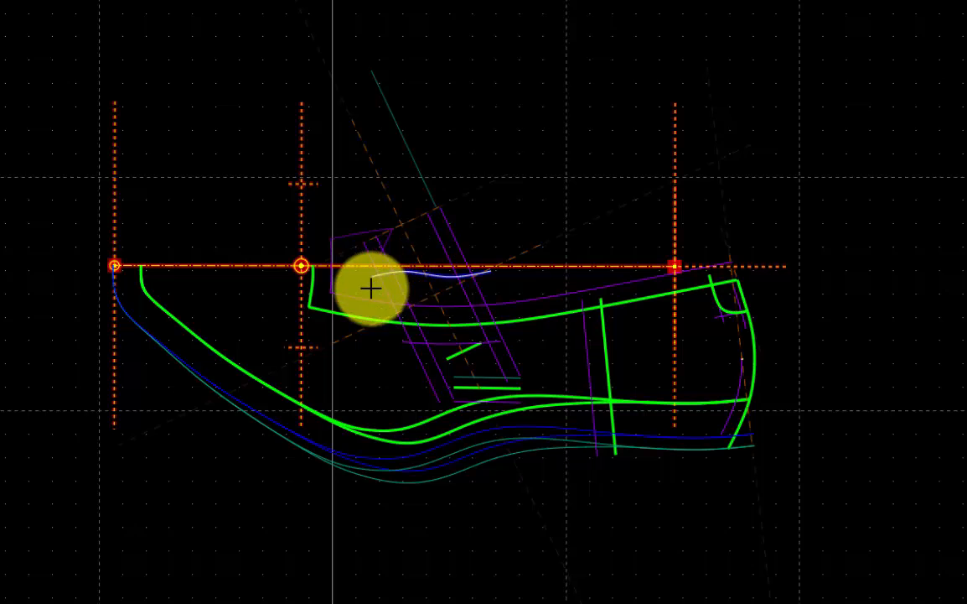
pyautogui.click(504, 300)
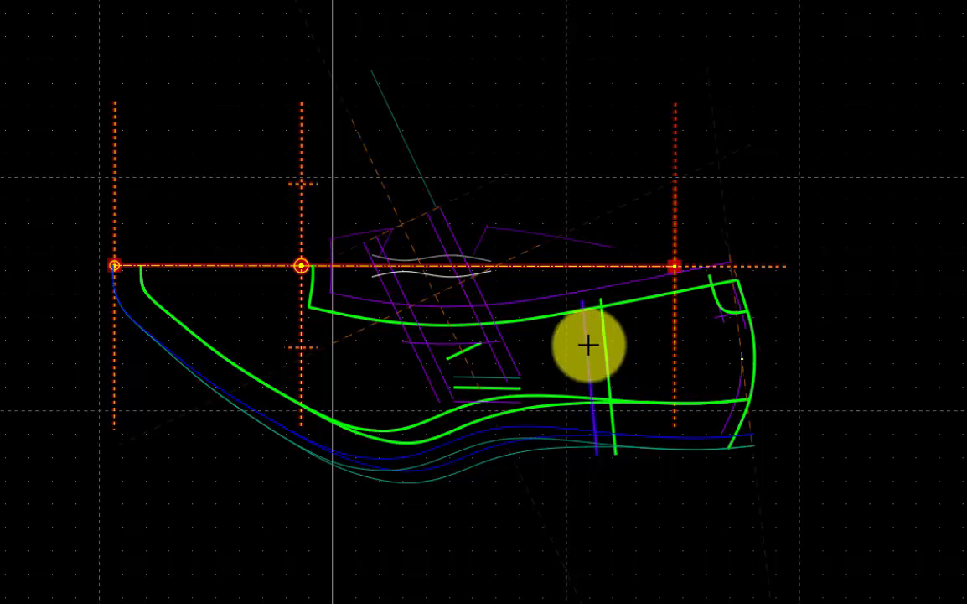
pyautogui.click(615, 474)
pyautogui.click(67, 260)
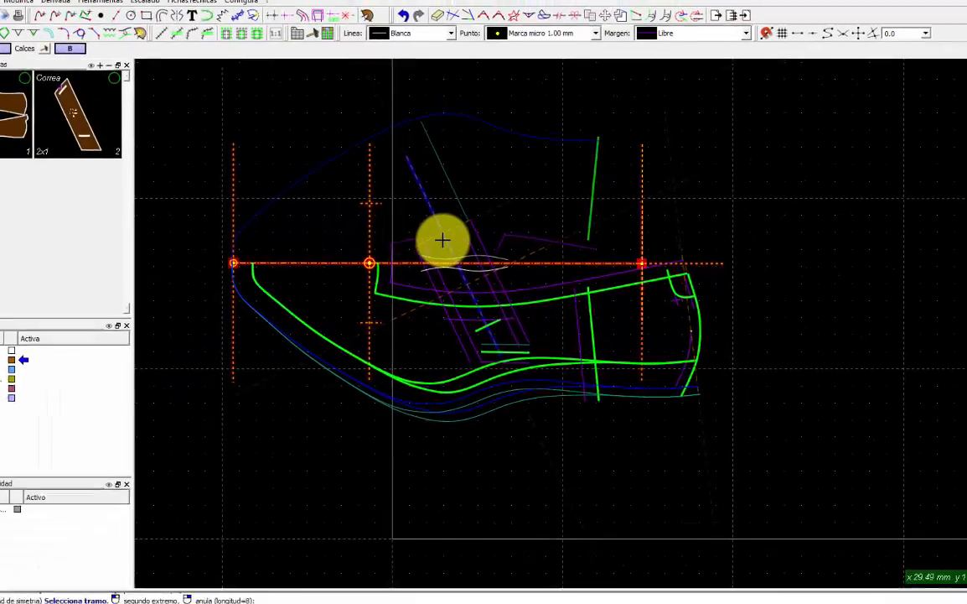
pyautogui.scroll(3, 442, 241)
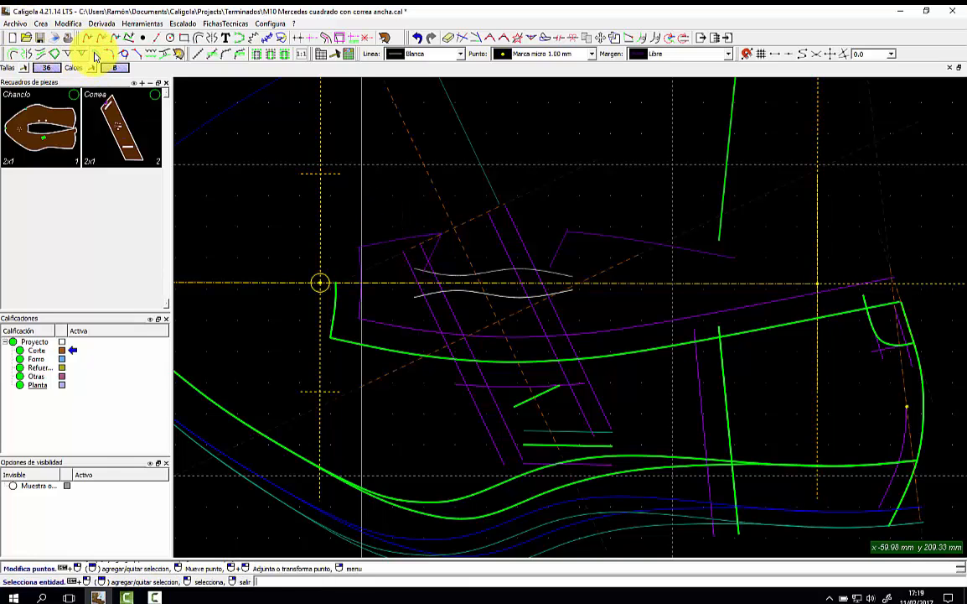
# Add two marked stitching stretches along the vamp's upper green edge.
pyautogui.click(95, 57)
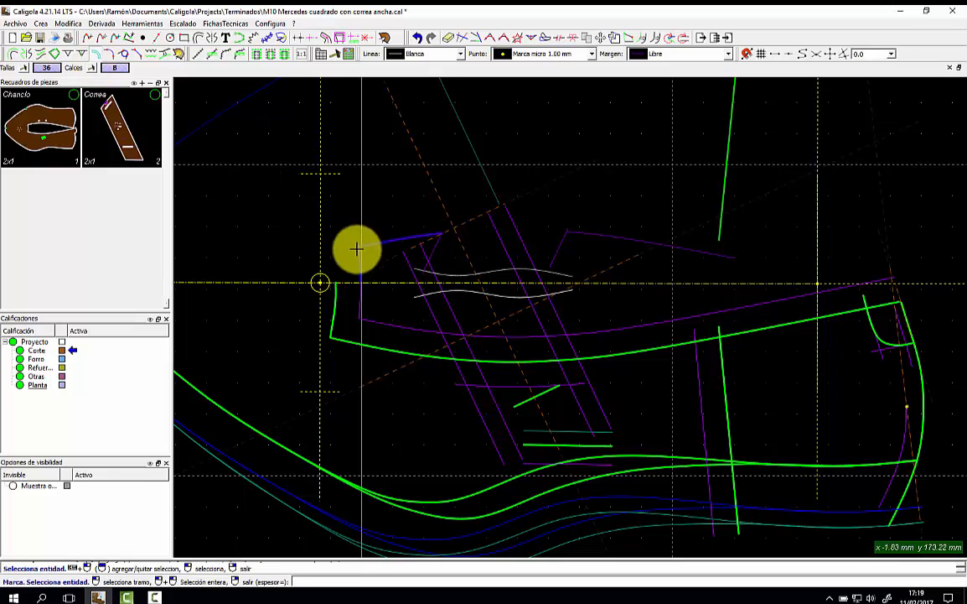
pyautogui.click(335, 295)
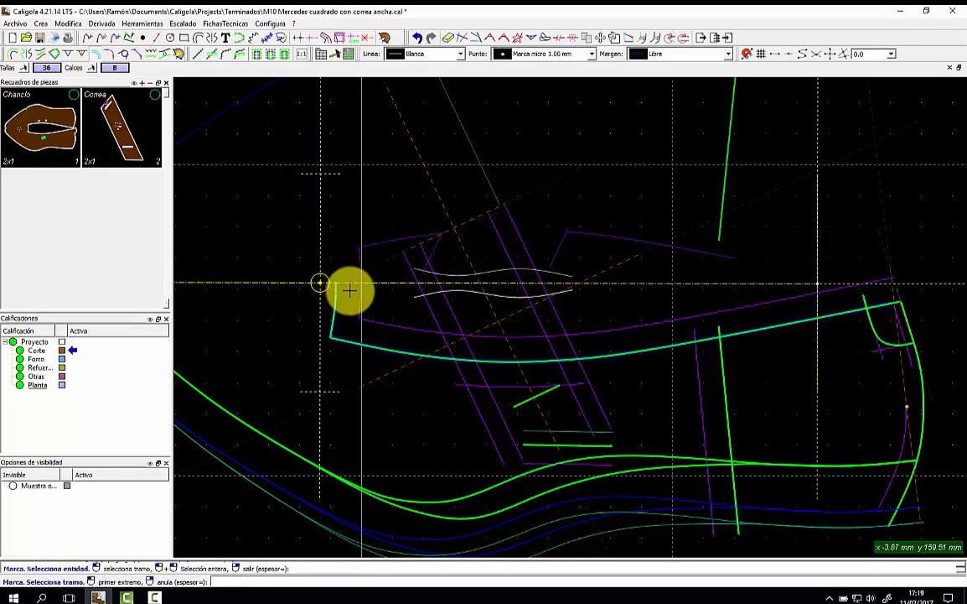
pyautogui.click(346, 290)
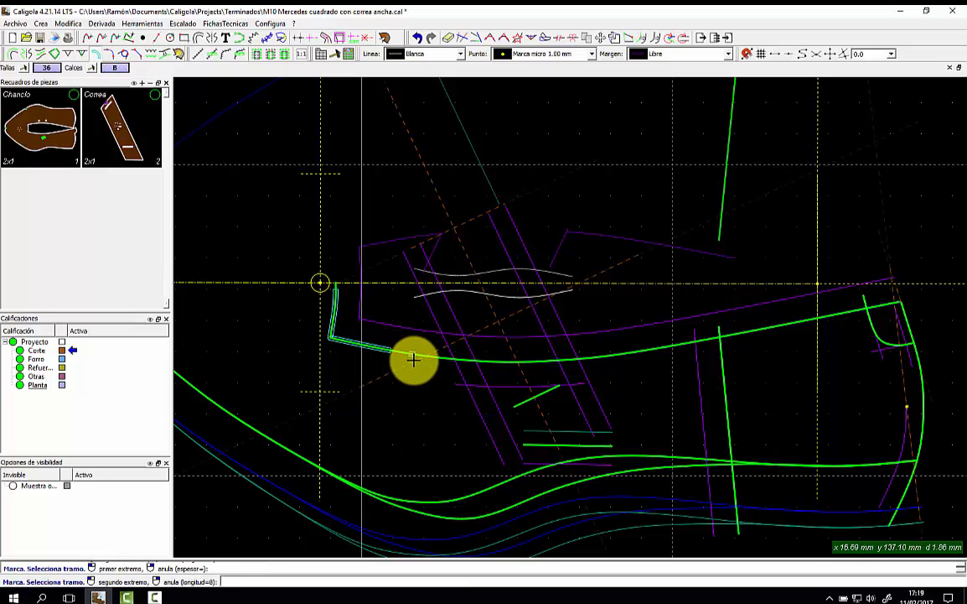
pyautogui.click(554, 358)
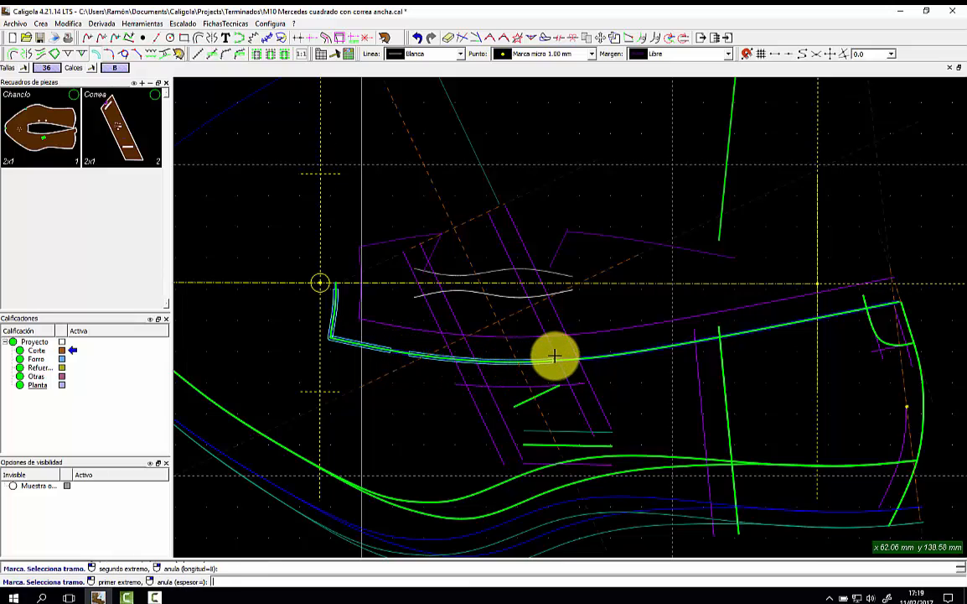
pyautogui.click(578, 358)
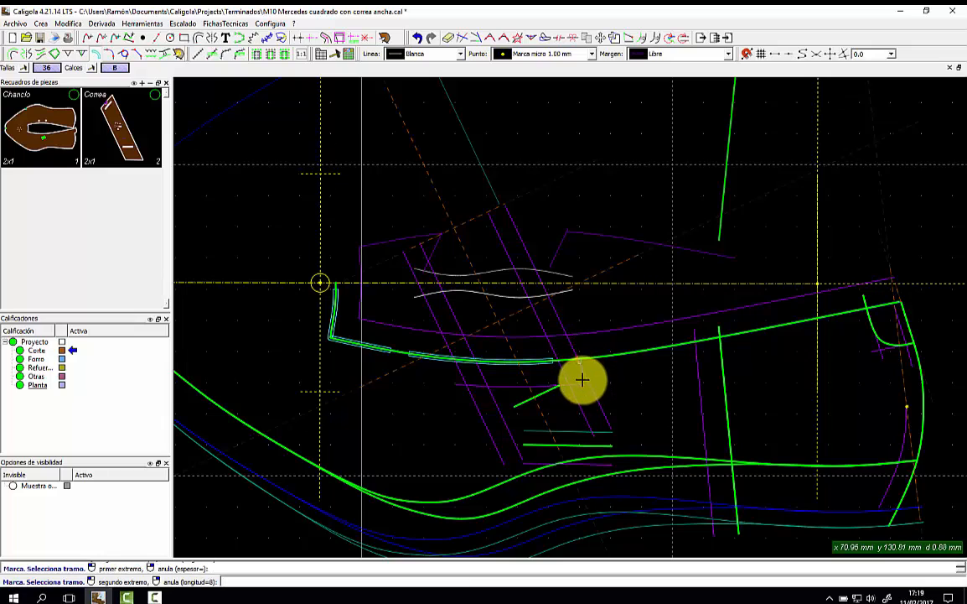
pyautogui.click(697, 349)
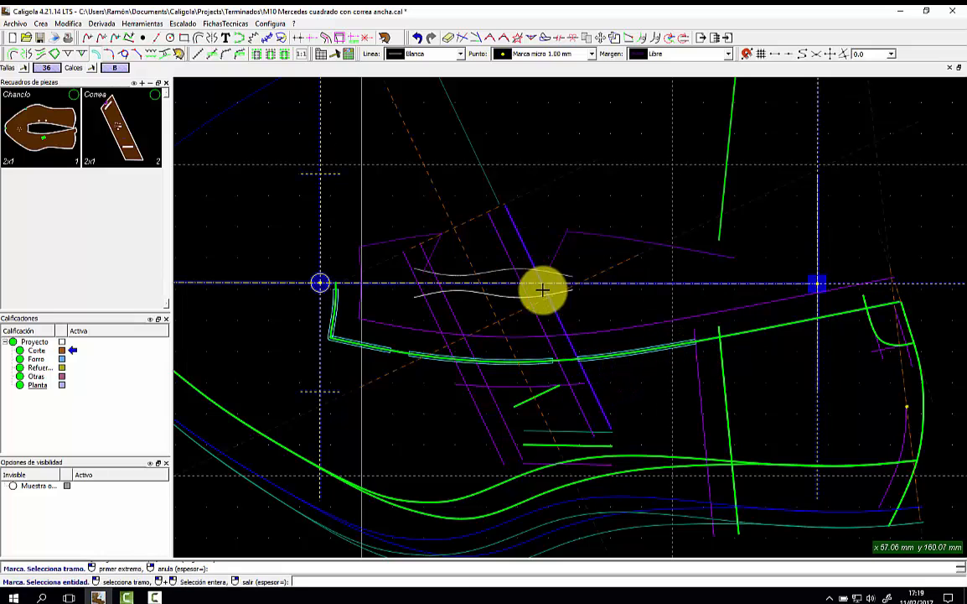
pyautogui.click(453, 323)
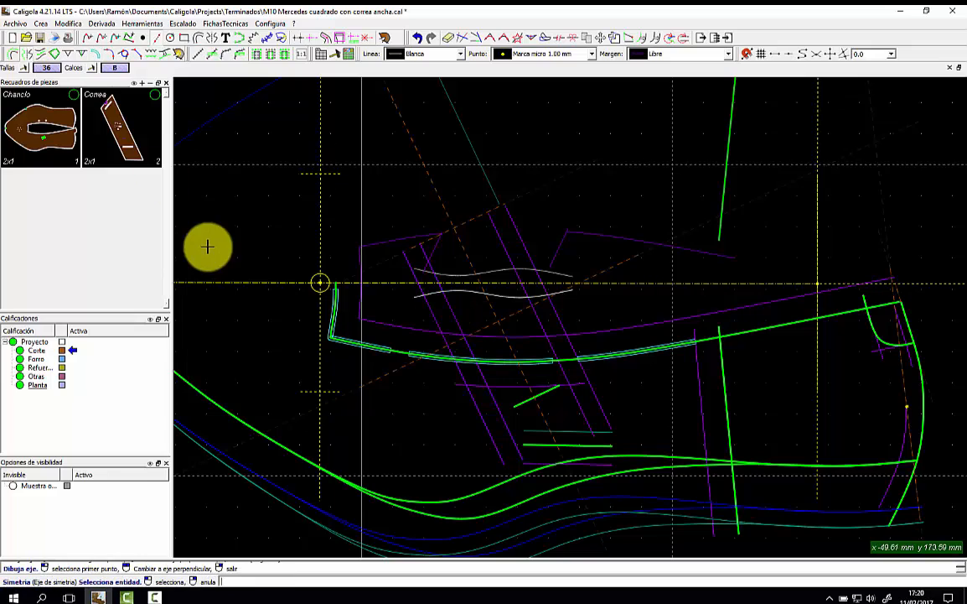
# Mirror both mark segments across the horizontal guide axis.
pyautogui.click(245, 282)
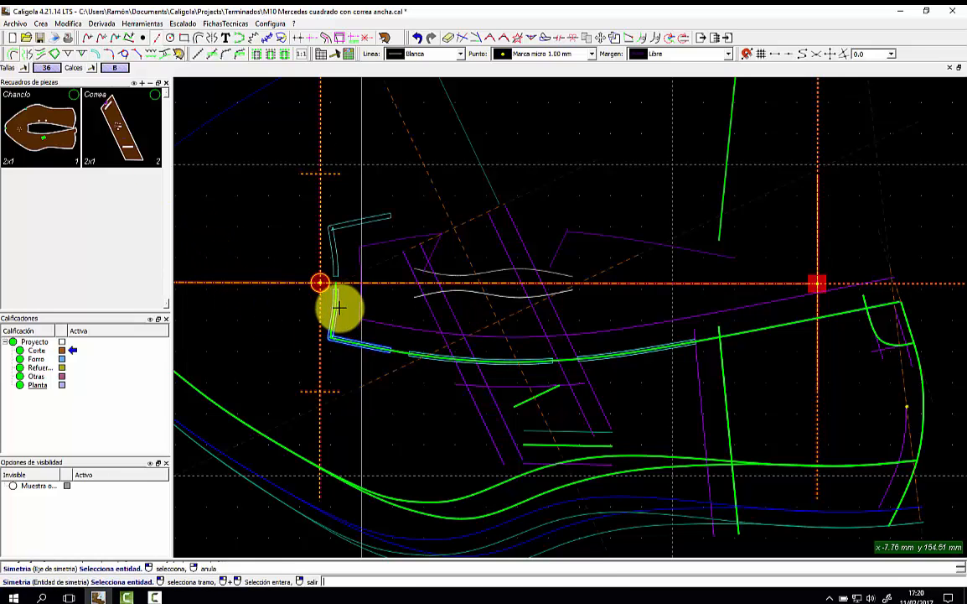
pyautogui.click(421, 353)
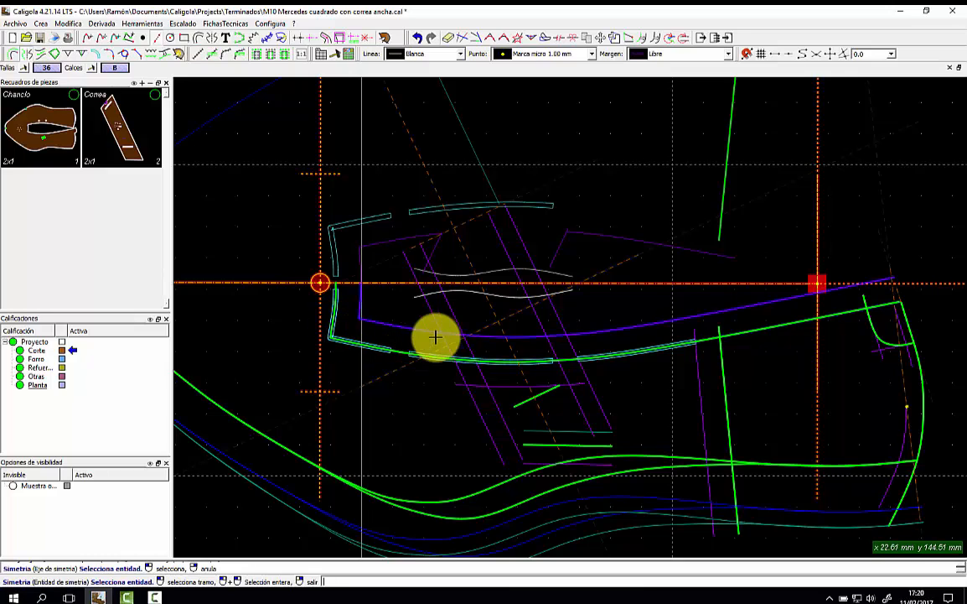
pyautogui.click(663, 345)
pyautogui.rightClick(647, 189)
pyautogui.scroll(-4, 621, 194)
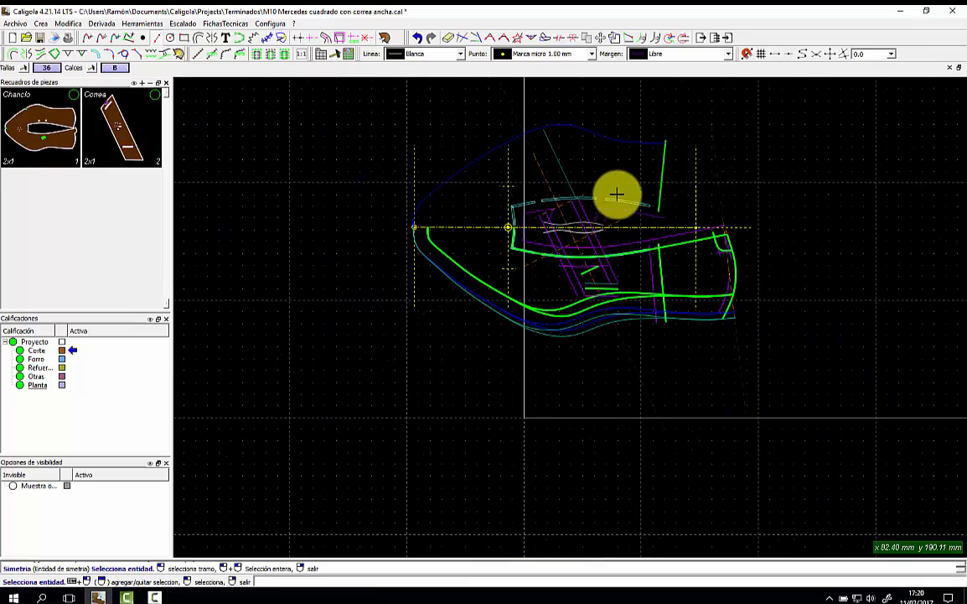
pyautogui.scroll(3, 541, 151)
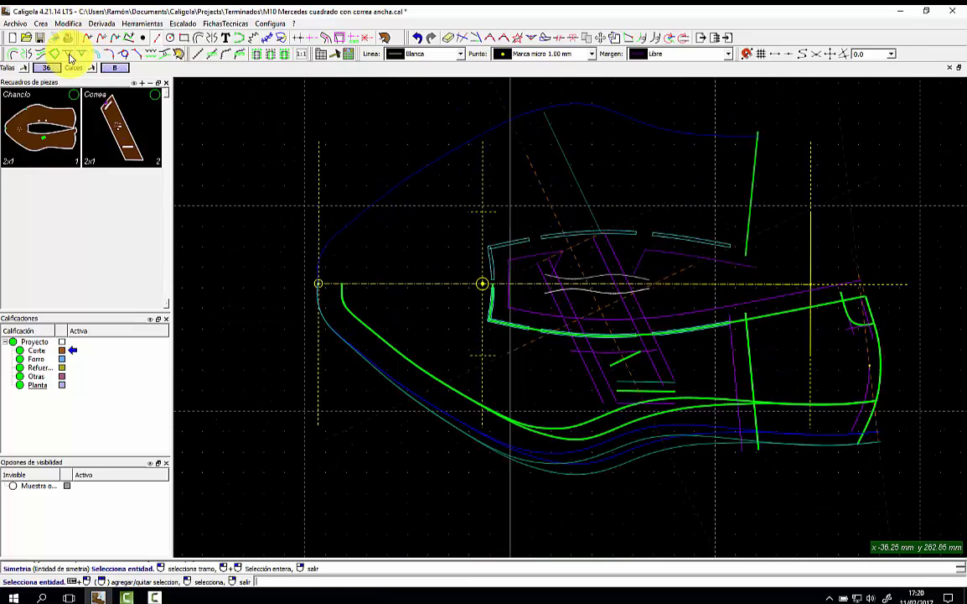
# Notch the upper blue outline near its left end and add a Muesca Asociada at the axis intersection, then begin Crea pieza.
pyautogui.click(70, 56)
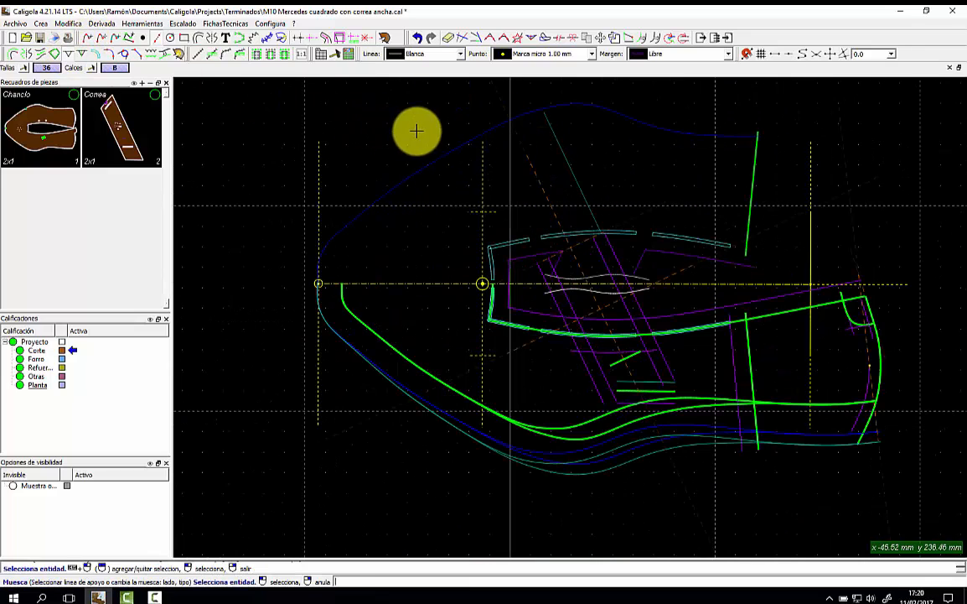
pyautogui.click(512, 131)
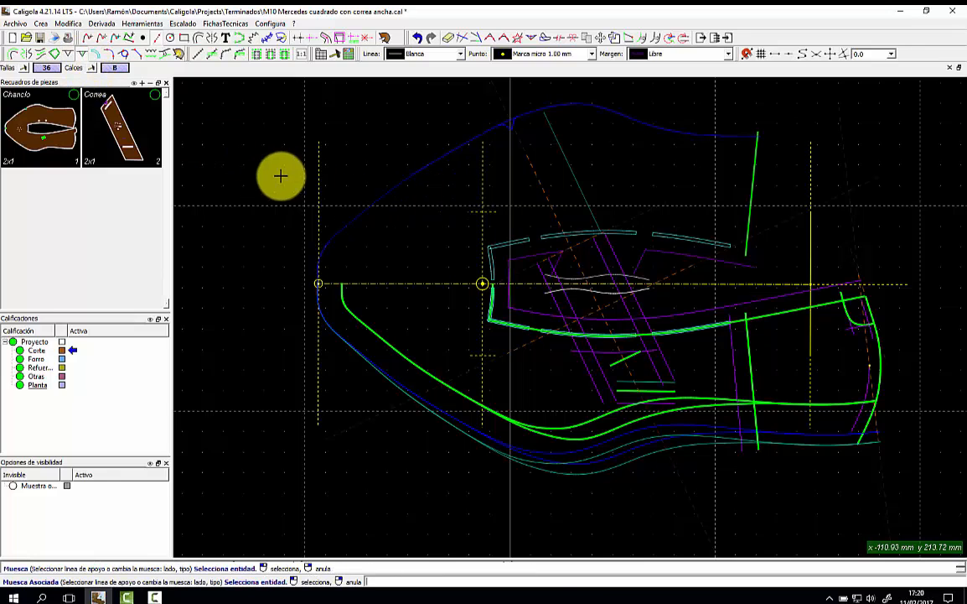
pyautogui.click(356, 222)
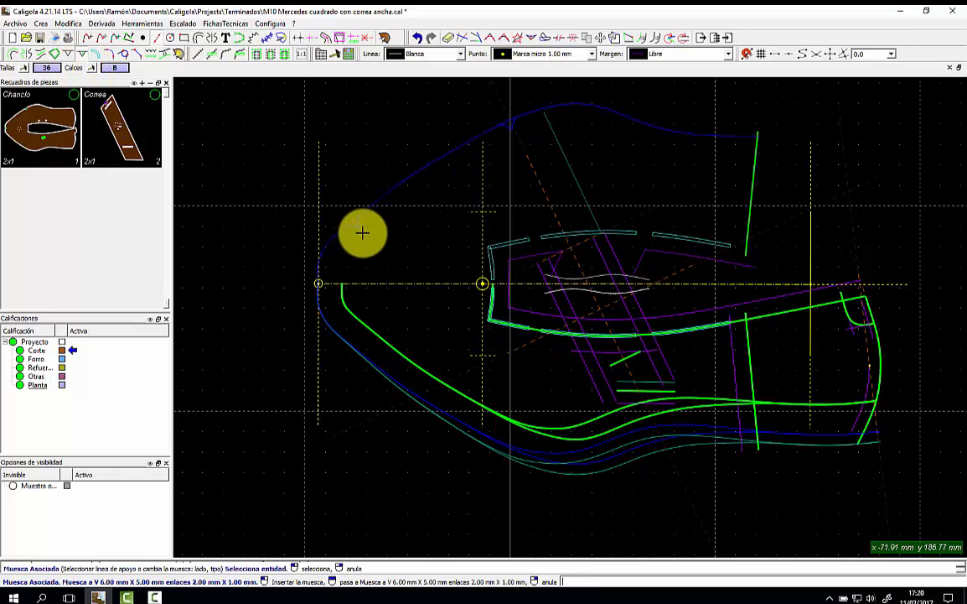
pyautogui.click(371, 284)
pyautogui.scroll(5, 345, 276)
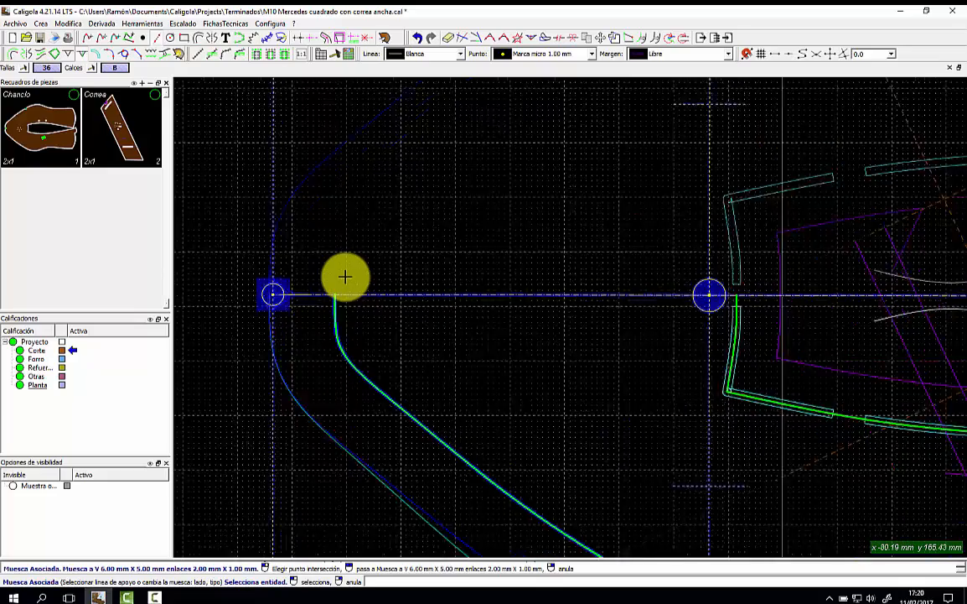
pyautogui.scroll(-5, 346, 277)
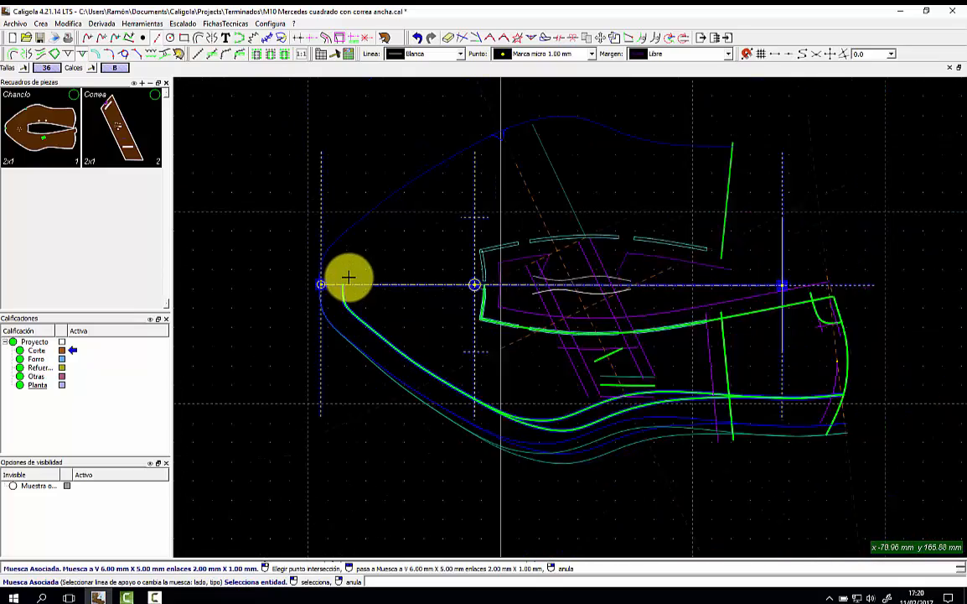
pyautogui.click(352, 38)
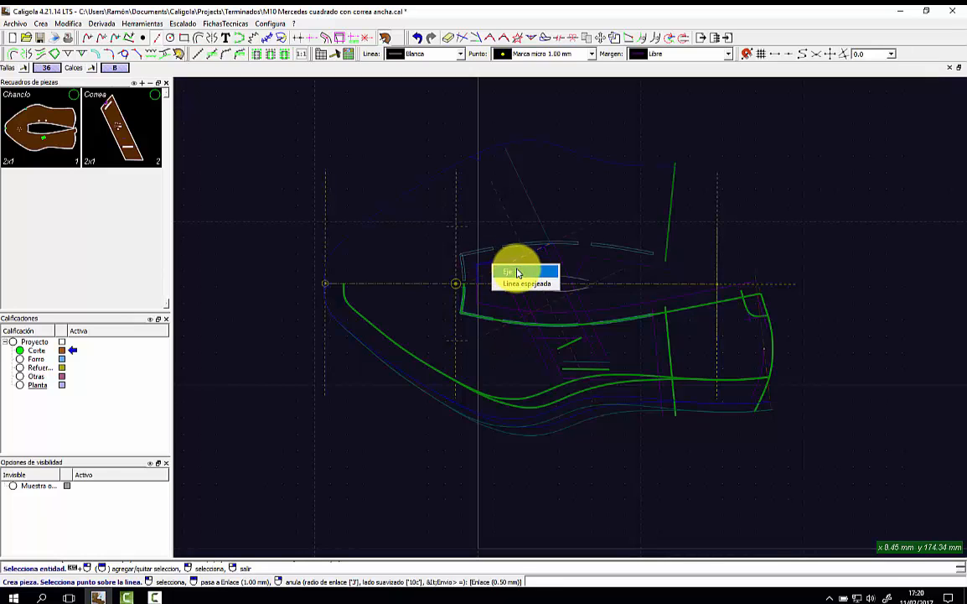
# Mirror the lining lines across the axis with Linea espejeada.
pyautogui.click(512, 272)
pyautogui.click(514, 268)
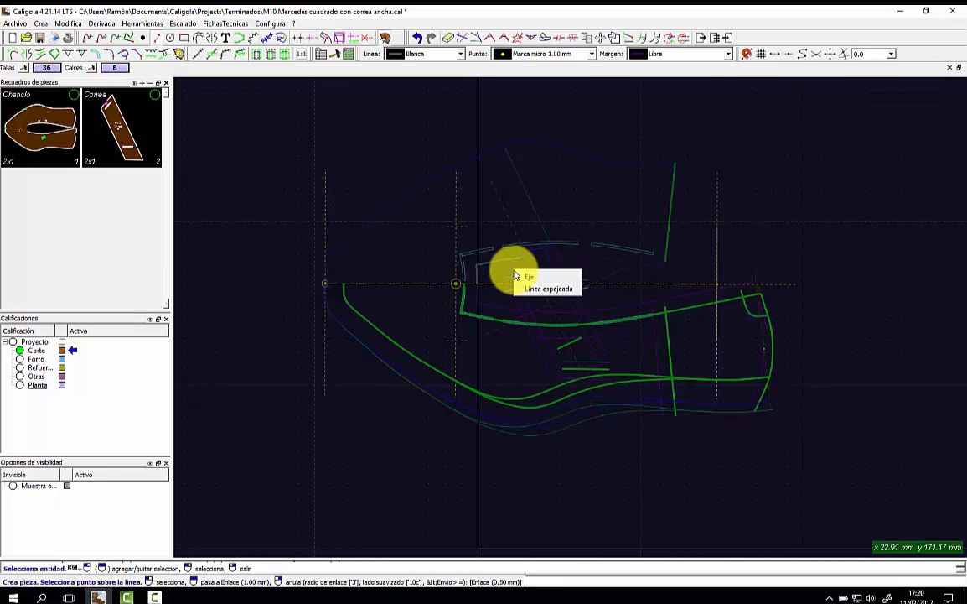
pyautogui.click(530, 286)
pyautogui.click(547, 277)
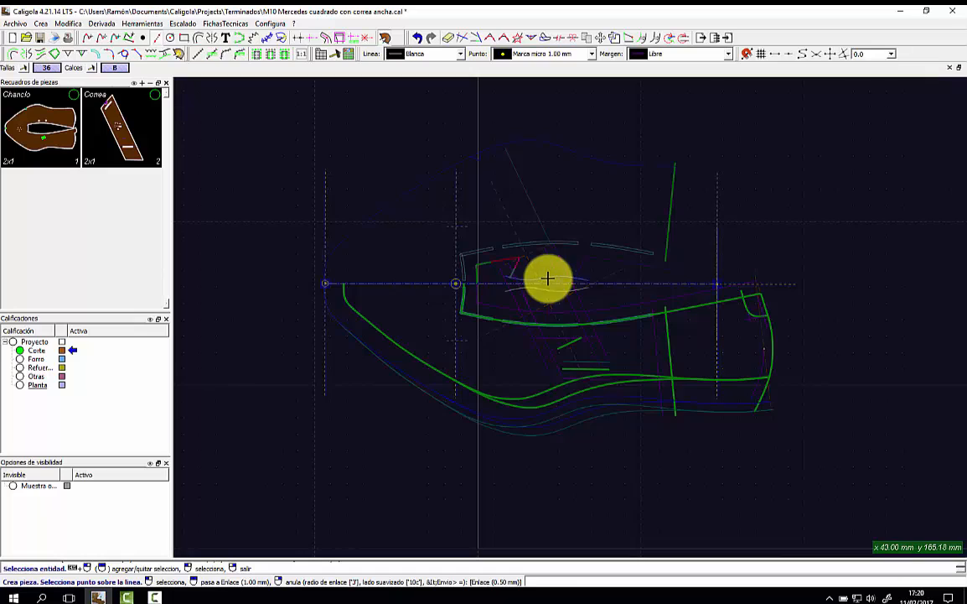
pyautogui.click(567, 296)
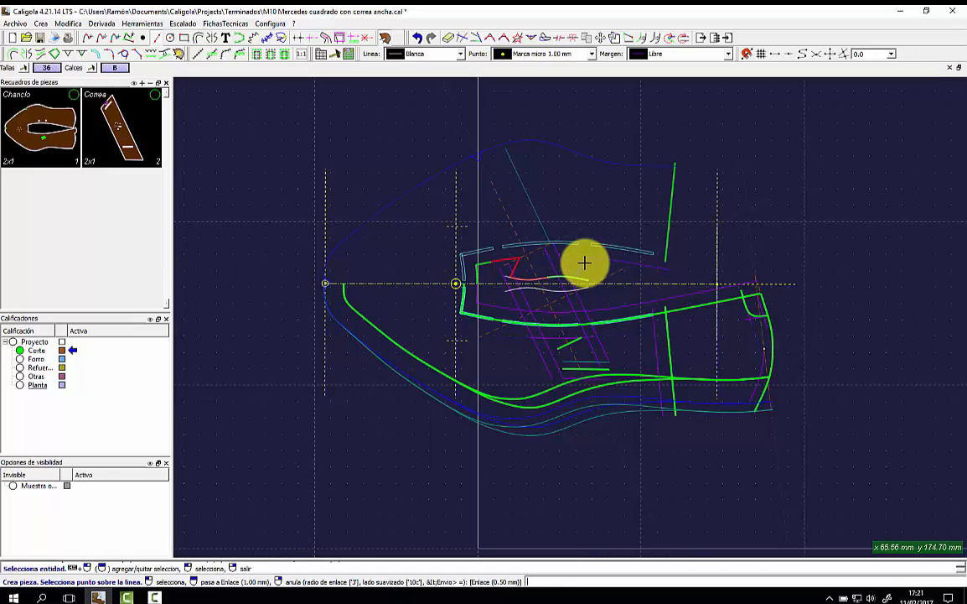
pyautogui.click(621, 262)
pyautogui.click(650, 273)
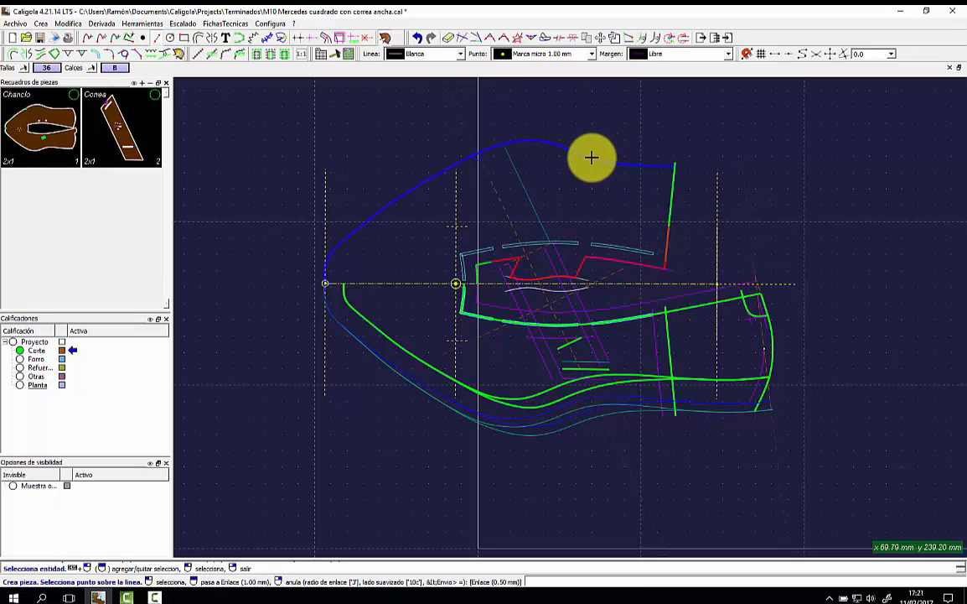
# Close the vamp outline into a third pattern piece.
pyautogui.click(543, 412)
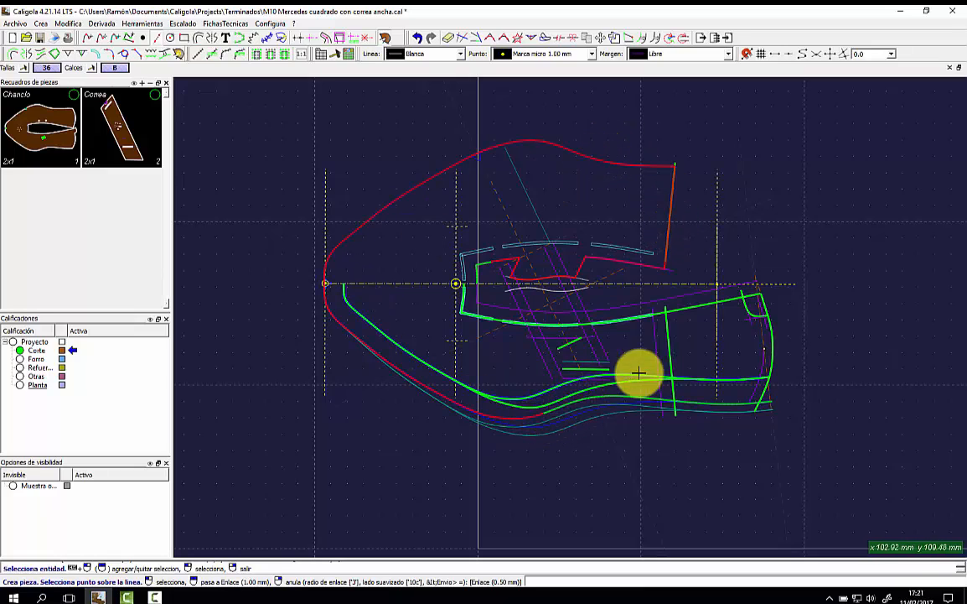
pyautogui.click(655, 299)
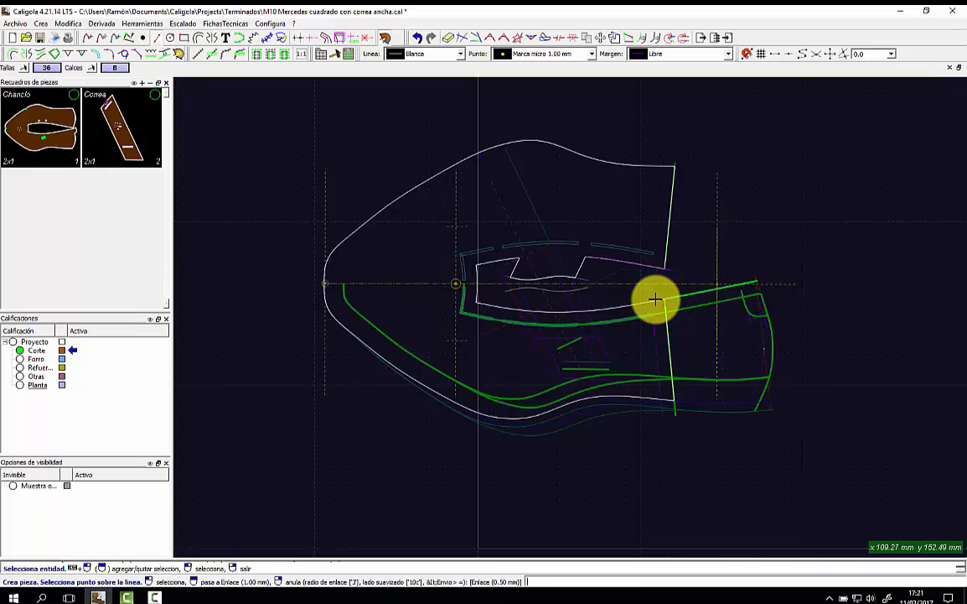
pyautogui.click(416, 255)
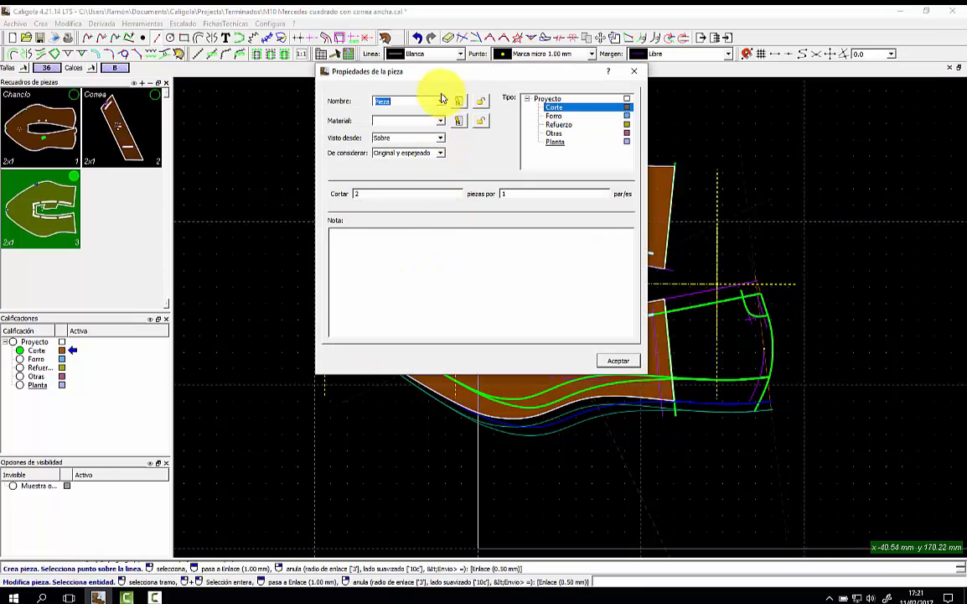
# Name the third piece Chanclo, with material piel cerdo and type Forro.
pyautogui.click(441, 102)
pyautogui.click(409, 141)
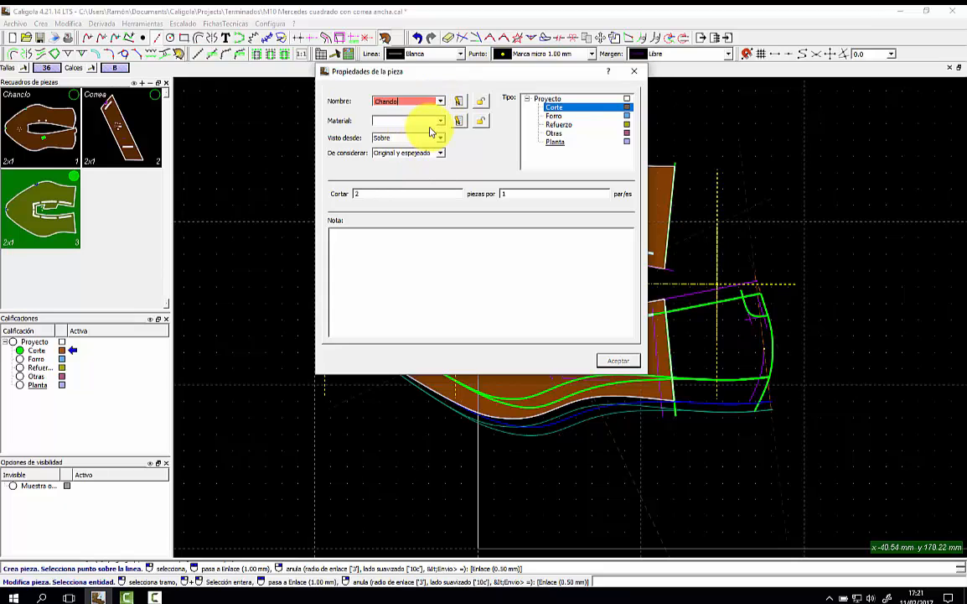
pyautogui.click(439, 121)
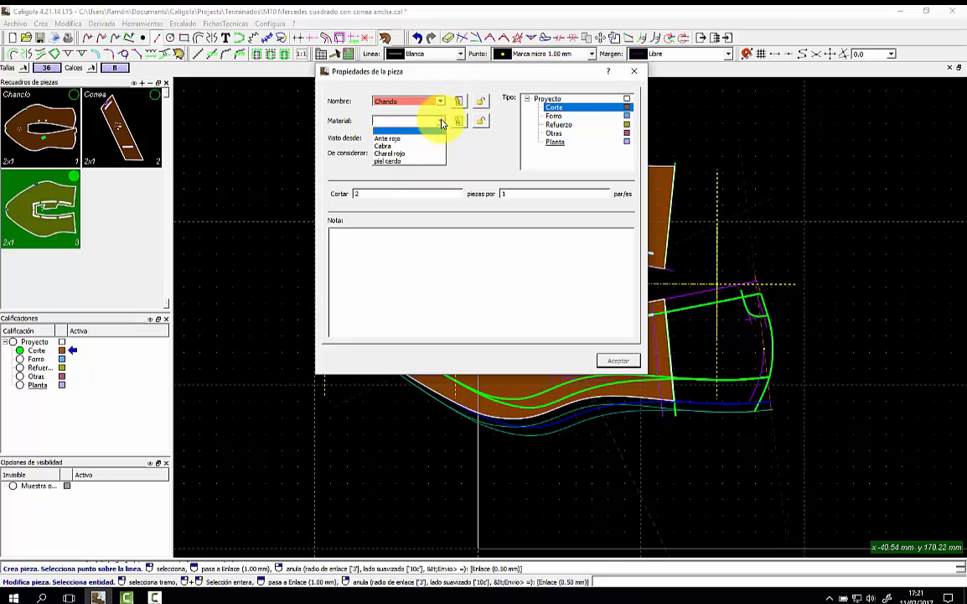
pyautogui.click(414, 161)
pyautogui.click(554, 116)
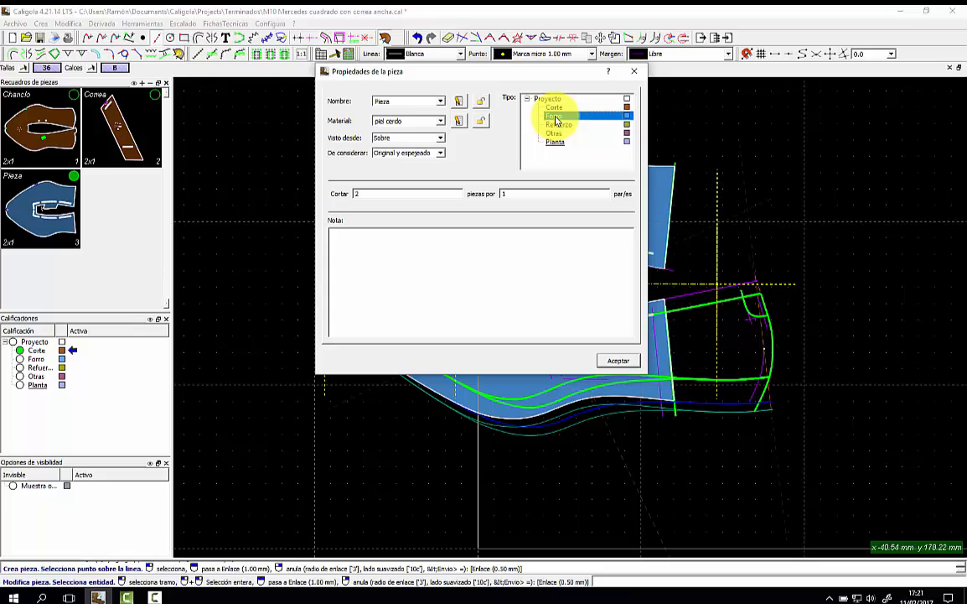
pyautogui.click(442, 101)
pyautogui.click(410, 143)
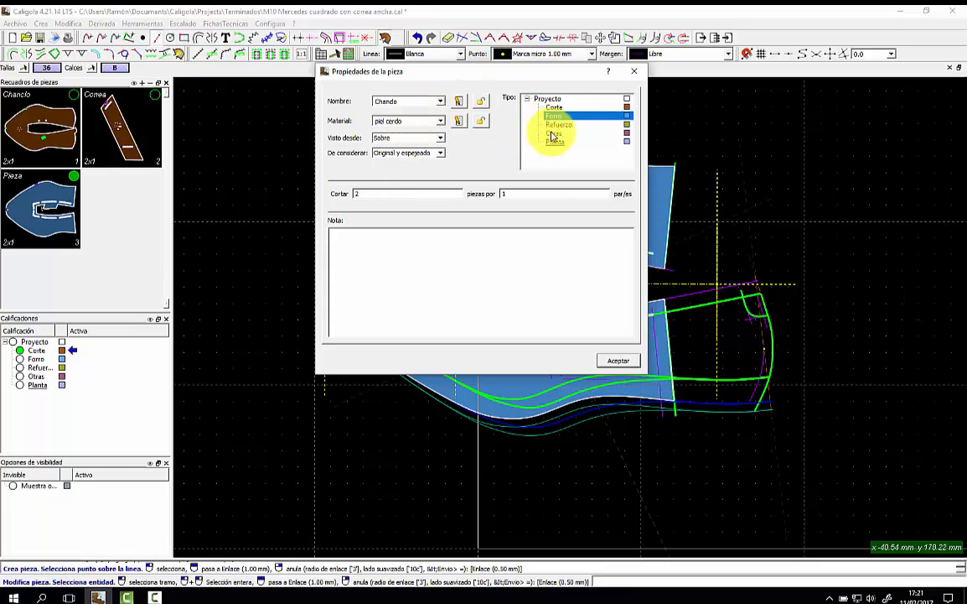
pyautogui.click(616, 361)
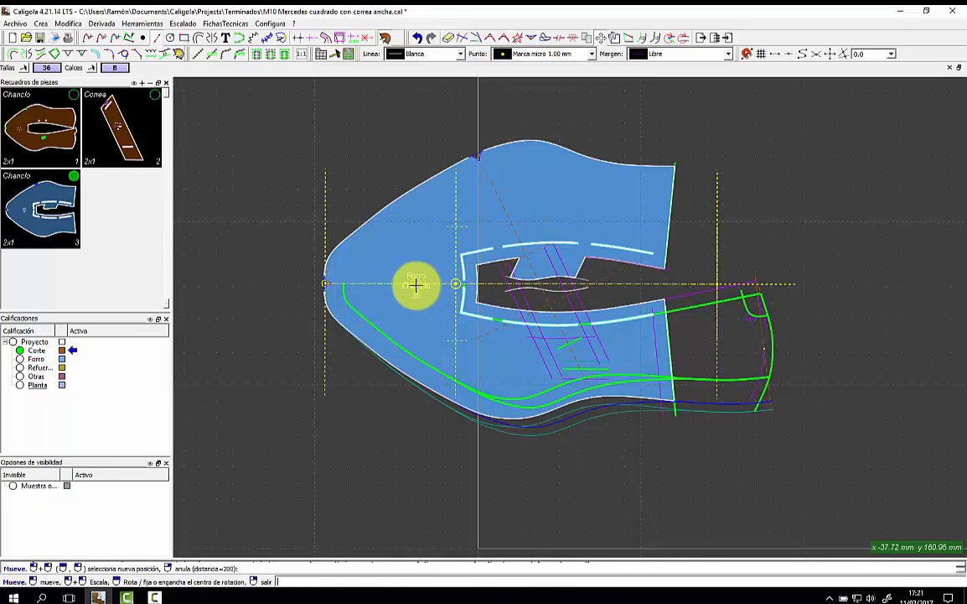
# Return to the full pattern, toggling the Chanclo lining thumbnail and zooming in.
pyautogui.rightClick(438, 246)
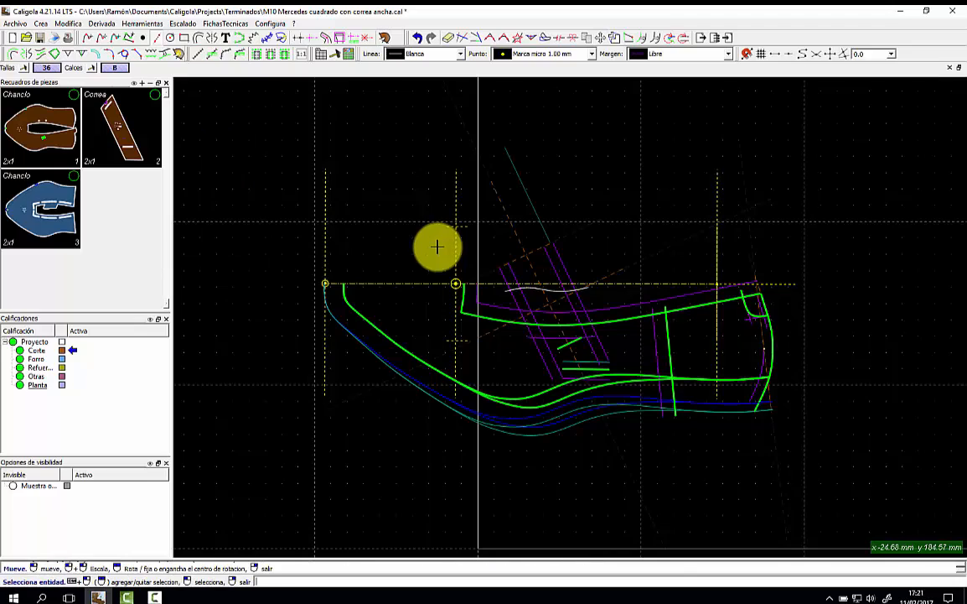
pyautogui.click(18, 205)
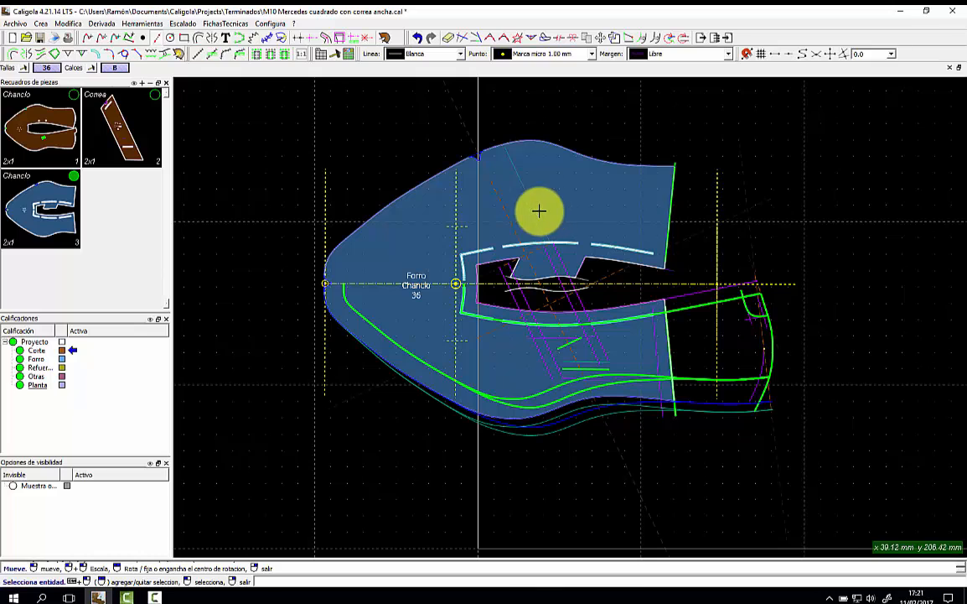
pyautogui.click(67, 189)
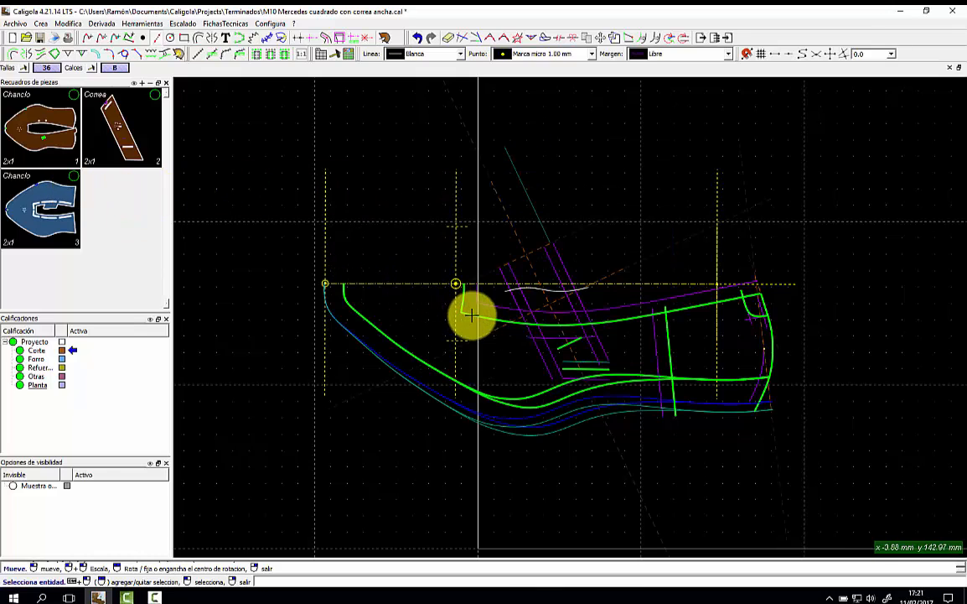
pyautogui.scroll(2, 520, 308)
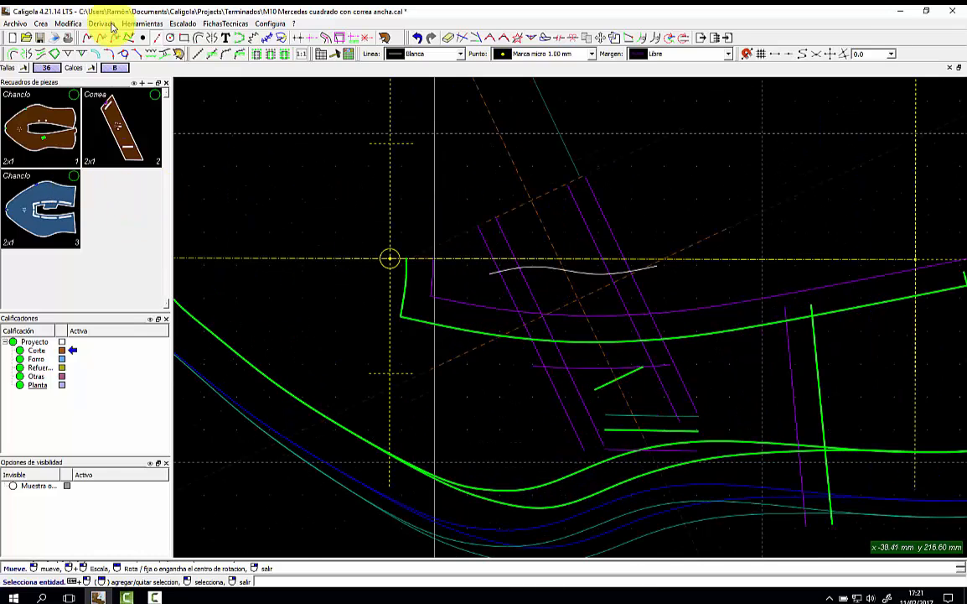
# Draw two marks along the inner green edge at the lower slot.
pyautogui.click(94, 52)
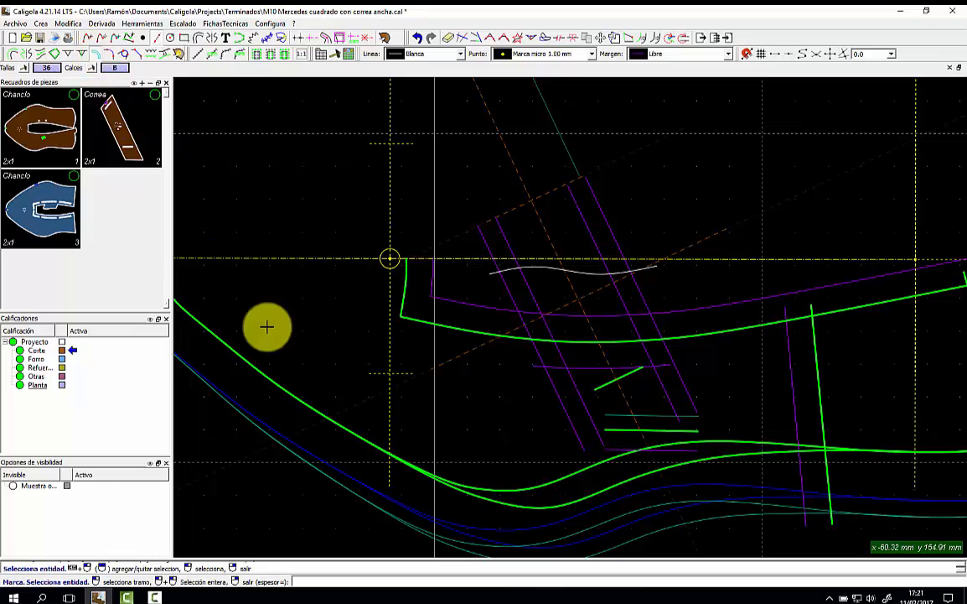
pyautogui.click(406, 276)
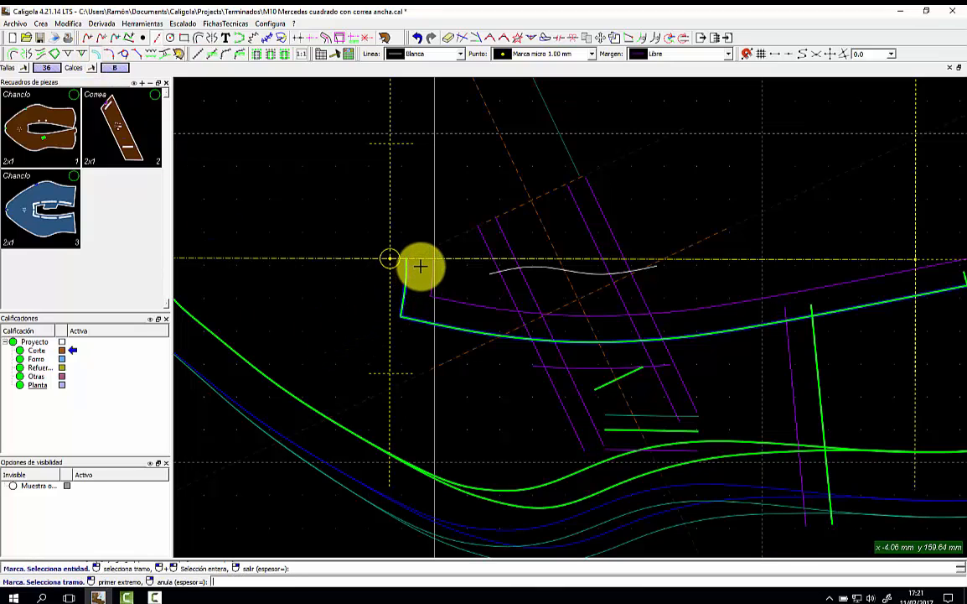
pyautogui.click(420, 266)
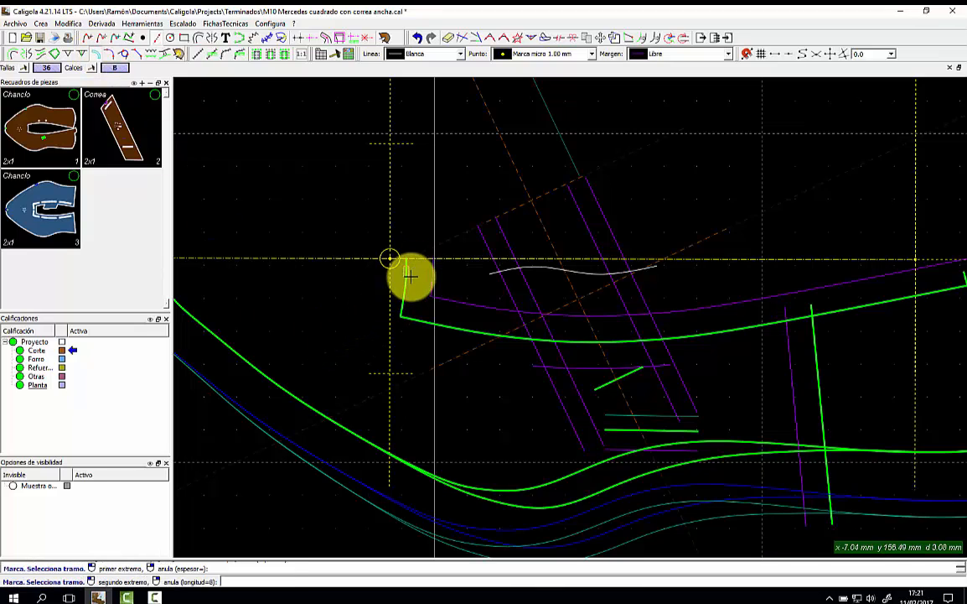
pyautogui.click(472, 330)
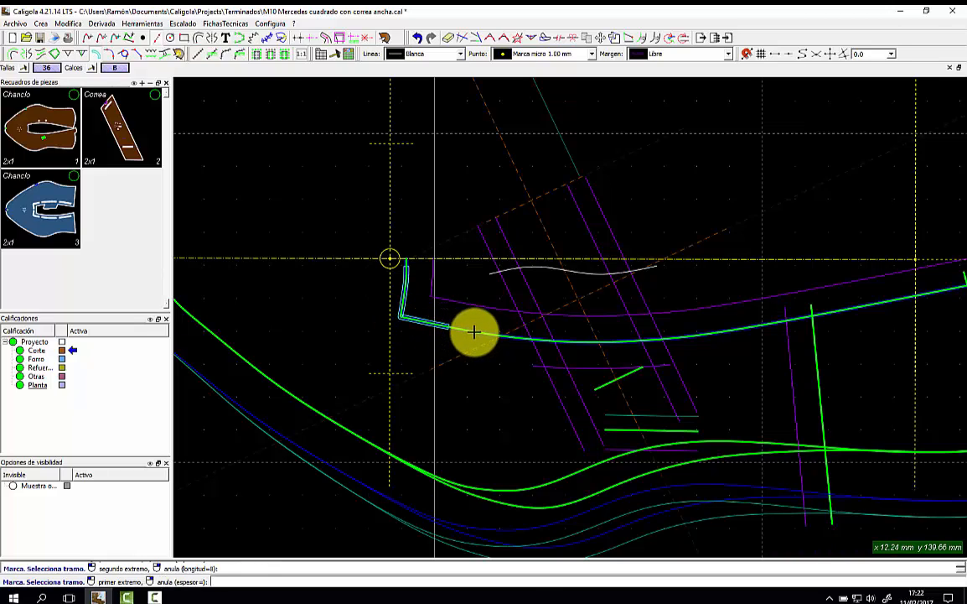
pyautogui.click(474, 332)
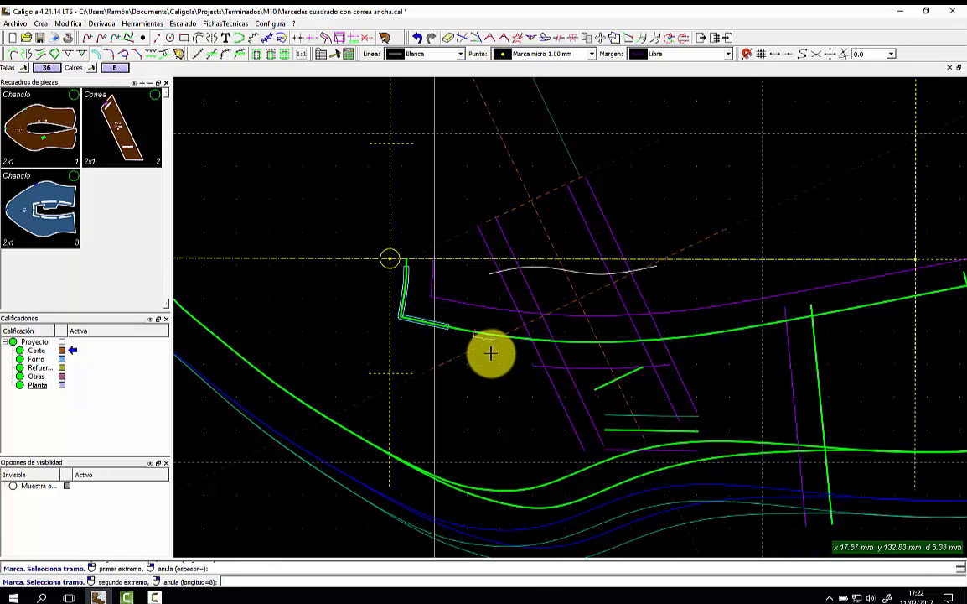
pyautogui.click(557, 344)
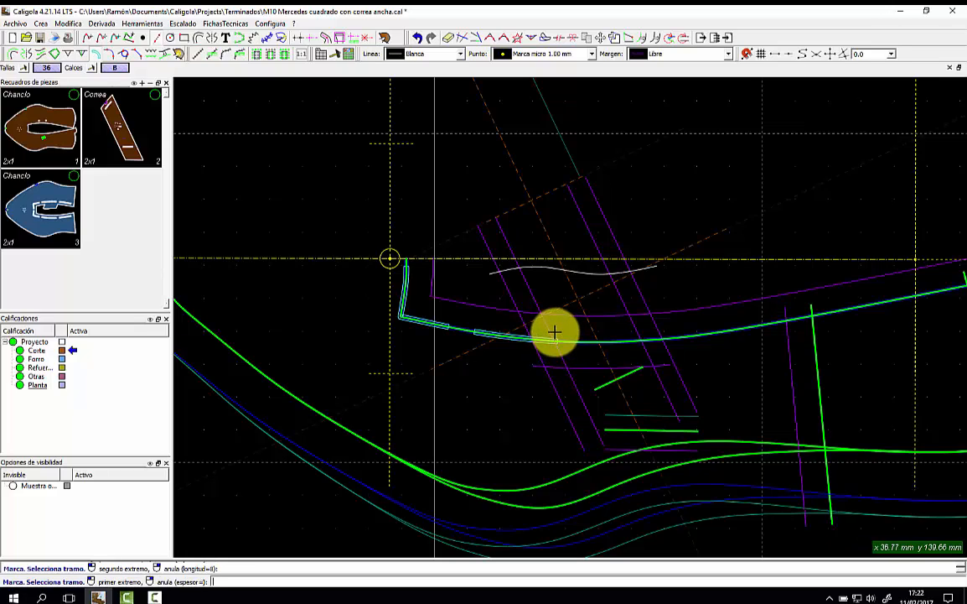
pyautogui.click(553, 335)
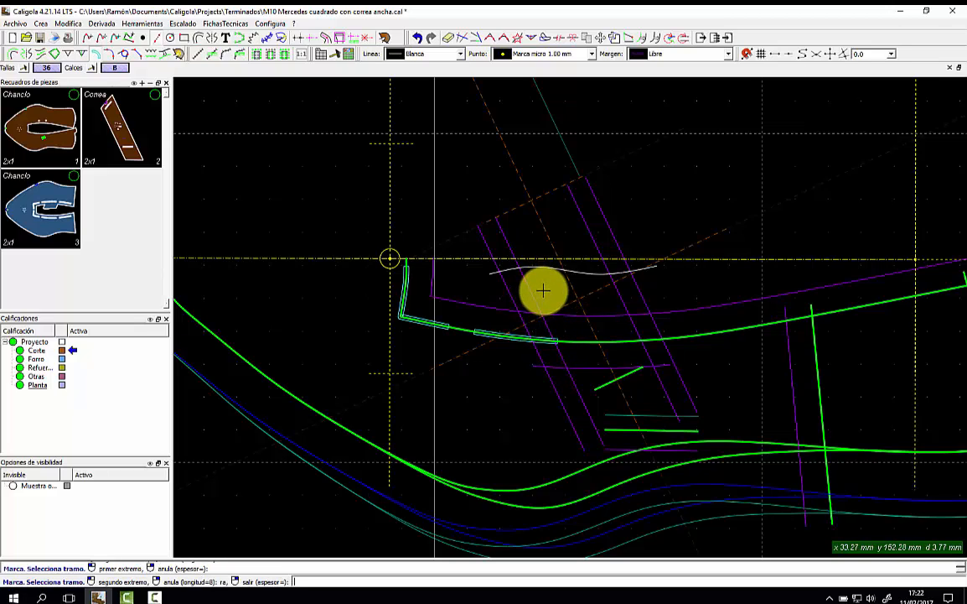
pyautogui.rightClick(543, 290)
# Mark the left and right violet lines and a further stretch of the green edge.
pyautogui.click(533, 289)
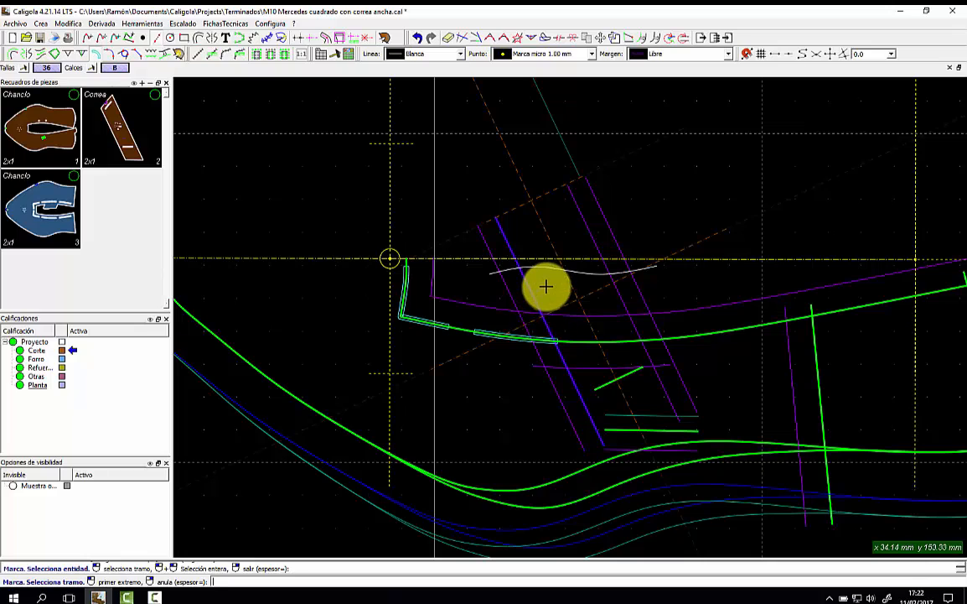
pyautogui.click(546, 286)
pyautogui.click(546, 342)
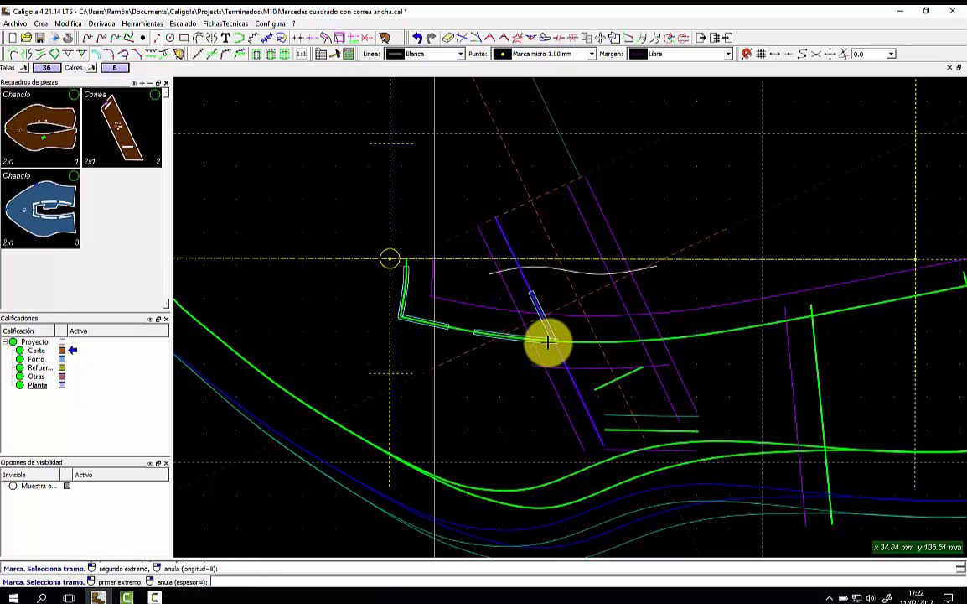
pyautogui.rightClick(615, 297)
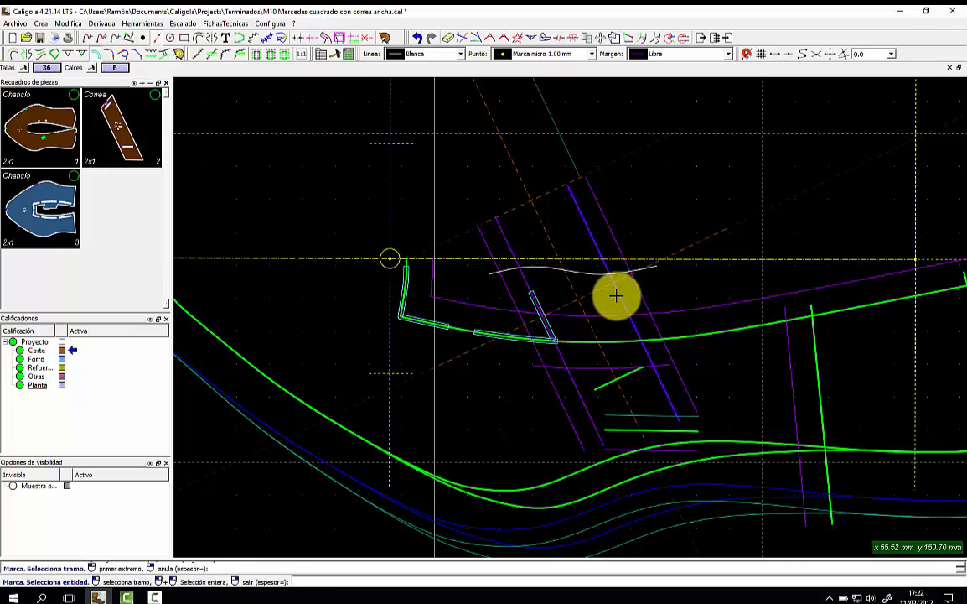
pyautogui.click(617, 295)
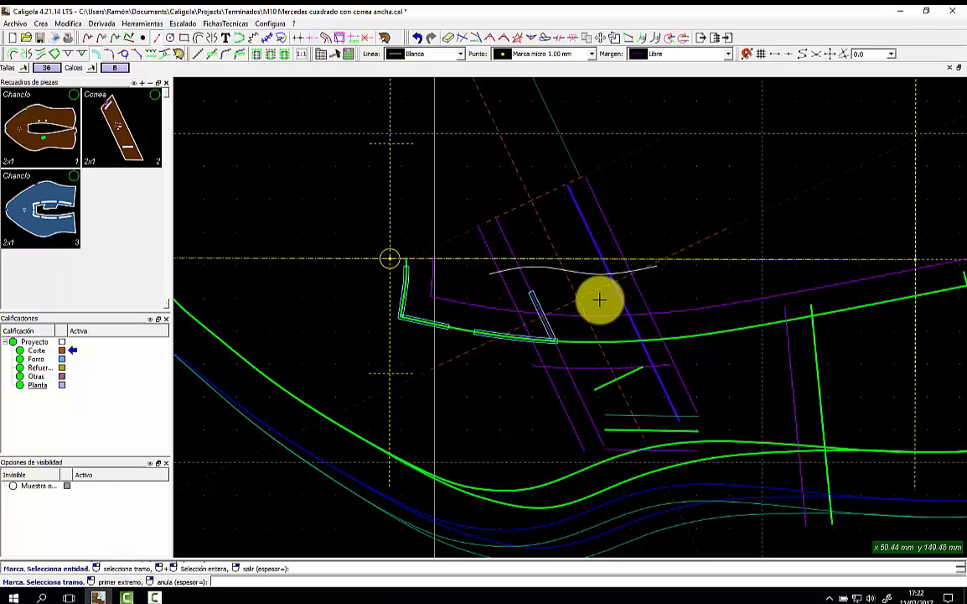
pyautogui.click(599, 299)
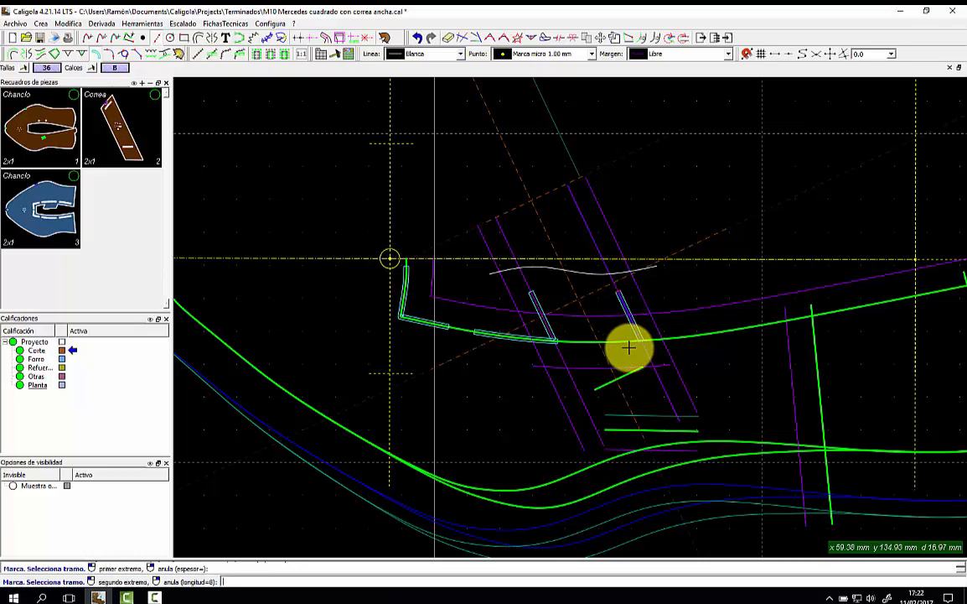
pyautogui.click(682, 338)
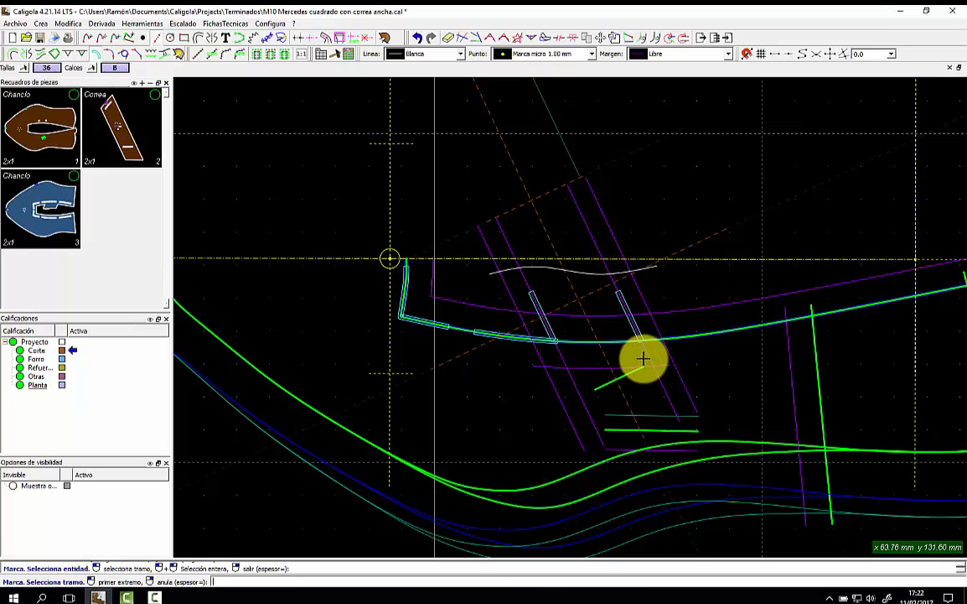
pyautogui.click(643, 339)
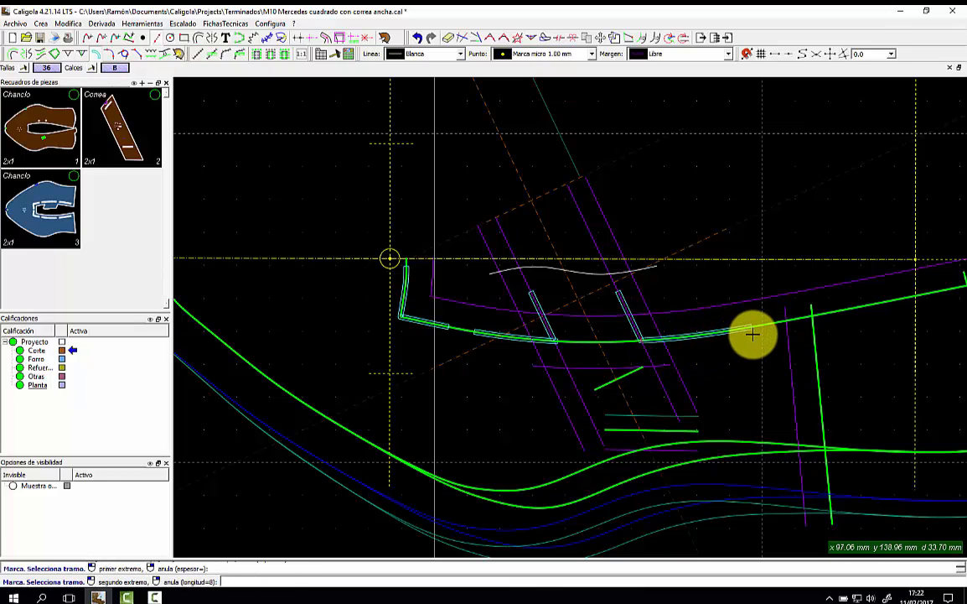
pyautogui.click(752, 333)
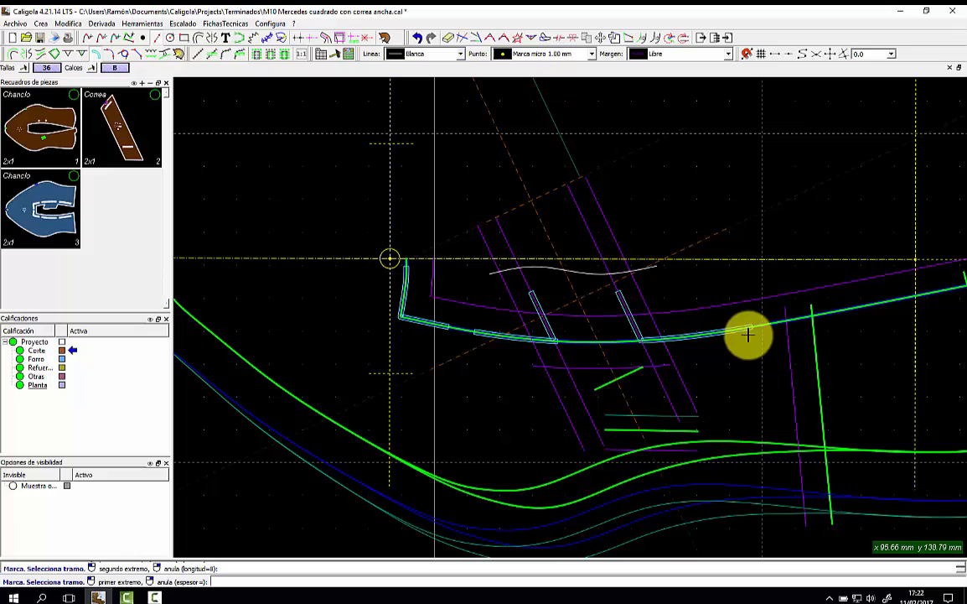
pyautogui.rightClick(714, 281)
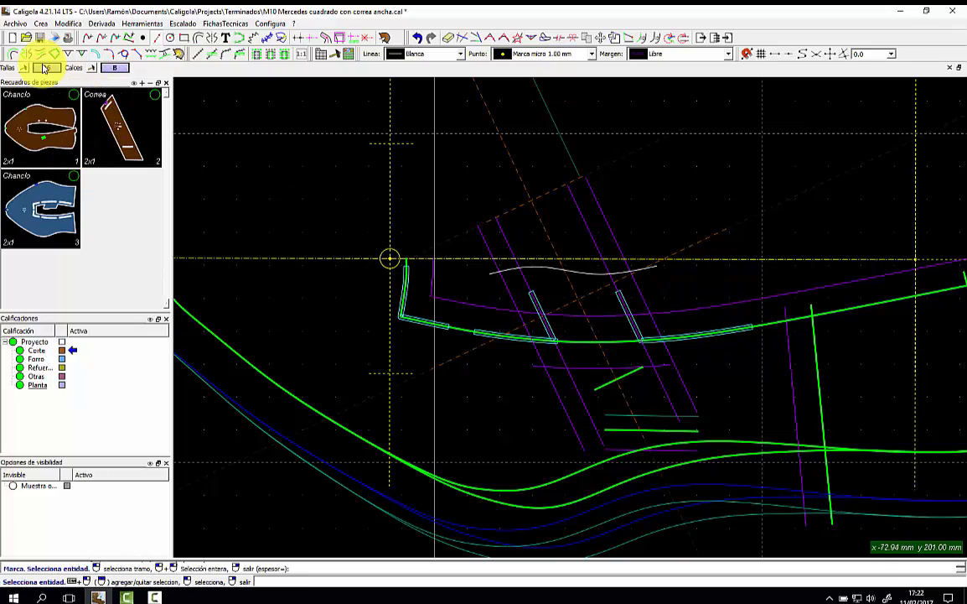
# Mirror the left and right slot segments across the horizontal axis as base lines.
pyautogui.click(26, 52)
pyautogui.click(244, 259)
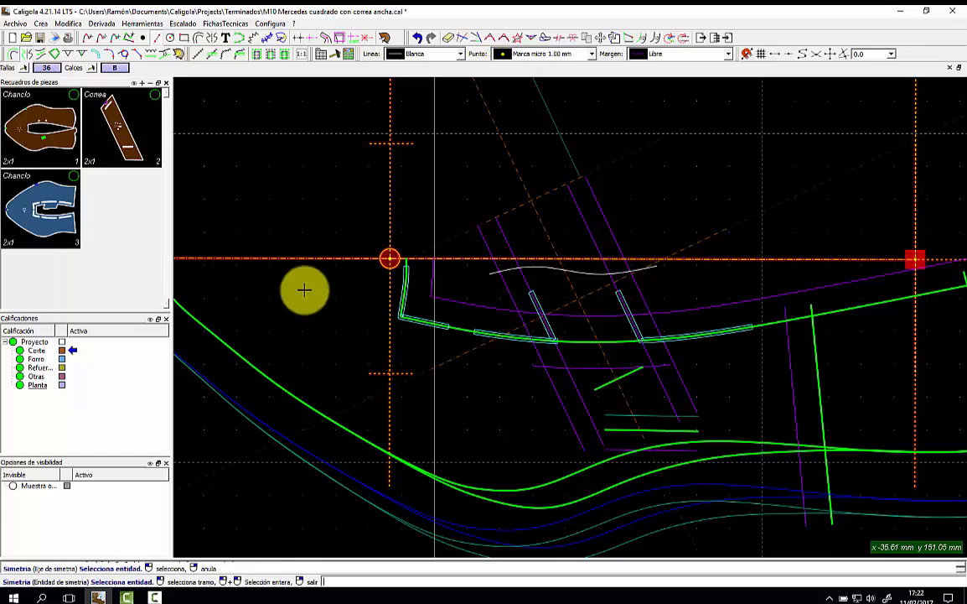
pyautogui.click(492, 333)
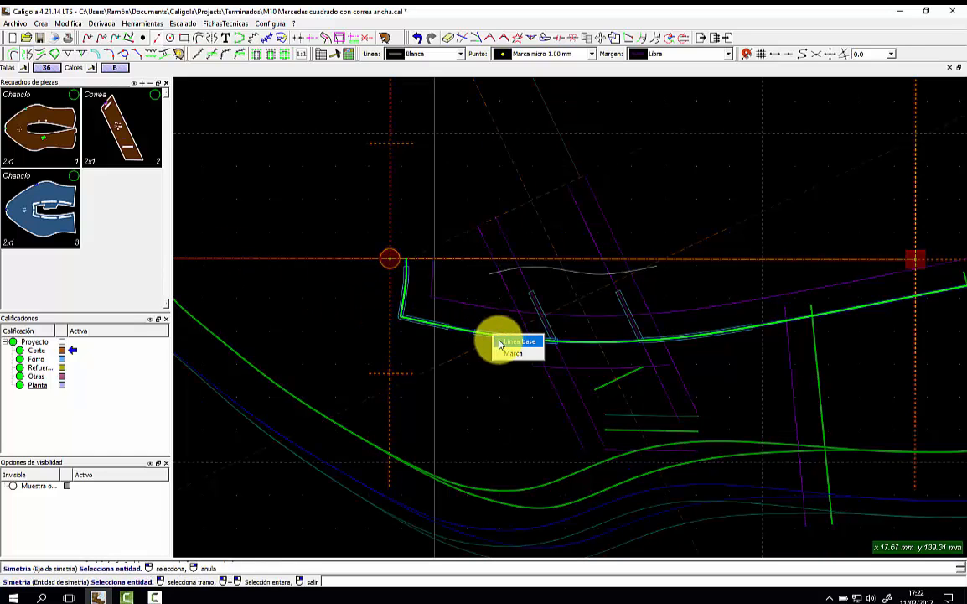
pyautogui.click(501, 352)
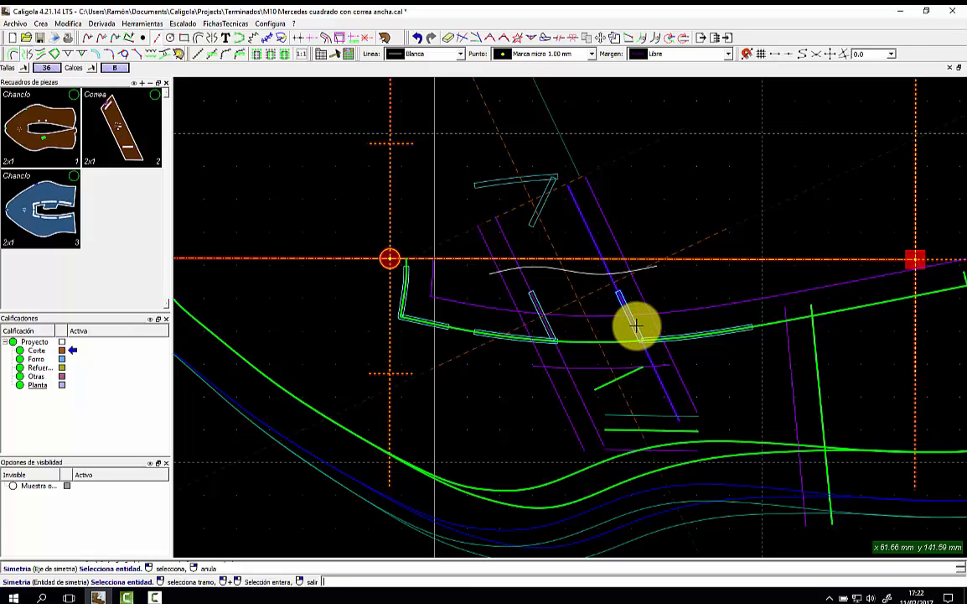
pyautogui.click(697, 333)
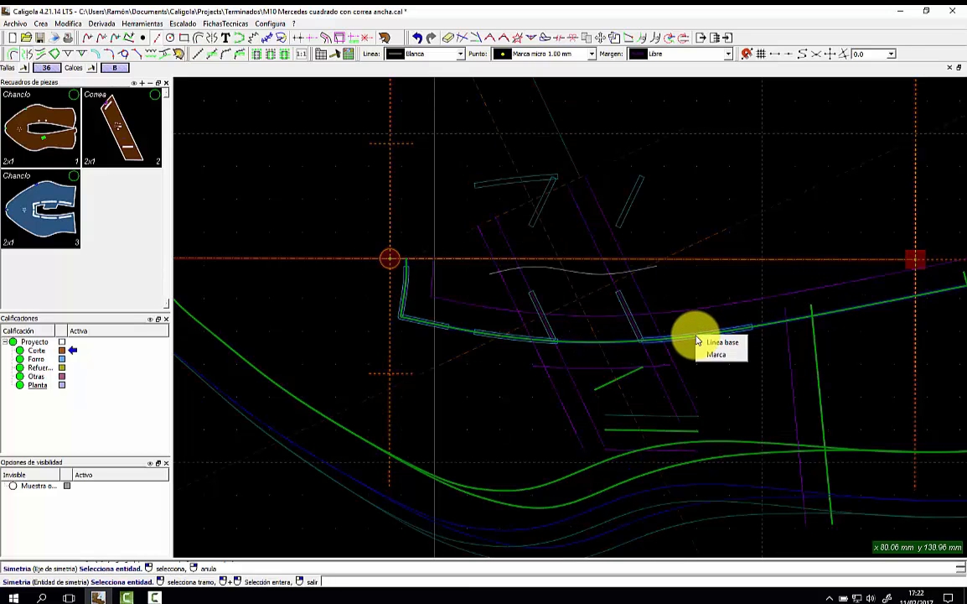
pyautogui.click(698, 352)
# Modify the Chanclo lining, adding the two upper edge segments as mirrored marks.
pyautogui.click(73, 177)
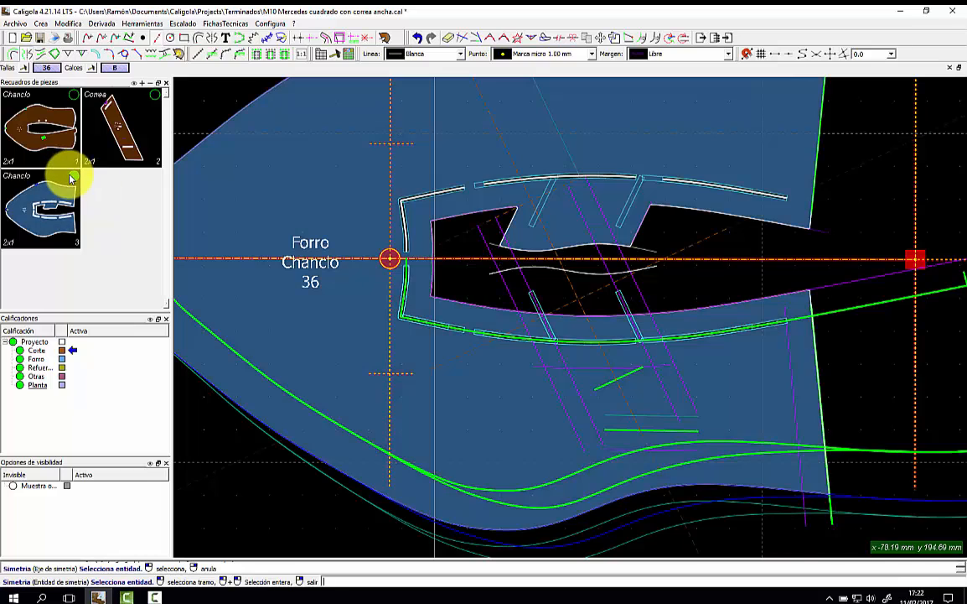
pyautogui.rightClick(64, 181)
pyautogui.click(91, 187)
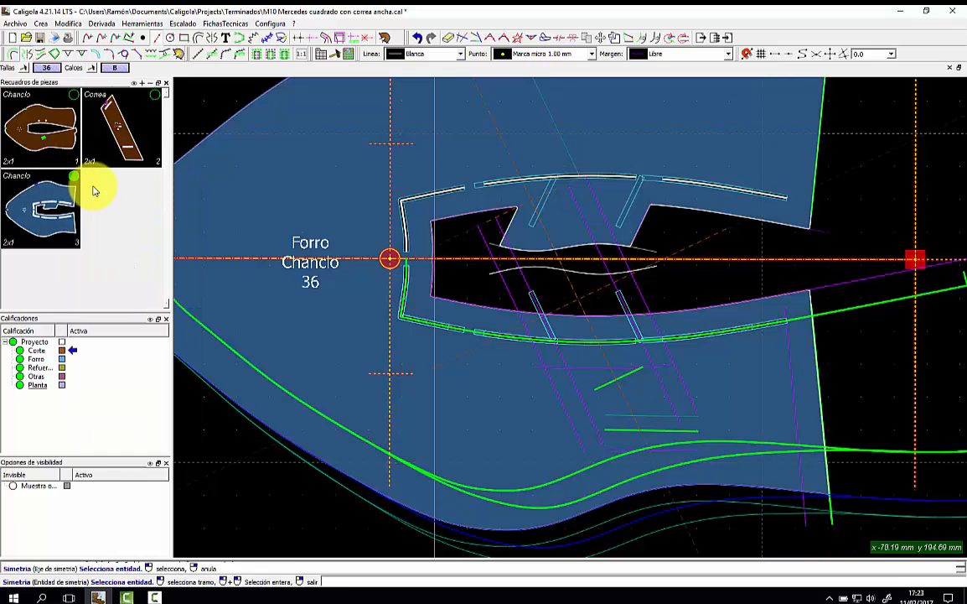
pyautogui.click(536, 177)
pyautogui.click(556, 186)
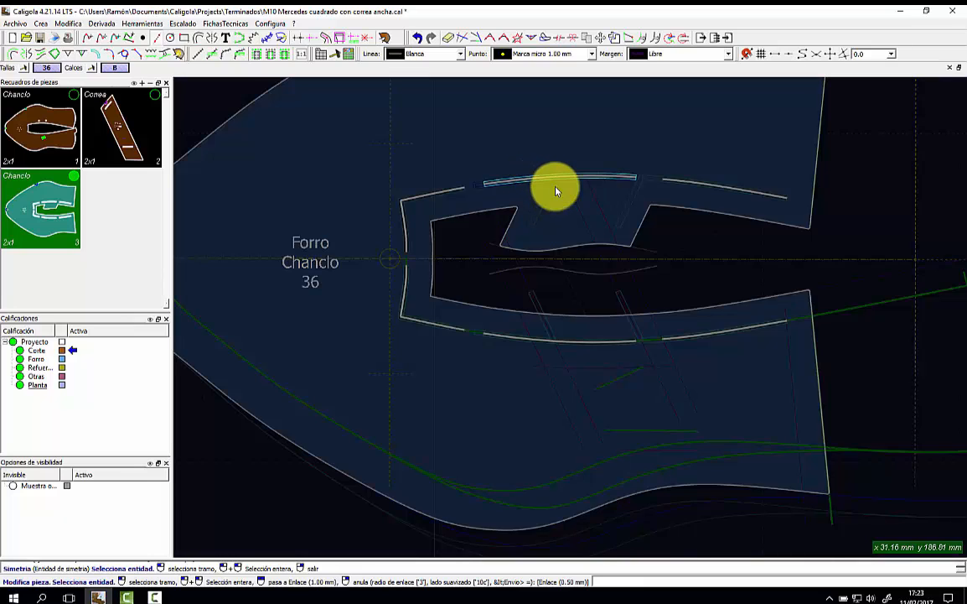
pyautogui.click(687, 181)
pyautogui.click(696, 192)
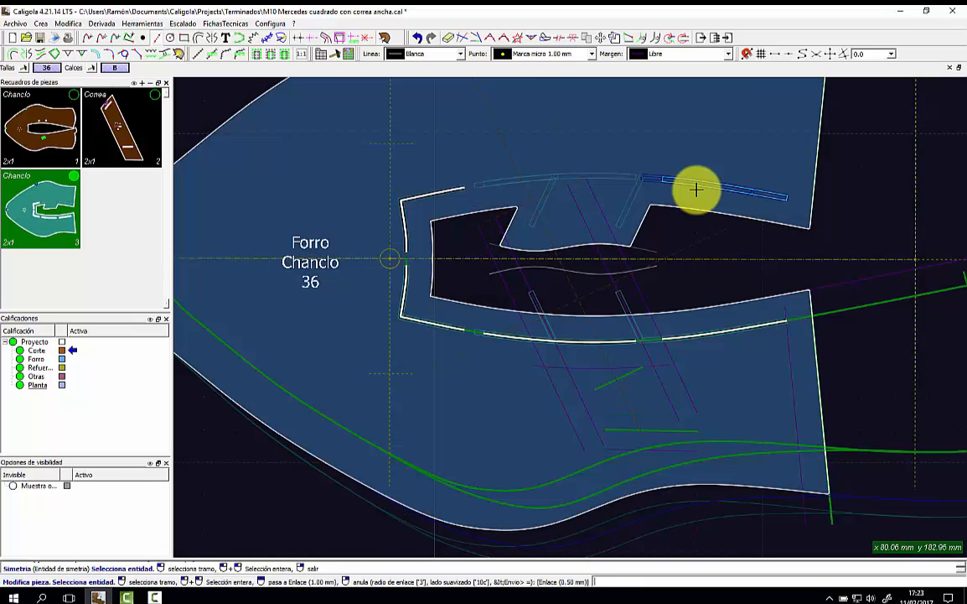
# Add the upper-left corner, left slot side, upper arc and upper-right edge marks to the piece.
pyautogui.click(435, 192)
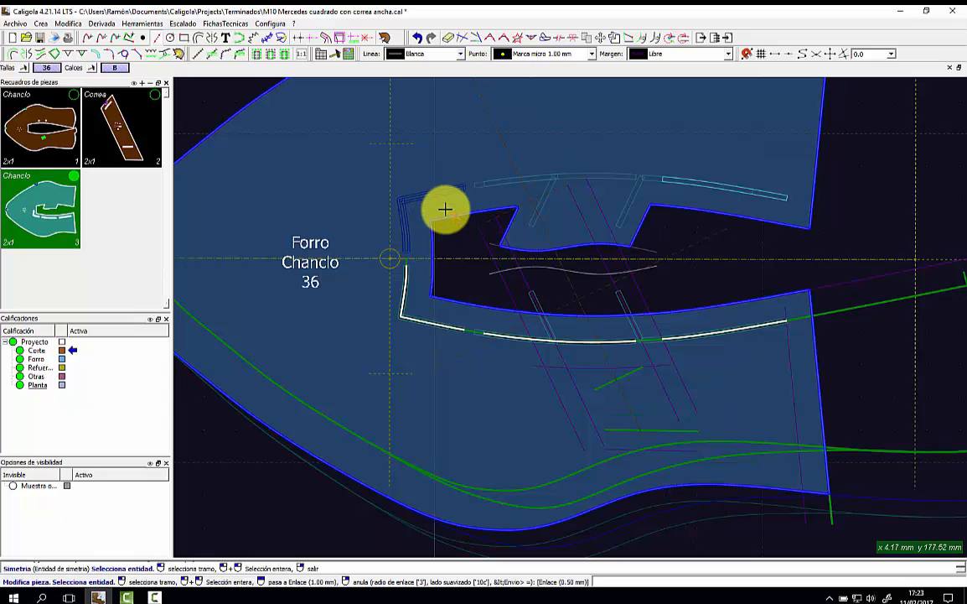
pyautogui.click(404, 223)
pyautogui.click(539, 205)
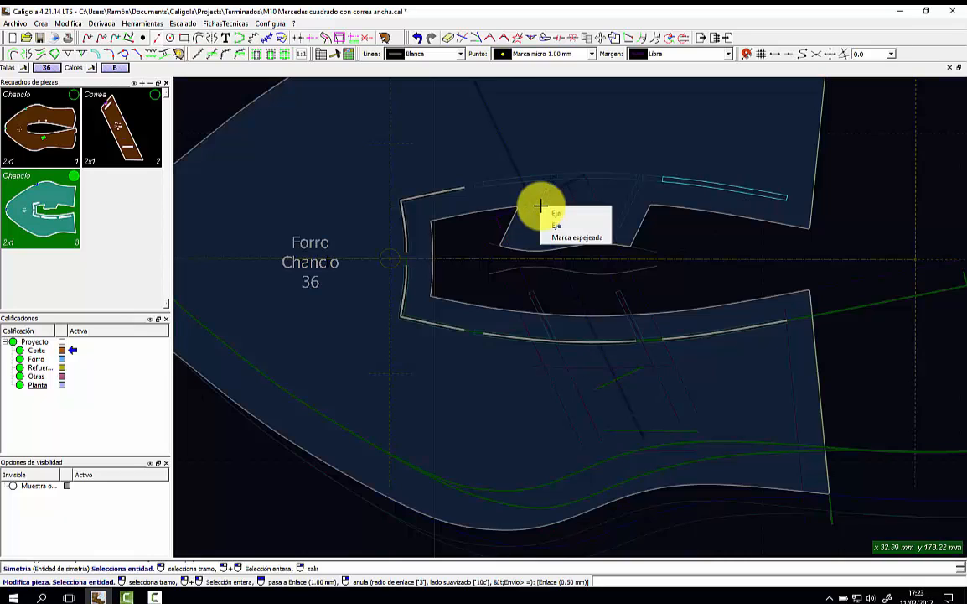
pyautogui.click(546, 216)
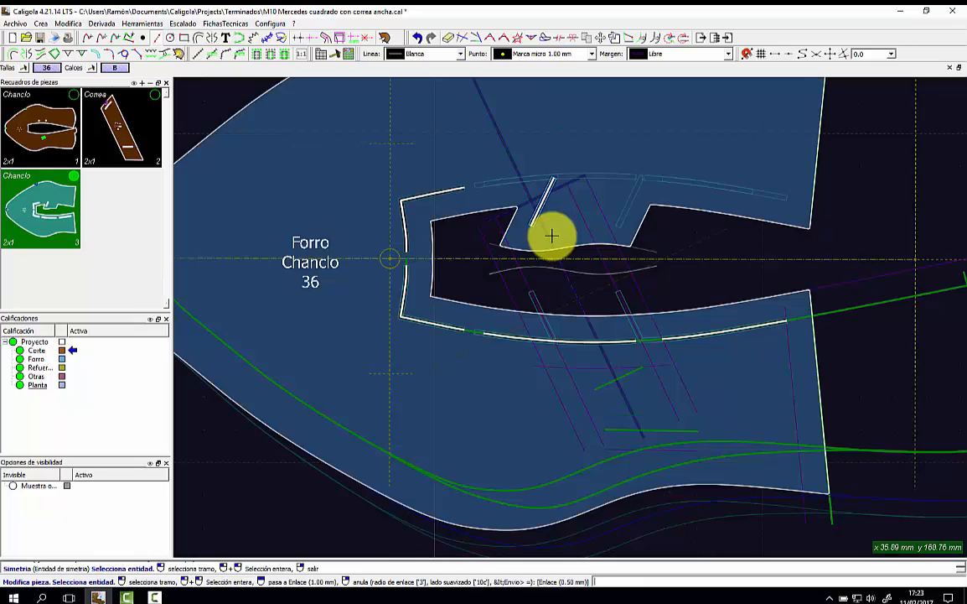
pyautogui.click(495, 180)
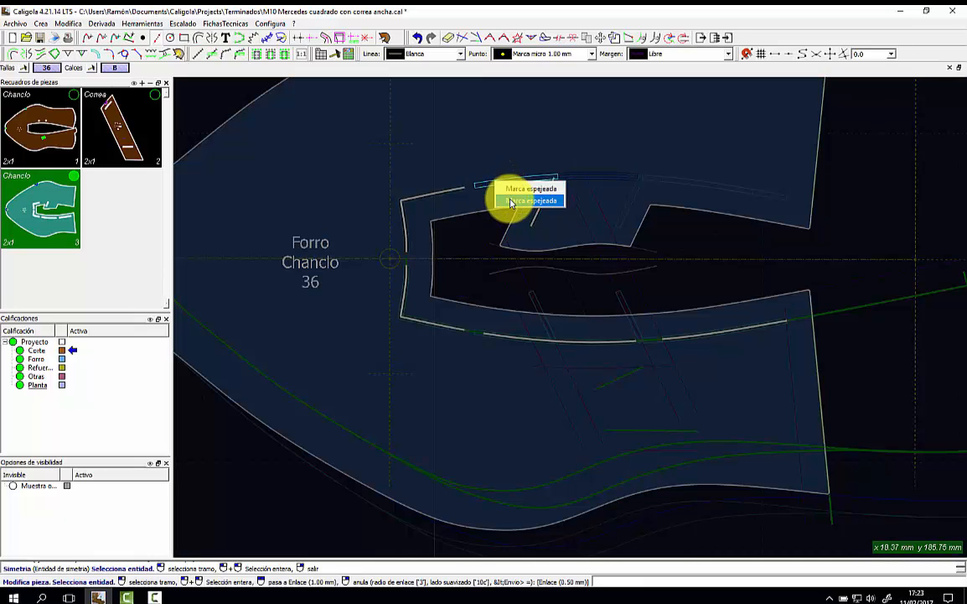
pyautogui.click(510, 199)
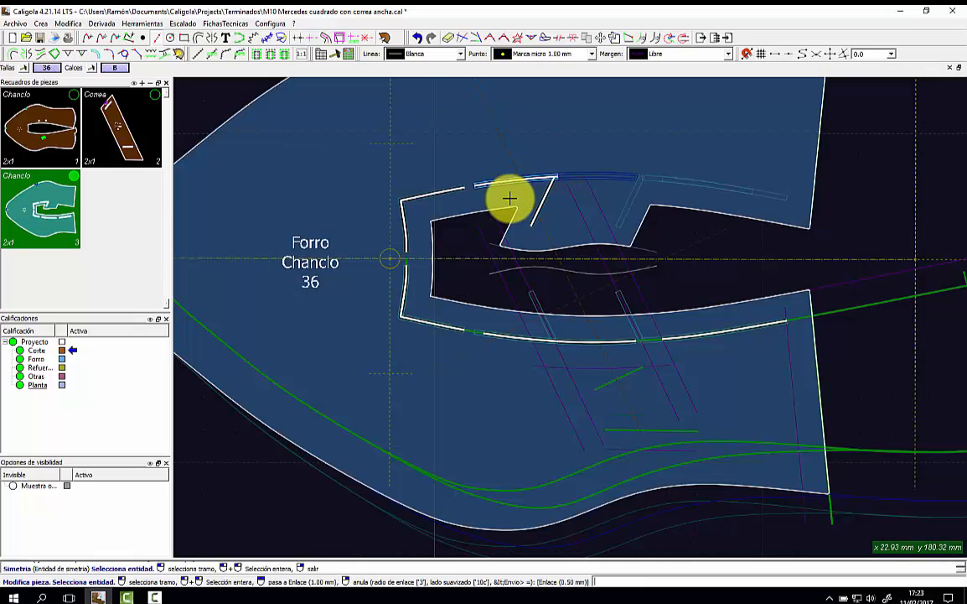
pyautogui.click(646, 180)
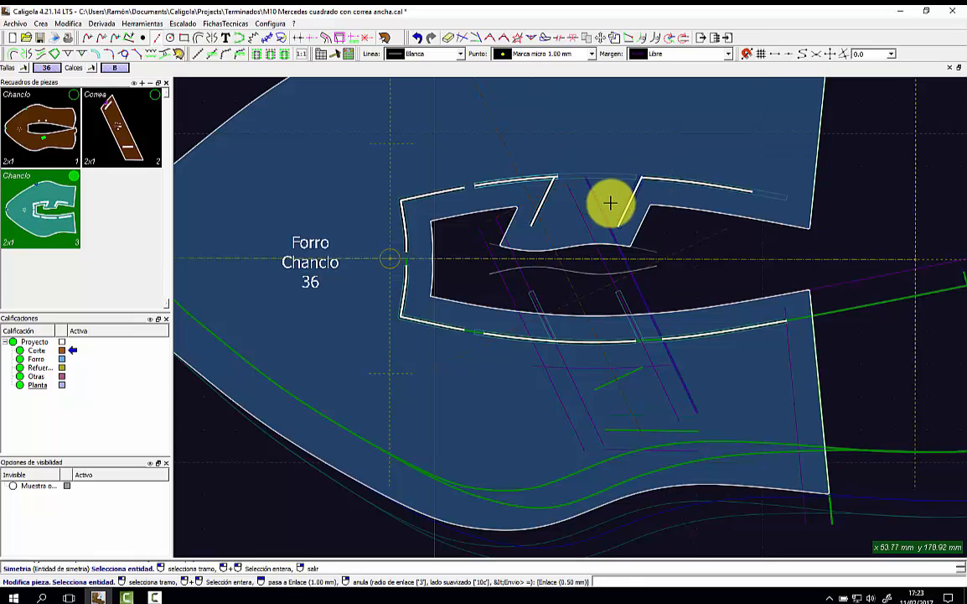
# Finish modifying the lining and hide the Chanclo piece.
pyautogui.rightClick(599, 156)
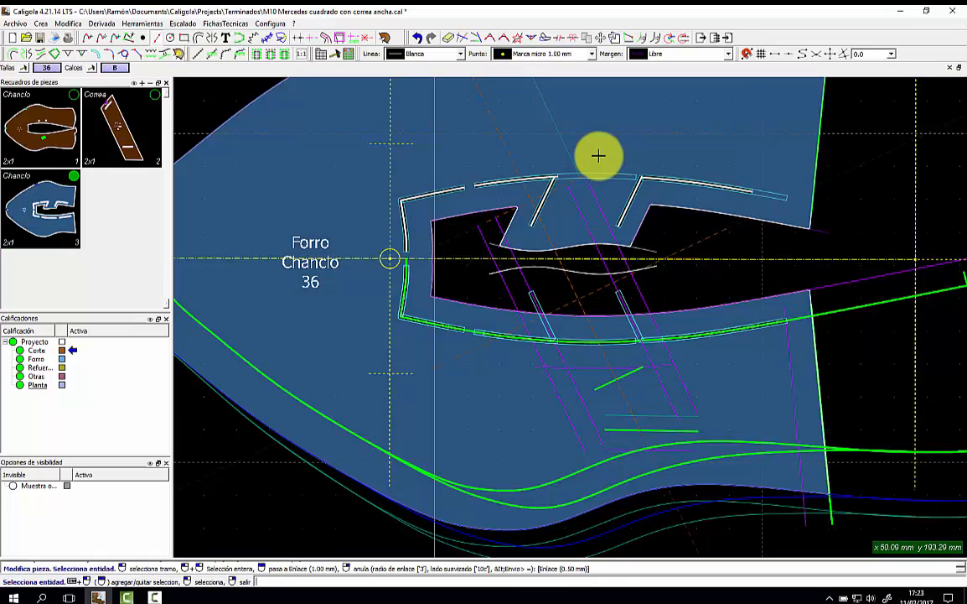
pyautogui.scroll(-1, 598, 156)
pyautogui.scroll(-2, 595, 155)
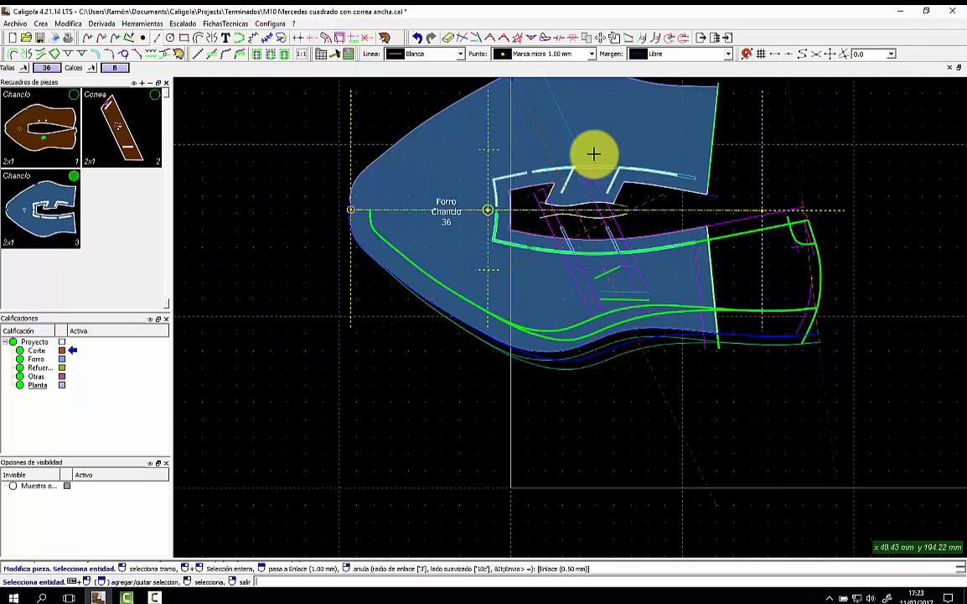
pyautogui.scroll(4, 593, 154)
pyautogui.doubleClick(591, 155)
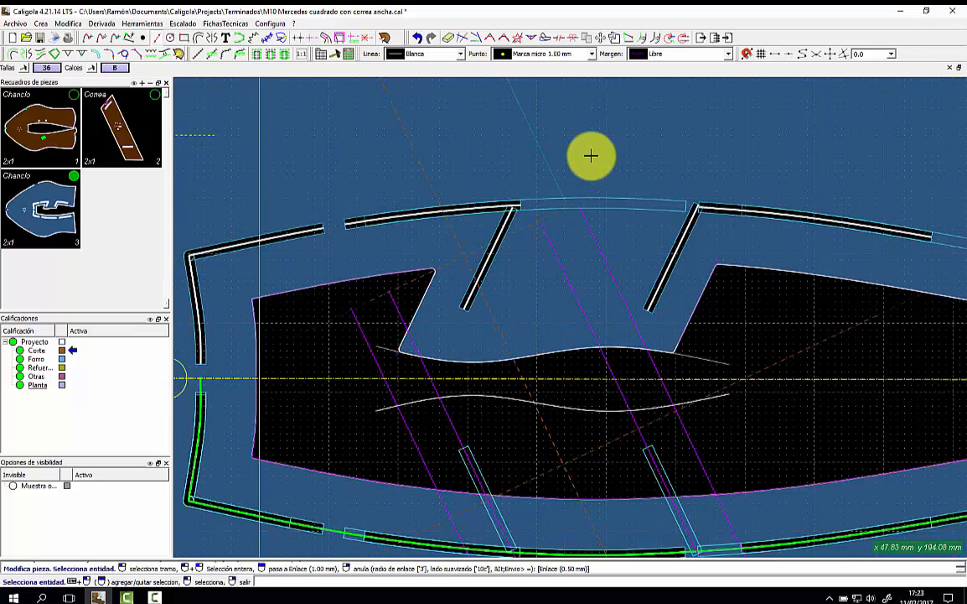
pyautogui.click(71, 176)
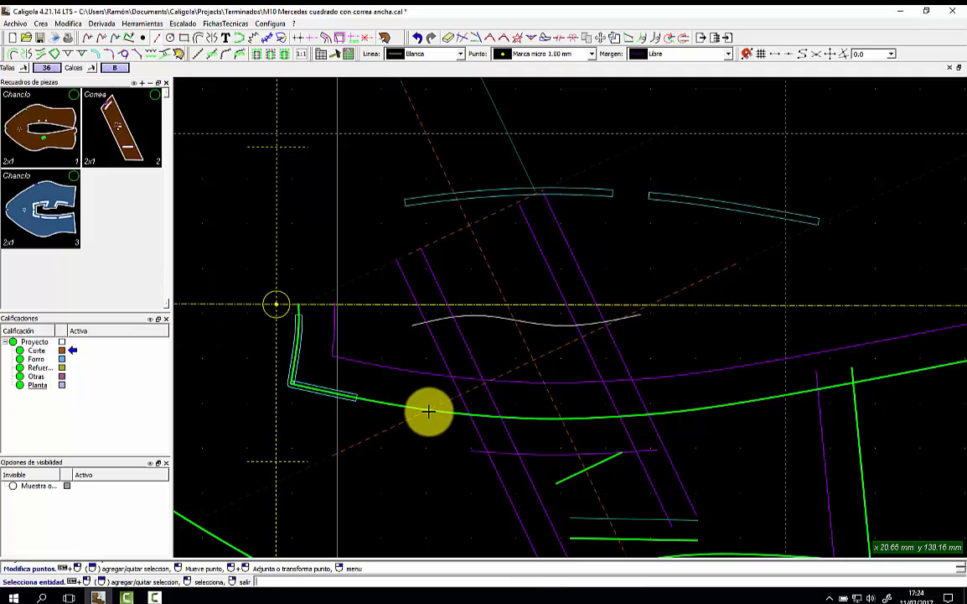
# Delete the mirrored arc copies and the short bent segment above the axis.
pyautogui.click(481, 208)
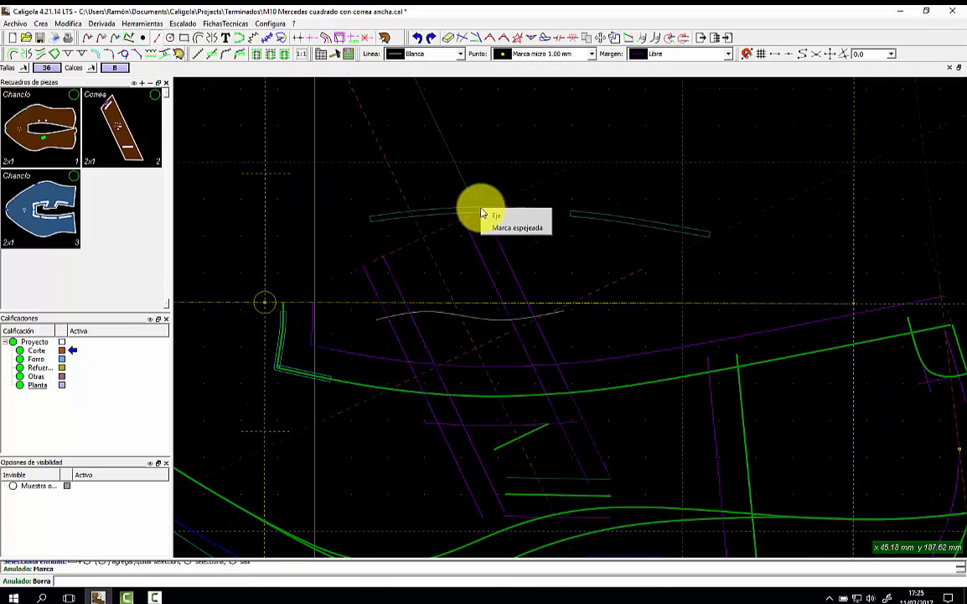
pyautogui.click(505, 225)
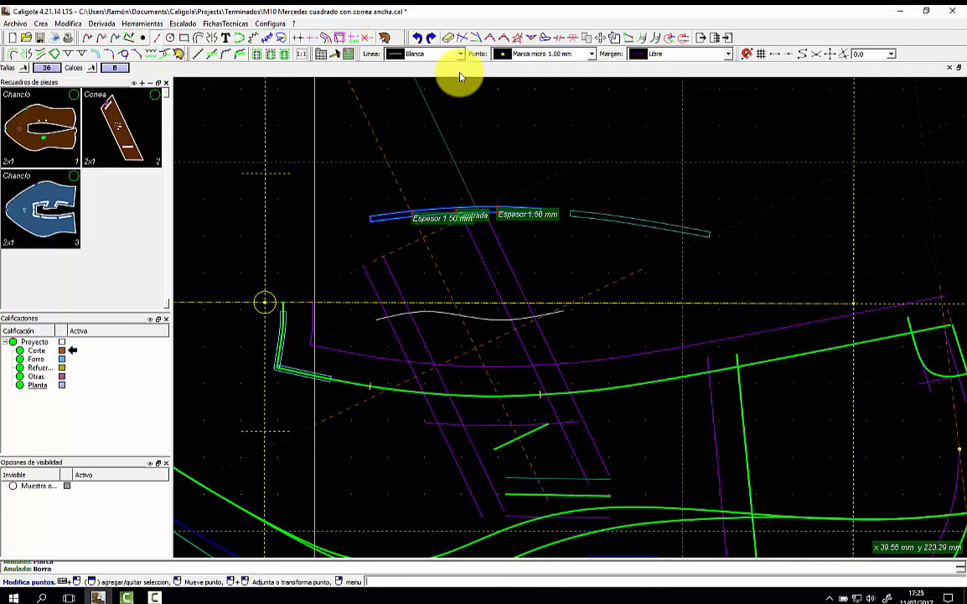
pyautogui.click(448, 39)
pyautogui.click(624, 215)
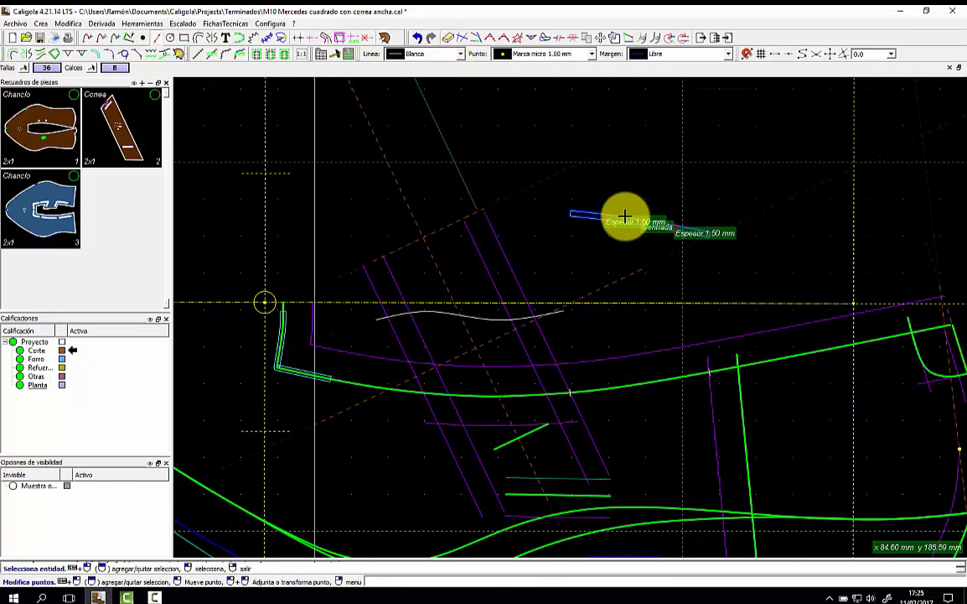
pyautogui.click(449, 38)
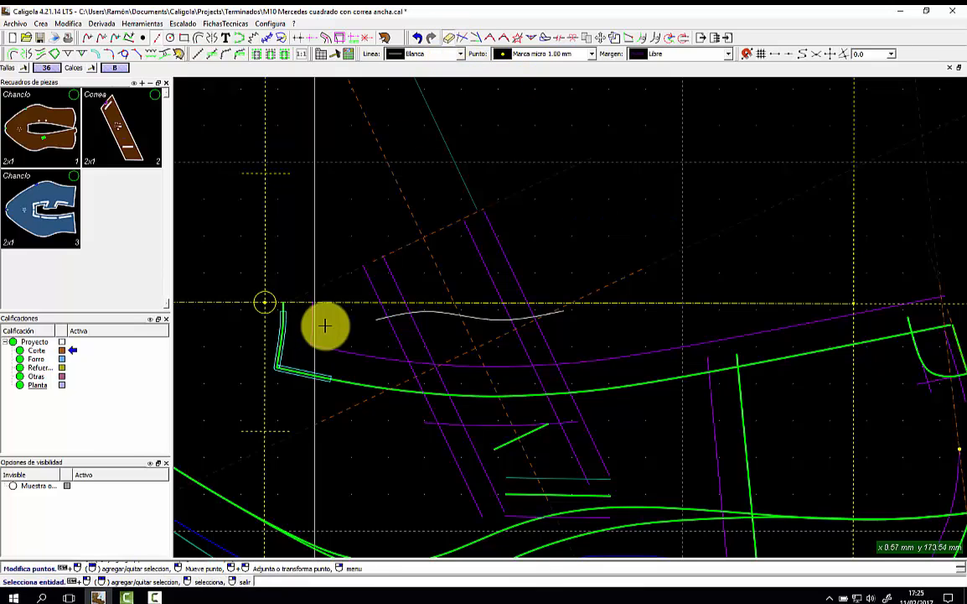
pyautogui.click(306, 369)
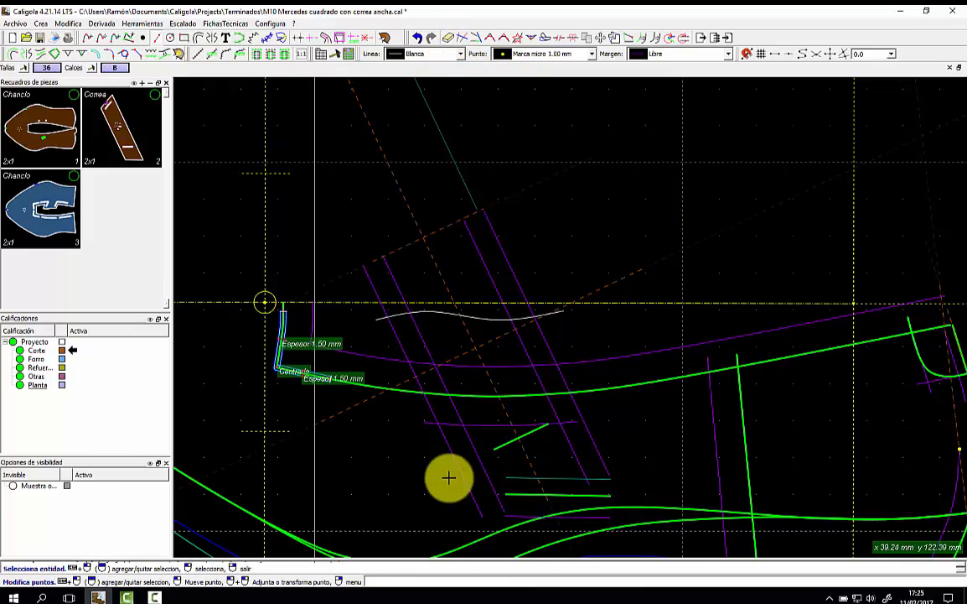
pyautogui.click(450, 39)
pyautogui.scroll(-3, 536, 171)
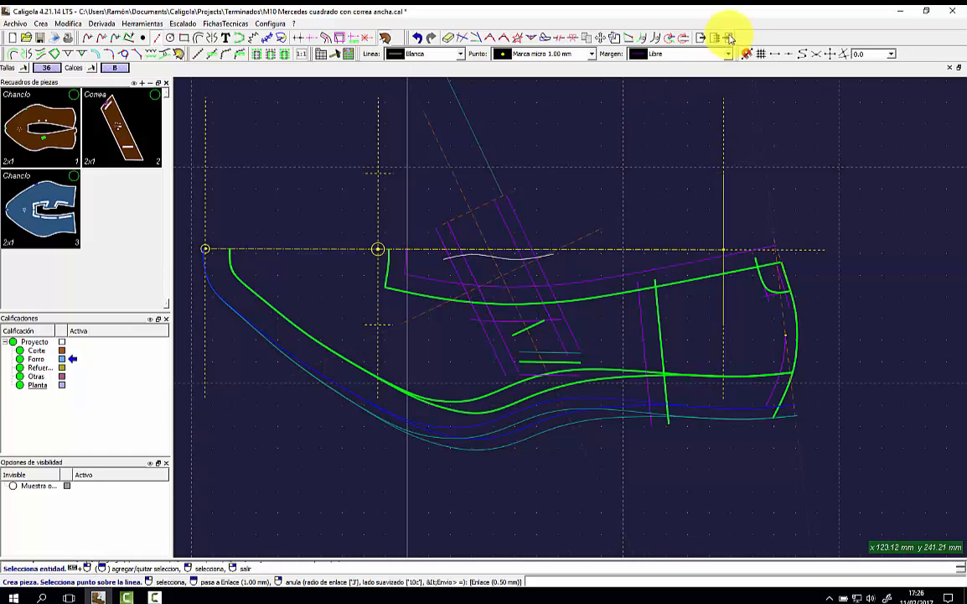
pyautogui.click(695, 54)
# Give the white curve between the strap lines a free margin of 8.
pyautogui.click(655, 170)
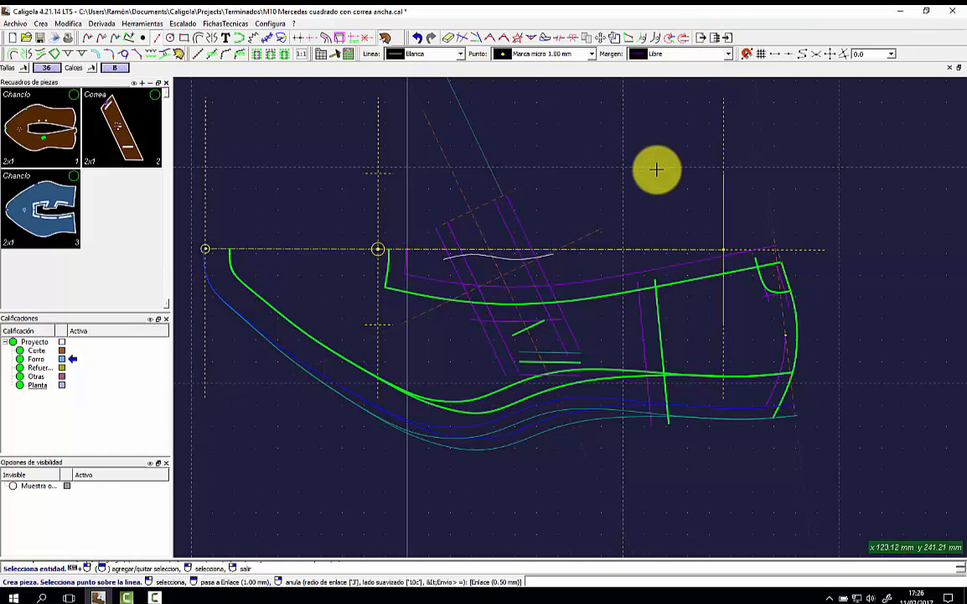
pyautogui.click(480, 255)
pyautogui.click(444, 258)
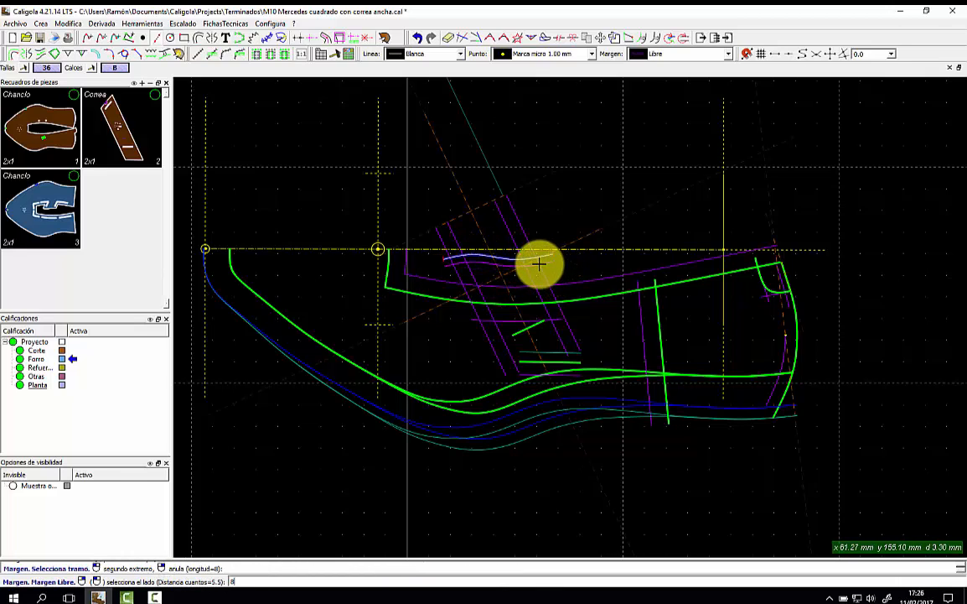
pyautogui.write('8')
pyautogui.press('Return')
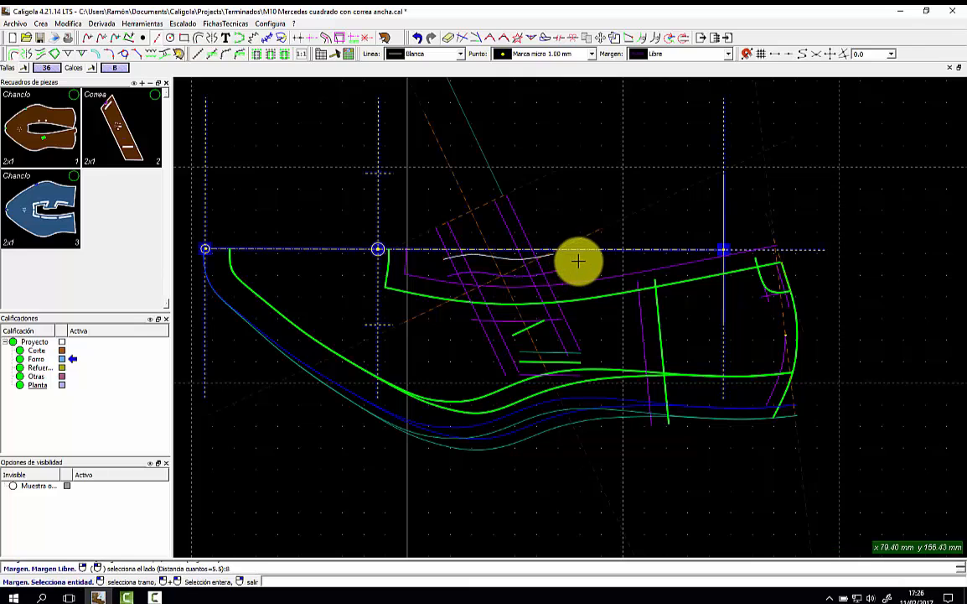
# Draw a mark along a stretch of the white curve.
pyautogui.click(98, 55)
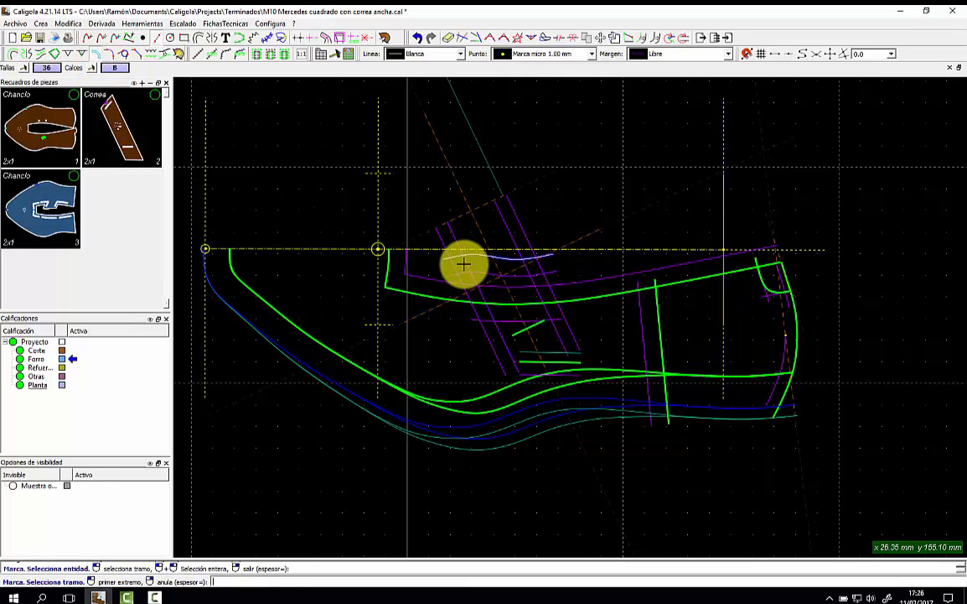
pyautogui.click(463, 264)
pyautogui.click(524, 262)
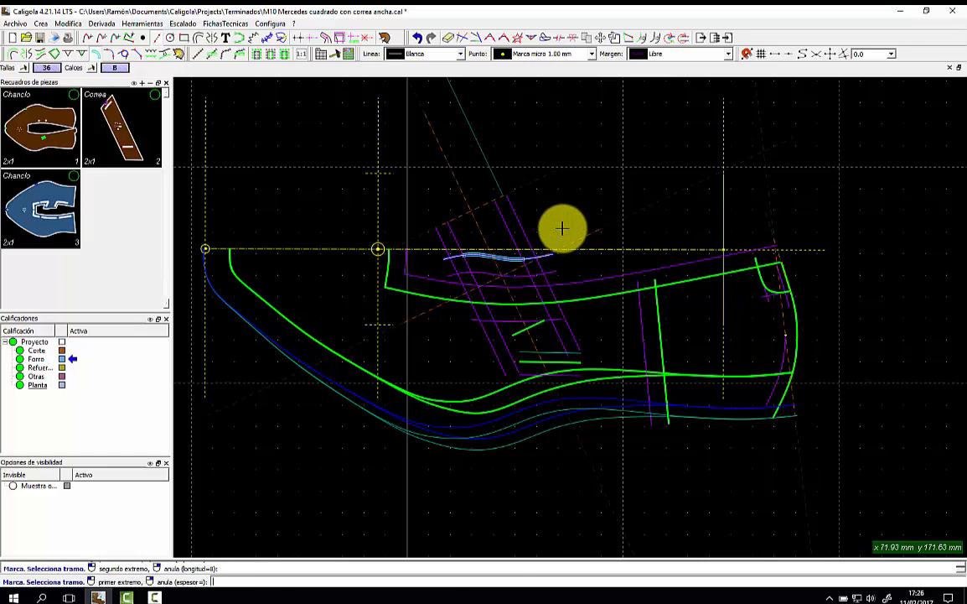
pyautogui.click(23, 53)
# Mirror the marked stretch of the white curve across the strap line.
pyautogui.click(482, 206)
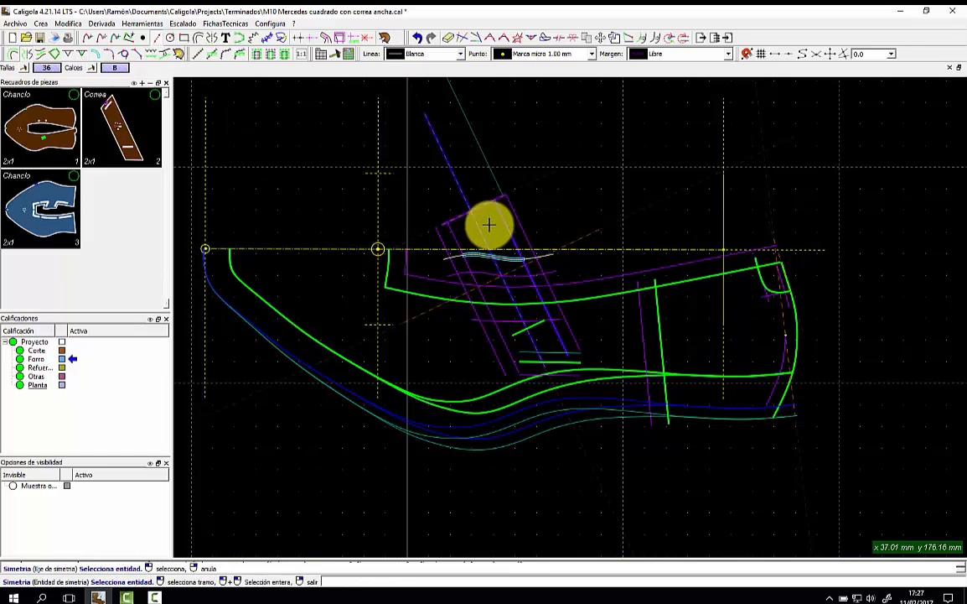
pyautogui.click(518, 220)
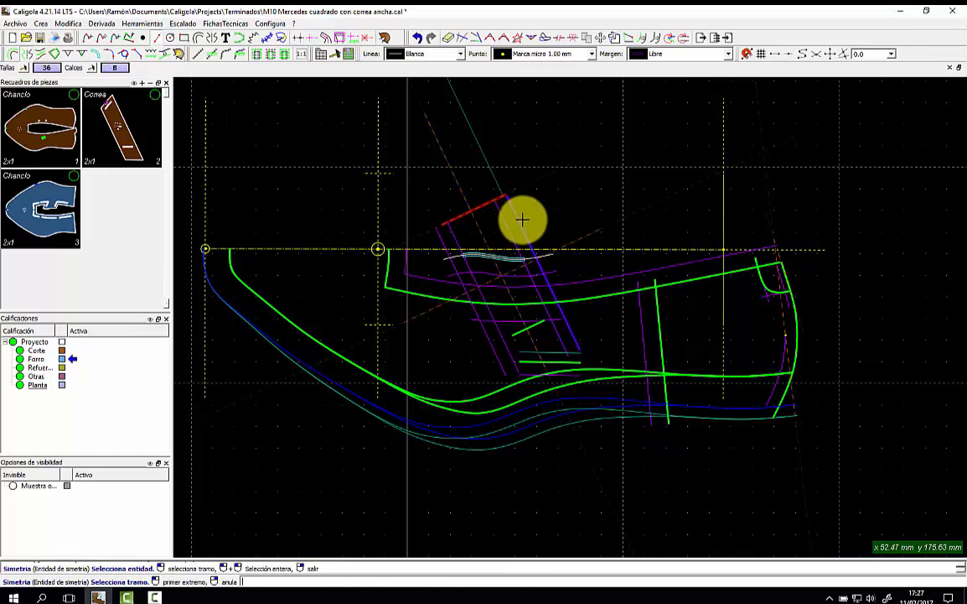
pyautogui.click(545, 283)
pyautogui.click(457, 285)
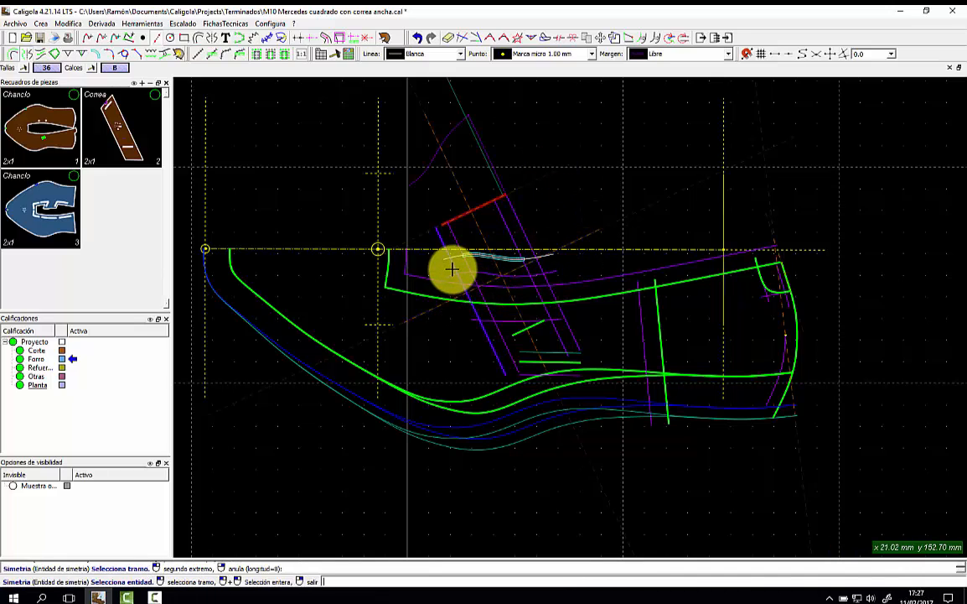
pyautogui.click(503, 256)
pyautogui.click(515, 276)
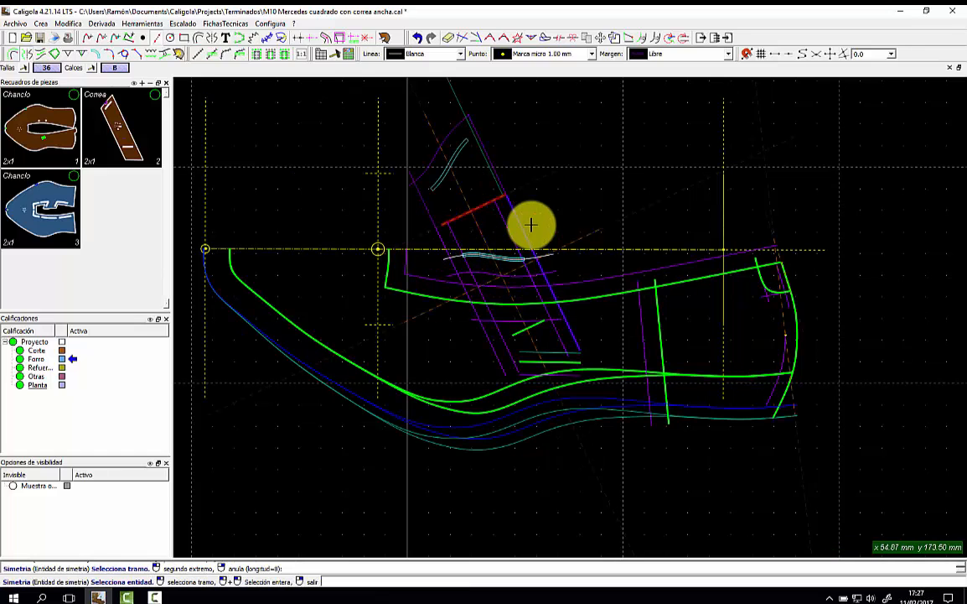
pyautogui.click(558, 202)
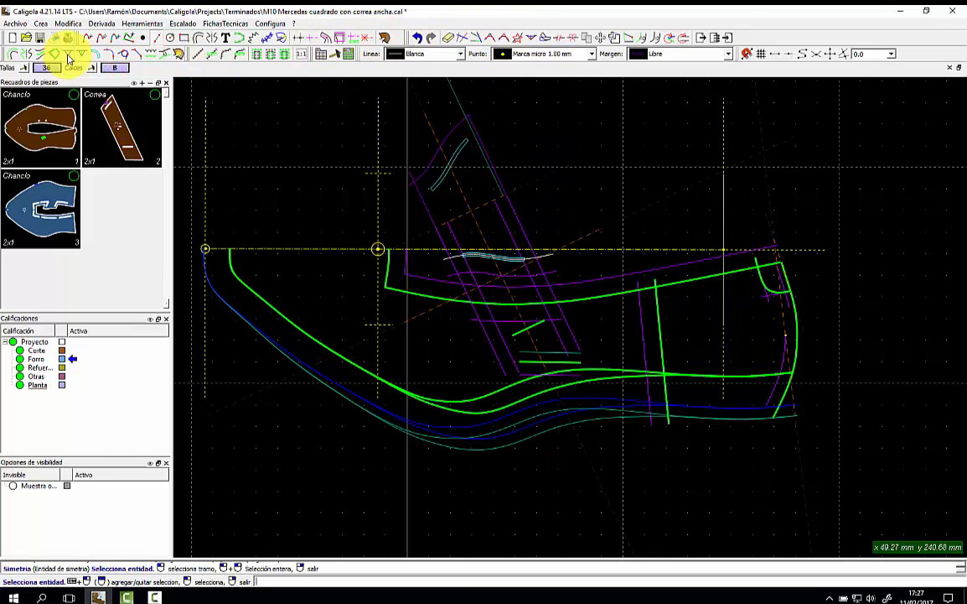
# Add a 6.00 × 5.00 mm V-notch at the upper end of the slanted strap line.
pyautogui.click(68, 56)
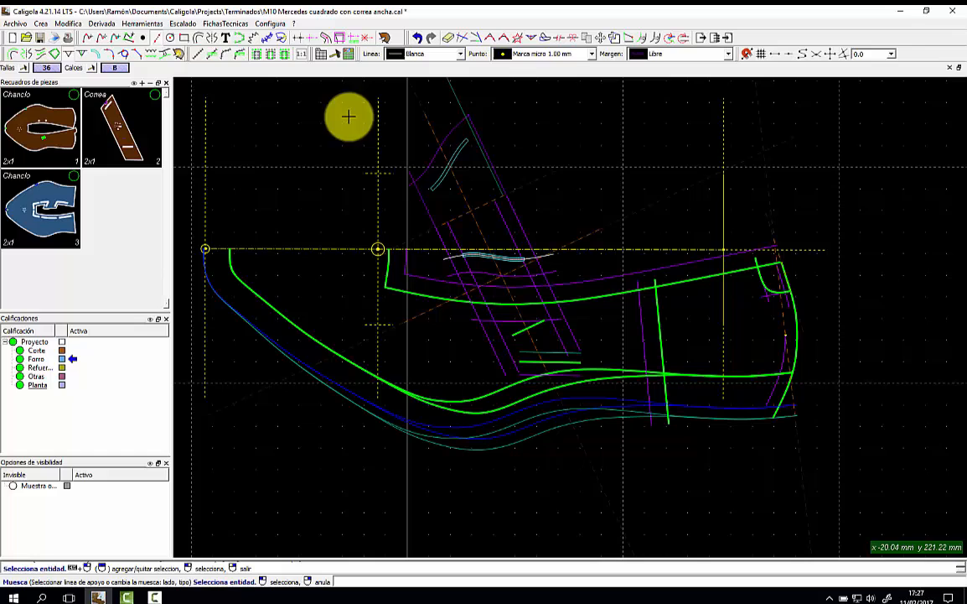
pyautogui.click(440, 153)
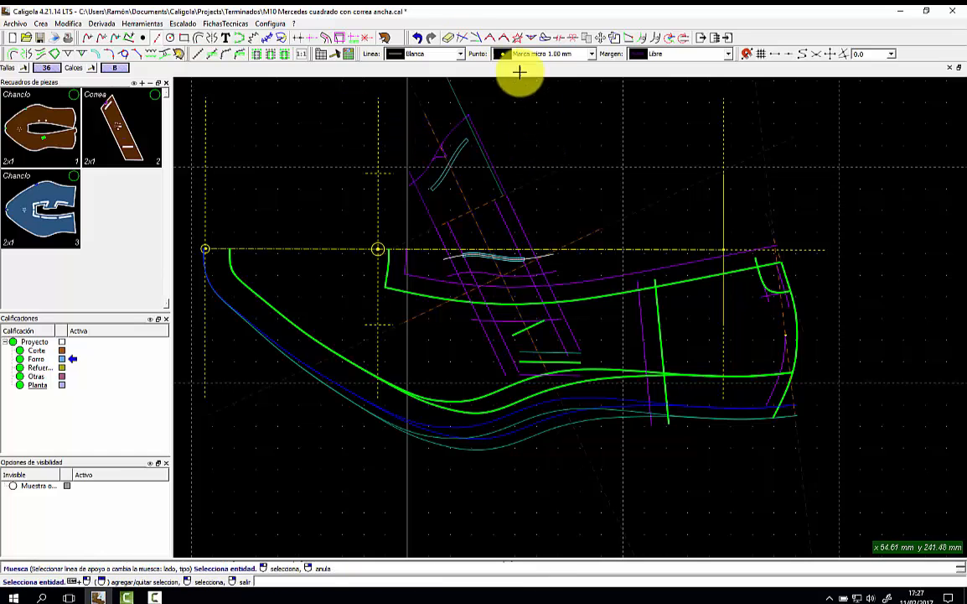
pyautogui.click(386, 39)
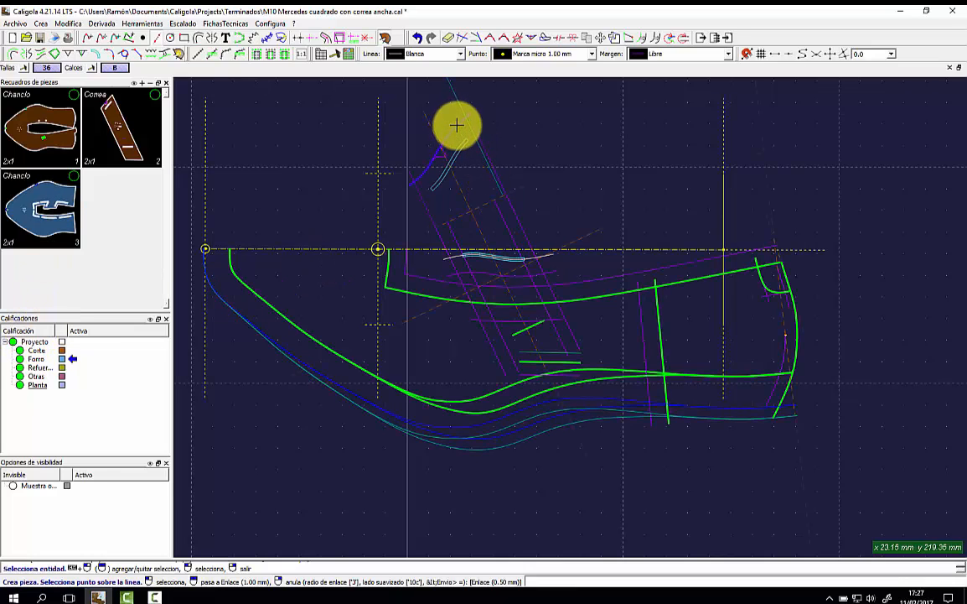
# Close the strap outline from the horizontal reference line into piece 4 and open its properties.
pyautogui.click(444, 244)
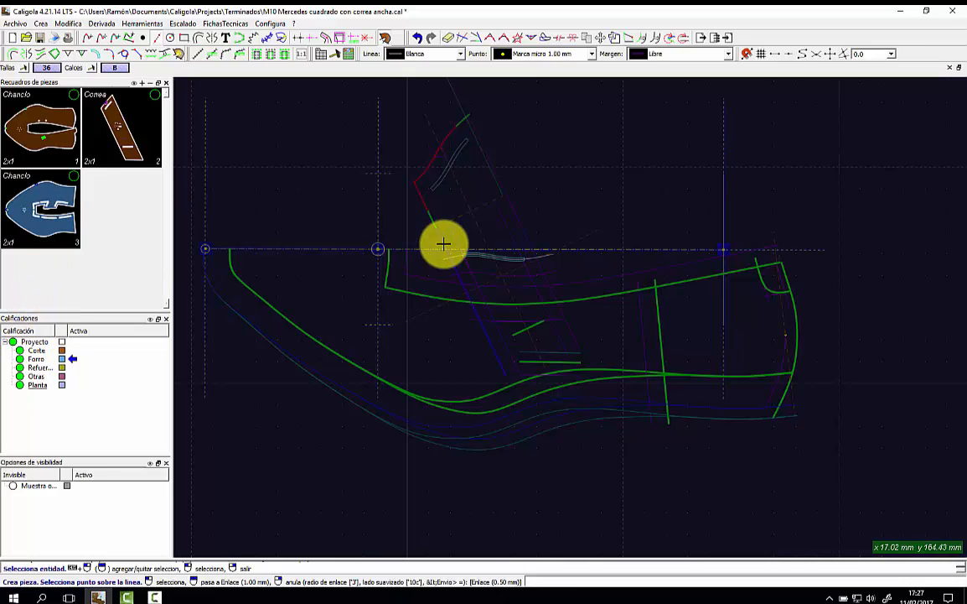
pyautogui.click(453, 261)
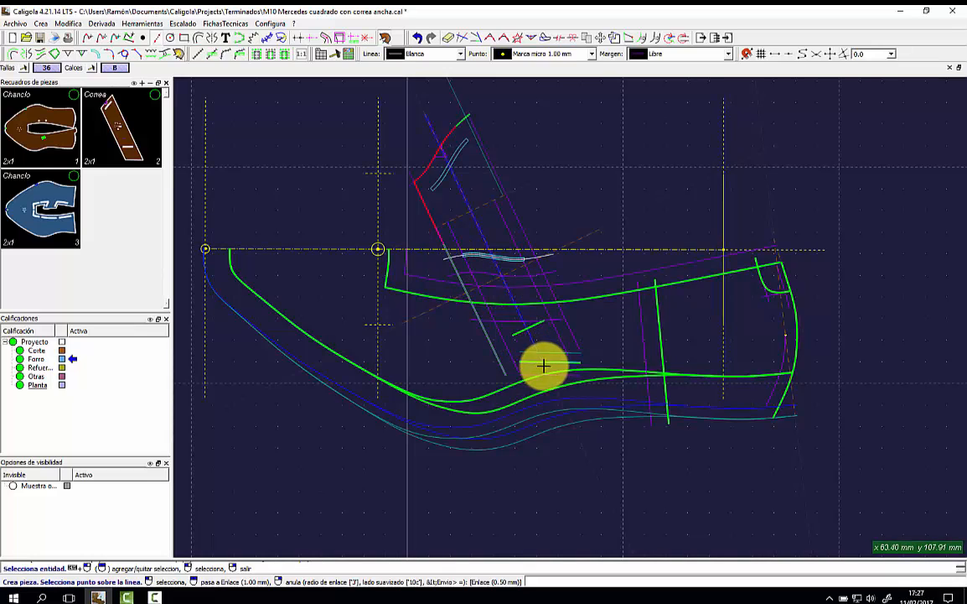
pyautogui.click(578, 341)
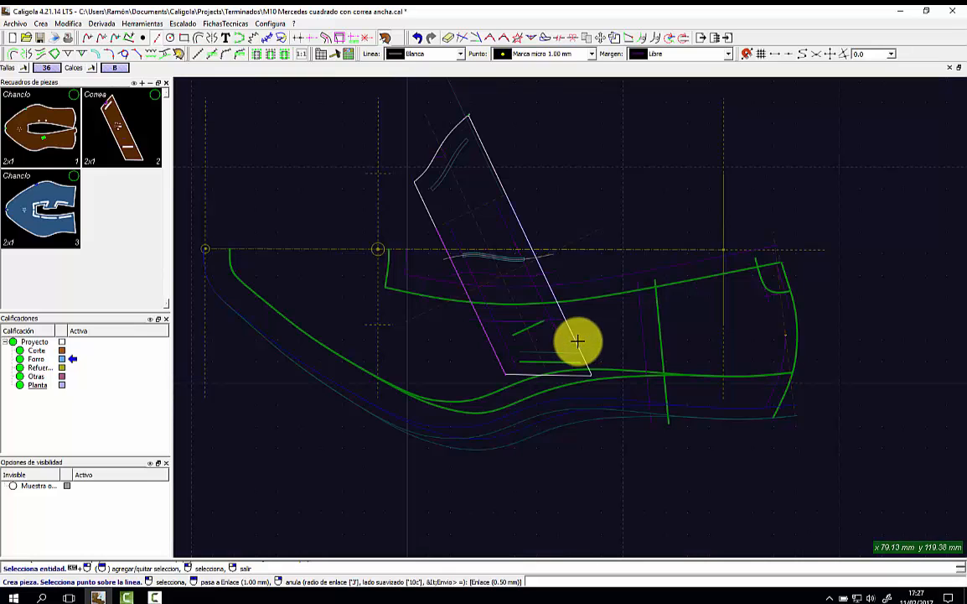
pyautogui.click(487, 226)
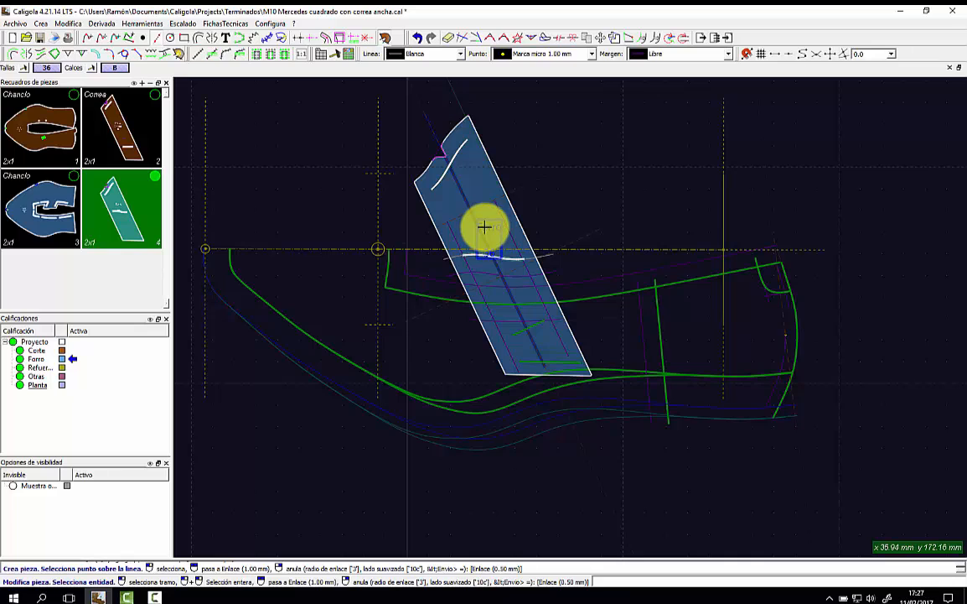
pyautogui.click(484, 227)
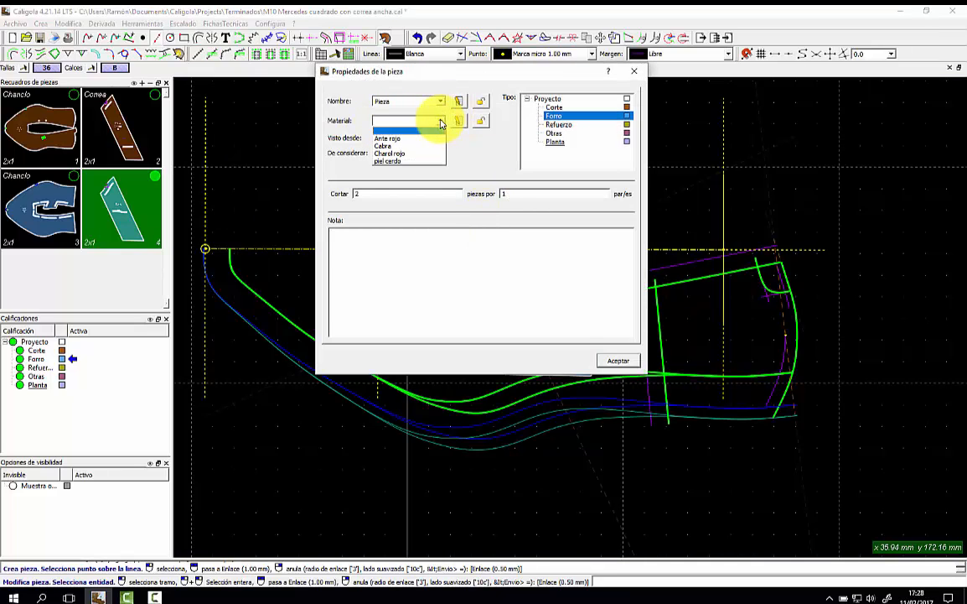
# Set material piel cerdo and name Correa, then place the Forro Correa 36 label.
pyautogui.click(403, 160)
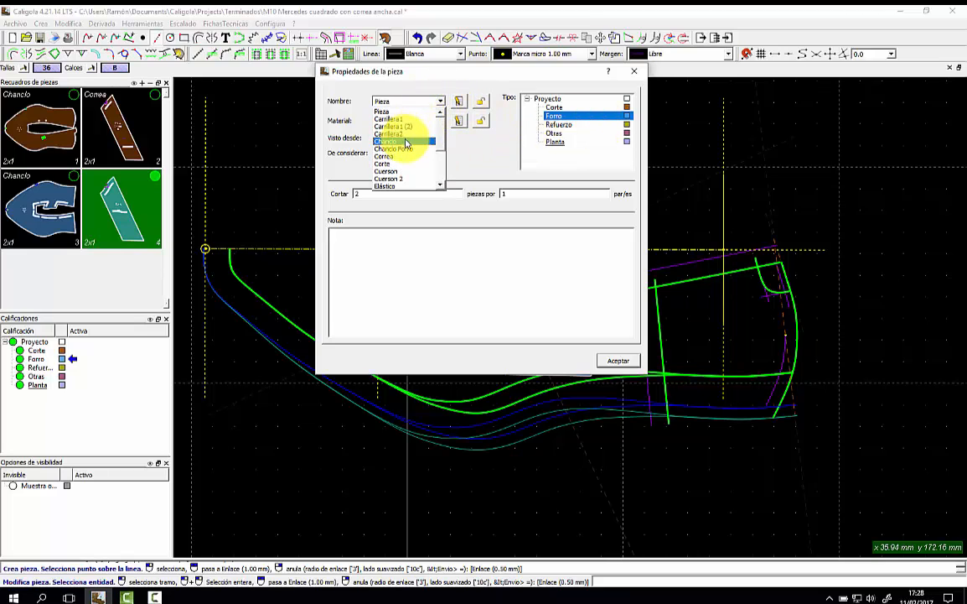
pyautogui.click(400, 158)
pyautogui.click(620, 360)
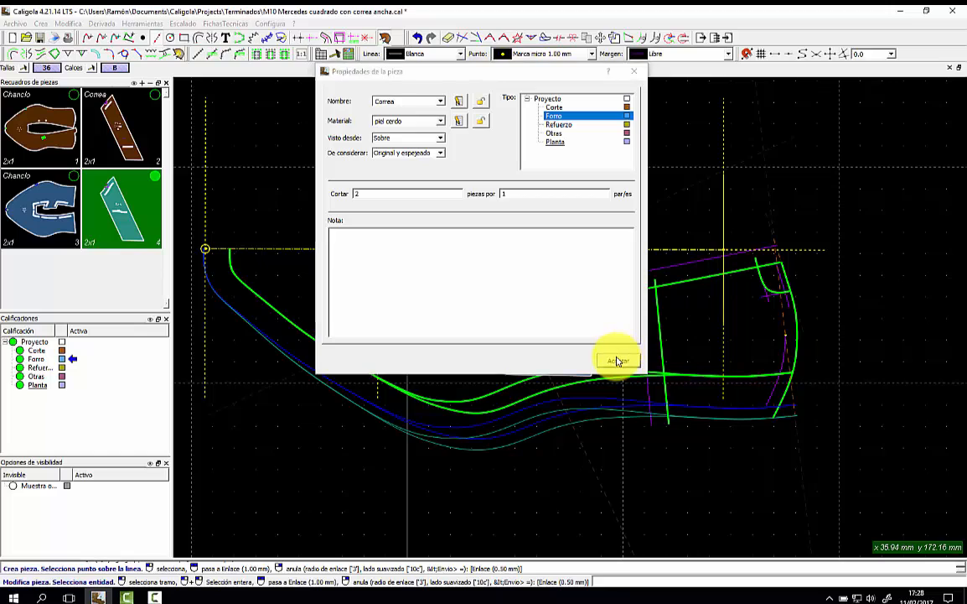
pyautogui.click(501, 287)
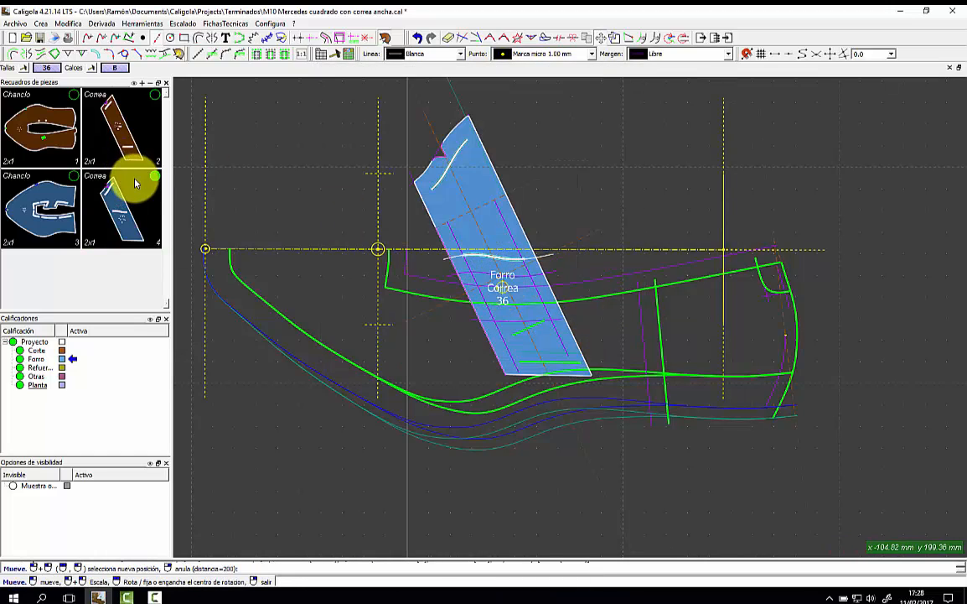
pyautogui.click(473, 255)
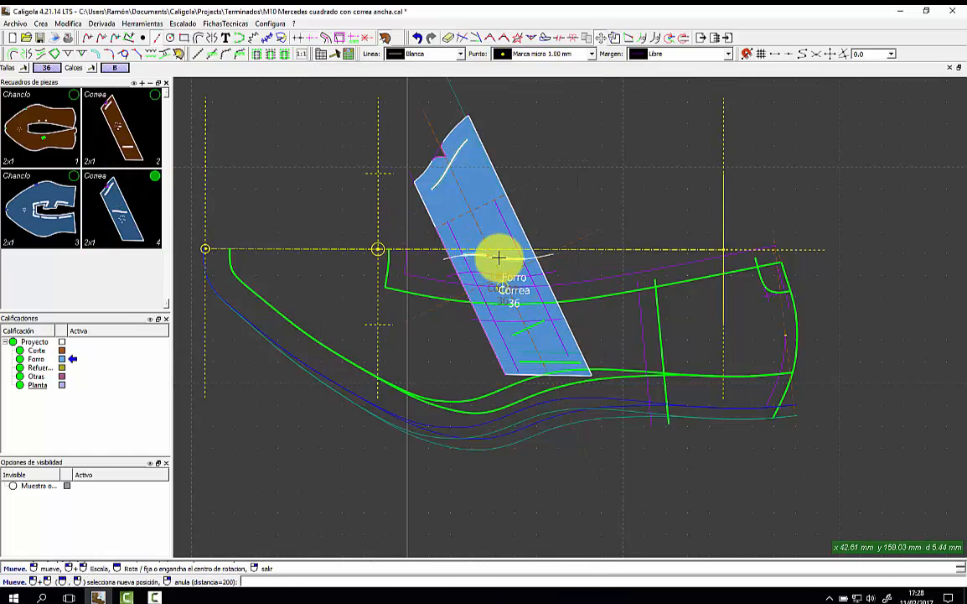
pyautogui.rightClick(499, 258)
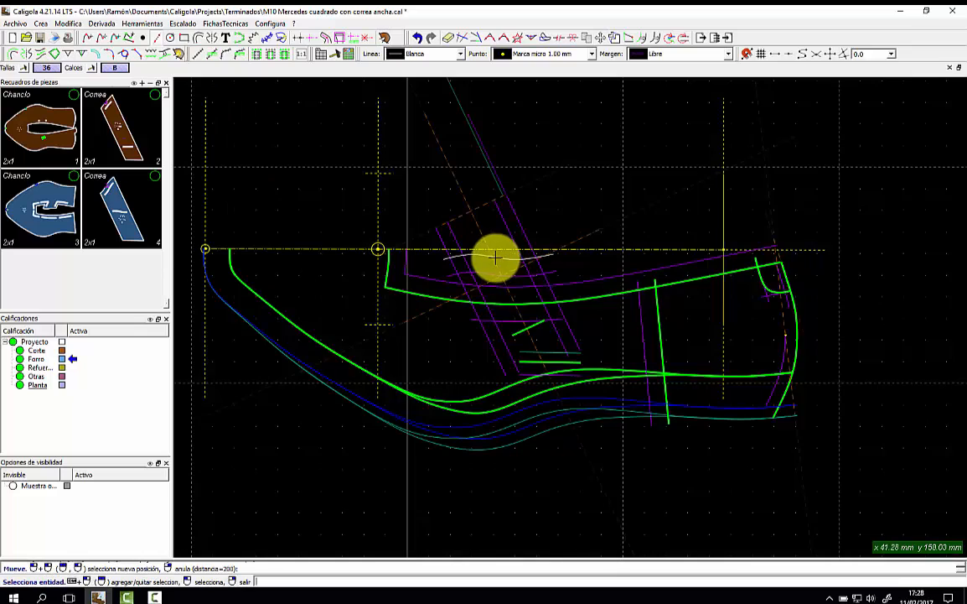
# Edit the Correa piece, picking a line within its outline.
pyautogui.rightClick(123, 201)
pyautogui.click(171, 203)
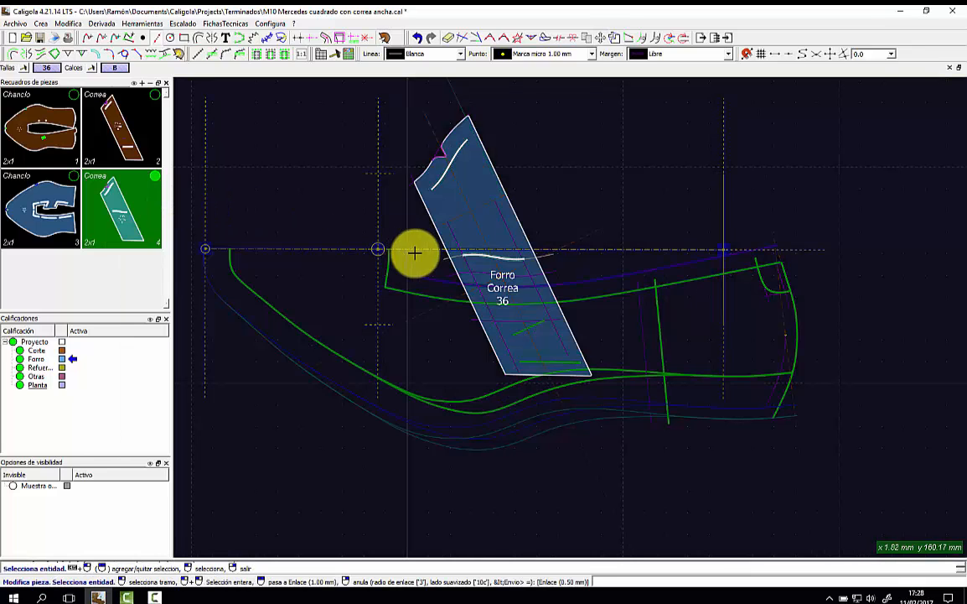
pyautogui.rightClick(479, 255)
pyautogui.click(495, 286)
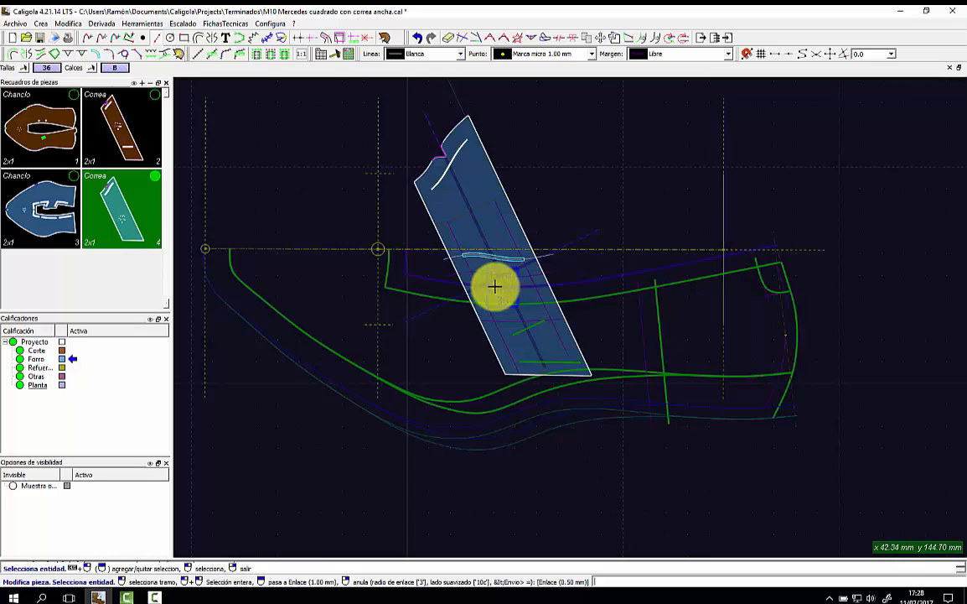
pyautogui.rightClick(496, 239)
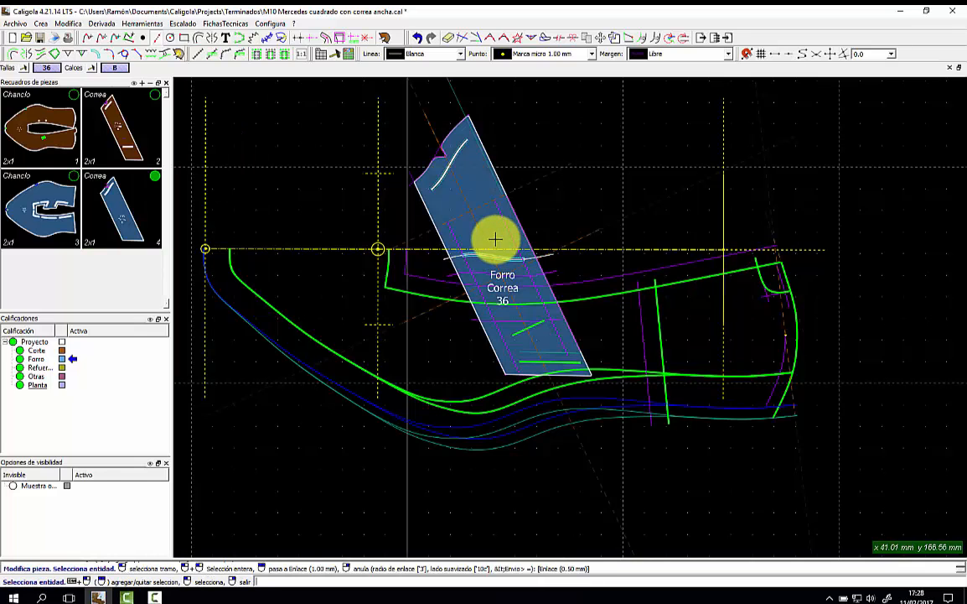
# Show the strap lining's internal lines and switch the visible lining back to Correa.
pyautogui.rightClick(495, 239)
pyautogui.click(510, 243)
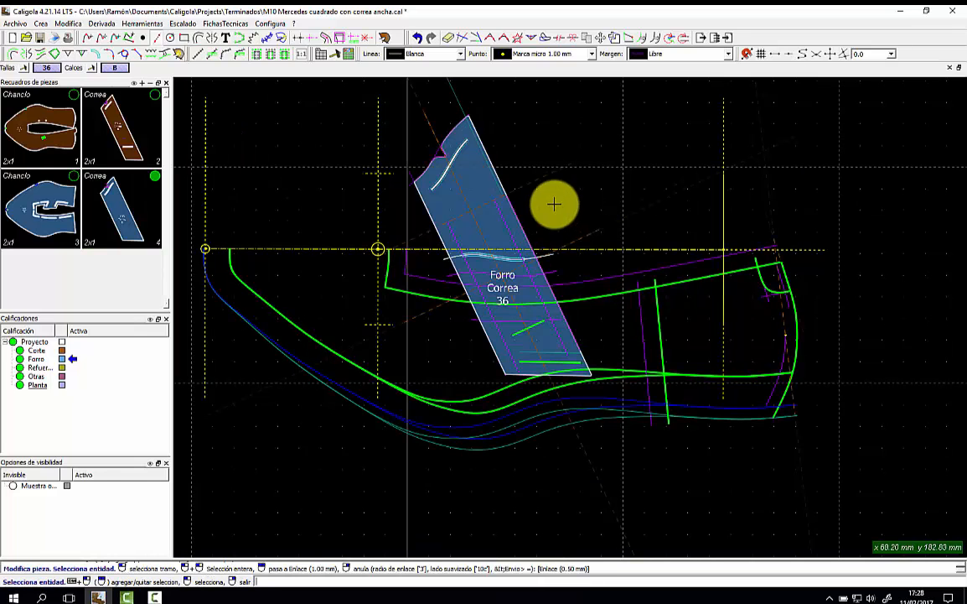
pyautogui.click(132, 199)
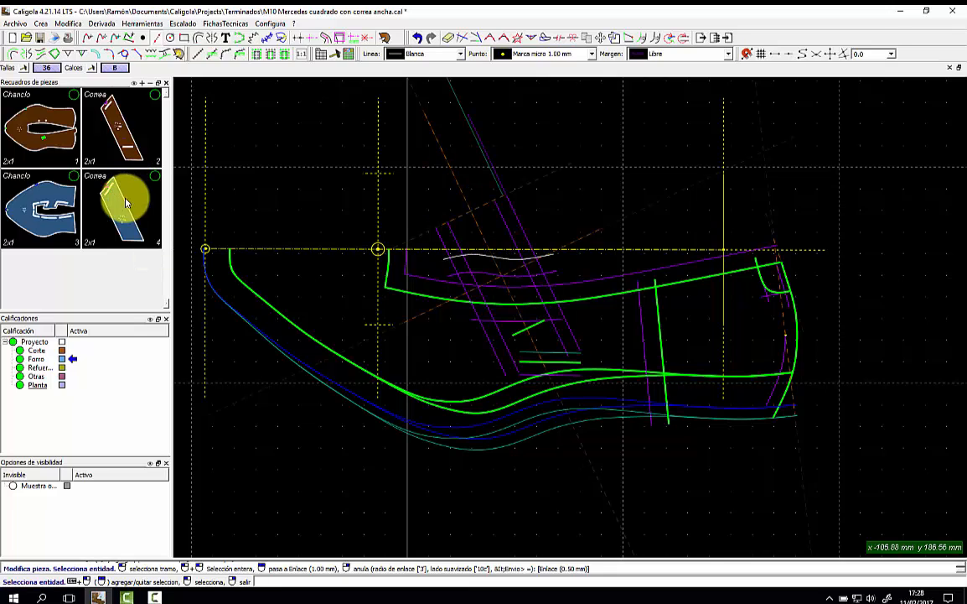
pyautogui.click(23, 199)
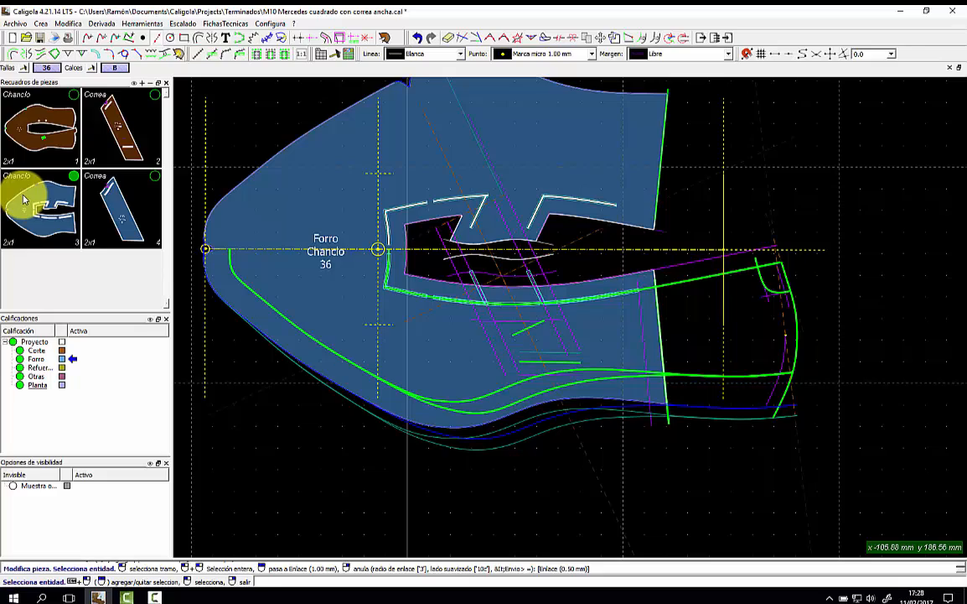
pyautogui.click(101, 199)
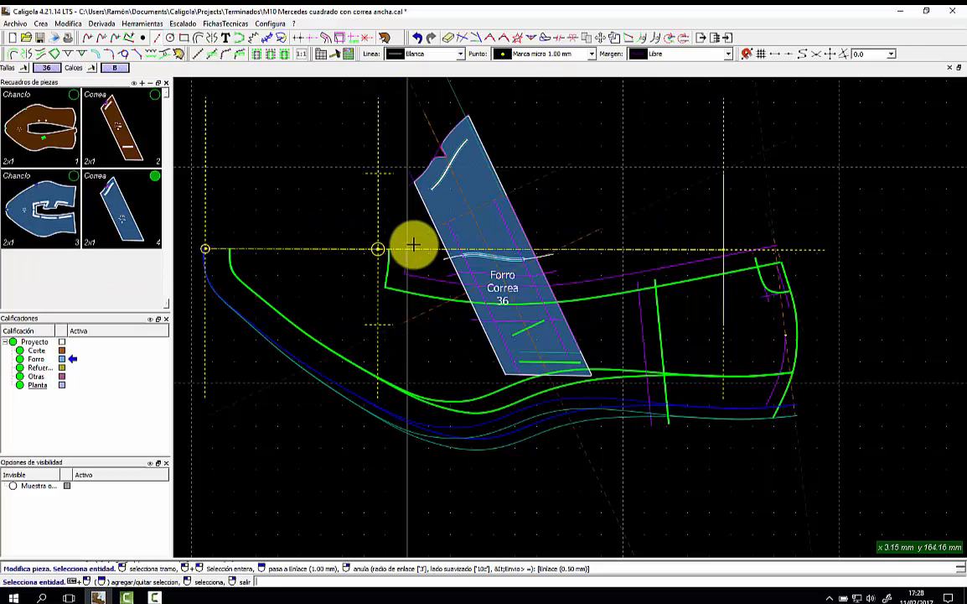
pyautogui.scroll(4, 414, 243)
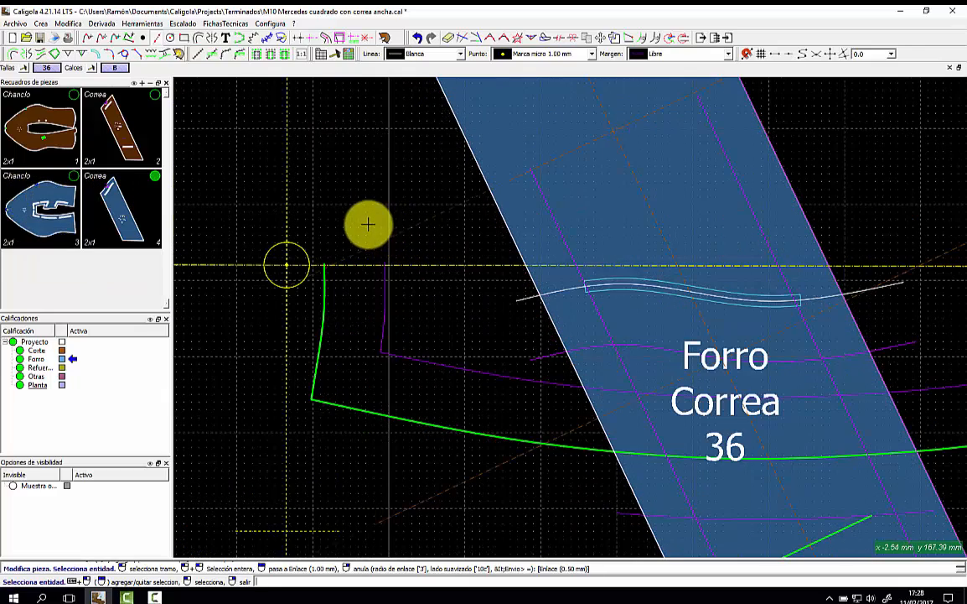
# Delete the copied mark strip from the Correa lining, leaving the white curve, and hide the piece.
pyautogui.click(630, 277)
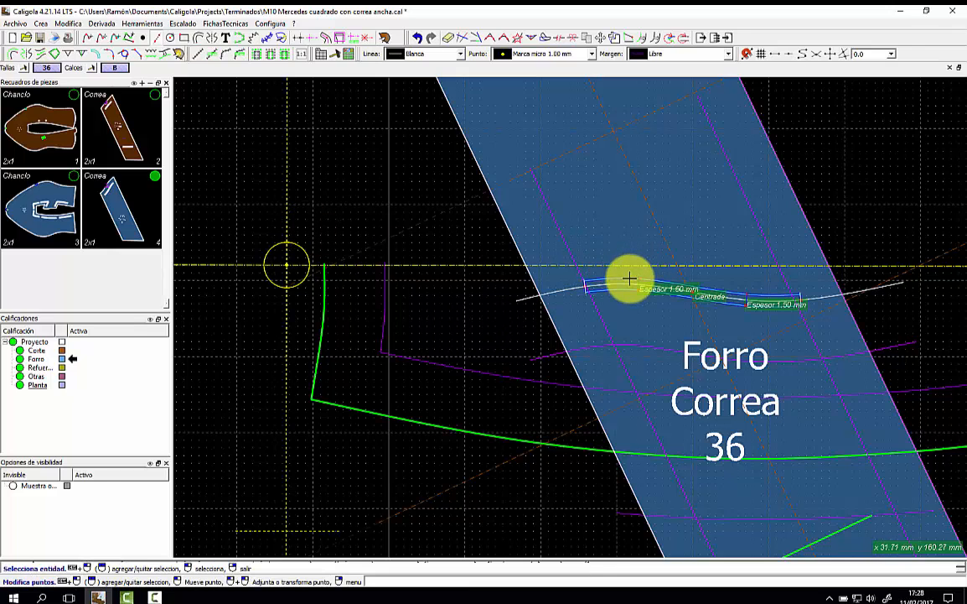
pyautogui.click(452, 40)
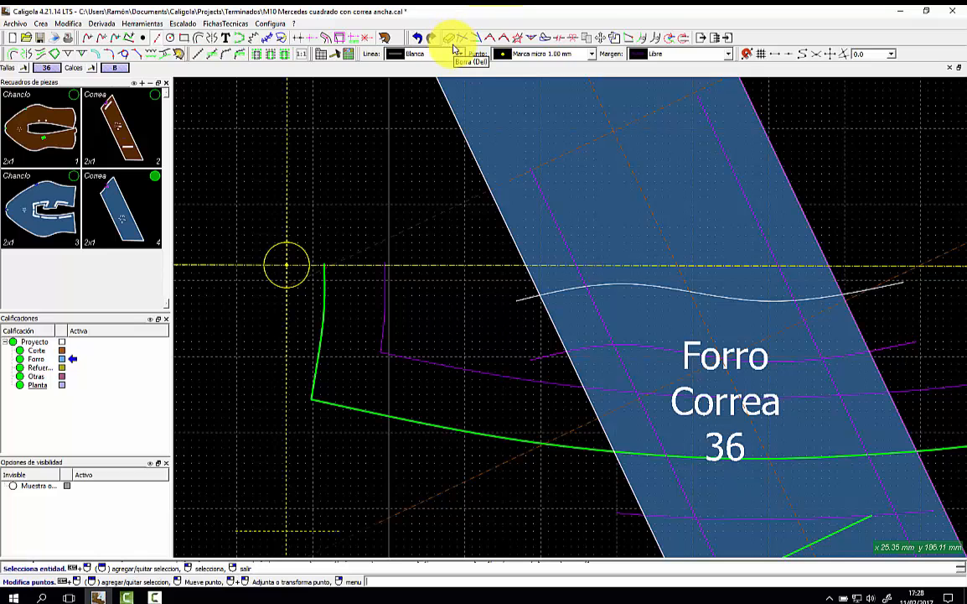
pyautogui.scroll(-5, 493, 142)
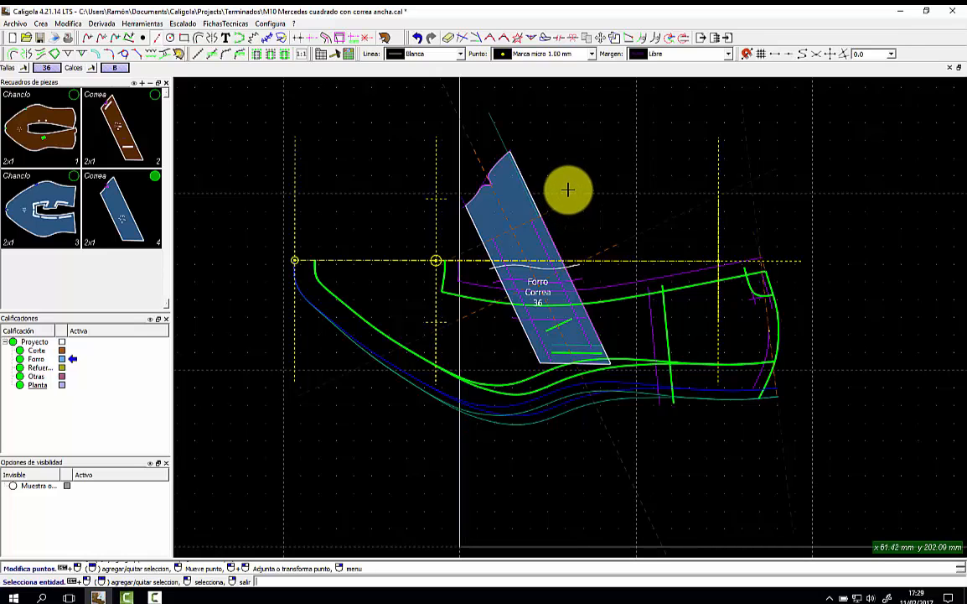
pyautogui.click(153, 175)
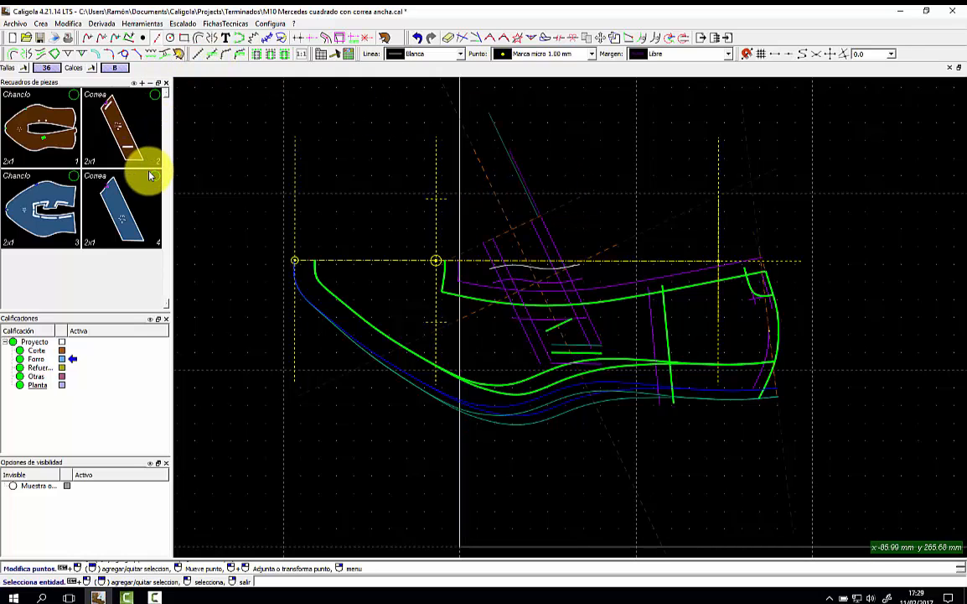
pyautogui.scroll(2, 486, 235)
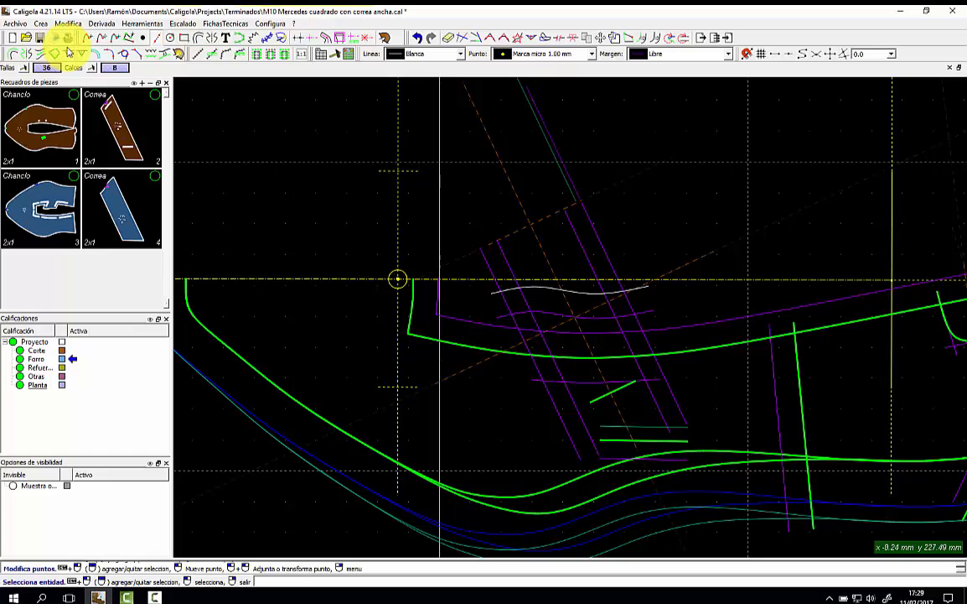
# Add a mark along the white curve between chosen start and end points.
pyautogui.click(97, 57)
pyautogui.click(531, 290)
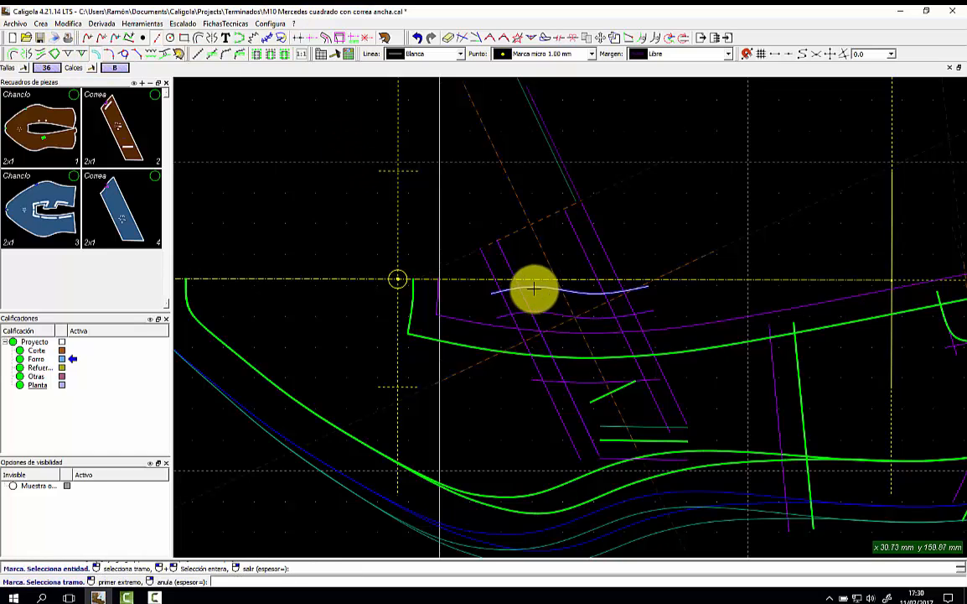
pyautogui.click(522, 307)
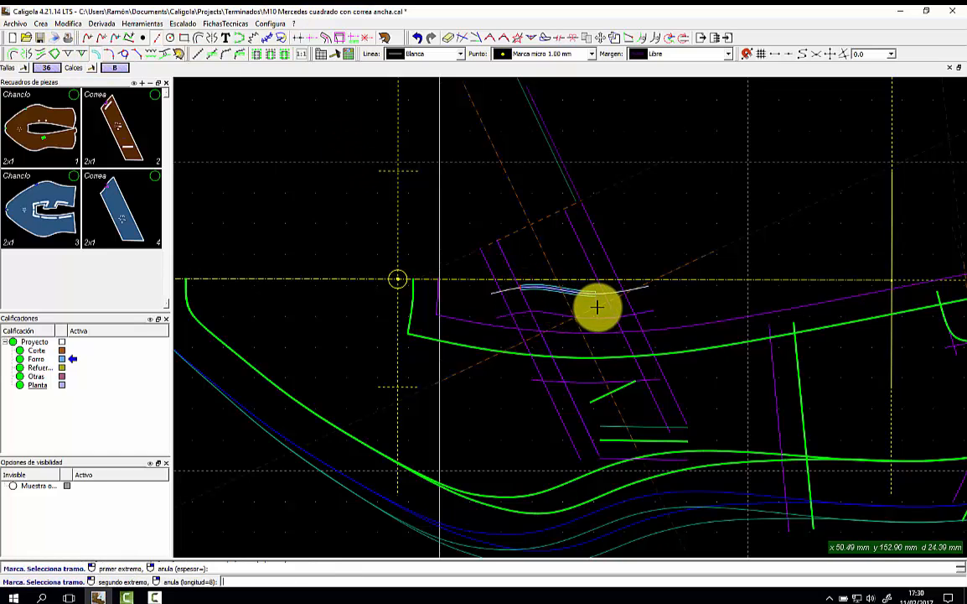
pyautogui.click(609, 300)
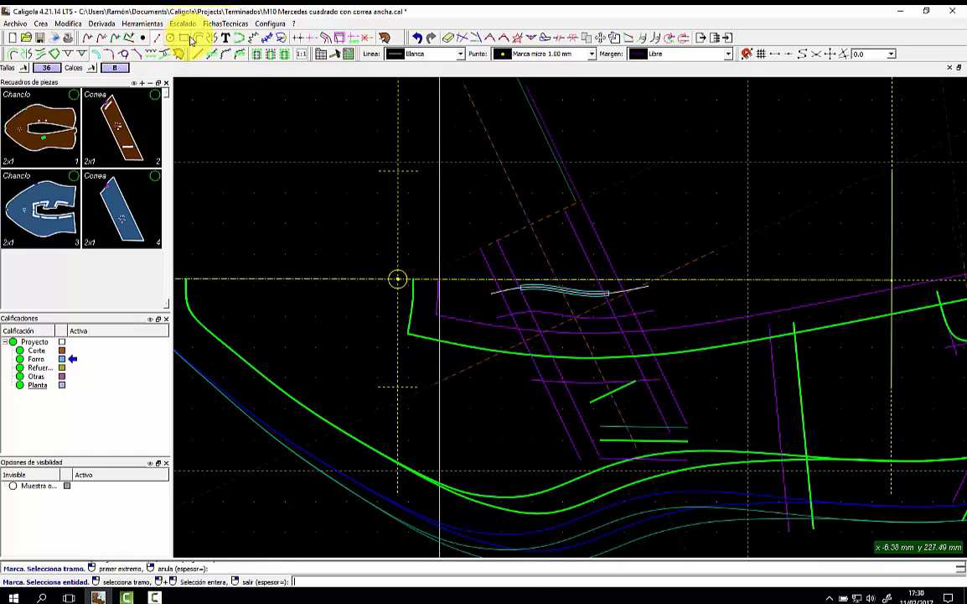
# Mirror the curve's mark across the curve and remove the thickness band from the copy.
pyautogui.click(240, 57)
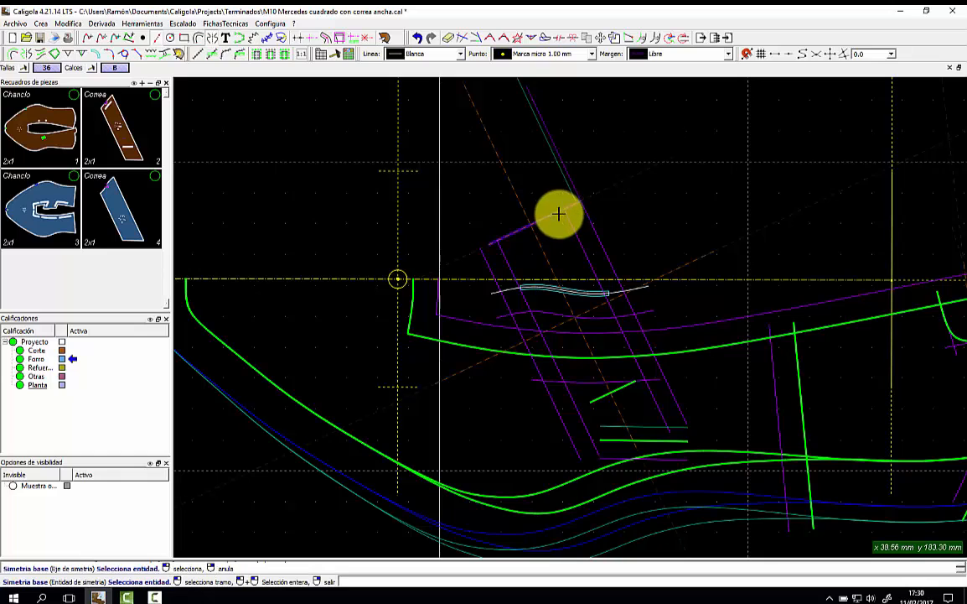
pyautogui.click(581, 291)
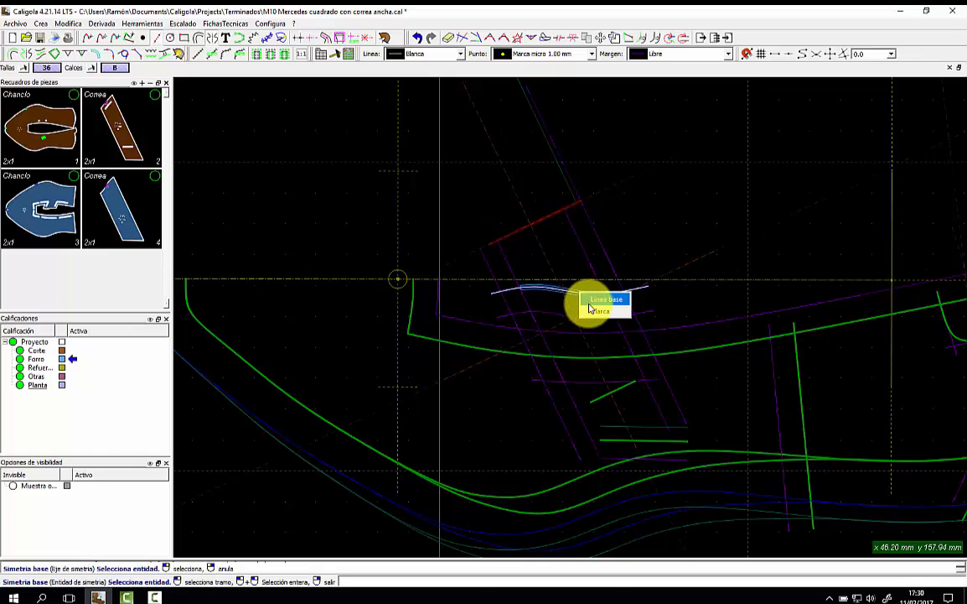
pyautogui.click(589, 302)
pyautogui.click(630, 218)
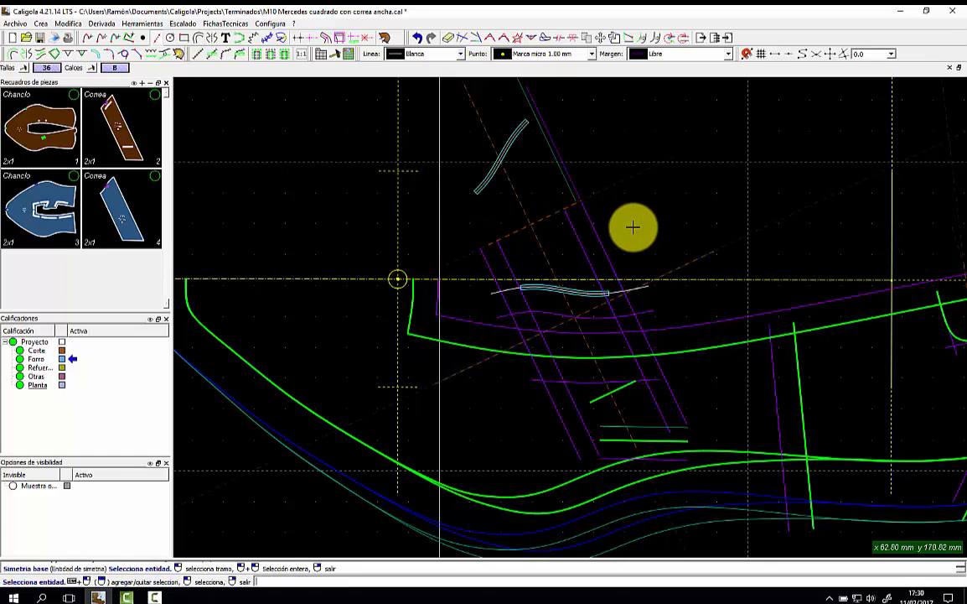
pyautogui.rightClick(575, 287)
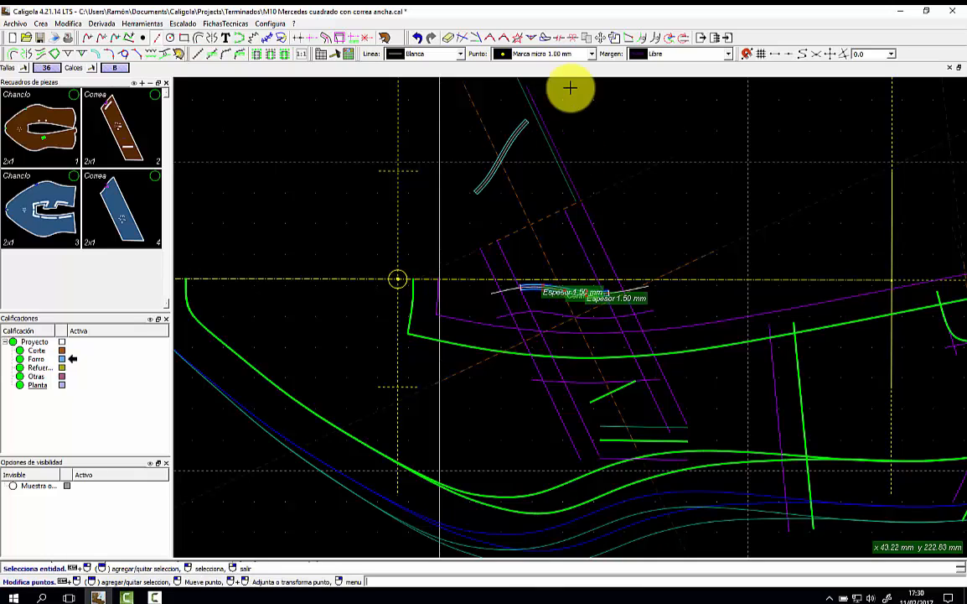
pyautogui.click(452, 40)
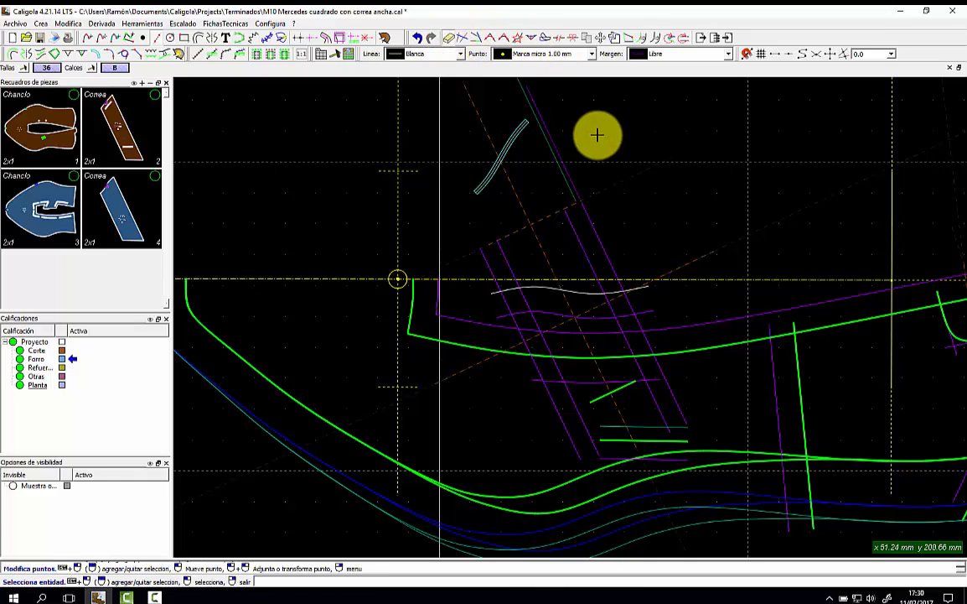
# Add the upper curved line as a mark on Forro Correa 36, then hide the piece.
pyautogui.click(145, 184)
pyautogui.rightClick(144, 184)
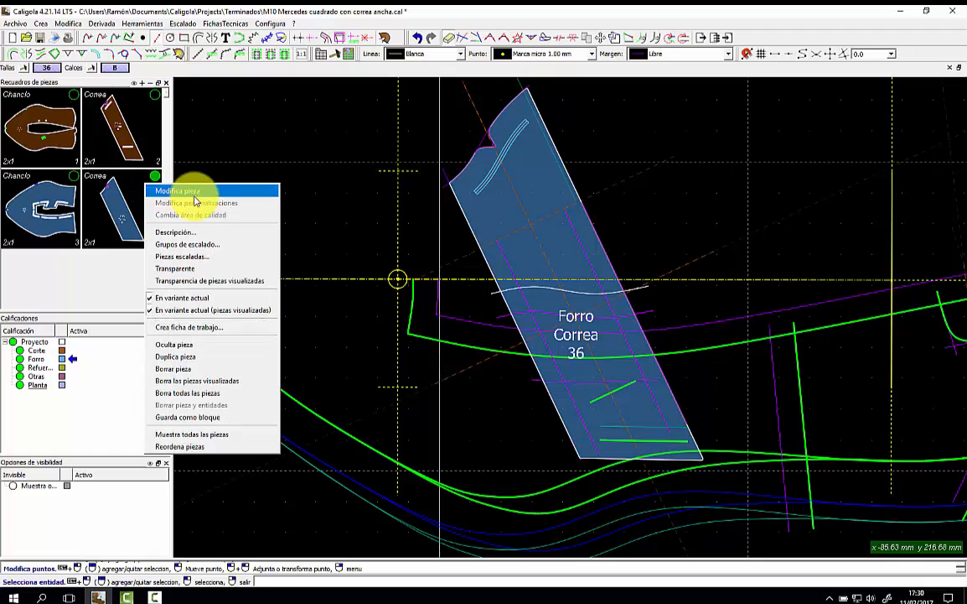
pyautogui.click(195, 198)
pyautogui.click(479, 173)
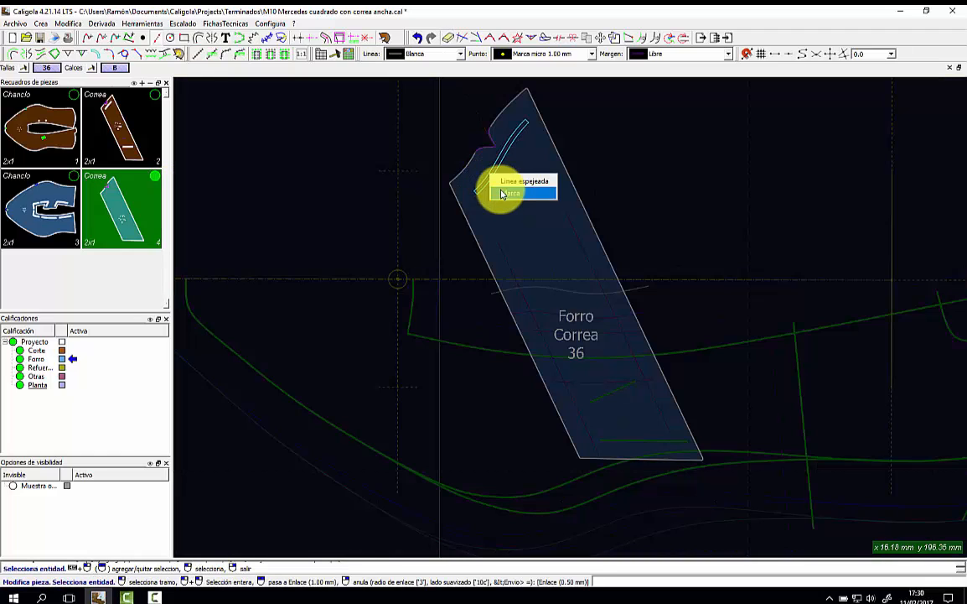
pyautogui.click(502, 193)
pyautogui.scroll(-3, 600, 171)
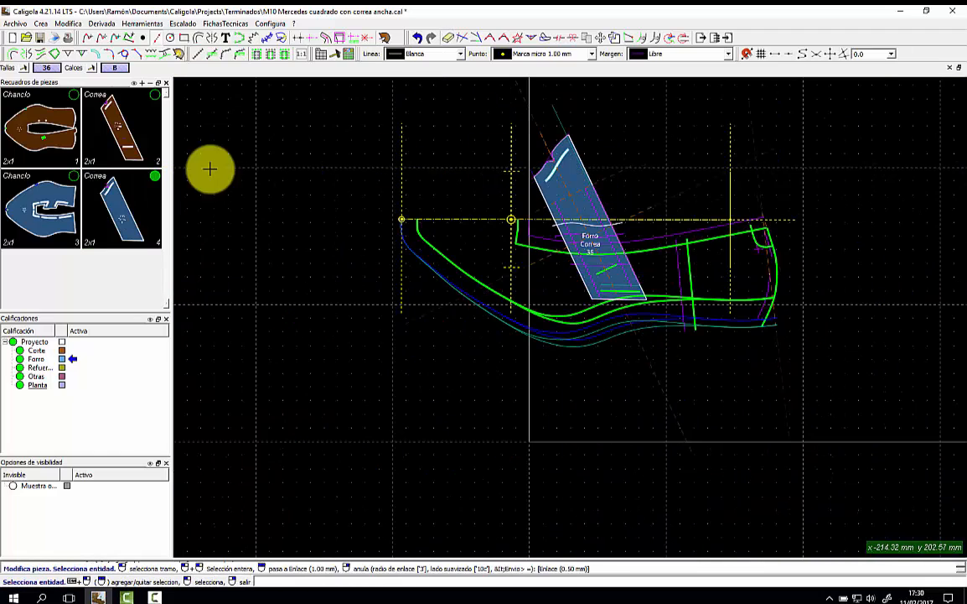
pyautogui.click(155, 176)
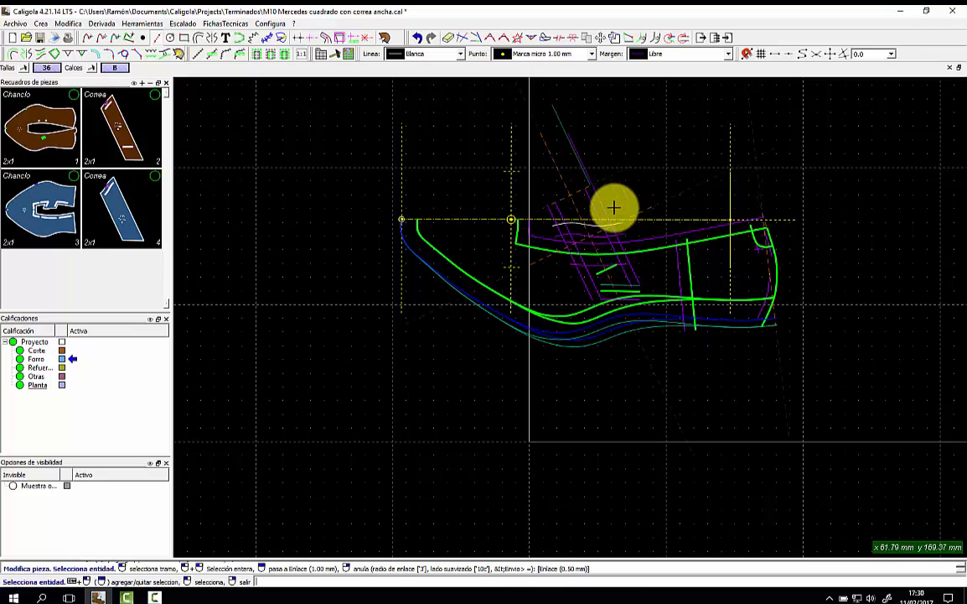
pyautogui.scroll(1, 635, 193)
pyautogui.moveTo(634, 193); pyautogui.dragTo(450, 218, button='middle')
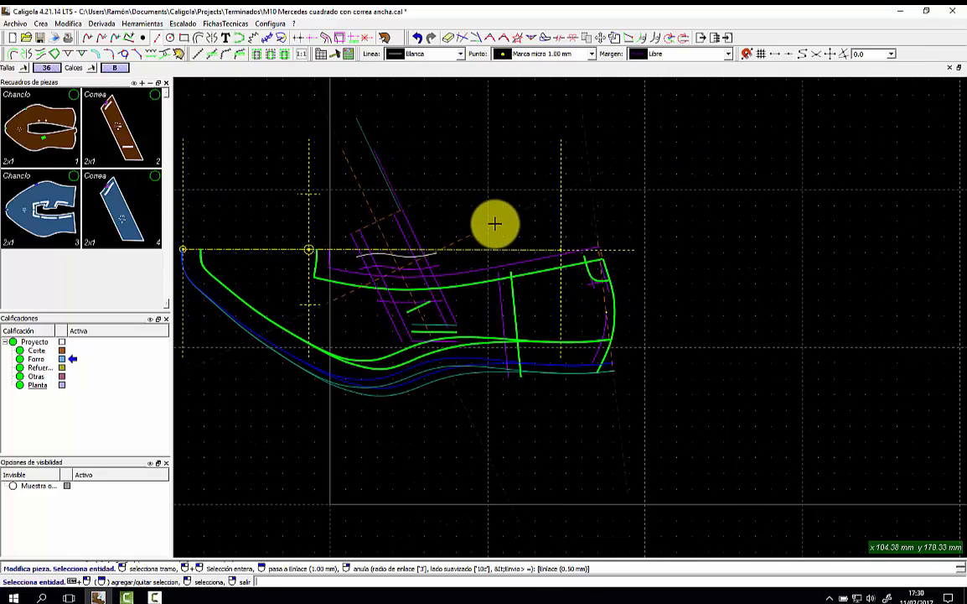
# Mirror the top line and the lower margin across the front curve.
pyautogui.click(23, 52)
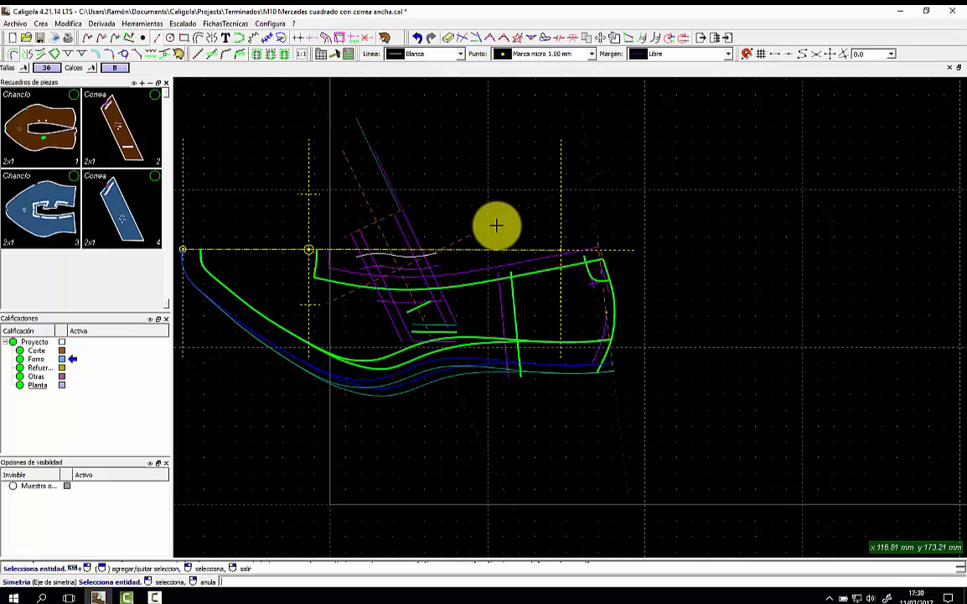
pyautogui.click(603, 300)
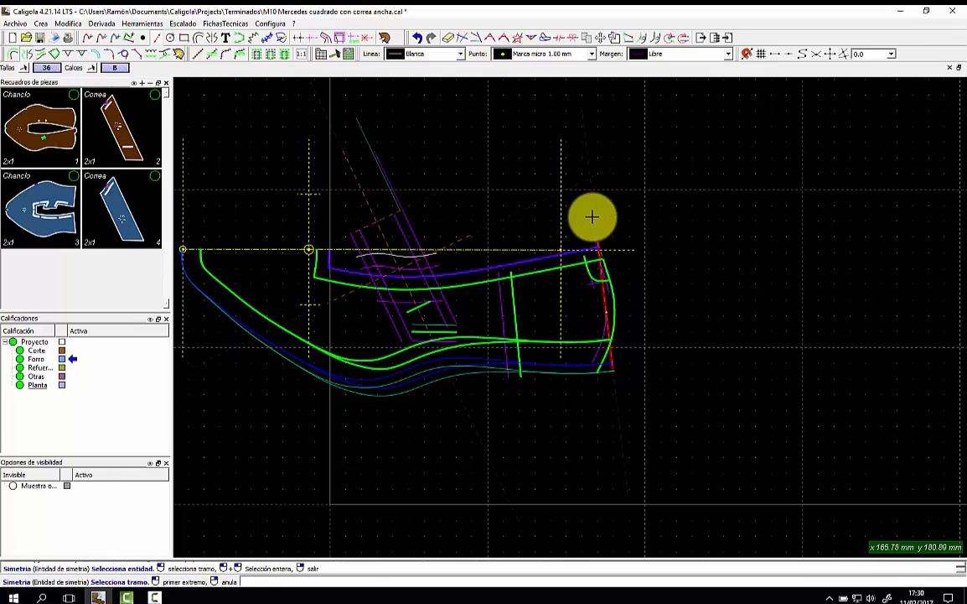
pyautogui.click(497, 295)
pyautogui.click(471, 266)
pyautogui.click(474, 372)
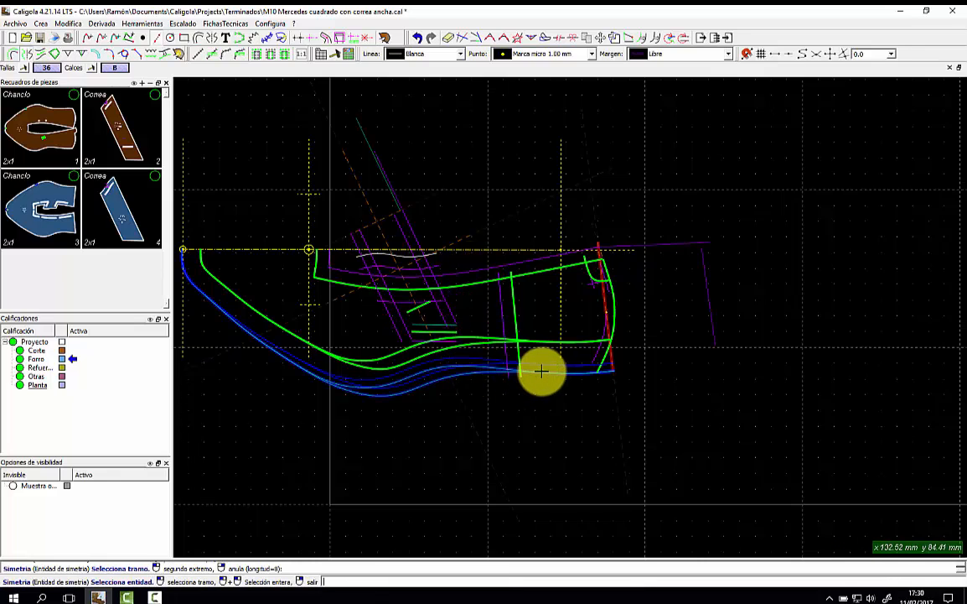
pyautogui.click(551, 367)
pyautogui.click(542, 391)
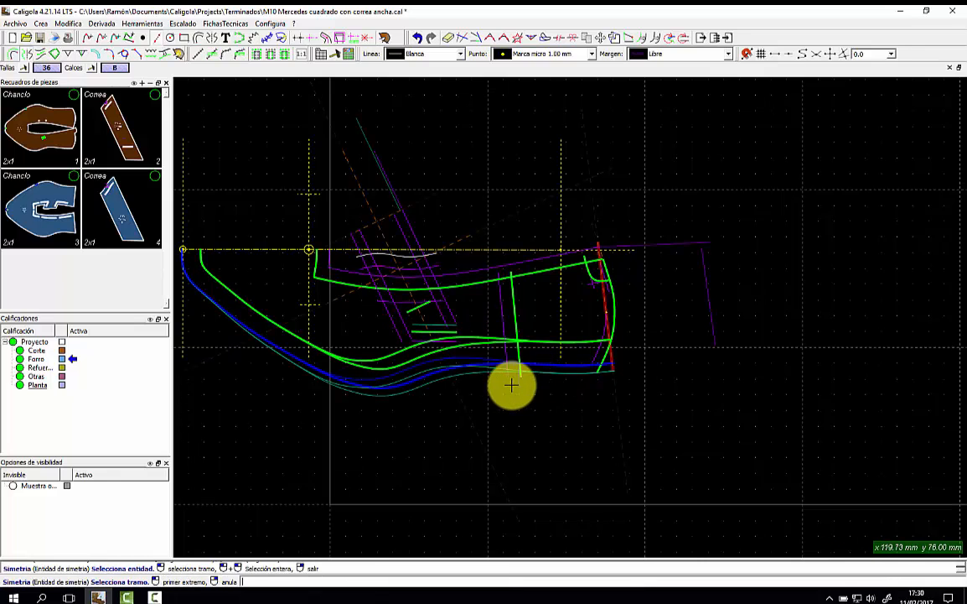
pyautogui.click(510, 390)
pyautogui.click(620, 388)
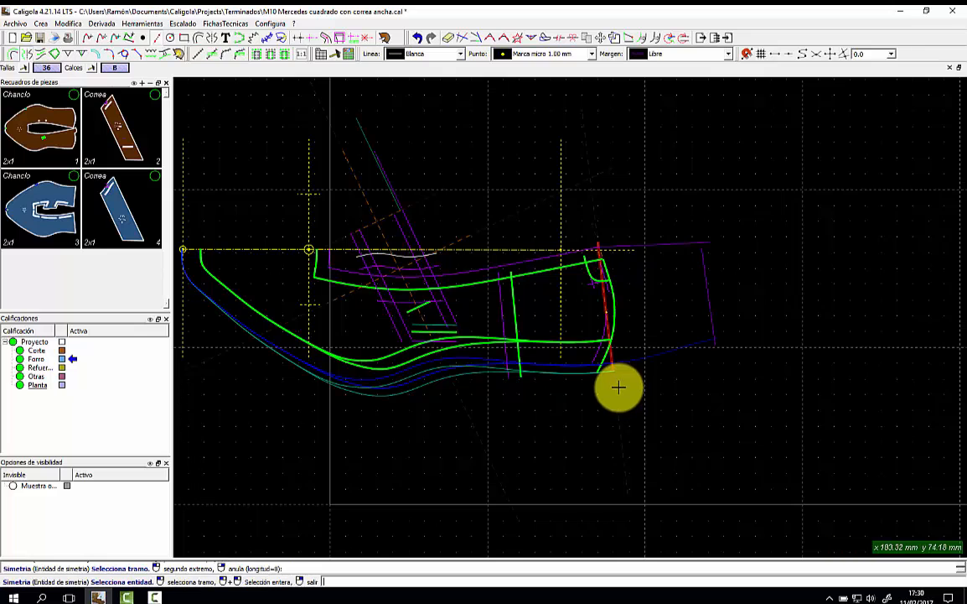
pyautogui.scroll(2, 655, 322)
pyautogui.rightClick(475, 322)
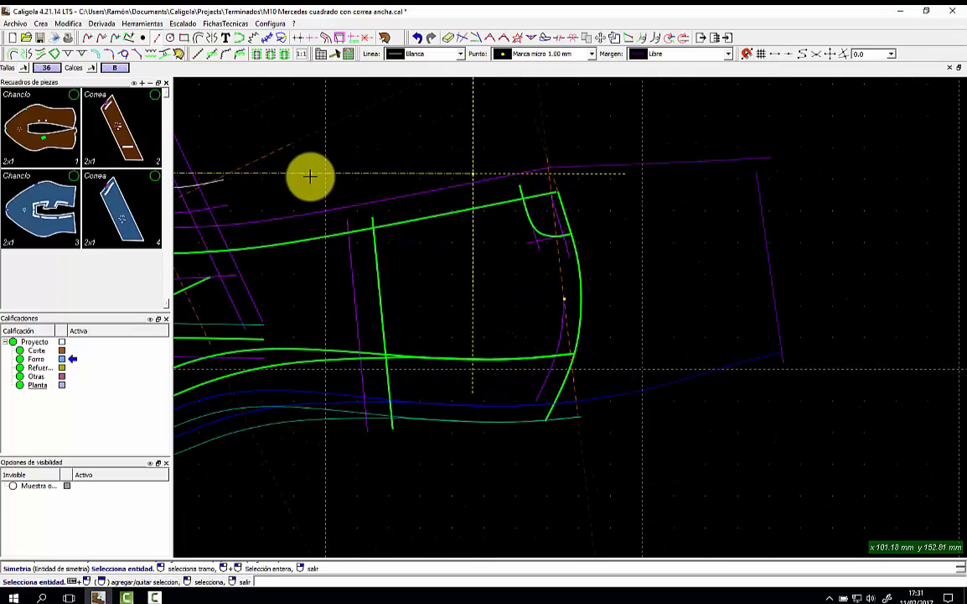
# Draw a mark down the vertical green line and mirror it across the front curve.
pyautogui.click(115, 67)
pyautogui.click(373, 238)
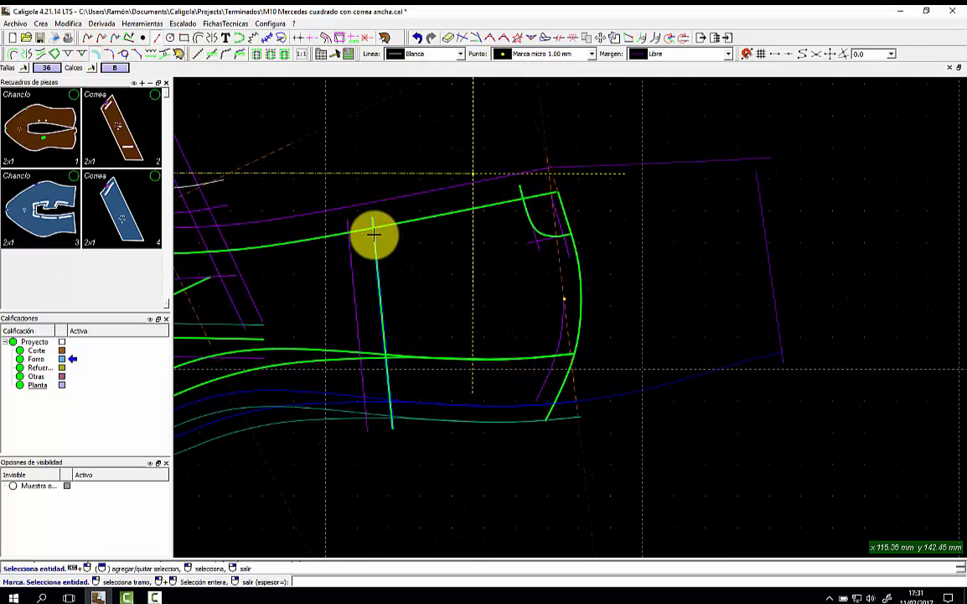
pyautogui.click(374, 235)
pyautogui.click(391, 232)
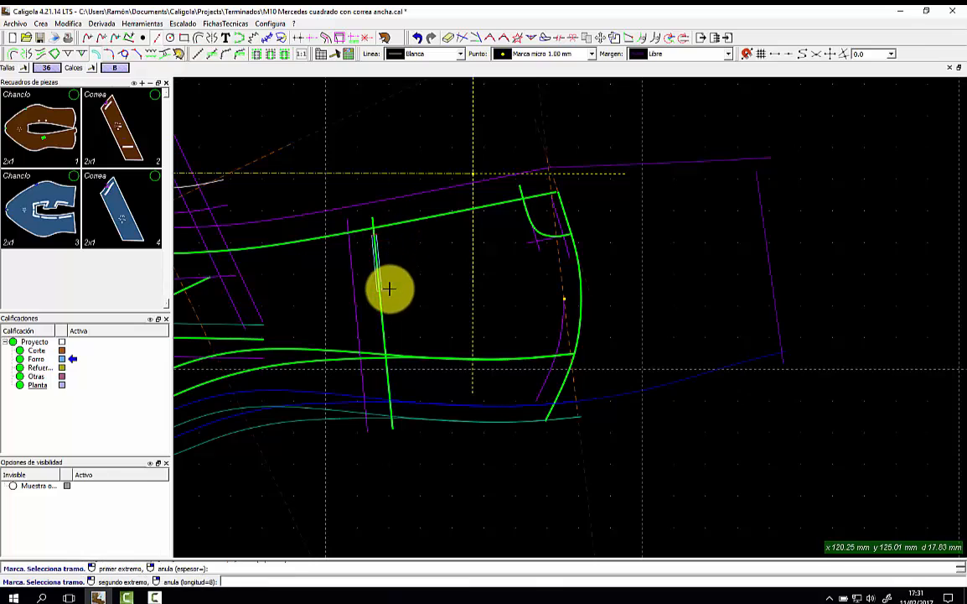
pyautogui.click(395, 387)
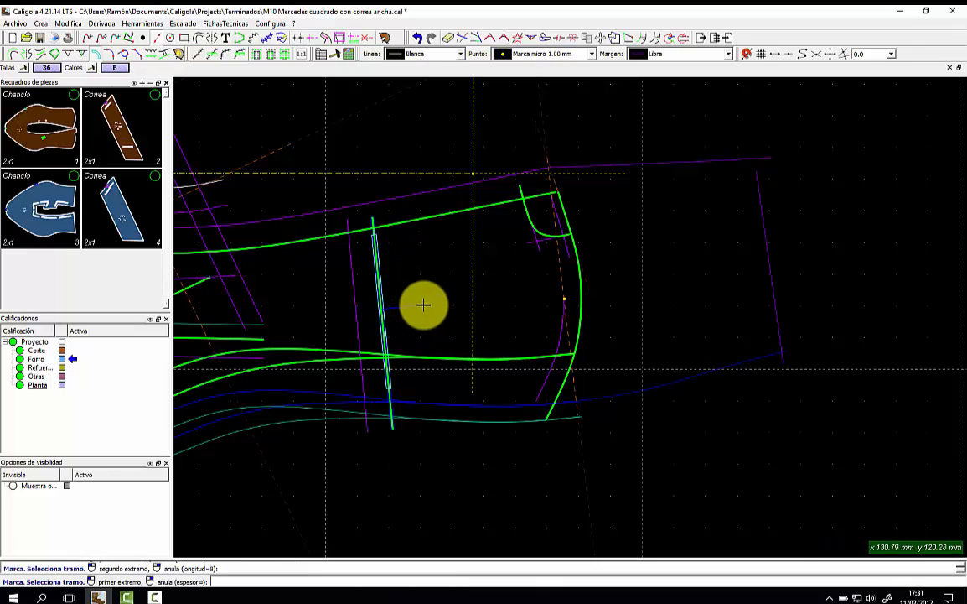
pyautogui.click(27, 53)
pyautogui.click(558, 259)
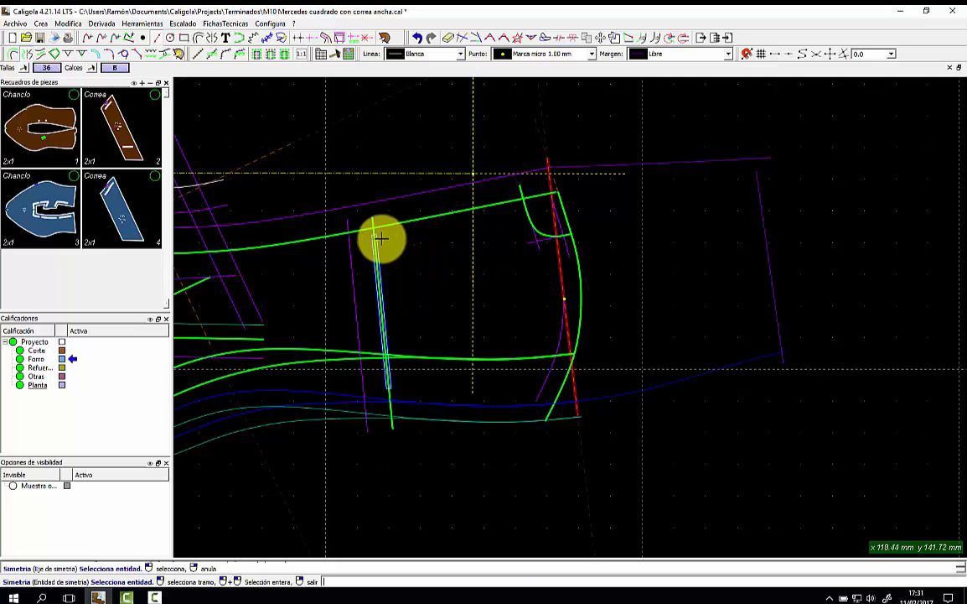
pyautogui.click(382, 245)
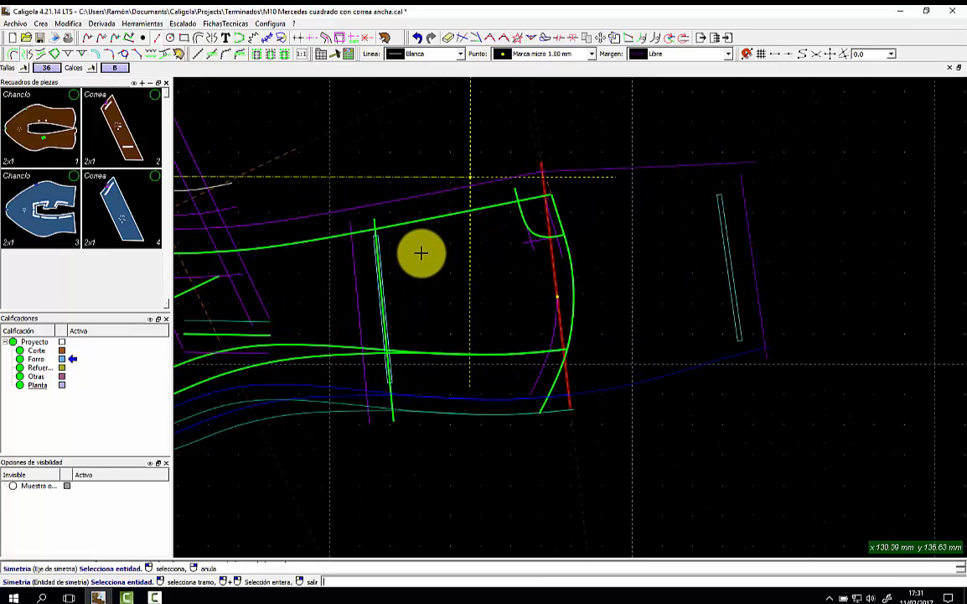
# Notch the lower blue line, then place an associated notch about 8 mm along the top edge.
pyautogui.click(72, 56)
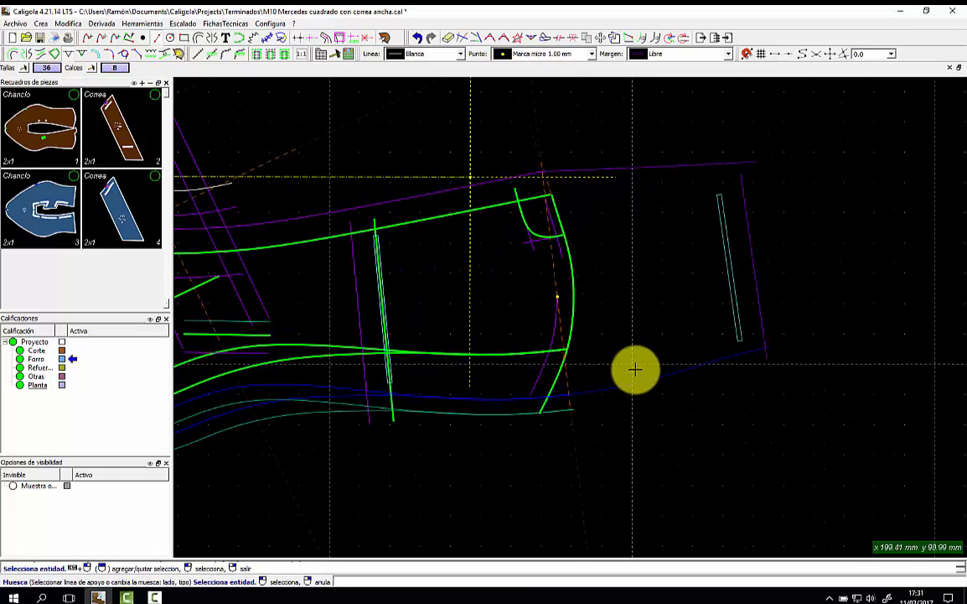
pyautogui.click(667, 365)
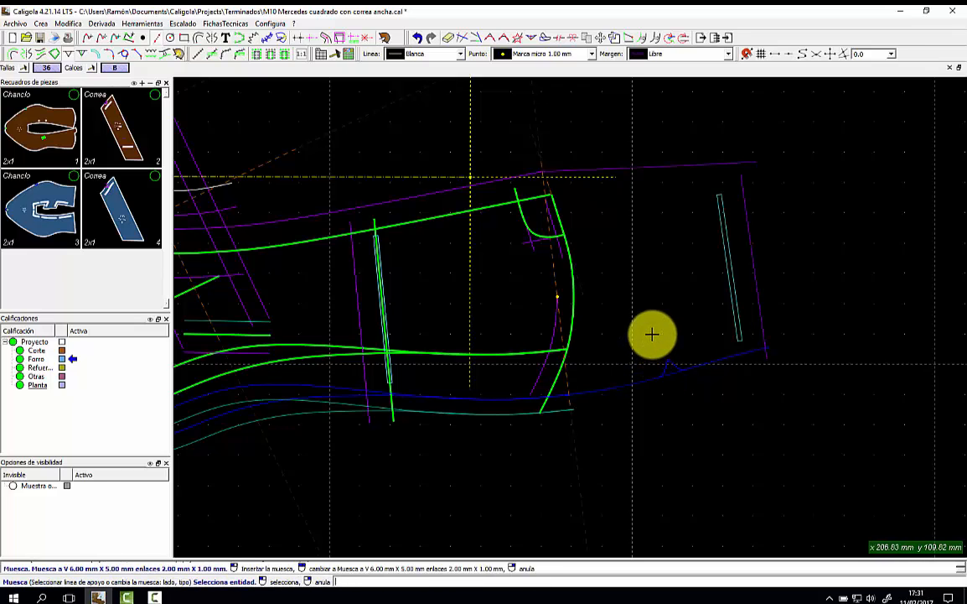
pyautogui.click(82, 55)
pyautogui.click(487, 182)
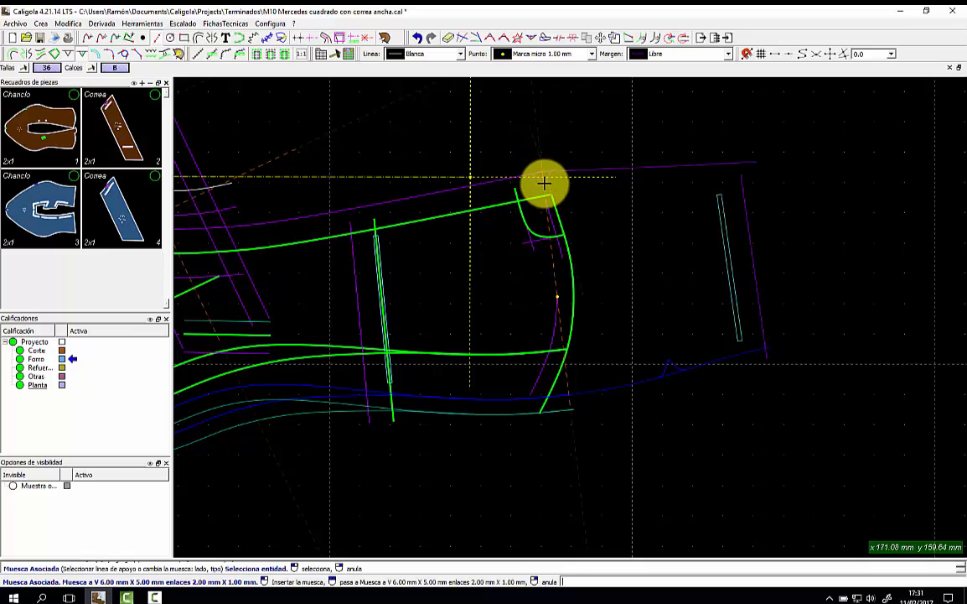
pyautogui.click(563, 258)
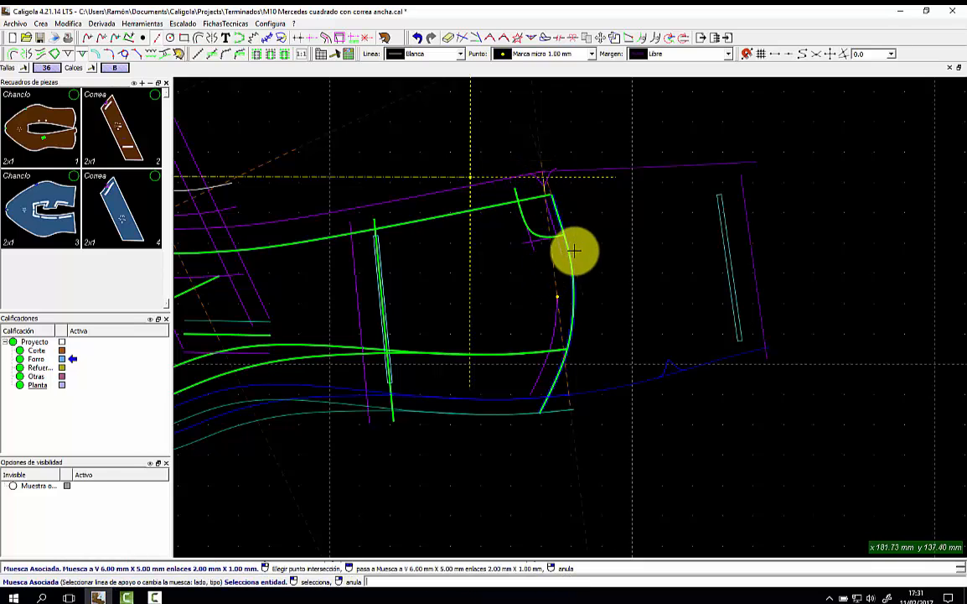
pyautogui.scroll(2, 593, 241)
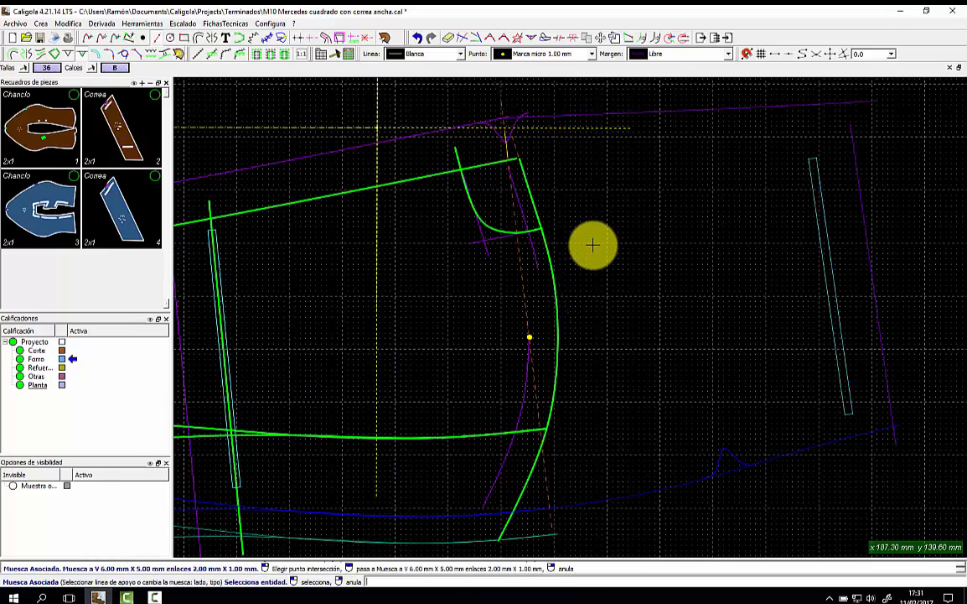
pyautogui.scroll(1, 593, 244)
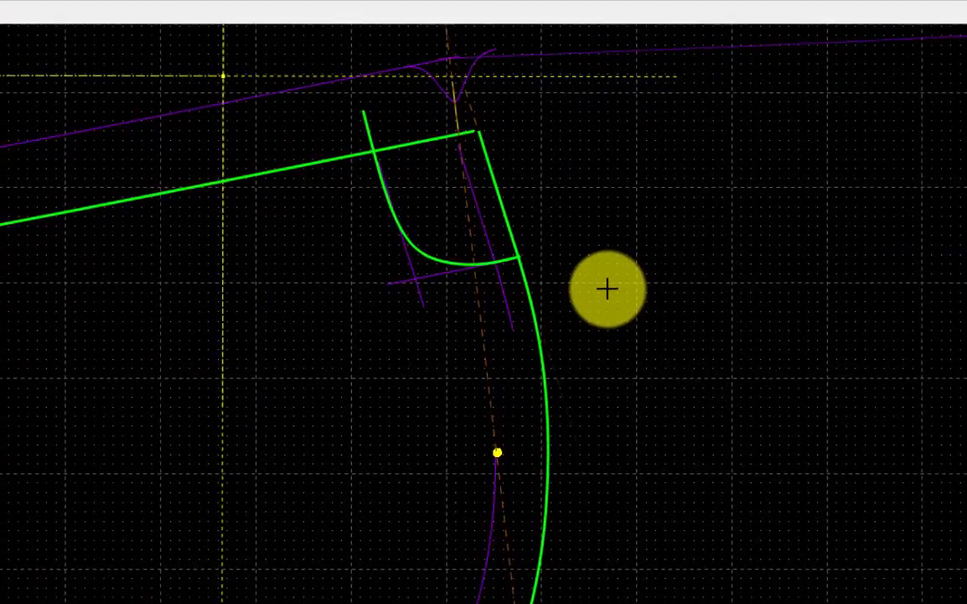
pyautogui.scroll(-3, 592, 245)
pyautogui.scroll(1, 603, 297)
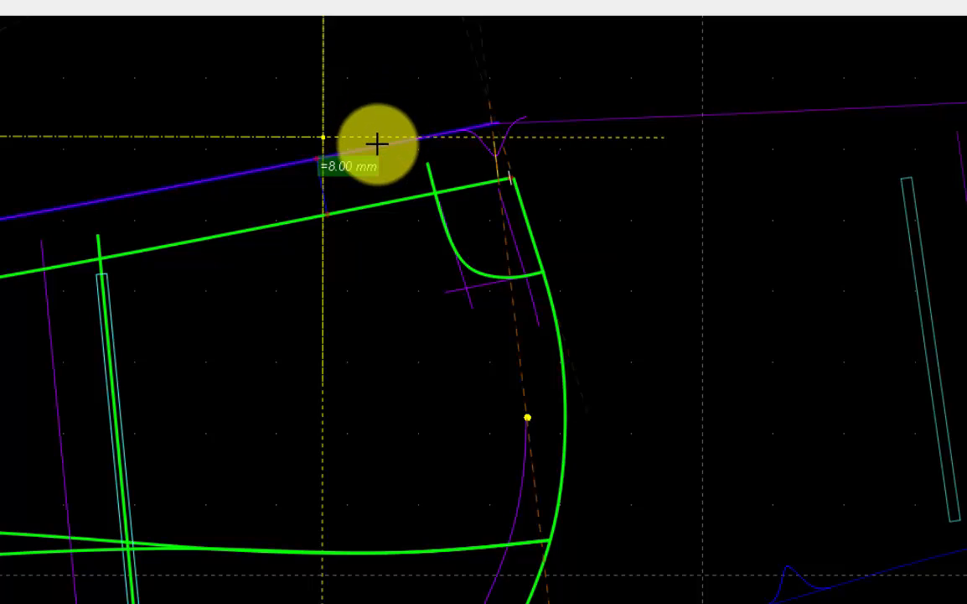
pyautogui.moveTo(376, 144); pyautogui.dragTo(341, 141)
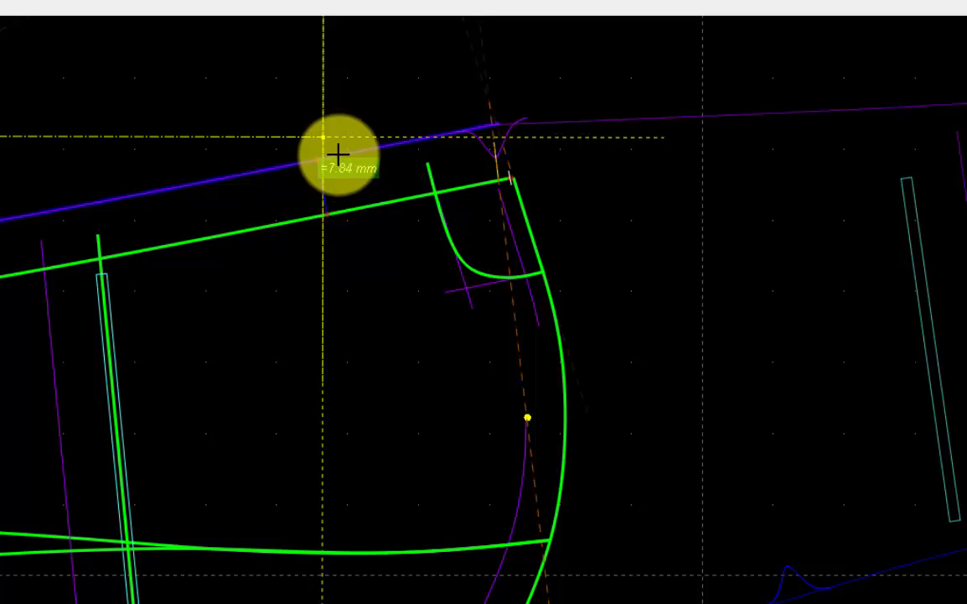
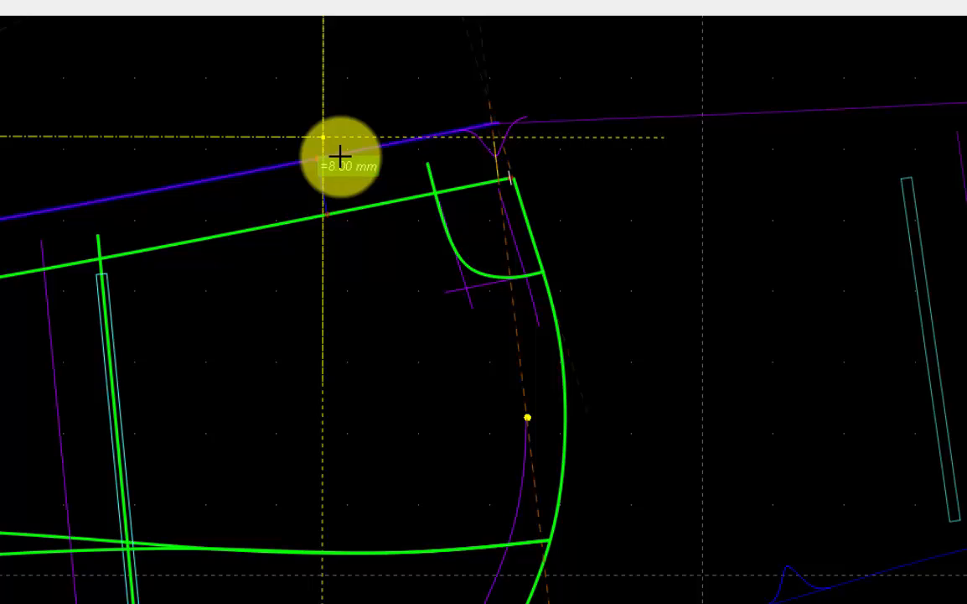
# Fix the upper seam offset at 8.00 mm and stop editing the heel-side curve.
pyautogui.click(350, 168)
pyautogui.scroll(3, 513, 148)
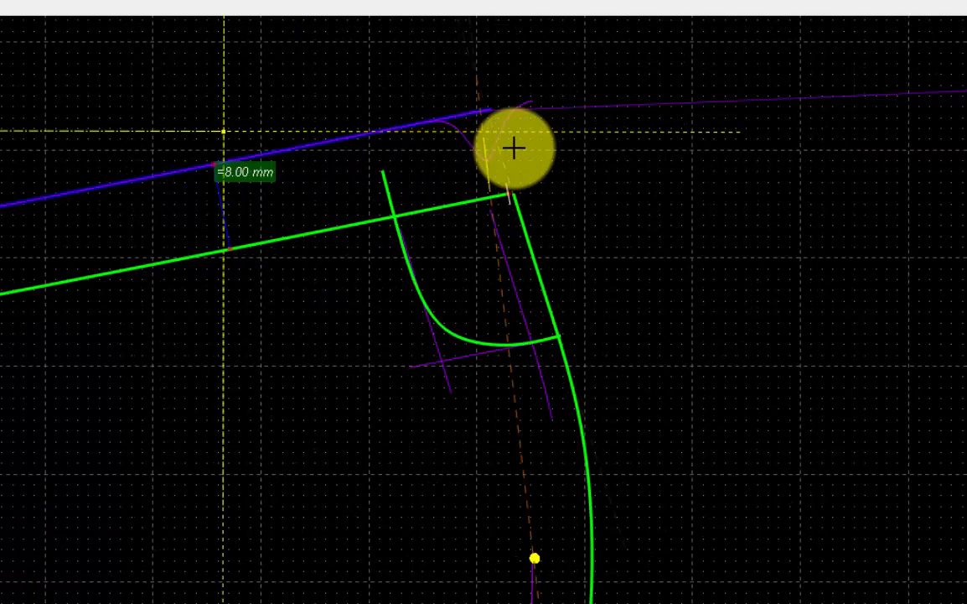
pyautogui.scroll(-1, 555, 117)
pyautogui.scroll(-2, 560, 121)
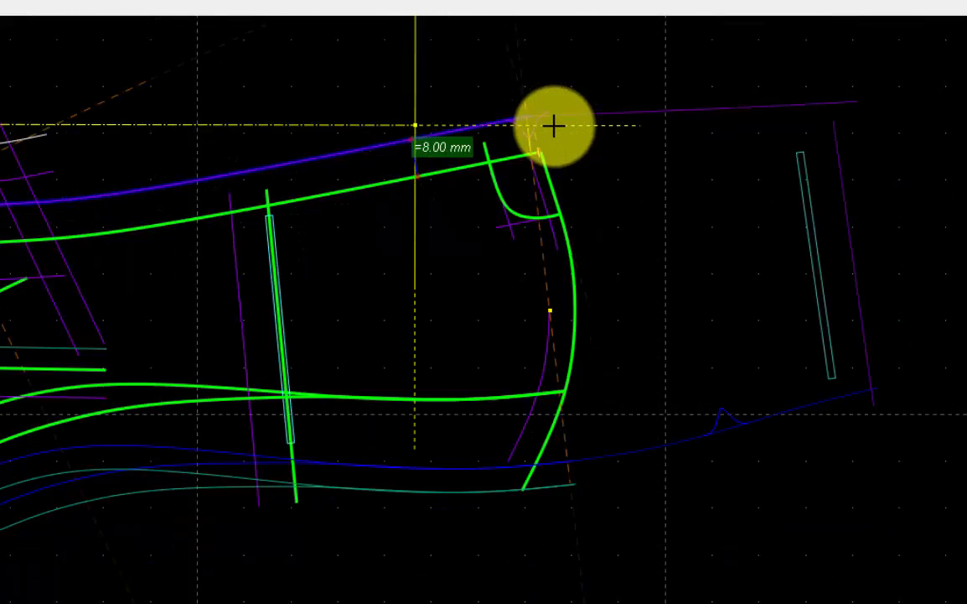
pyautogui.click(541, 387)
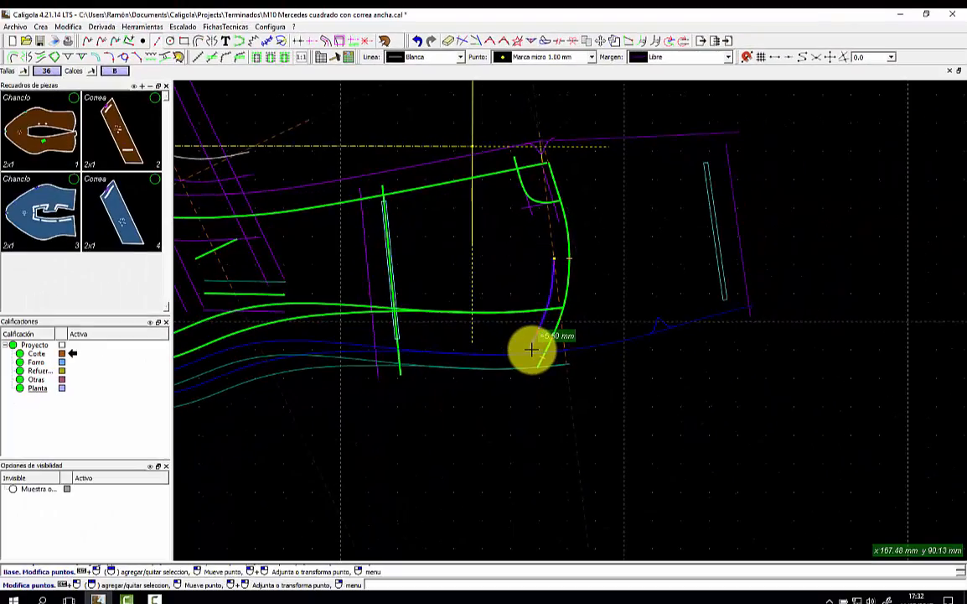
pyautogui.scroll(1, 541, 387)
pyautogui.scroll(2, 533, 352)
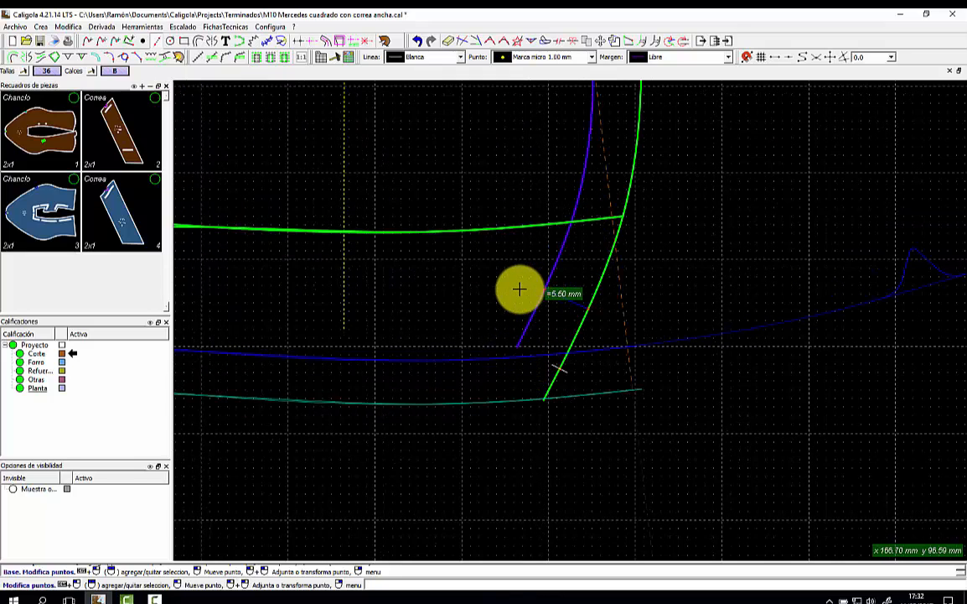
pyautogui.press('Escape')
# Reshape the inner lining curve by moving one of its points with Modifica puntos.
pyautogui.click(601, 39)
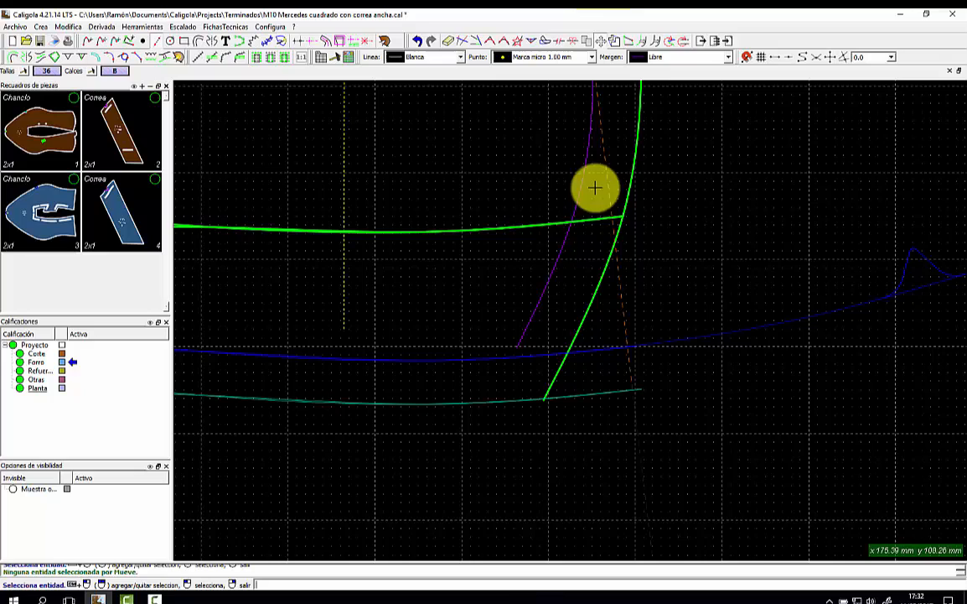
pyautogui.click(556, 251)
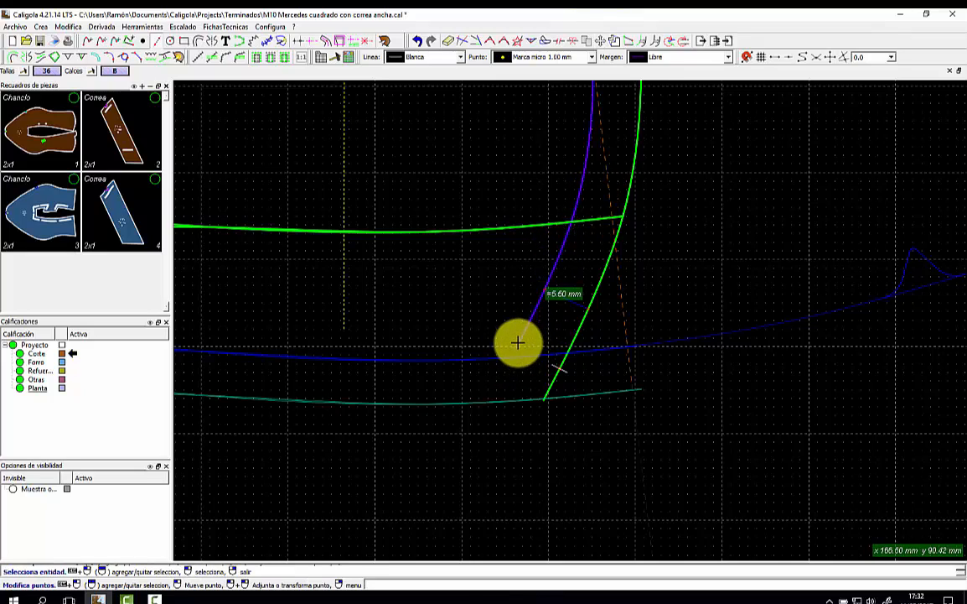
pyautogui.click(544, 289)
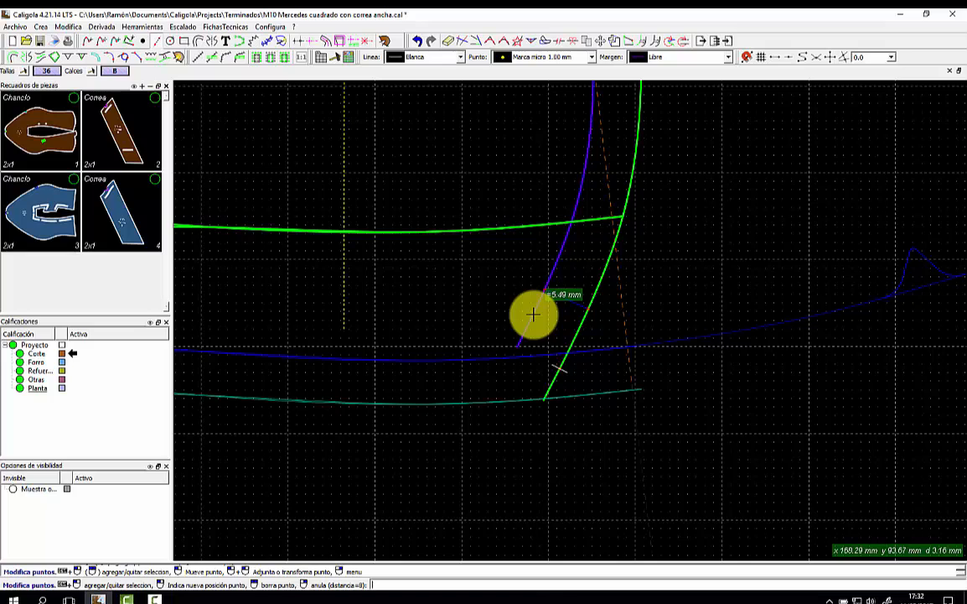
pyautogui.click(533, 314)
pyautogui.scroll(-3, 533, 312)
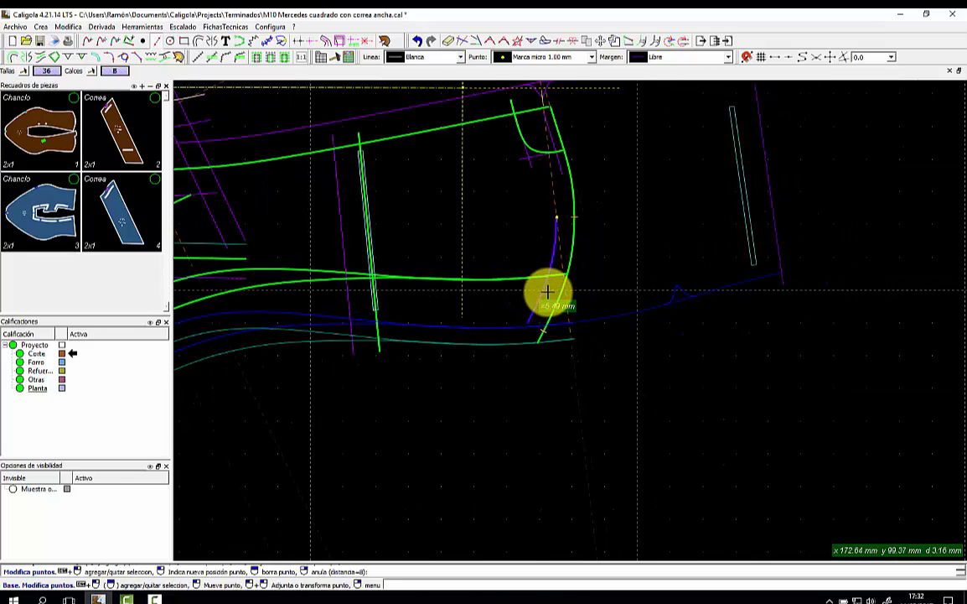
pyautogui.click(547, 291)
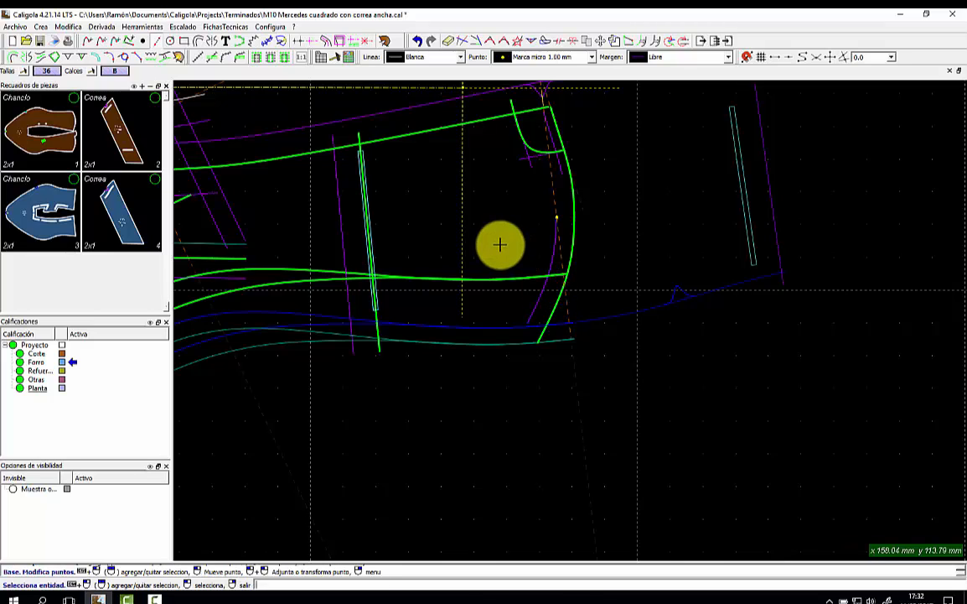
pyautogui.rightClick(553, 257)
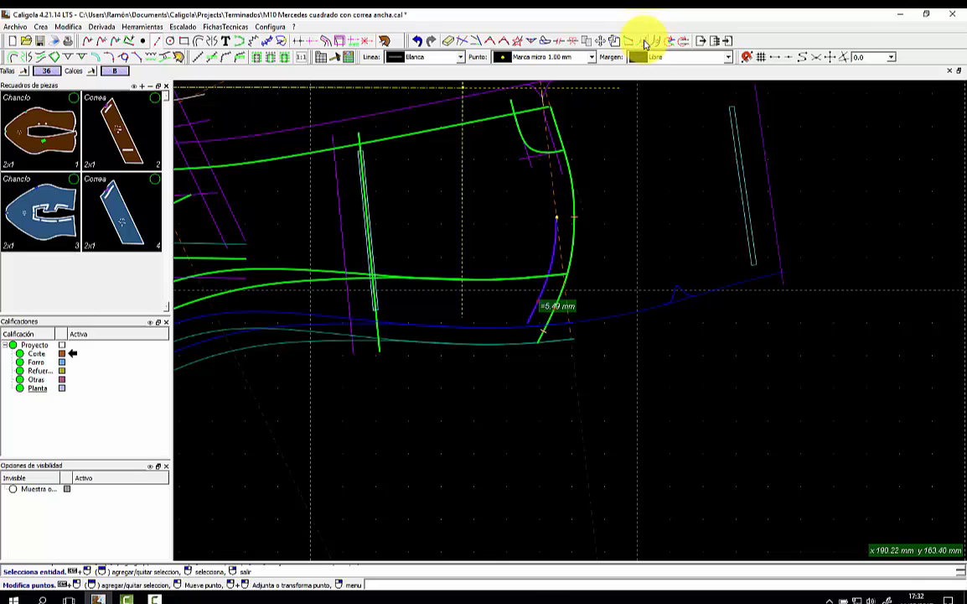
# Move the white inner curve's lower endpoint onto the bottom seam line.
pyautogui.click(643, 41)
pyautogui.click(538, 303)
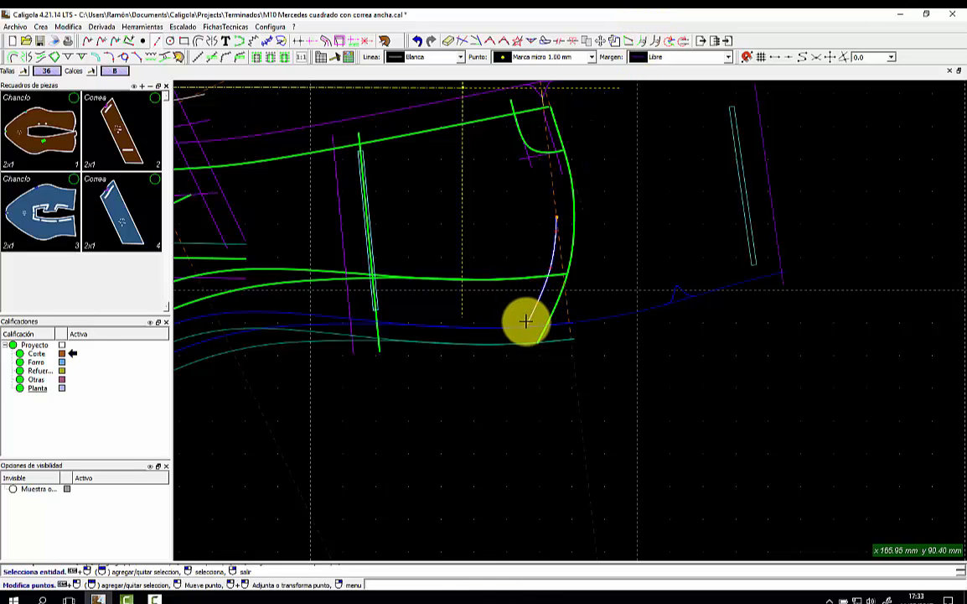
pyautogui.click(527, 323)
pyautogui.click(523, 331)
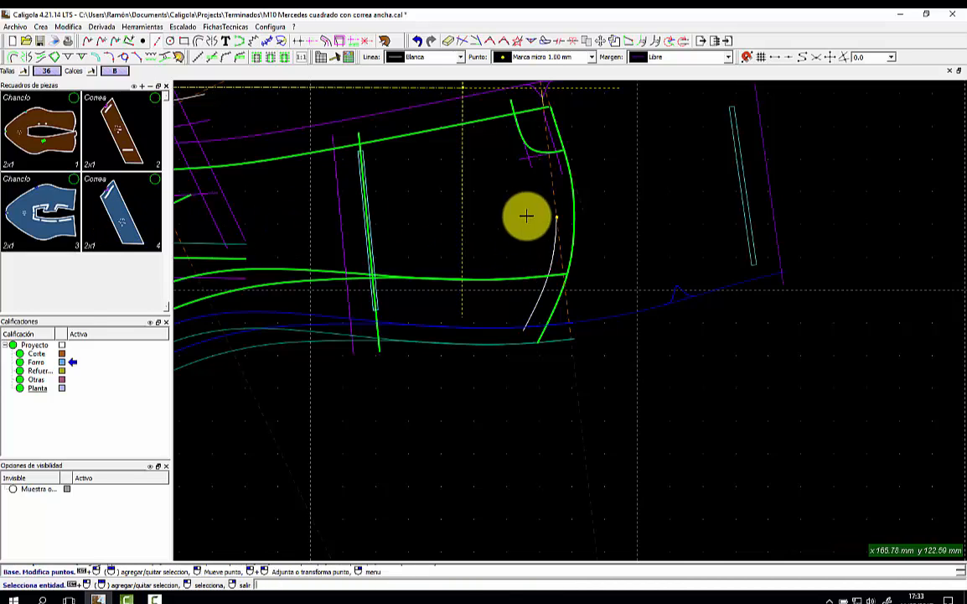
pyautogui.moveTo(526, 217); pyautogui.dragTo(490, 287, button='middle')
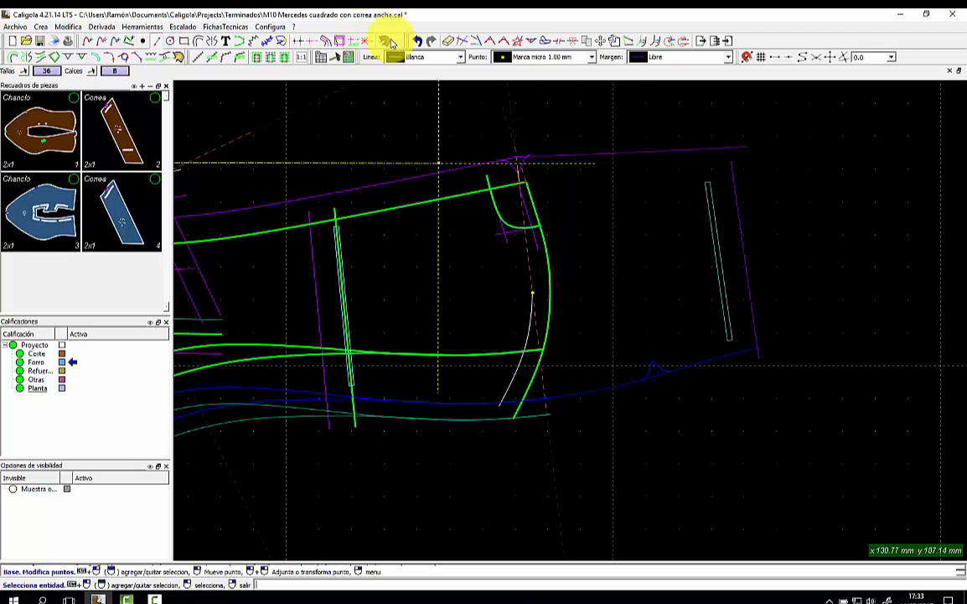
# Trace a new piece with Crea pieza from the Proyecto top, left, bottom and right lines.
pyautogui.click(387, 41)
pyautogui.click(49, 346)
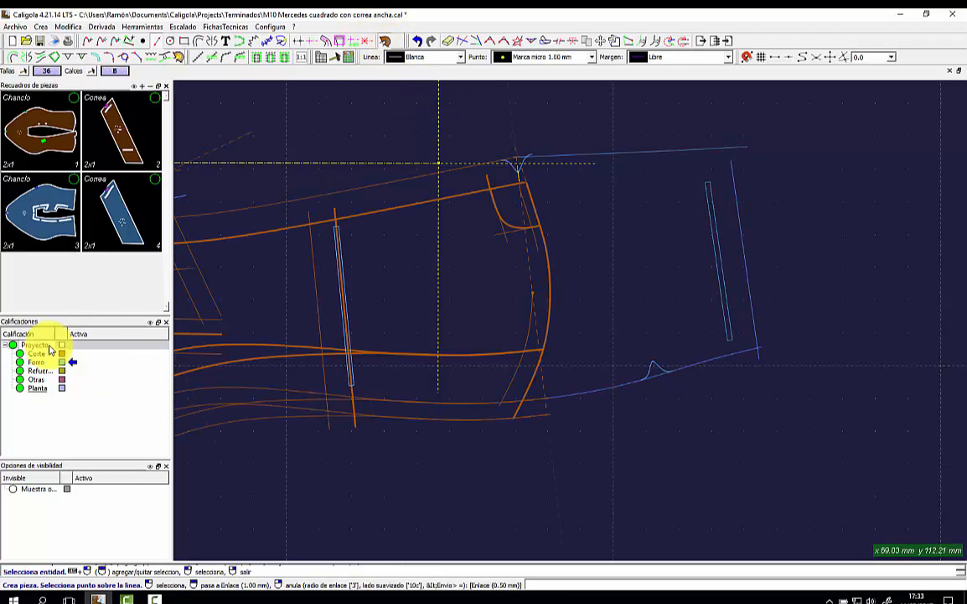
pyautogui.click(599, 152)
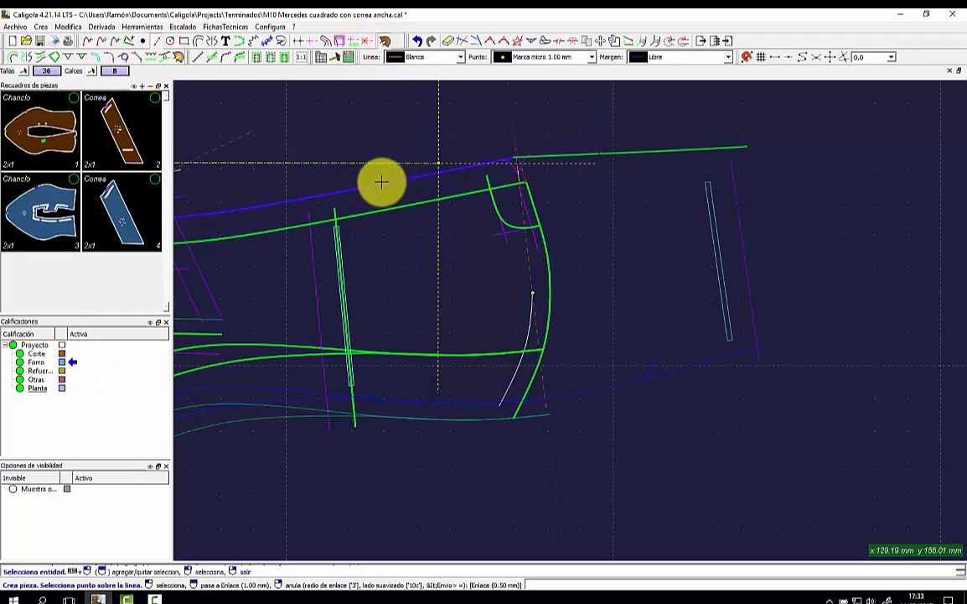
pyautogui.click(315, 279)
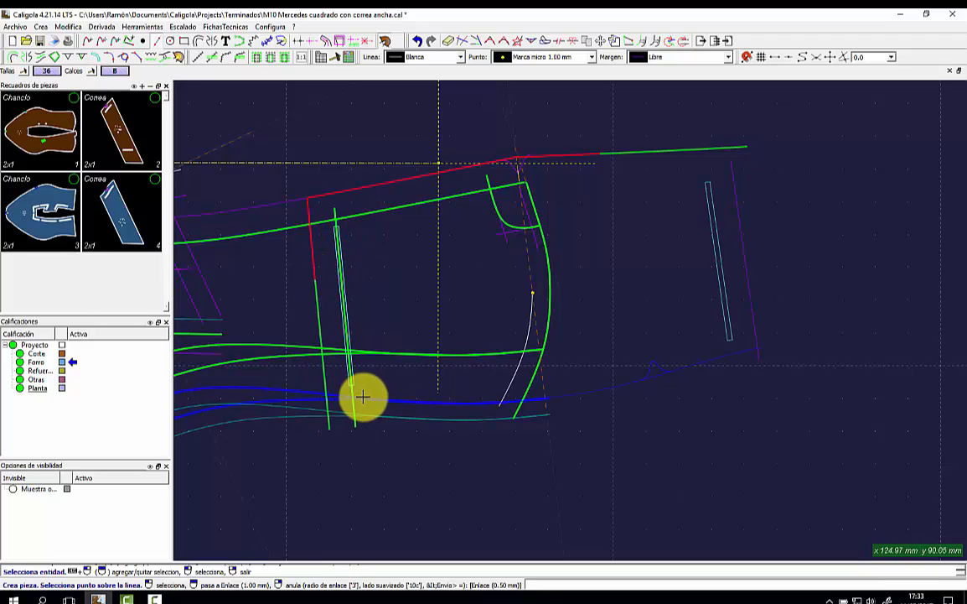
pyautogui.click(337, 394)
pyautogui.click(605, 385)
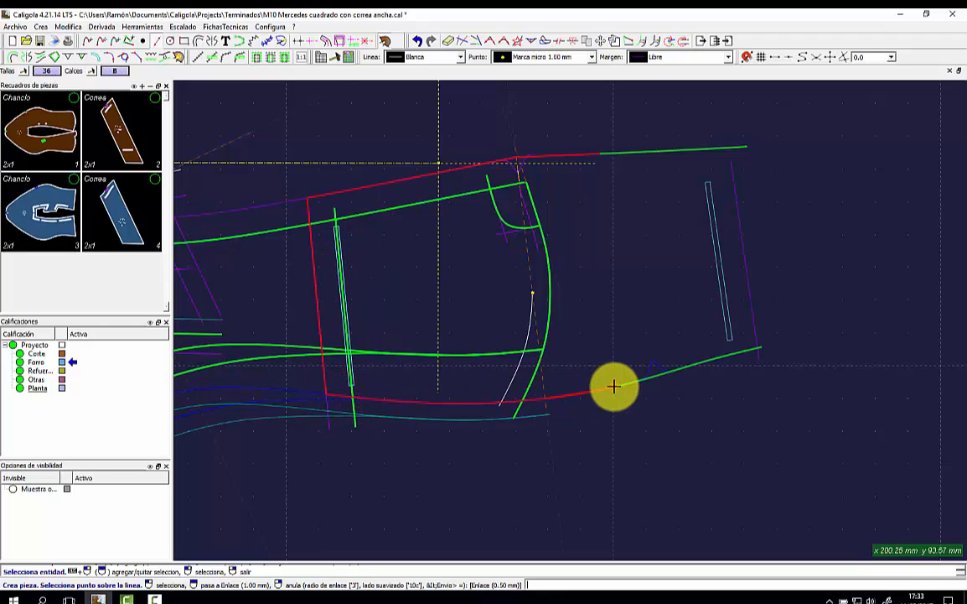
pyautogui.click(742, 265)
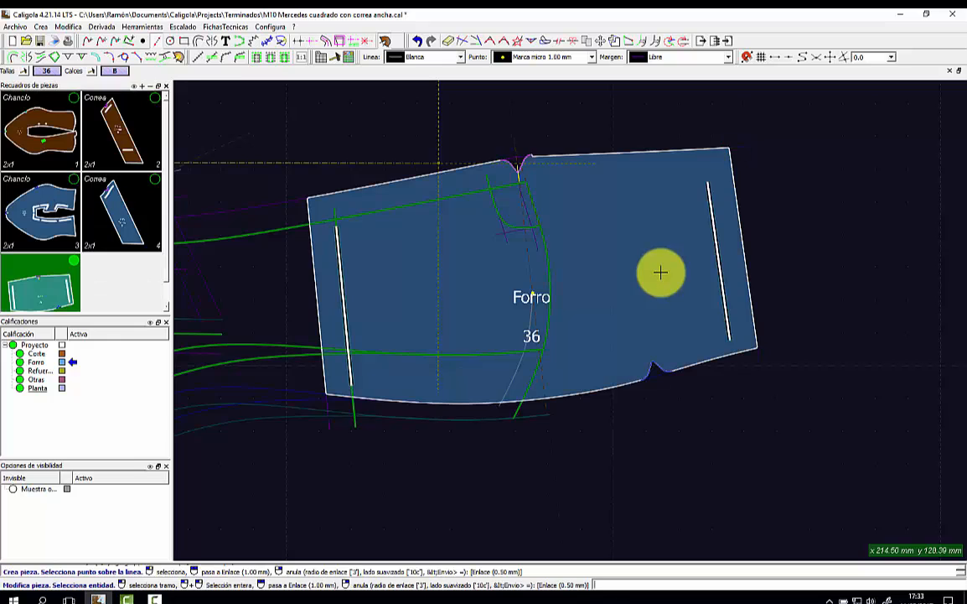
# Include the V notch at the top of the new piece's contour.
pyautogui.scroll(2, 542, 173)
pyautogui.scroll(2, 542, 174)
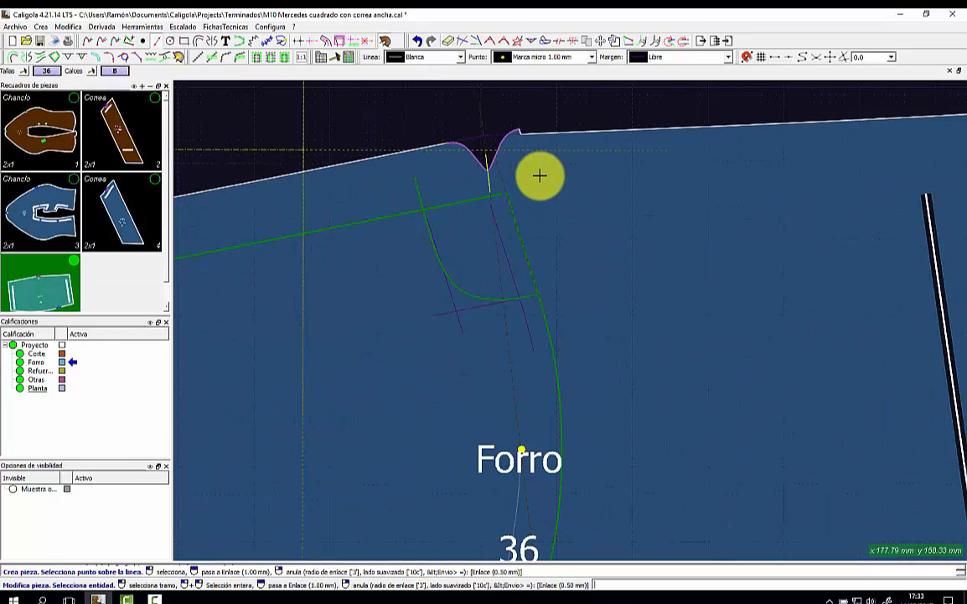
pyautogui.scroll(-3, 523, 152)
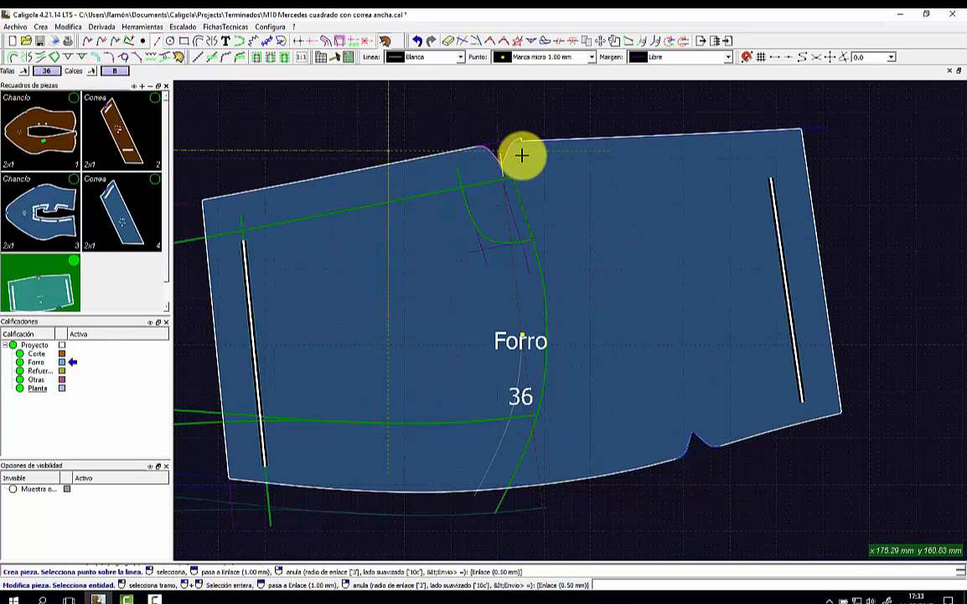
pyautogui.scroll(3, 522, 155)
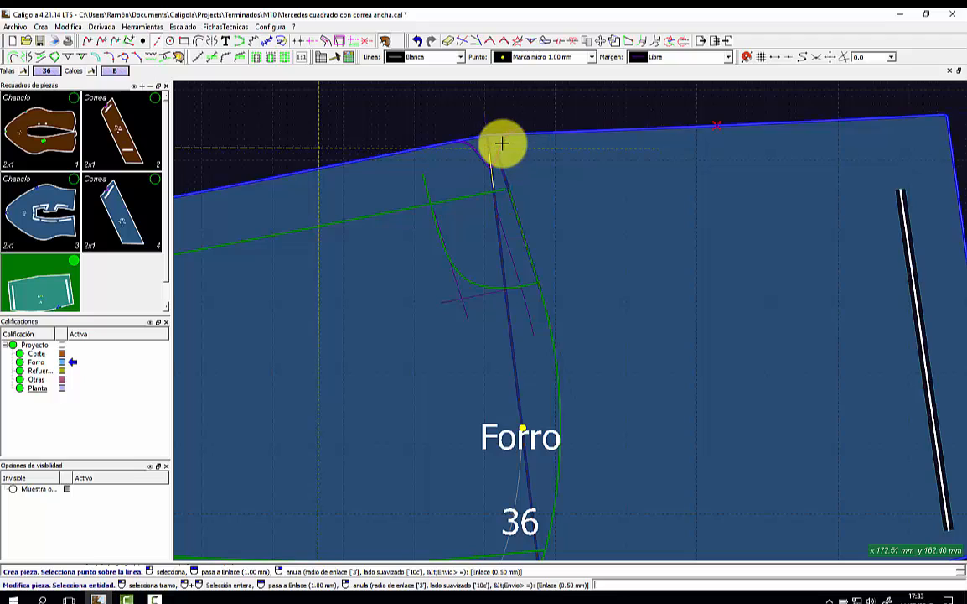
pyautogui.click(503, 149)
pyautogui.click(529, 184)
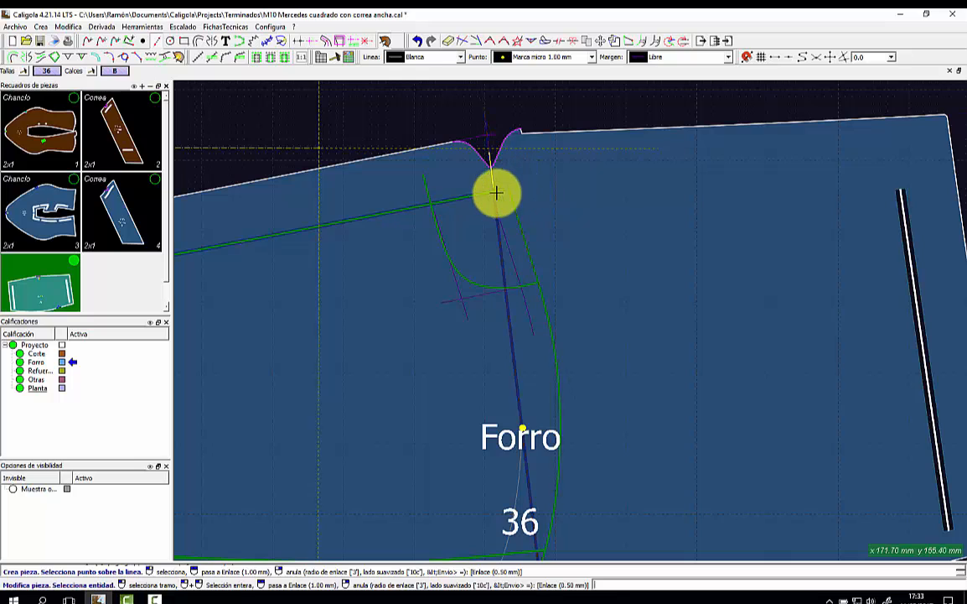
# Add the green line inside the Forro piece as a base line between its two ends.
pyautogui.click(487, 195)
pyautogui.click(510, 203)
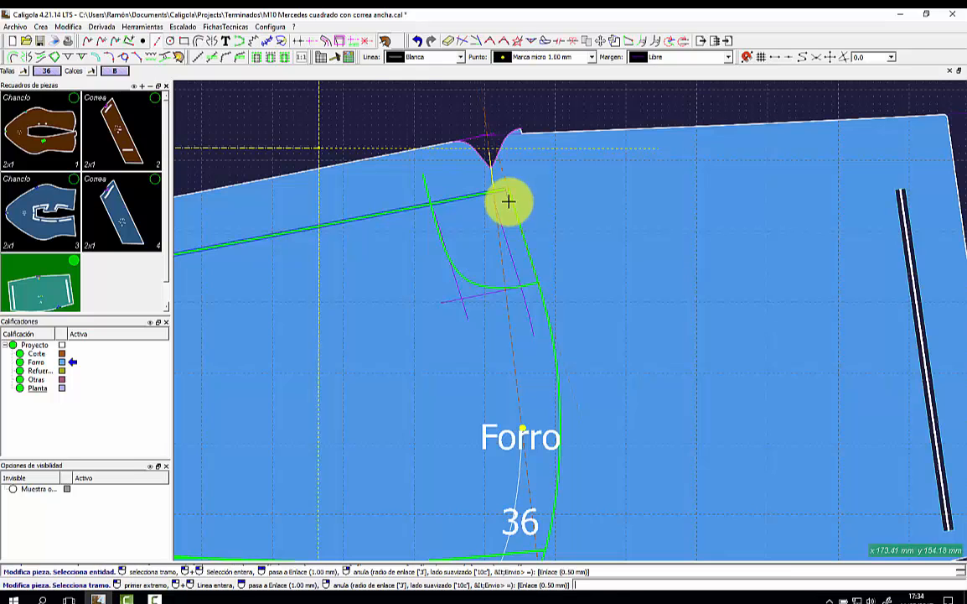
pyautogui.click(502, 190)
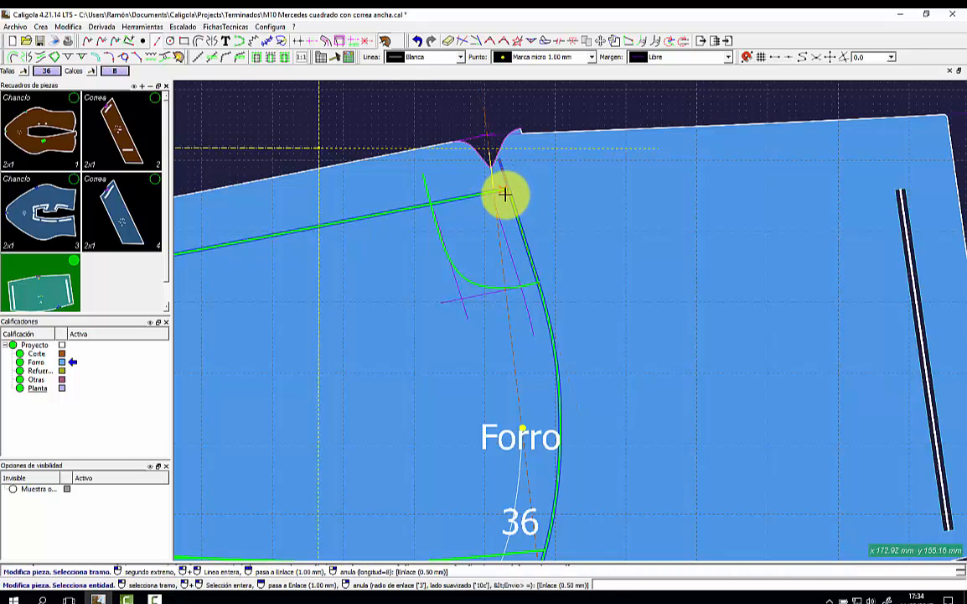
pyautogui.click(501, 204)
pyautogui.rightClick(534, 207)
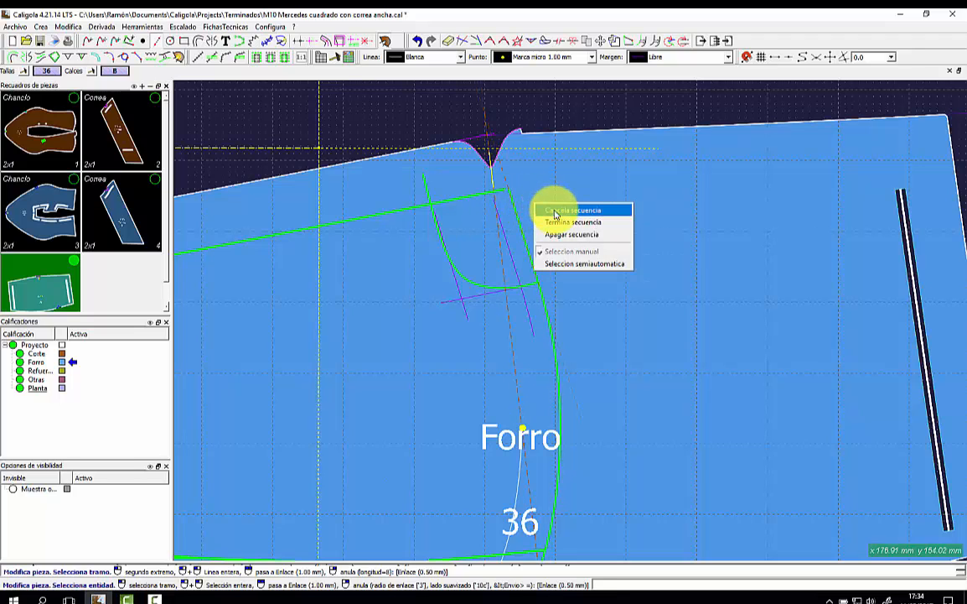
pyautogui.click(549, 222)
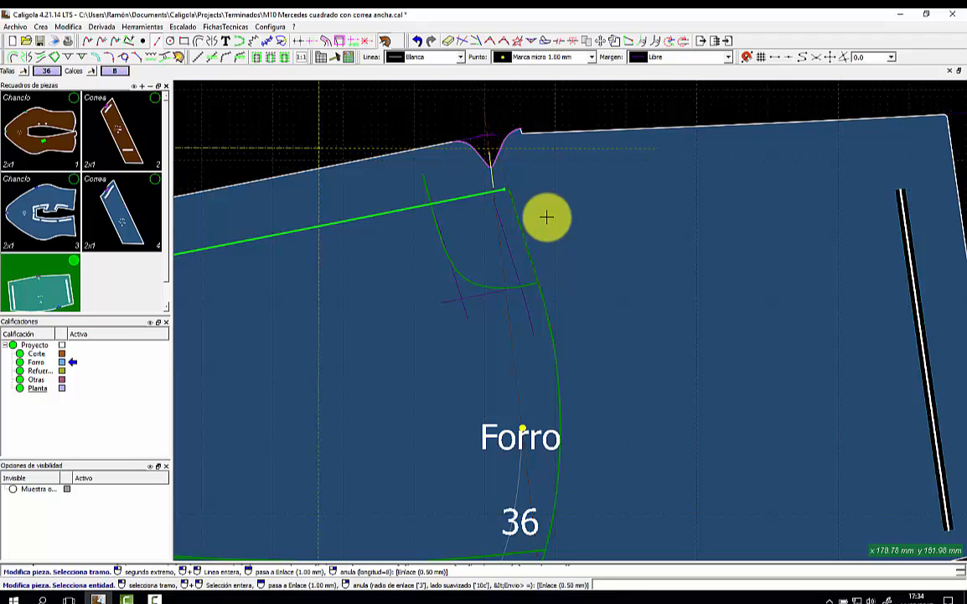
pyautogui.doubleClick(546, 218)
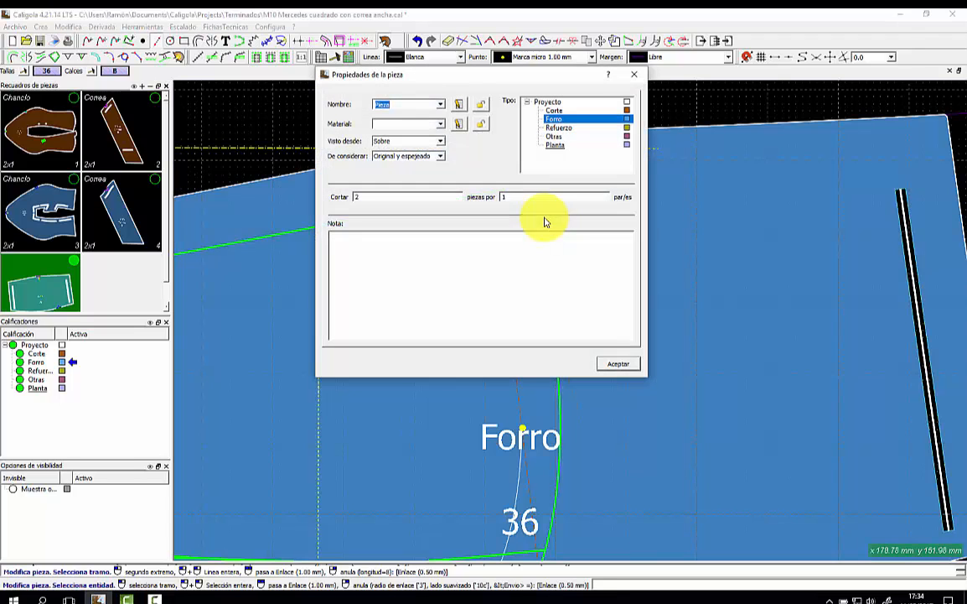
# Add Sudadera to the list of piece names.
pyautogui.click(441, 106)
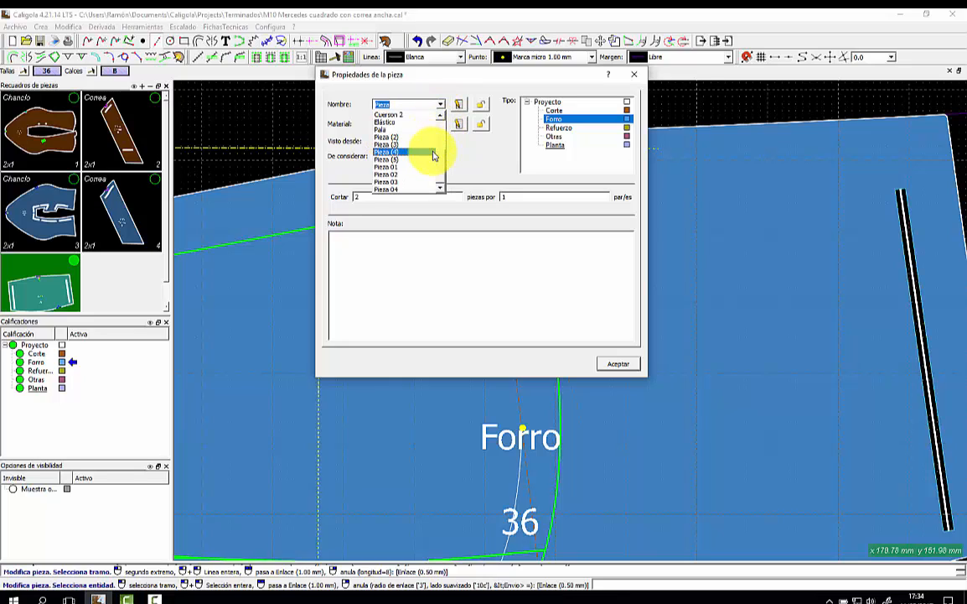
pyautogui.click(467, 111)
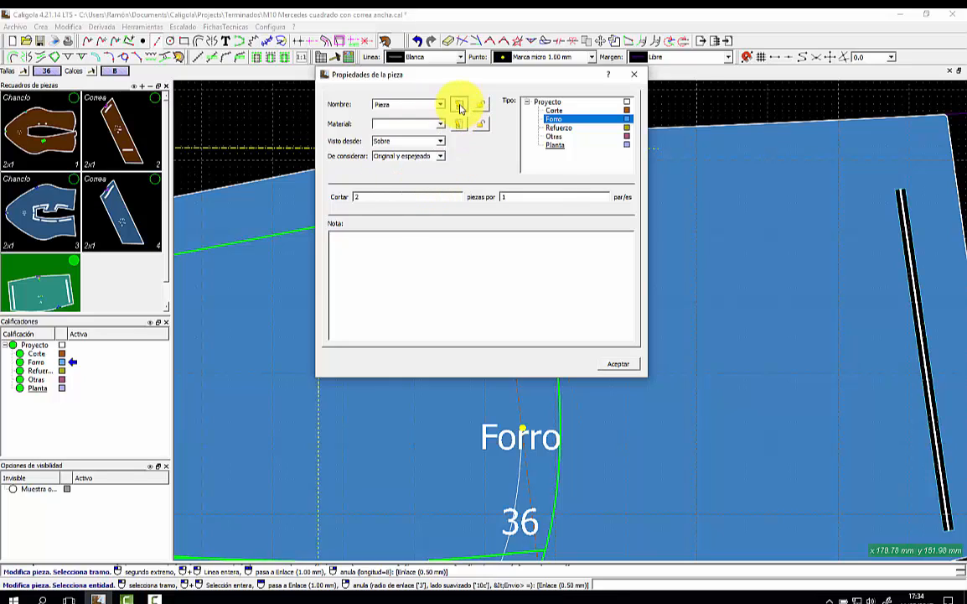
pyautogui.click(459, 104)
pyautogui.click(455, 290)
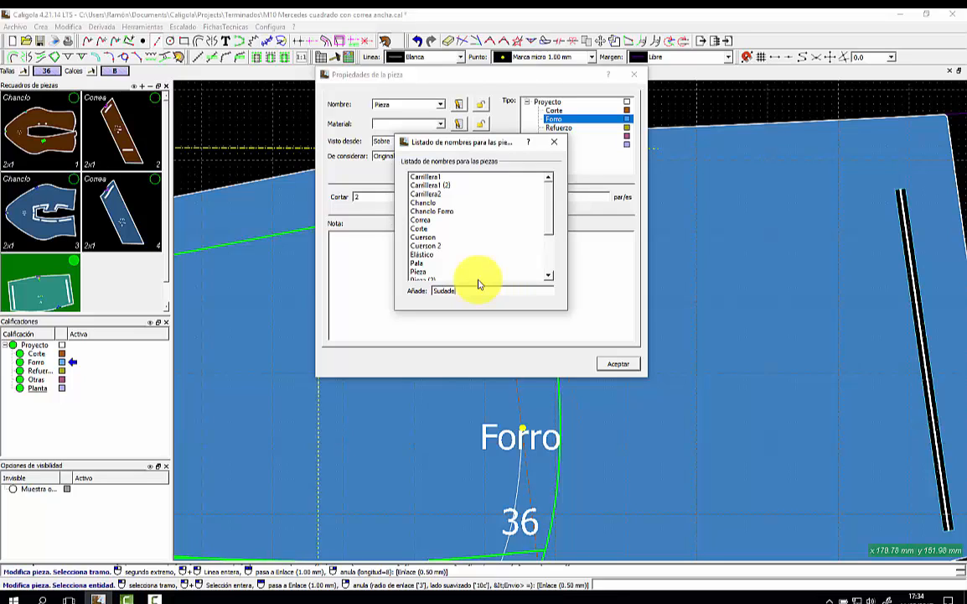
pyautogui.press('Return')
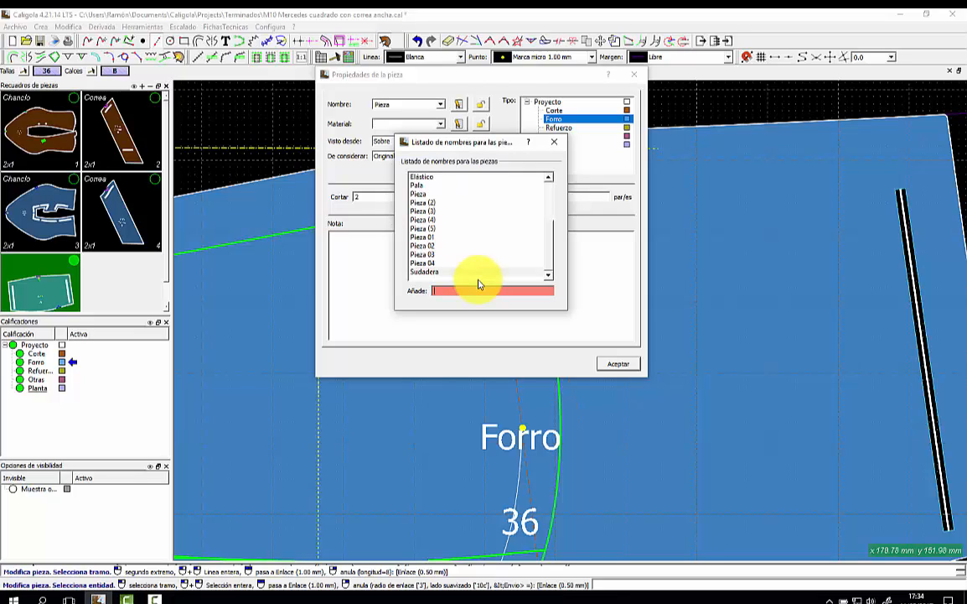
pyautogui.click(553, 142)
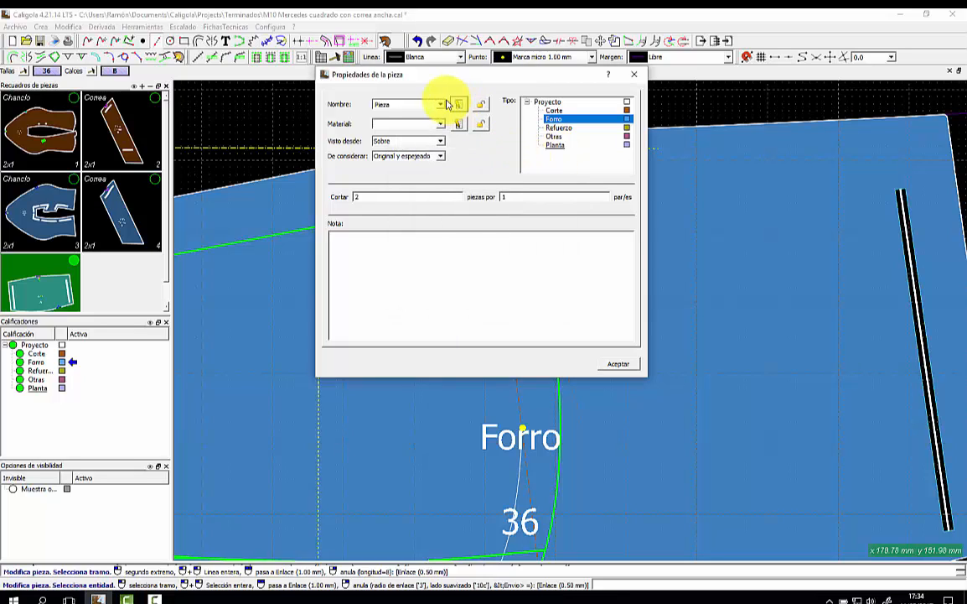
# Name the lining piece Sudadera with material piel cerdo and confirm.
pyautogui.click(441, 104)
pyautogui.scroll(-3, 432, 147)
pyautogui.click(413, 188)
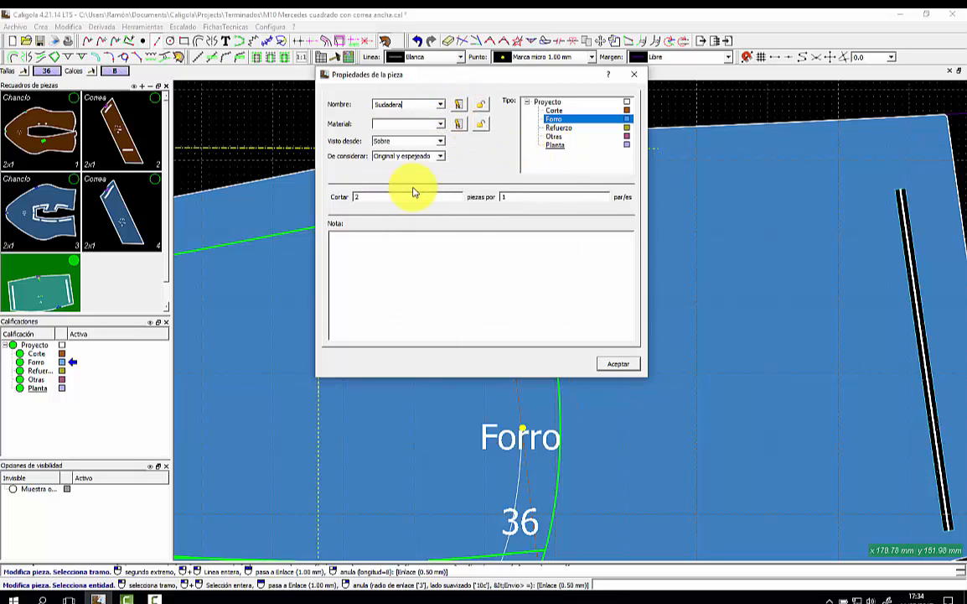
pyautogui.click(441, 123)
pyautogui.click(426, 165)
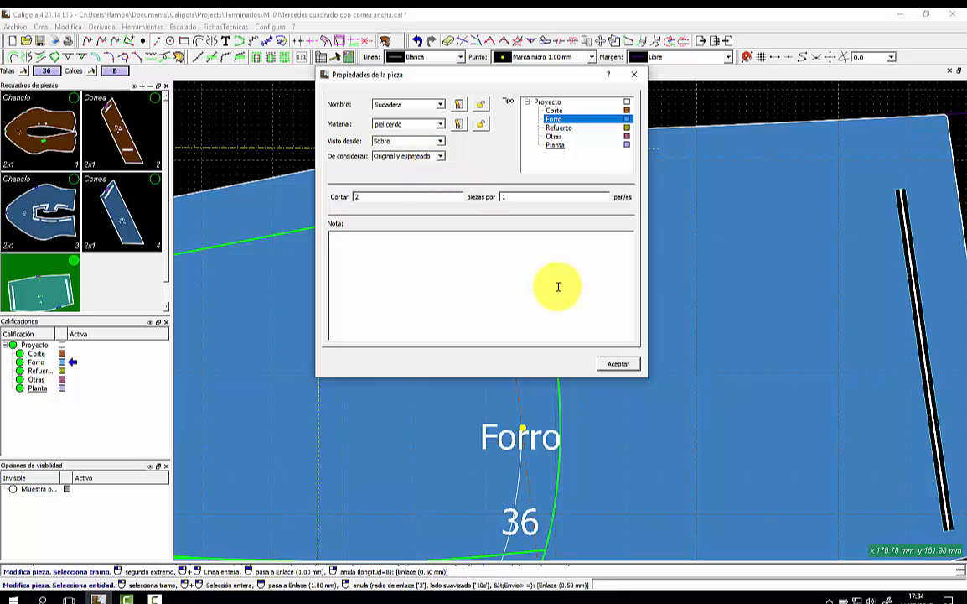
pyautogui.click(619, 363)
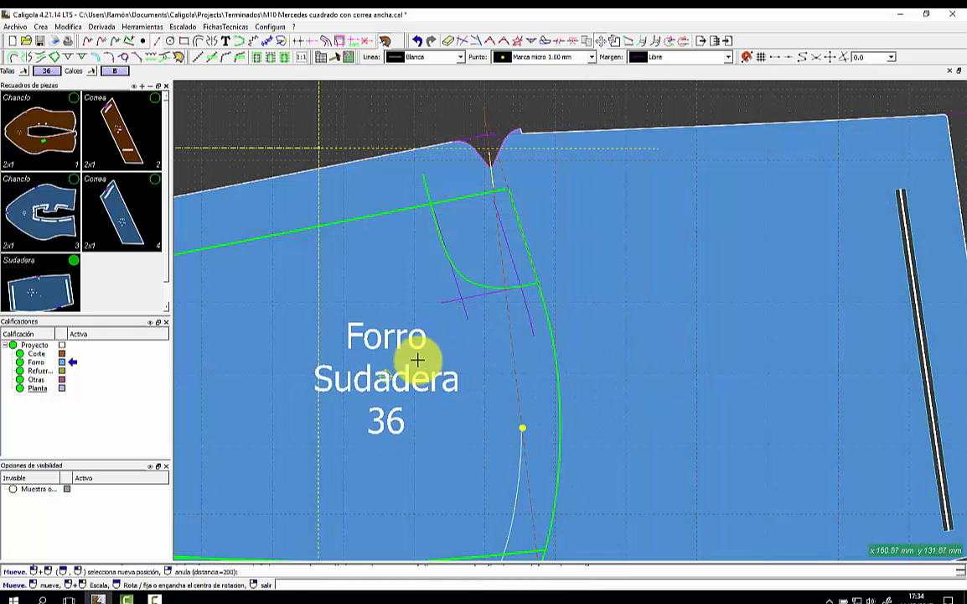
# Place the Sudadera piece on the pattern and start modifying it.
pyautogui.scroll(-2, 528, 366)
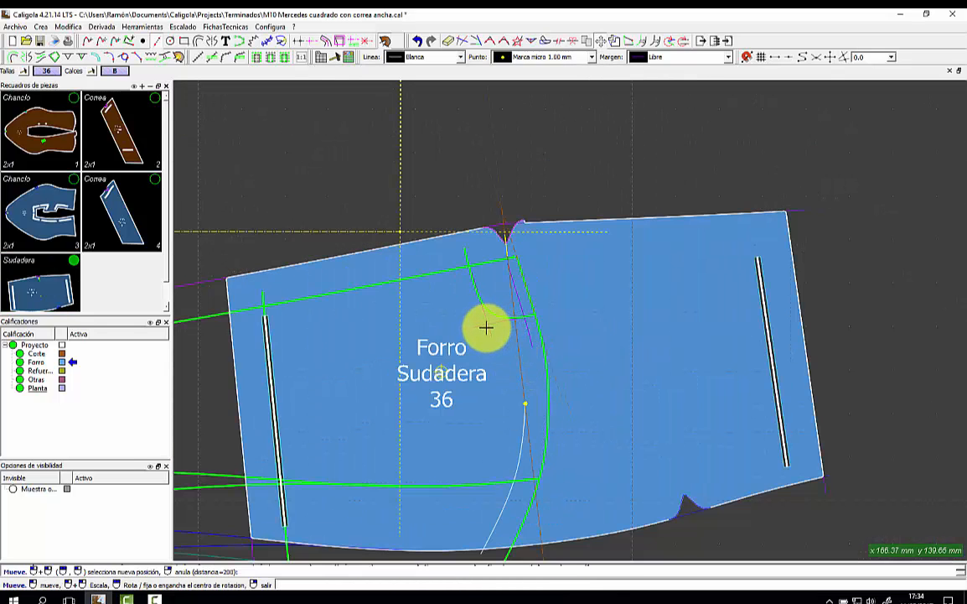
pyautogui.click(484, 333)
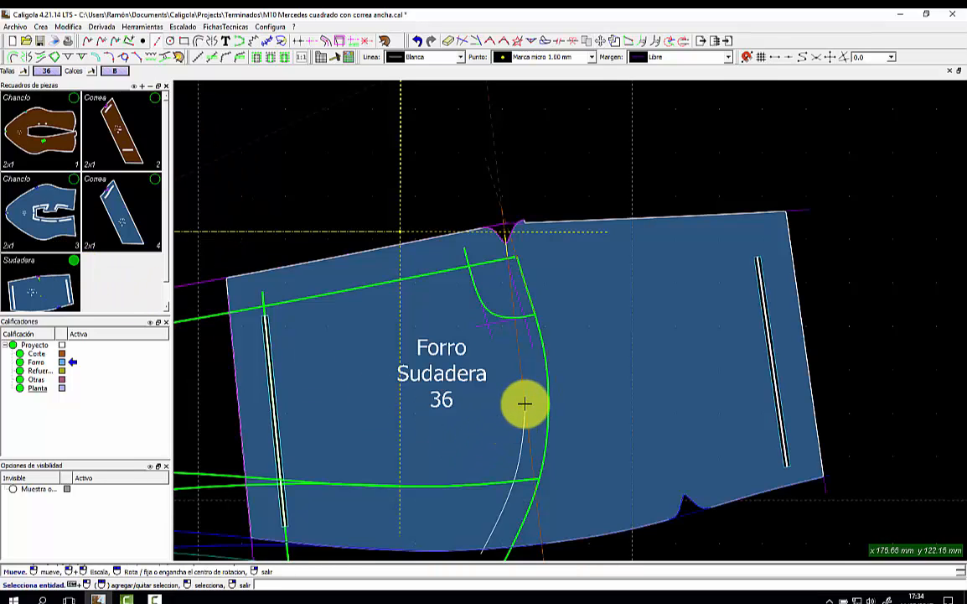
pyautogui.rightClick(23, 265)
pyautogui.click(59, 276)
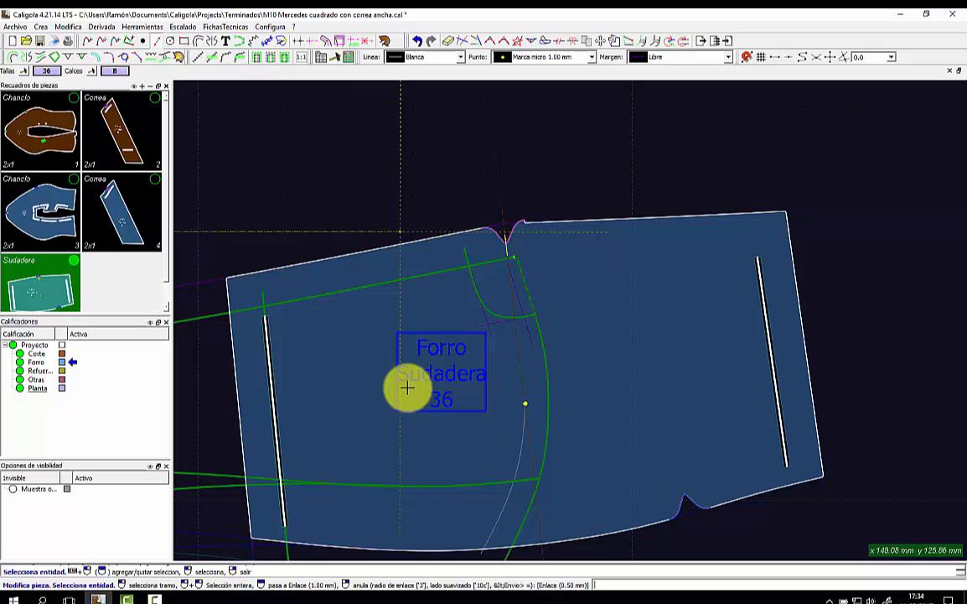
# Add a section of the white interior curve to the Sudadera piece as a reference line.
pyautogui.rightClick(514, 404)
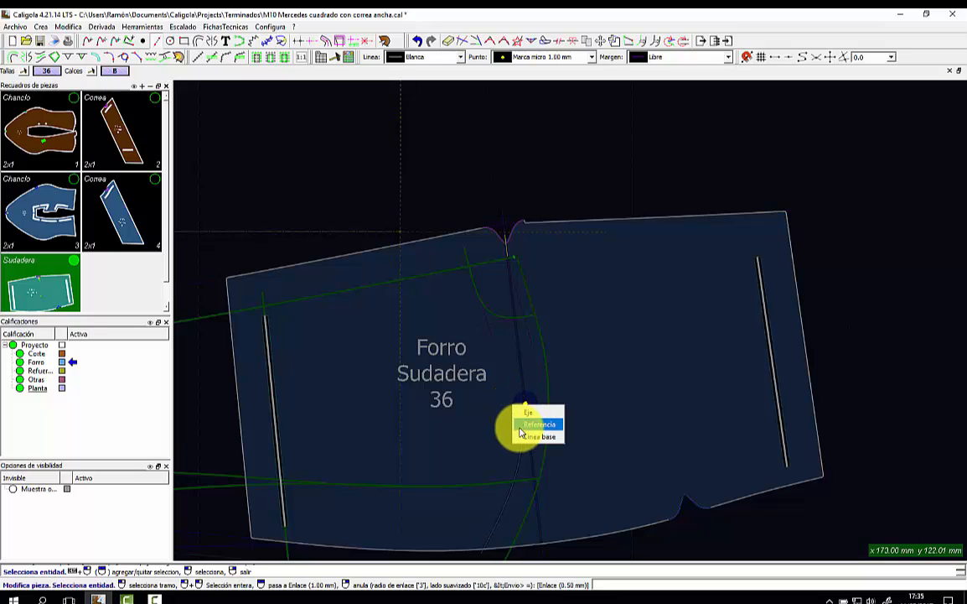
pyautogui.click(519, 435)
pyautogui.rightClick(513, 440)
pyautogui.click(513, 444)
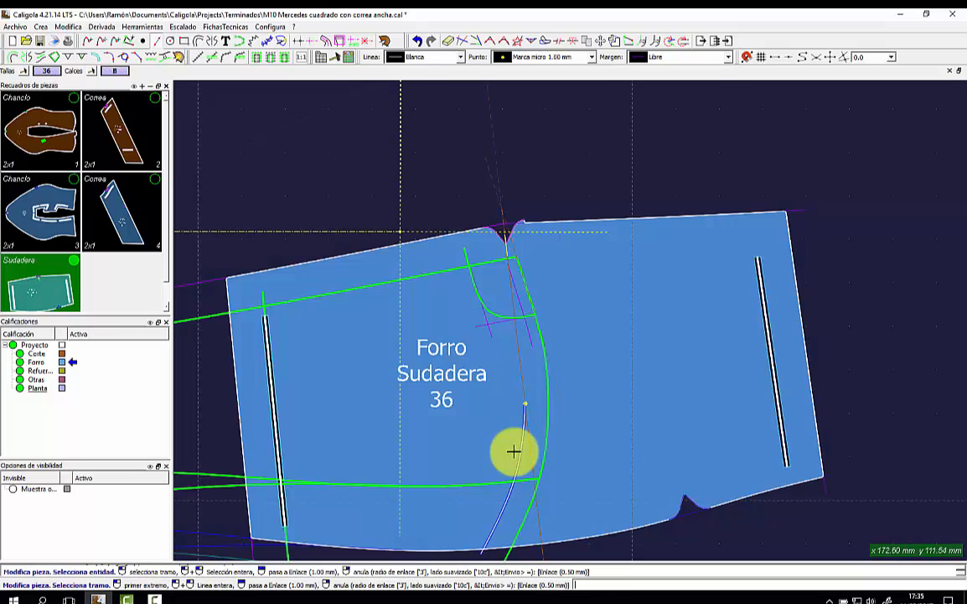
pyautogui.click(497, 405)
pyautogui.click(430, 520)
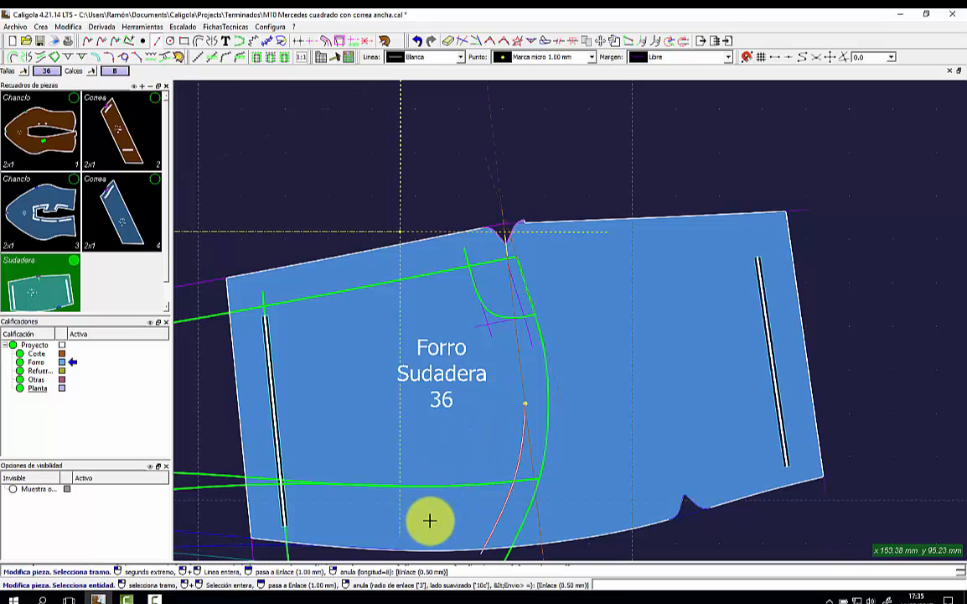
pyautogui.rightClick(463, 449)
pyautogui.click(475, 464)
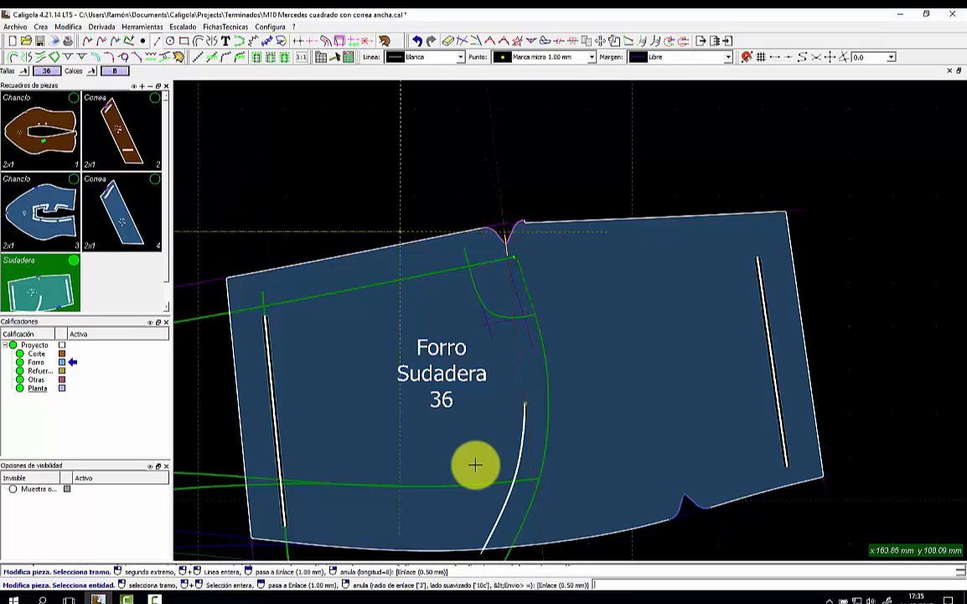
# Shift the Sudadera piece's top-edge notch point slightly to adjust its top outline.
pyautogui.scroll(3, 468, 462)
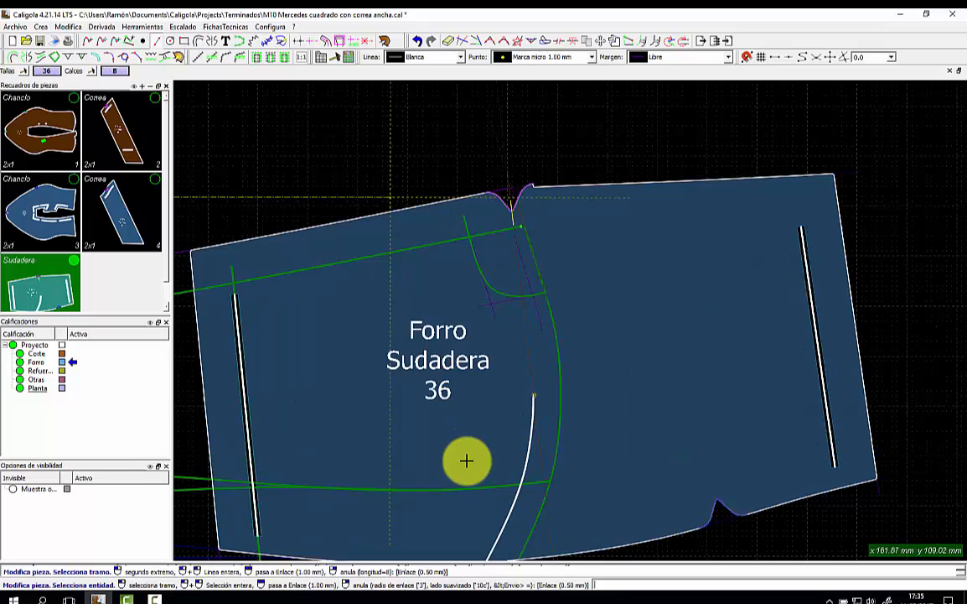
pyautogui.scroll(-3, 468, 462)
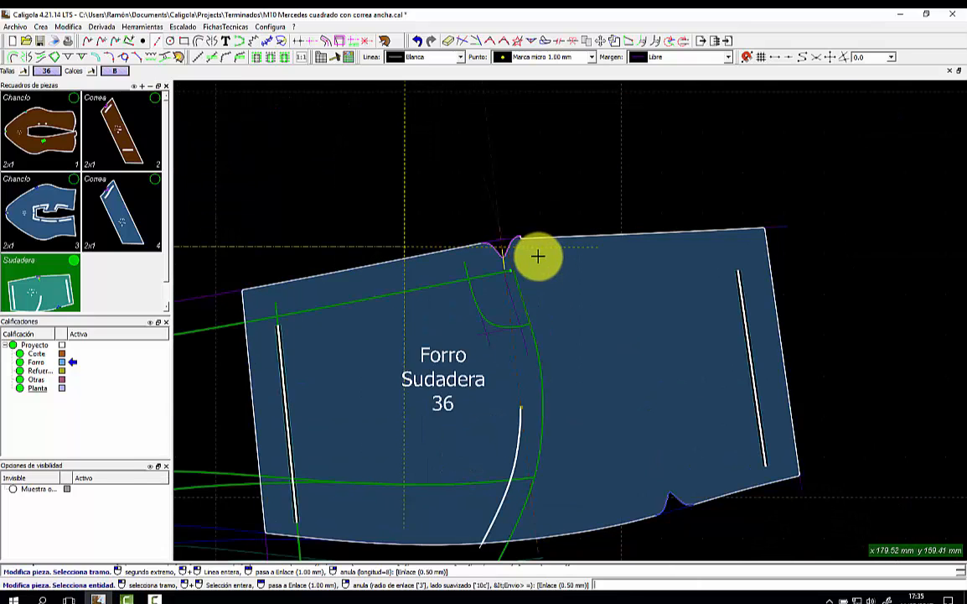
pyautogui.scroll(1, 535, 255)
pyautogui.rightClick(265, 250)
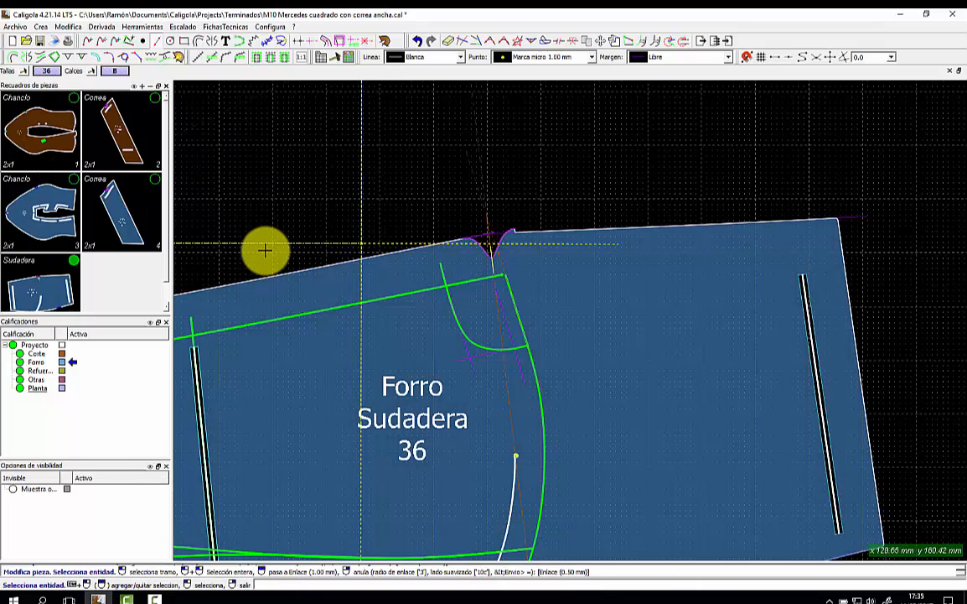
pyautogui.click(74, 261)
pyautogui.click(467, 280)
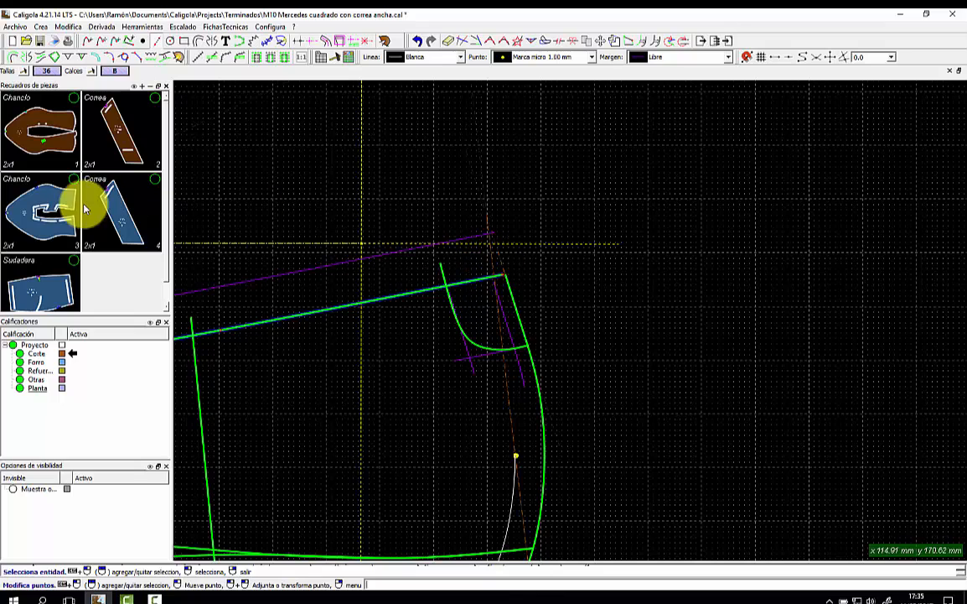
pyautogui.click(74, 260)
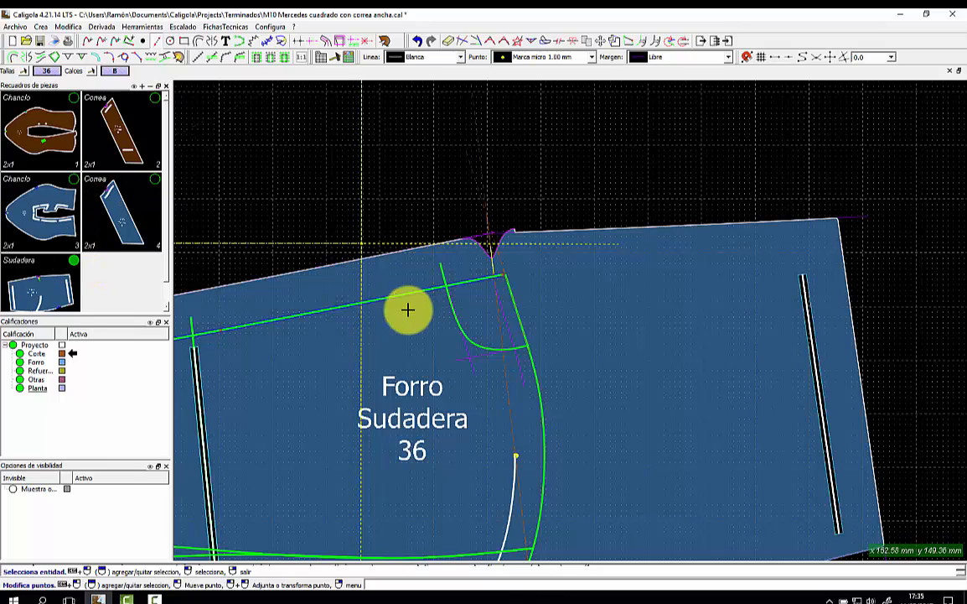
pyautogui.click(502, 276)
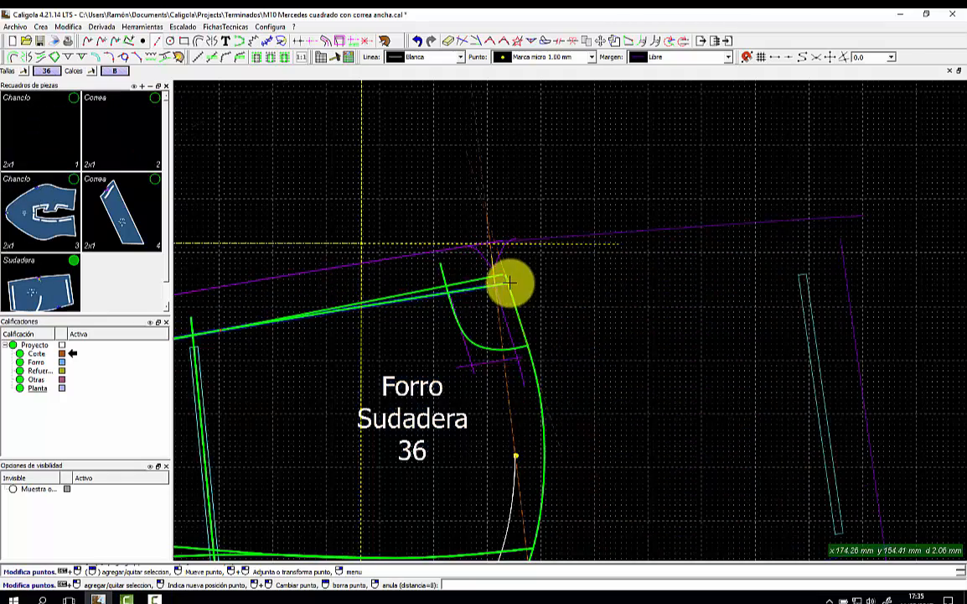
pyautogui.click(505, 275)
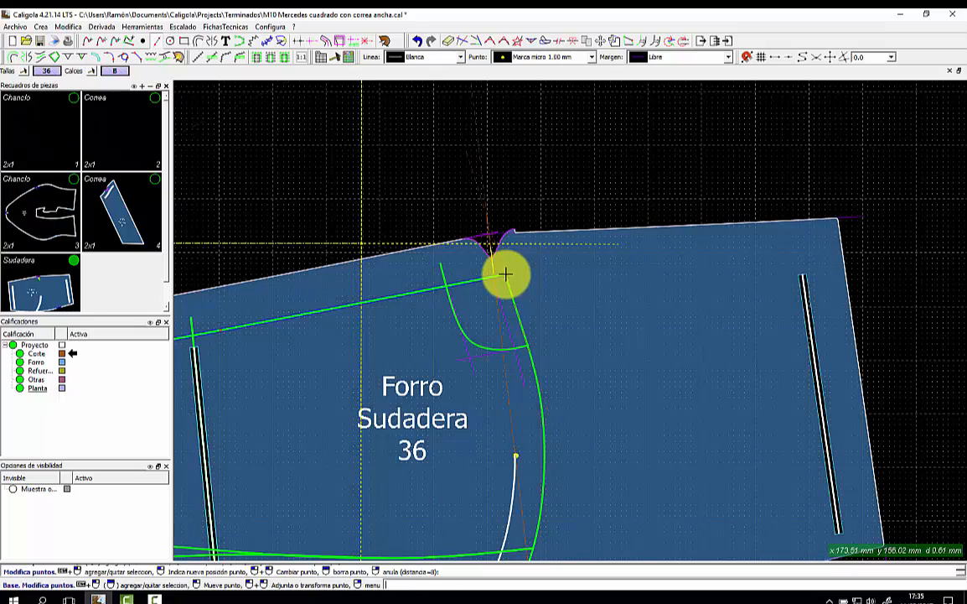
pyautogui.rightClick(533, 281)
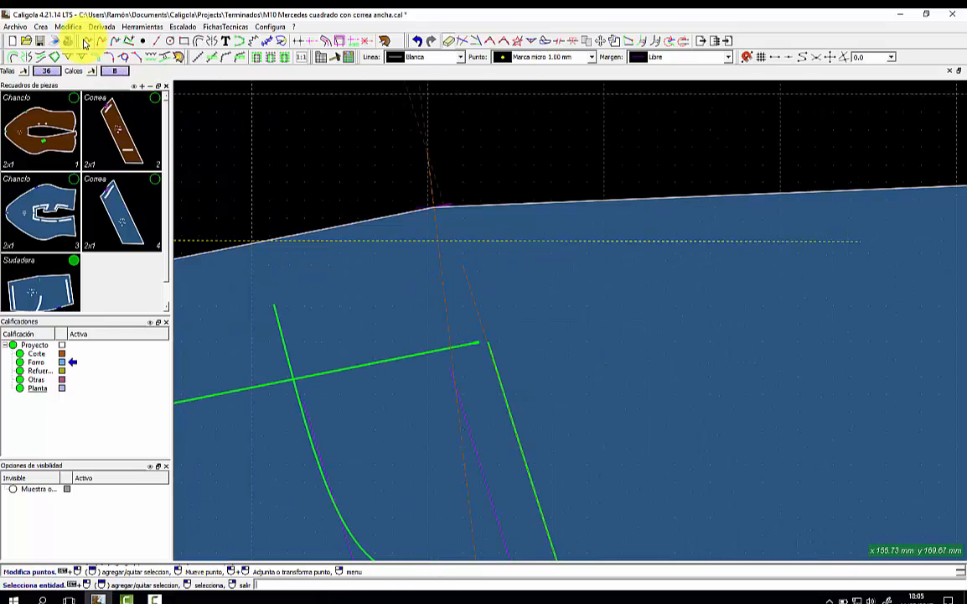
# Create a perpendicular axis anchored on the piece's top edge.
pyautogui.click(42, 26)
pyautogui.moveTo(97, 72)
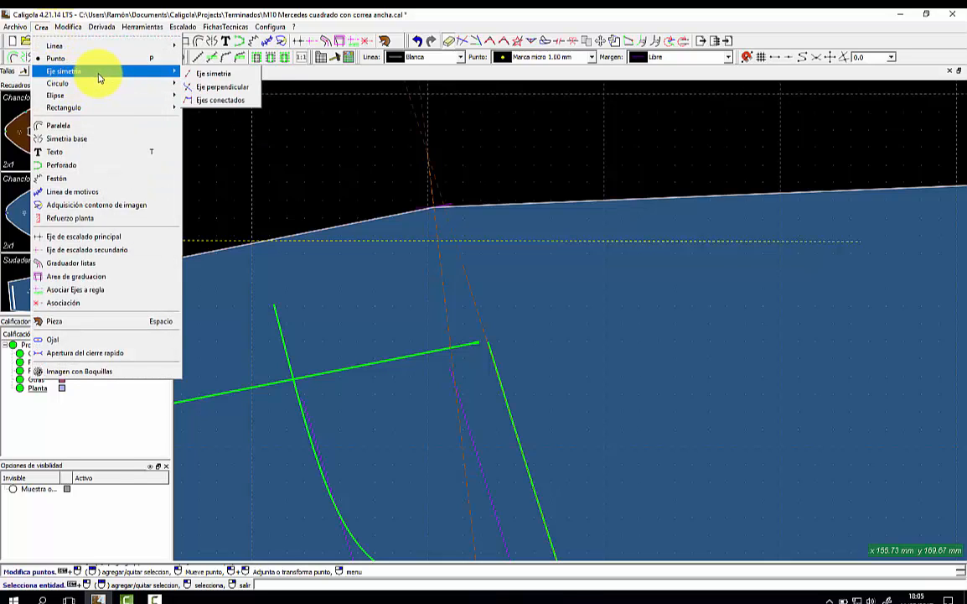
pyautogui.click(218, 89)
pyautogui.click(436, 224)
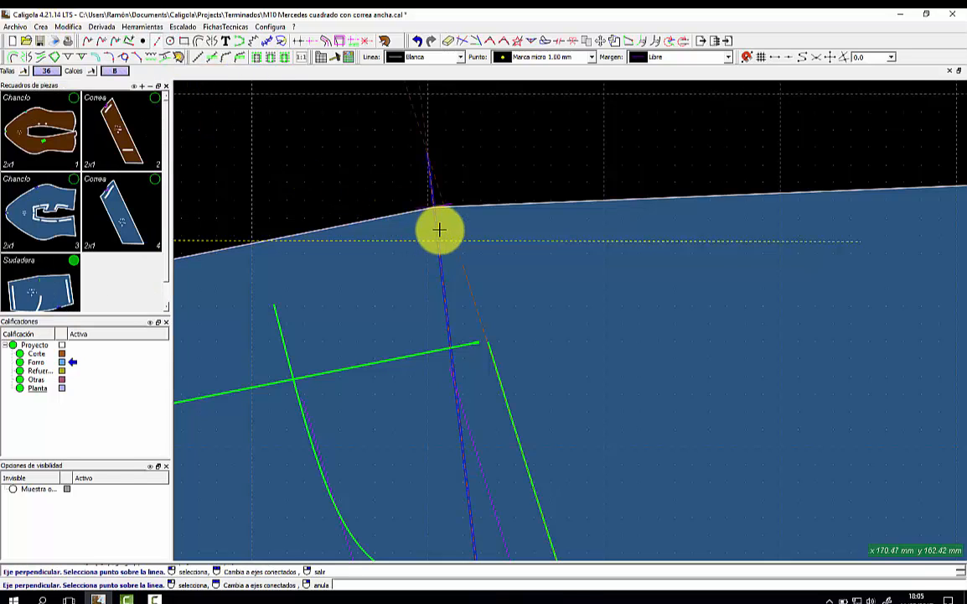
pyautogui.click(606, 212)
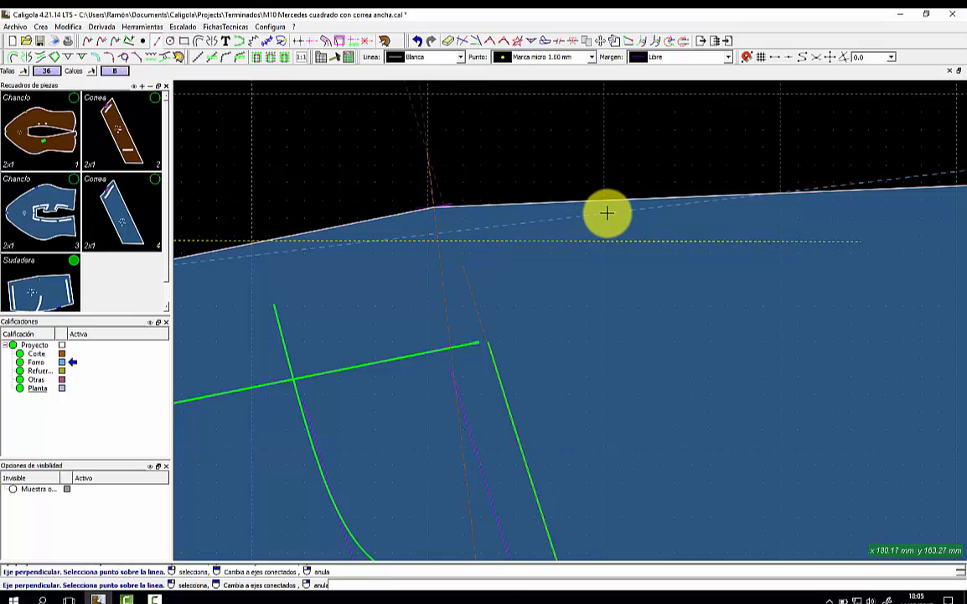
pyautogui.rightClick(581, 182)
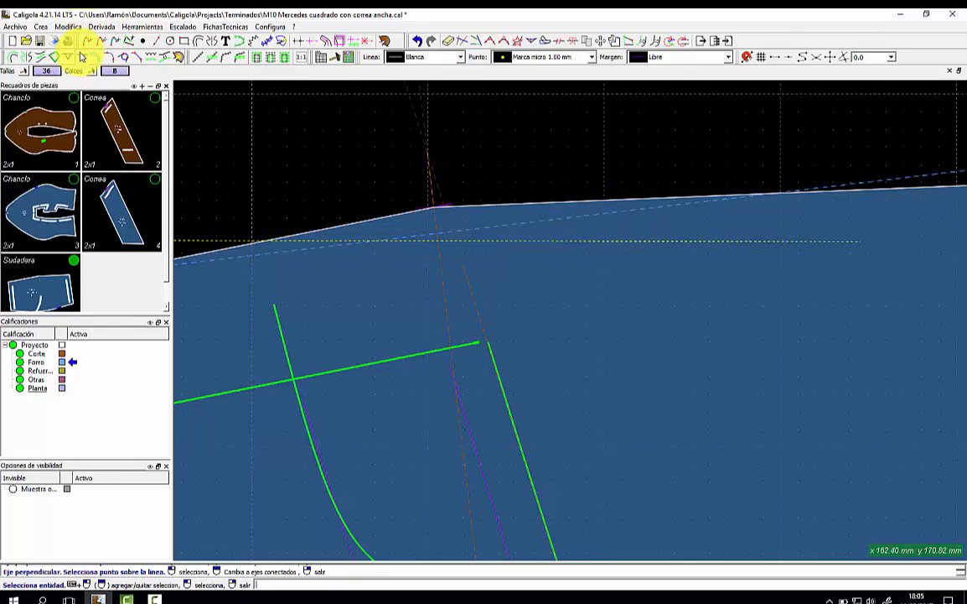
# Add an associated notch on the top edge and position the notch curve.
pyautogui.click(82, 57)
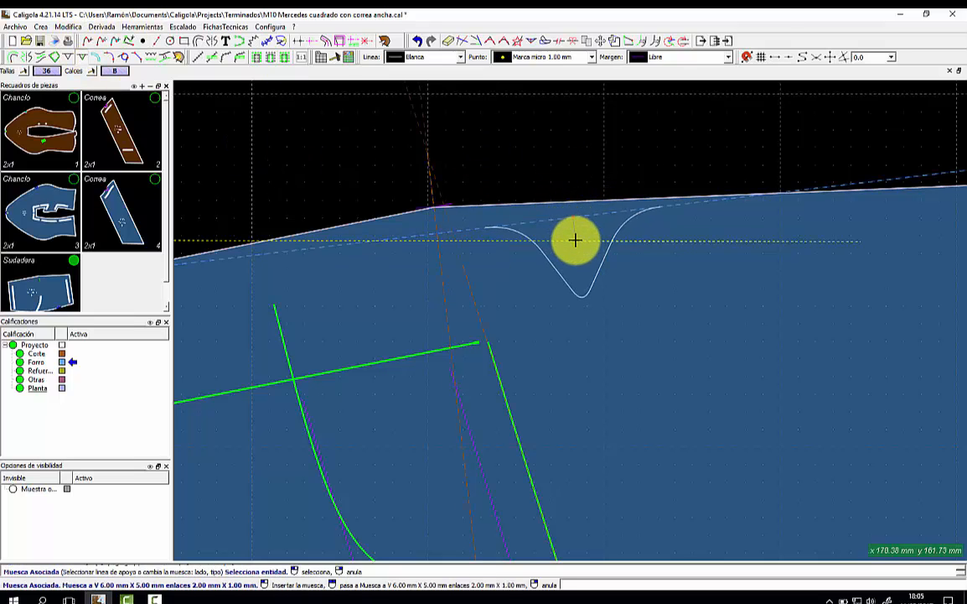
pyautogui.click(444, 260)
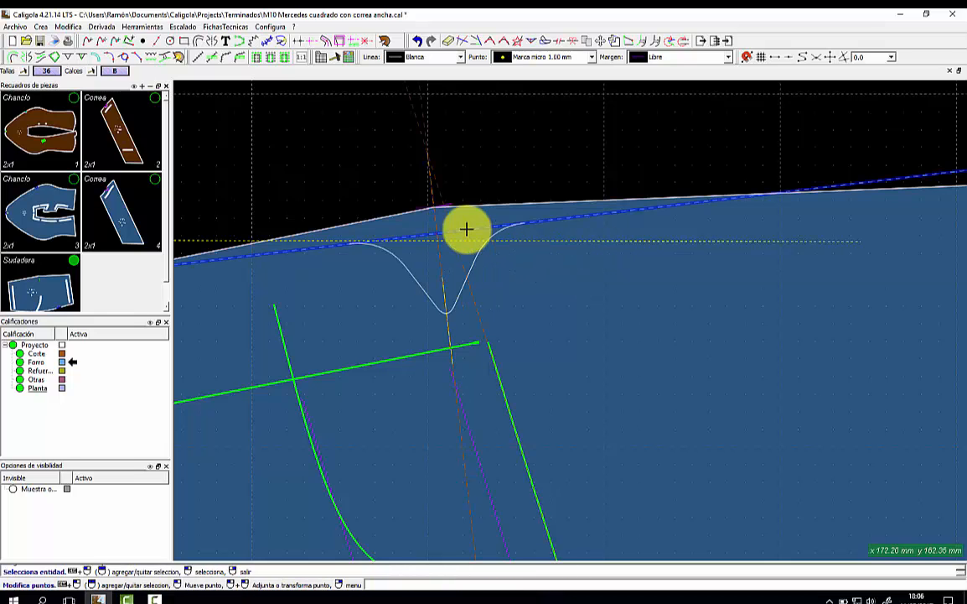
pyautogui.click(593, 39)
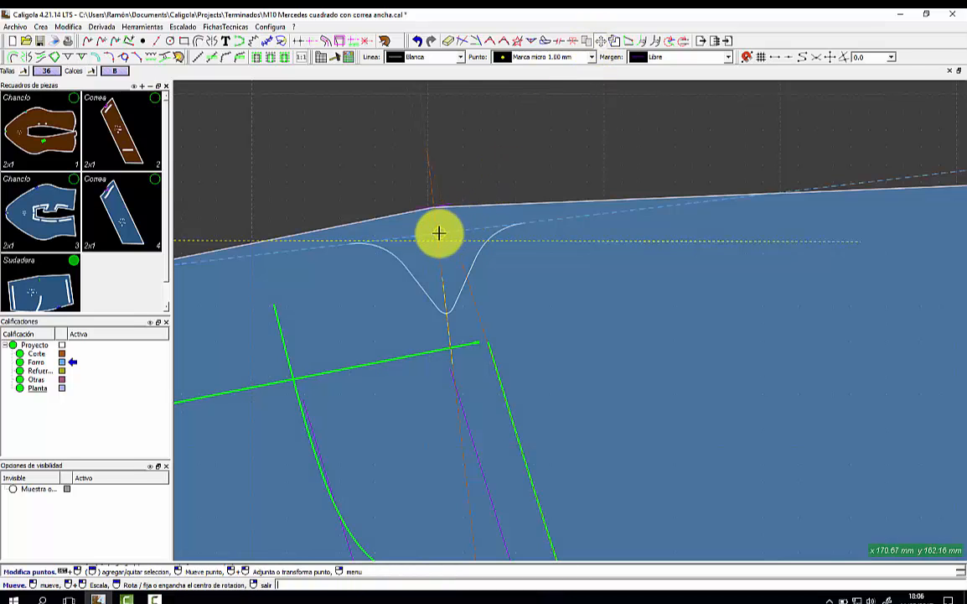
pyautogui.click(436, 213)
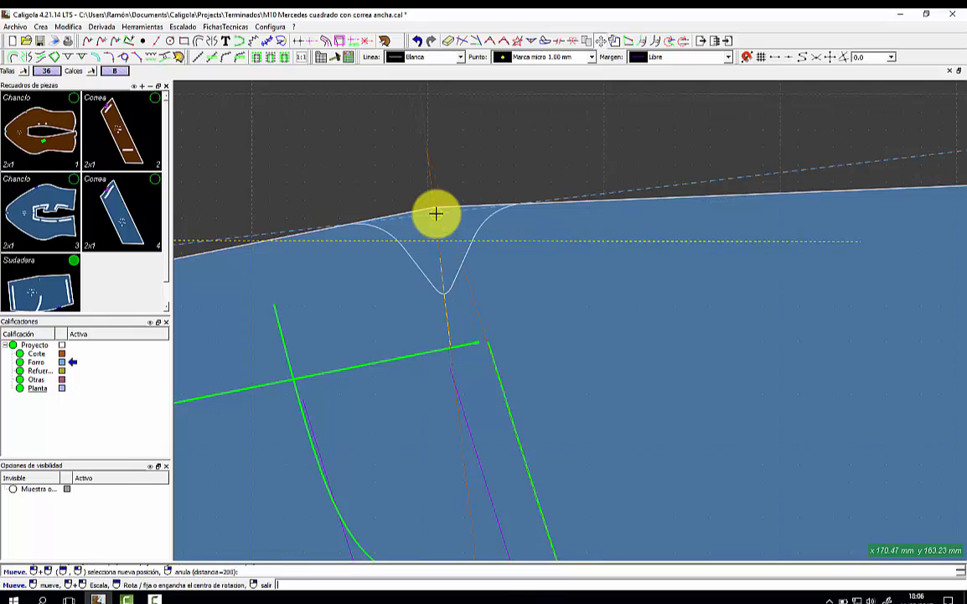
pyautogui.click(436, 214)
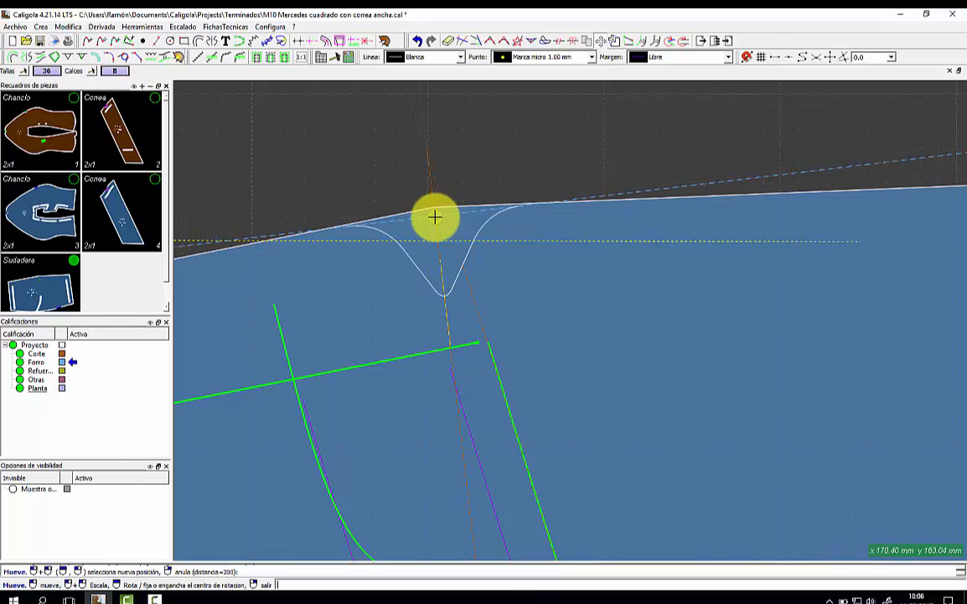
pyautogui.click(433, 215)
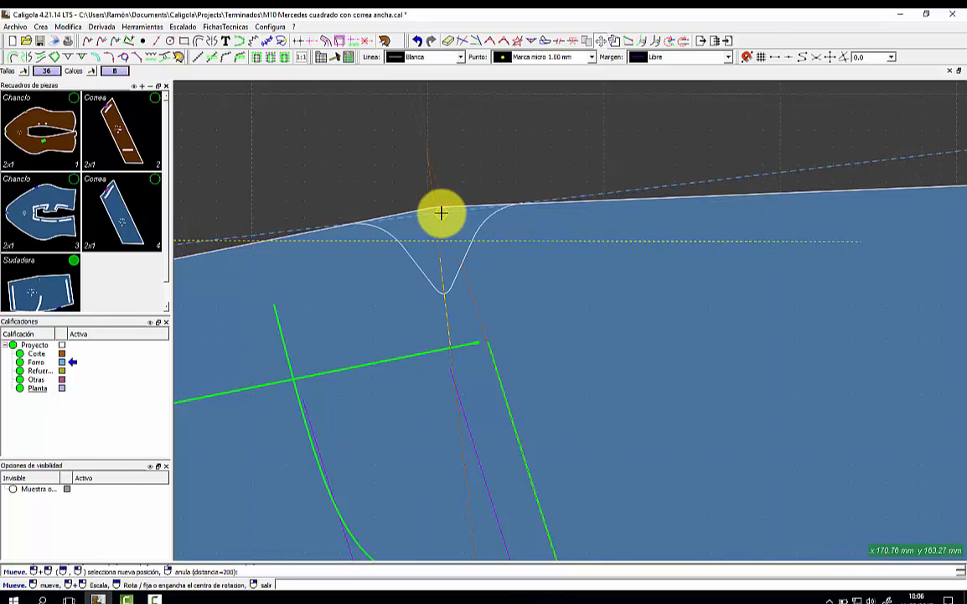
# Select the lining's top edge and start reshaping the Sudadera piece outline.
pyautogui.scroll(2, 441, 213)
pyautogui.scroll(1, 441, 213)
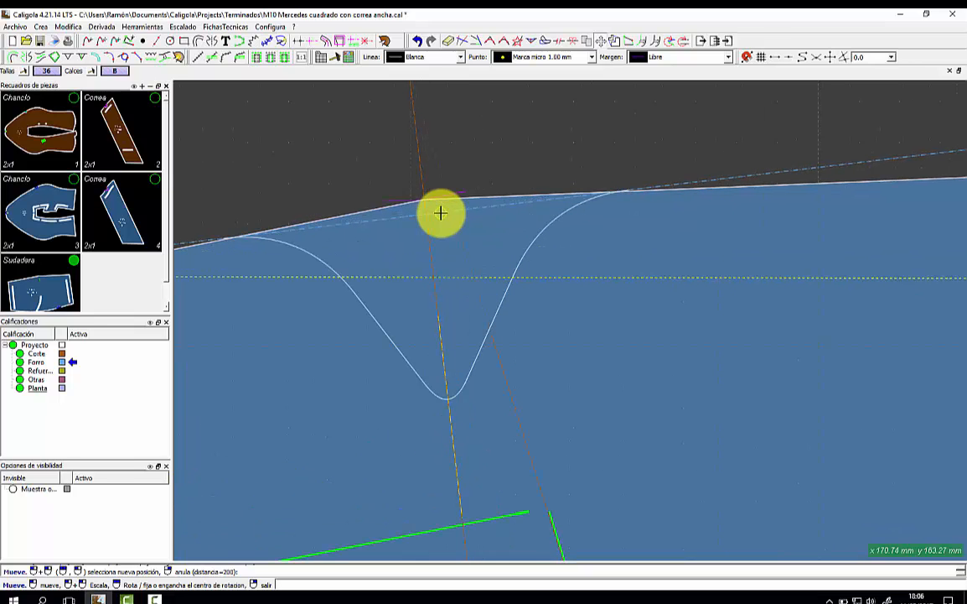
pyautogui.click(313, 195)
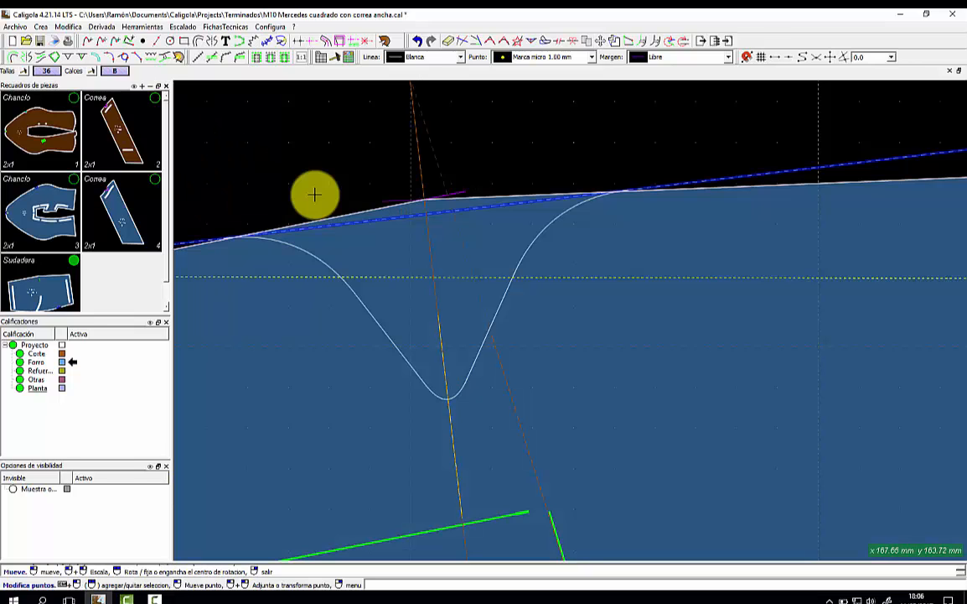
pyautogui.rightClick(52, 268)
pyautogui.click(84, 277)
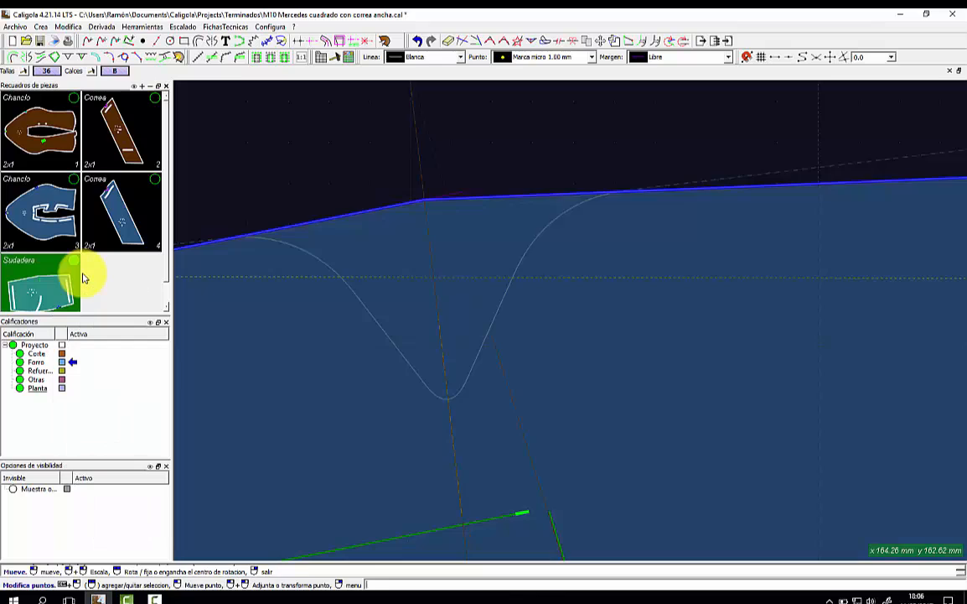
pyautogui.scroll(-3, 458, 236)
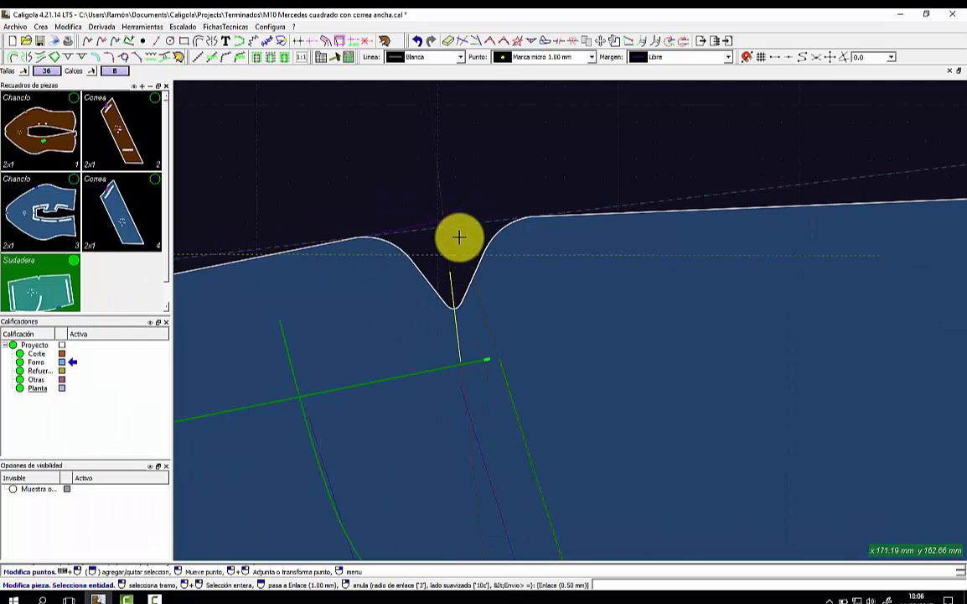
# Make the Sudadera outline follow the notch curve and finish the modification.
pyautogui.scroll(-3, 456, 241)
pyautogui.click(457, 240)
pyautogui.rightClick(475, 210)
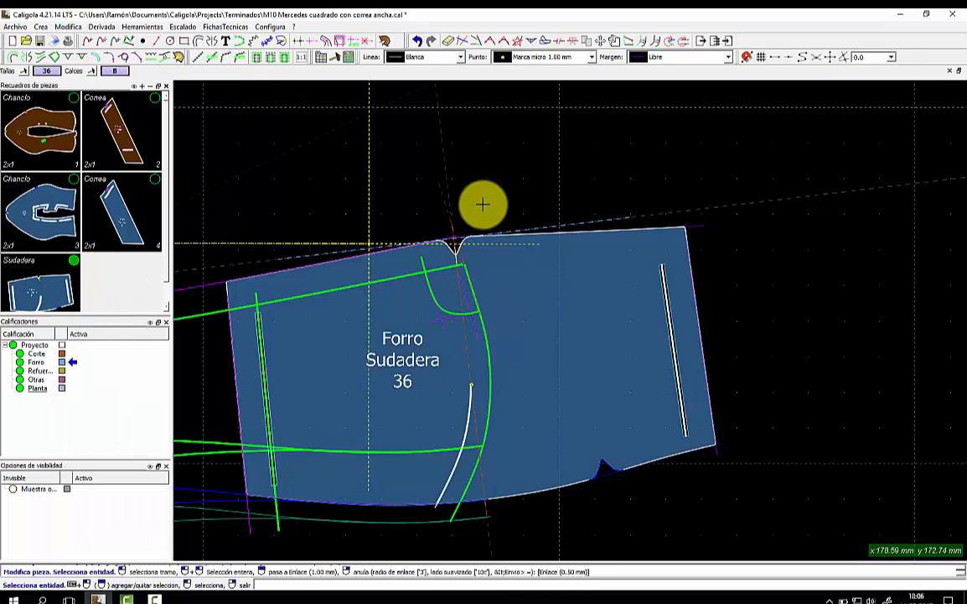
pyautogui.scroll(-6, 483, 204)
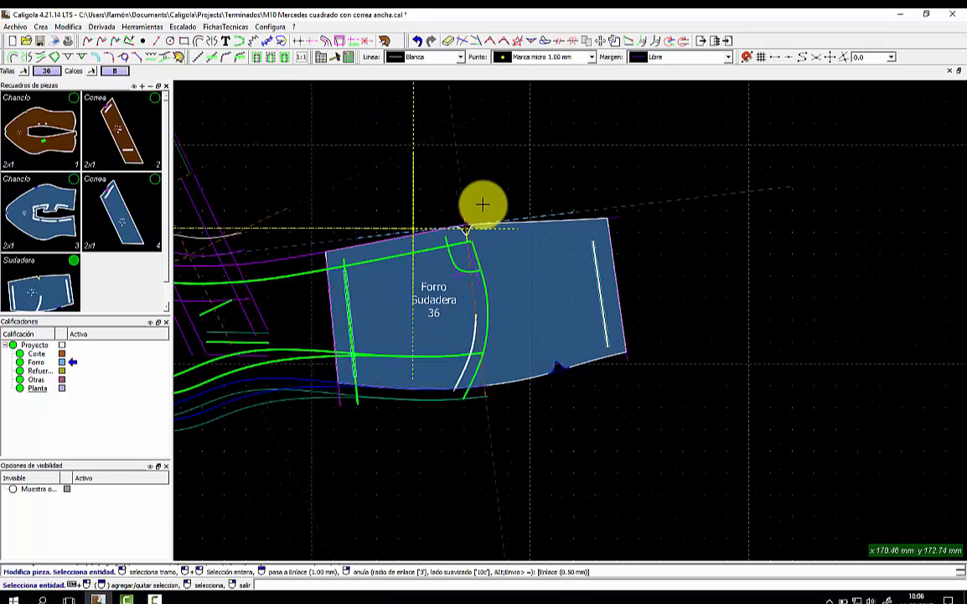
pyautogui.moveTo(246, 256); pyautogui.dragTo(447, 330, button='middle')
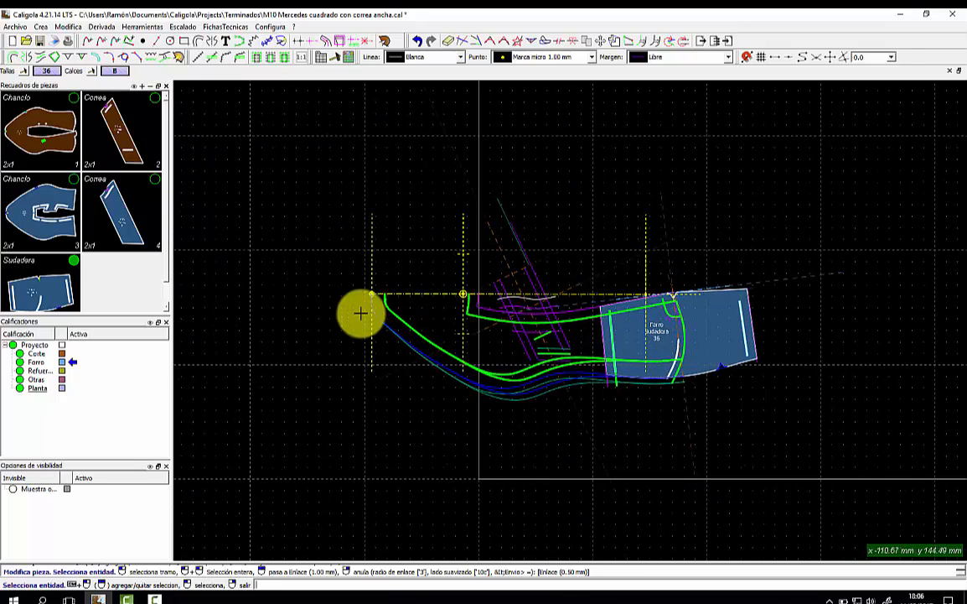
# Show the Chanclo, Correa and Sudadera pieces, leaving the blue Correa lining hidden.
pyautogui.click(61, 99)
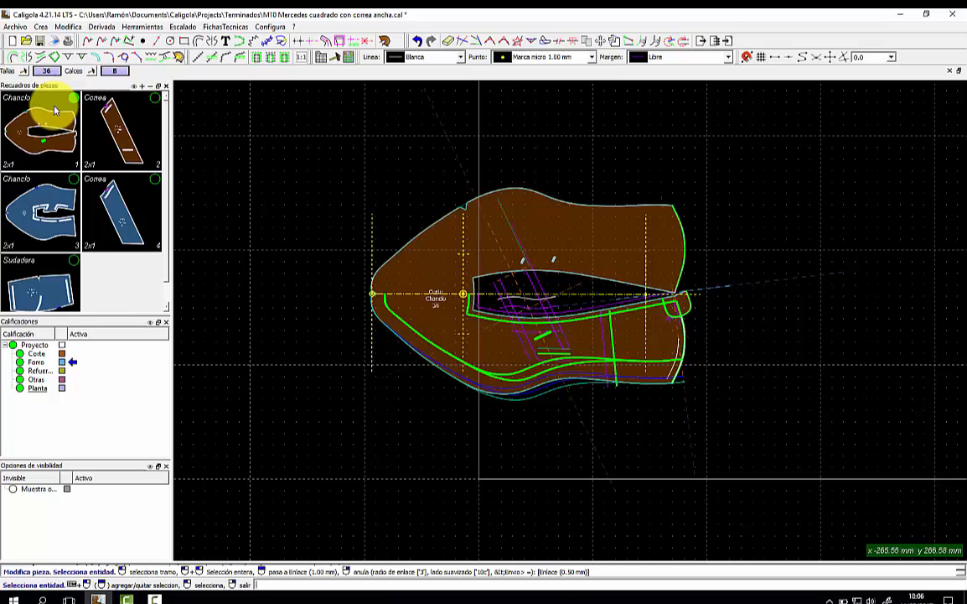
pyautogui.click(127, 115)
pyautogui.click(36, 186)
pyautogui.click(102, 194)
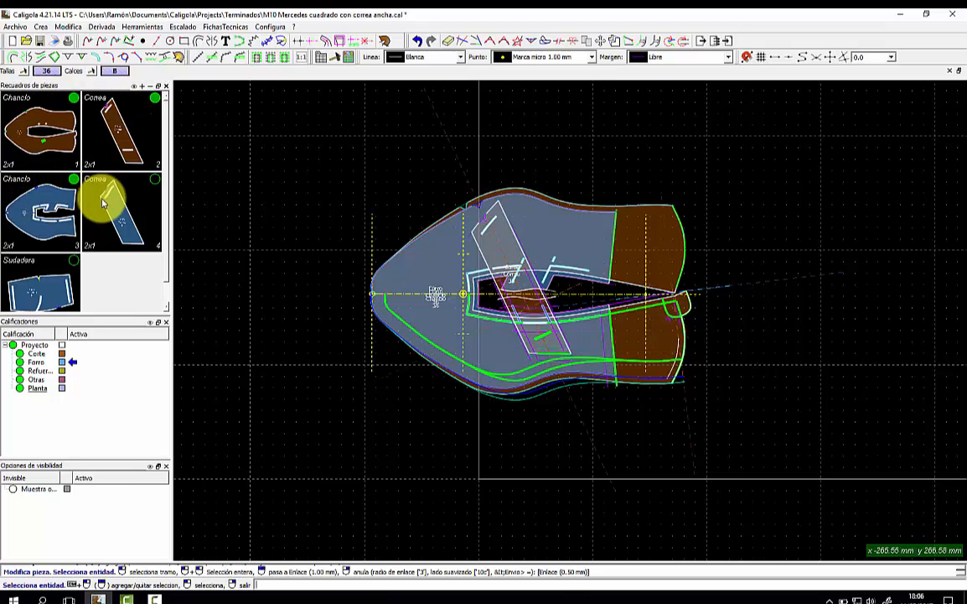
pyautogui.click(54, 265)
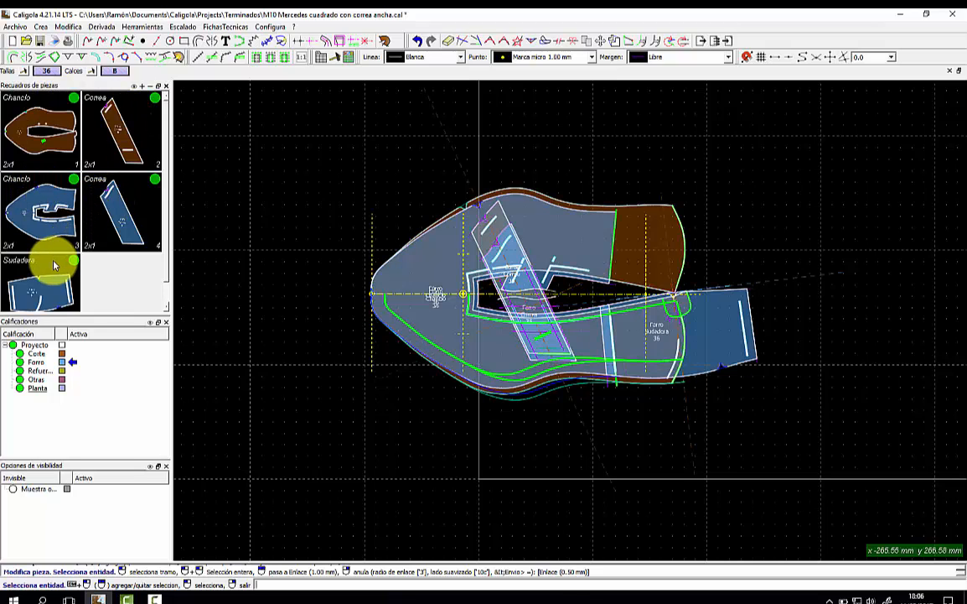
pyautogui.click(101, 217)
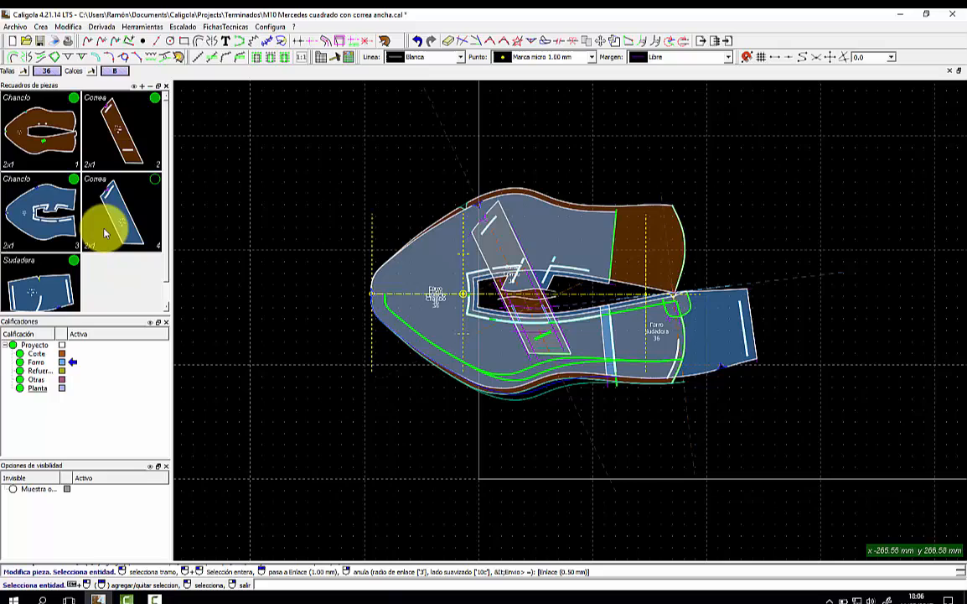
# Display the background photo and hide the brown Chanclo, Correa and blue Chanclo pieces.
pyautogui.click(153, 31)
pyautogui.click(176, 173)
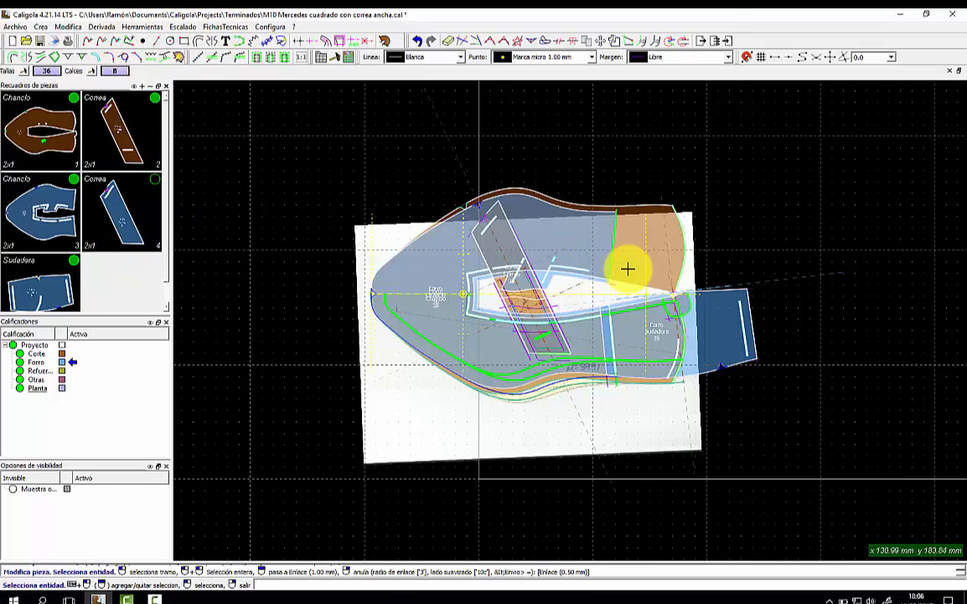
pyautogui.scroll(-3, 627, 269)
pyautogui.scroll(3, 599, 285)
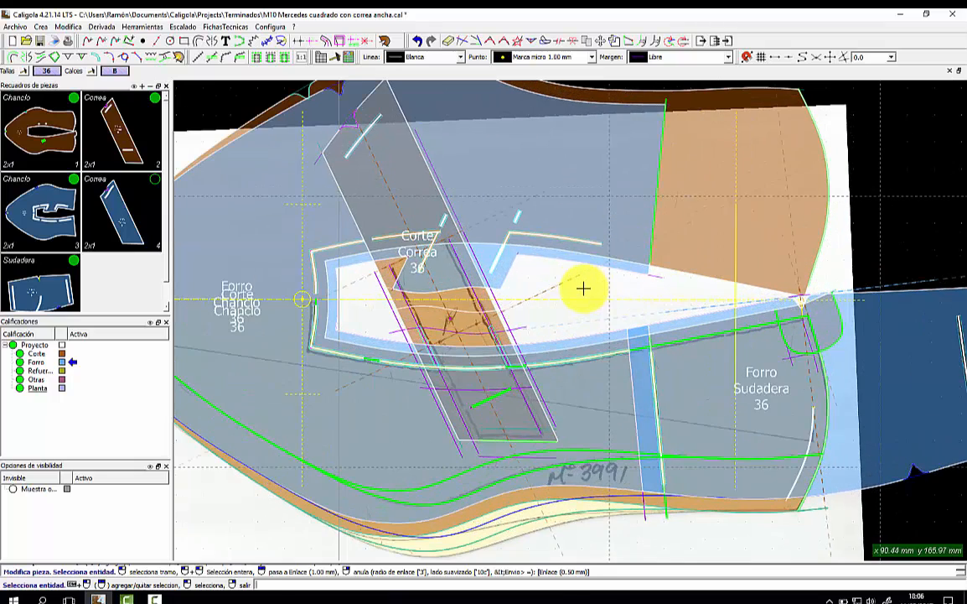
pyautogui.click(74, 99)
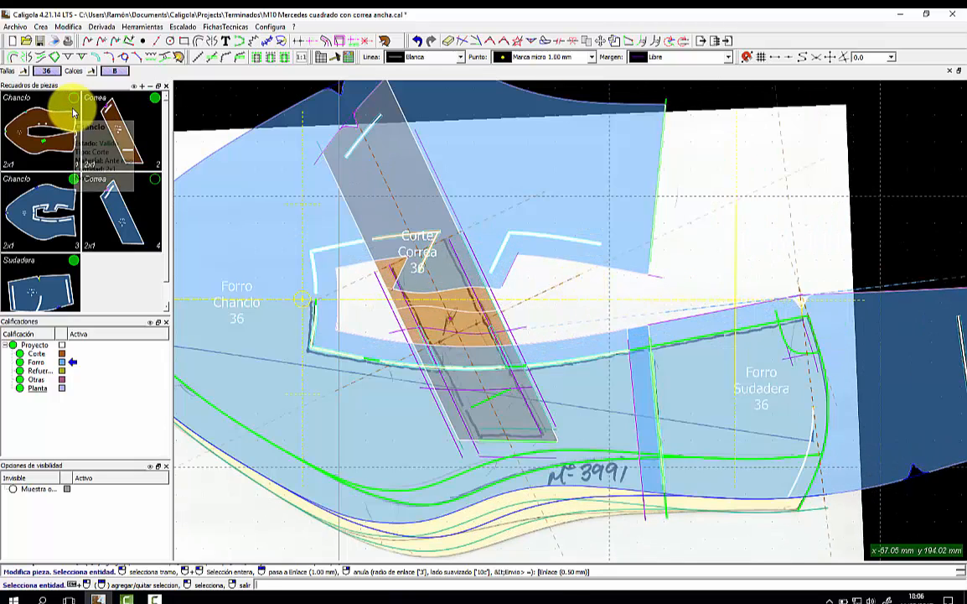
pyautogui.click(155, 99)
pyautogui.click(74, 179)
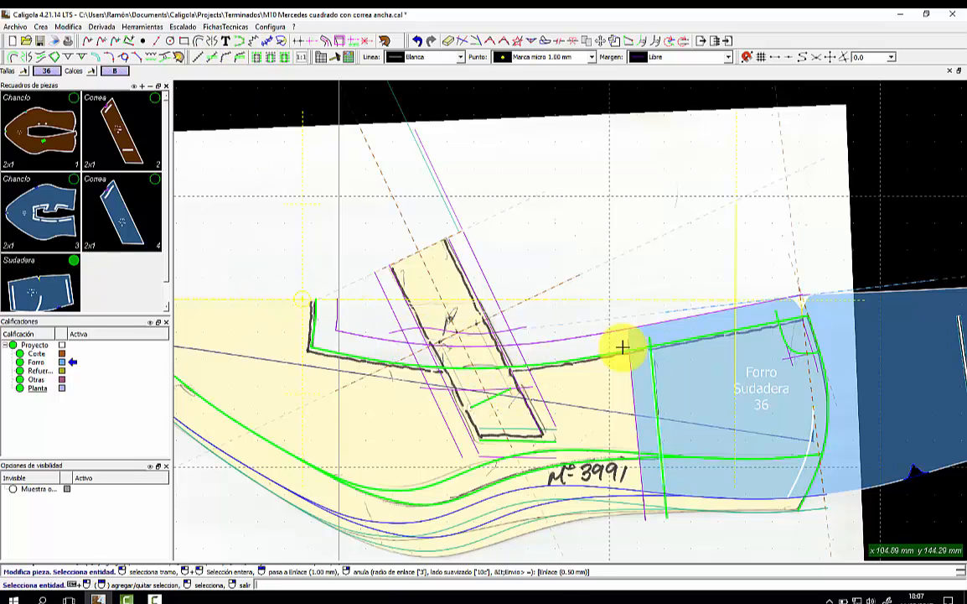
# Hide the Sudadera piece and add a free margin along a stretch of the strap line.
pyautogui.click(72, 260)
pyautogui.scroll(1, 425, 371)
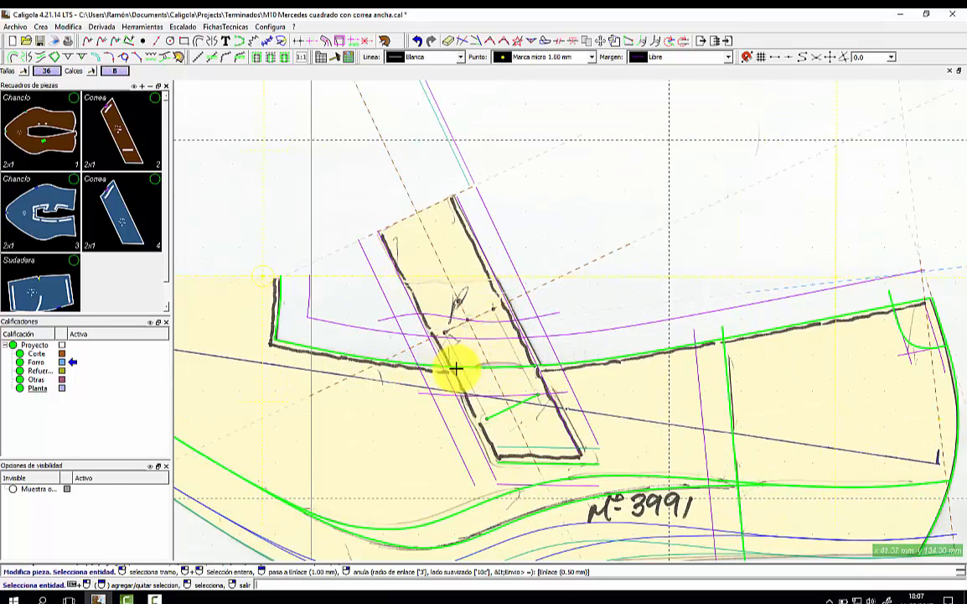
pyautogui.press('e')
pyautogui.click(688, 61)
pyautogui.click(676, 178)
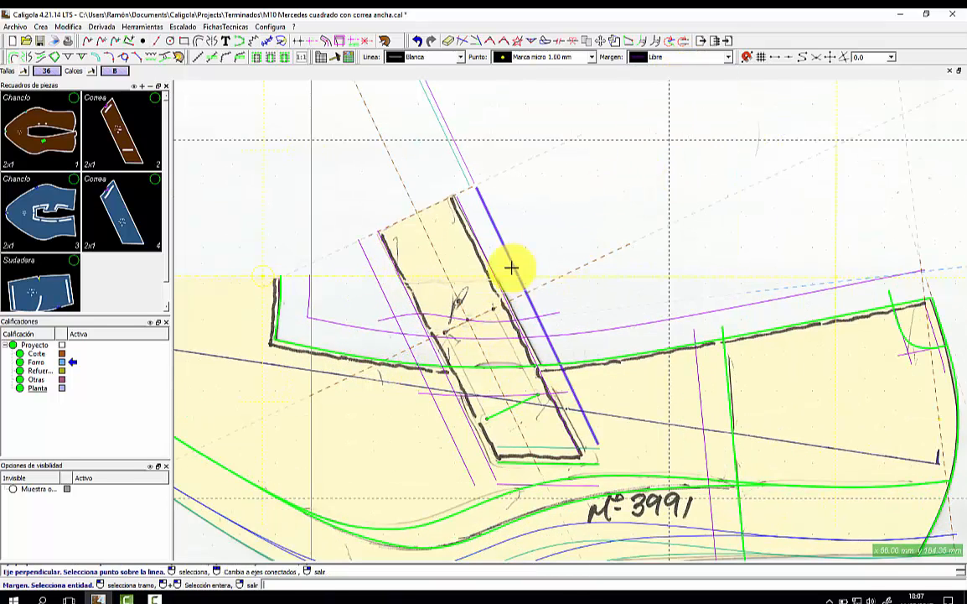
pyautogui.click(486, 359)
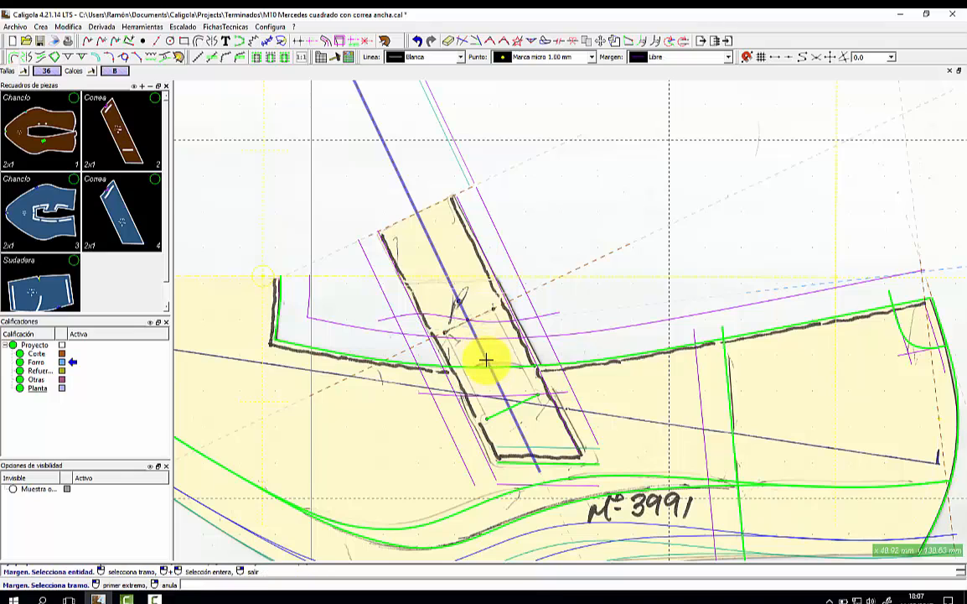
pyautogui.click(426, 340)
pyautogui.click(472, 425)
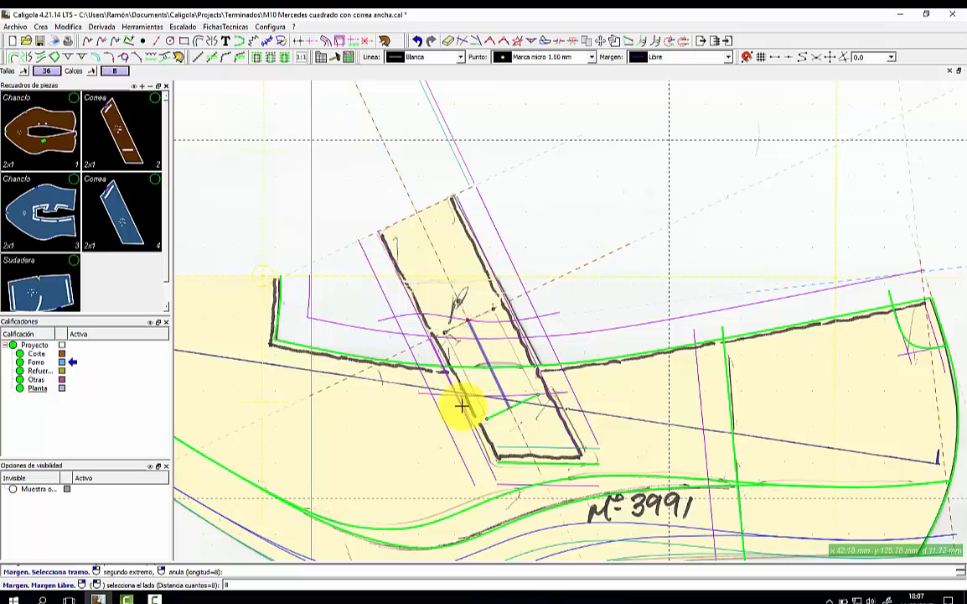
pyautogui.click(487, 357)
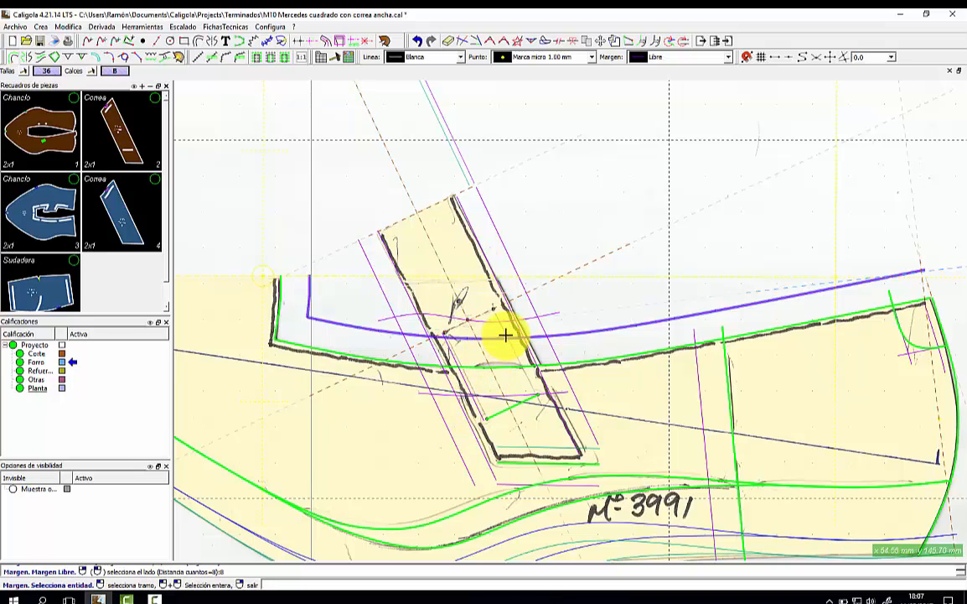
# Mark two endpoints on the strap's new margin line.
pyautogui.click(474, 334)
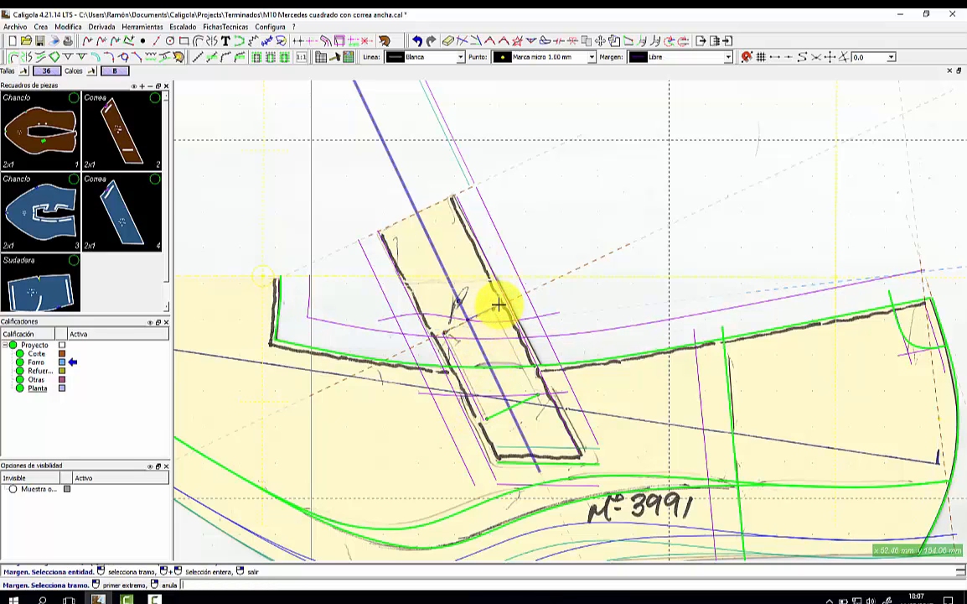
pyautogui.click(498, 304)
pyautogui.click(525, 384)
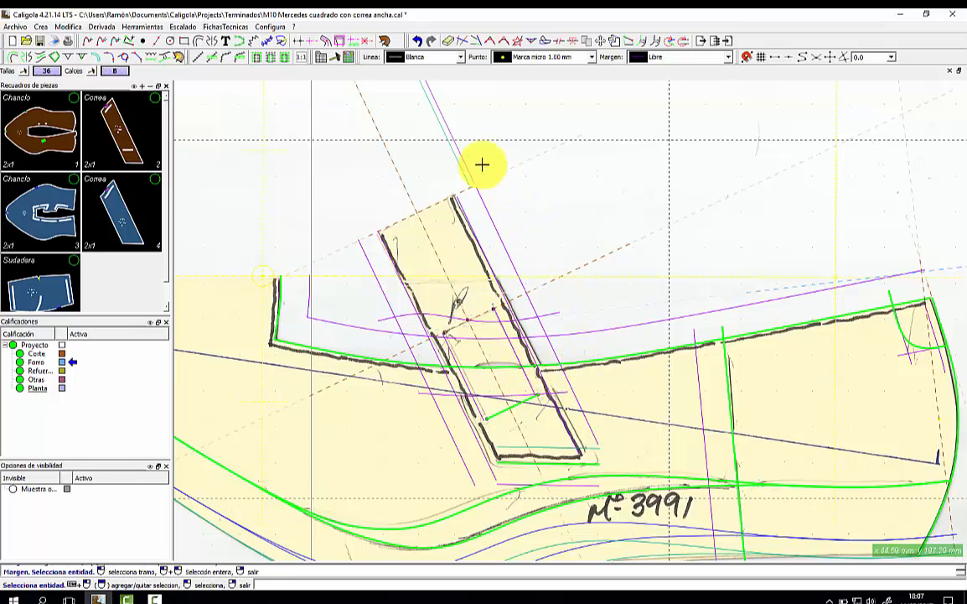
pyautogui.scroll(-2, 255, 115)
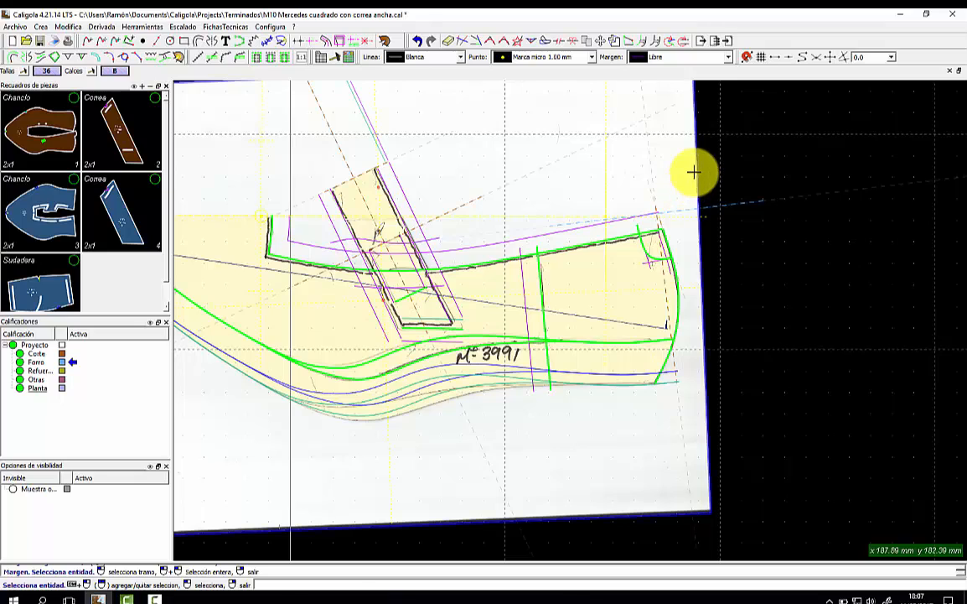
# Hide the background photo behind the pieces.
pyautogui.click(143, 28)
pyautogui.click(173, 145)
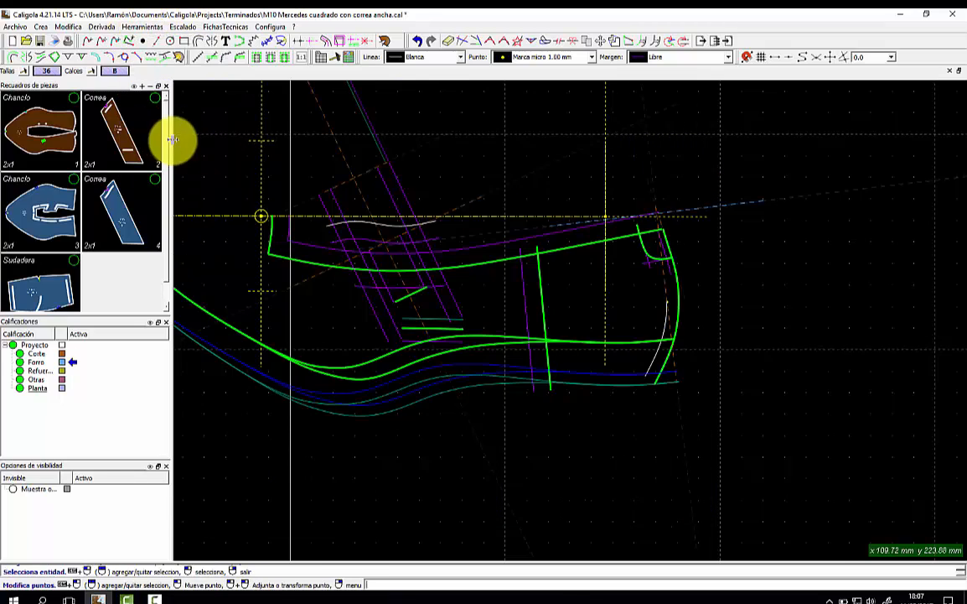
pyautogui.scroll(2, 357, 242)
pyautogui.scroll(2, 439, 265)
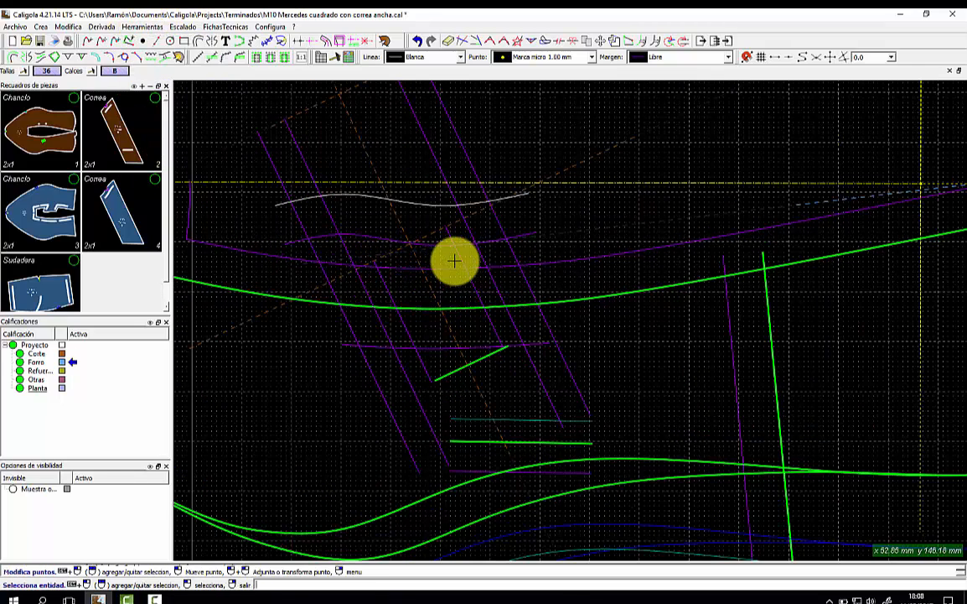
# Add a 12 mm Libre margin to the short interior segment and end the Margen command.
pyautogui.click(675, 59)
pyautogui.click(667, 175)
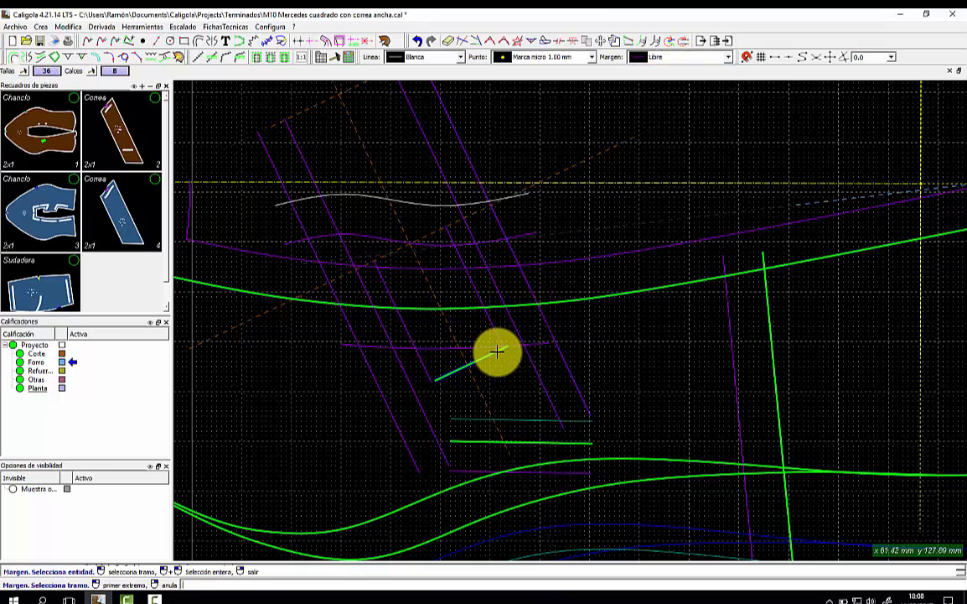
pyautogui.click(469, 410)
pyautogui.click(450, 421)
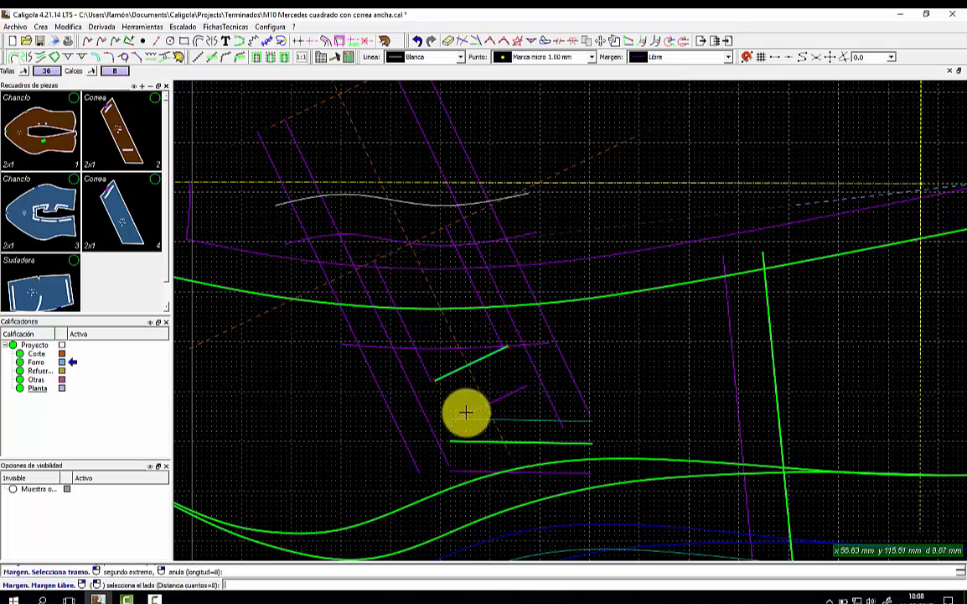
pyautogui.click(479, 419)
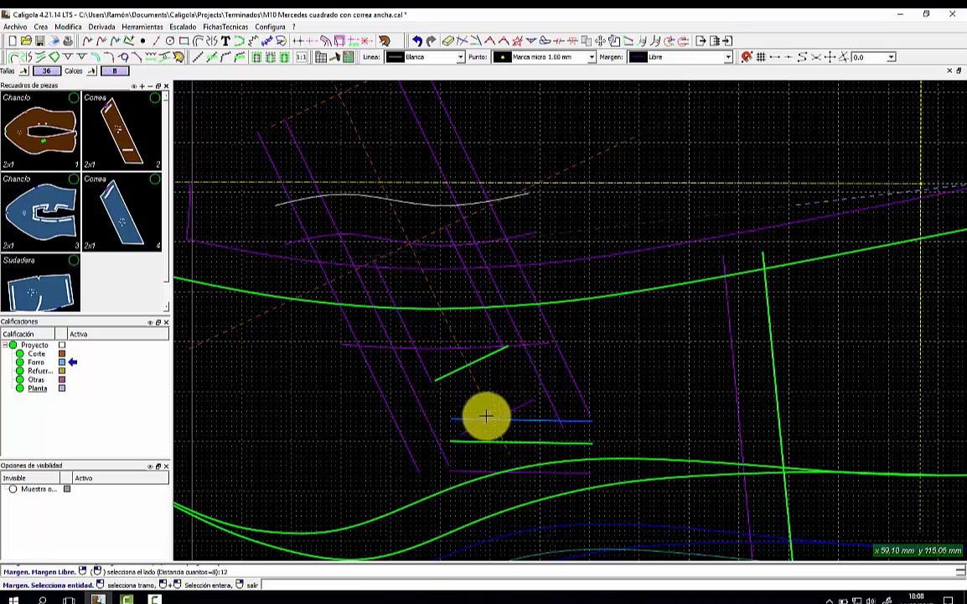
pyautogui.scroll(-2, 594, 371)
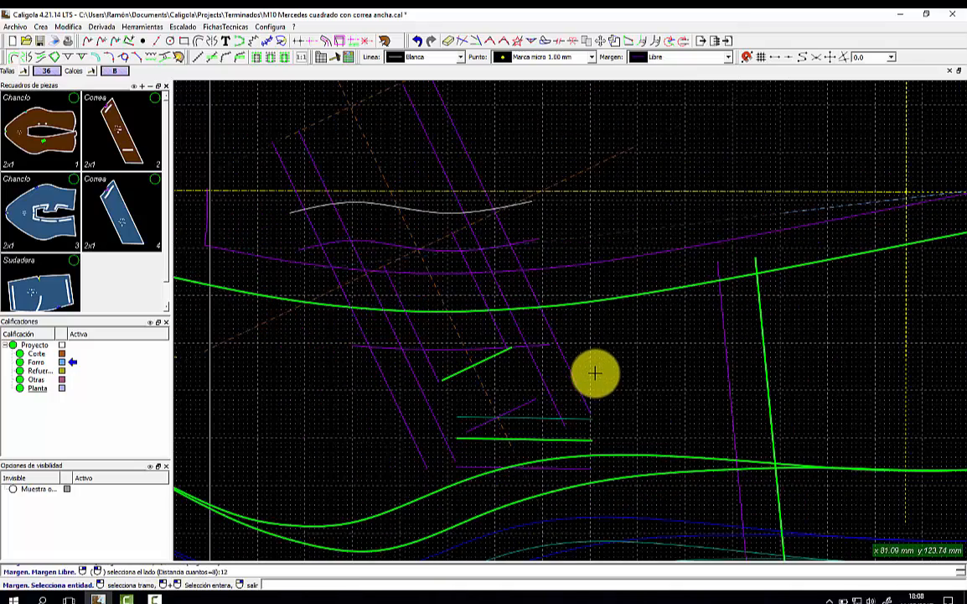
pyautogui.rightClick(605, 368)
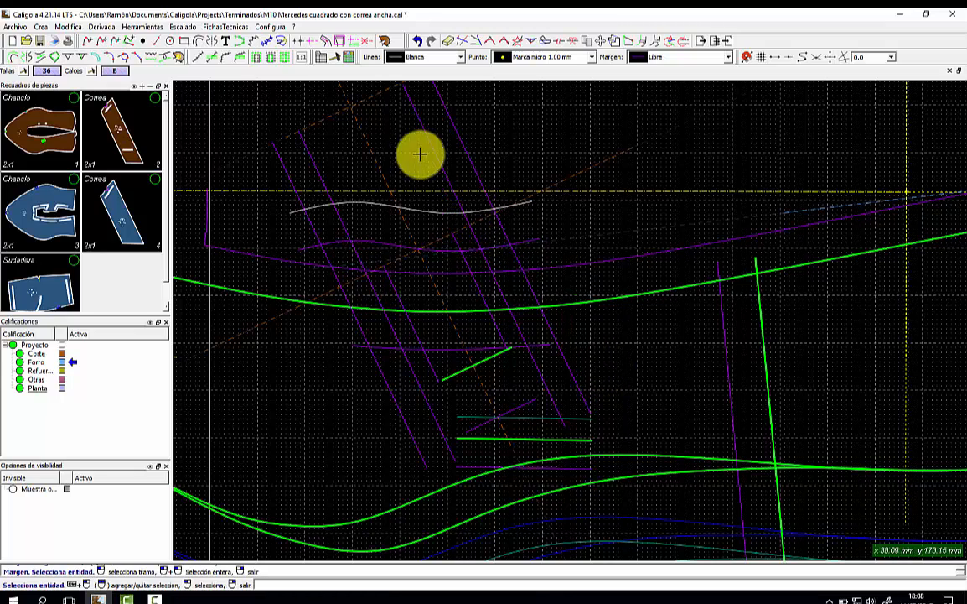
# Mirror the purple segment across the strap's diagonal axis with Simetría.
pyautogui.click(14, 57)
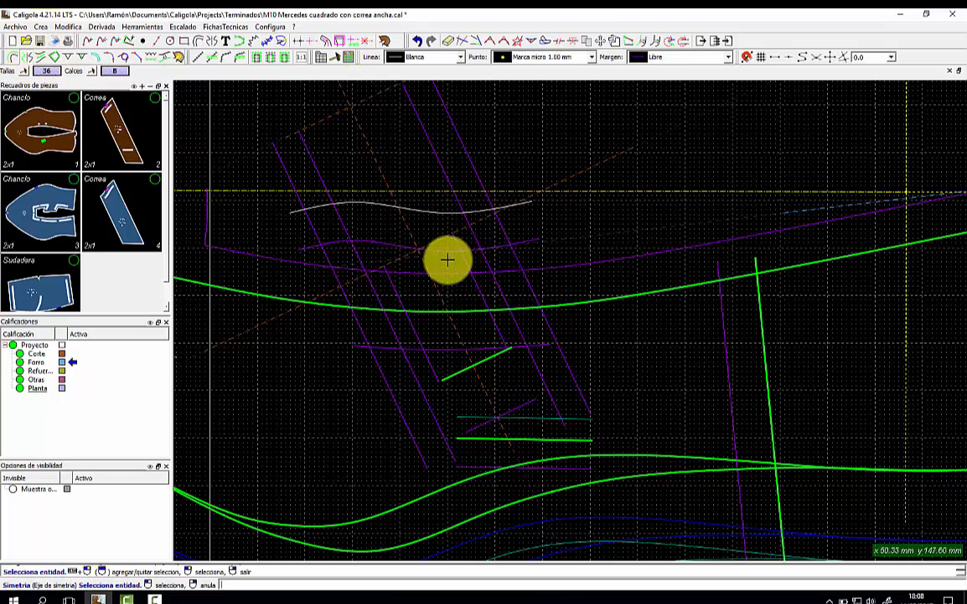
pyautogui.click(443, 239)
pyautogui.click(457, 243)
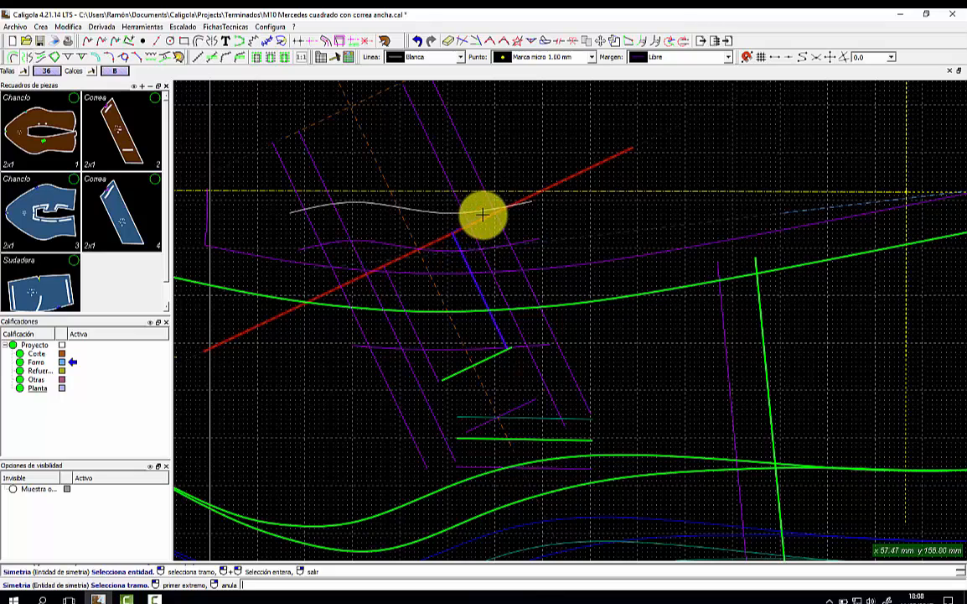
pyautogui.click(555, 364)
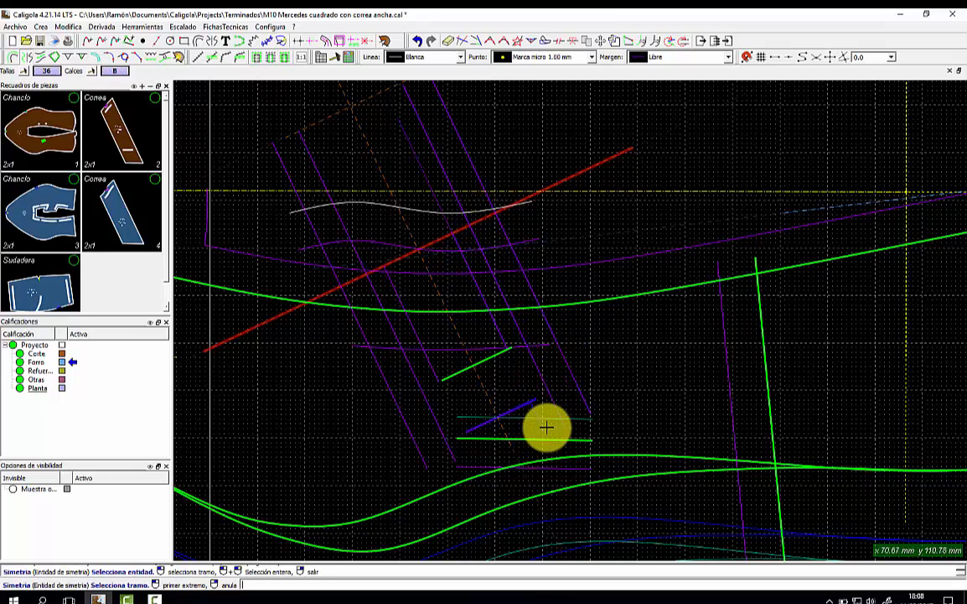
pyautogui.click(425, 389)
pyautogui.rightClick(434, 329)
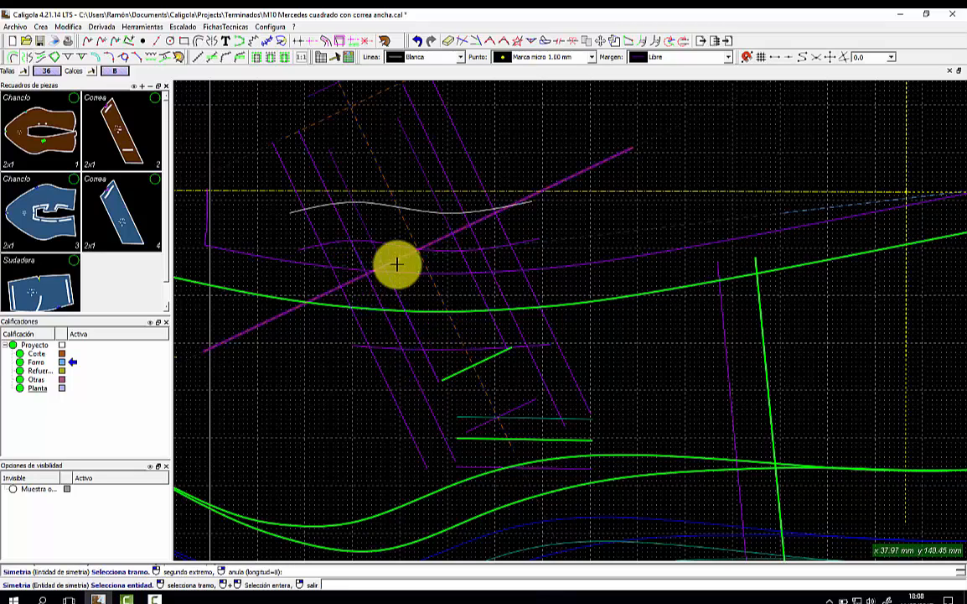
# Add a Marca slot on the short green line and mirror it across the diagonal axis.
pyautogui.click(96, 58)
pyautogui.click(451, 376)
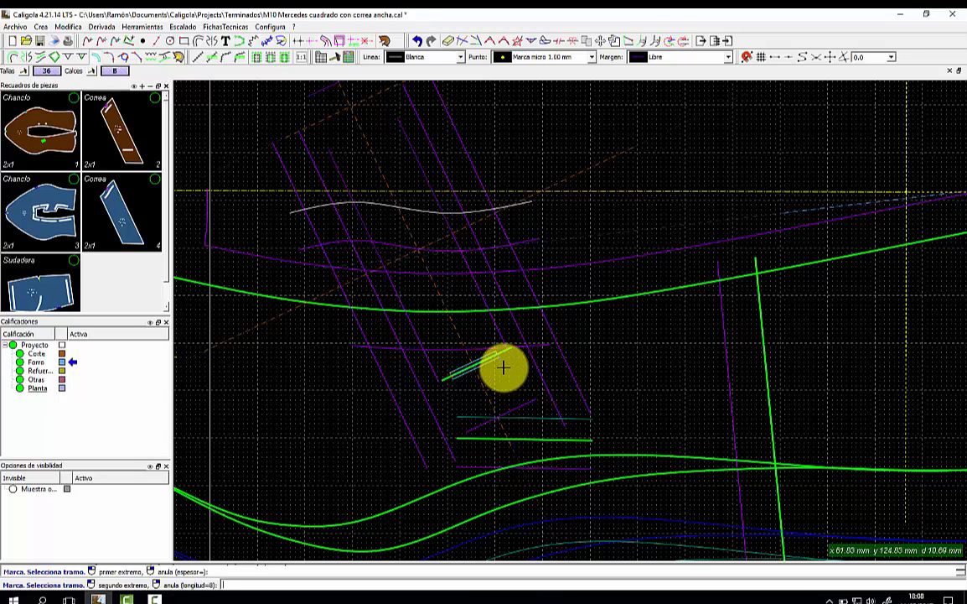
pyautogui.click(503, 366)
pyautogui.click(31, 57)
pyautogui.click(437, 227)
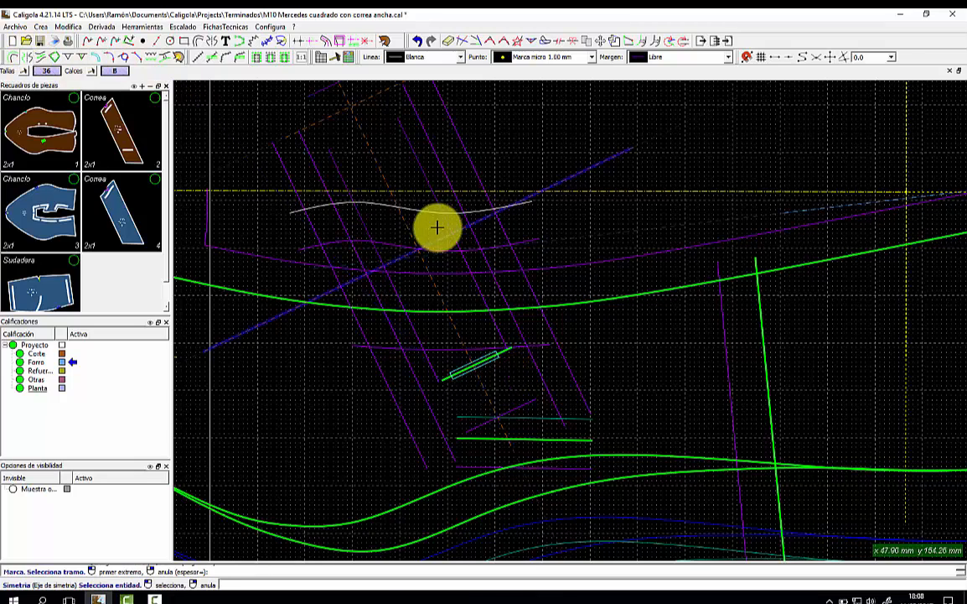
pyautogui.click(443, 236)
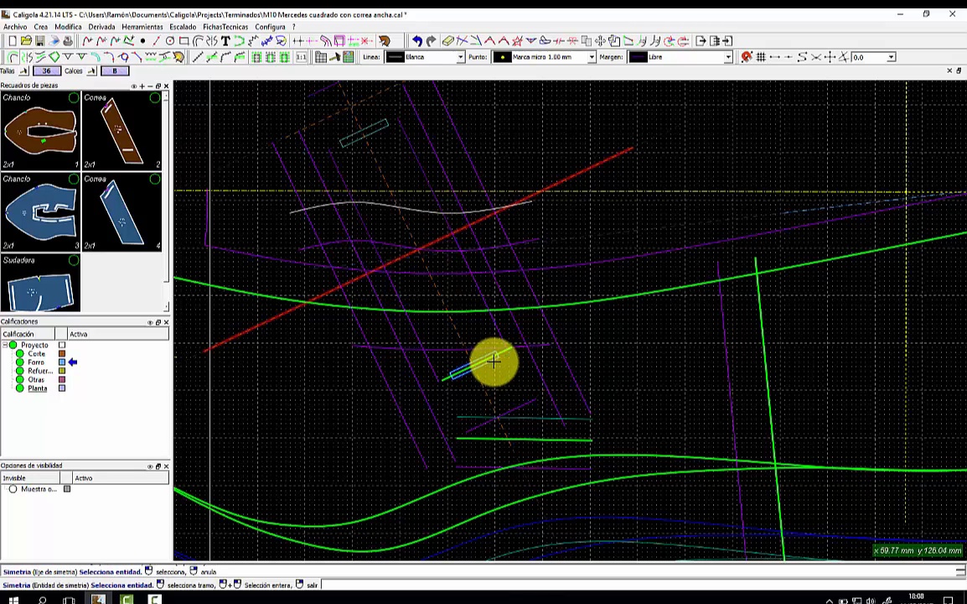
pyautogui.scroll(-2, 445, 293)
pyautogui.scroll(1, 445, 293)
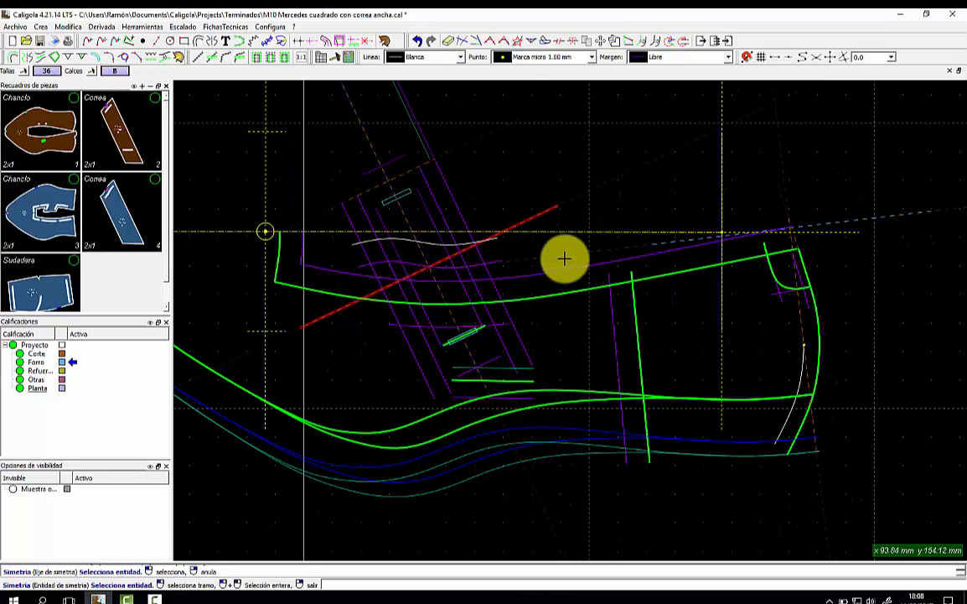
pyautogui.rightClick(578, 250)
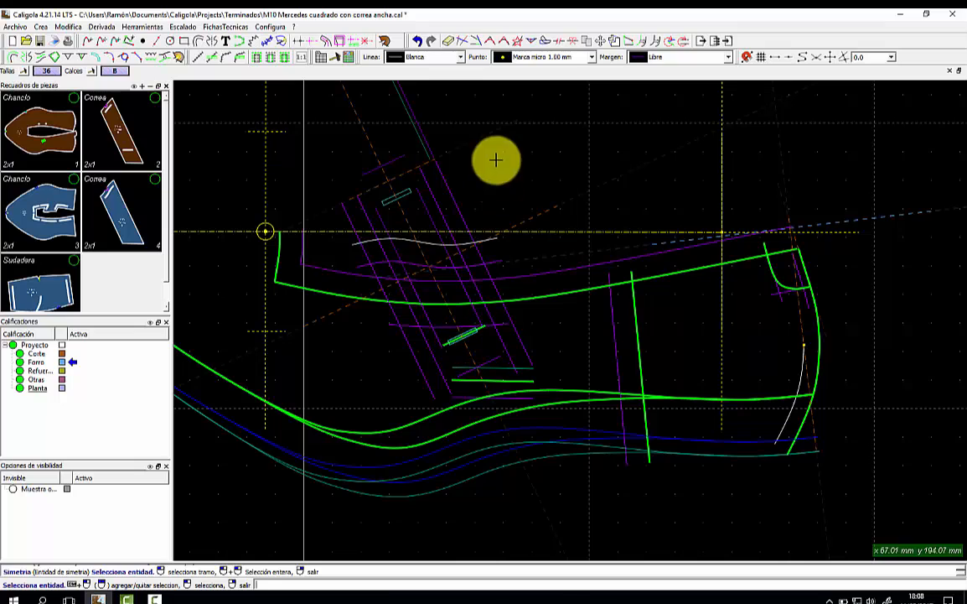
# Trace the strap outline with Crea pieza, including the mirrored line, and close it into a lining piece.
pyautogui.click(385, 41)
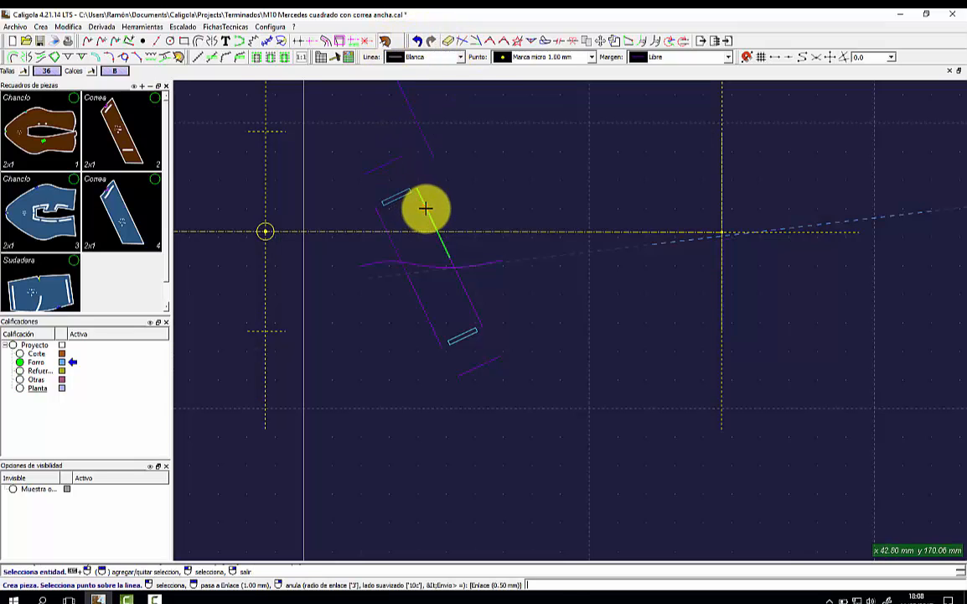
pyautogui.click(387, 164)
pyautogui.click(388, 231)
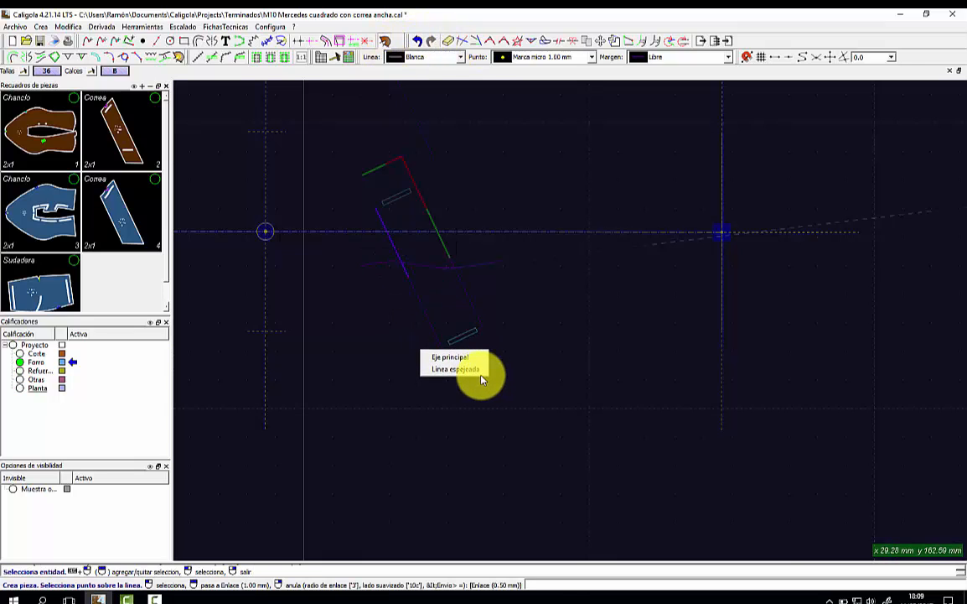
pyautogui.click(466, 369)
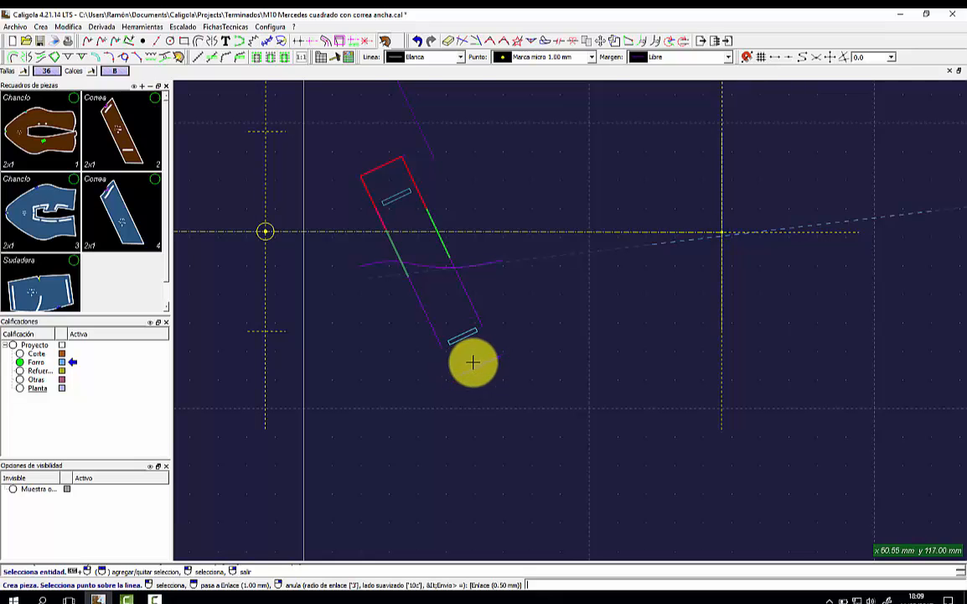
pyautogui.click(480, 363)
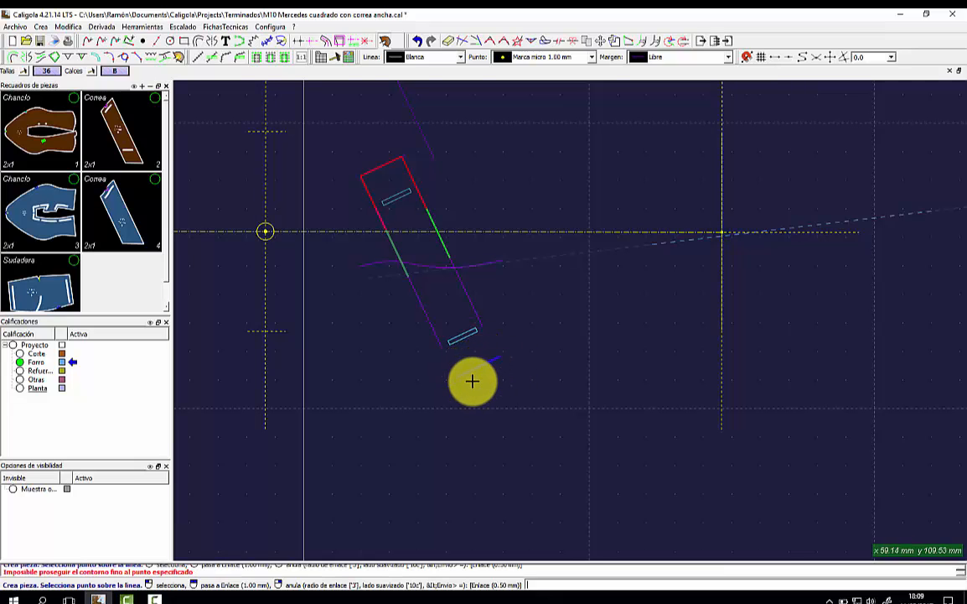
pyautogui.click(420, 305)
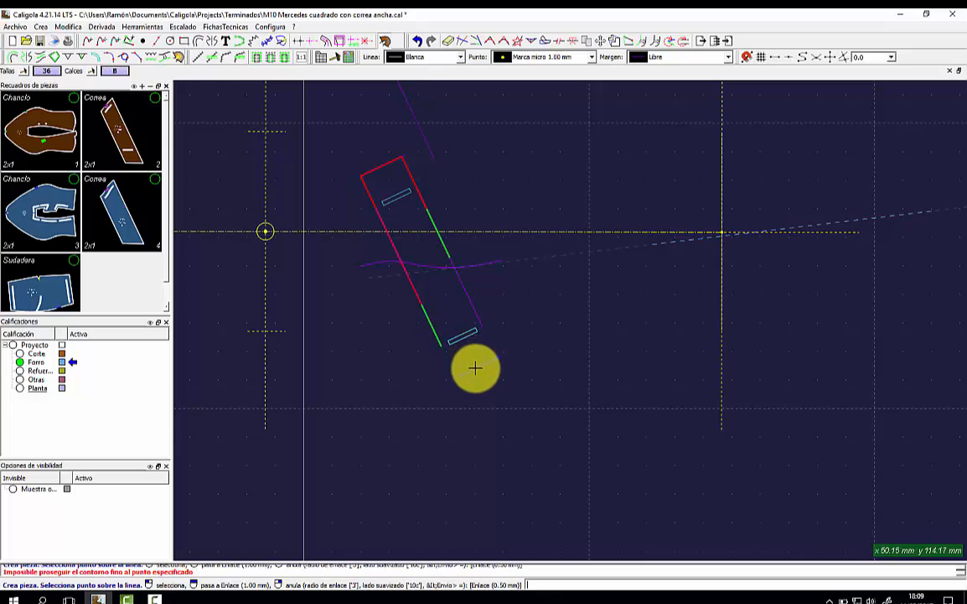
pyautogui.click(475, 314)
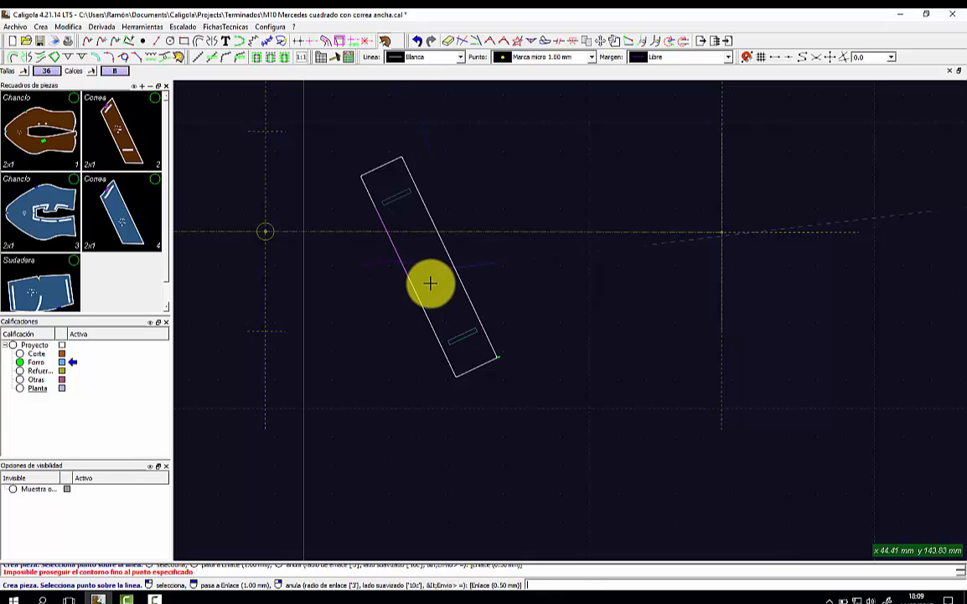
pyautogui.click(430, 283)
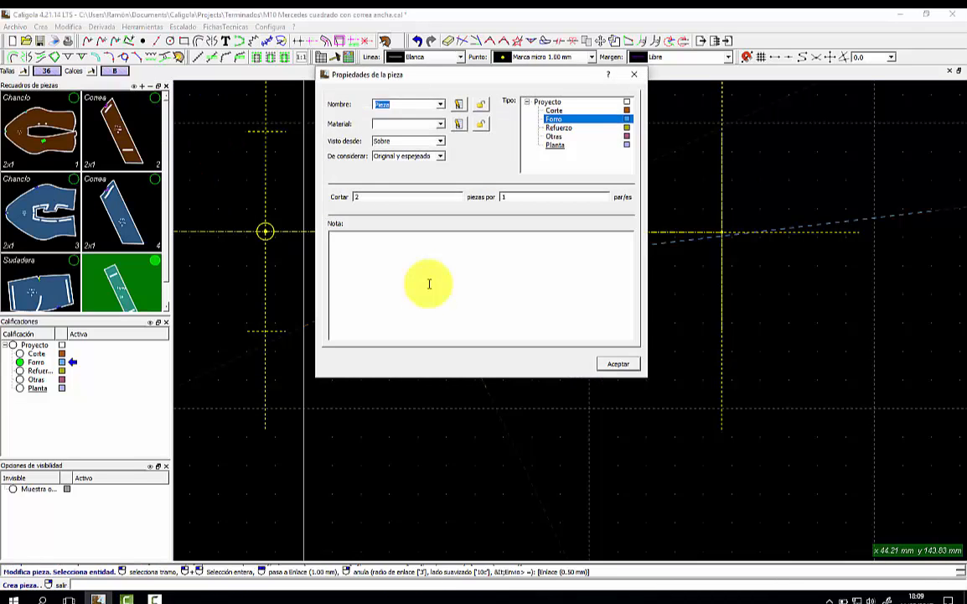
# Name the new piece Elástico, with type Otras and material Ante rojo.
pyautogui.click(439, 104)
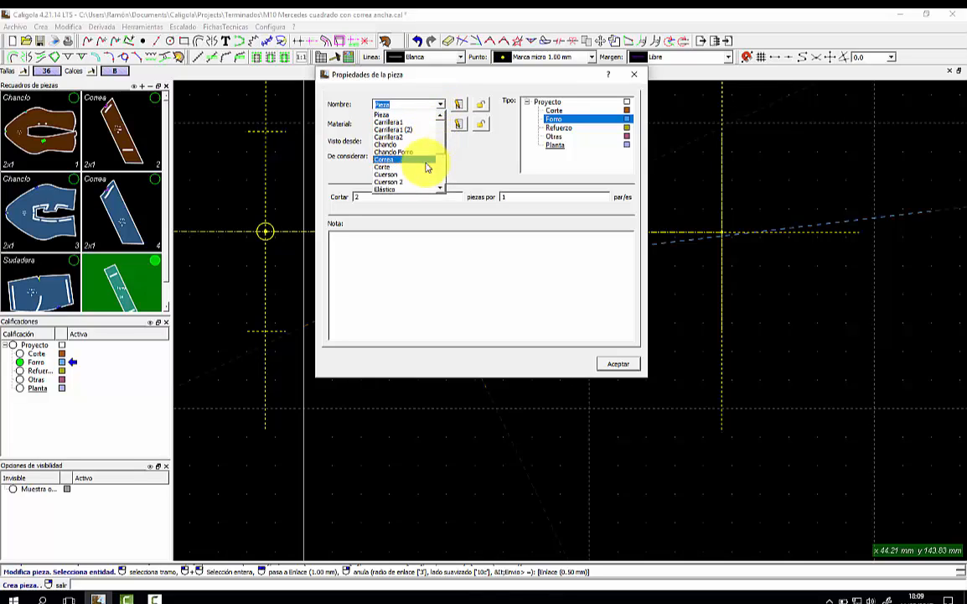
pyautogui.click(414, 189)
pyautogui.click(551, 138)
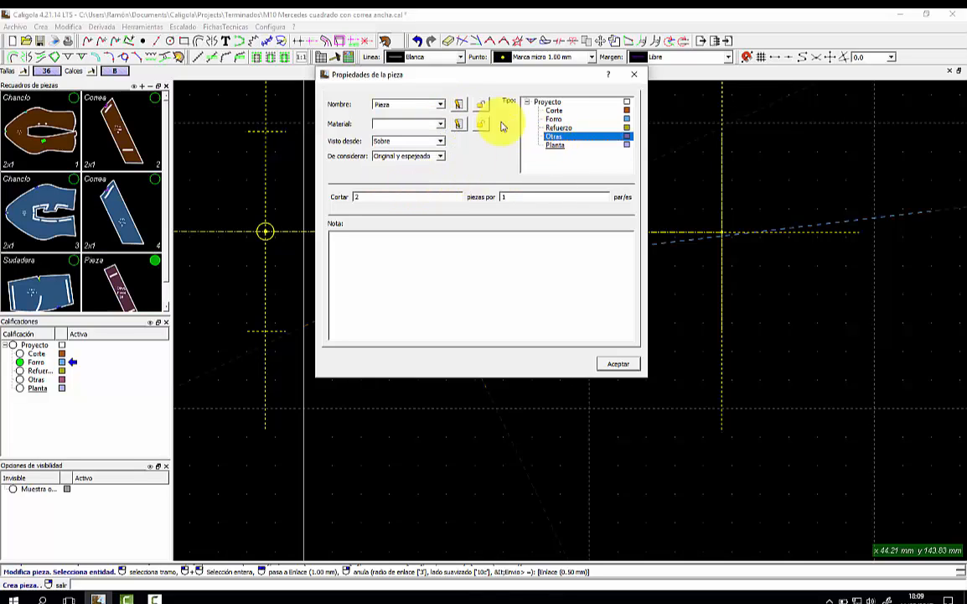
pyautogui.click(441, 105)
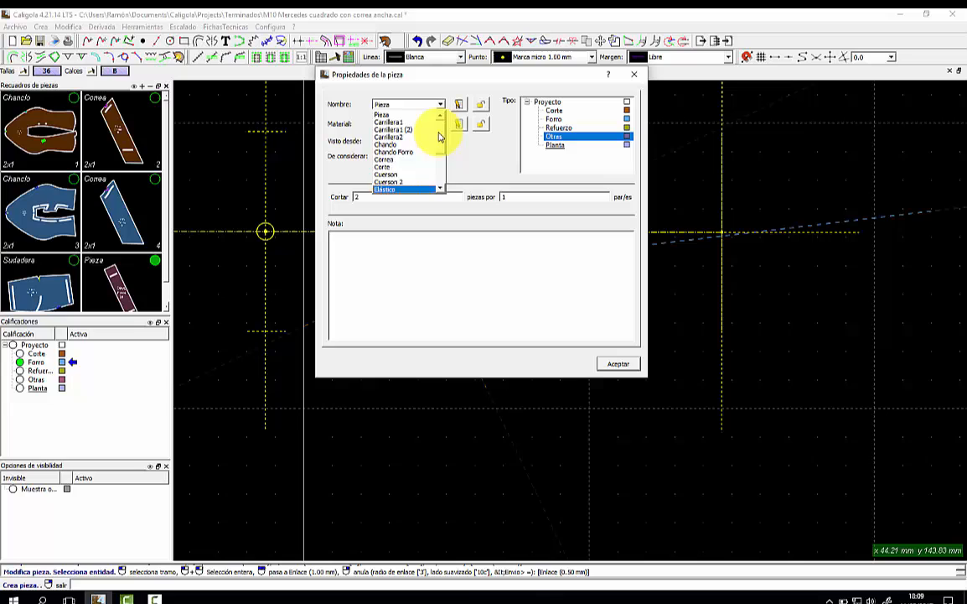
pyautogui.click(413, 190)
pyautogui.click(441, 124)
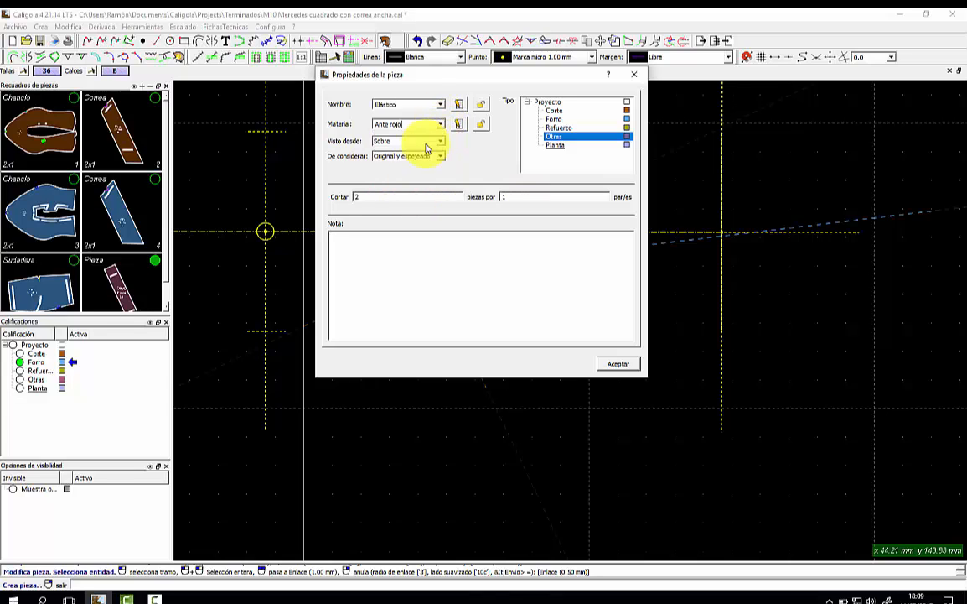
pyautogui.click(617, 363)
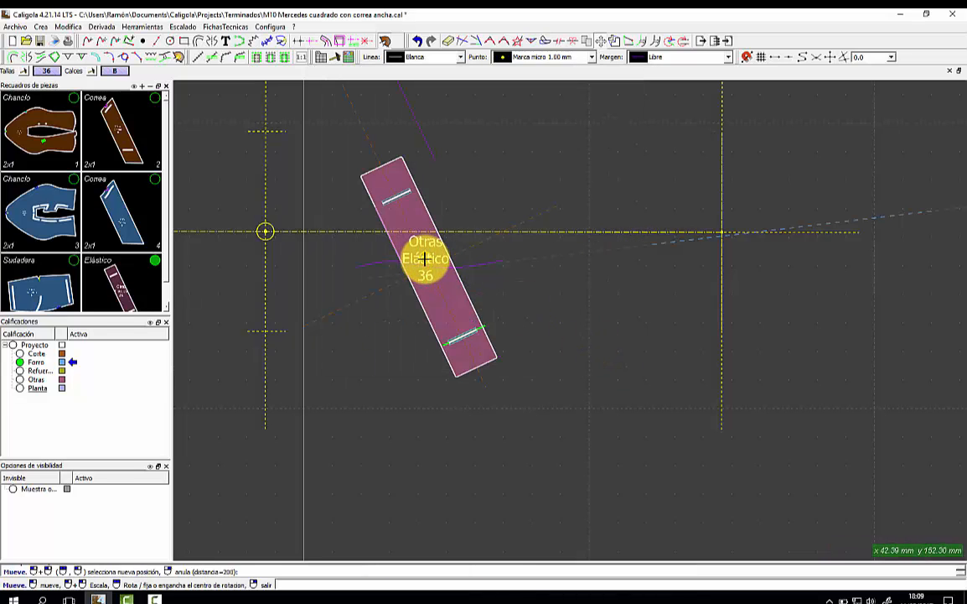
# Rotate the Otras Elástico 36 label to run lengthwise along the Elástico piece.
pyautogui.click(430, 267)
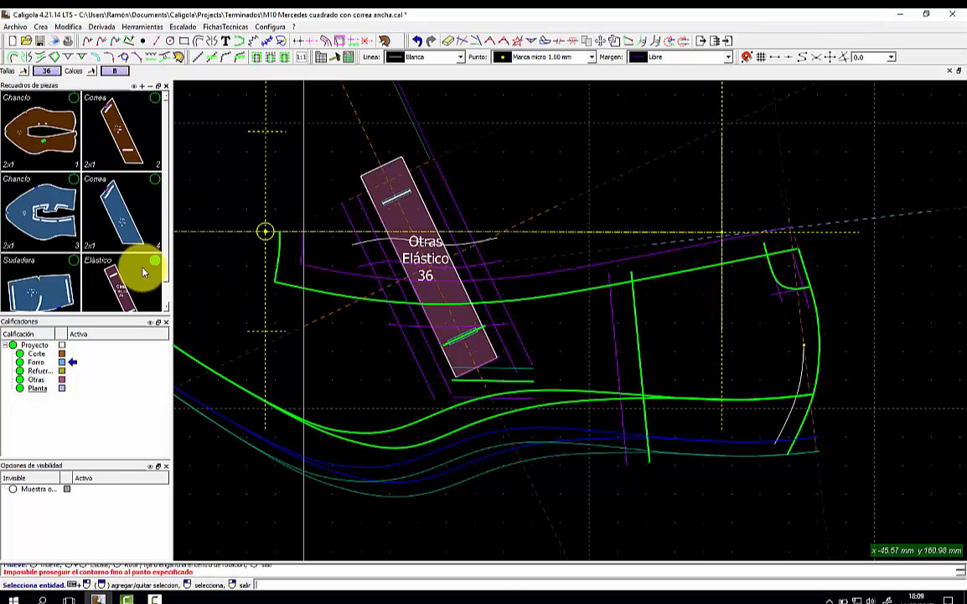
pyautogui.click(425, 265)
pyautogui.scroll(4, 444, 263)
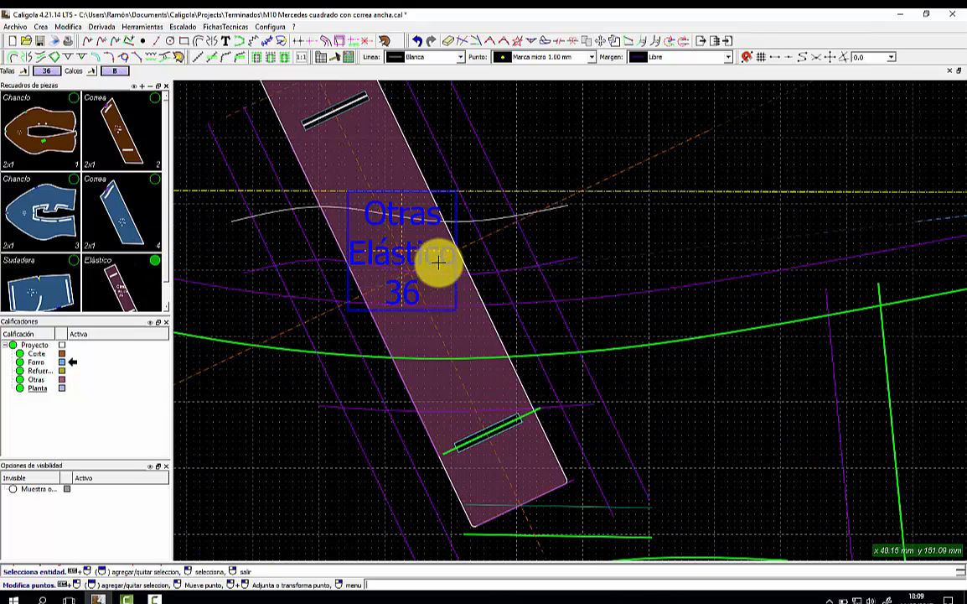
pyautogui.click(15, 344)
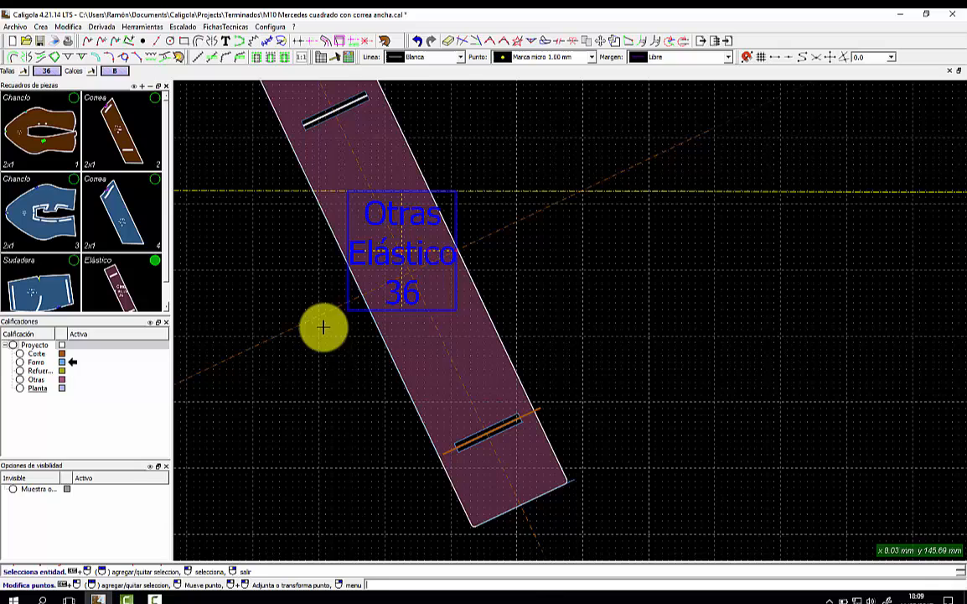
pyautogui.click(453, 250)
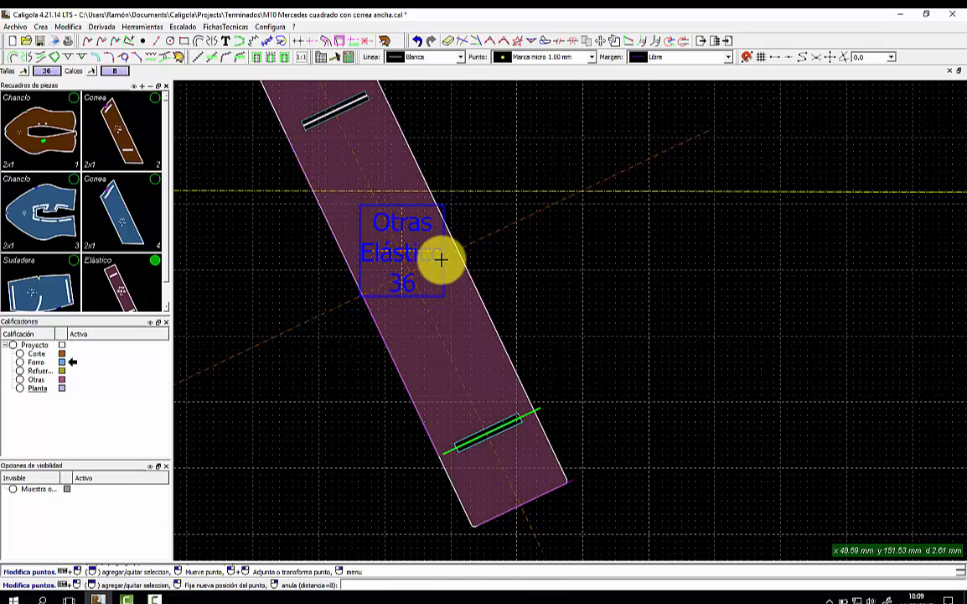
pyautogui.click(430, 253)
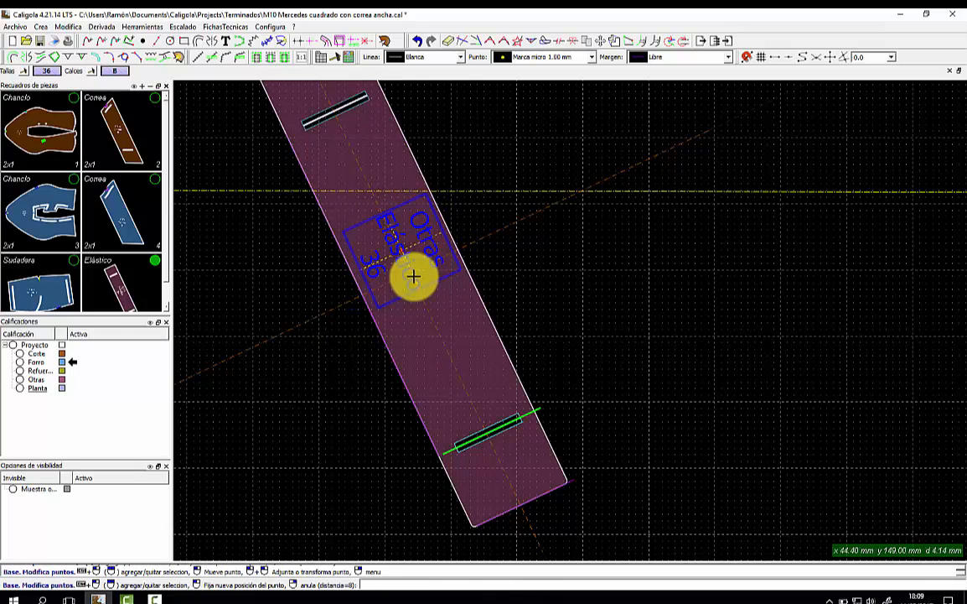
pyautogui.scroll(-3, 440, 320)
pyautogui.click(442, 322)
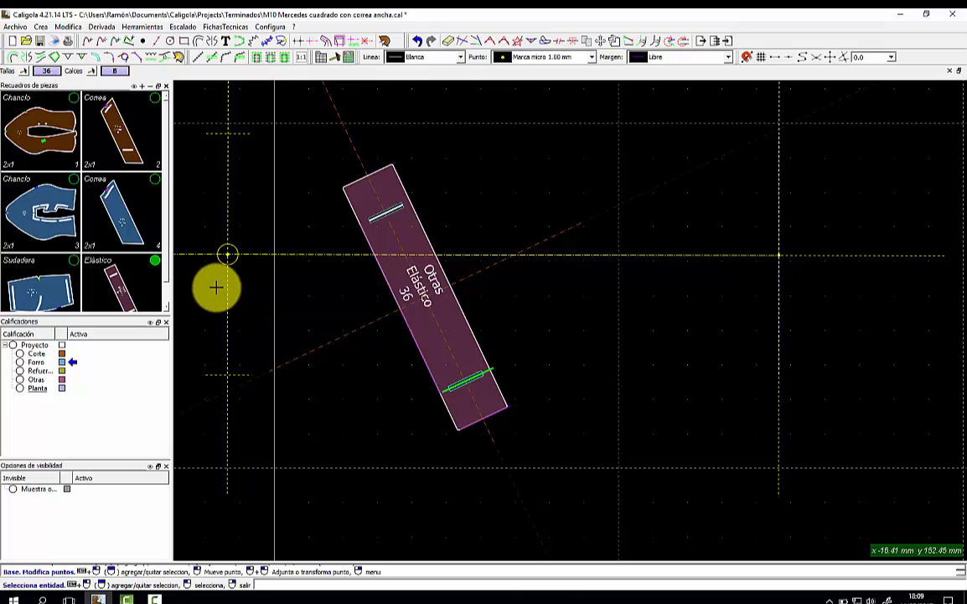
# Show all pattern lines again and hide the Elástico piece from the canvas.
pyautogui.click(14, 344)
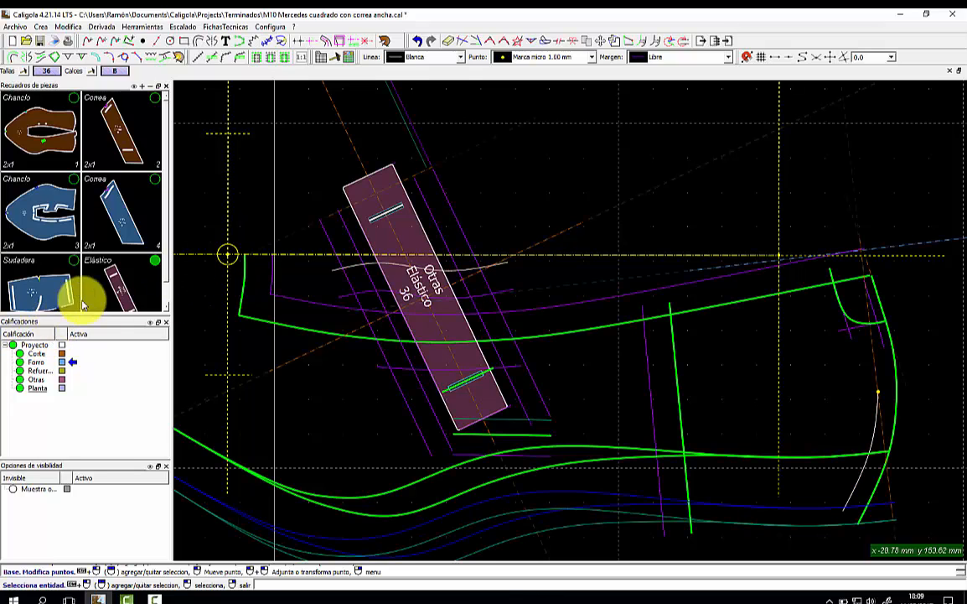
pyautogui.click(139, 271)
pyautogui.scroll(-6, 244, 296)
# In Escalado principal, set the minimum size to 35 and the maximum to 42.
pyautogui.scroll(1, 244, 296)
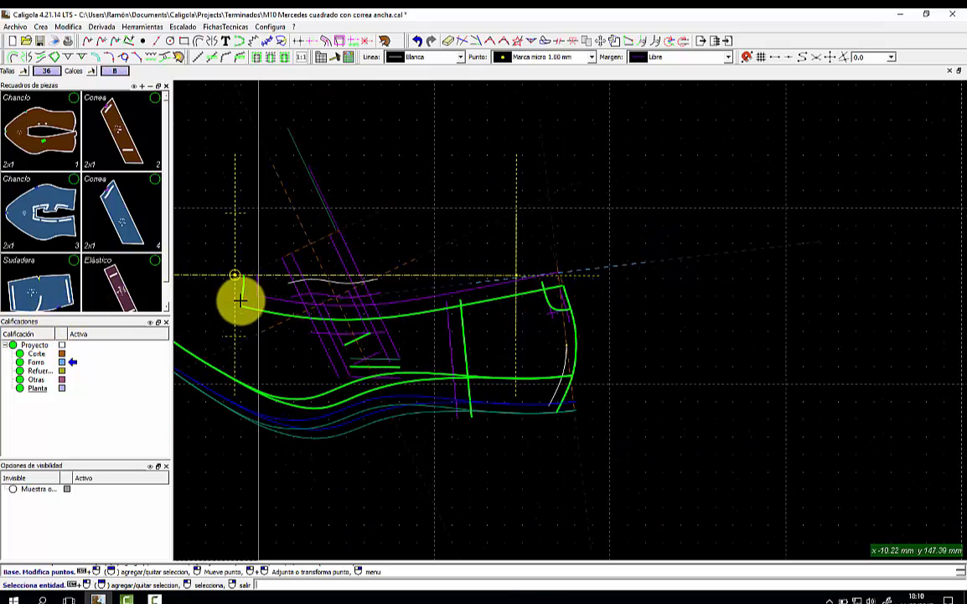
pyautogui.moveTo(240, 302); pyautogui.dragTo(375, 323, button='middle')
pyautogui.scroll(1, 377, 321)
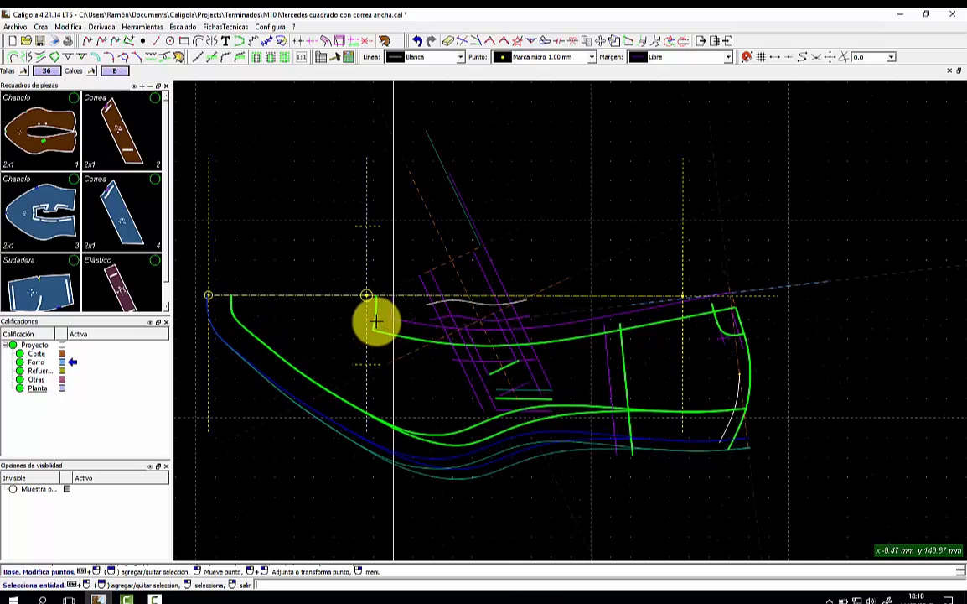
pyautogui.click(187, 31)
pyautogui.click(193, 44)
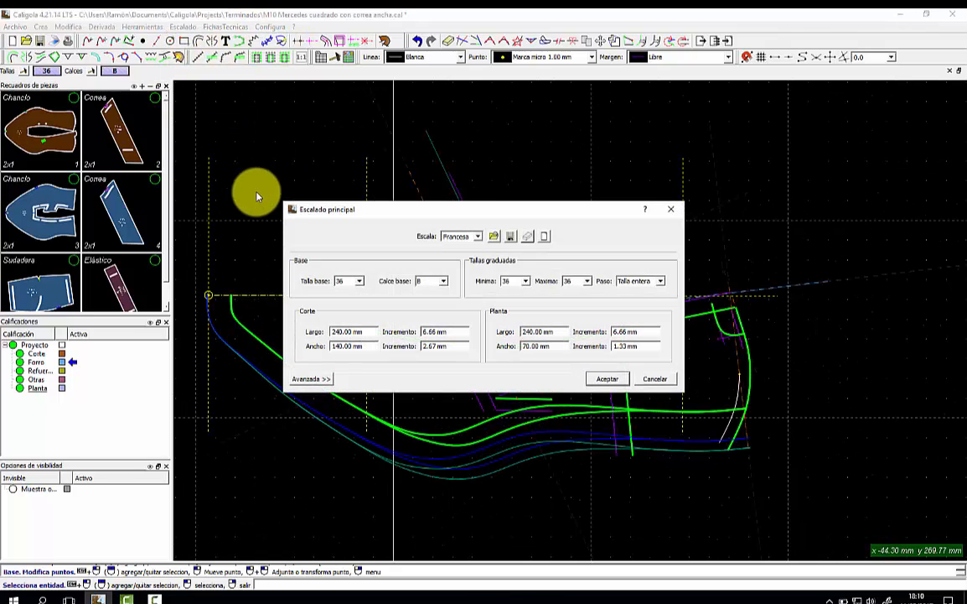
pyautogui.click(526, 281)
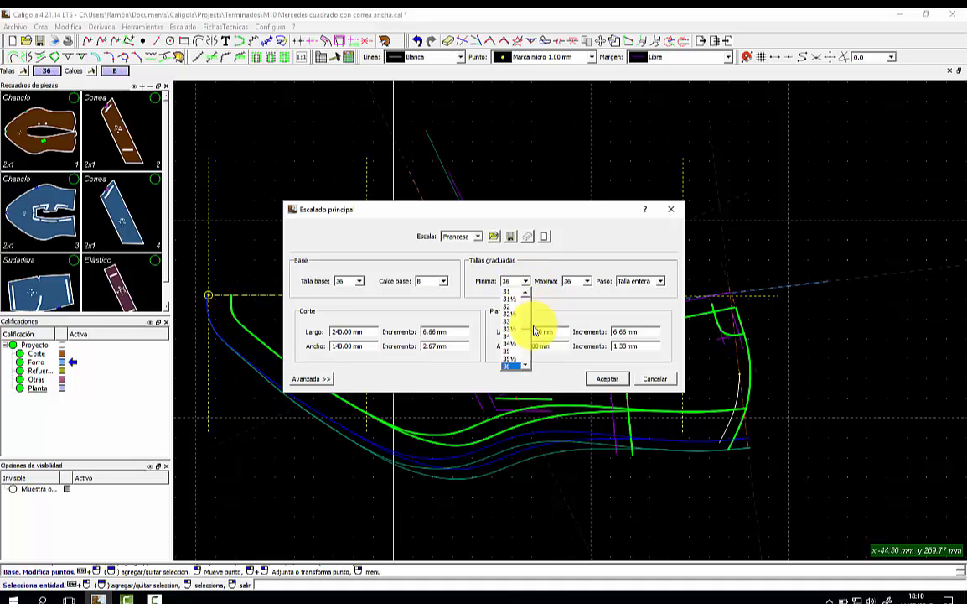
pyautogui.click(514, 352)
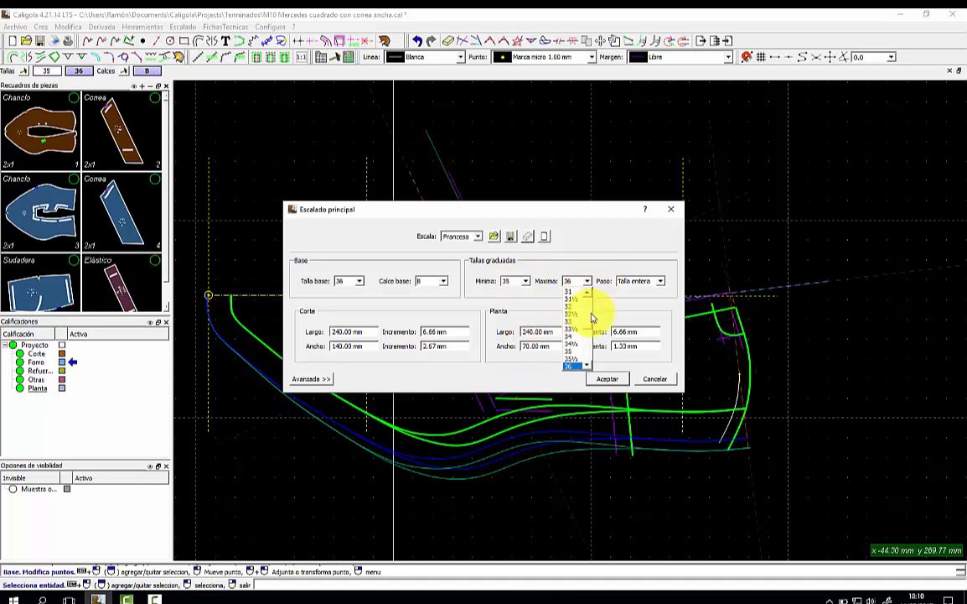
pyautogui.click(570, 367)
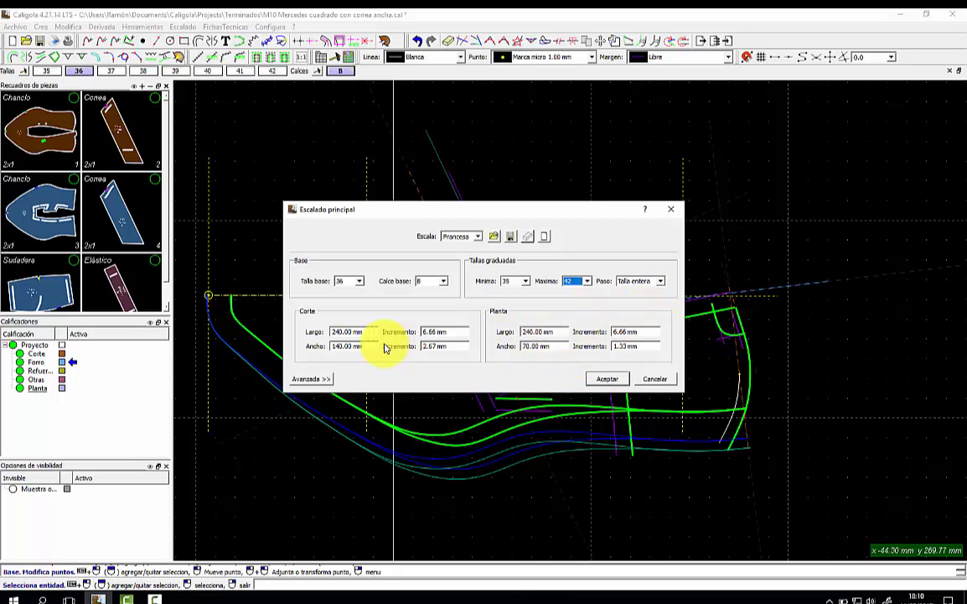
pyautogui.click(601, 380)
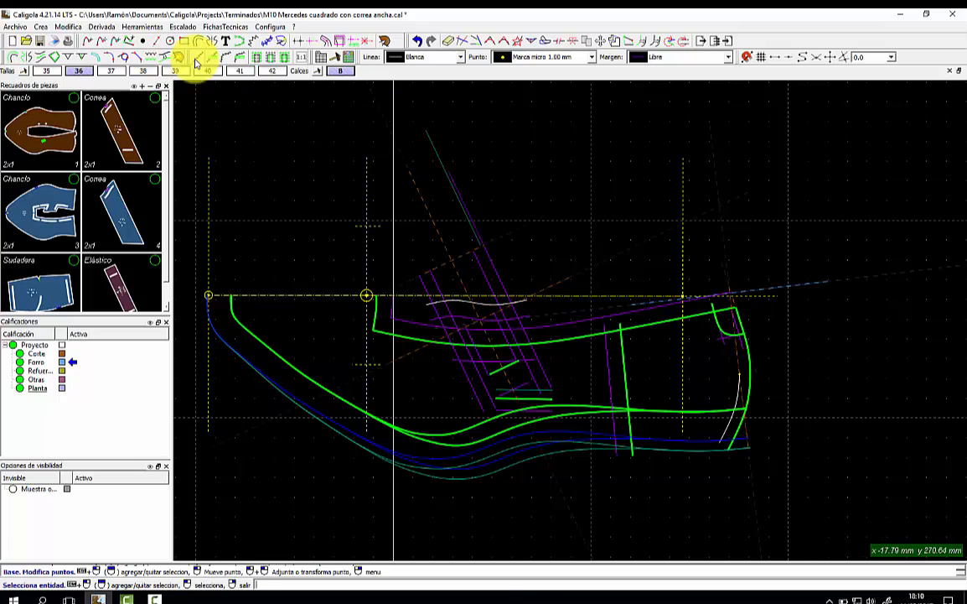
pyautogui.click(178, 56)
# Measure the pattern with Regla curva and change the Corte grading length from 240 to 267 mm.
pyautogui.click(233, 296)
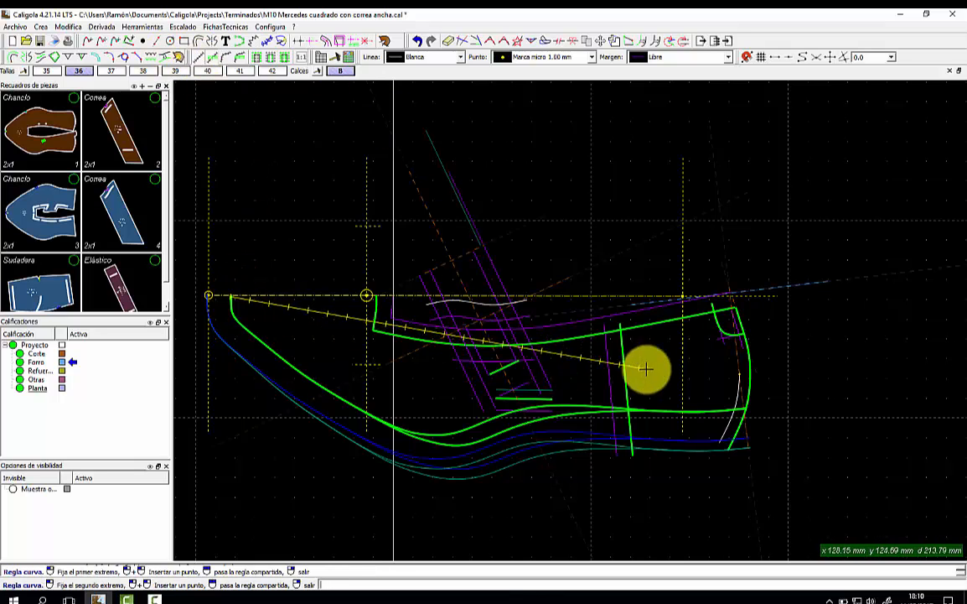
pyautogui.click(752, 376)
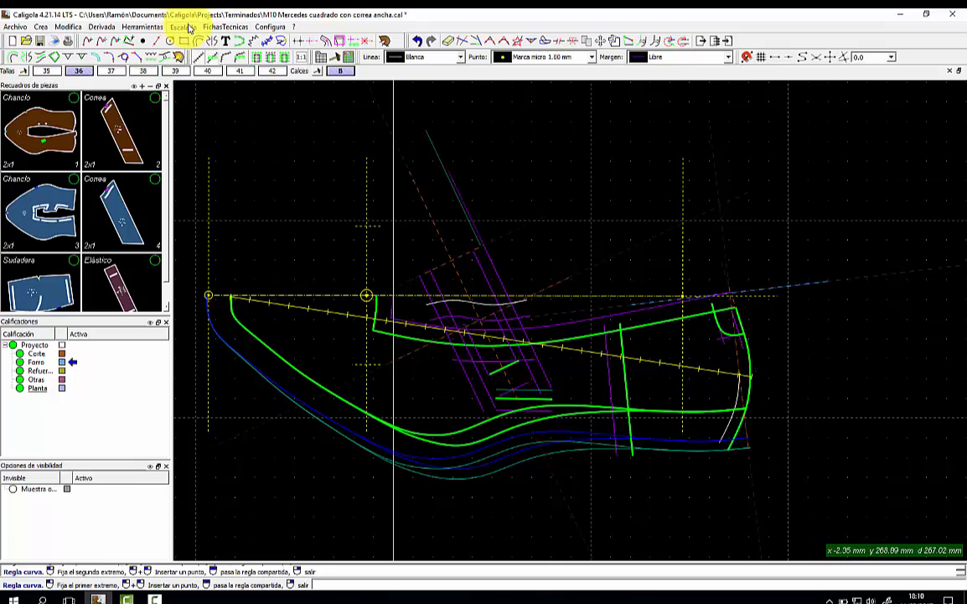
pyautogui.click(189, 28)
pyautogui.click(191, 44)
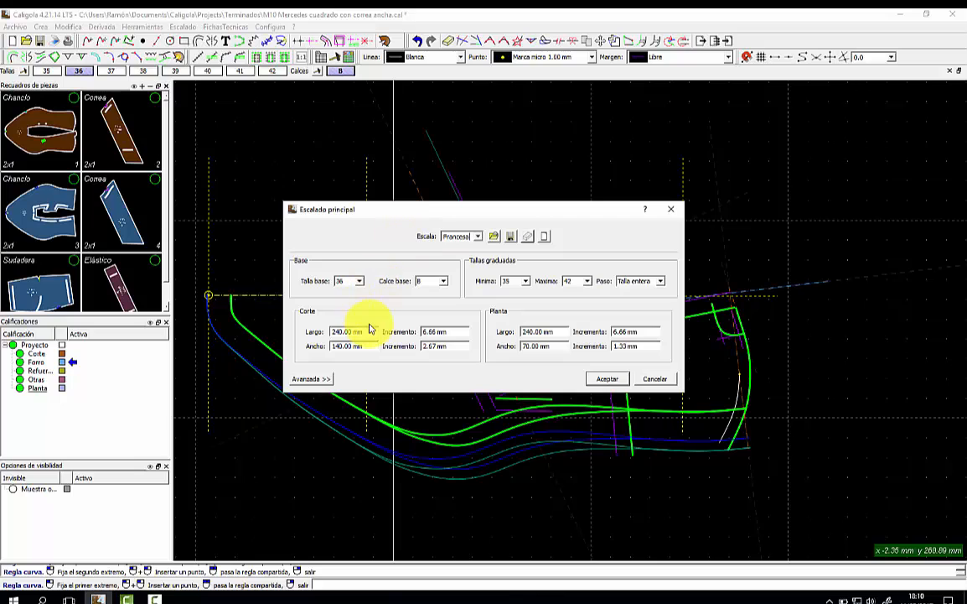
pyautogui.tripleClick(370, 329)
pyautogui.write('267')
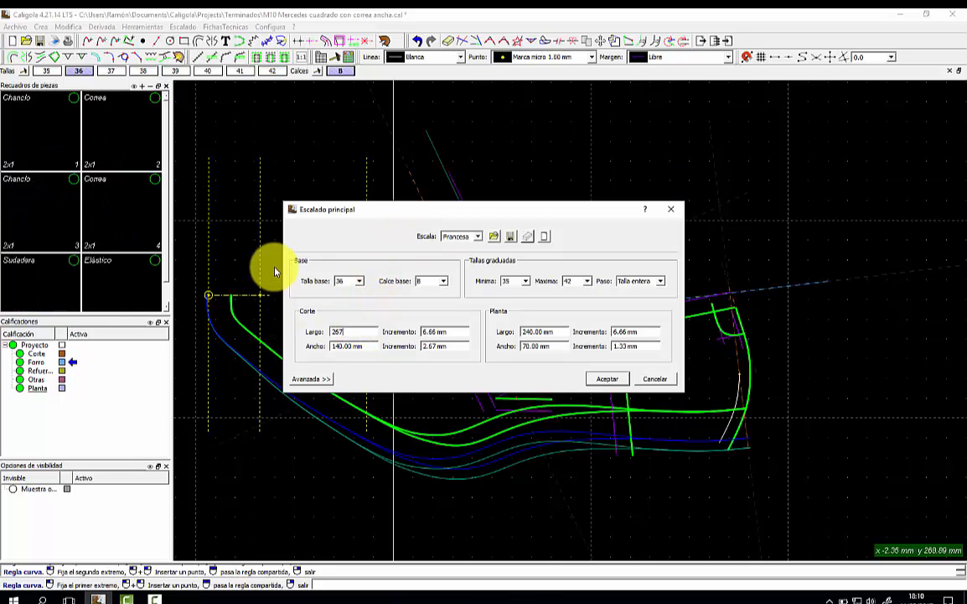
pyautogui.click(607, 379)
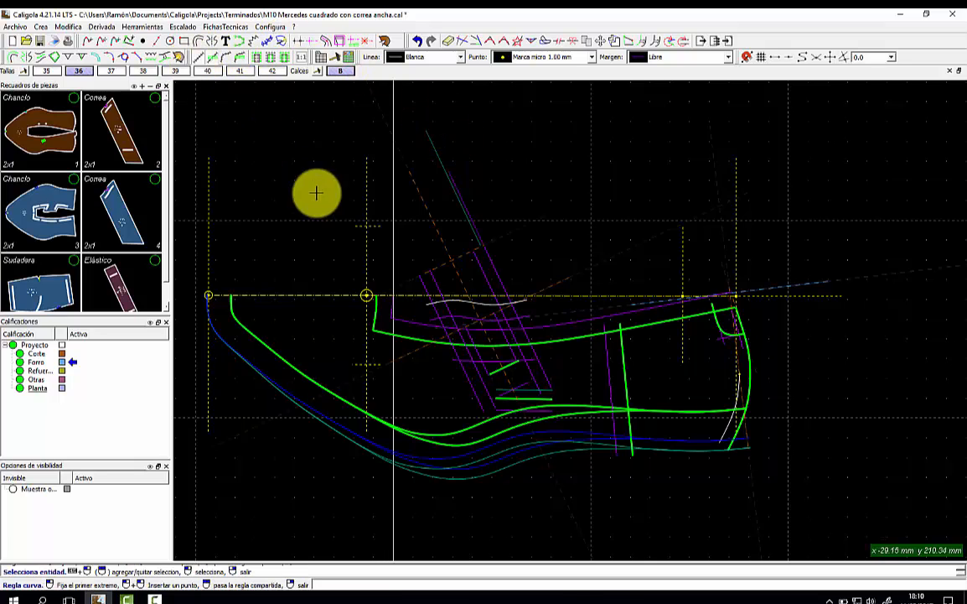
# Take a second curve measurement and bring the brown Chanclo piece onto the canvas.
pyautogui.click(383, 295)
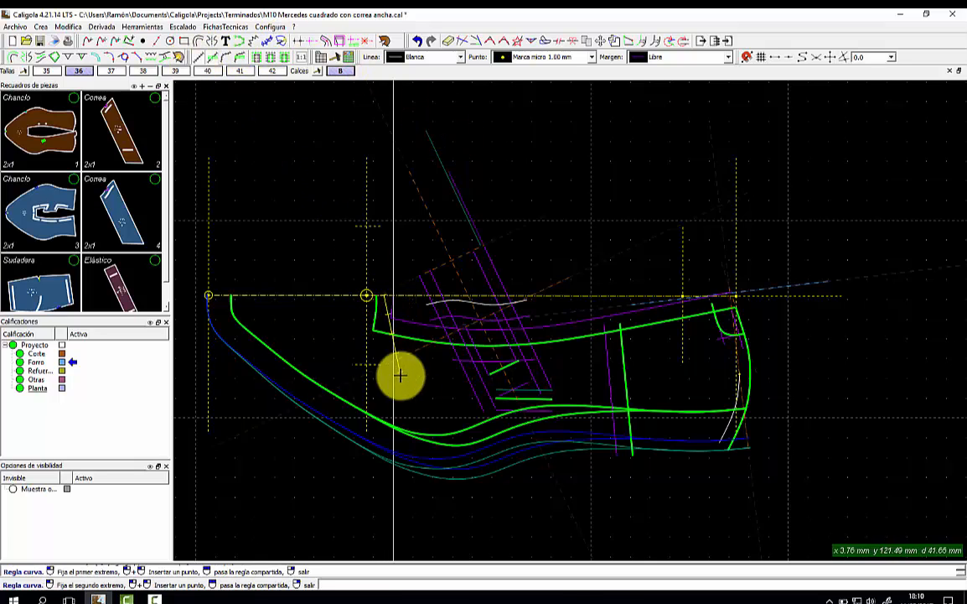
pyautogui.click(403, 431)
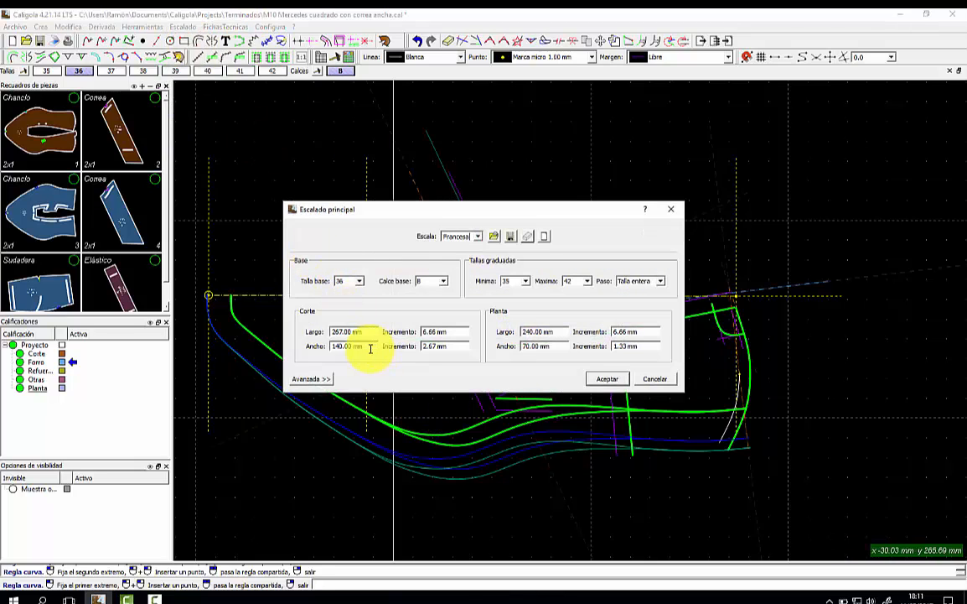
pyautogui.click(599, 374)
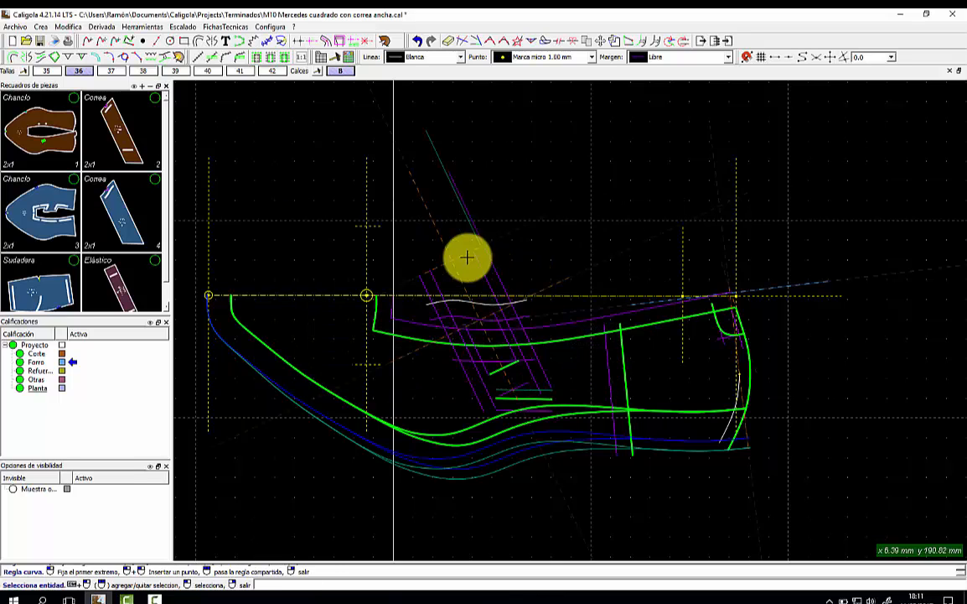
pyautogui.click(23, 113)
pyautogui.click(36, 347)
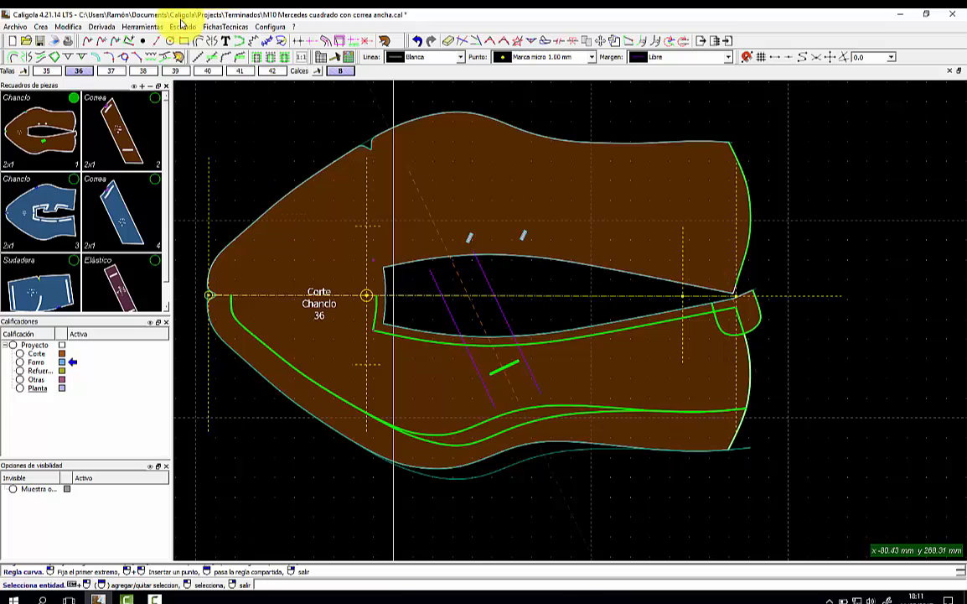
# Nest the Chanclo's graded sizes with Batido, aligned at the toe point and piece centre.
pyautogui.click(191, 26)
pyautogui.click(210, 71)
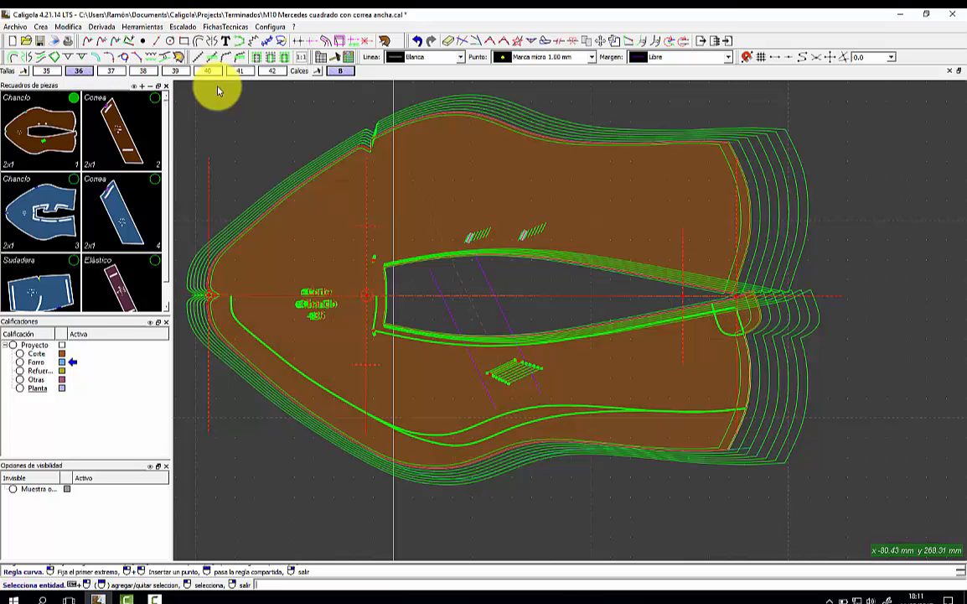
pyautogui.click(219, 290)
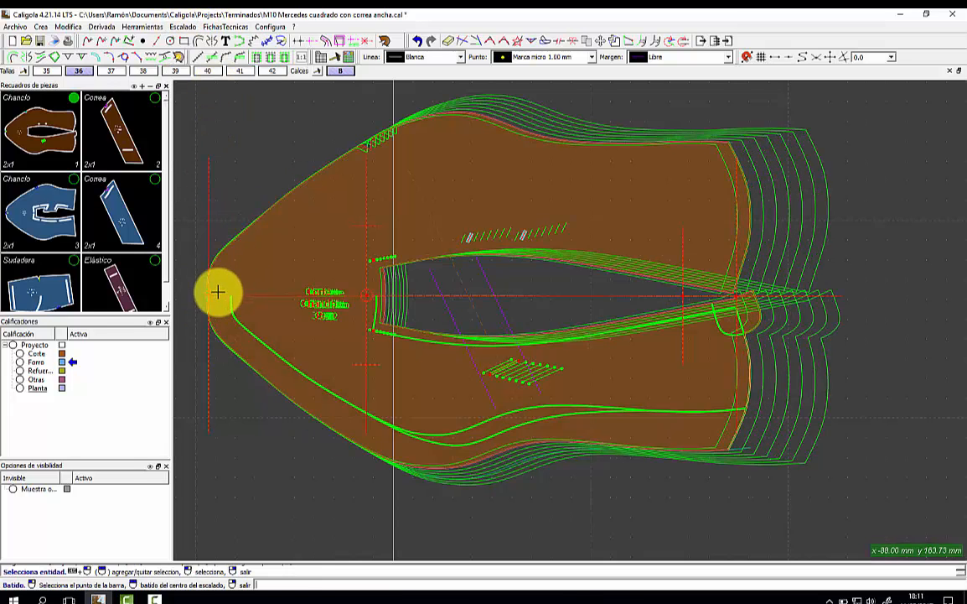
pyautogui.click(511, 364)
pyautogui.scroll(2, 510, 366)
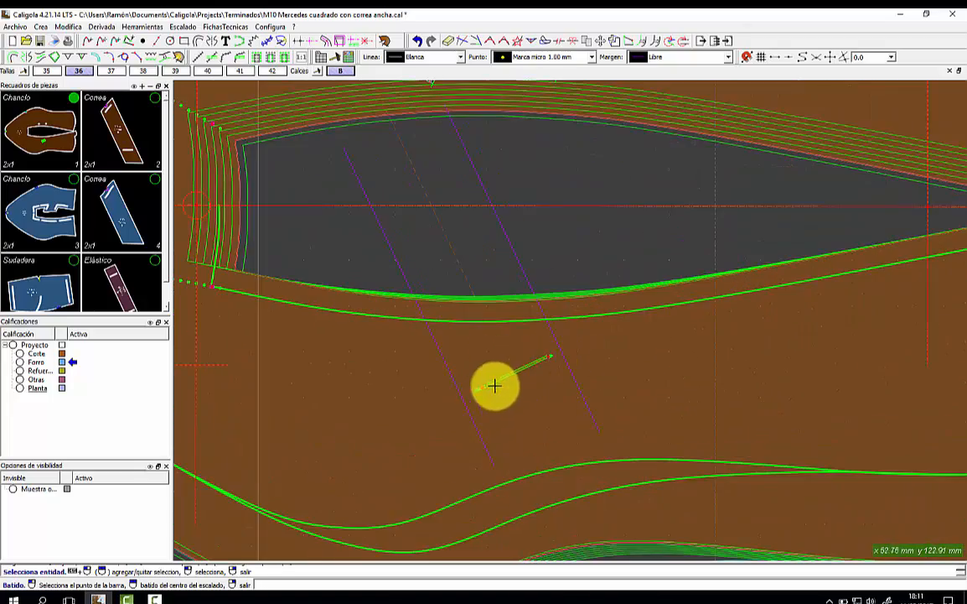
pyautogui.scroll(-2, 503, 381)
pyautogui.scroll(4, 514, 242)
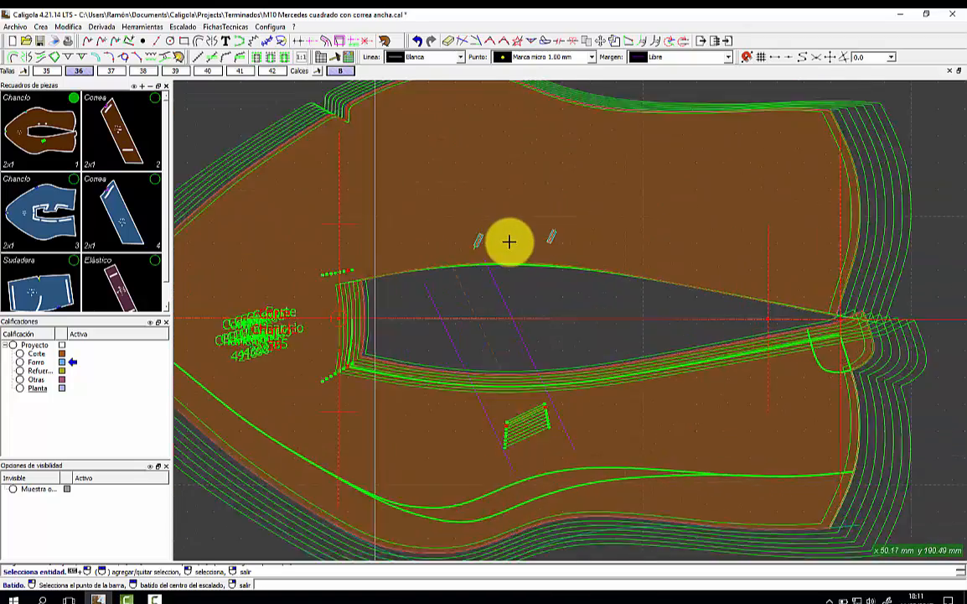
pyautogui.scroll(1, 508, 243)
pyautogui.scroll(-4, 509, 242)
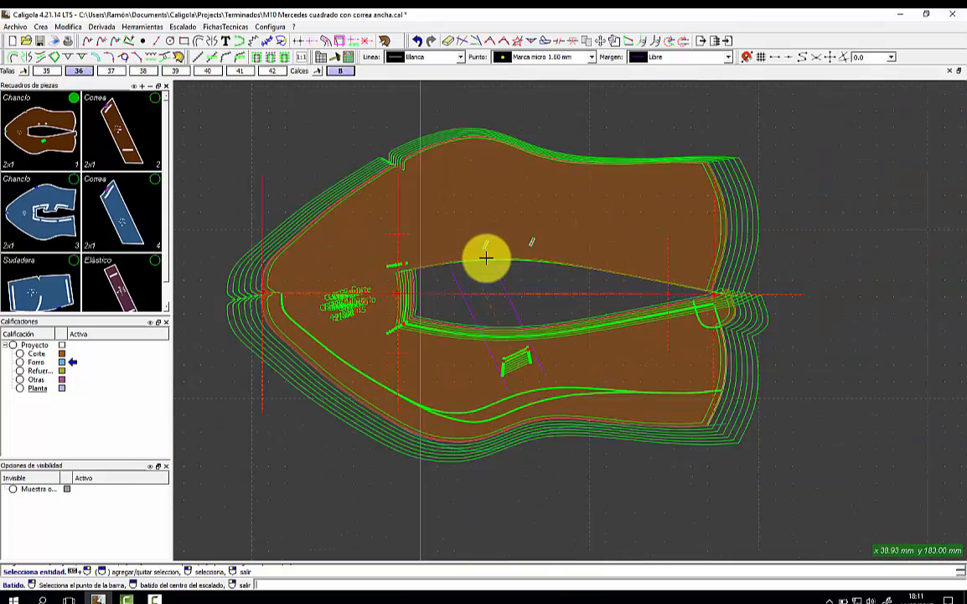
pyautogui.scroll(3, 427, 259)
# Inspect the size nests of the Correa, Forro Correa and Elástico pieces.
pyautogui.click(136, 130)
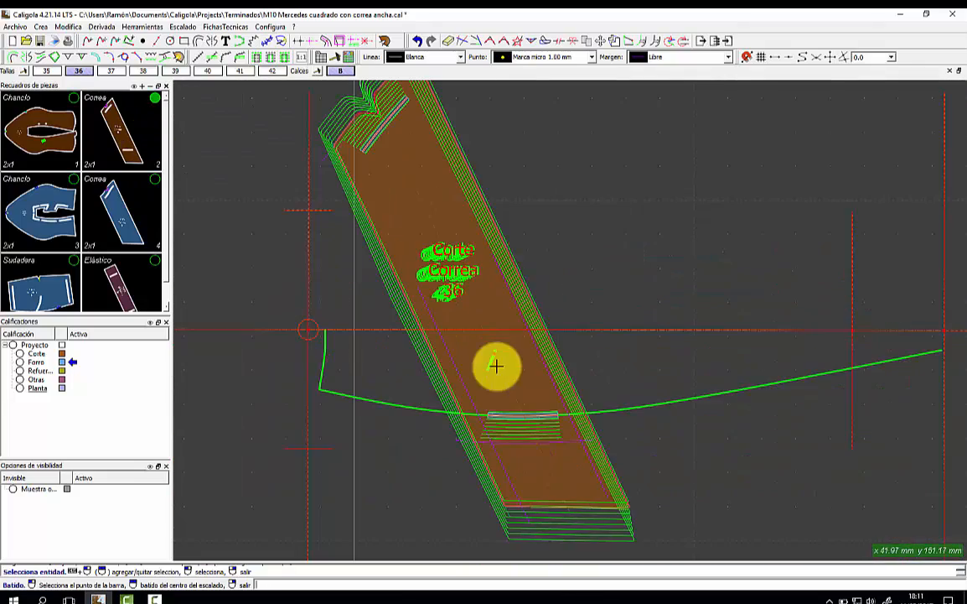
pyautogui.click(531, 300)
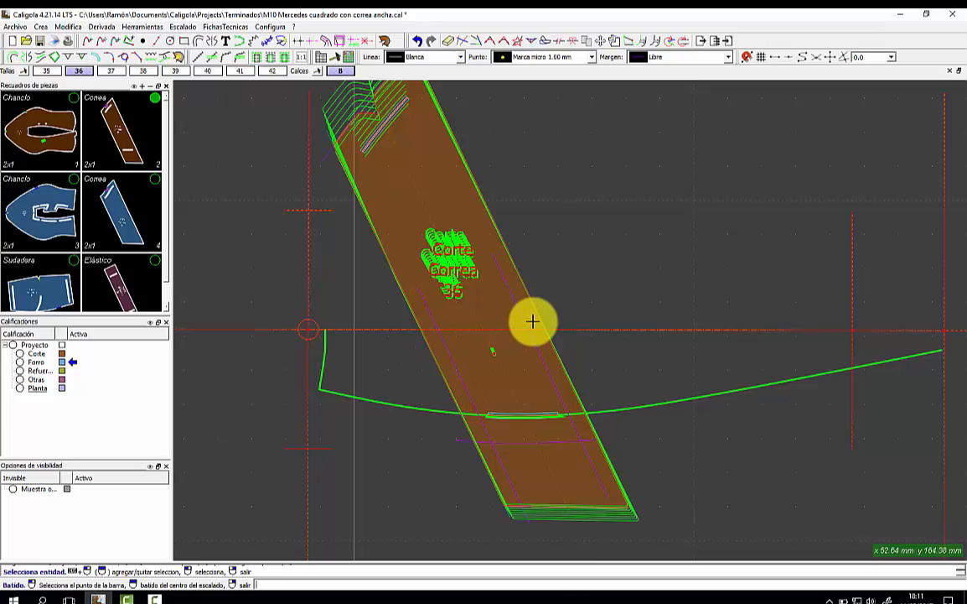
pyautogui.scroll(-1, 532, 321)
pyautogui.scroll(1, 532, 321)
pyautogui.scroll(1, 531, 321)
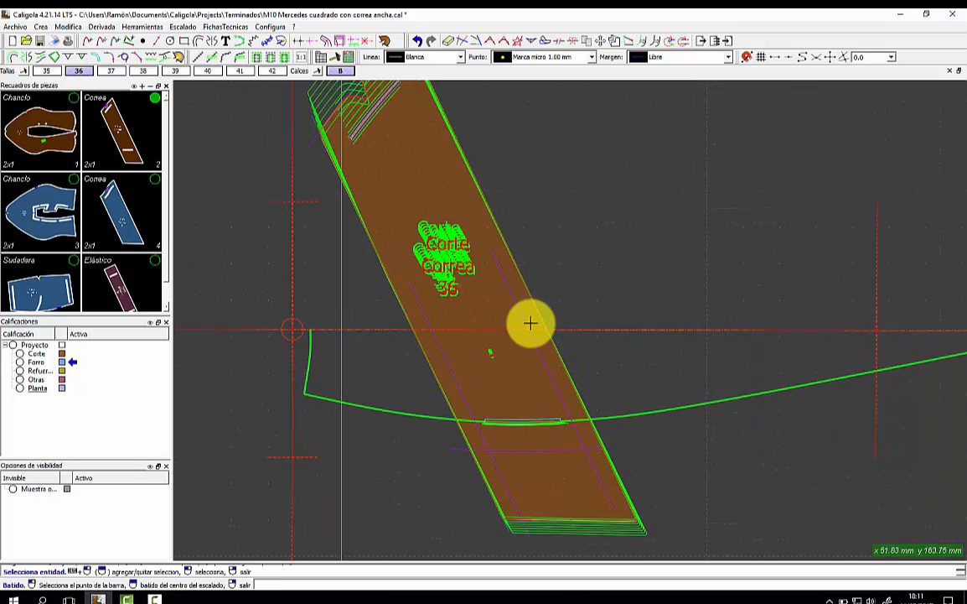
pyautogui.click(113, 215)
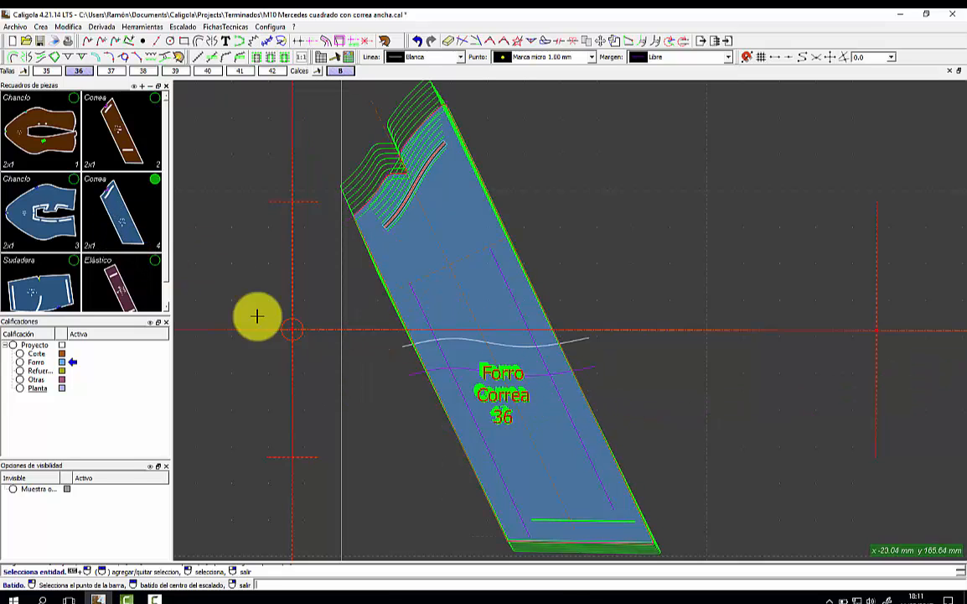
pyautogui.click(110, 281)
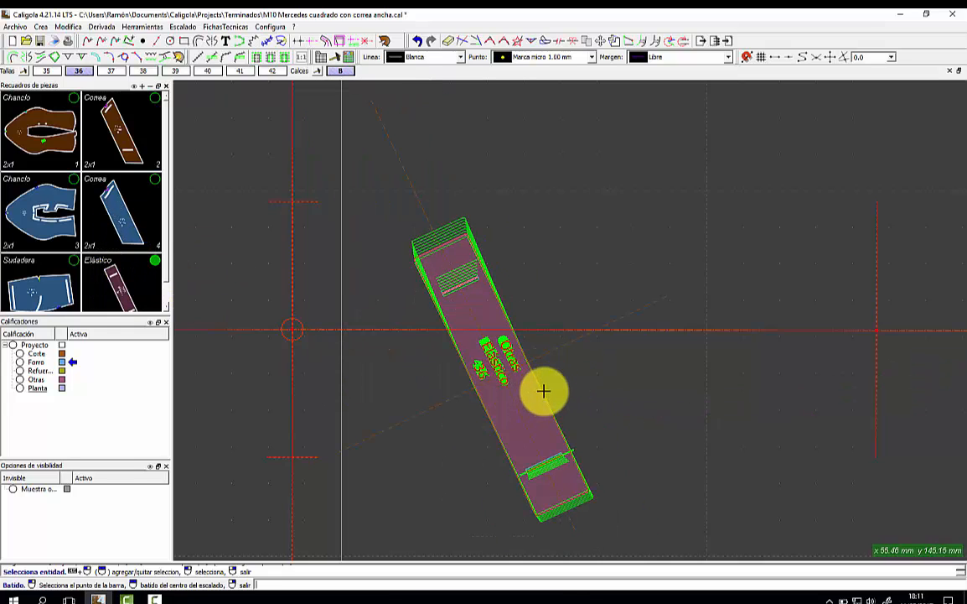
pyautogui.scroll(-2, 544, 391)
pyautogui.scroll(3, 541, 390)
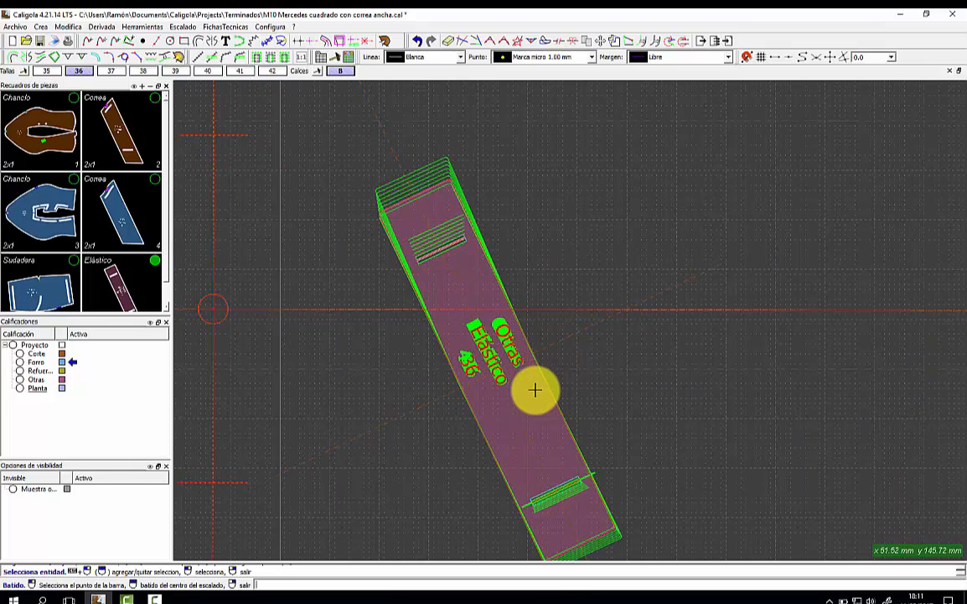
pyautogui.scroll(1, 534, 389)
pyautogui.scroll(-2, 533, 388)
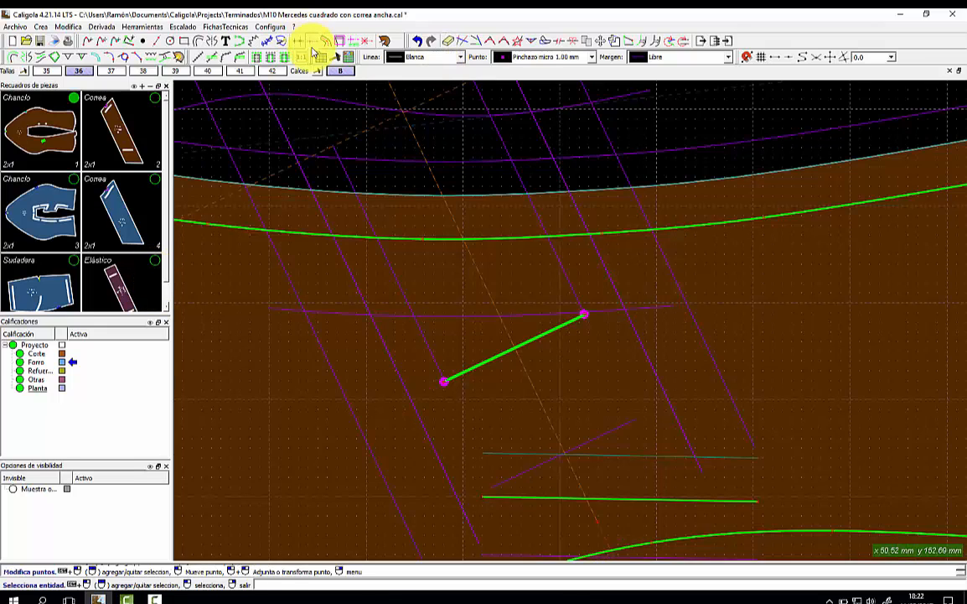
# Lock the width grading of the bar between the green circles at 0.00 mm via Asociación.
pyautogui.click(311, 44)
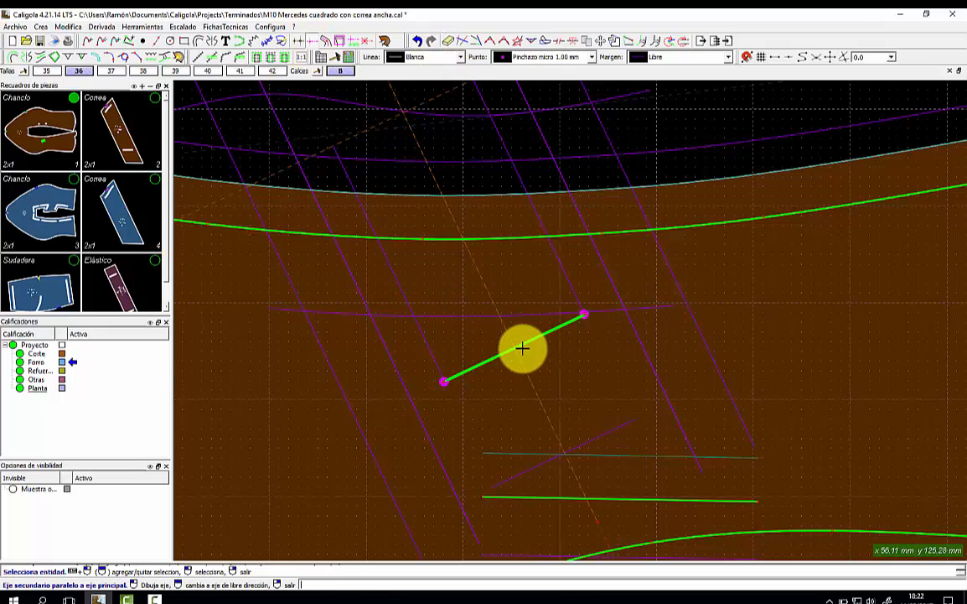
pyautogui.click(503, 355)
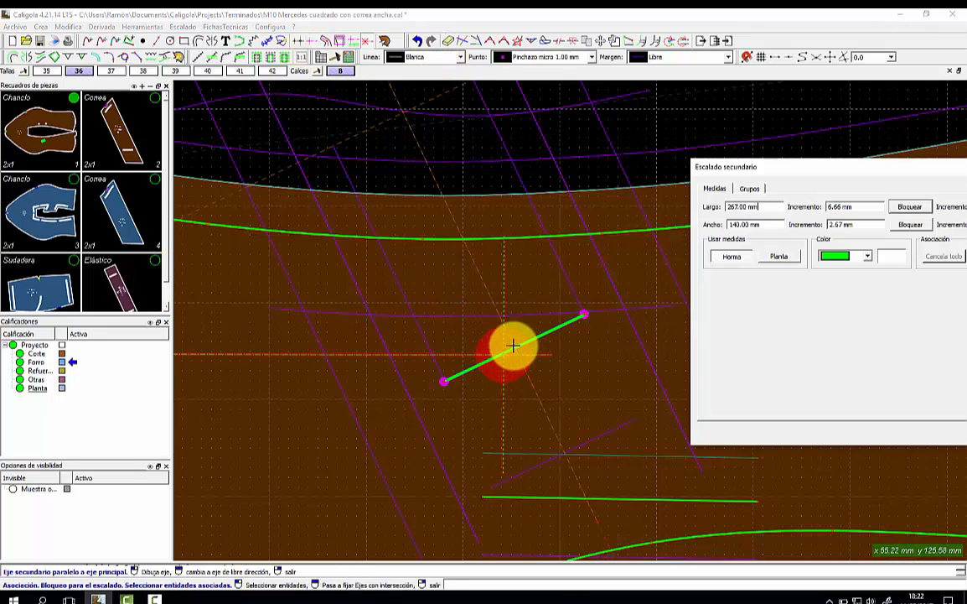
pyautogui.click(584, 315)
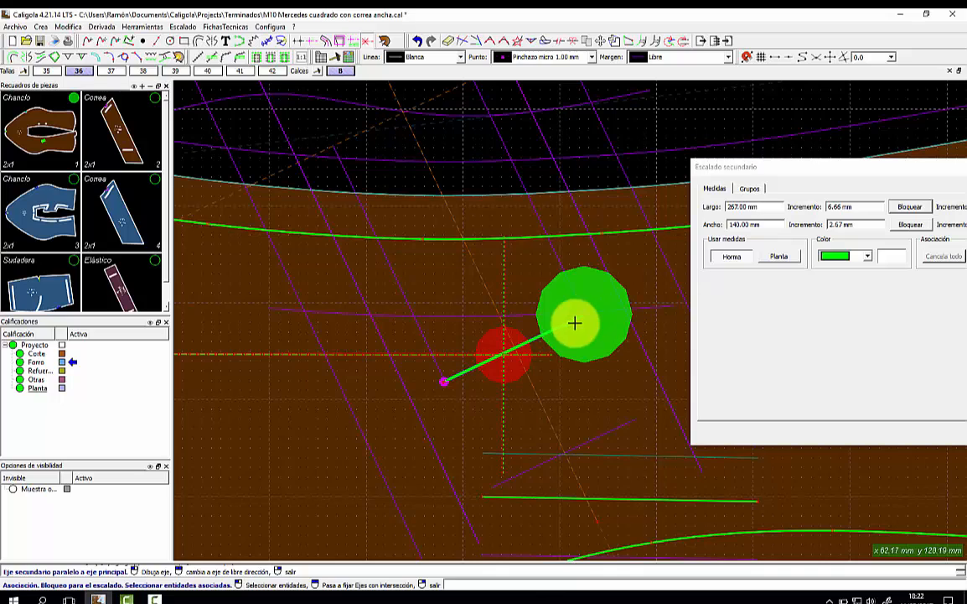
pyautogui.click(443, 379)
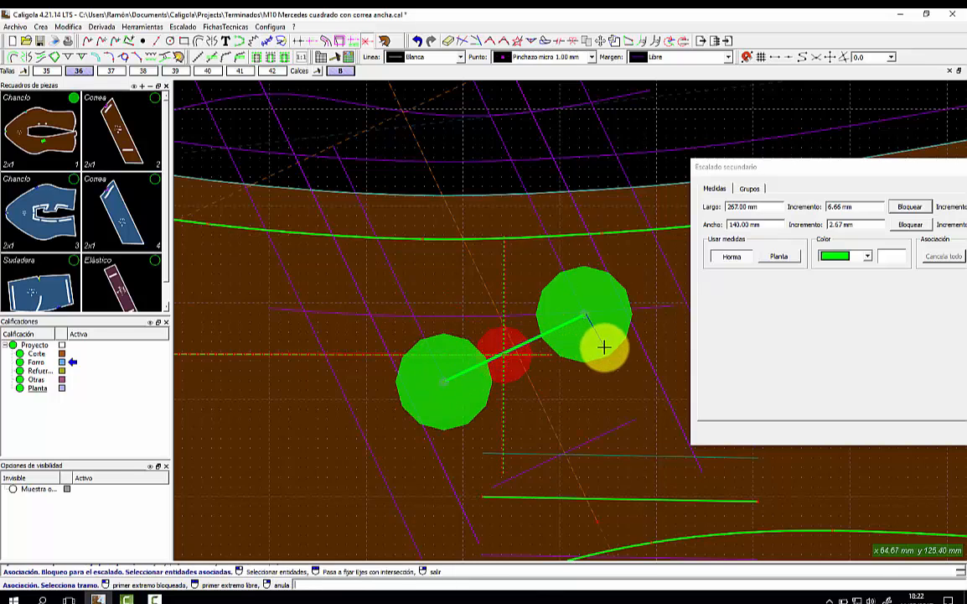
pyautogui.click(613, 347)
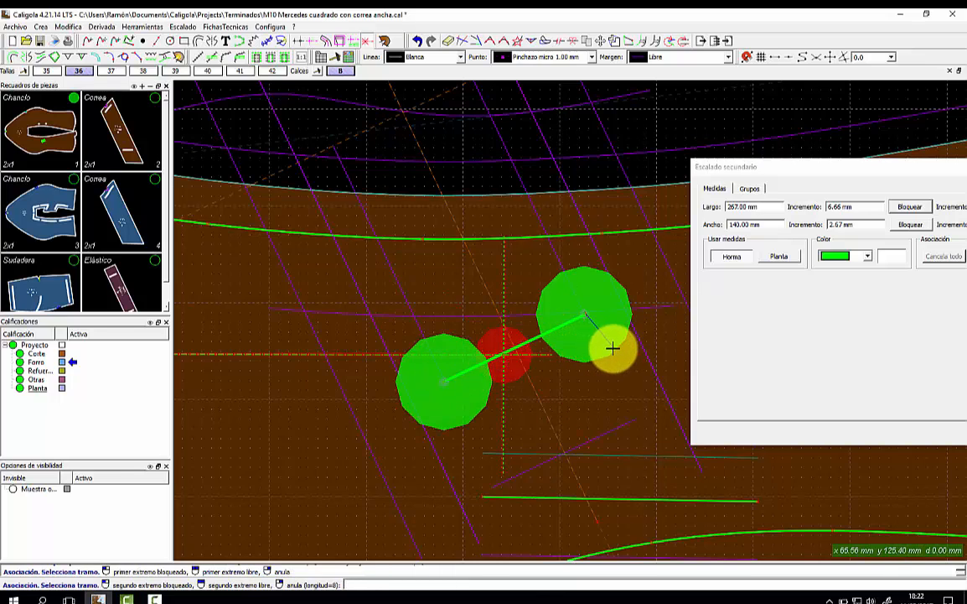
pyautogui.click(453, 403)
pyautogui.moveTo(859, 168); pyautogui.dragTo(655, 146)
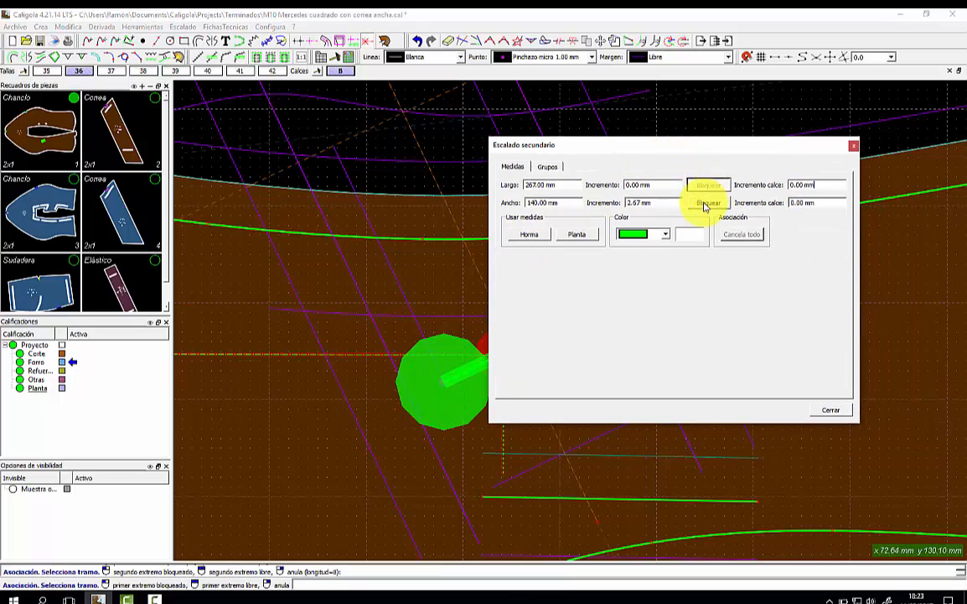
pyautogui.click(704, 205)
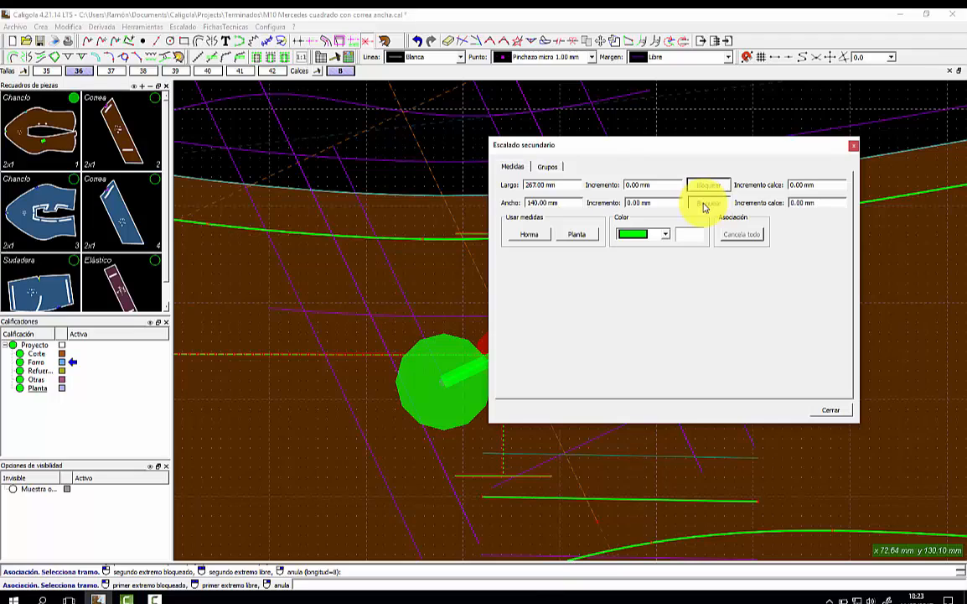
pyautogui.click(831, 411)
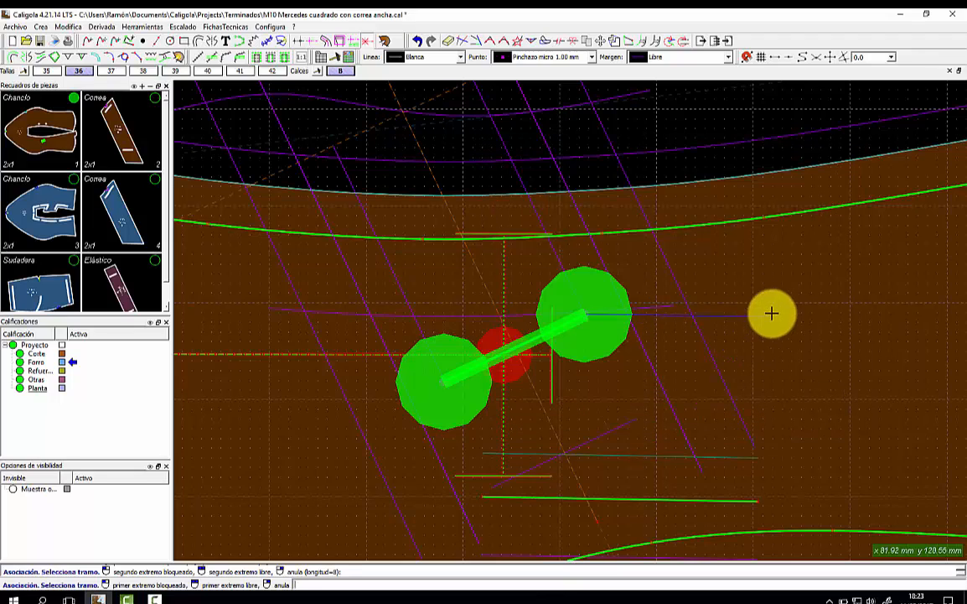
pyautogui.click(715, 311)
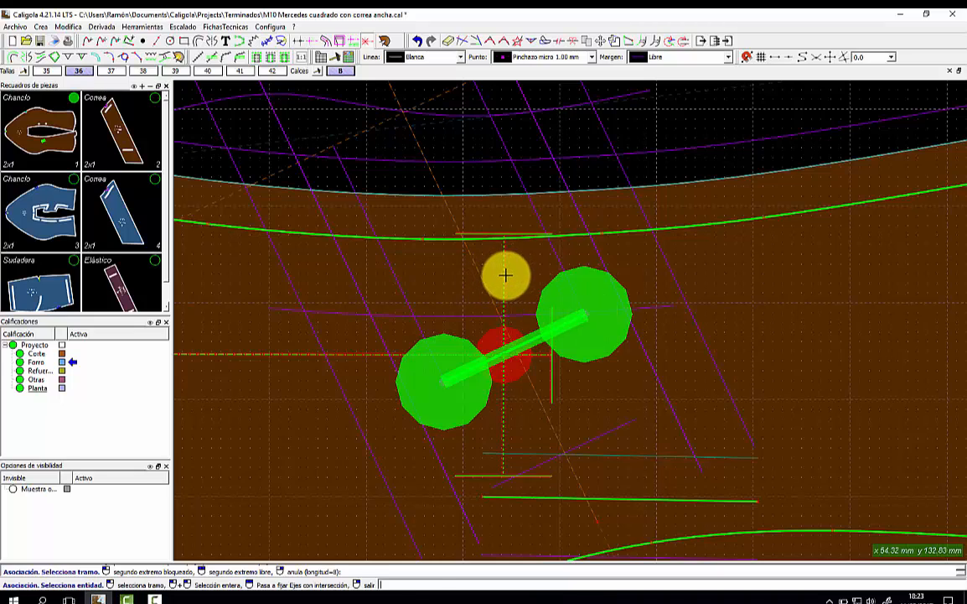
pyautogui.rightClick(513, 284)
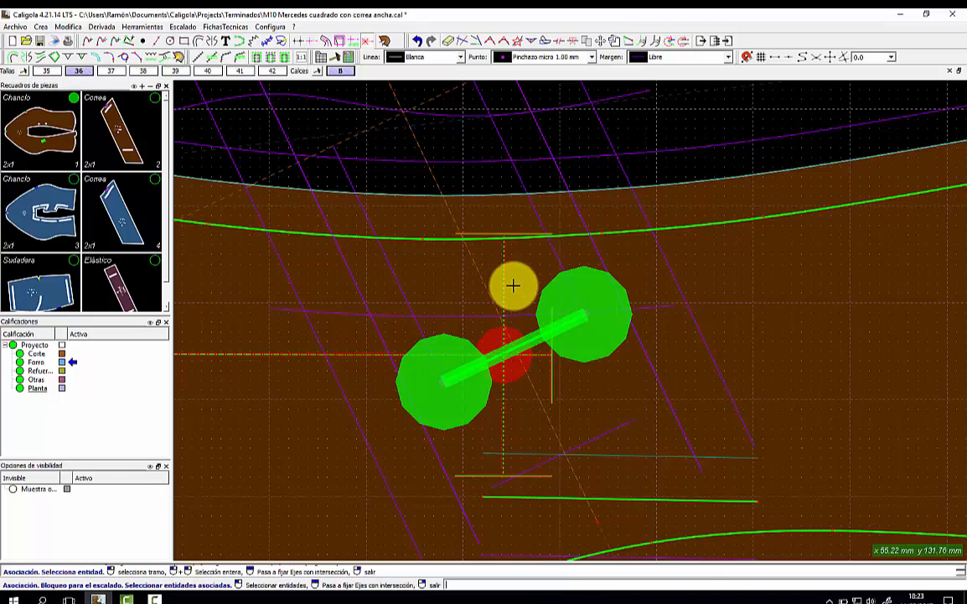
pyautogui.rightClick(732, 254)
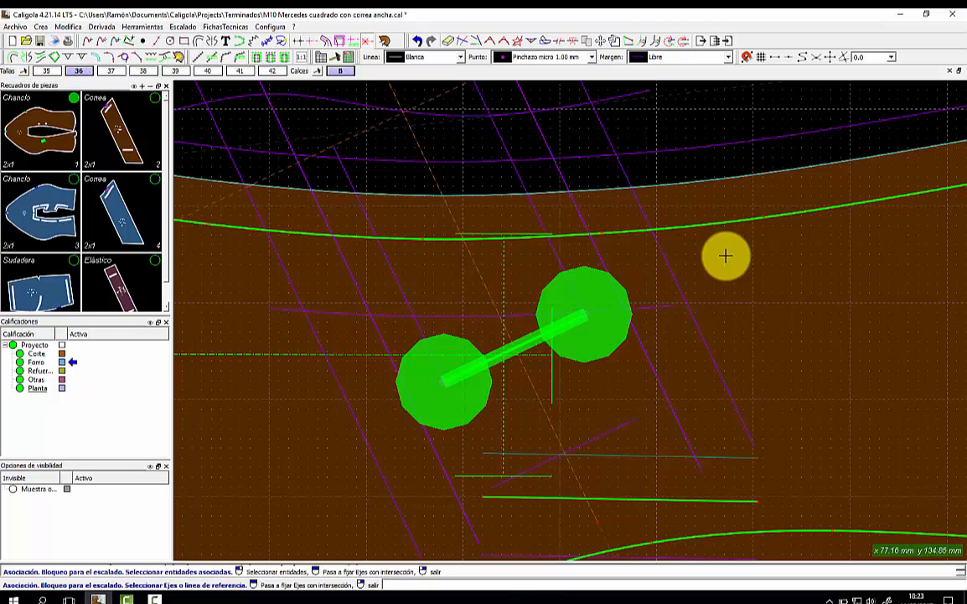
# Nest all graded sizes with Batido at the bar point.
pyautogui.click(26, 71)
pyautogui.click(504, 352)
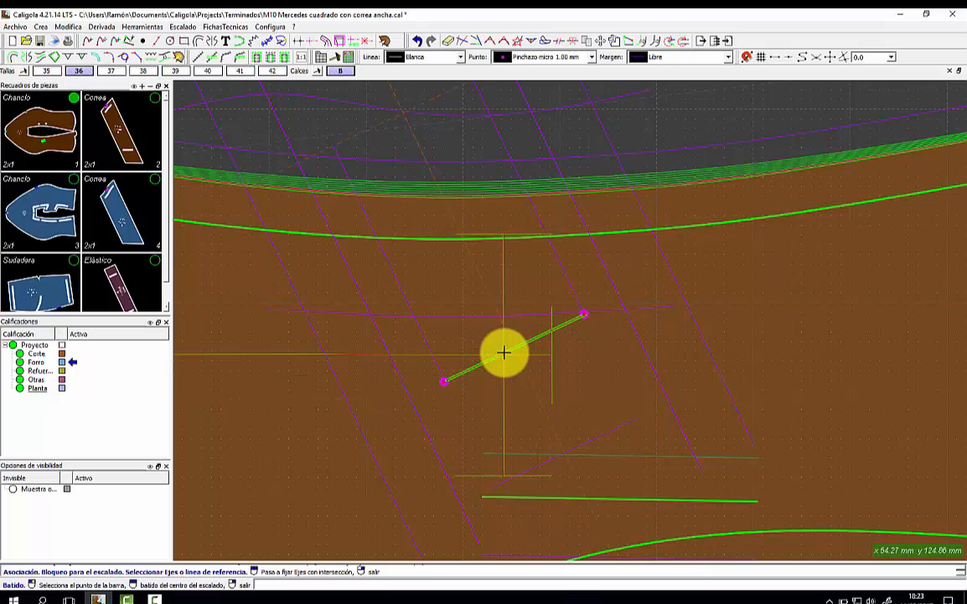
pyautogui.scroll(3, 503, 352)
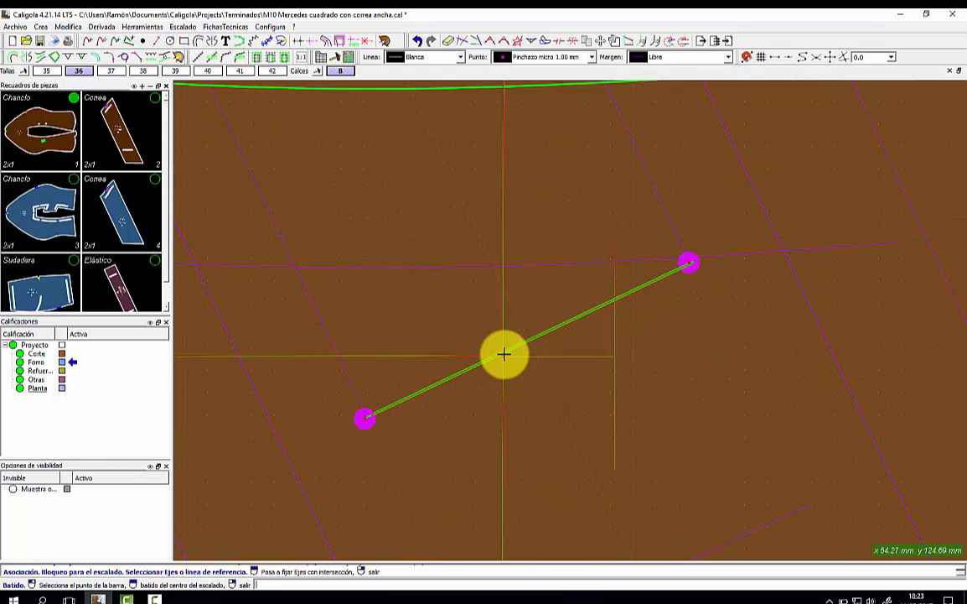
pyautogui.scroll(-4, 504, 353)
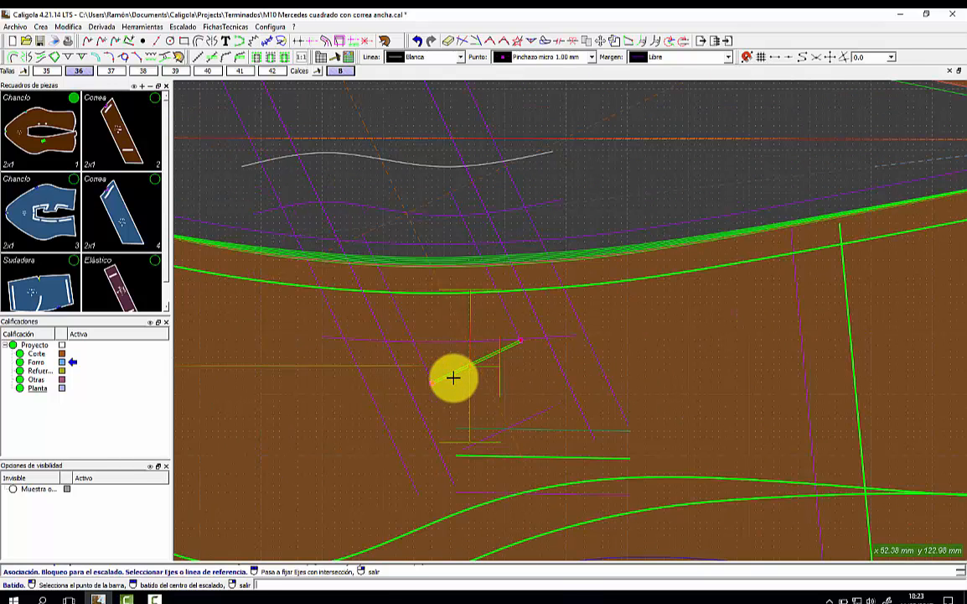
pyautogui.scroll(-4, 537, 363)
pyautogui.click(541, 361)
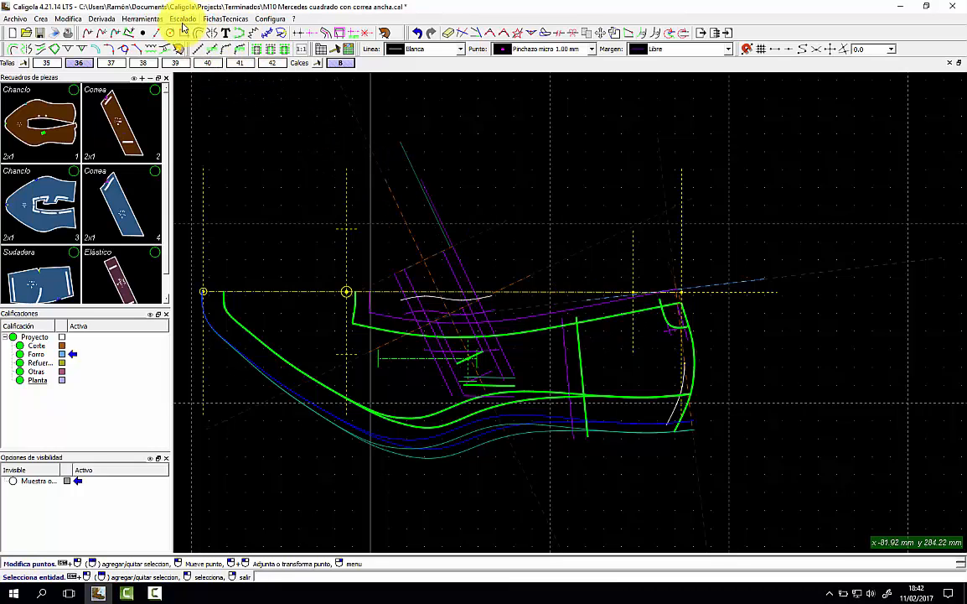
pyautogui.click(141, 19)
pyautogui.click(190, 154)
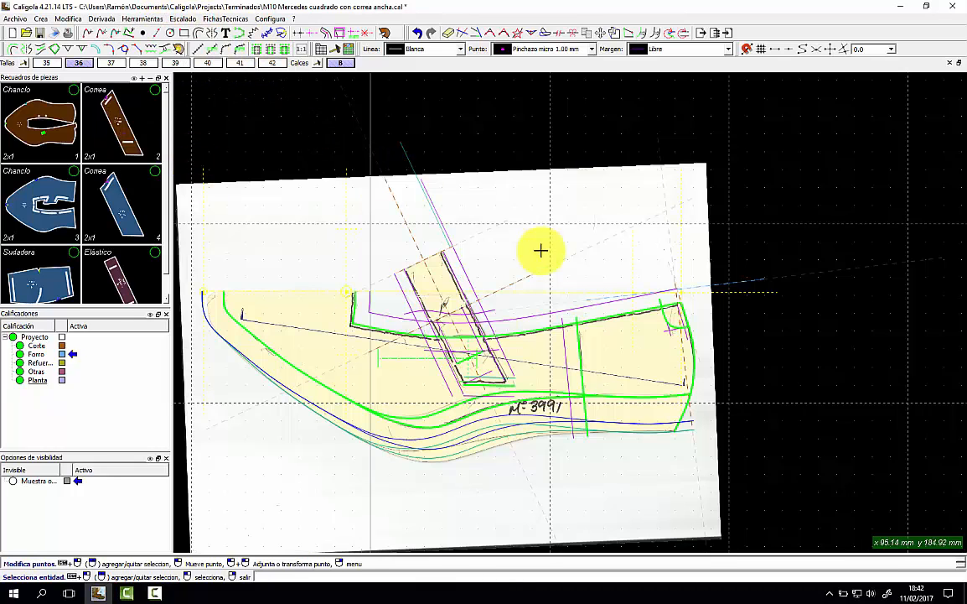
pyautogui.scroll(3, 425, 284)
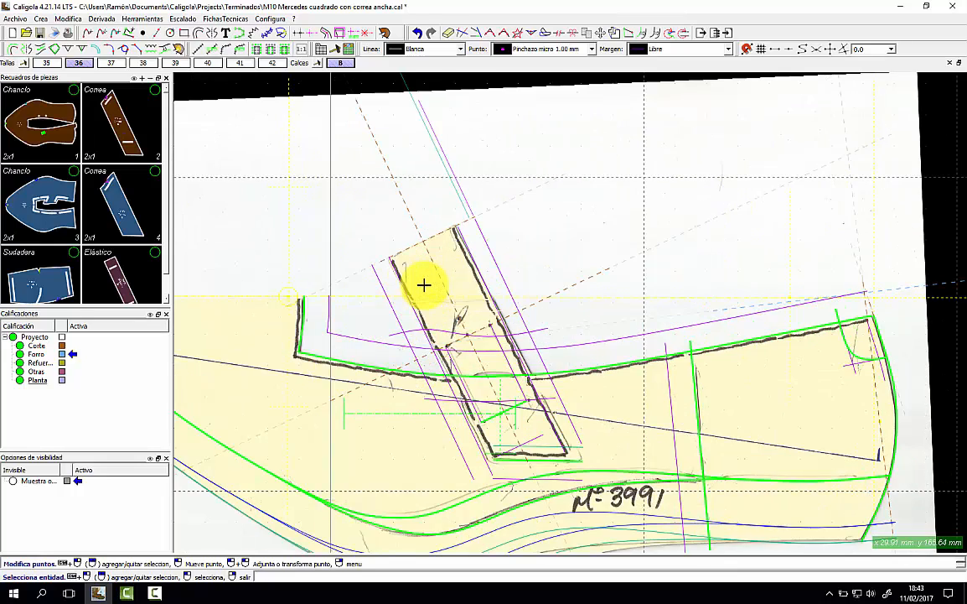
pyautogui.scroll(-2, 424, 284)
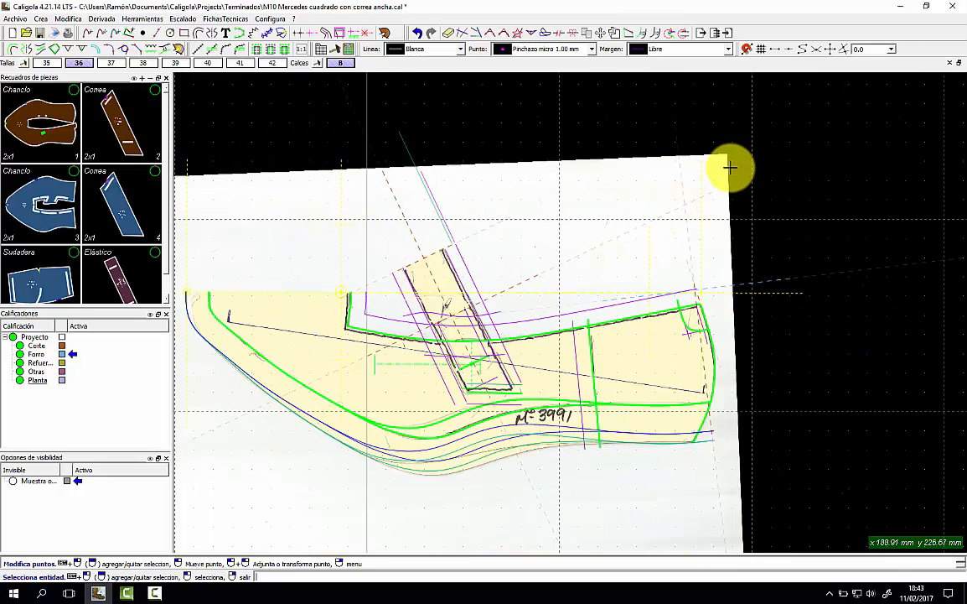
pyautogui.click(449, 32)
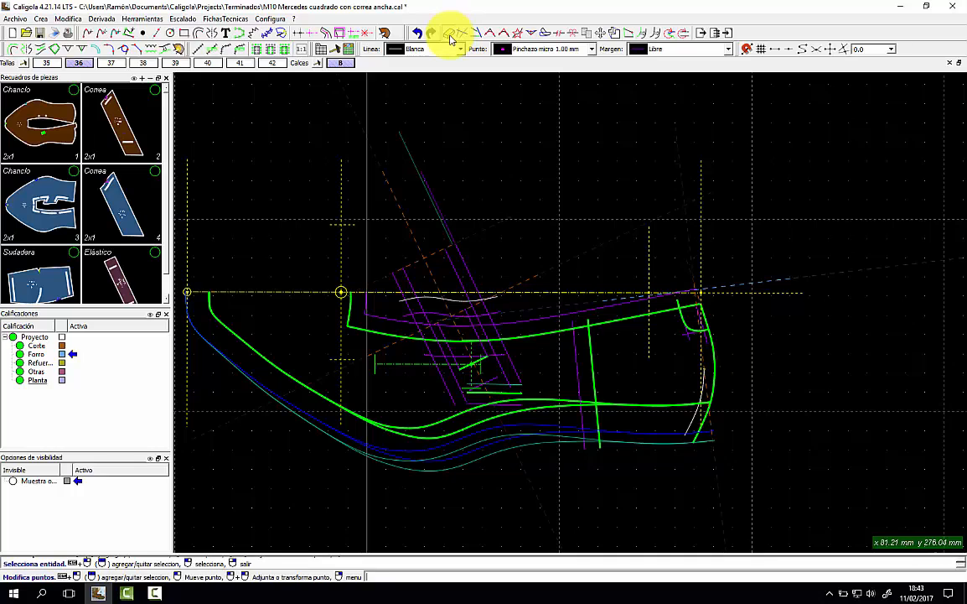
pyautogui.click(450, 37)
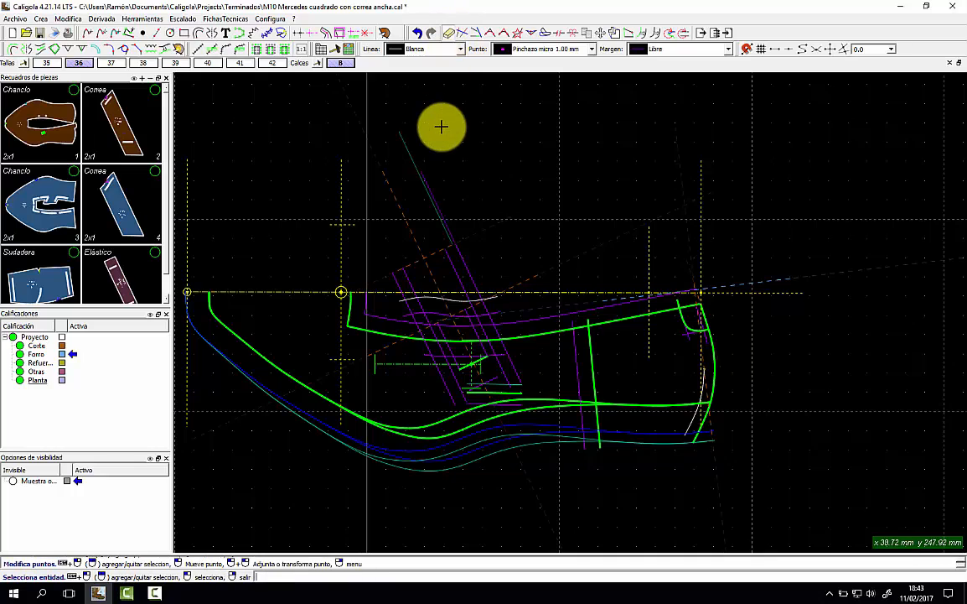
pyautogui.click(15, 18)
pyautogui.click(61, 240)
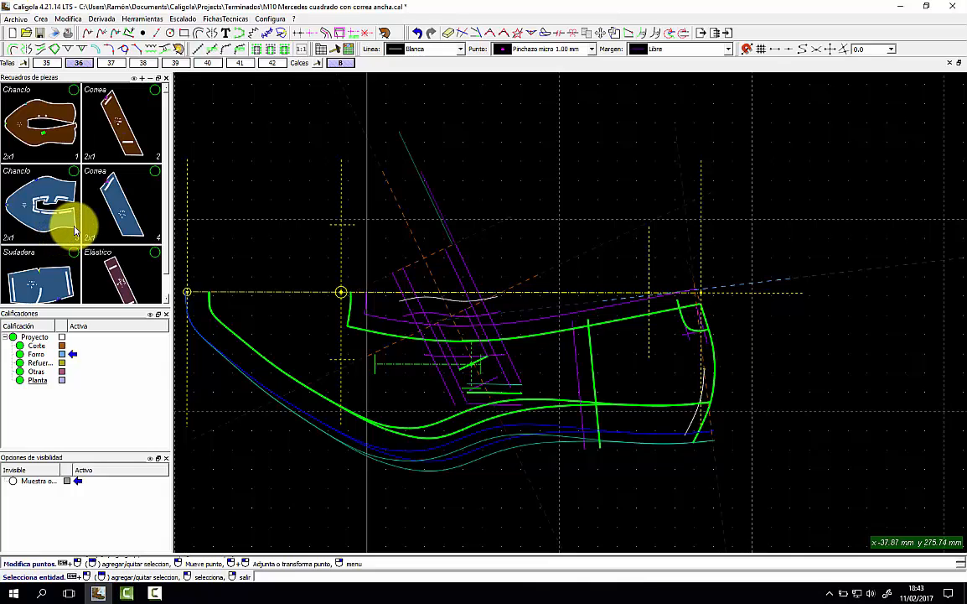
# Scan the paper template with the HP scanner, place it, and hide everything else with Oculta el resto.
pyautogui.click(621, 438)
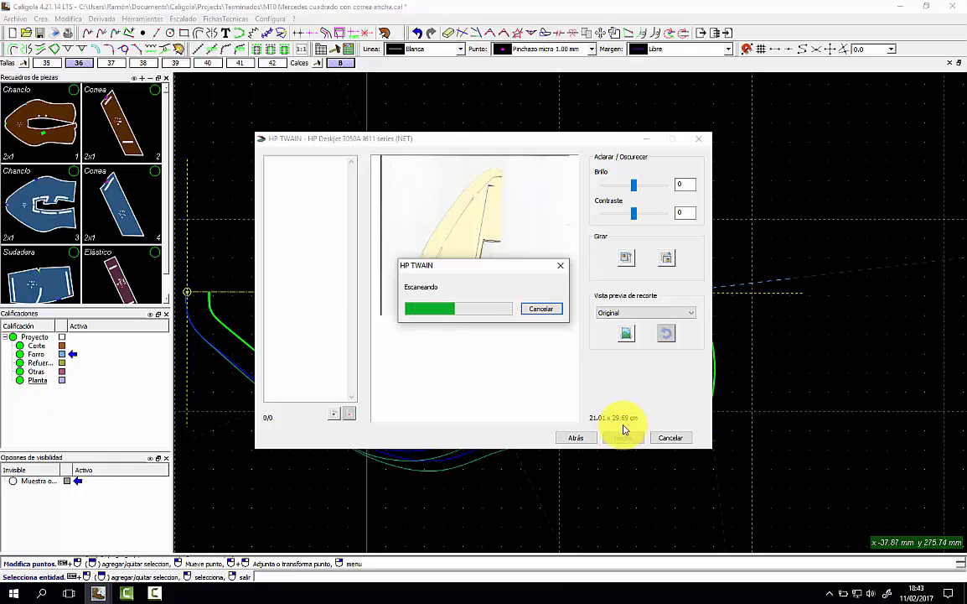
pyautogui.click(618, 436)
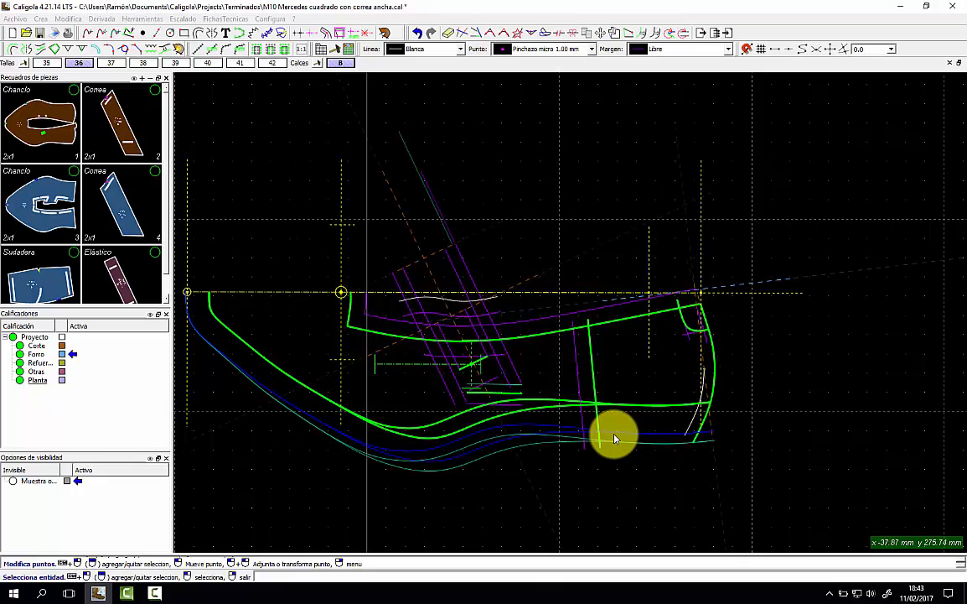
pyautogui.click(614, 436)
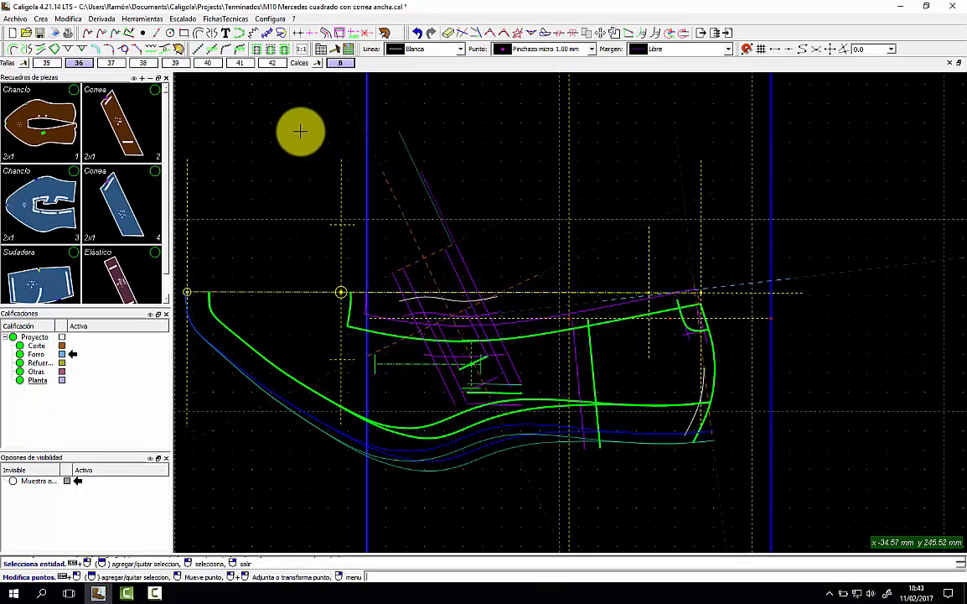
pyautogui.click(142, 19)
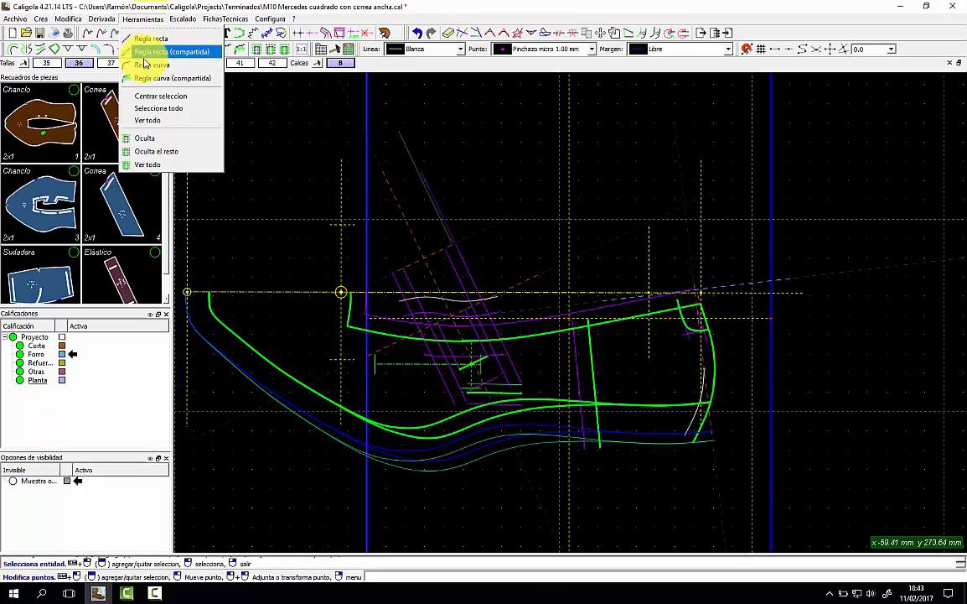
pyautogui.click(167, 152)
# Align the scanned image by rotating its sketch to match the pattern's reference line.
pyautogui.scroll(-2, 429, 189)
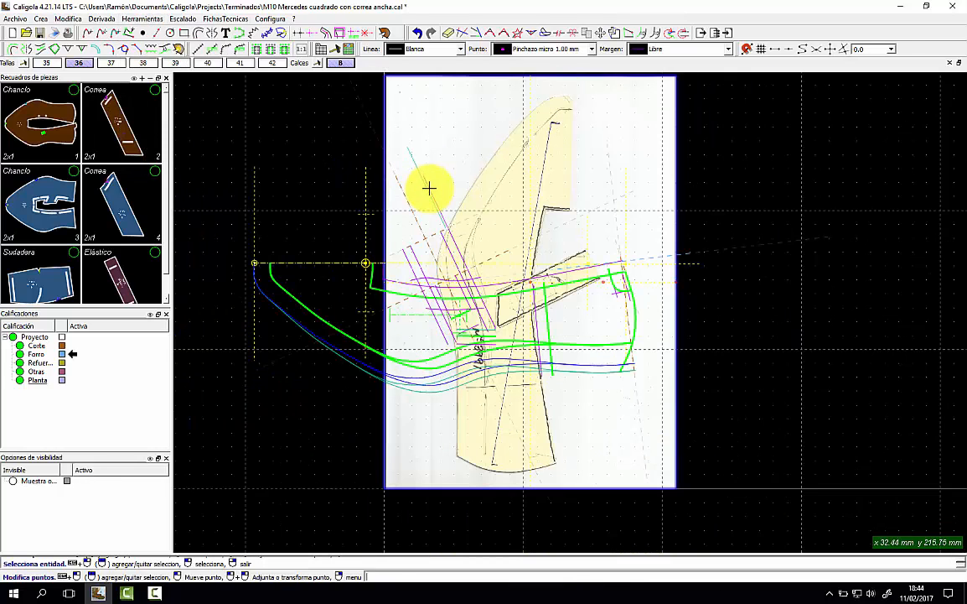
pyautogui.click(740, 173)
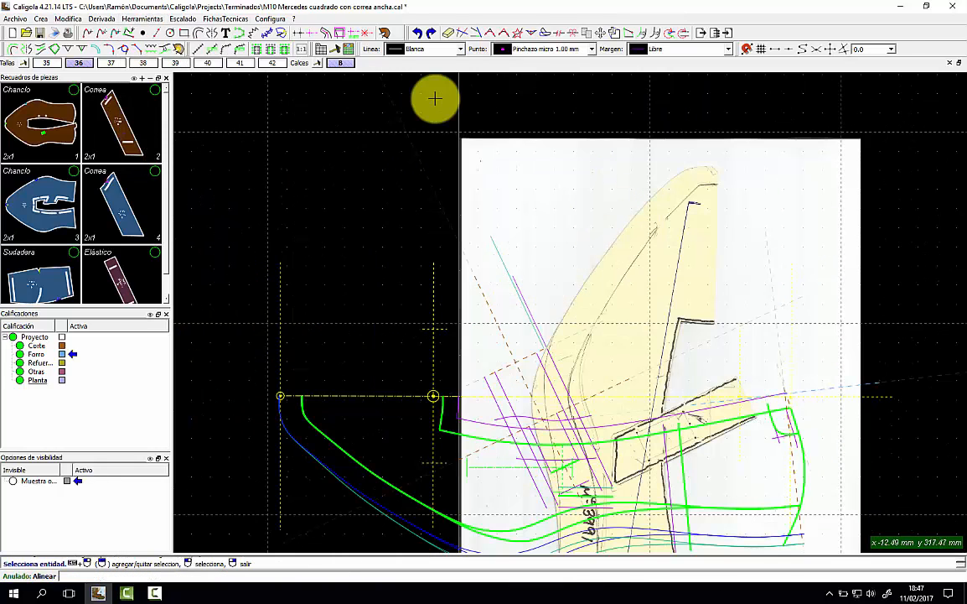
pyautogui.click(522, 137)
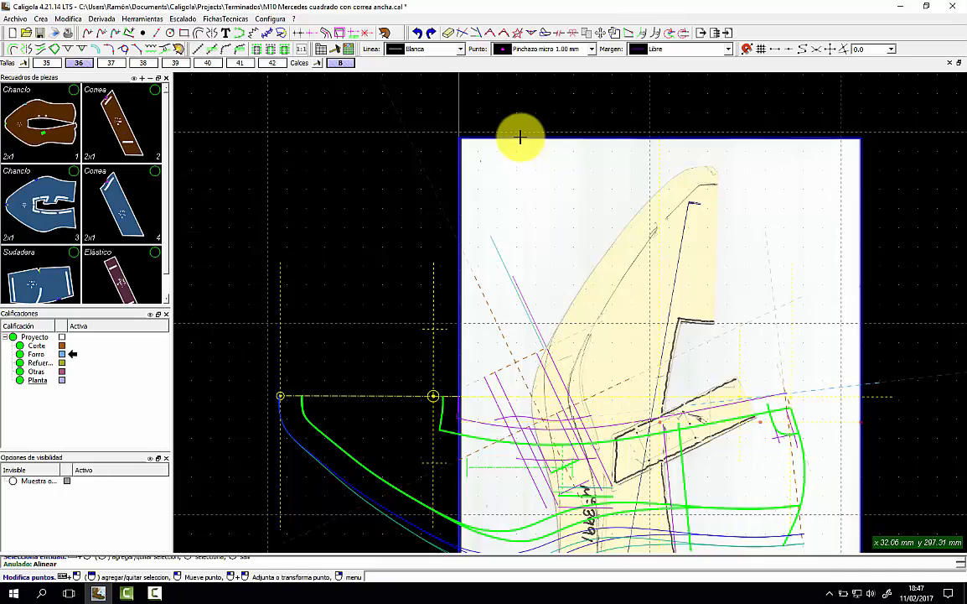
pyautogui.click(633, 35)
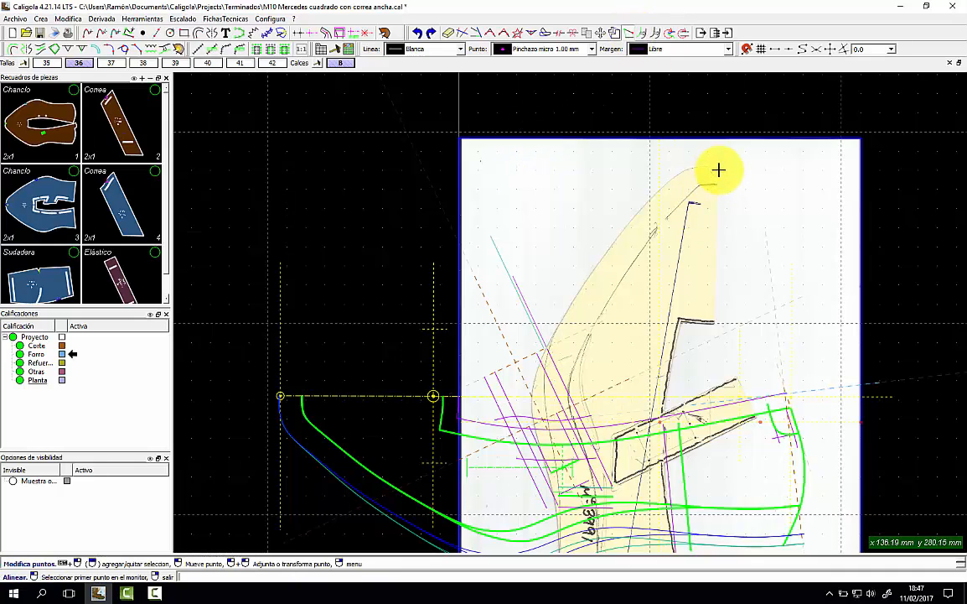
pyautogui.click(718, 170)
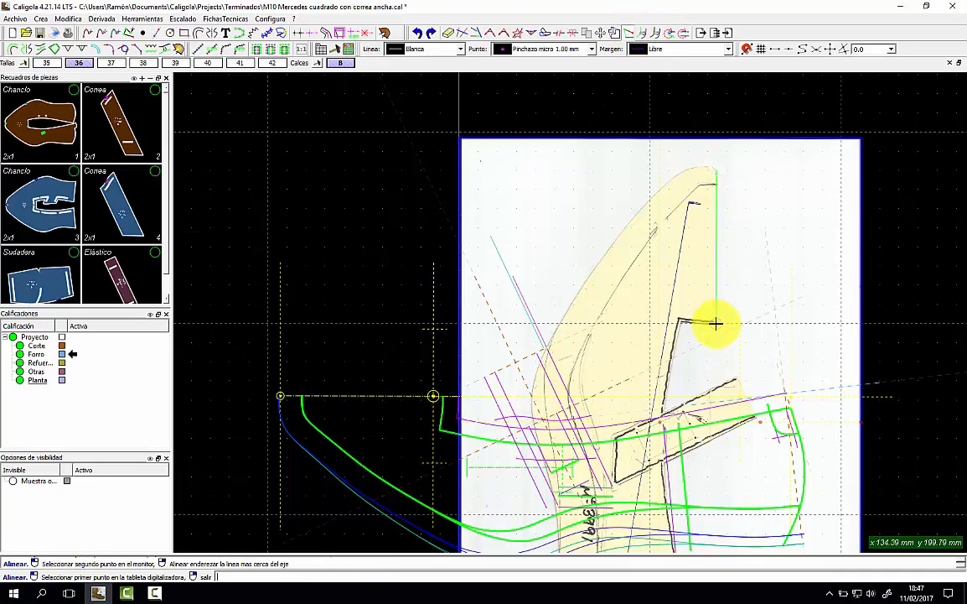
pyautogui.click(279, 396)
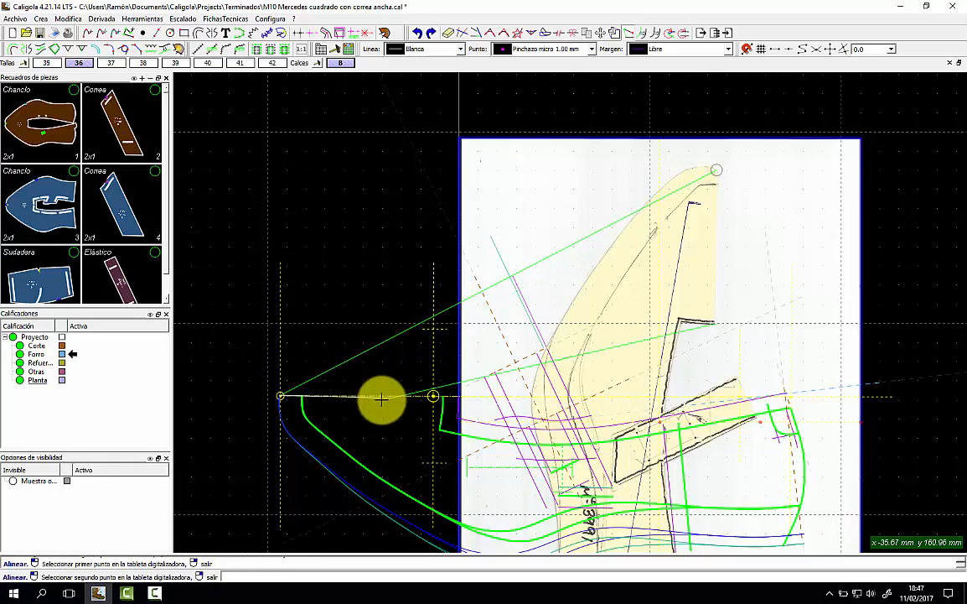
pyautogui.click(442, 394)
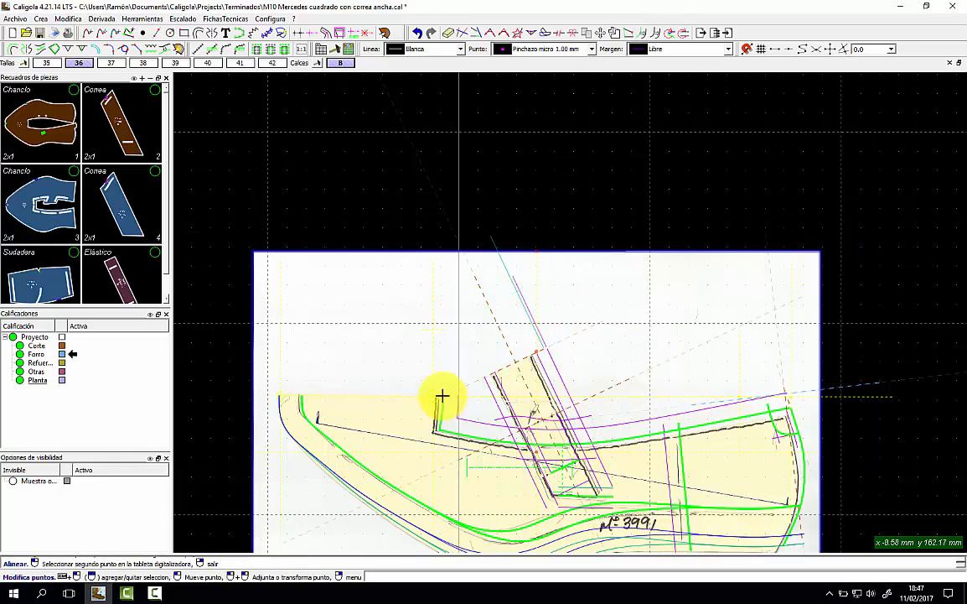
pyautogui.scroll(-1, 442, 395)
pyautogui.scroll(2, 438, 402)
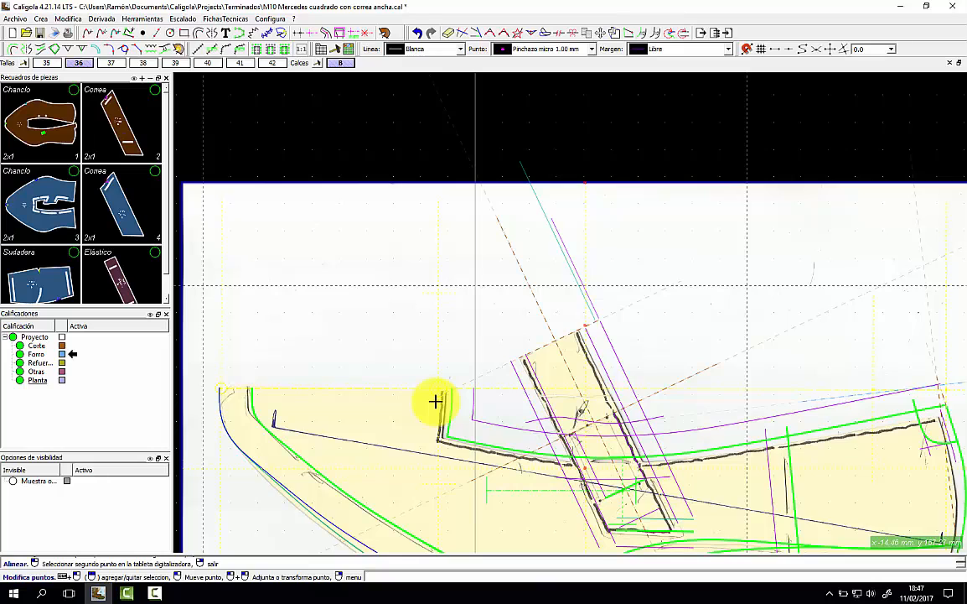
pyautogui.scroll(1, 436, 402)
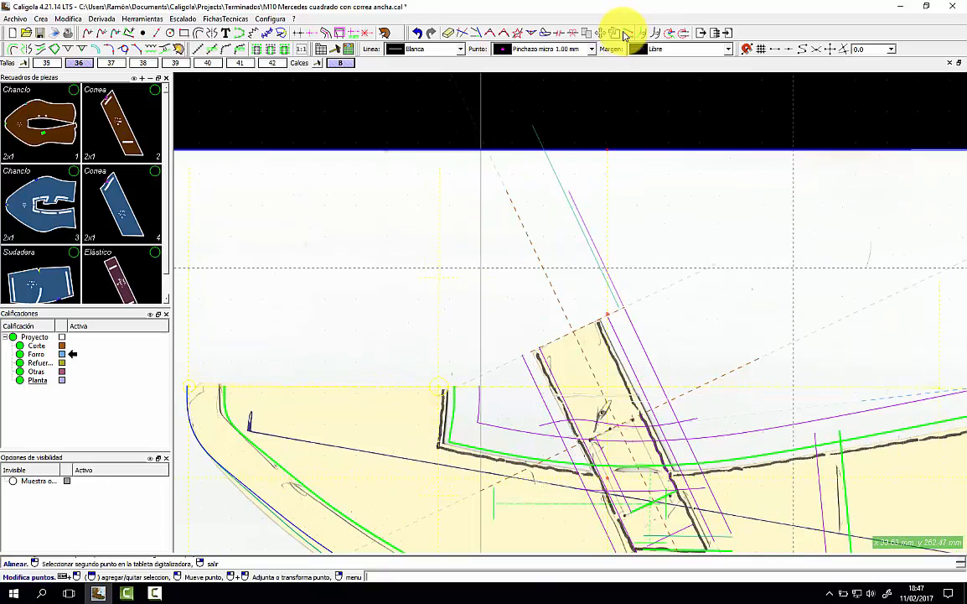
# Move the scanned sheet under the traced pattern lines and select it with Modifica puntos.
pyautogui.click(601, 34)
pyautogui.click(443, 230)
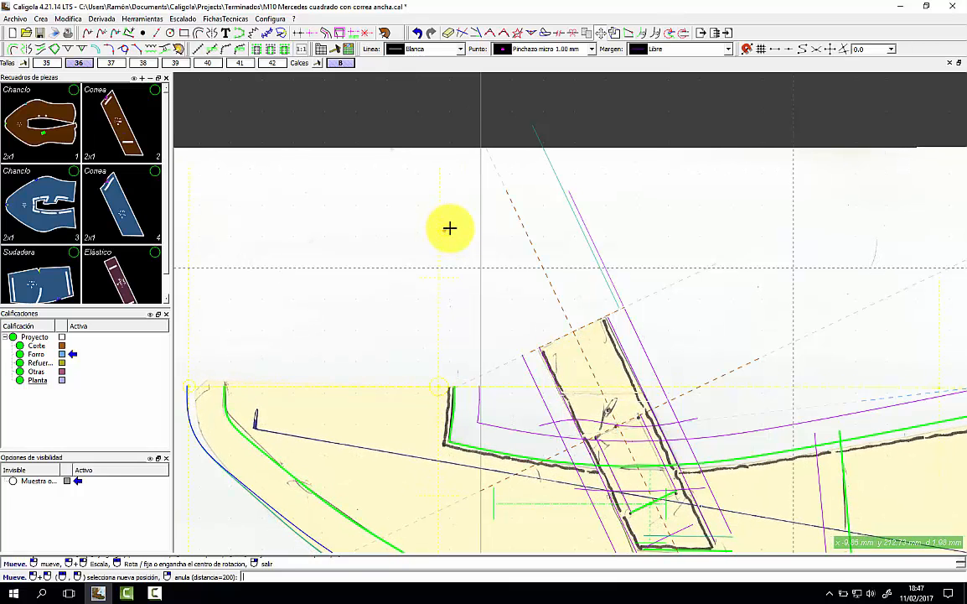
pyautogui.click(450, 228)
pyautogui.scroll(-3, 448, 228)
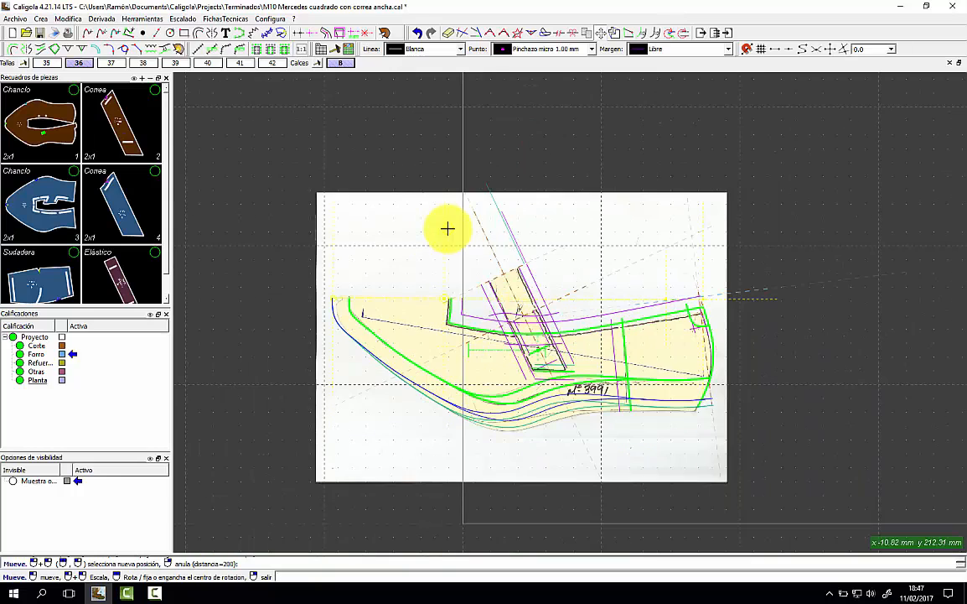
pyautogui.scroll(2, 579, 255)
pyautogui.scroll(1, 588, 256)
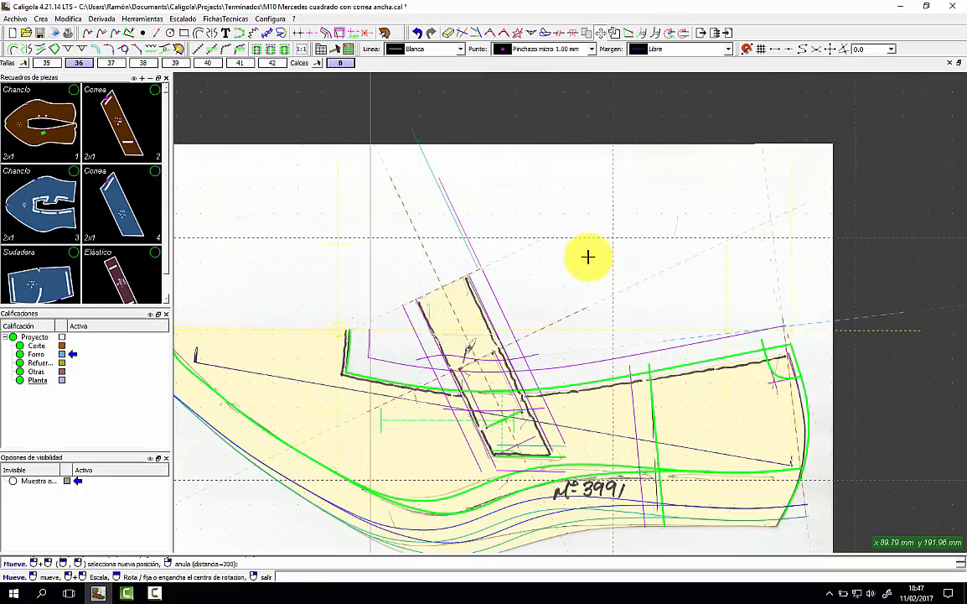
pyautogui.scroll(-1, 588, 257)
pyautogui.click(623, 174)
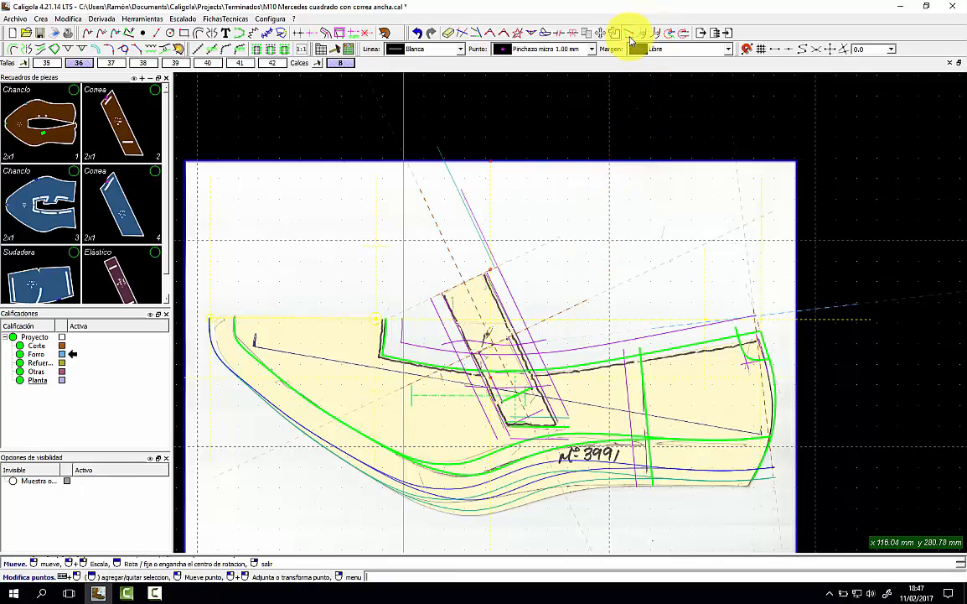
# Align the scanned pattern to two matching reference points along the pattern's base with Alinear.
pyautogui.click(630, 37)
pyautogui.scroll(2, 221, 321)
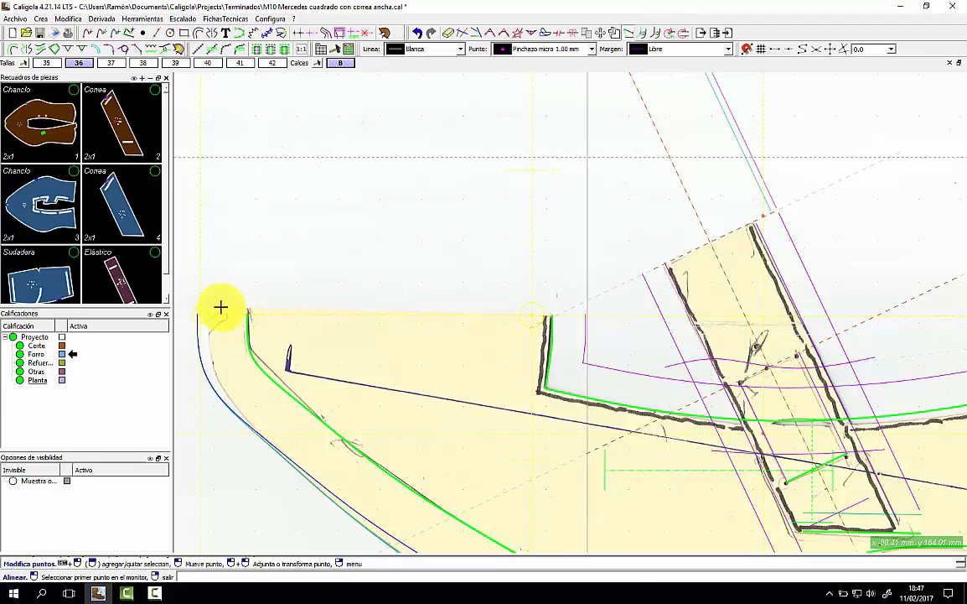
pyautogui.click(220, 307)
pyautogui.click(552, 316)
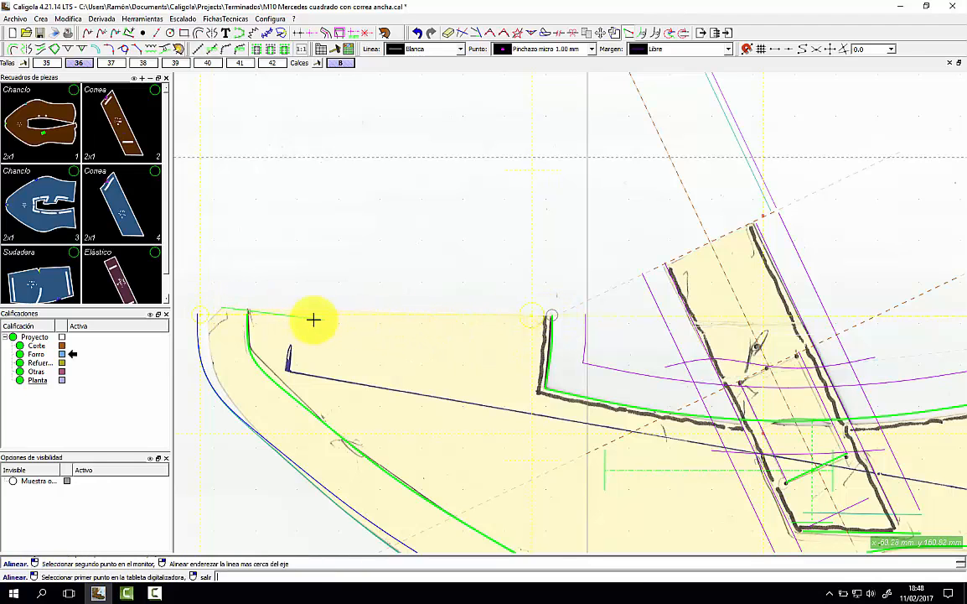
pyautogui.click(200, 315)
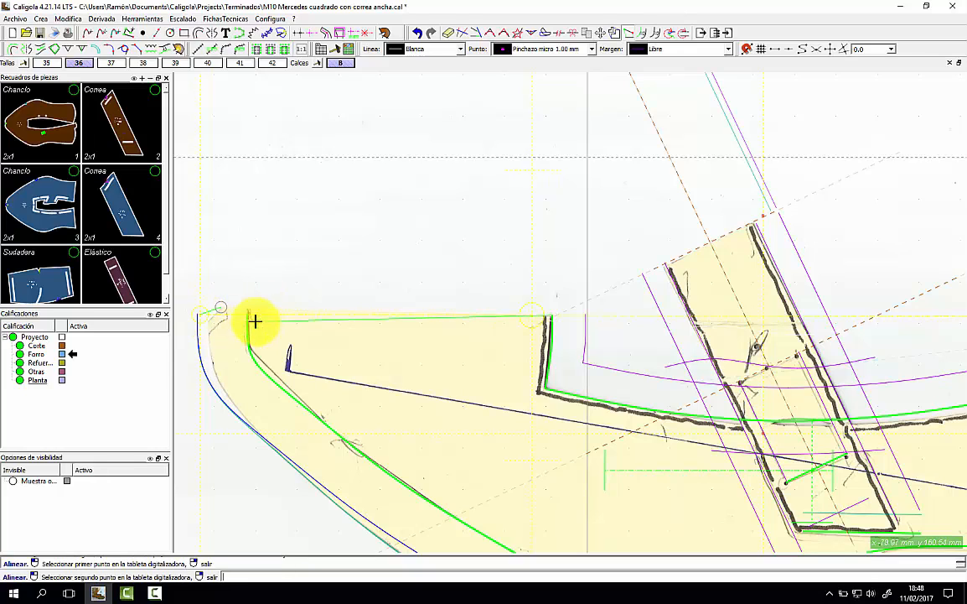
pyautogui.click(579, 314)
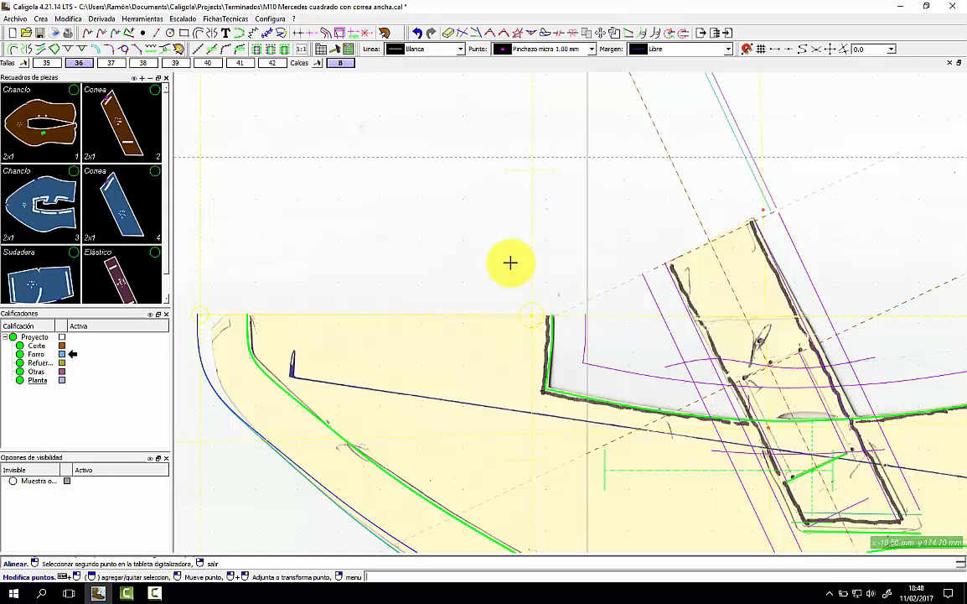
pyautogui.scroll(-2, 512, 266)
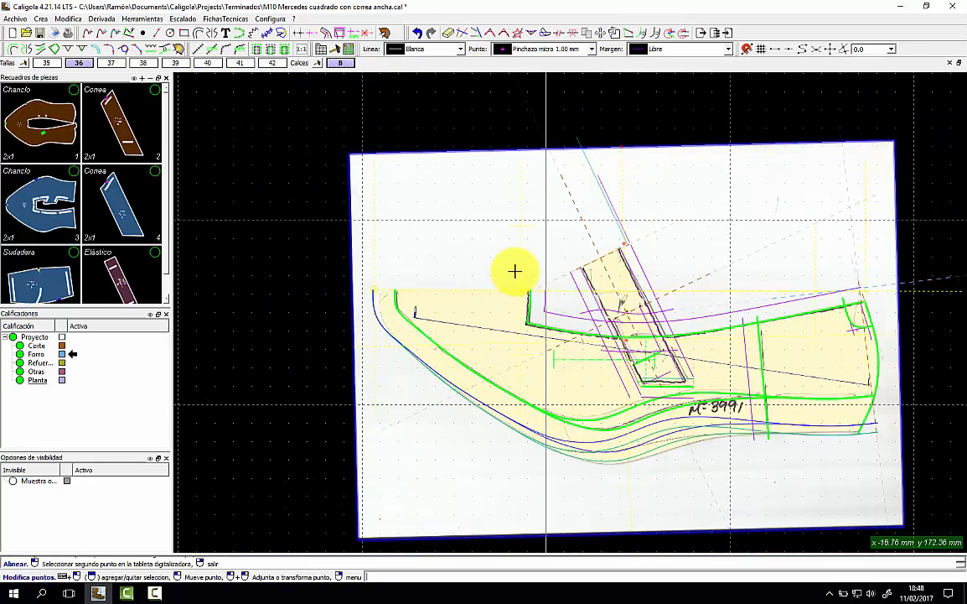
pyautogui.scroll(1, 515, 271)
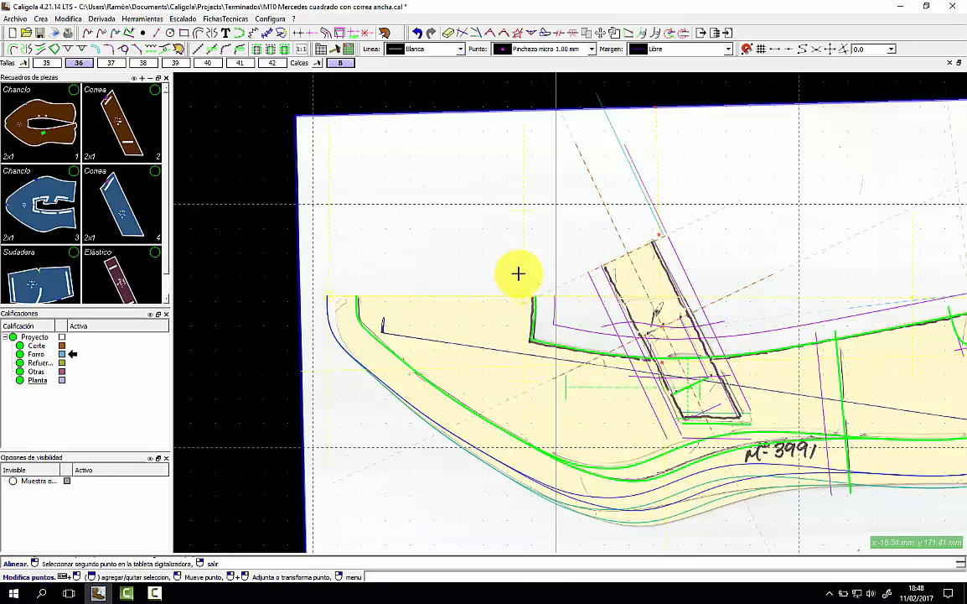
pyautogui.scroll(1, 518, 273)
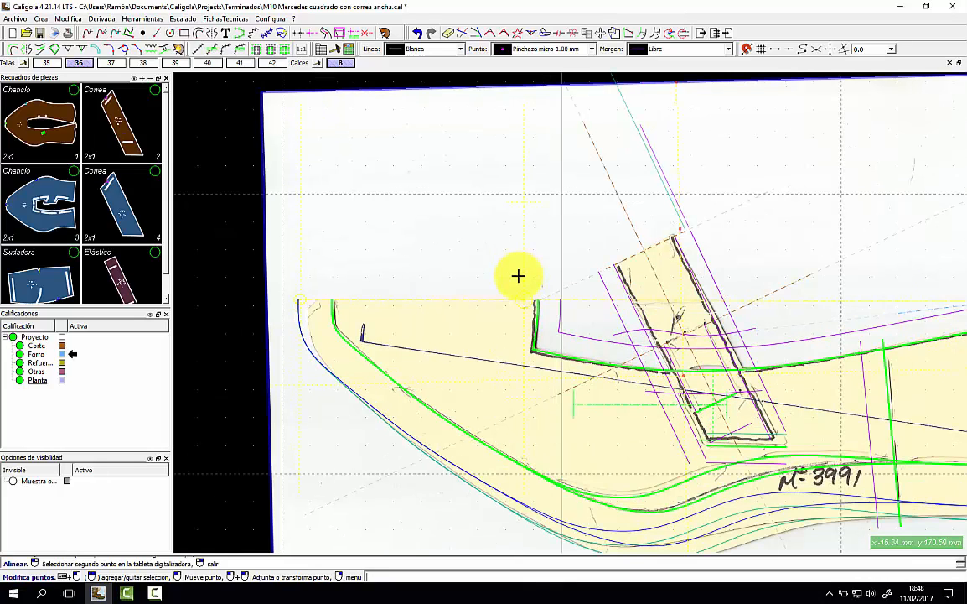
pyautogui.rightClick(518, 270)
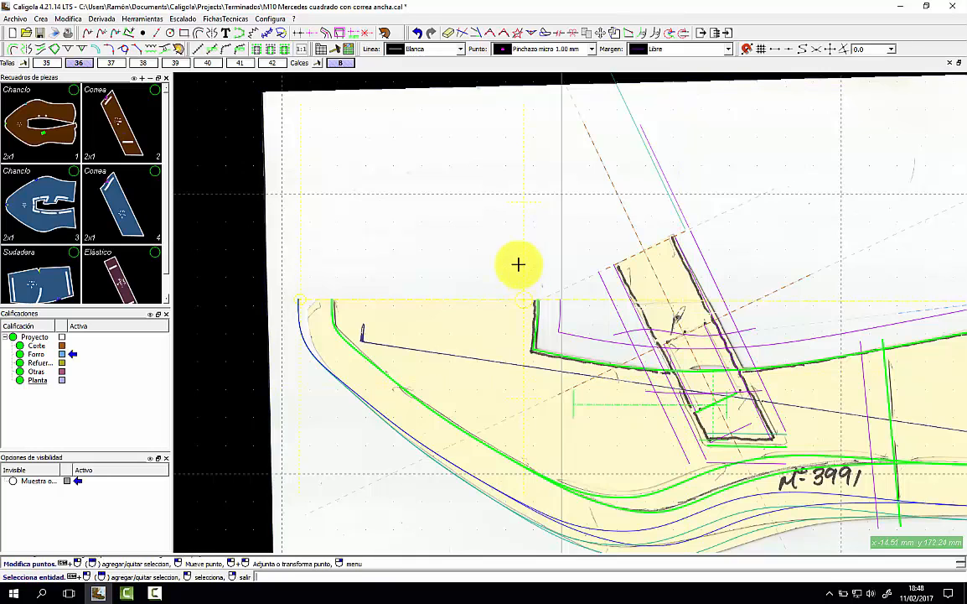
# Nudge the scanned sheet about 1 mm so its pencil outline sits on the green lines.
pyautogui.click(601, 34)
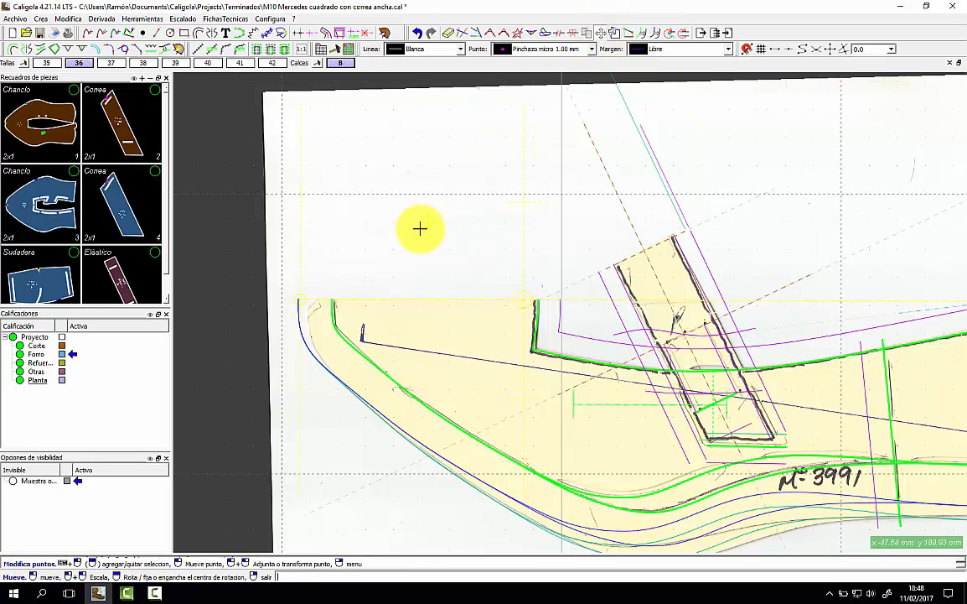
pyautogui.click(413, 240)
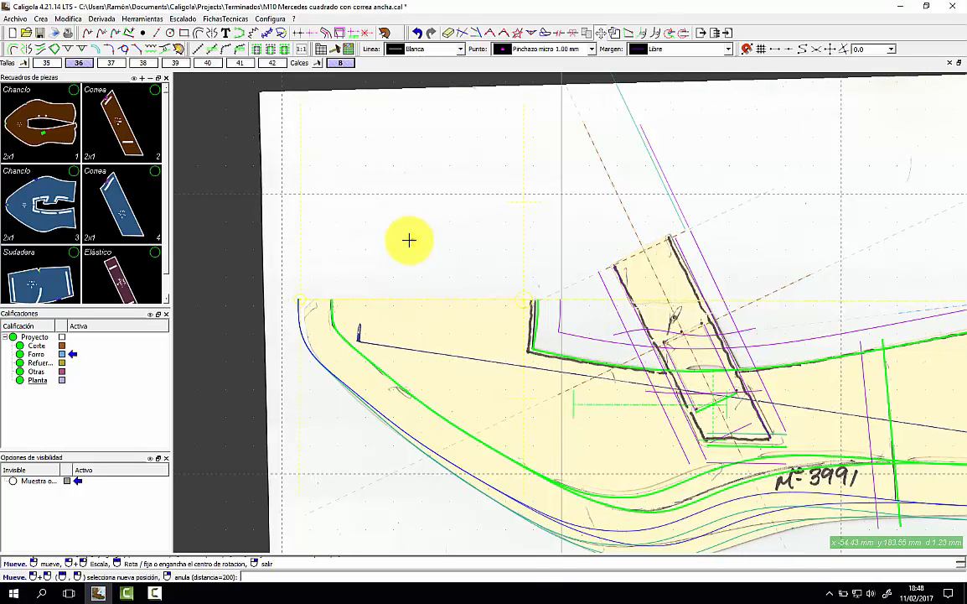
pyautogui.click(409, 240)
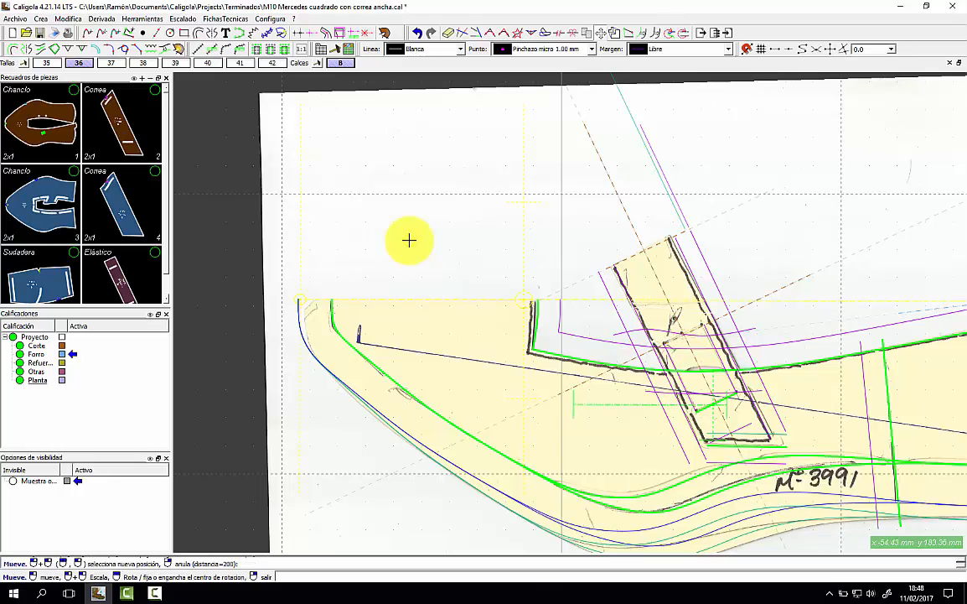
pyautogui.scroll(-3, 409, 240)
pyautogui.scroll(3, 592, 274)
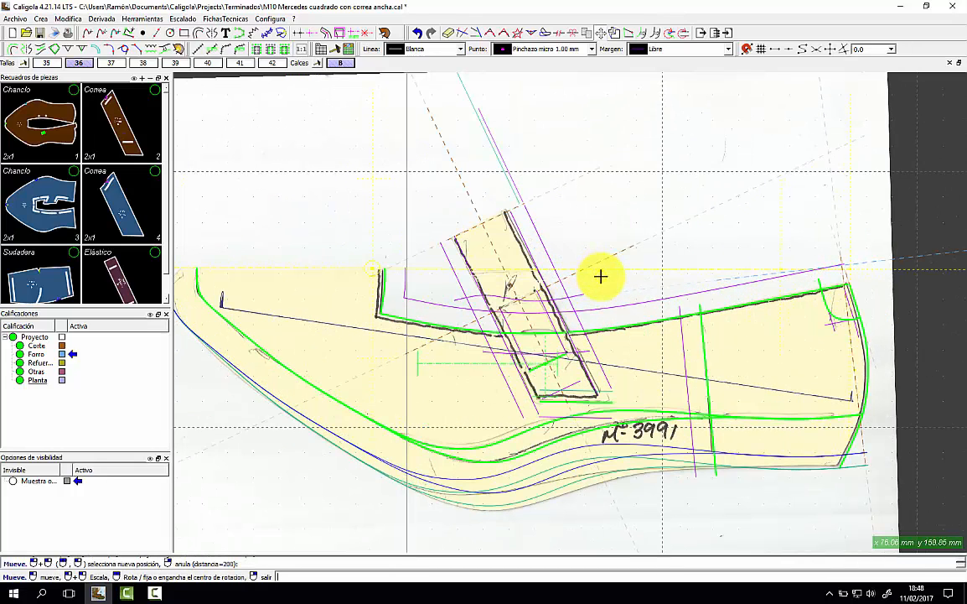
pyautogui.scroll(-2, 601, 276)
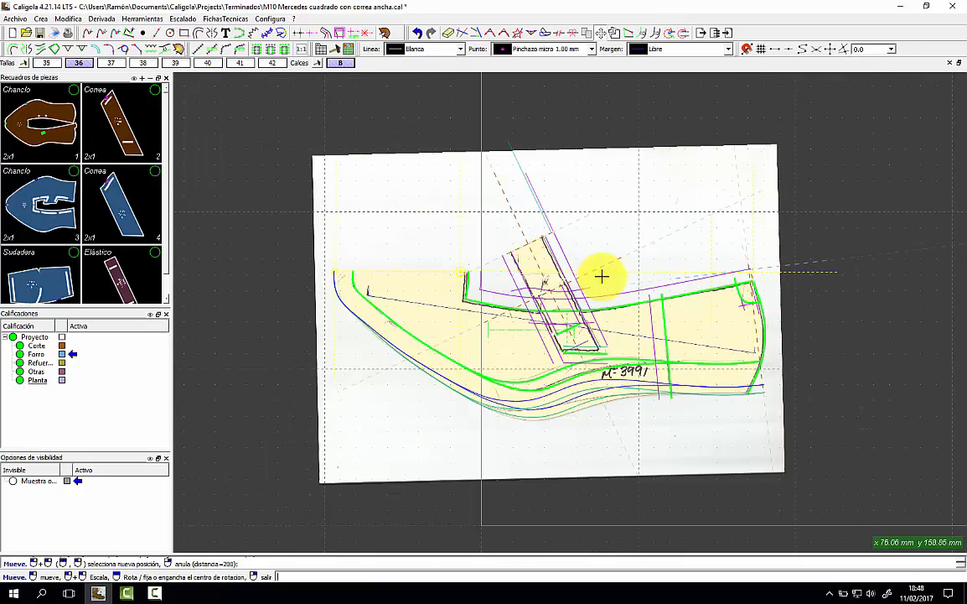
pyautogui.rightClick(677, 201)
# Hide the scanned image and nest a pair/model on the consumption sheets.
pyautogui.click(142, 16)
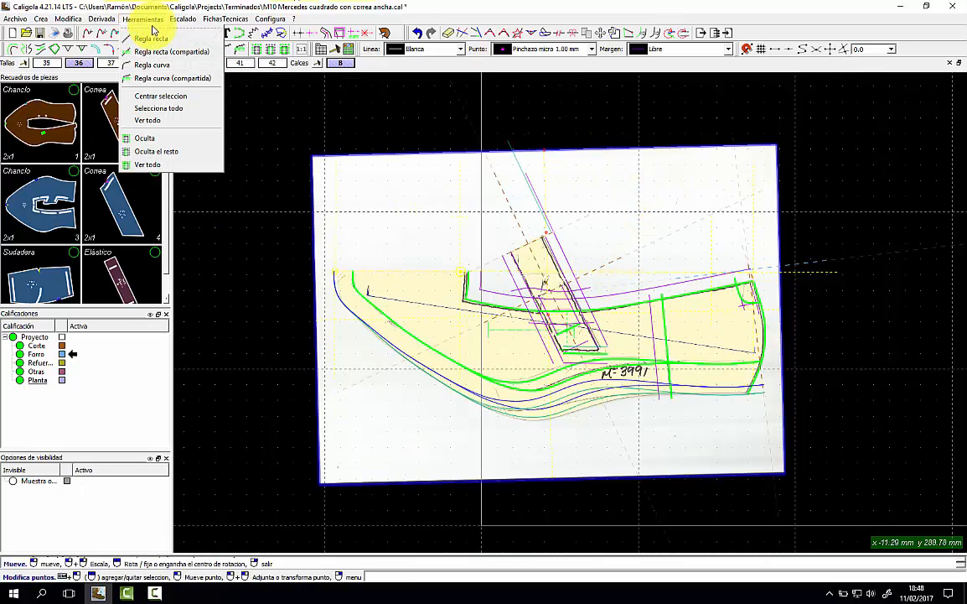
pyautogui.click(188, 141)
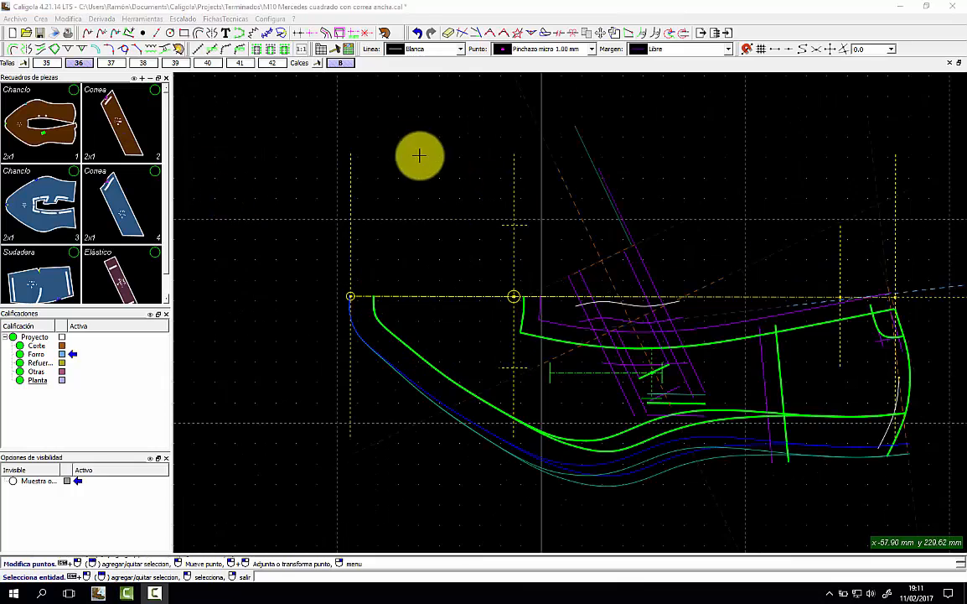
pyautogui.click(228, 19)
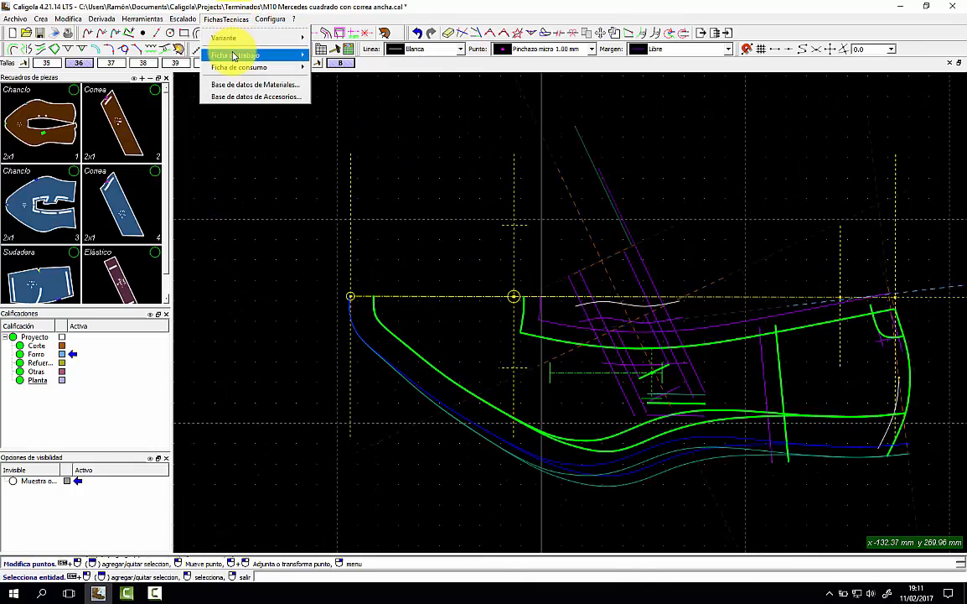
pyautogui.moveTo(247, 67)
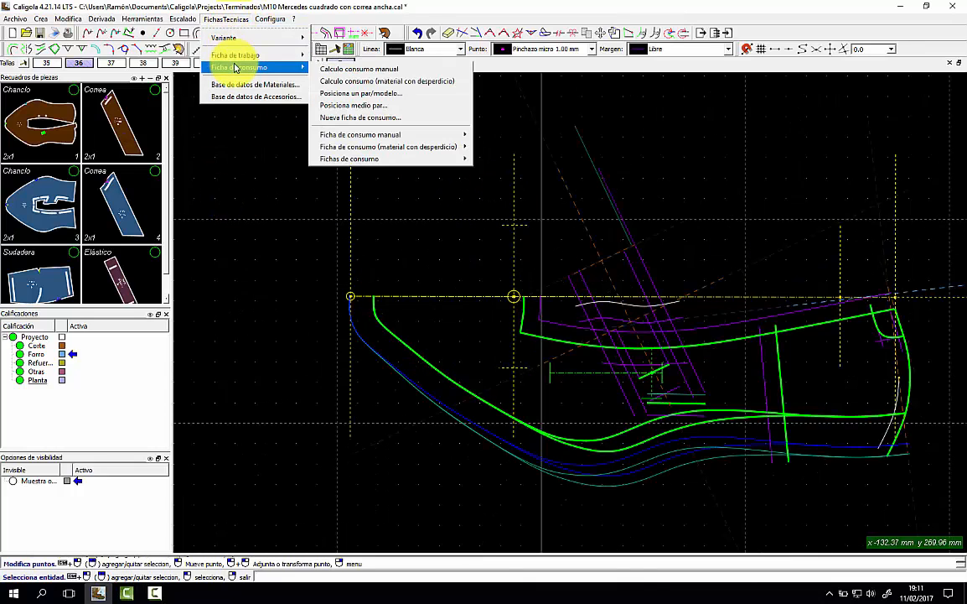
pyautogui.click(404, 93)
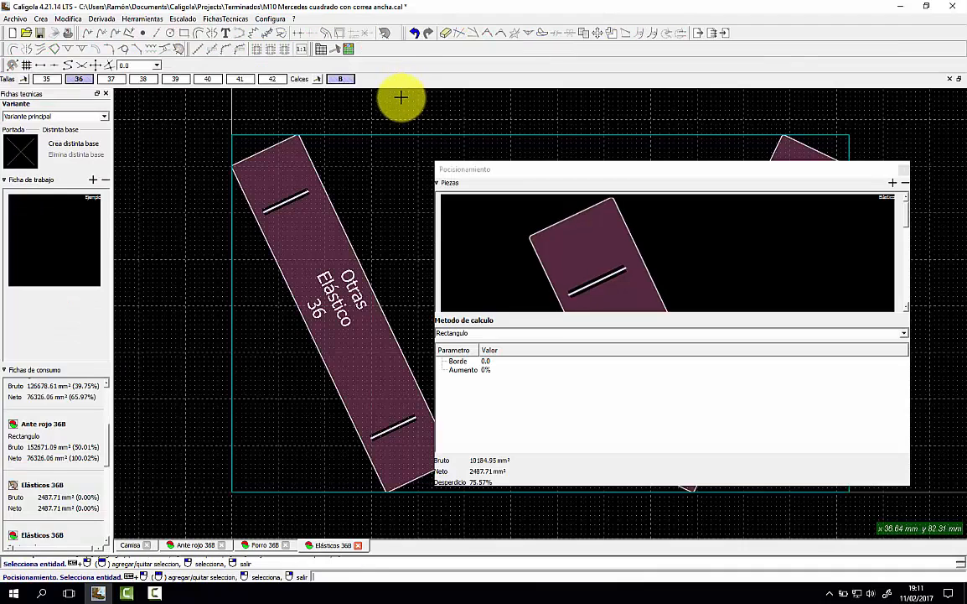
# Move the second Elástico piece beside the first, then view the Ante rojo 36B sheet.
pyautogui.click(901, 169)
pyautogui.click(796, 201)
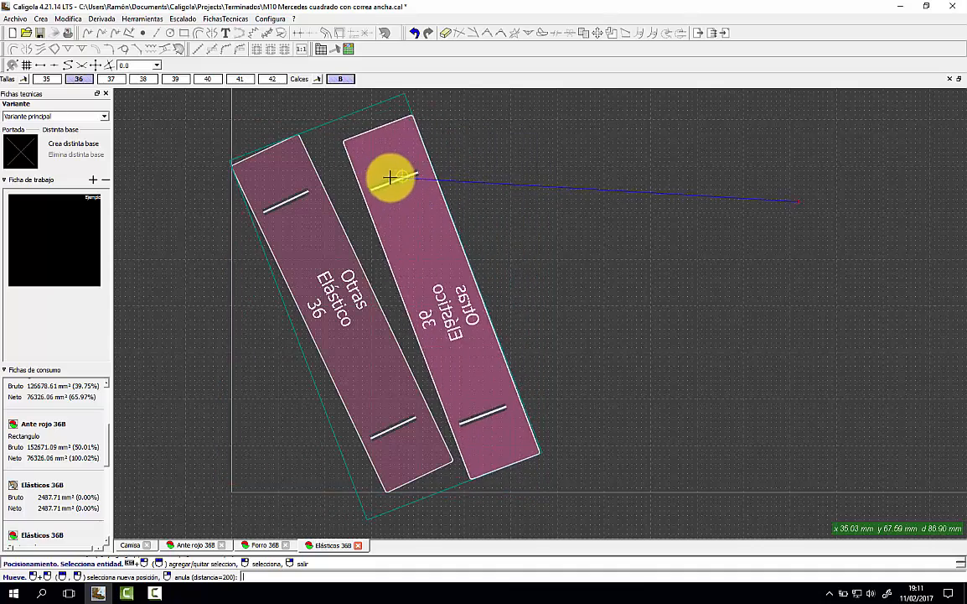
pyautogui.click(367, 182)
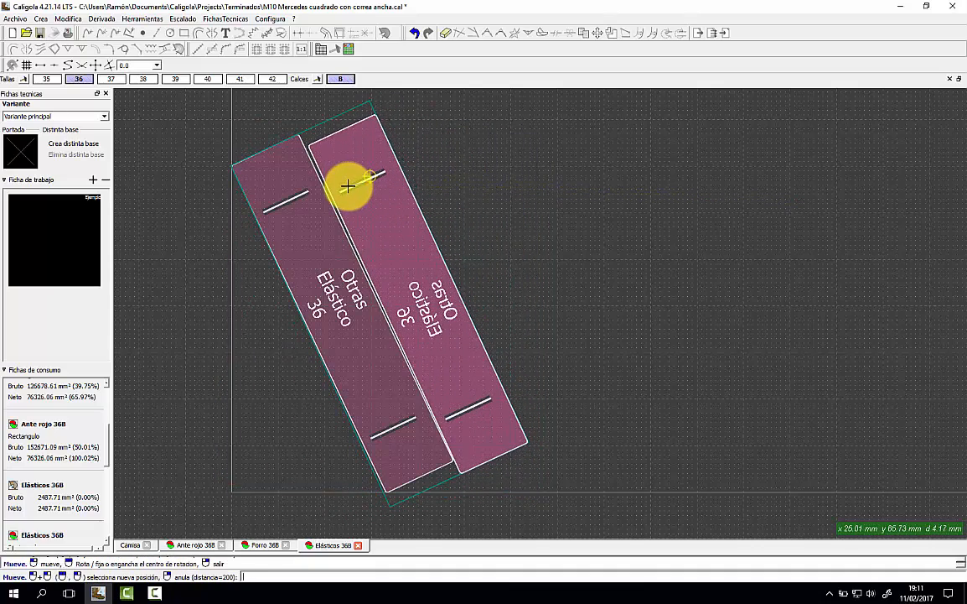
pyautogui.click(386, 186)
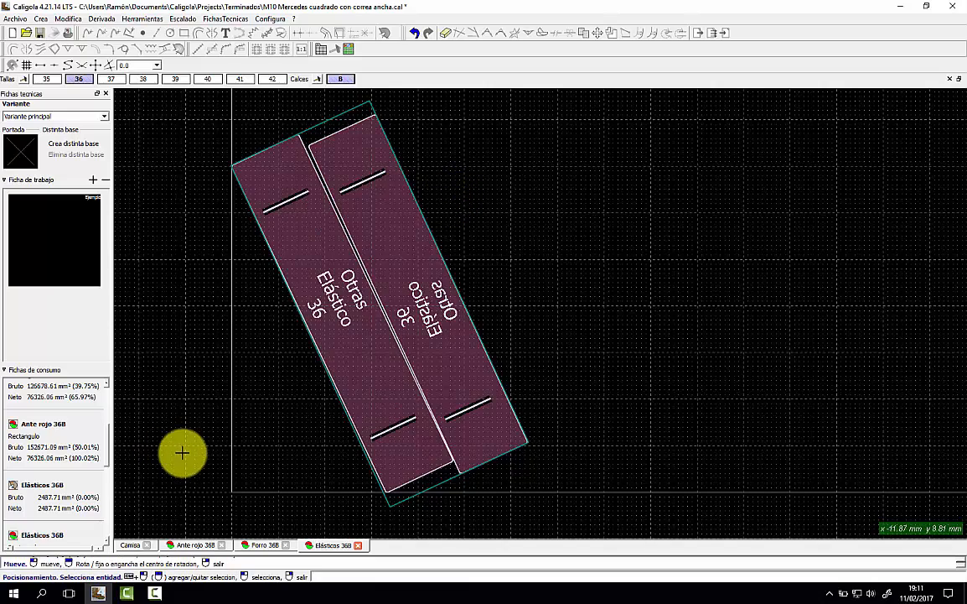
pyautogui.click(194, 545)
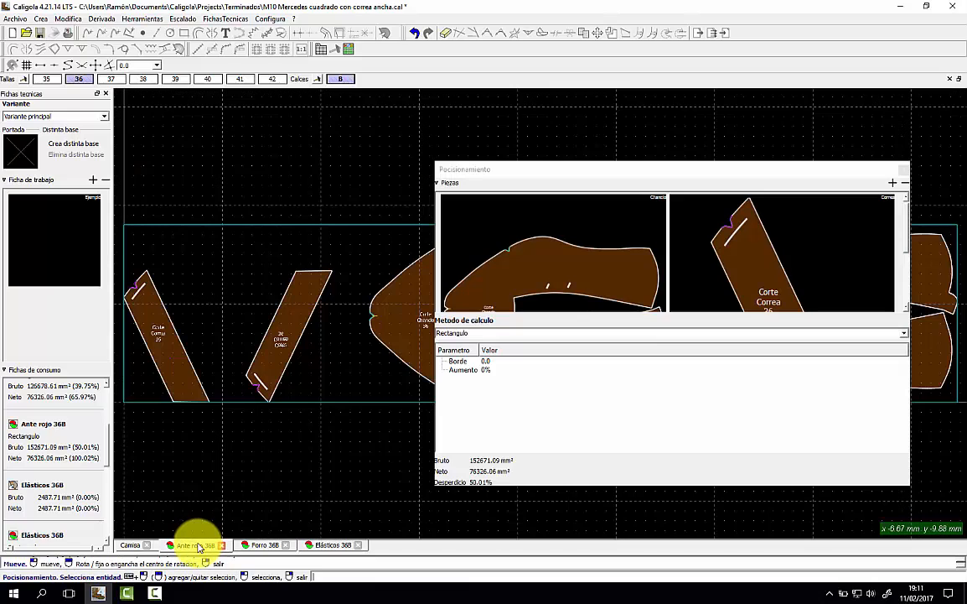
# Nest one strap piece beside the other strap on Ante rojo 36B.
pyautogui.click(903, 171)
pyautogui.click(278, 289)
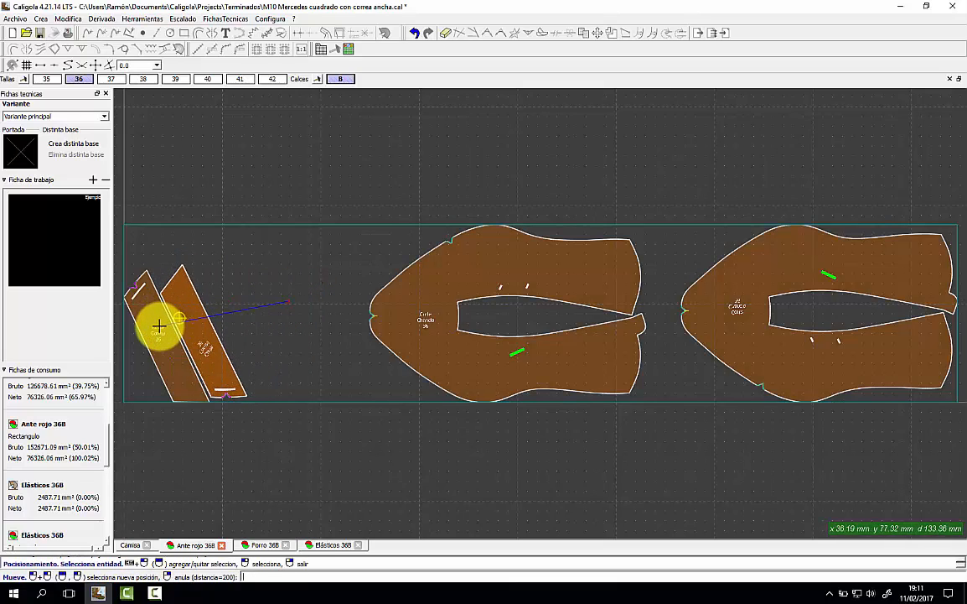
pyautogui.click(227, 324)
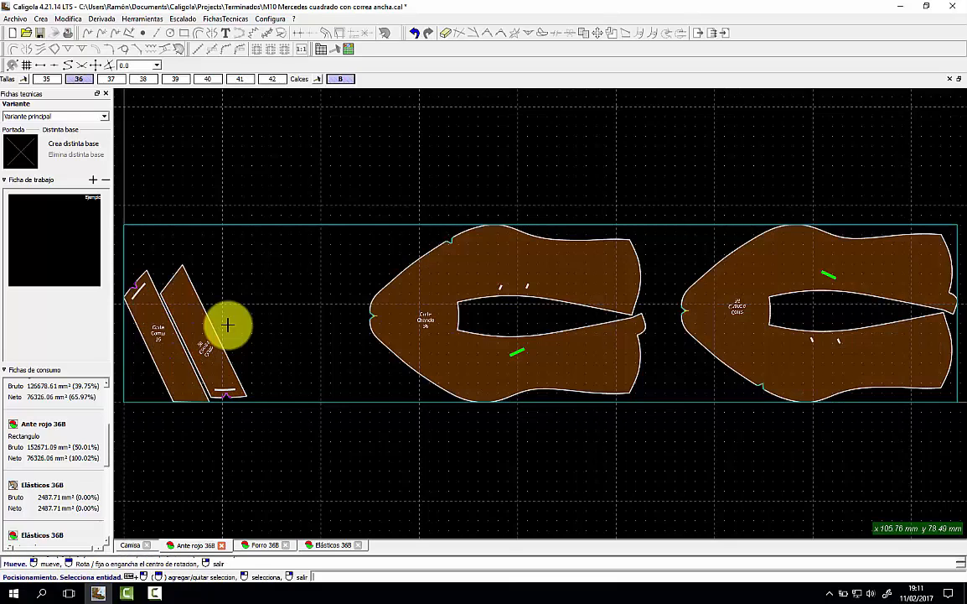
# Place the two large suede pieces side by side, cutting gross waste to 37.87%.
pyautogui.click(411, 322)
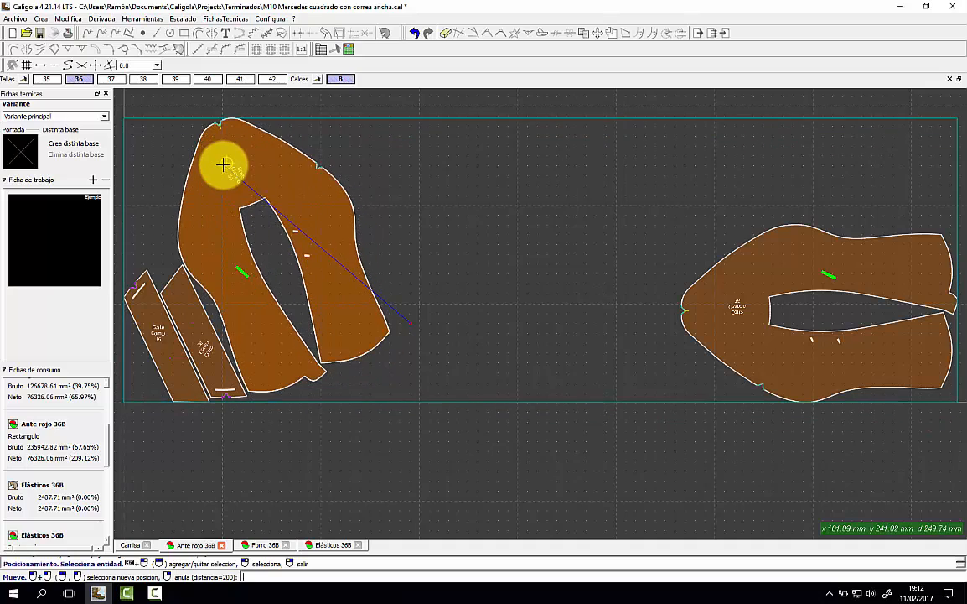
pyautogui.click(224, 176)
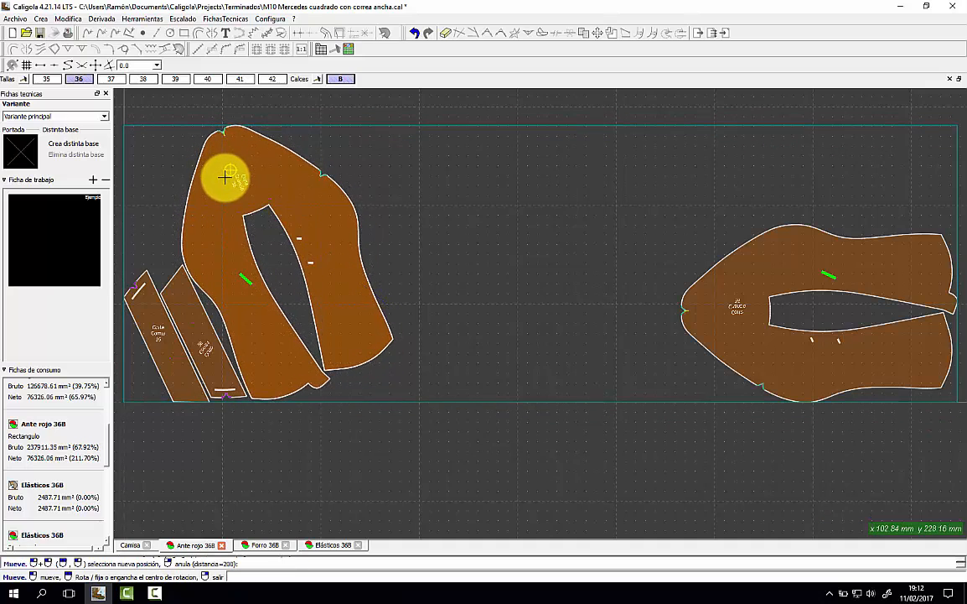
pyautogui.rightClick(279, 204)
pyautogui.click(752, 293)
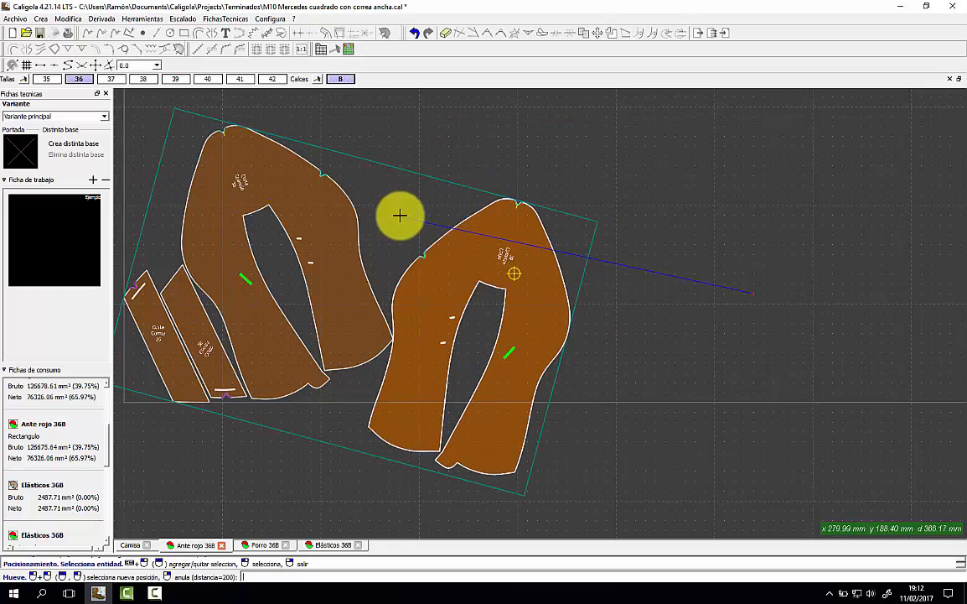
pyautogui.click(389, 183)
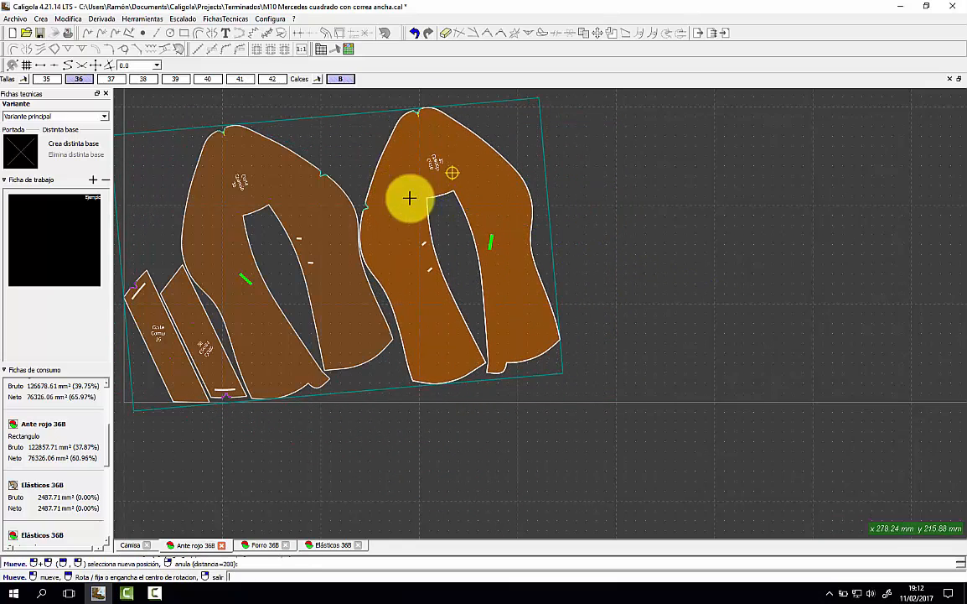
pyautogui.rightClick(584, 261)
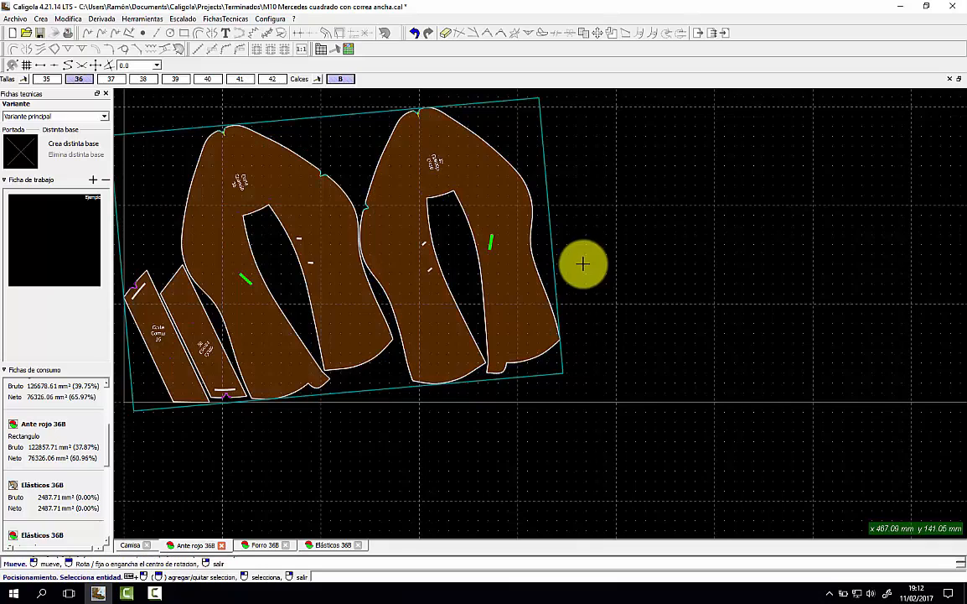
# On the Forro 36B sheet, nest the small lining strips together and reorient a large piece.
pyautogui.click(267, 545)
pyautogui.moveTo(907, 210); pyautogui.dragTo(915, 273)
pyautogui.click(903, 169)
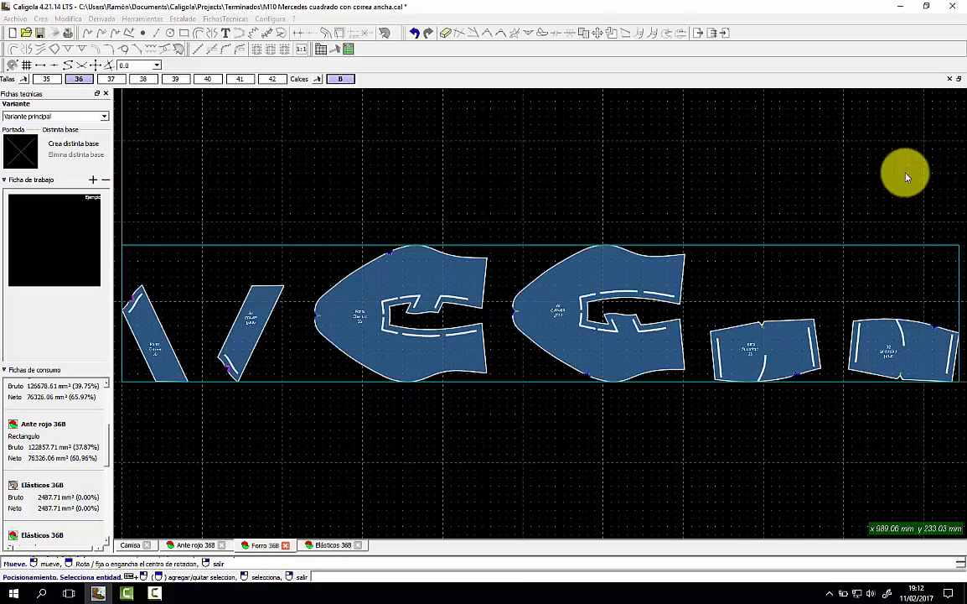
pyautogui.click(247, 316)
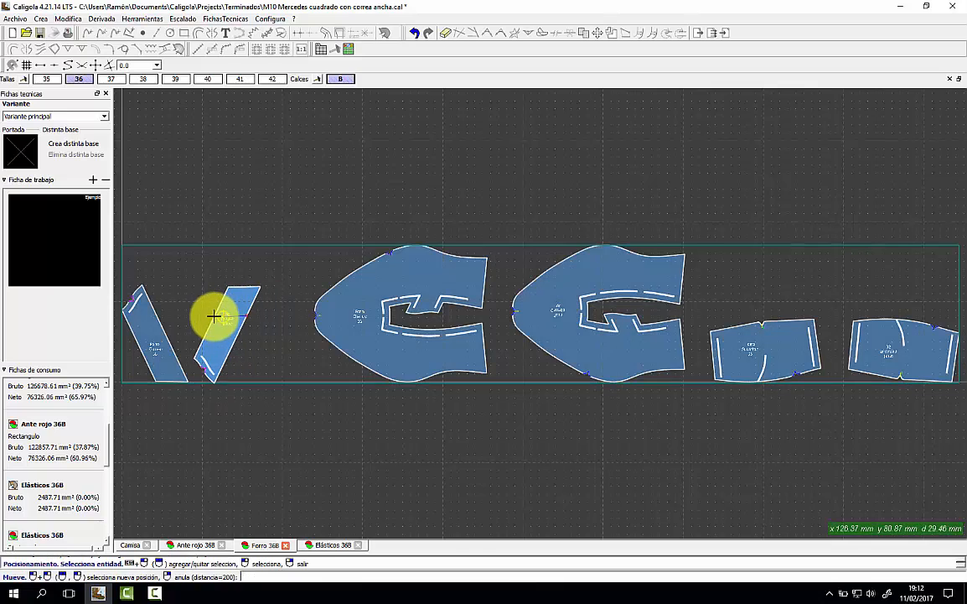
pyautogui.click(164, 316)
pyautogui.rightClick(212, 317)
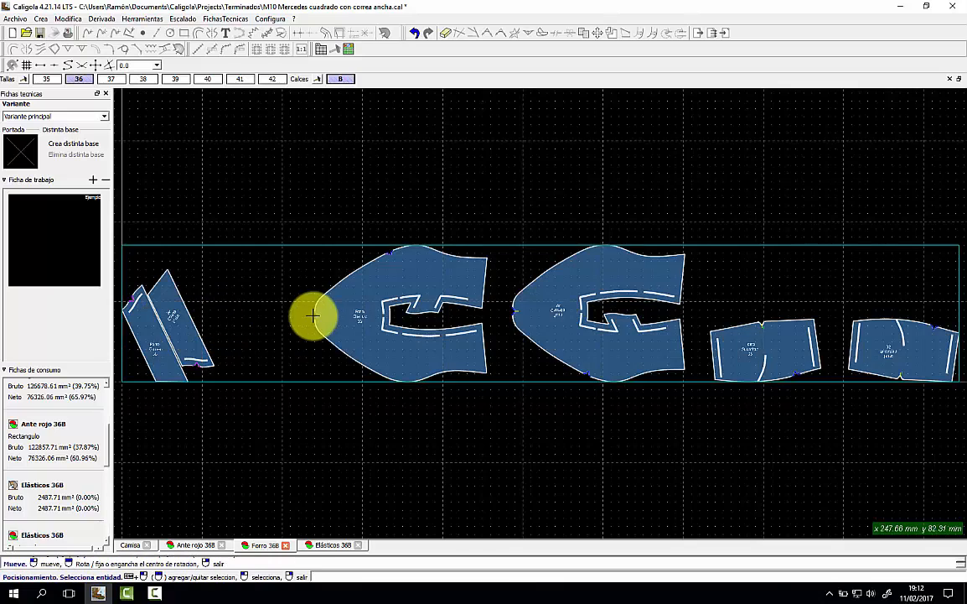
pyautogui.click(343, 314)
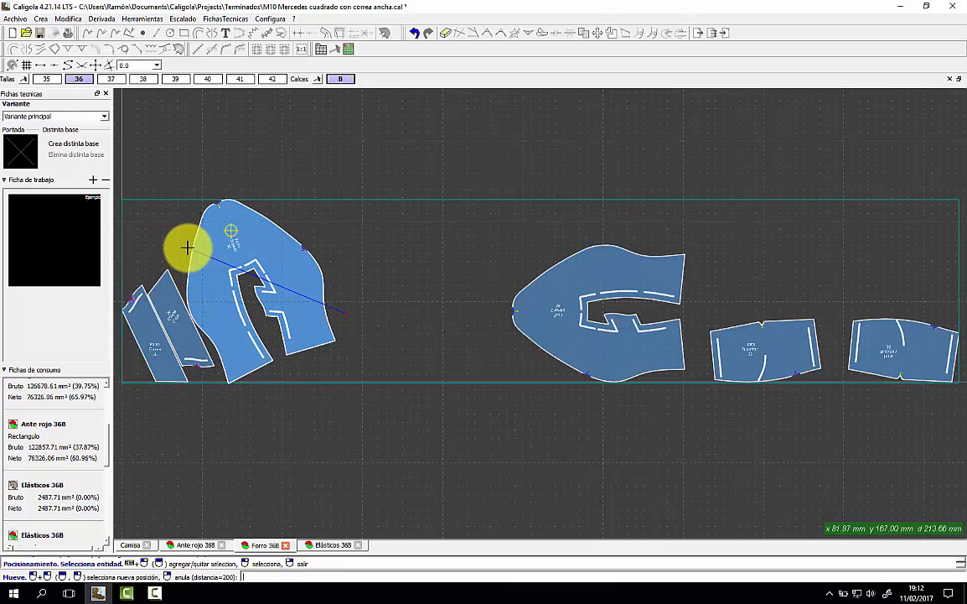
pyautogui.click(306, 275)
# Pack the second large lining piece and both rectangles at upper left, then return to Ante rojo 36B.
pyautogui.click(542, 297)
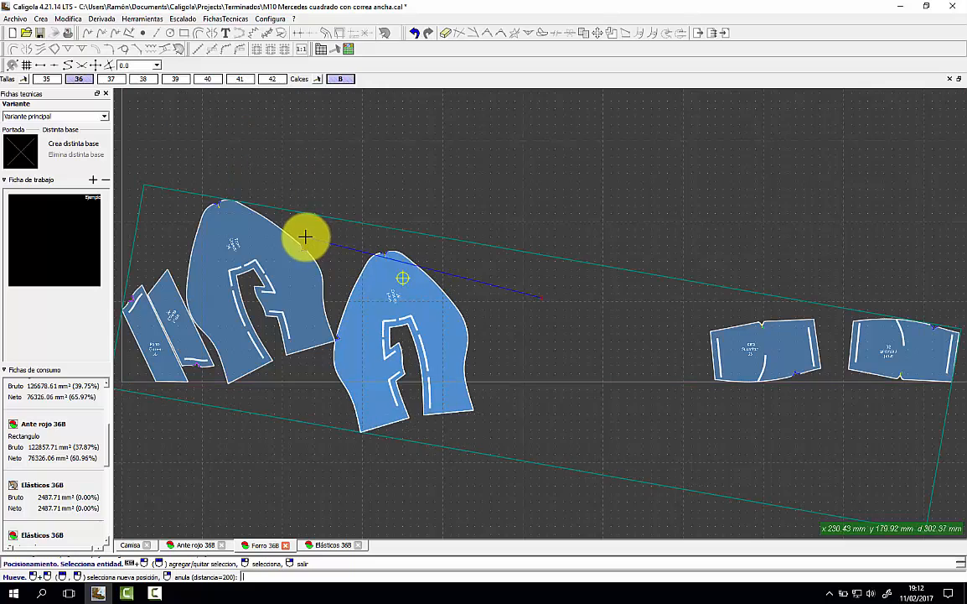
pyautogui.click(295, 233)
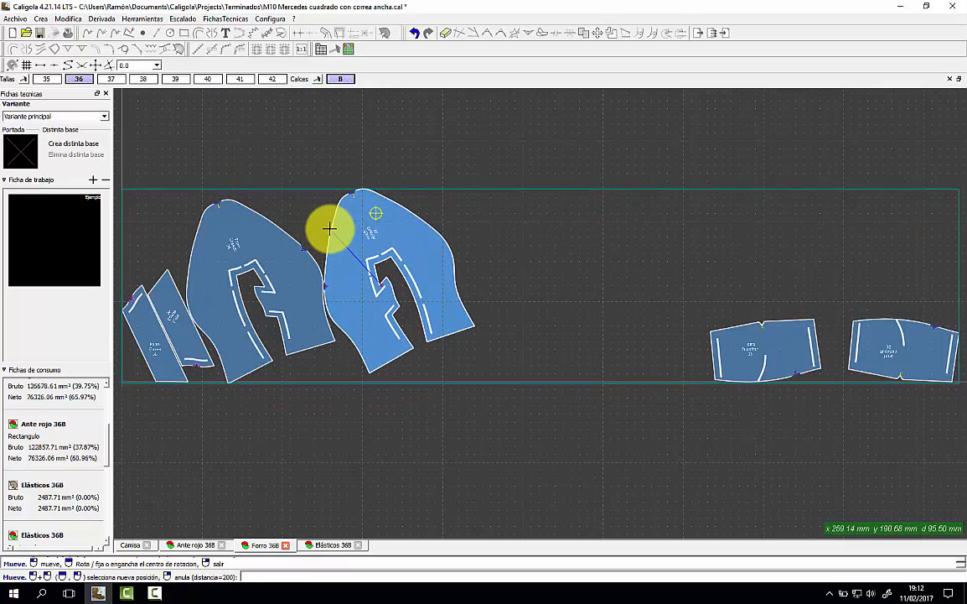
pyautogui.click(331, 233)
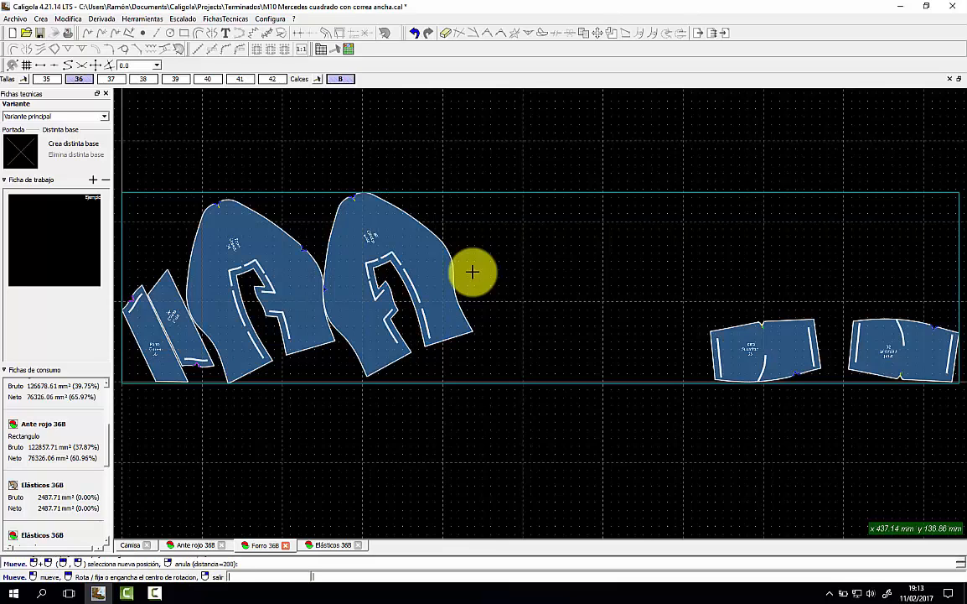
pyautogui.click(736, 344)
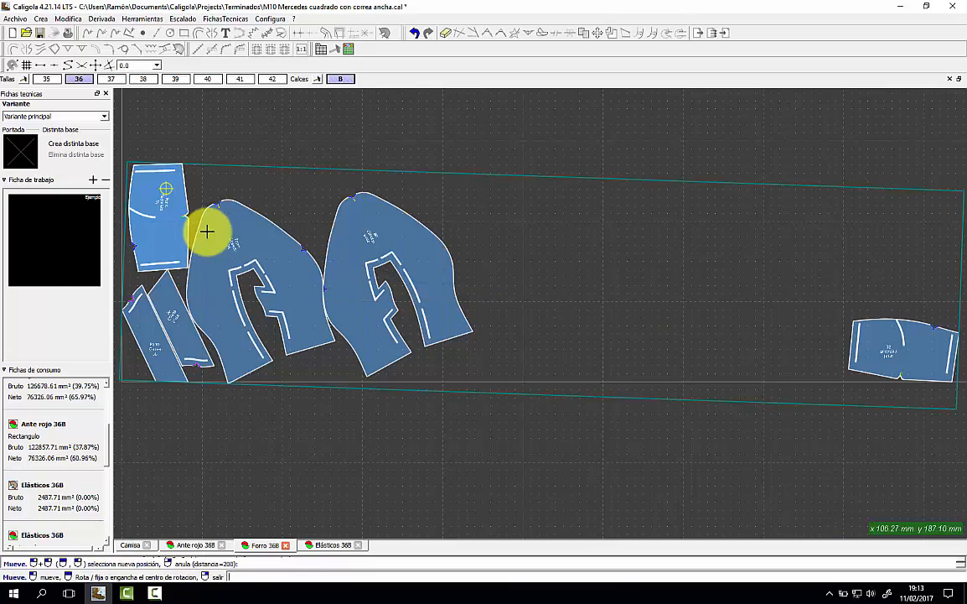
pyautogui.rightClick(222, 232)
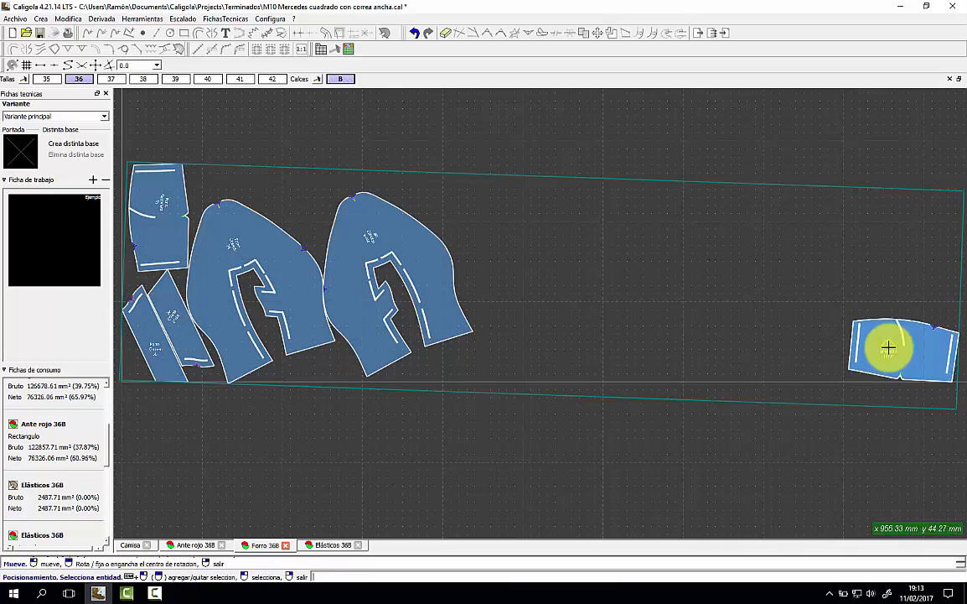
pyautogui.click(888, 346)
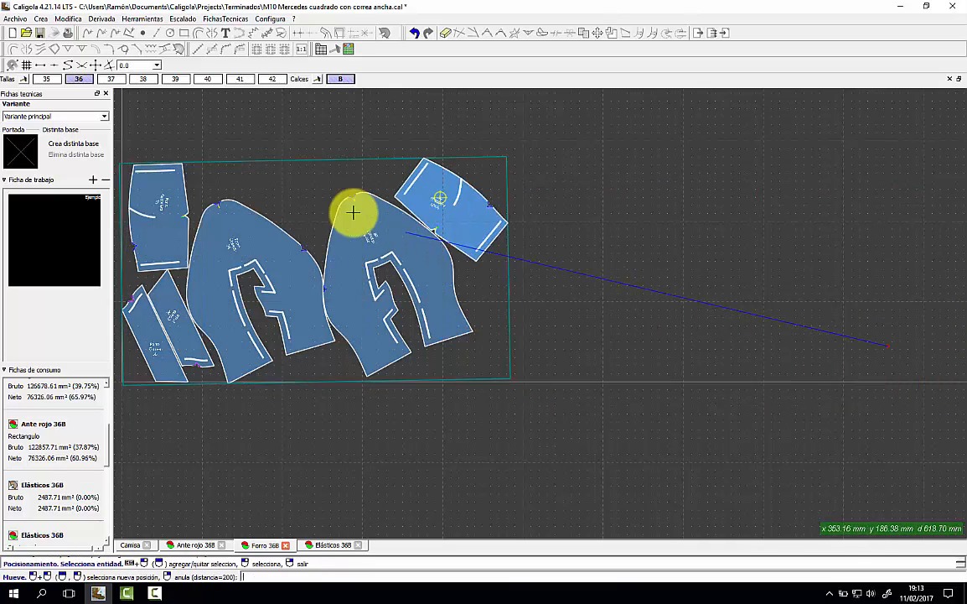
pyautogui.click(294, 183)
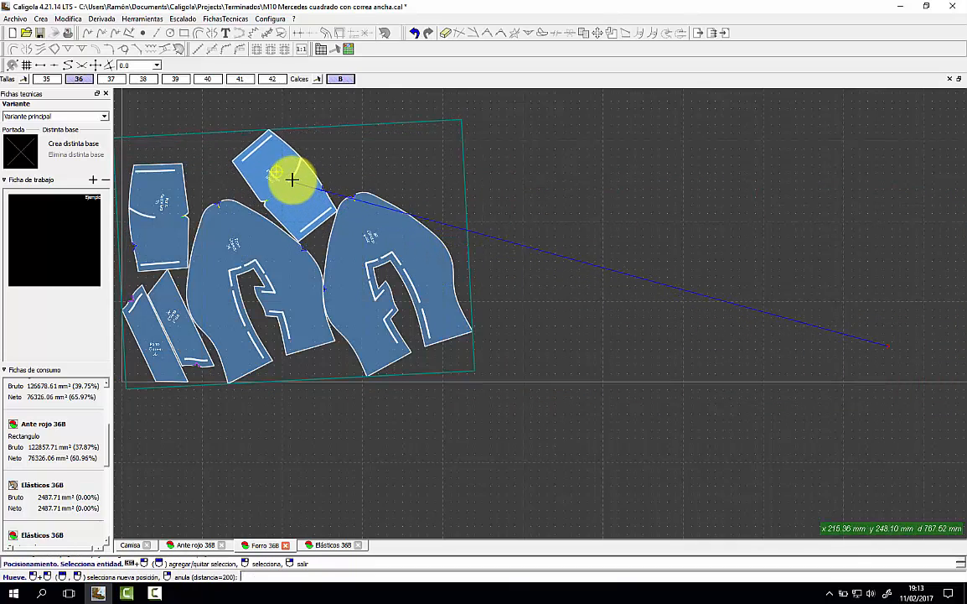
pyautogui.click(304, 192)
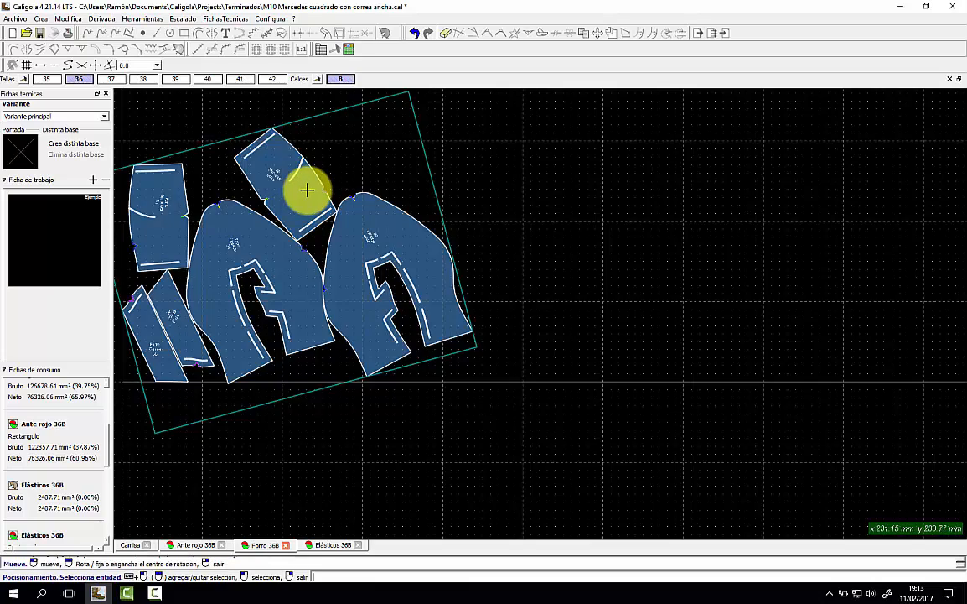
pyautogui.click(307, 191)
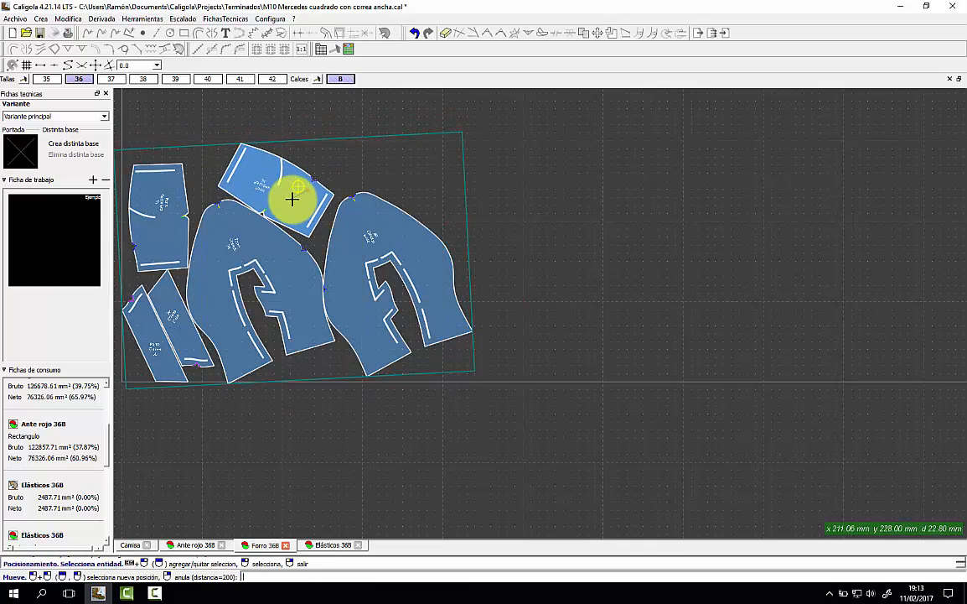
pyautogui.click(303, 205)
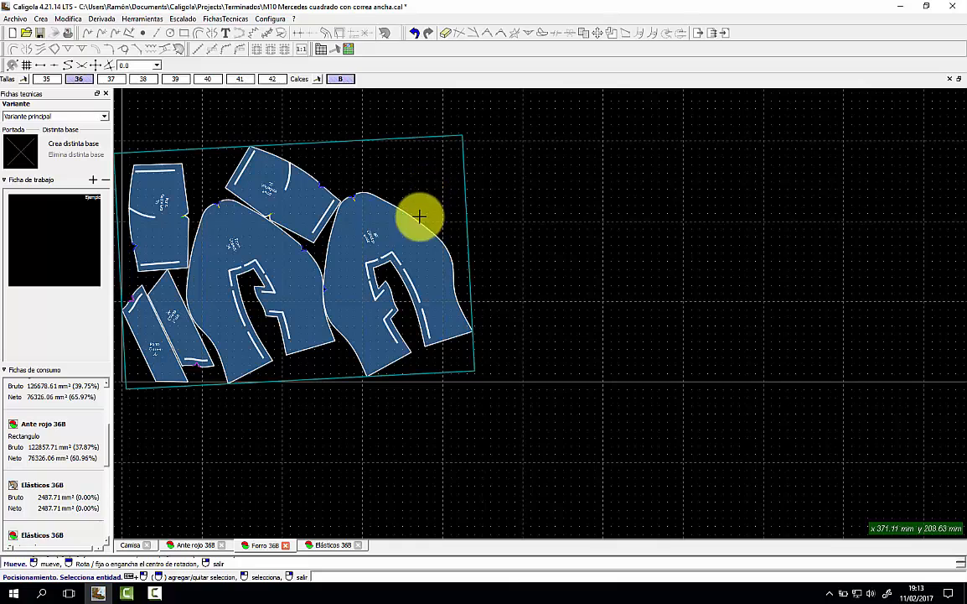
pyautogui.click(195, 545)
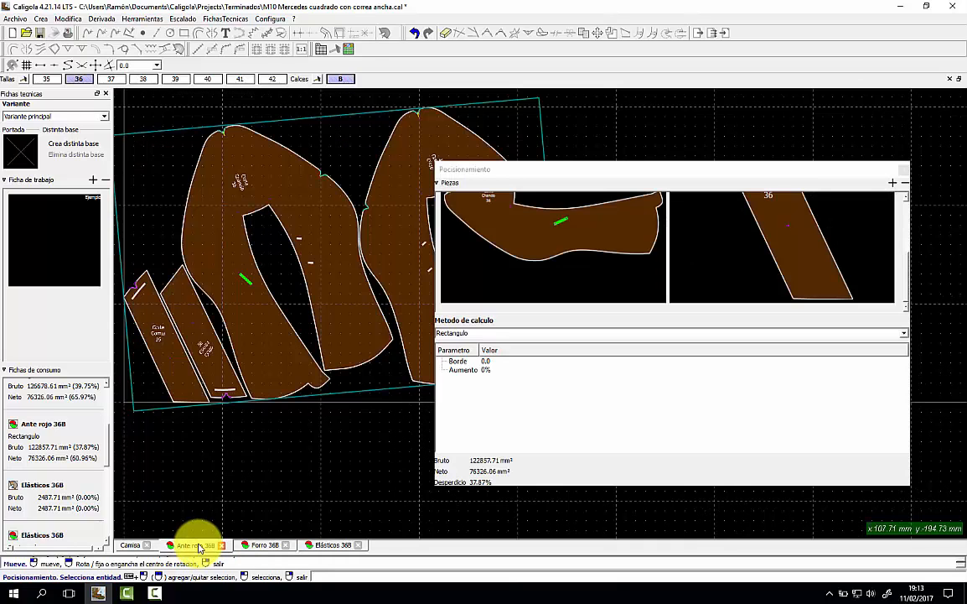
# View the Forro and Elásticos 36B sheets, then open the Imprime fichas tecnicas preview.
pyautogui.click(256, 546)
pyautogui.click(328, 547)
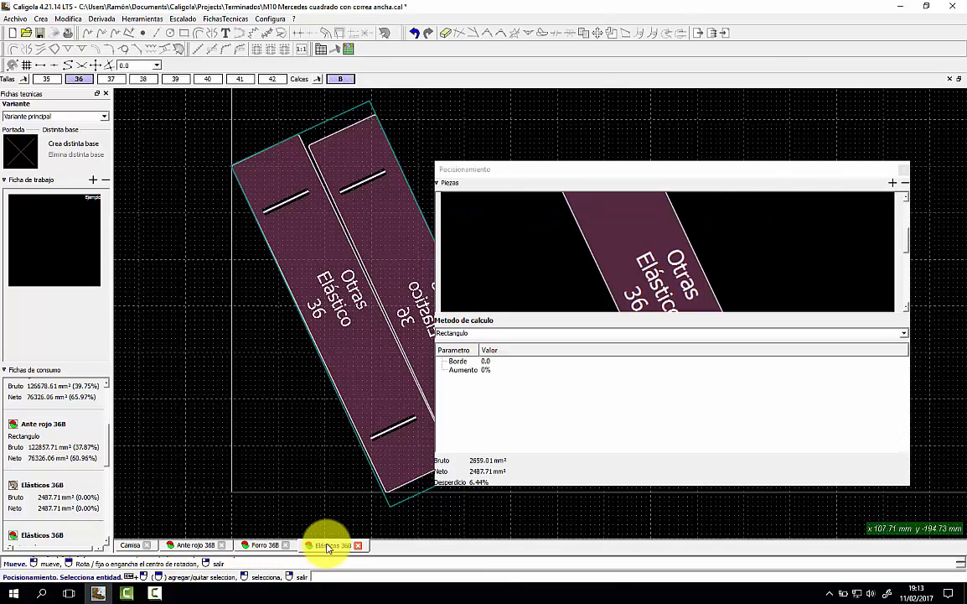
pyautogui.click(903, 170)
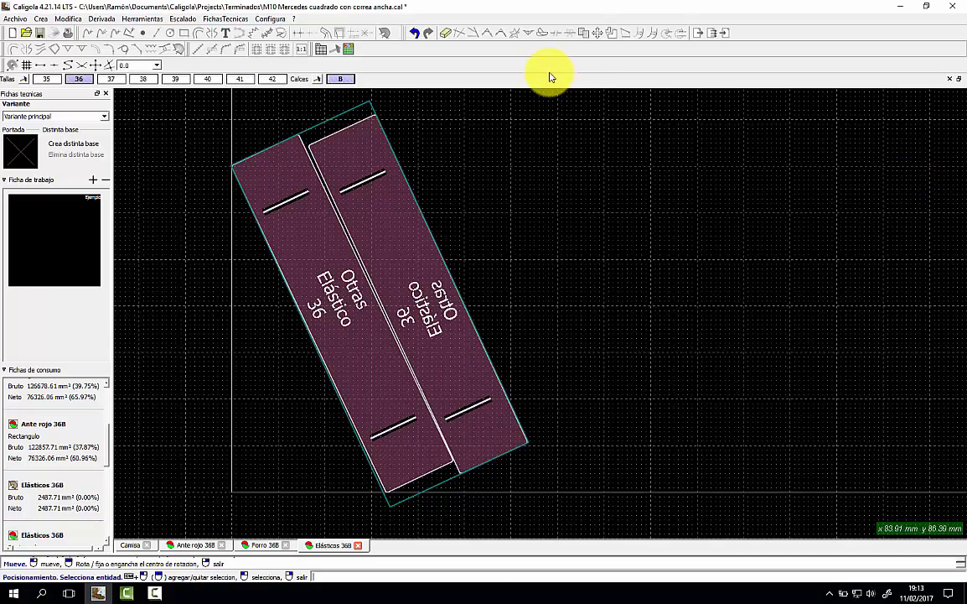
pyautogui.click(15, 17)
pyautogui.click(86, 211)
# Add the Schede lavorazione 3 colonne template to the technical sheet collection.
pyautogui.click(268, 449)
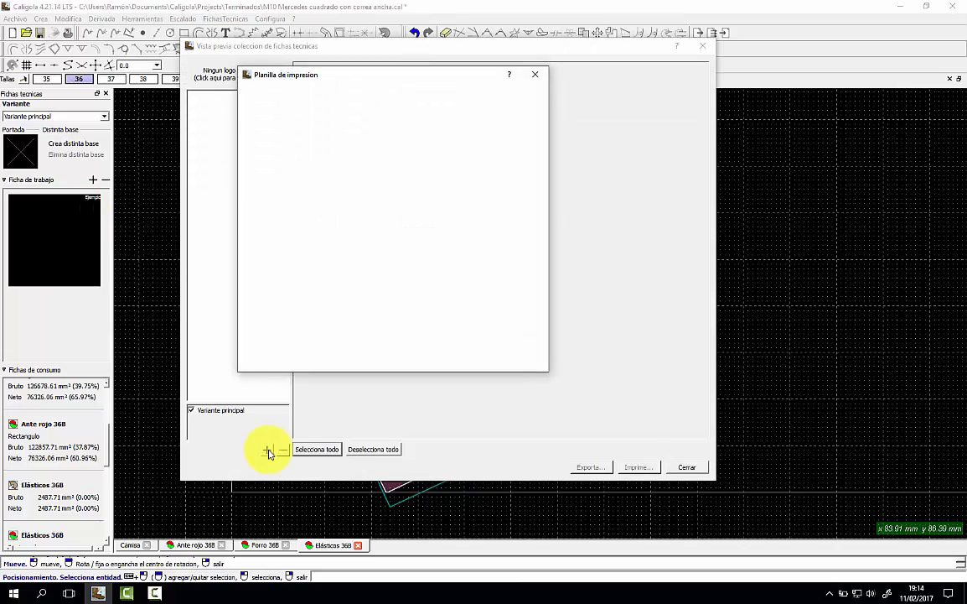
pyautogui.click(267, 112)
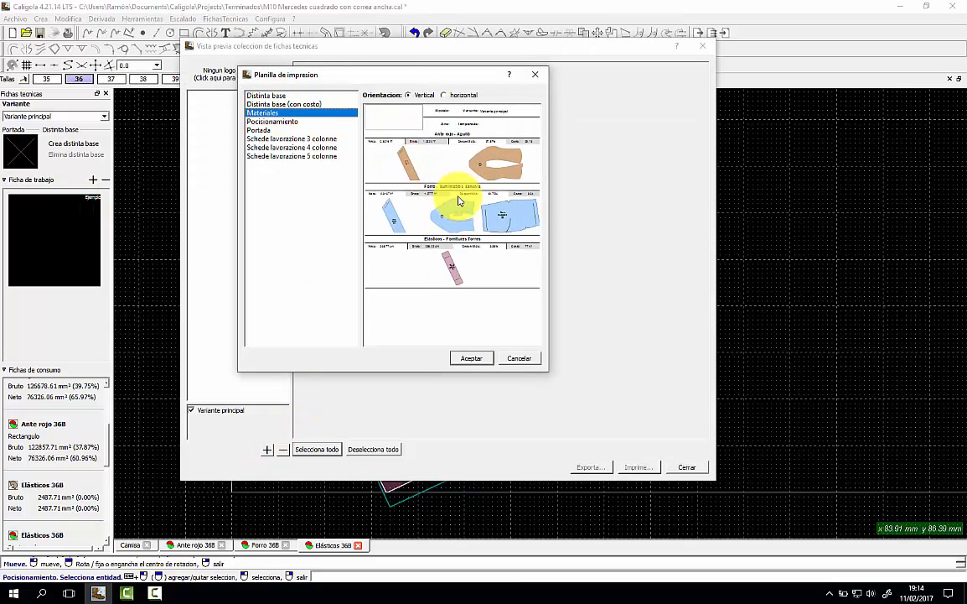
pyautogui.click(278, 121)
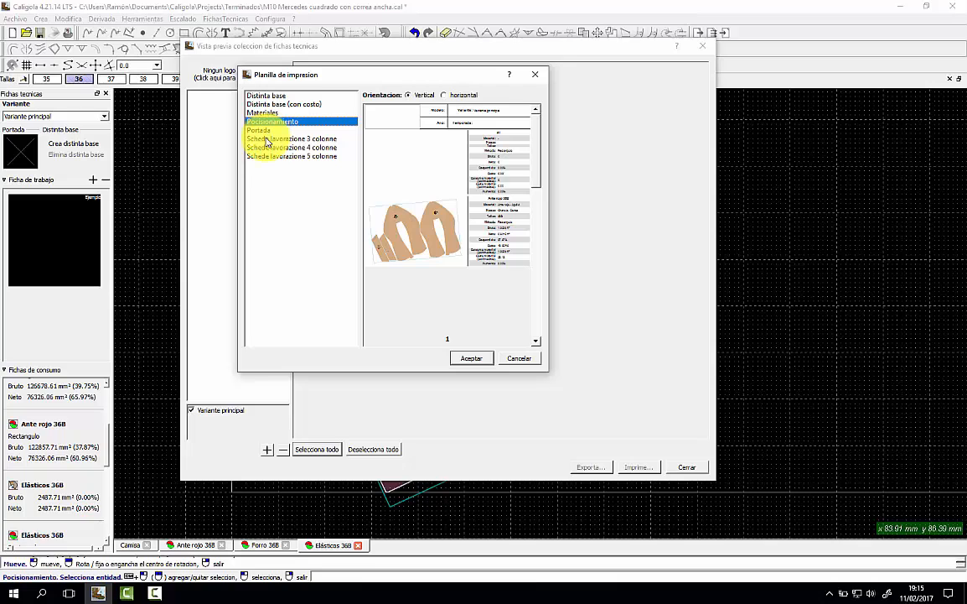
pyautogui.click(265, 139)
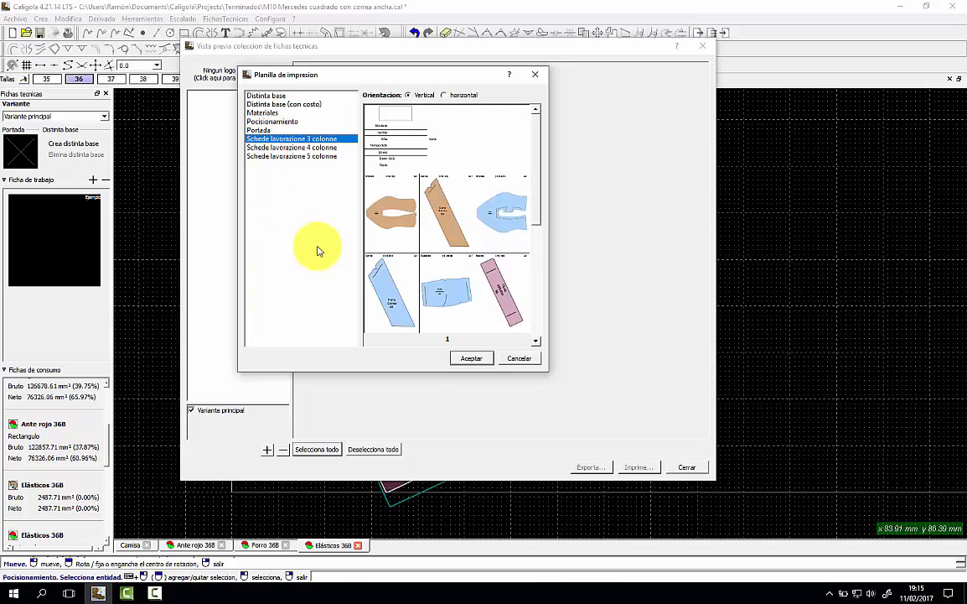
pyautogui.click(472, 358)
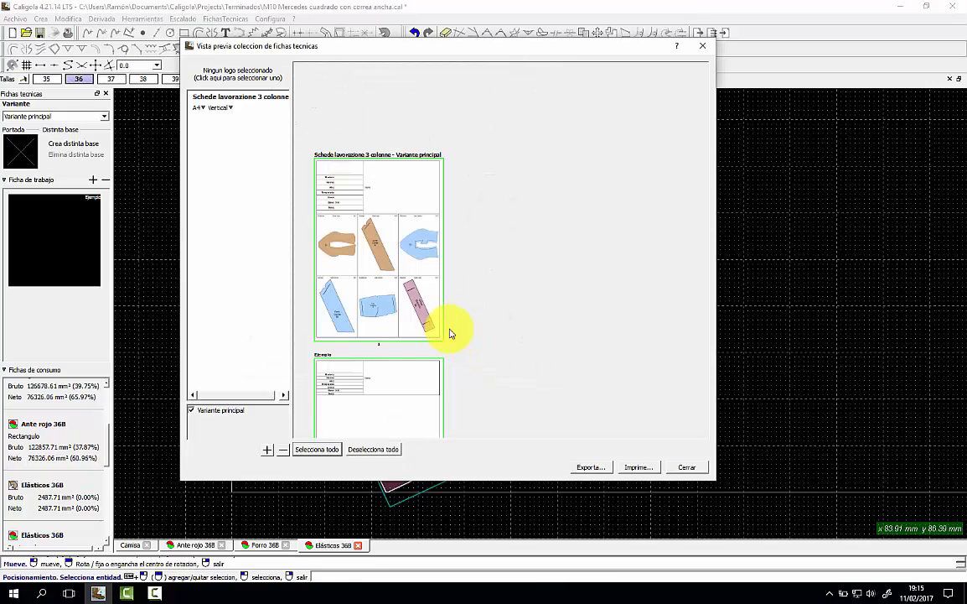
pyautogui.scroll(4, 411, 294)
pyautogui.scroll(5, 505, 325)
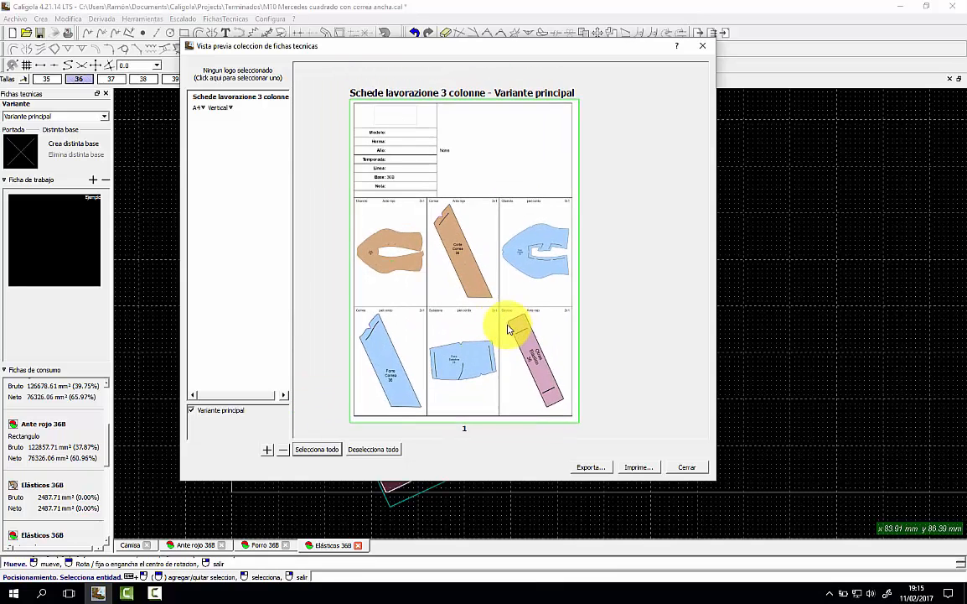
pyautogui.scroll(-10, 506, 328)
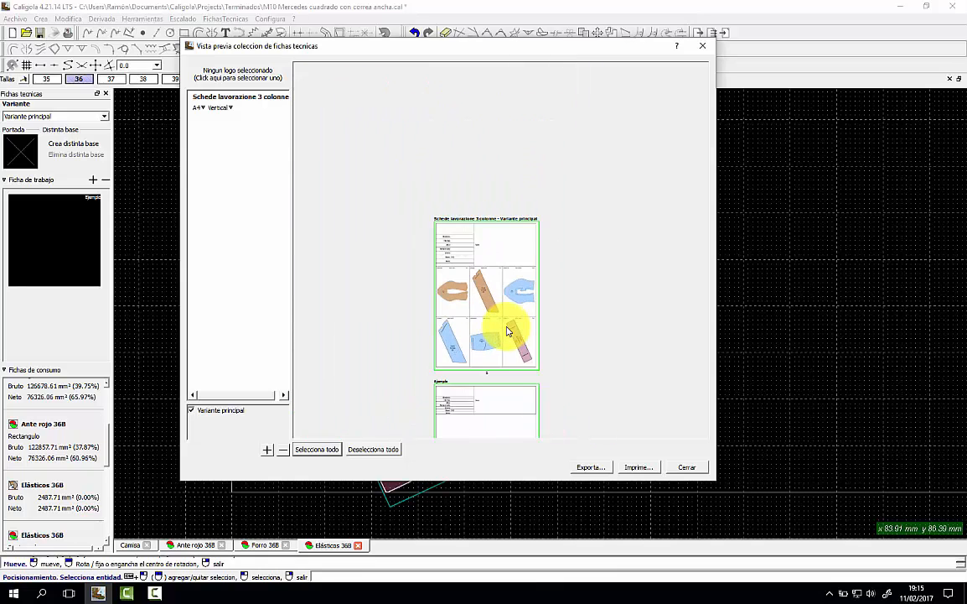
pyautogui.moveTo(510, 352); pyautogui.dragTo(479, 266, button='middle')
# Add the Posicionamiento sheet template to the collection as well.
pyautogui.click(268, 450)
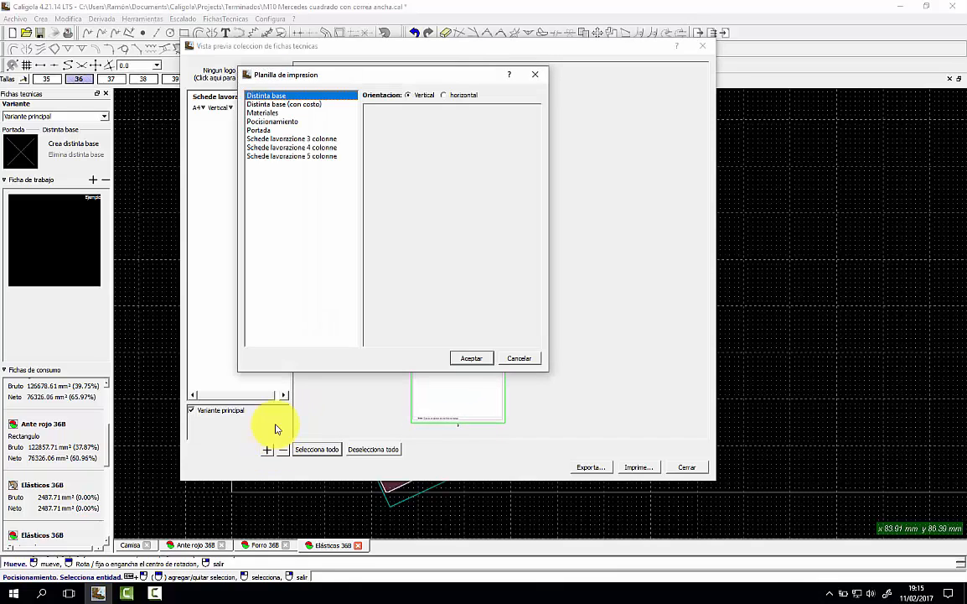
pyautogui.click(325, 147)
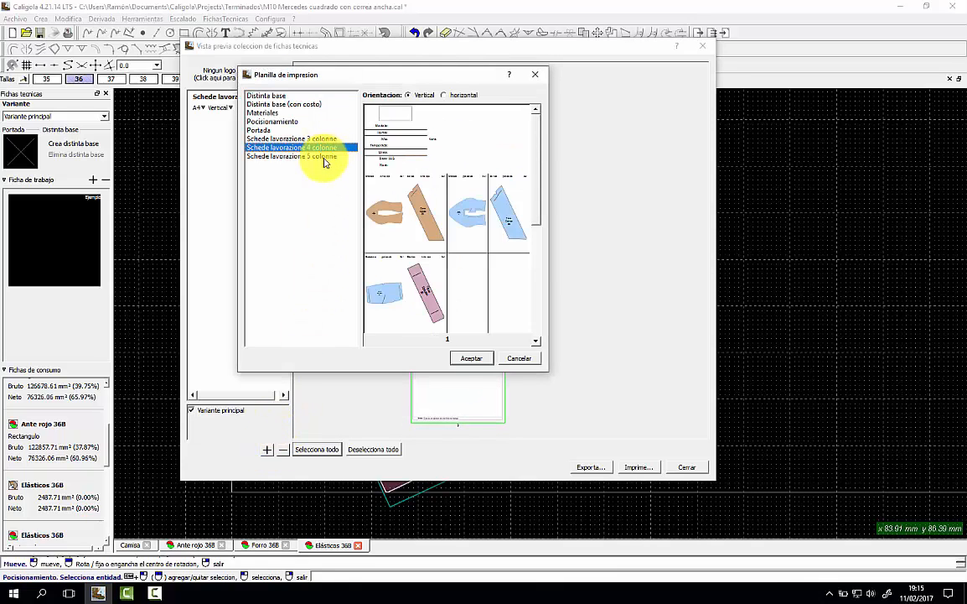
pyautogui.click(322, 157)
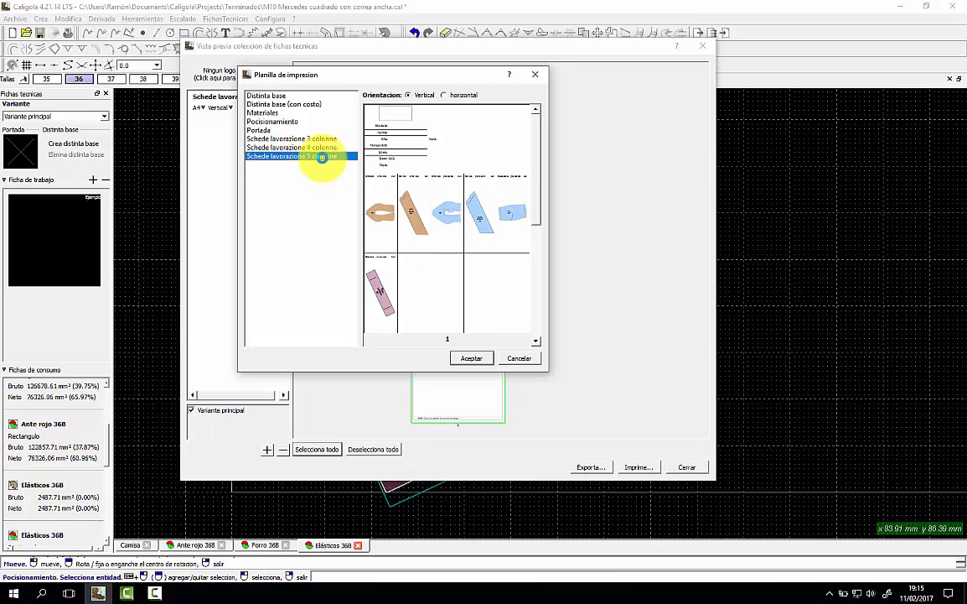
pyautogui.click(270, 121)
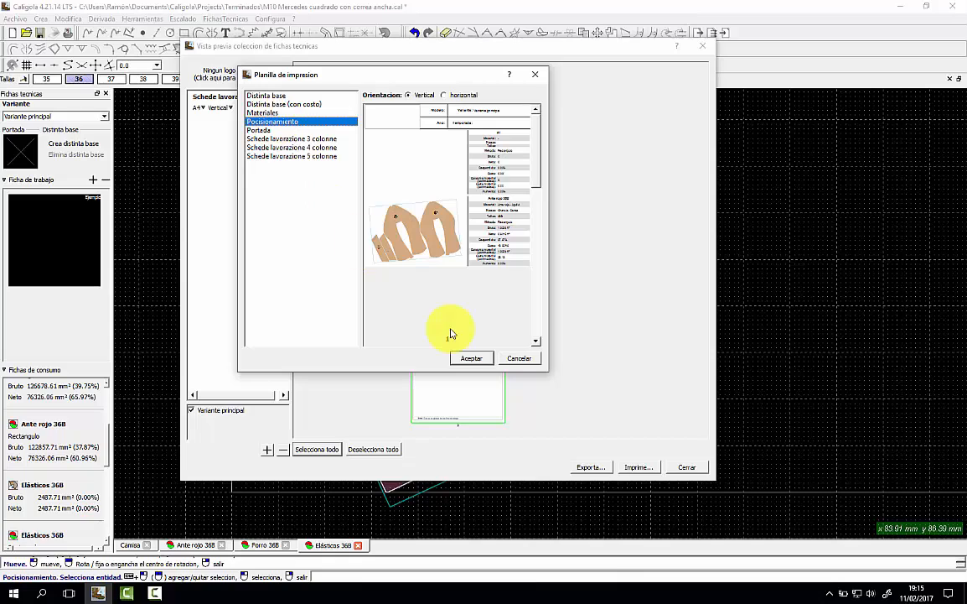
pyautogui.click(477, 358)
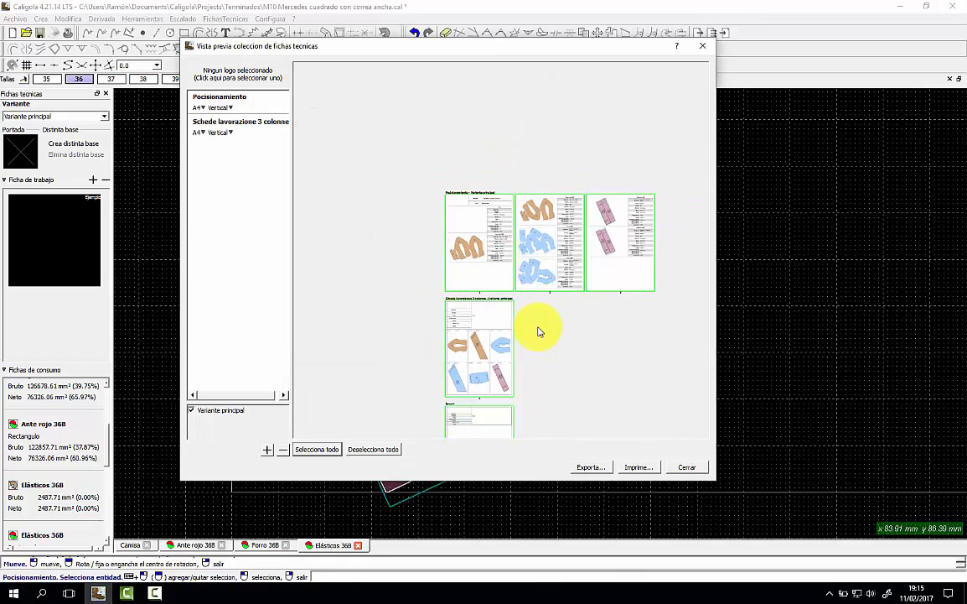
pyautogui.scroll(5, 539, 348)
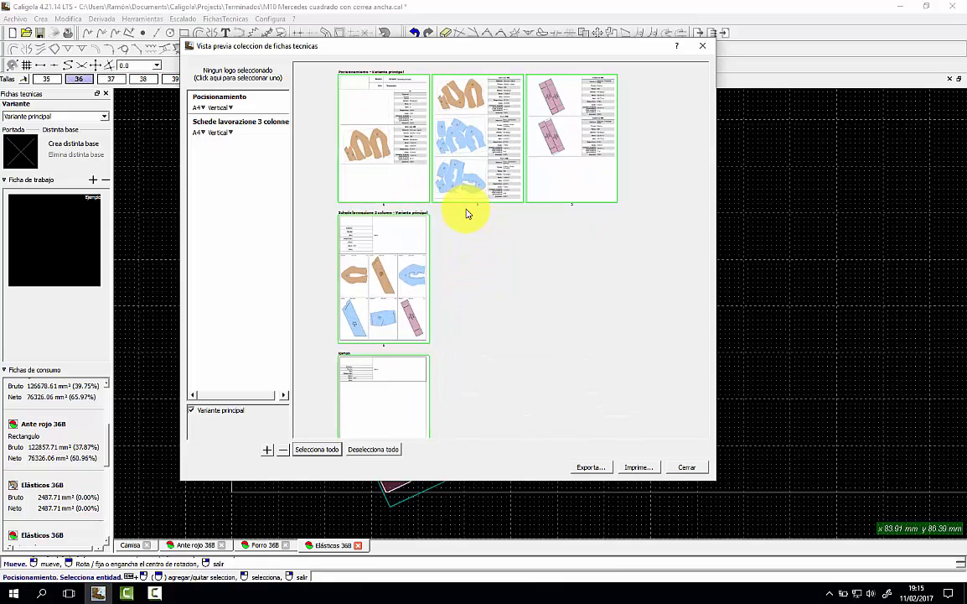
pyautogui.scroll(4, 472, 188)
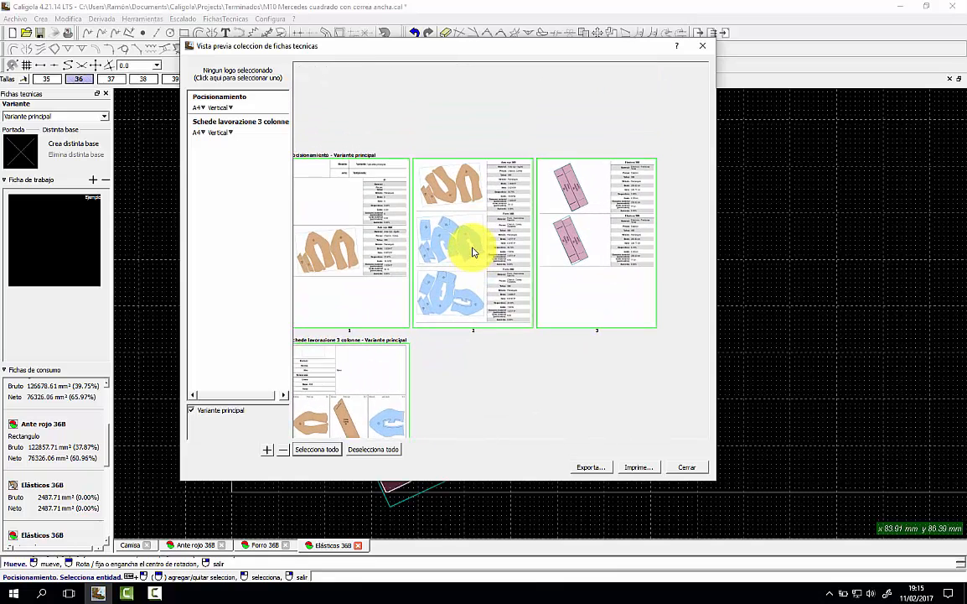
pyautogui.scroll(5, 472, 247)
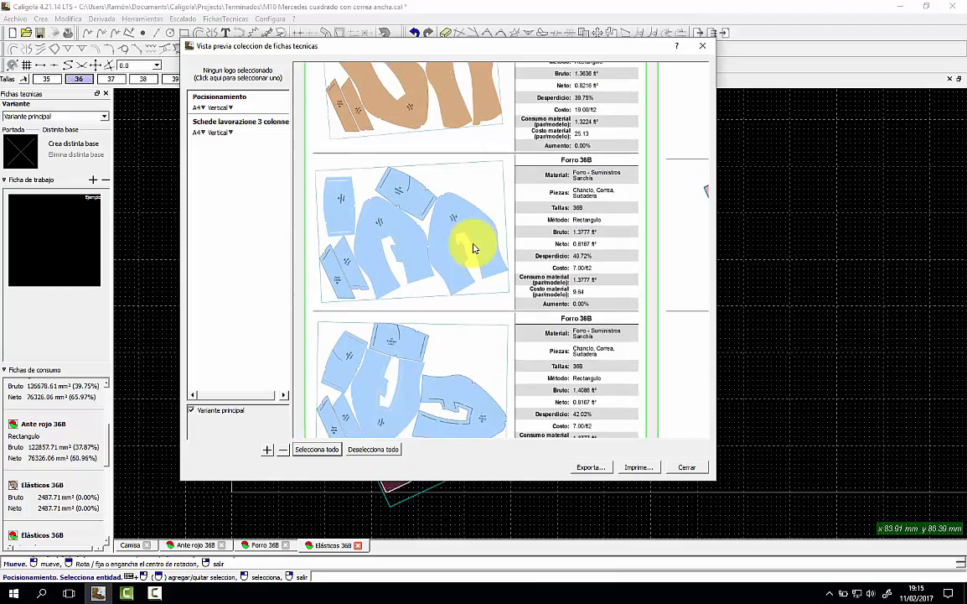
pyautogui.scroll(-2, 474, 248)
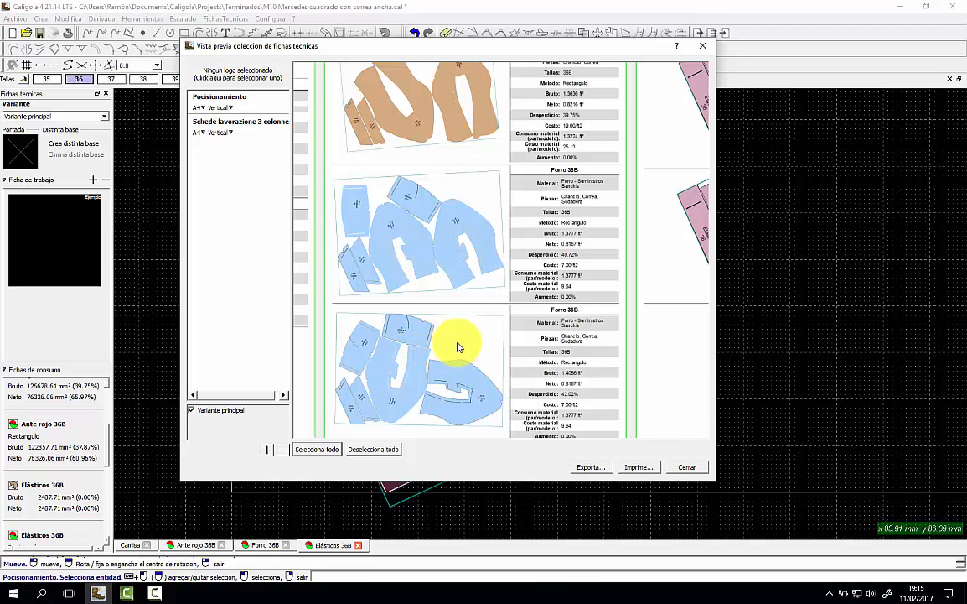
pyautogui.scroll(1, 453, 342)
pyautogui.scroll(-4, 458, 346)
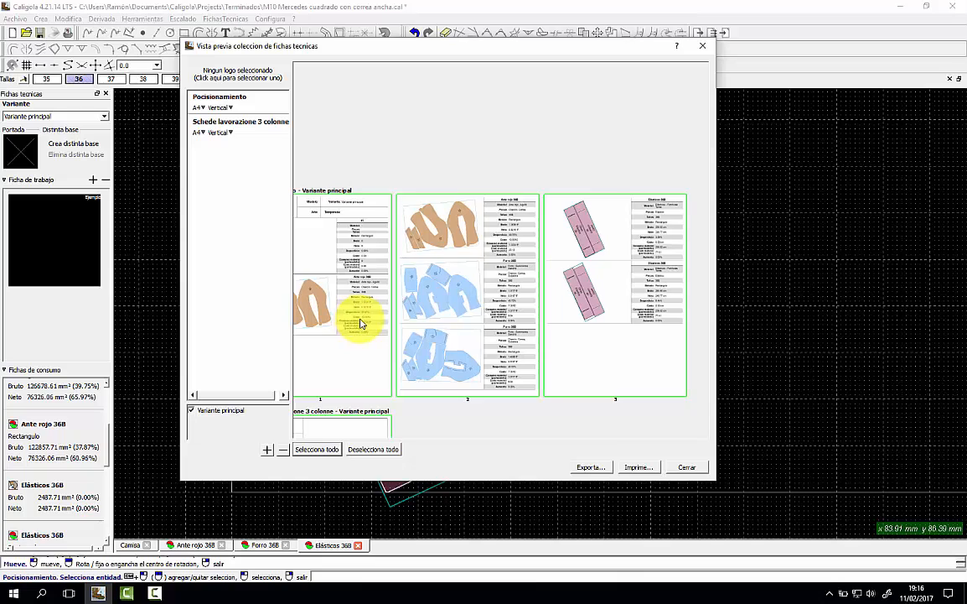
pyautogui.moveTo(356, 323); pyautogui.dragTo(445, 321)
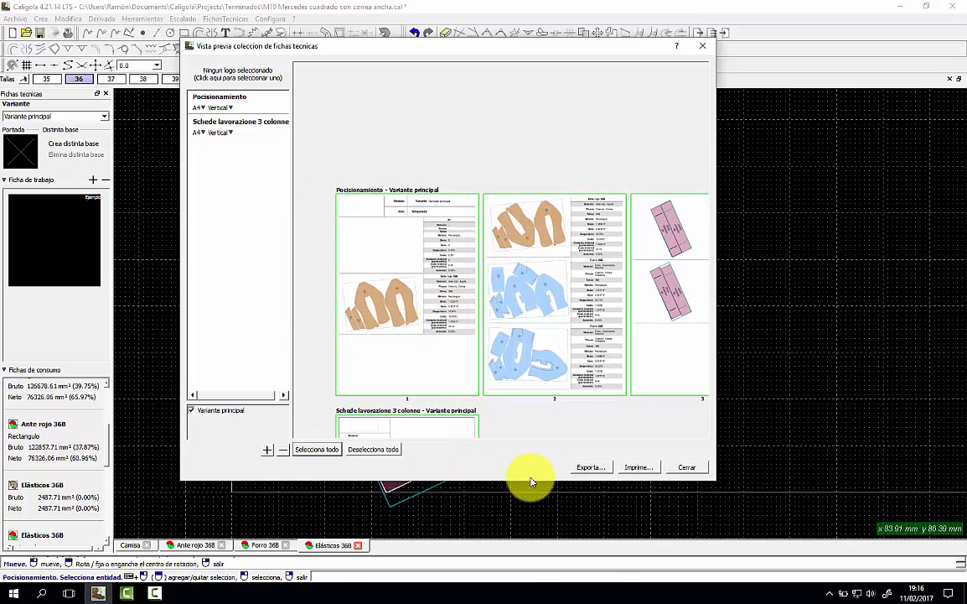
# Export the sheet collection as 'Mis fichas de consumo.zip' to the Desktop.
pyautogui.click(590, 467)
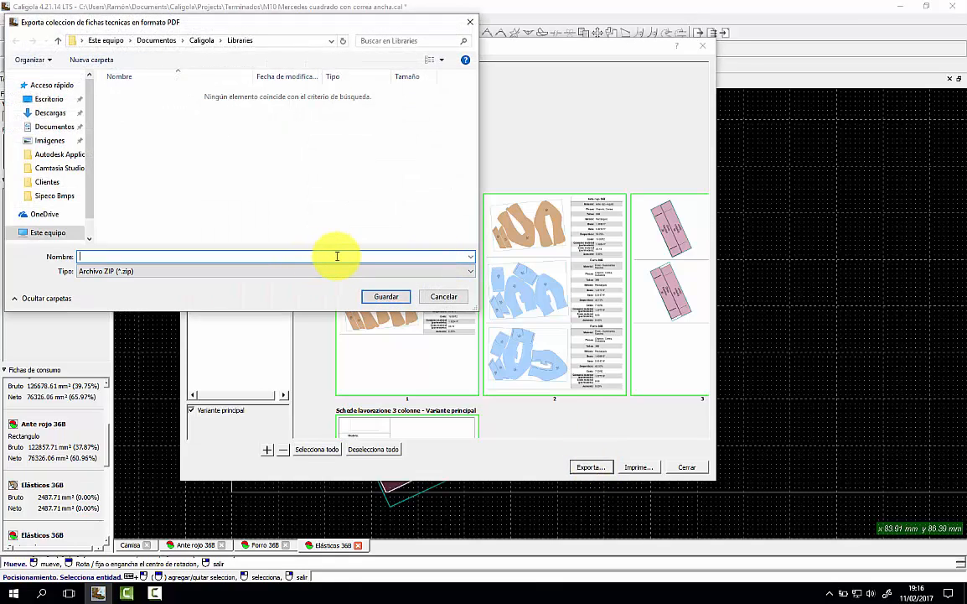
pyautogui.write('Mis')
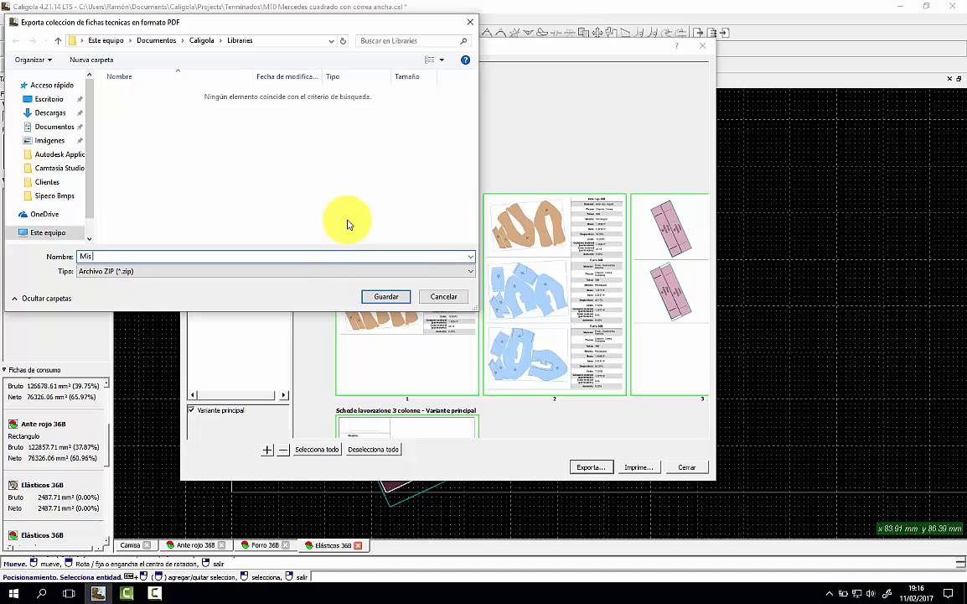
pyautogui.write(' fichas de consumo')
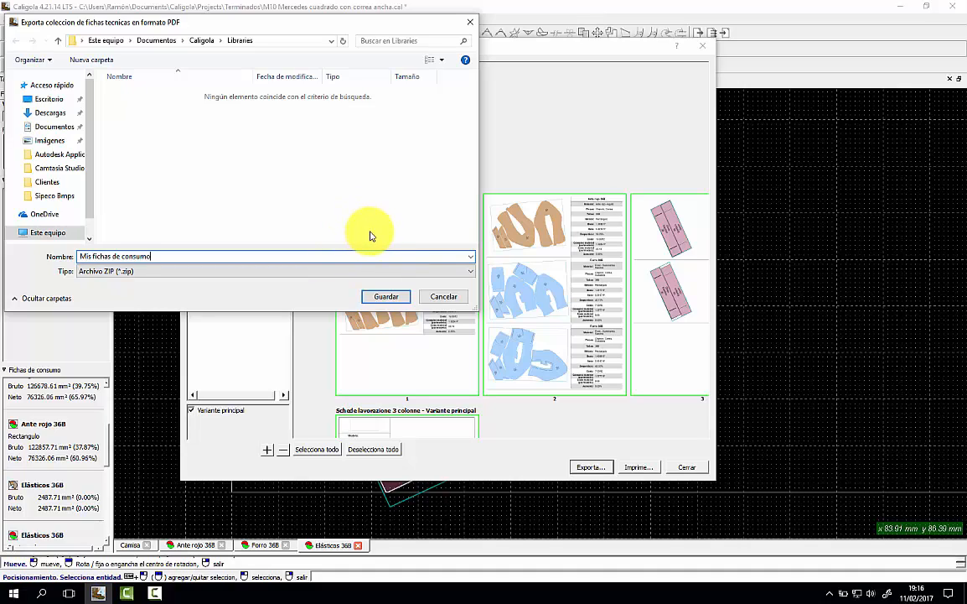
pyautogui.click(63, 100)
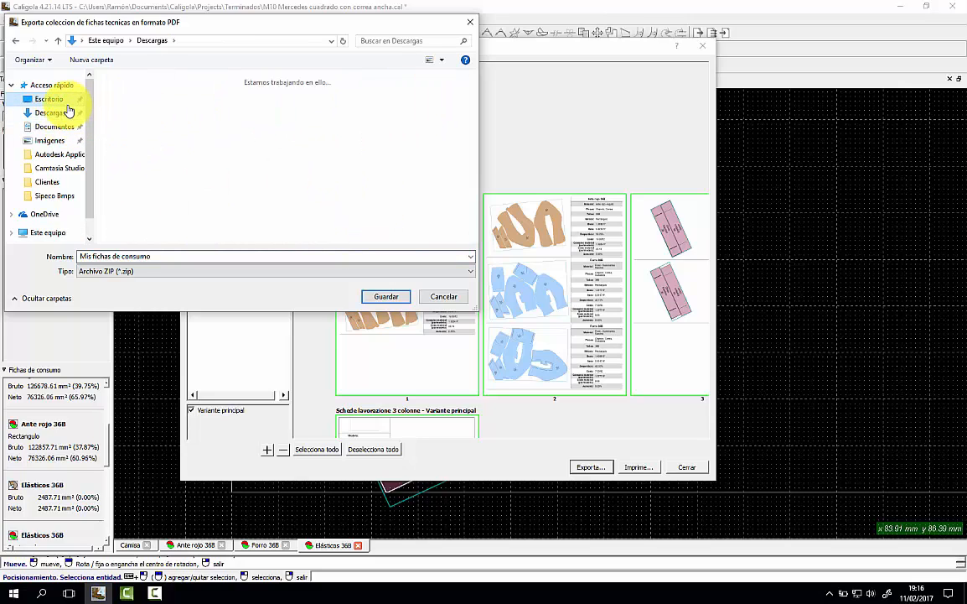
pyautogui.click(386, 297)
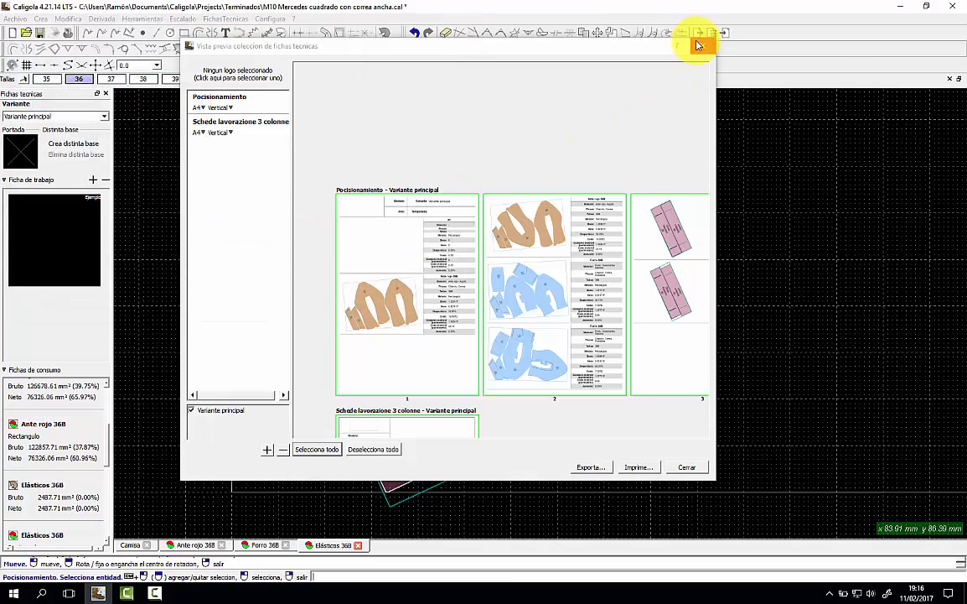
# Close the preview and open the 3-column working-sheet PDF from the ZIP.
pyautogui.click(702, 44)
pyautogui.click(901, 8)
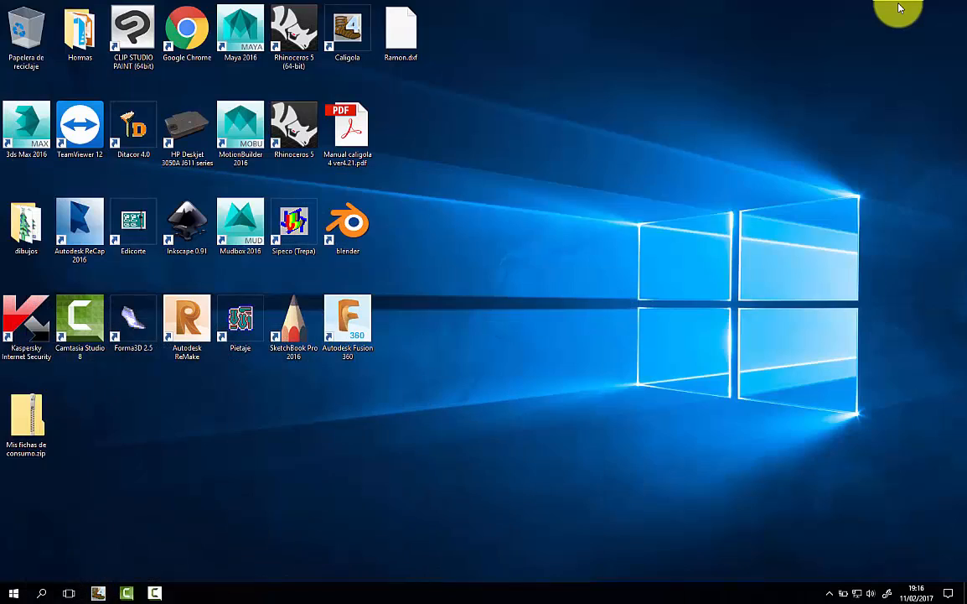
pyautogui.doubleClick(35, 421)
pyautogui.click(298, 53)
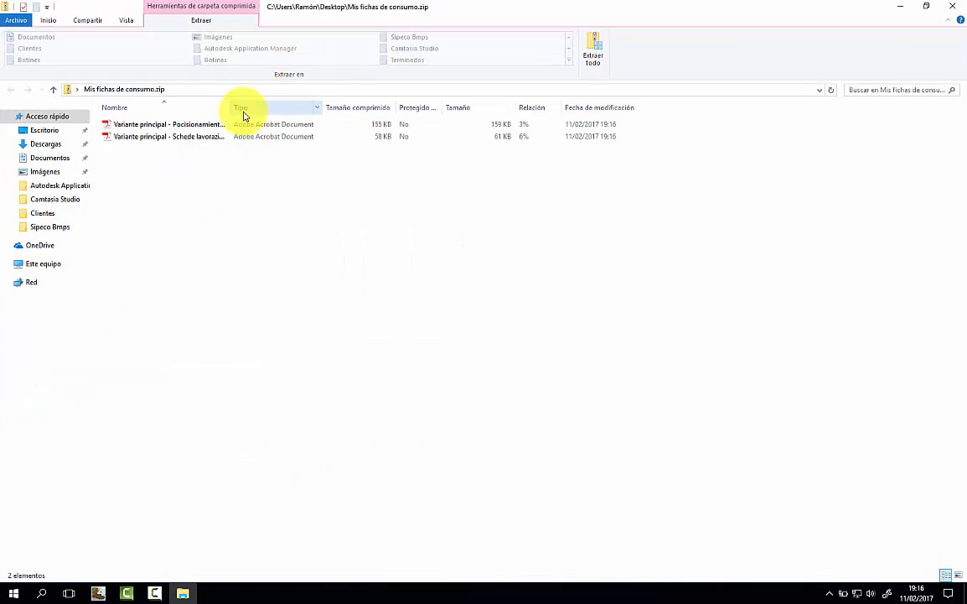
pyautogui.click(200, 138)
pyautogui.doubleClick(200, 140)
# Scroll through both pages of the 3-column working-sheet PDF.
pyautogui.scroll(-8, 447, 205)
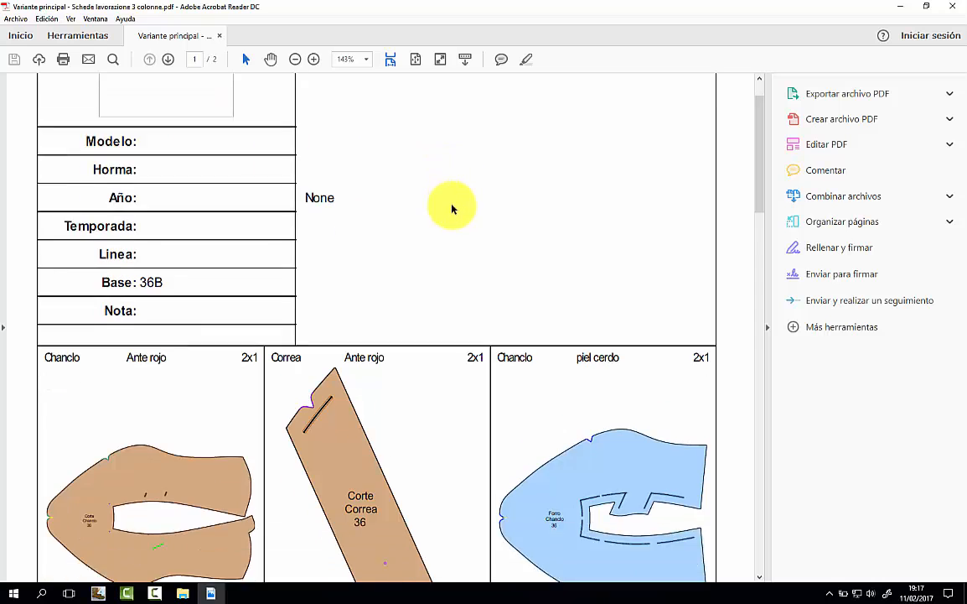
pyautogui.scroll(-4, 452, 214)
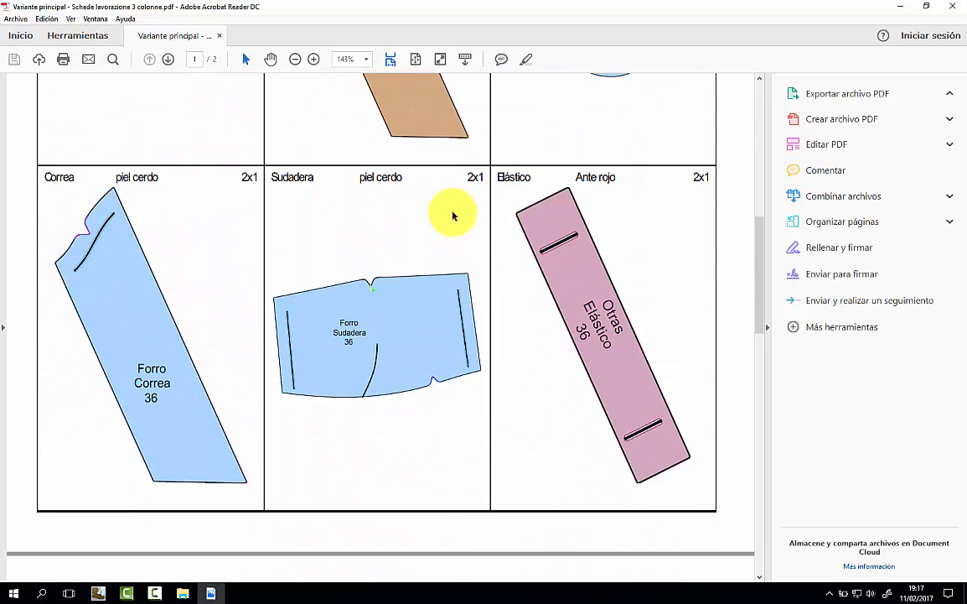
pyautogui.scroll(-6, 454, 218)
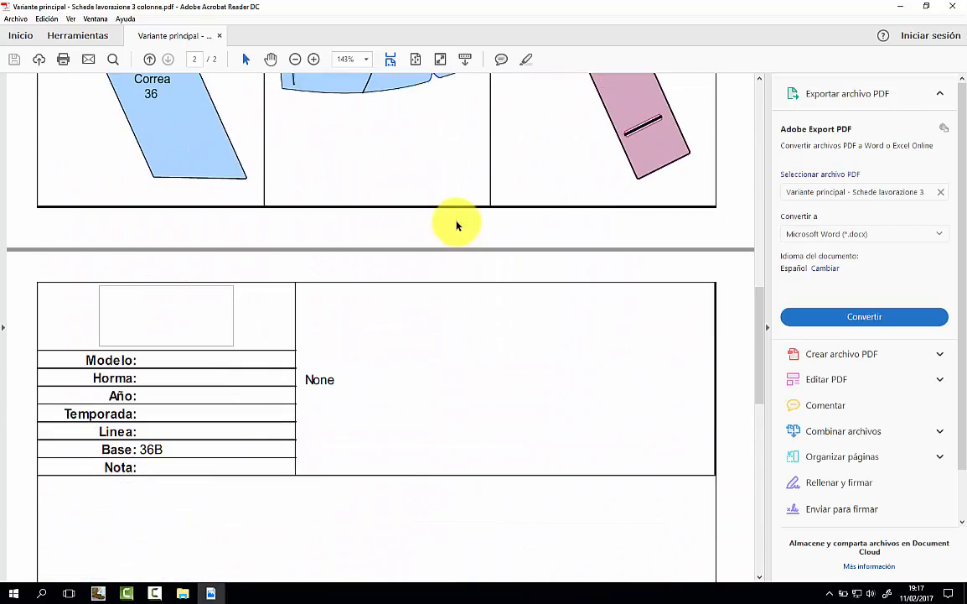
pyautogui.scroll(-8, 456, 224)
pyautogui.scroll(5, 459, 232)
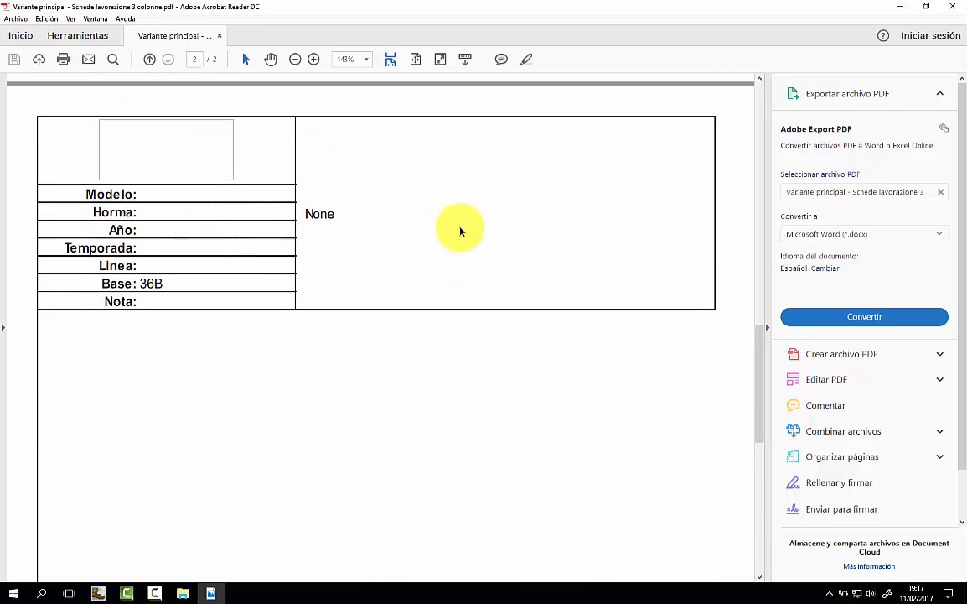
pyautogui.scroll(15, 459, 232)
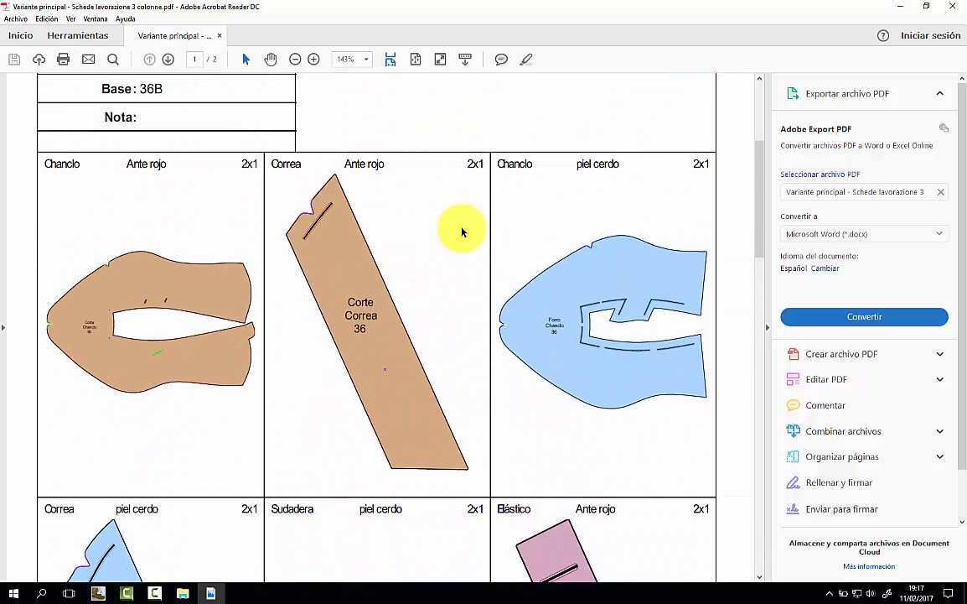
pyautogui.scroll(5, 462, 231)
pyautogui.scroll(-3, 462, 229)
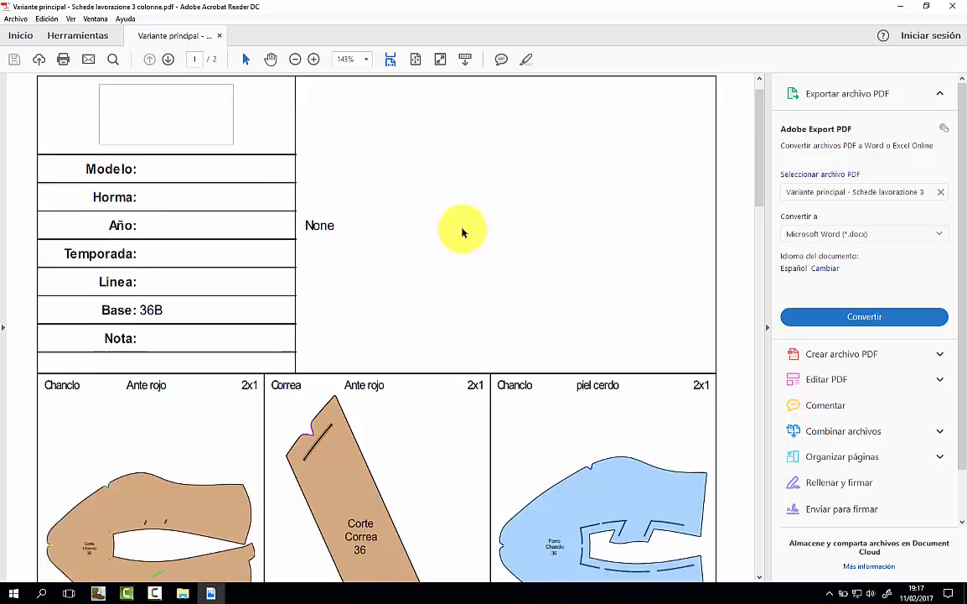
# Close Acrobat Reader and return to Caligola's Archivo menu.
pyautogui.click(954, 6)
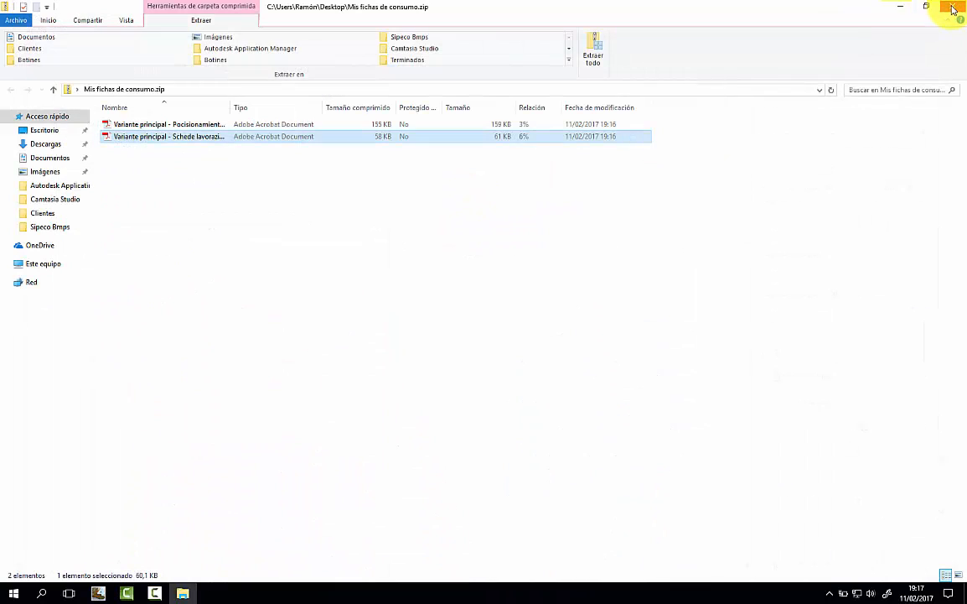
pyautogui.click(98, 593)
pyautogui.click(22, 18)
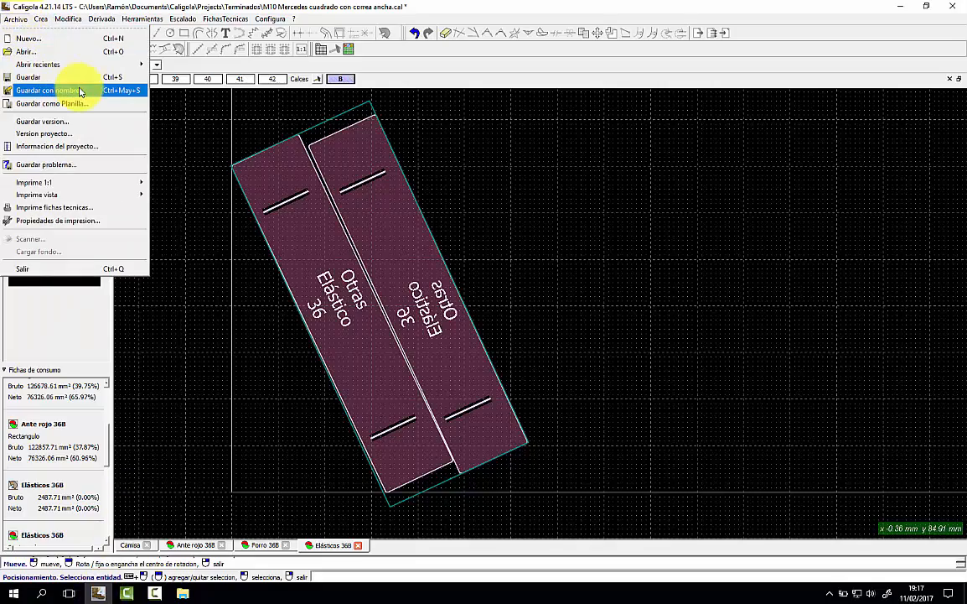
# In project information, enter model M10 Mercedes and Horma 45-654.
pyautogui.click(57, 146)
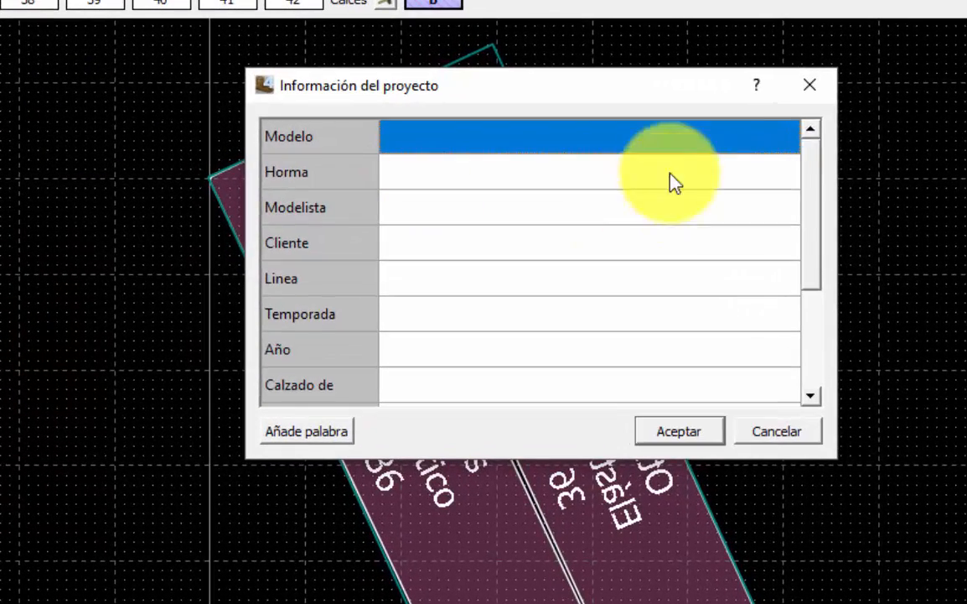
pyautogui.moveTo(818, 172); pyautogui.dragTo(815, 318)
pyautogui.rightClick(808, 275)
pyautogui.click(817, 259)
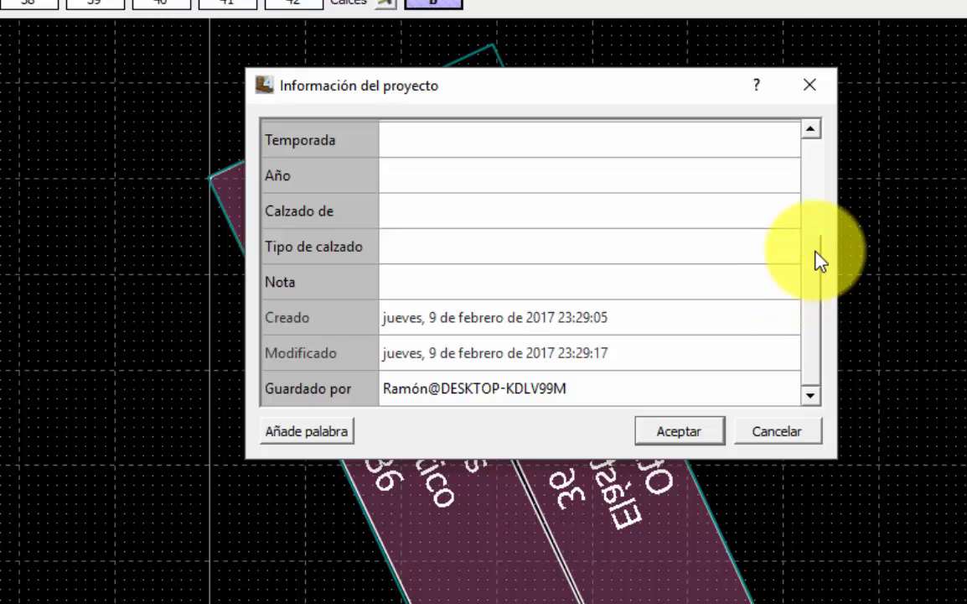
pyautogui.moveTo(816, 259); pyautogui.dragTo(819, 152)
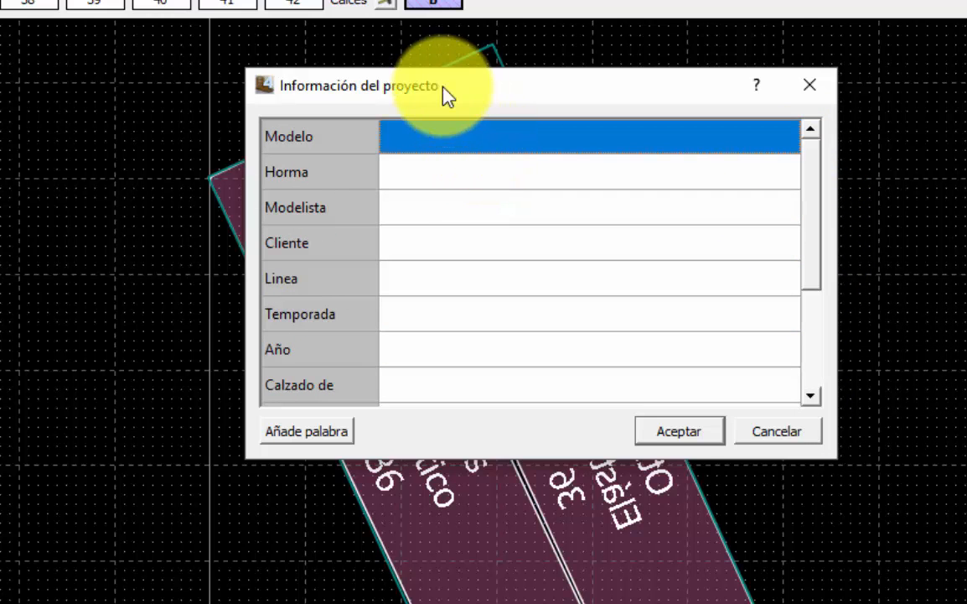
pyautogui.write('M')
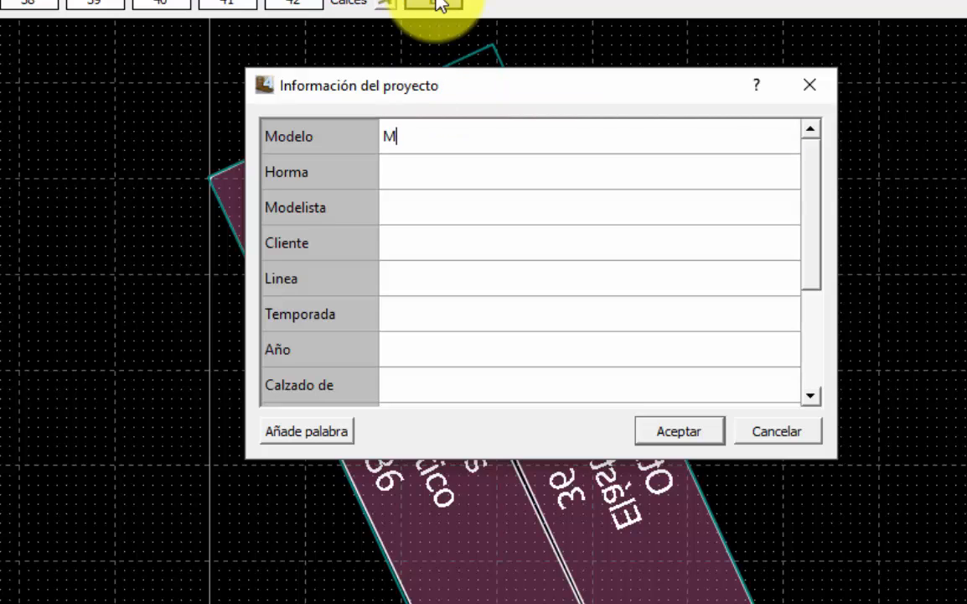
pyautogui.write('10 Merce')
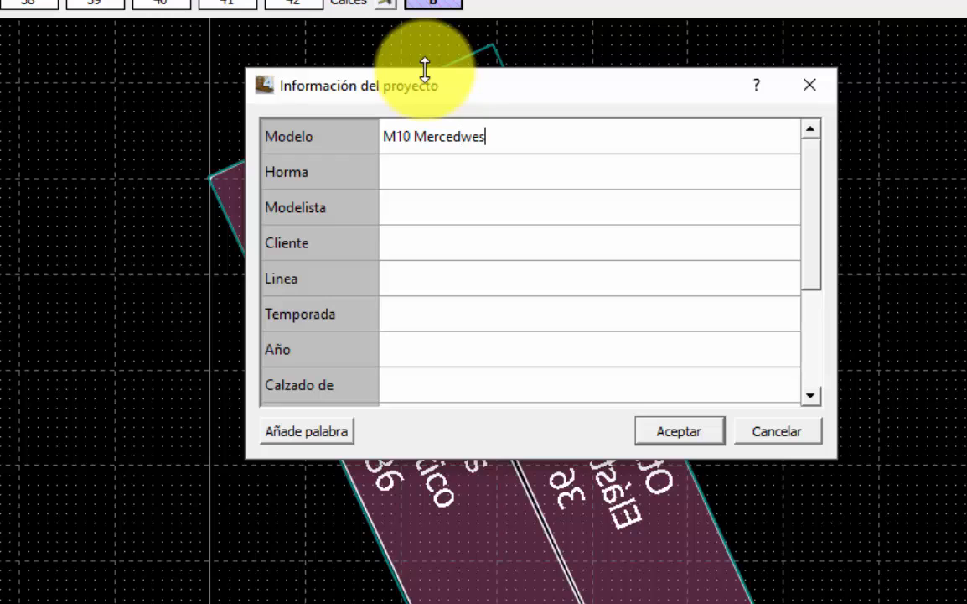
pyautogui.write('dw')
pyautogui.press('BackSpace')
pyautogui.write('es')
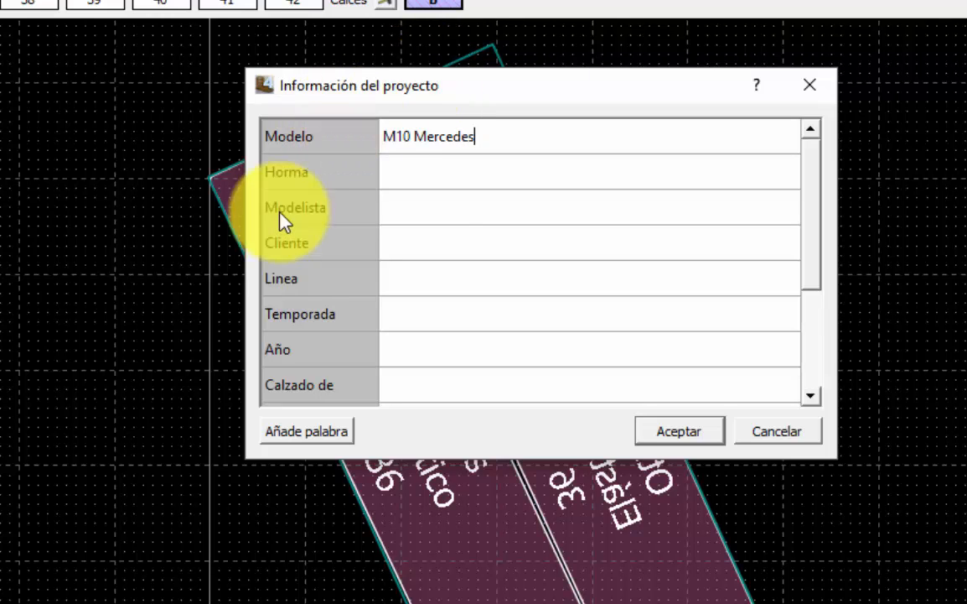
pyautogui.click(431, 184)
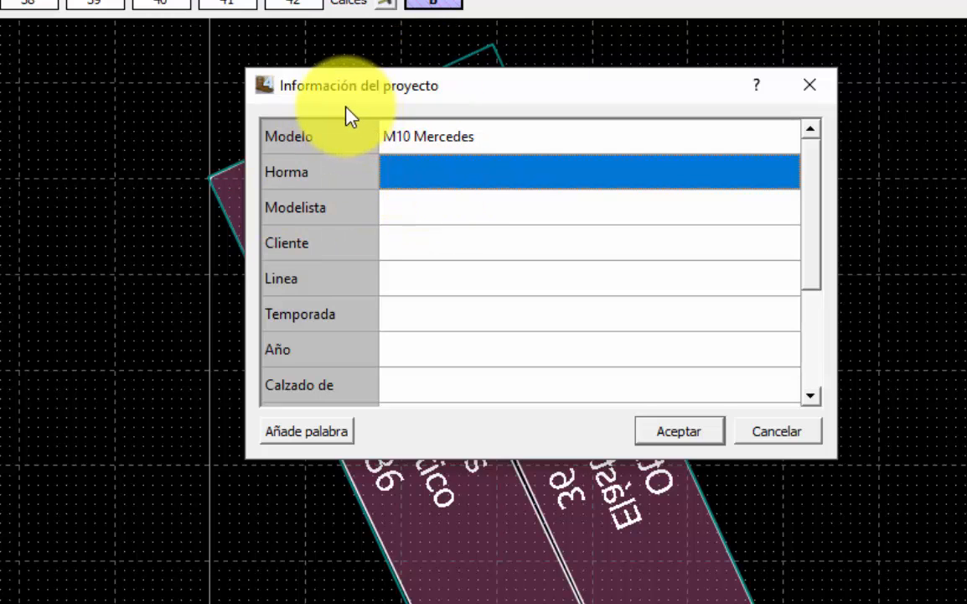
pyautogui.write('45-')
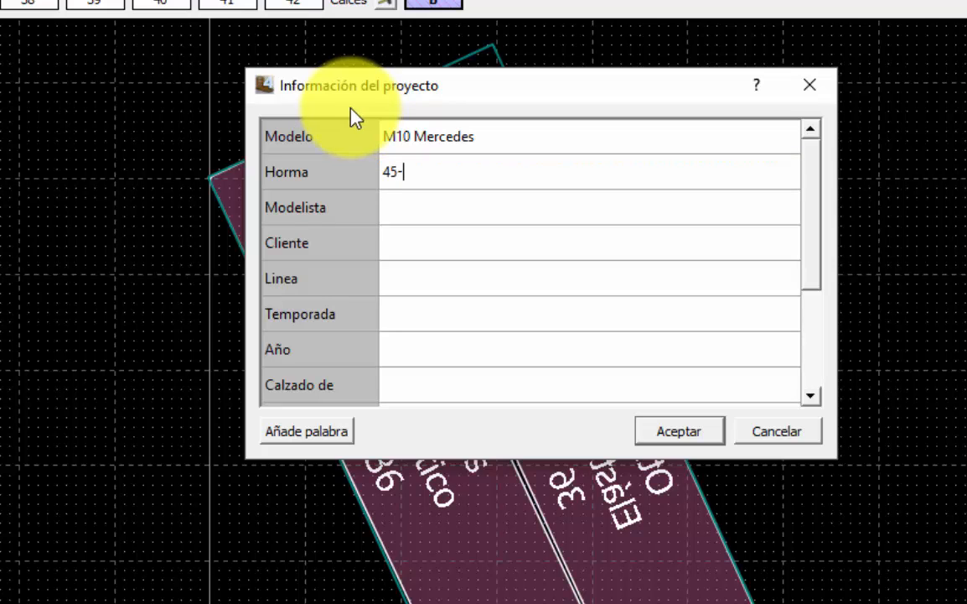
pyautogui.write('654')
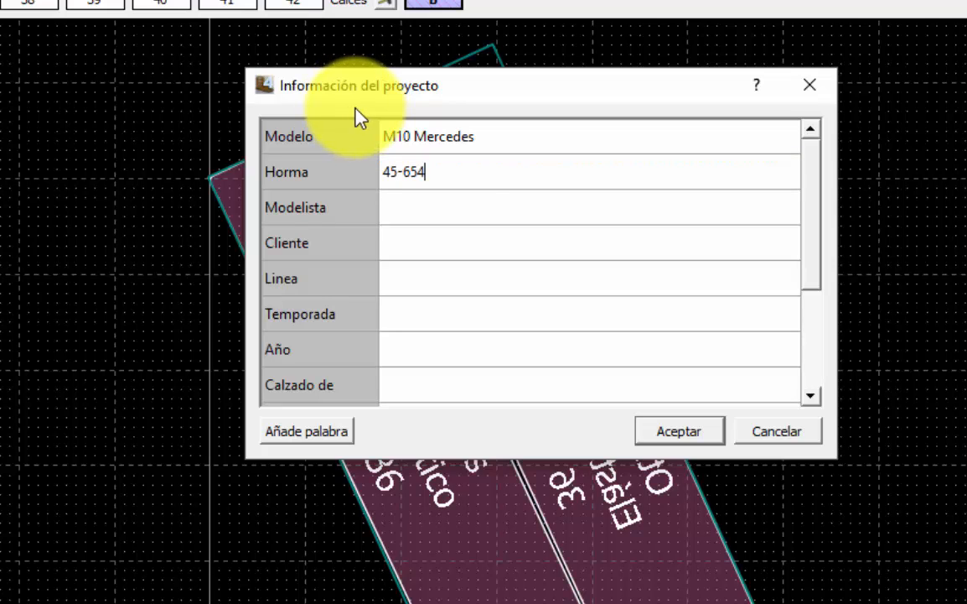
# Enter the pattern maker's name as Modelista and the client's name as Cliente.
pyautogui.click(445, 224)
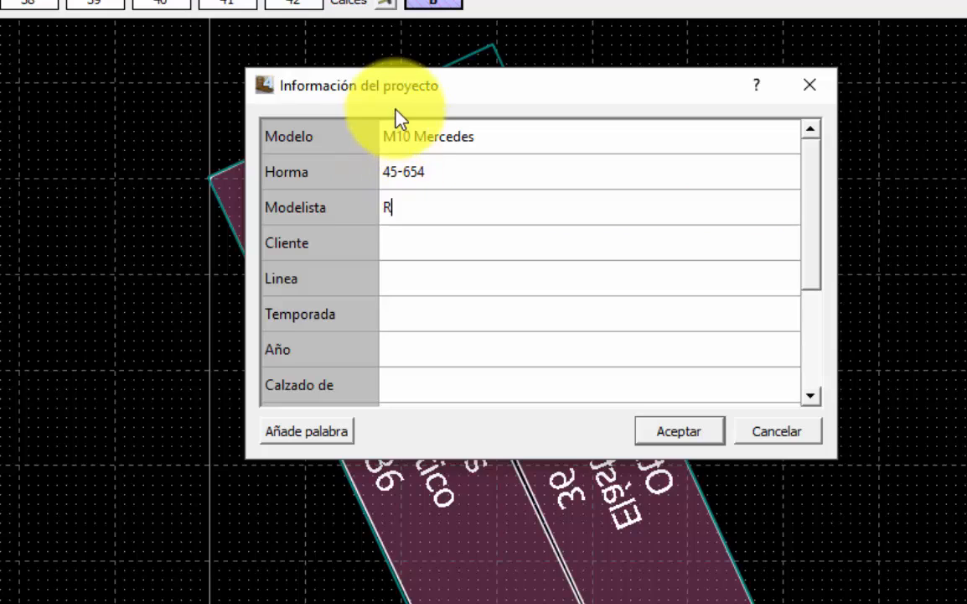
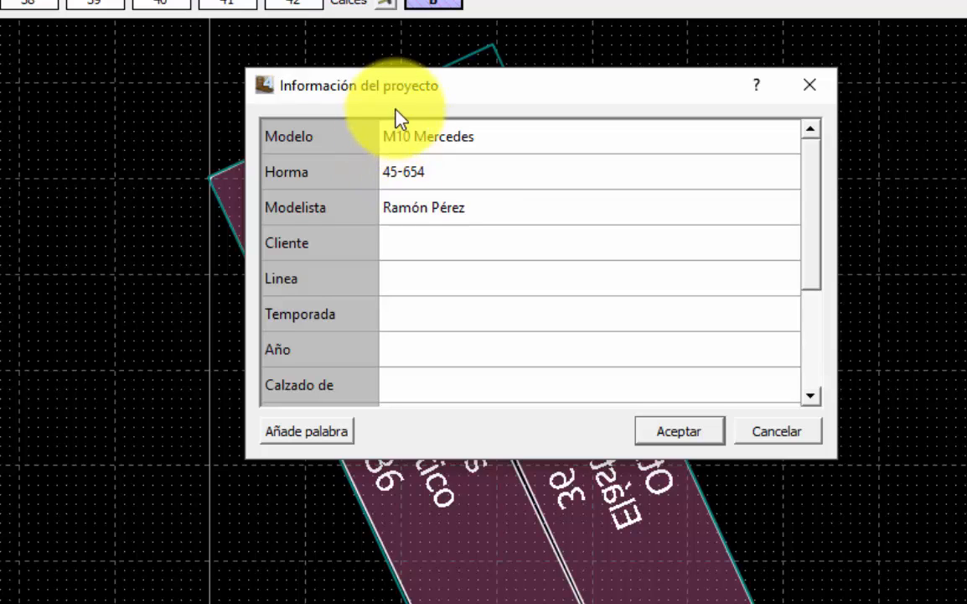
pyautogui.click(430, 245)
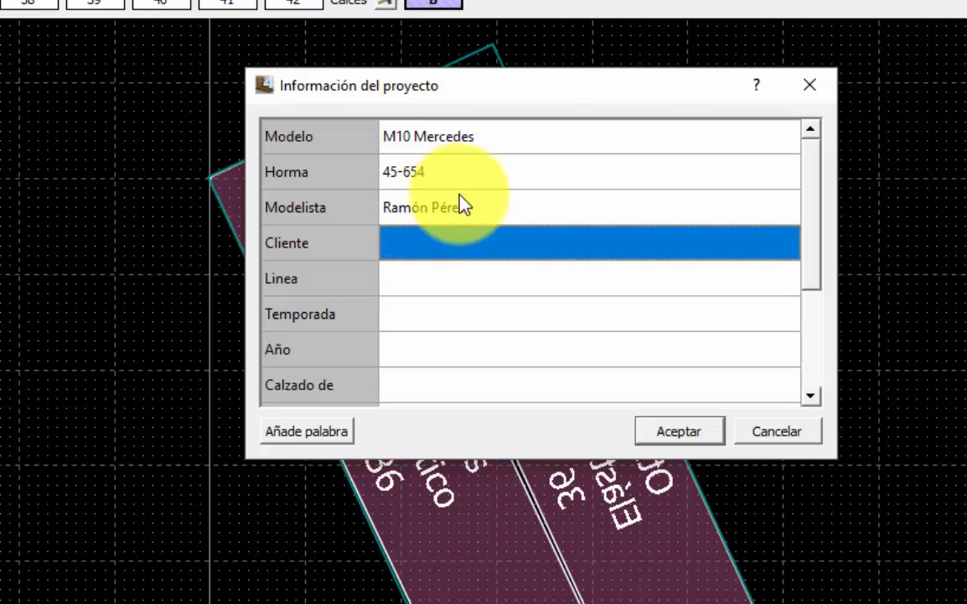
pyautogui.write('Inchalist')
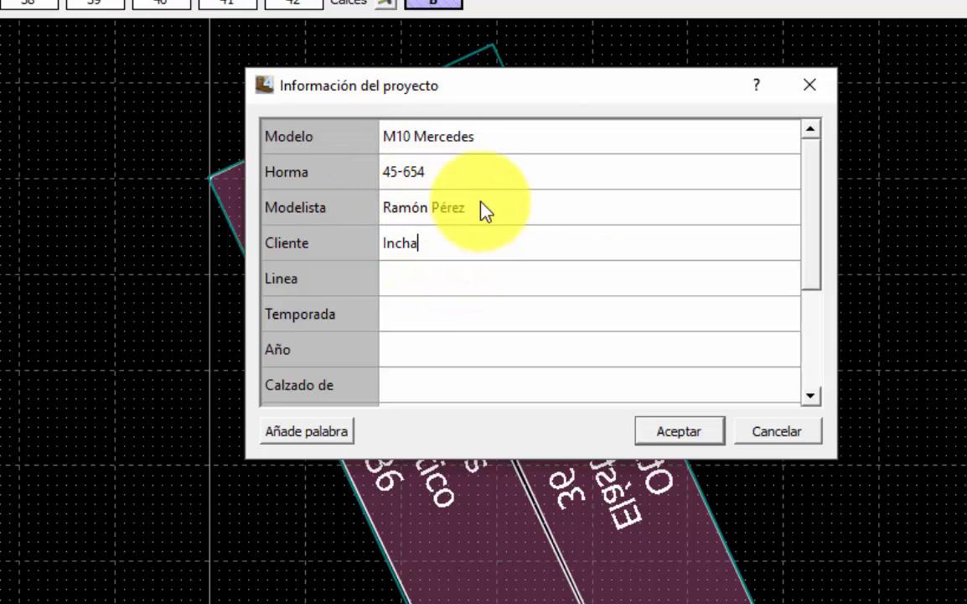
# Set Linea to Juvenil, Temporada to Otoño Invierno and Año to 2017.
pyautogui.click(462, 281)
pyautogui.write('Juveni')
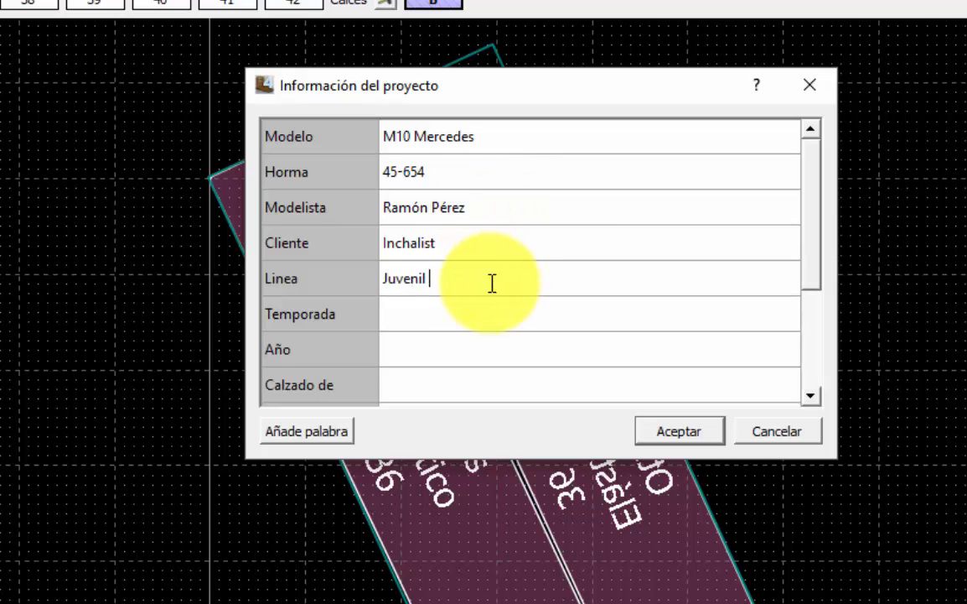
pyautogui.write('l')
pyautogui.click(450, 312)
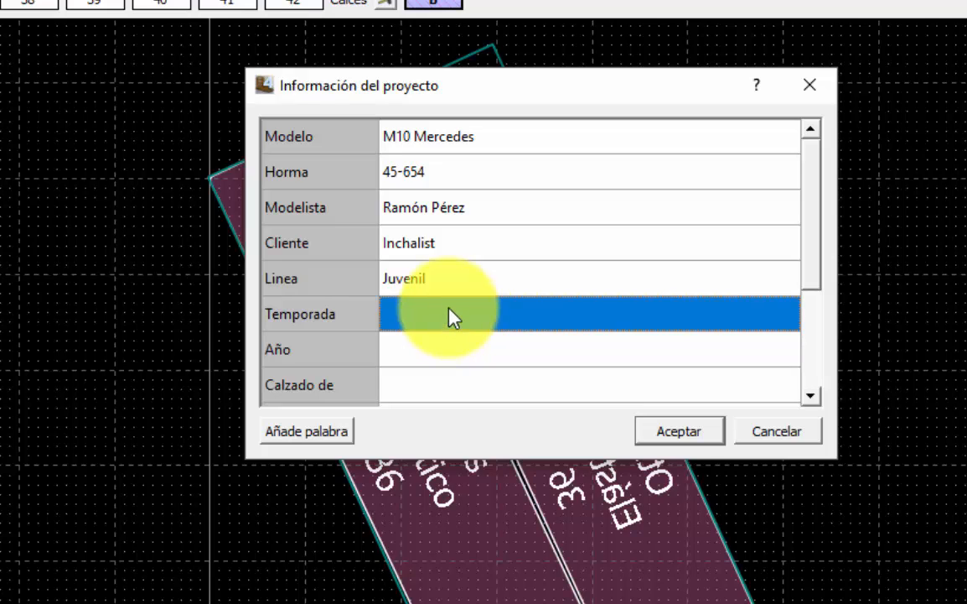
pyautogui.write('Otoño')
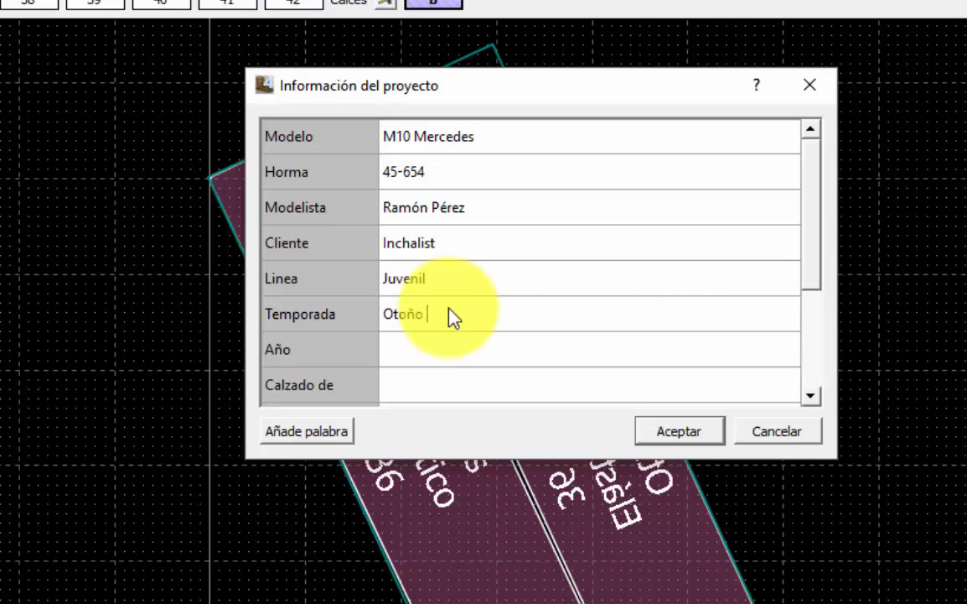
pyautogui.write(' Invierno')
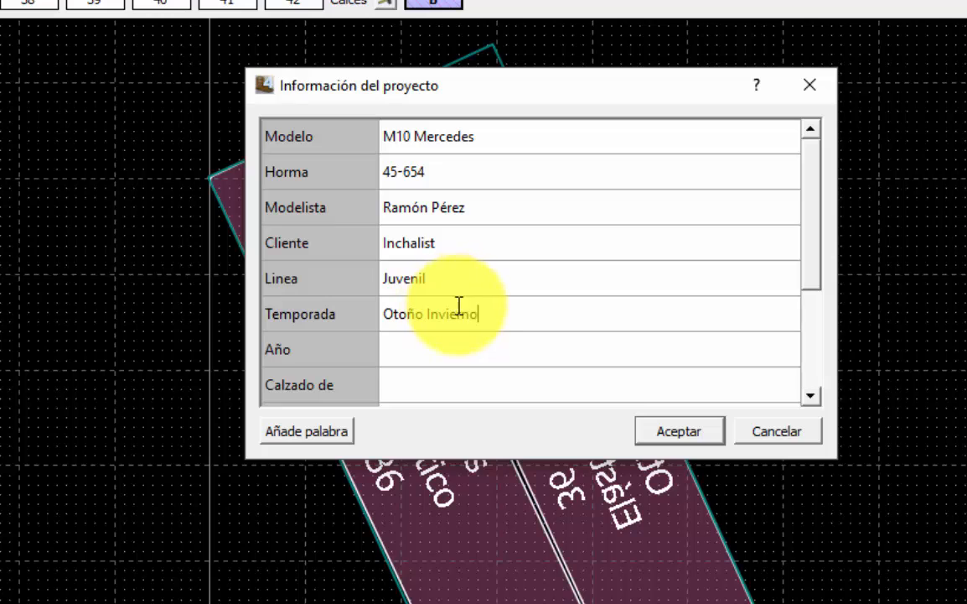
pyautogui.click(432, 345)
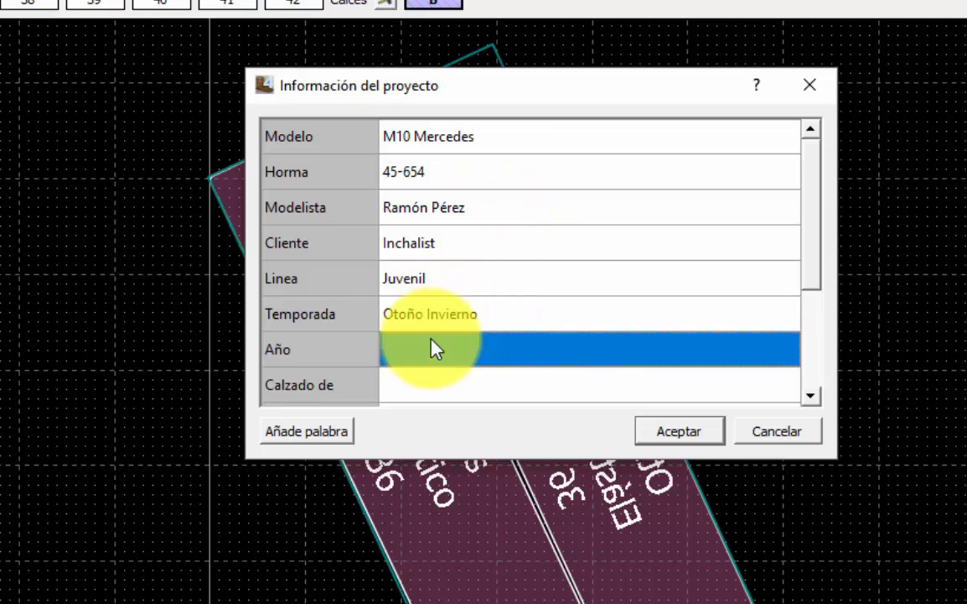
pyautogui.write('2017')
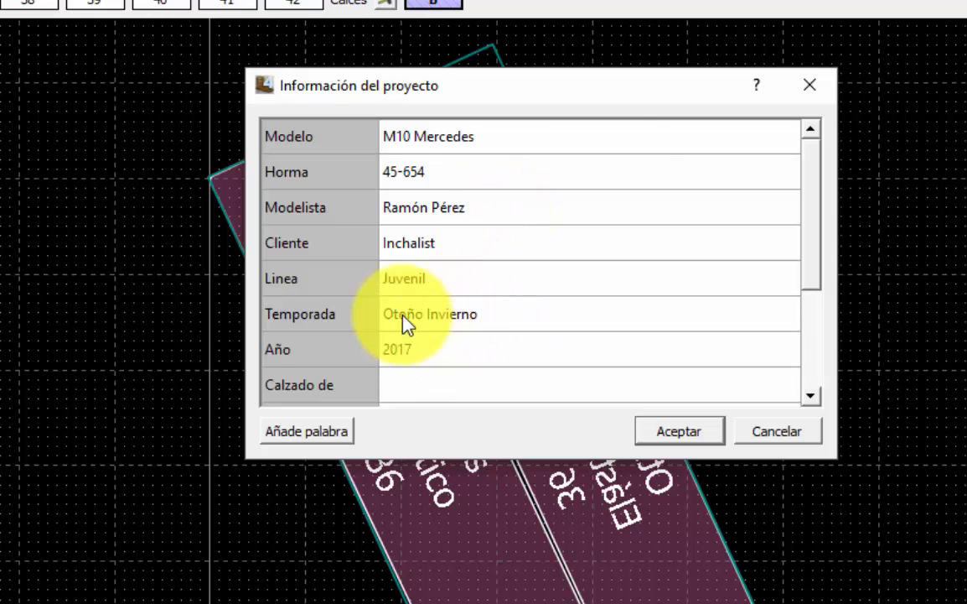
pyautogui.moveTo(811, 190); pyautogui.dragTo(810, 249)
# Fill Calzado de with Señora, Tipo de calzado with Mercedes, and the Nota field.
pyautogui.click(495, 280)
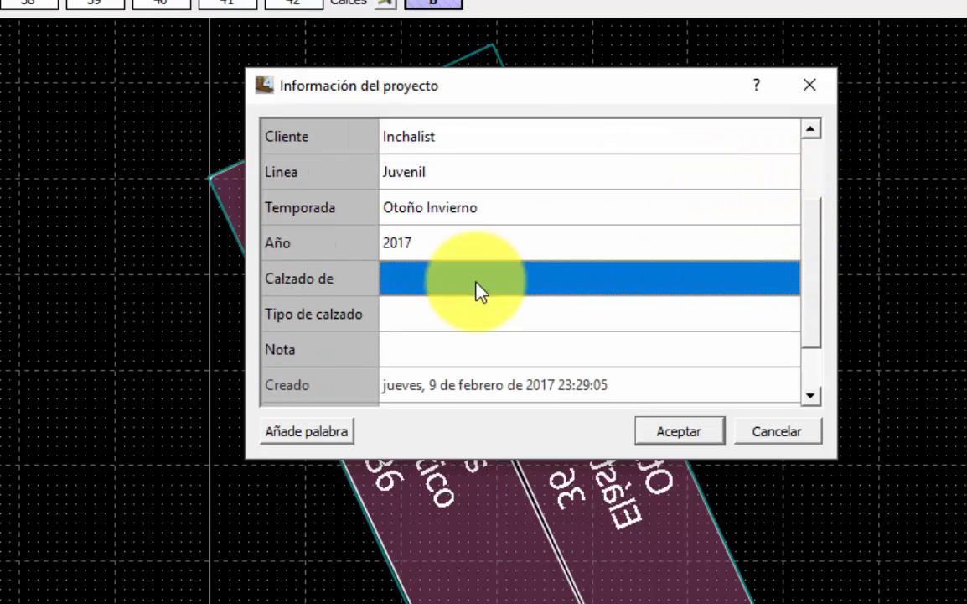
pyautogui.write('Señora')
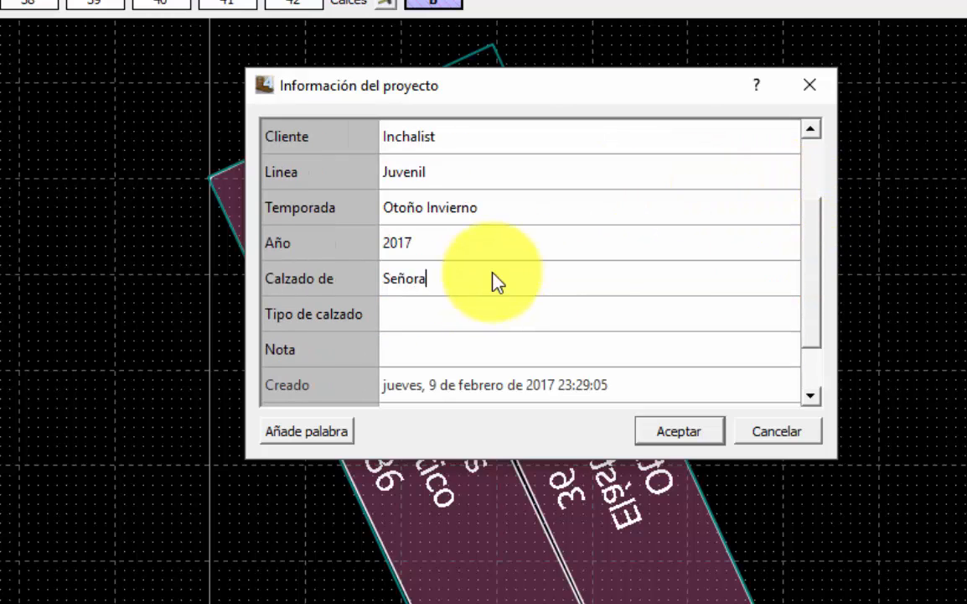
pyautogui.click(466, 316)
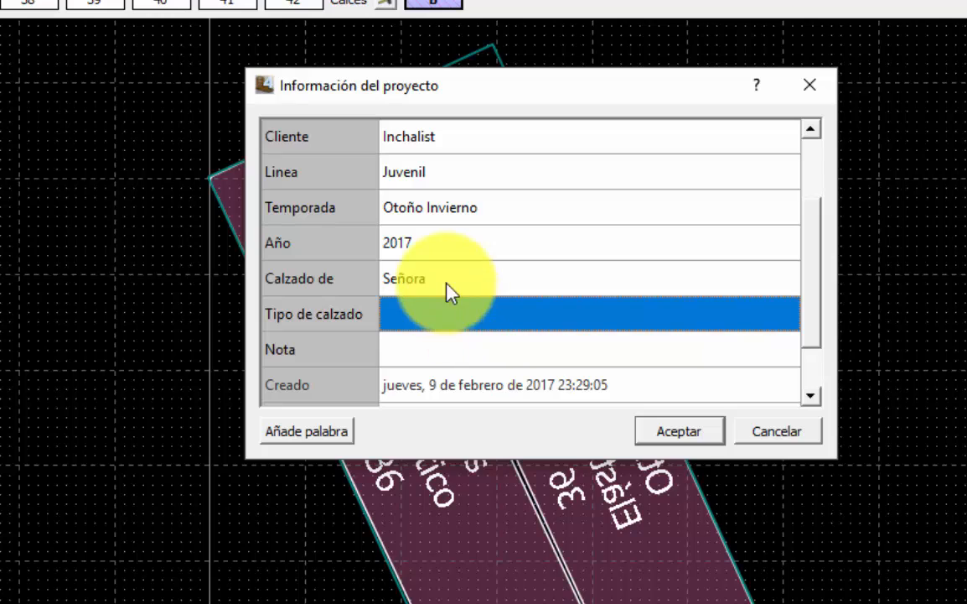
pyautogui.write('Mercedes')
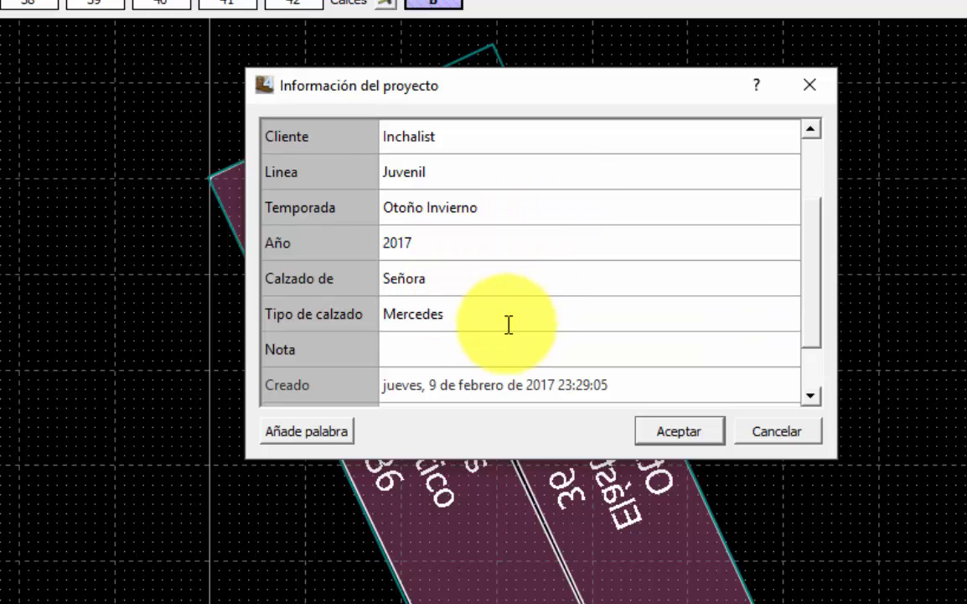
pyautogui.click(538, 358)
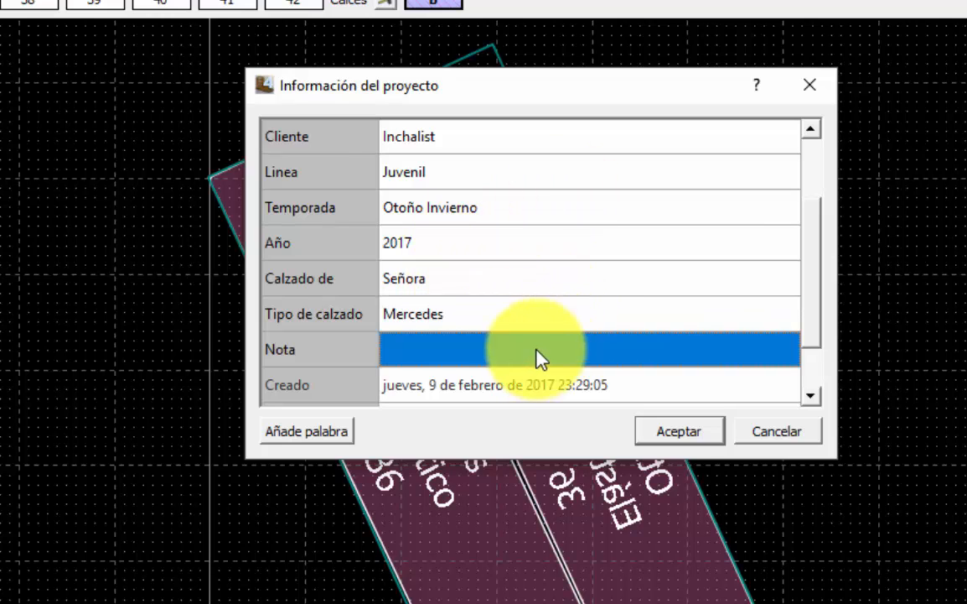
pyautogui.write('Servir por emai')
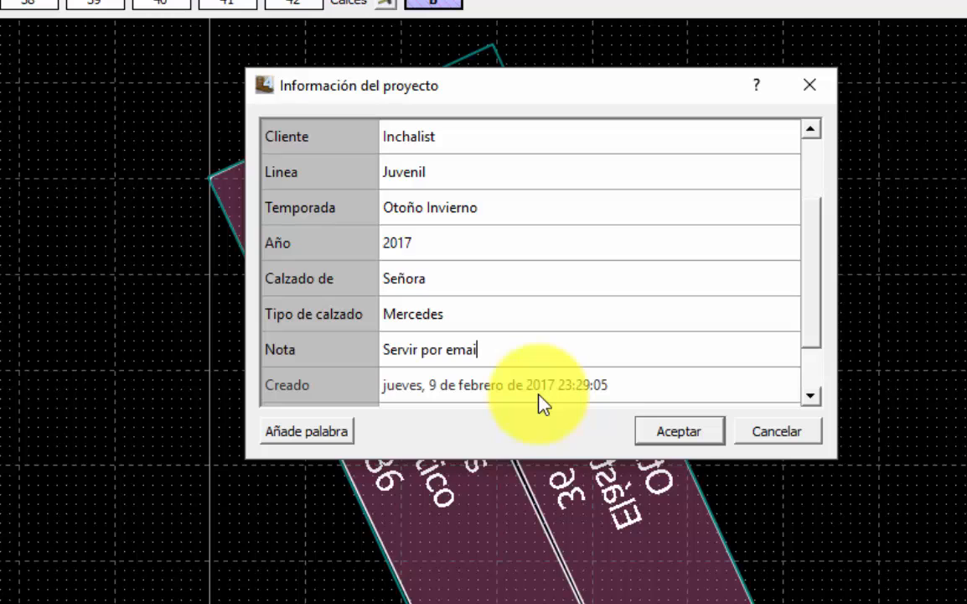
pyautogui.press('Return')
pyautogui.scroll(-2, 822, 252)
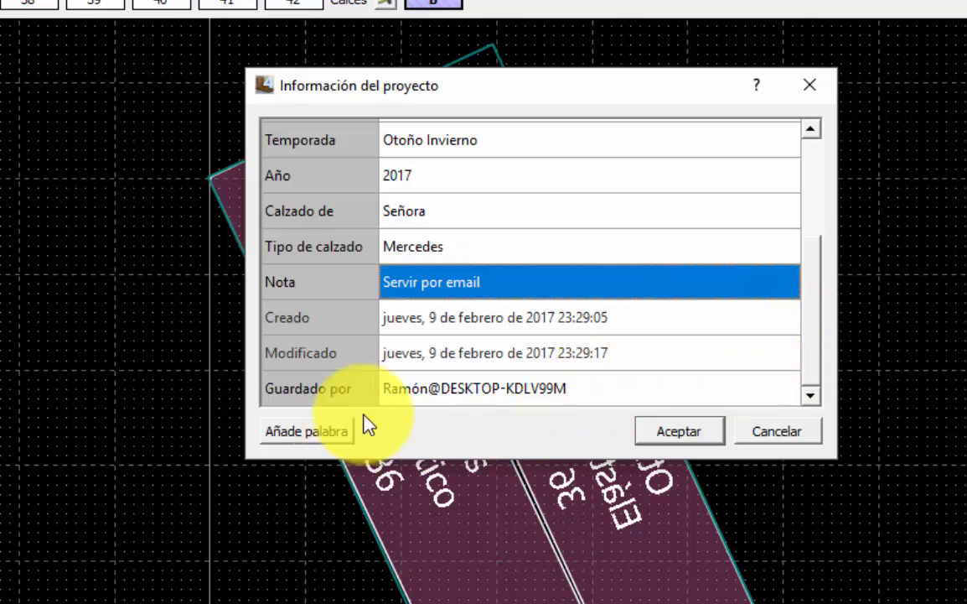
# Add a custom Ancho field with the value Al cliente.
pyautogui.click(322, 432)
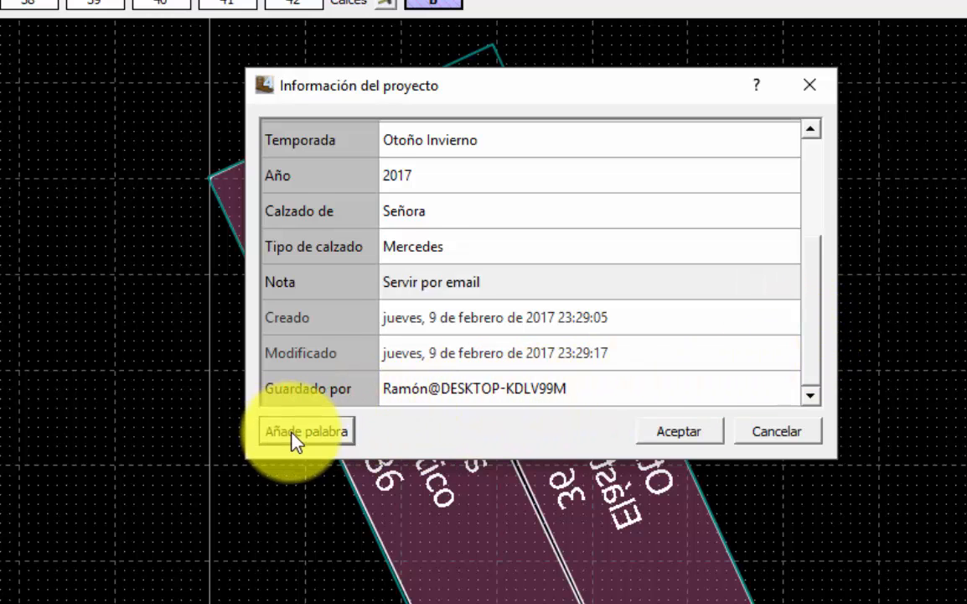
pyautogui.click(353, 392)
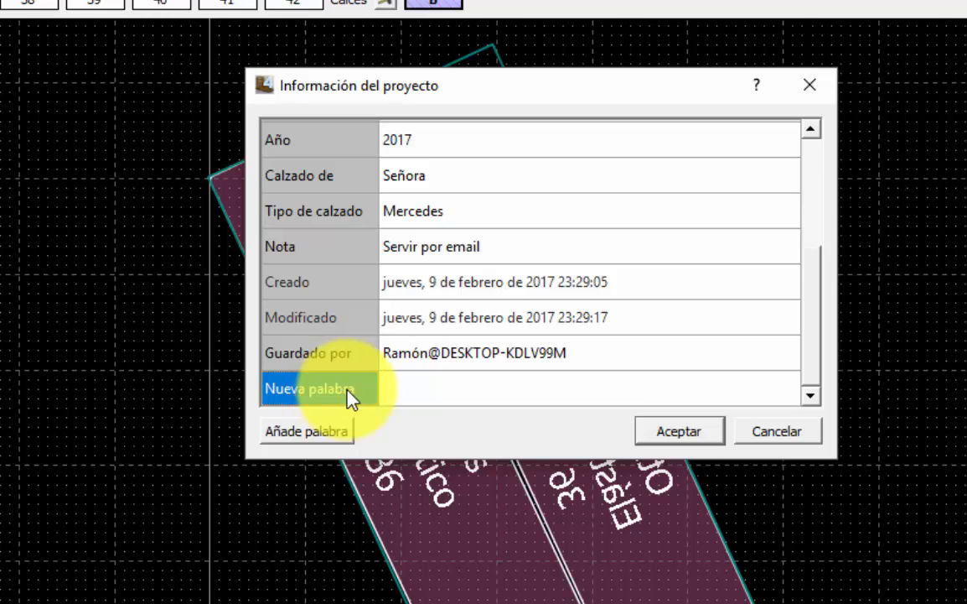
pyautogui.write('Ancho')
pyautogui.press('Tab')
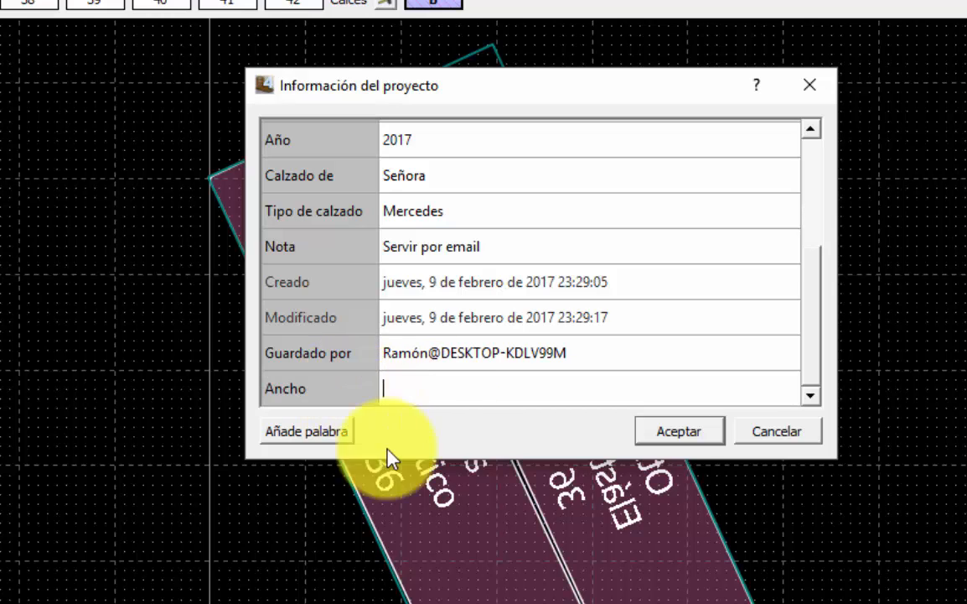
pyautogui.write('Al cliente')
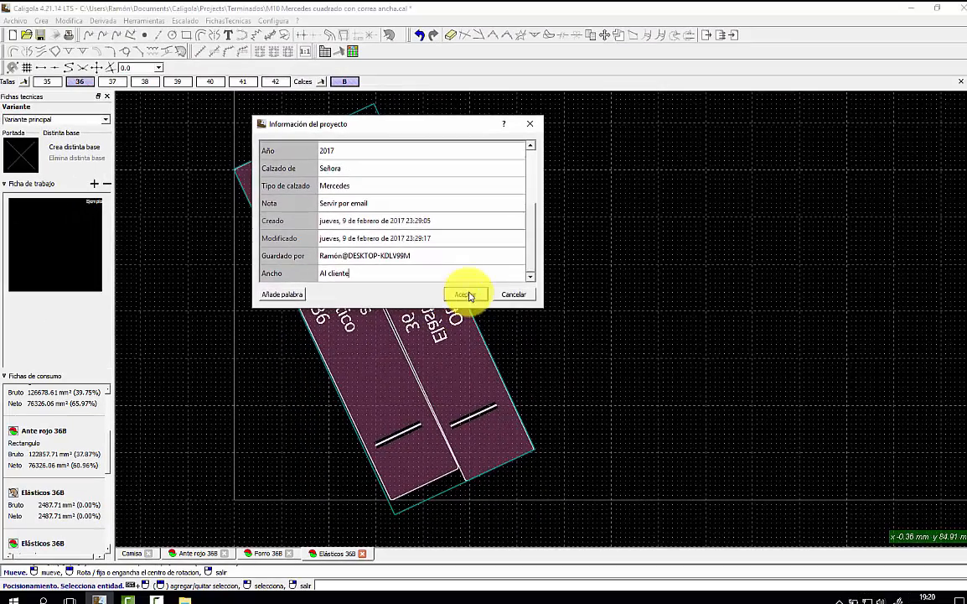
# Accept the project information, save the project as M10 Mercedes.cal, and open the technical sheet preview.
pyautogui.click(565, 358)
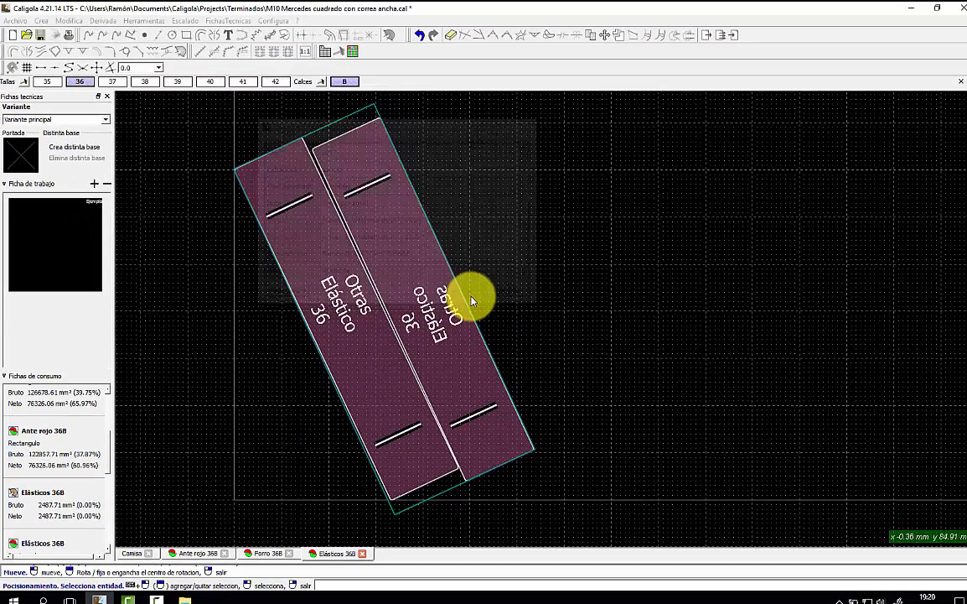
pyautogui.hotkey('ctrl', 's')
pyautogui.click(389, 301)
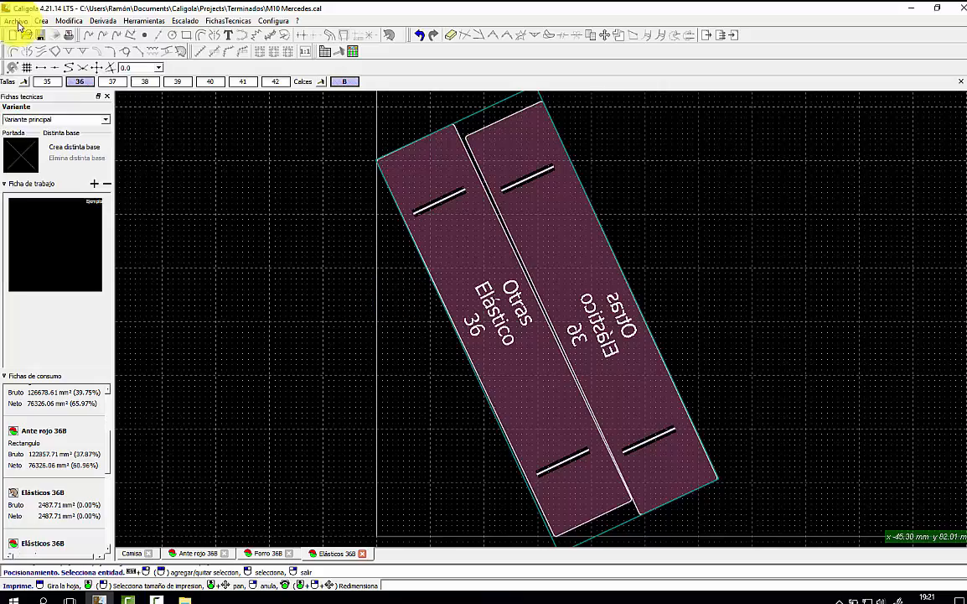
pyautogui.click(16, 21)
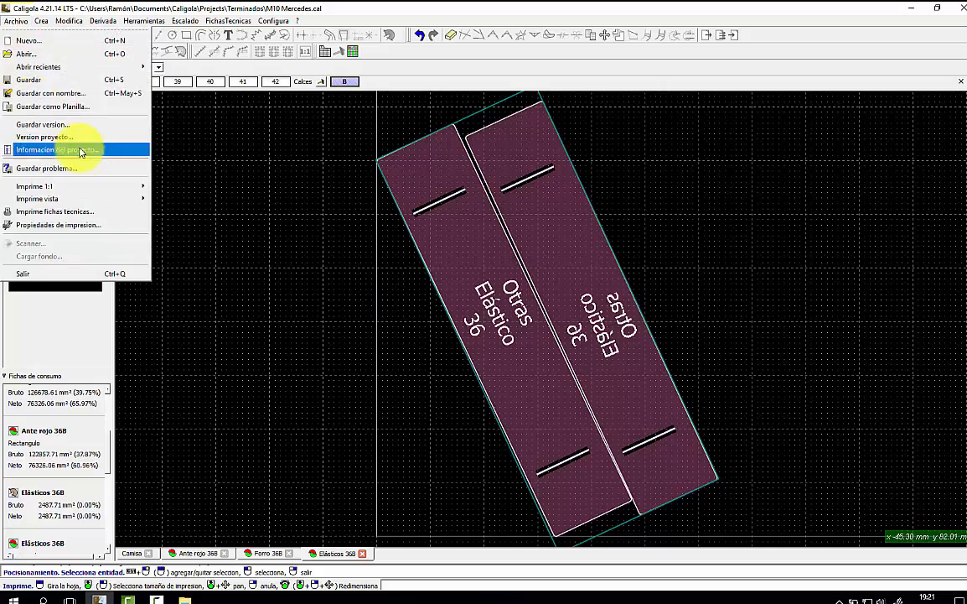
pyautogui.click(109, 212)
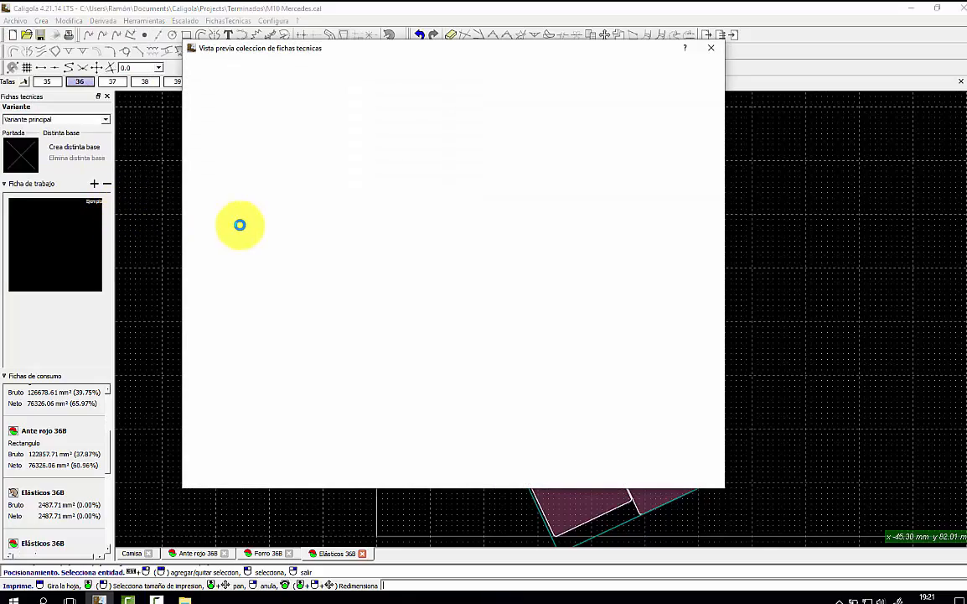
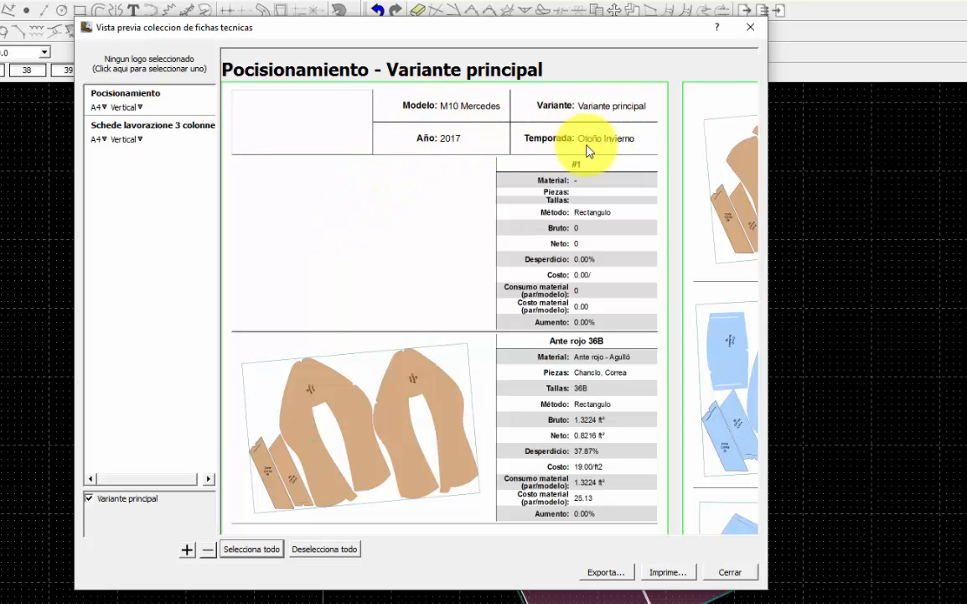
# Check the M10 Mercedes Posicionamiento and Schede lavorazione 3 colonne sheets, then close the preview.
pyautogui.scroll(-6, 573, 160)
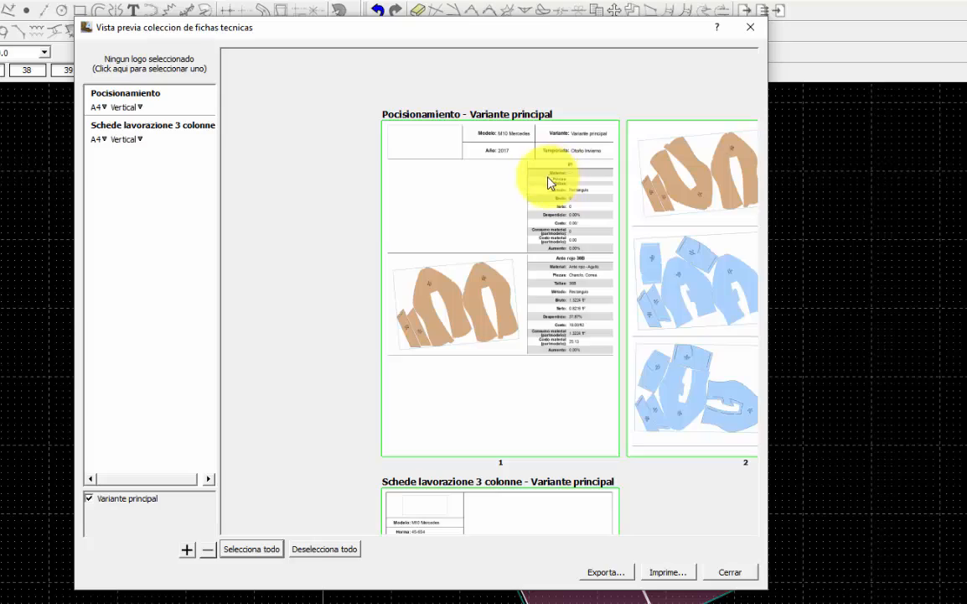
pyautogui.scroll(6, 548, 178)
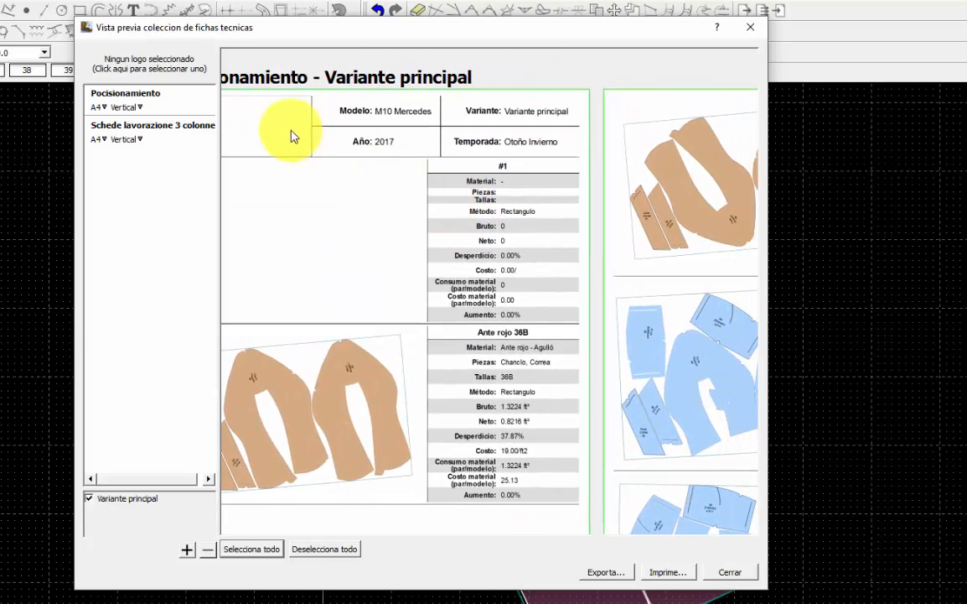
pyautogui.click(751, 27)
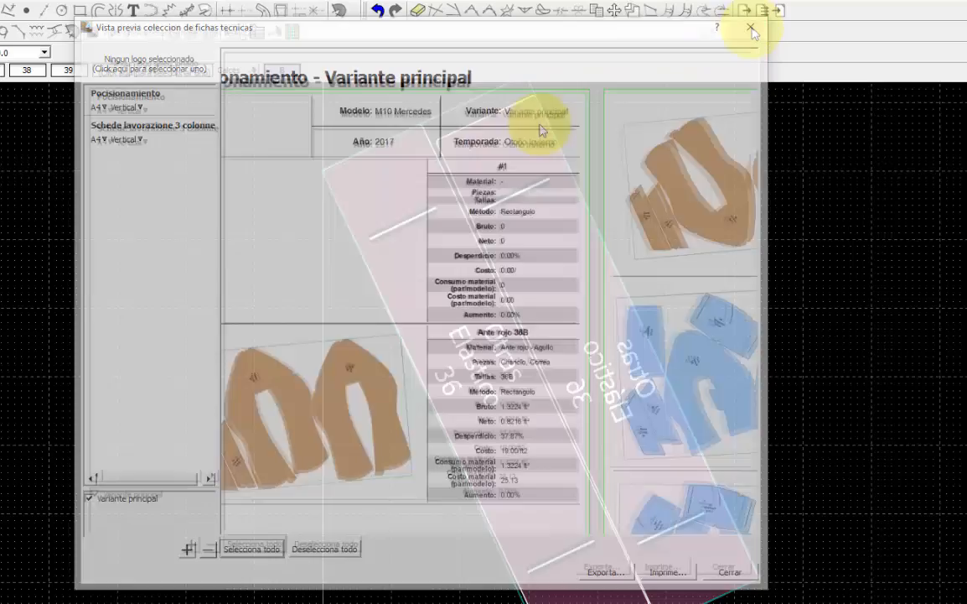